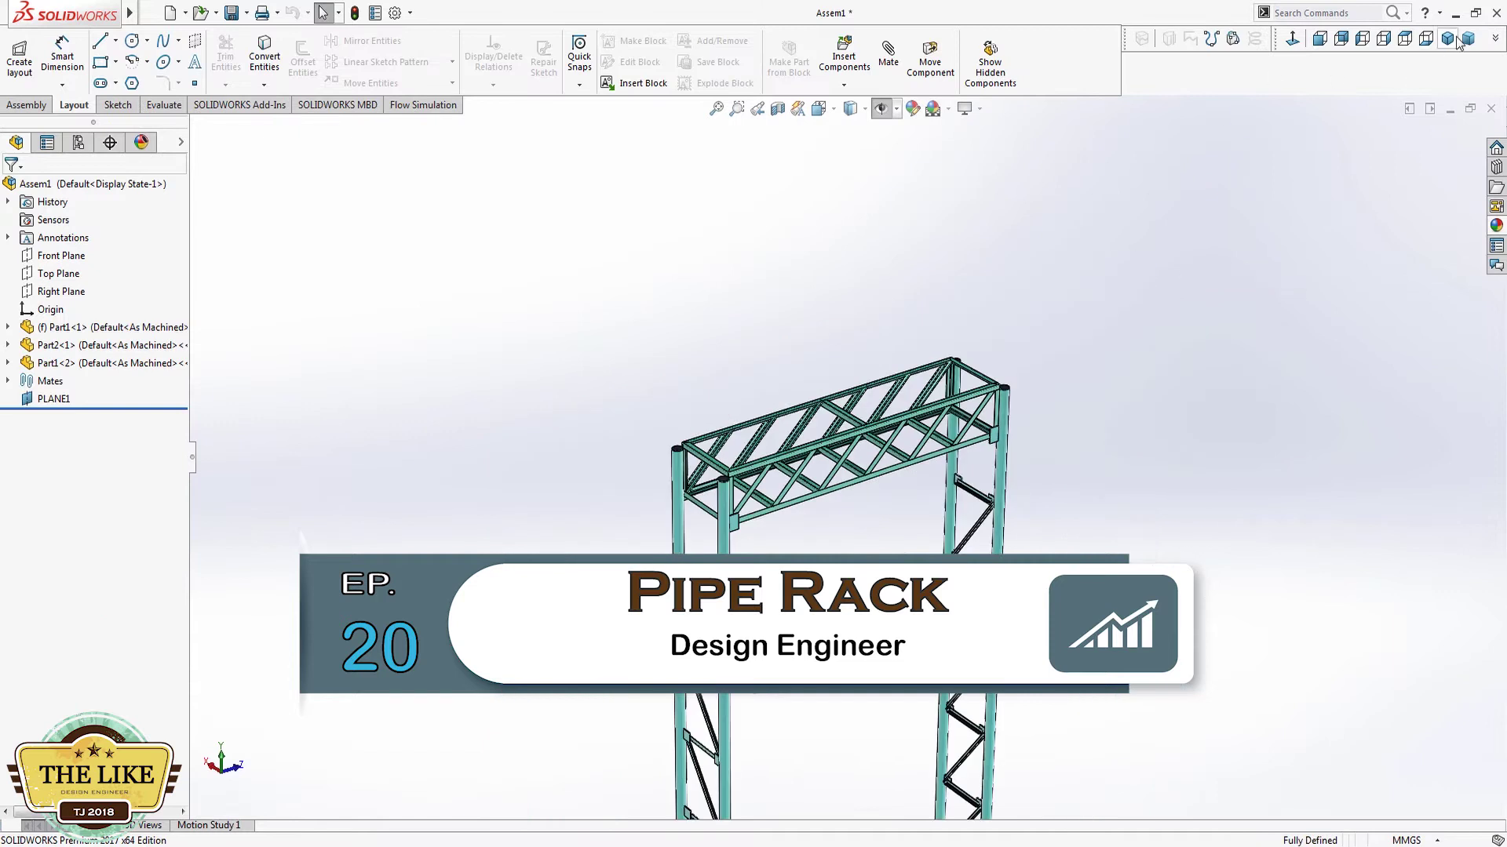
# Step: Switch the new empty Part5 to a trimetric view
pyautogui.click(1465, 38)
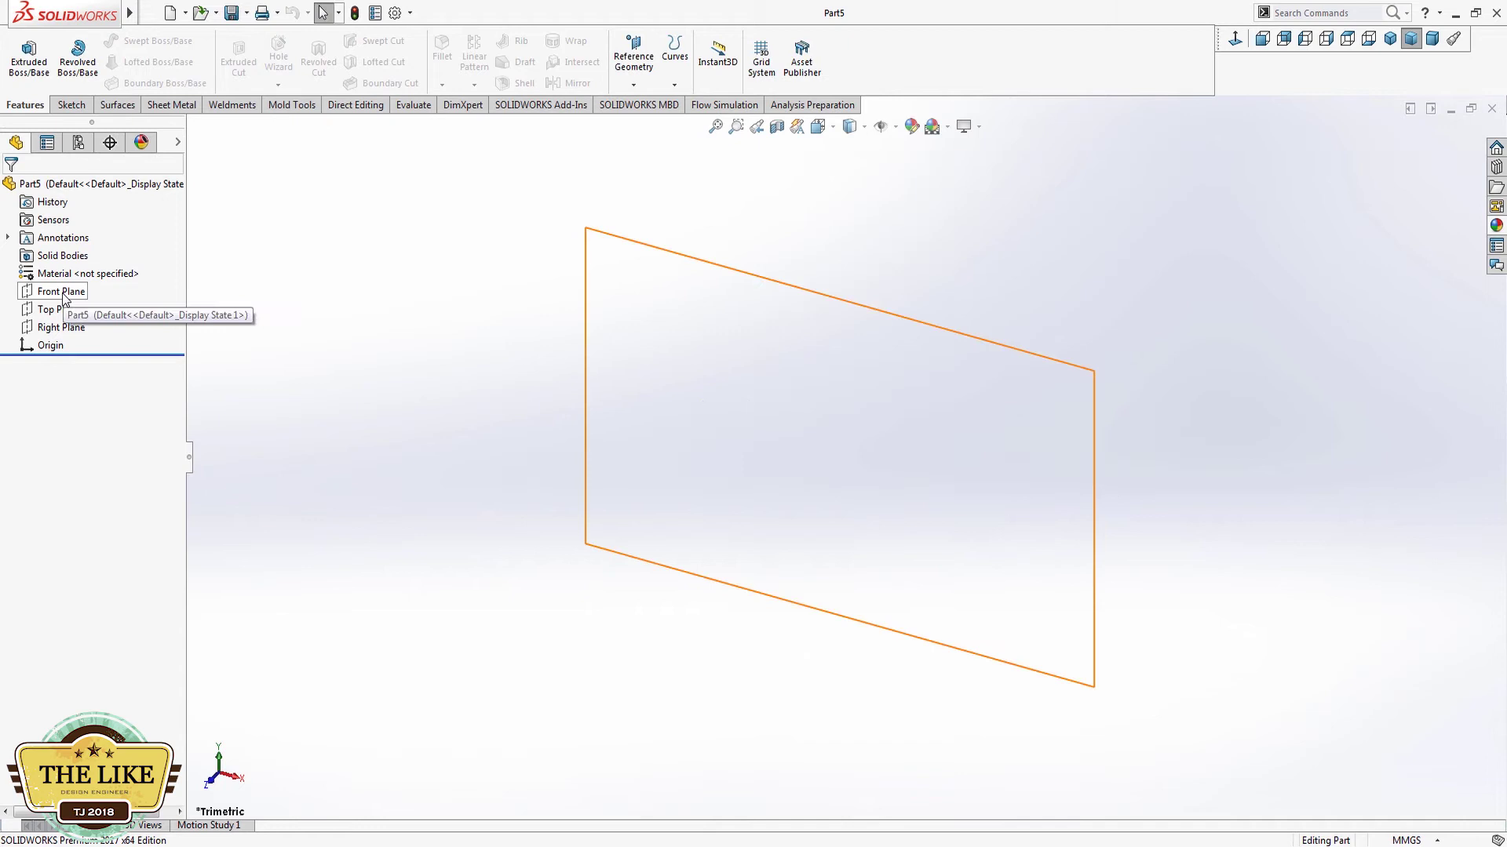
# Step: Draw a center rectangle at the origin in a new Front Plane sketch
pyautogui.click(63, 291)
pyautogui.click(76, 271)
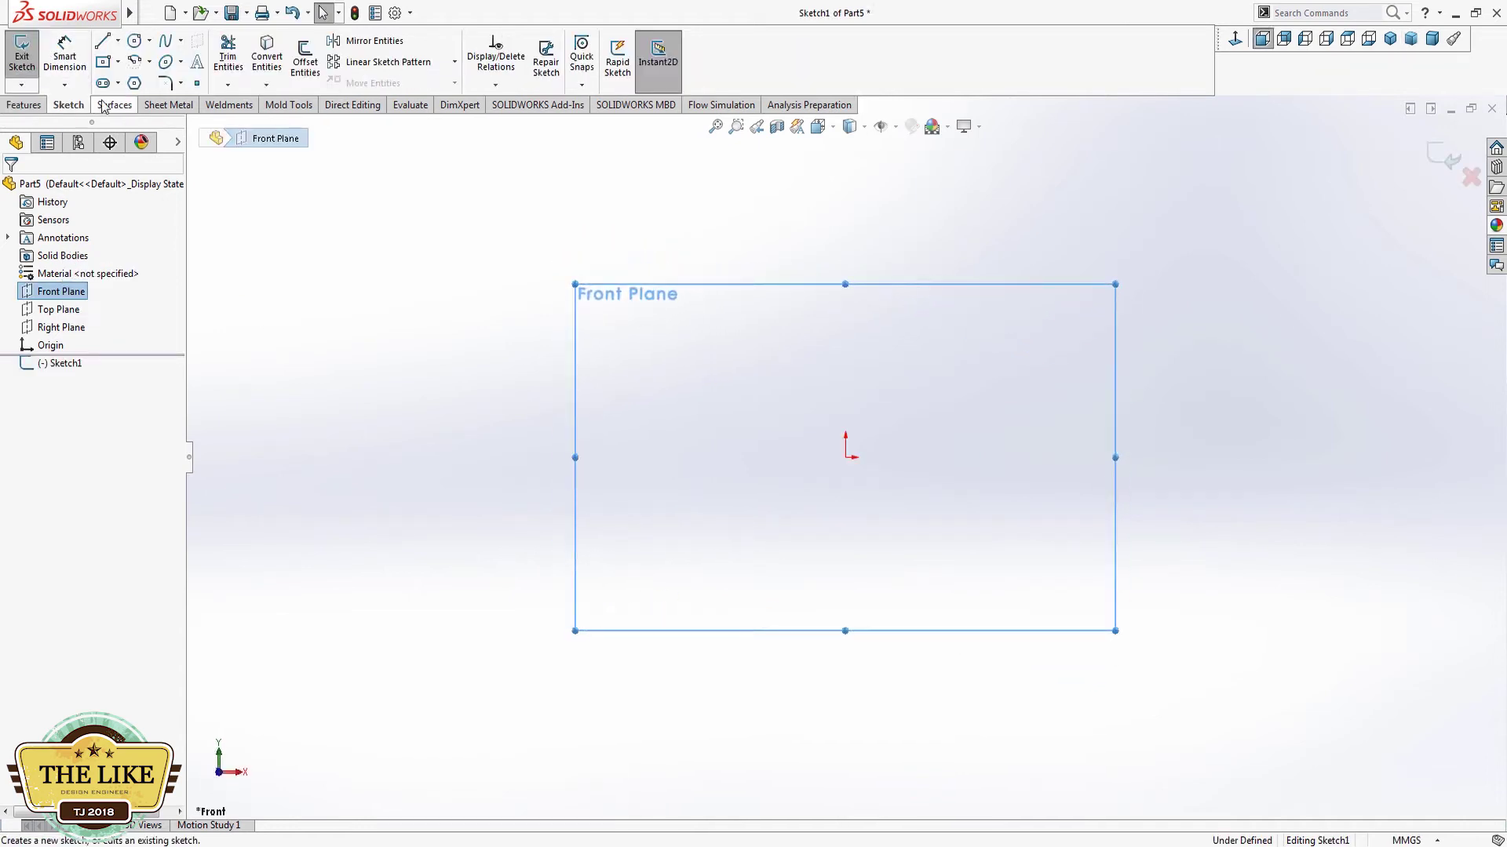
pyautogui.click(107, 63)
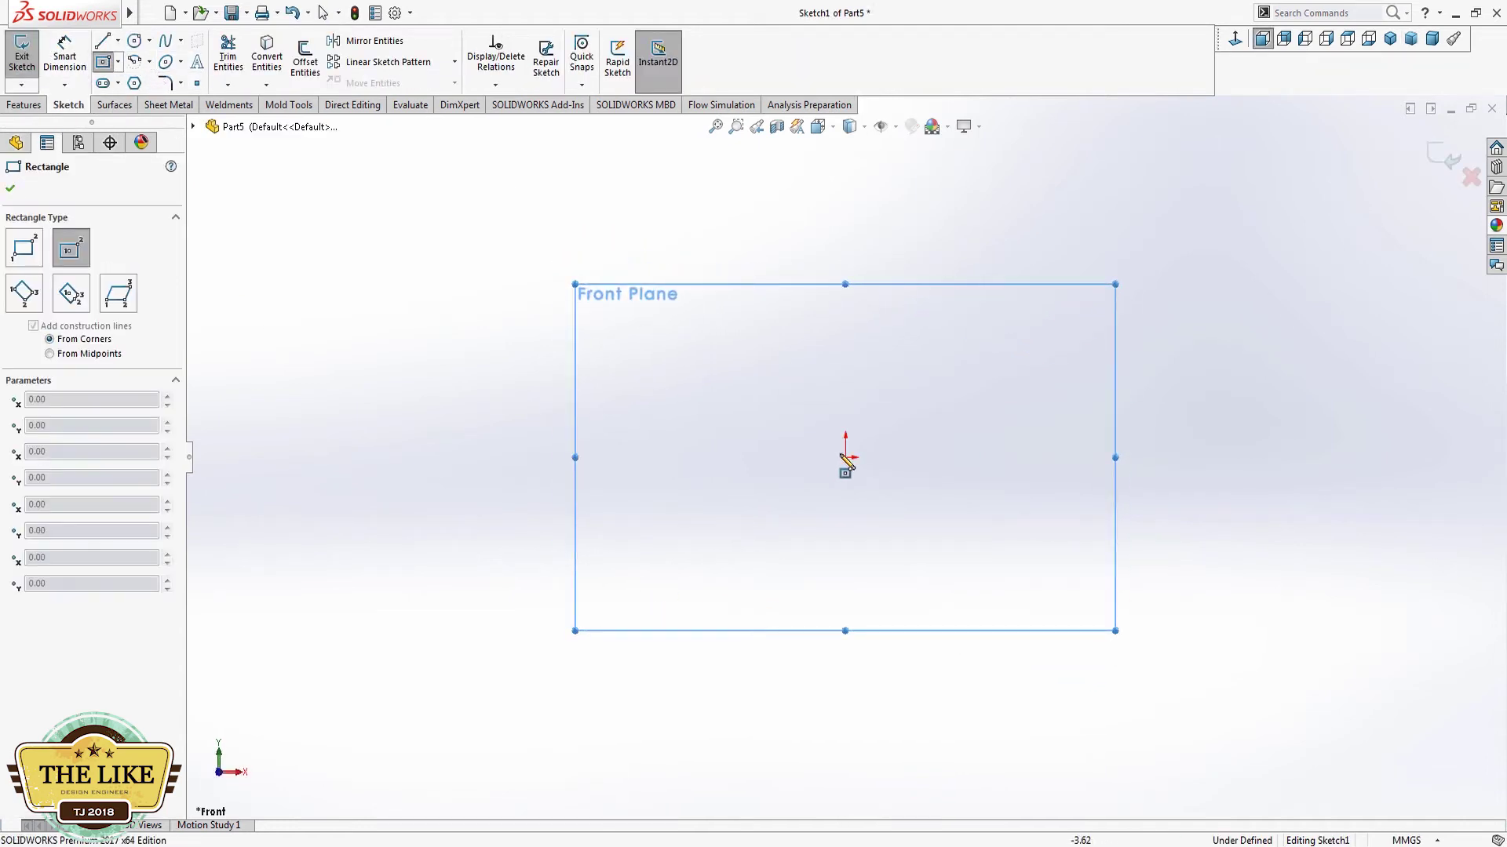
pyautogui.click(845, 457)
pyautogui.click(958, 566)
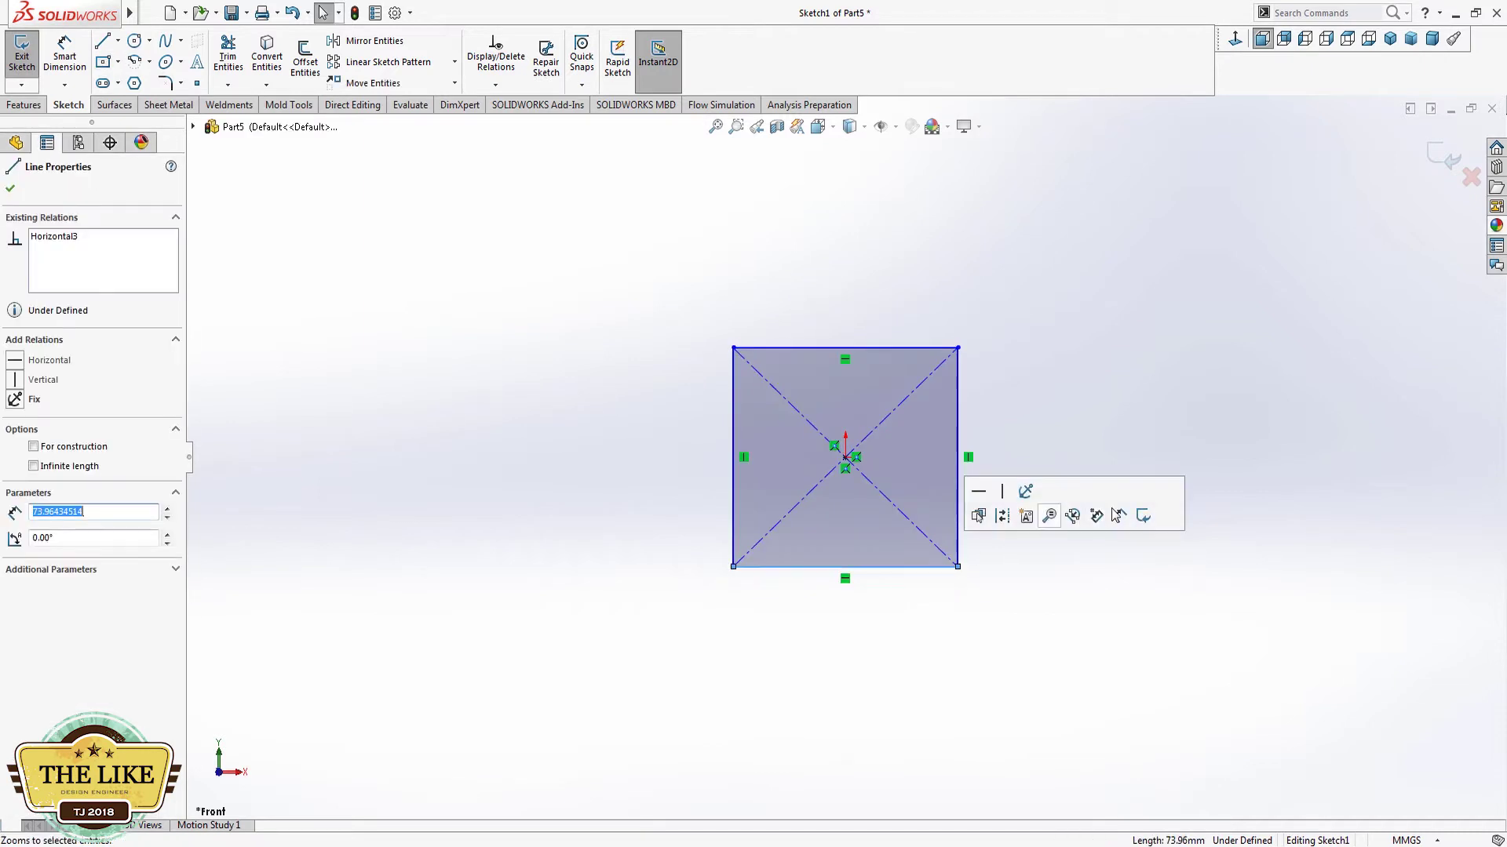
# Step: Dimension the rectangle 700 mm wide and 500 mm high
pyautogui.click(1122, 514)
pyautogui.click(826, 665)
pyautogui.write('700')
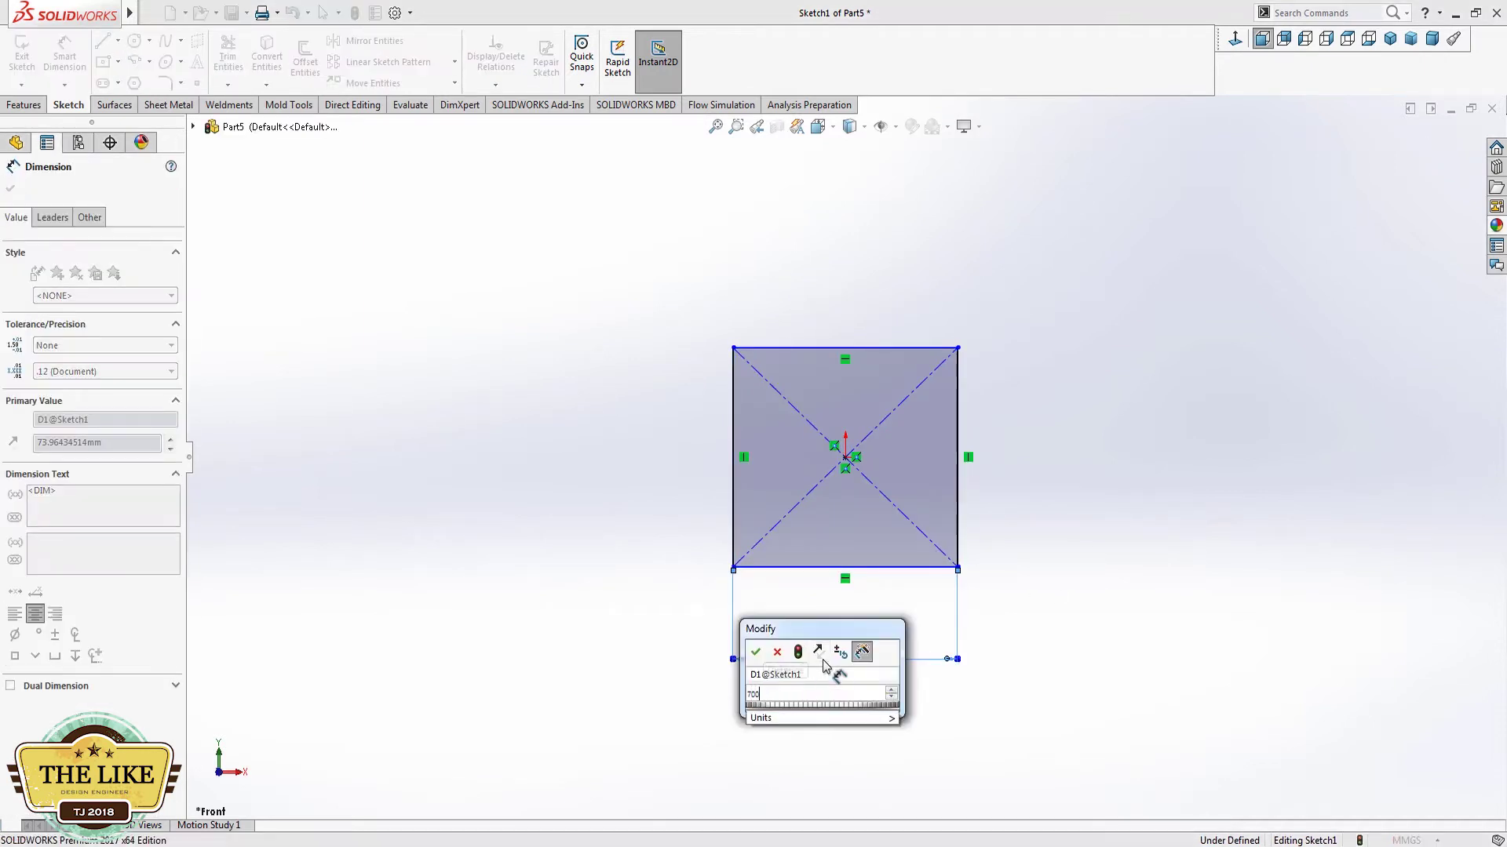
pyautogui.press('Return')
pyautogui.click(738, 441)
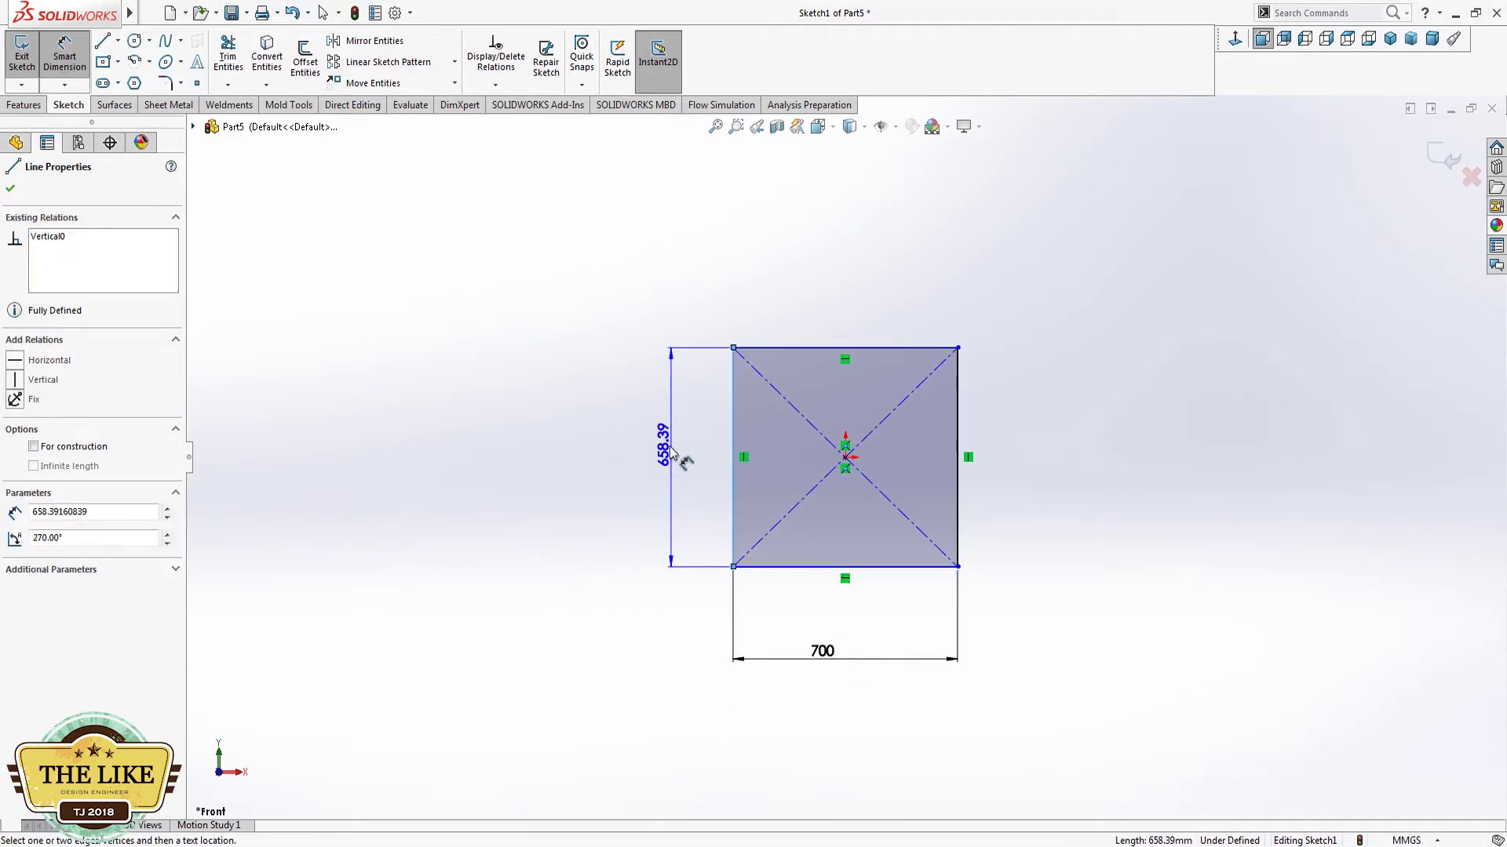
pyautogui.click(667, 455)
pyautogui.write('500')
pyautogui.press('Return')
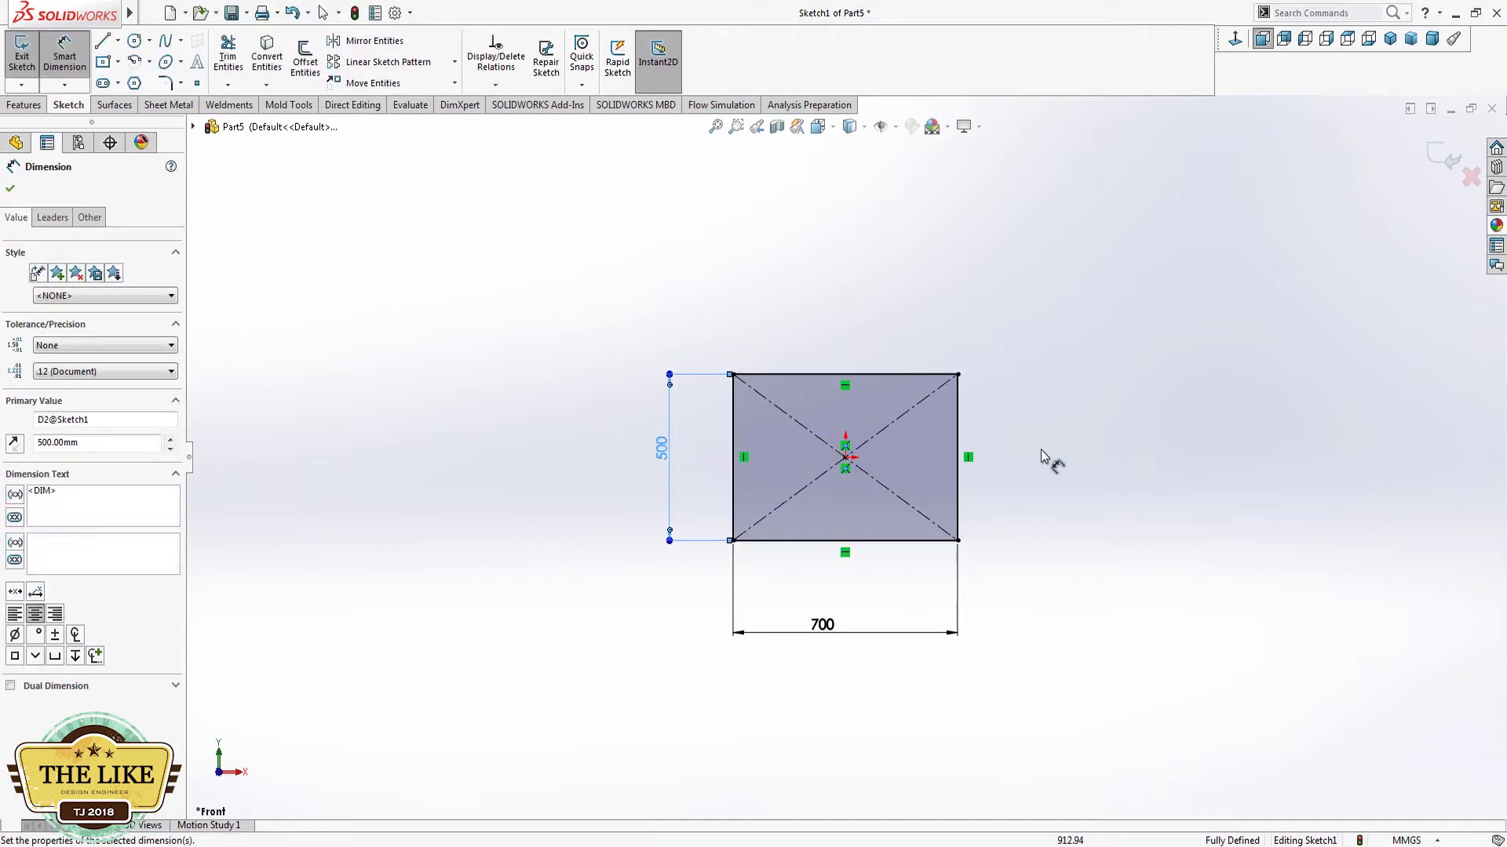
pyautogui.click(24, 105)
pyautogui.click(29, 57)
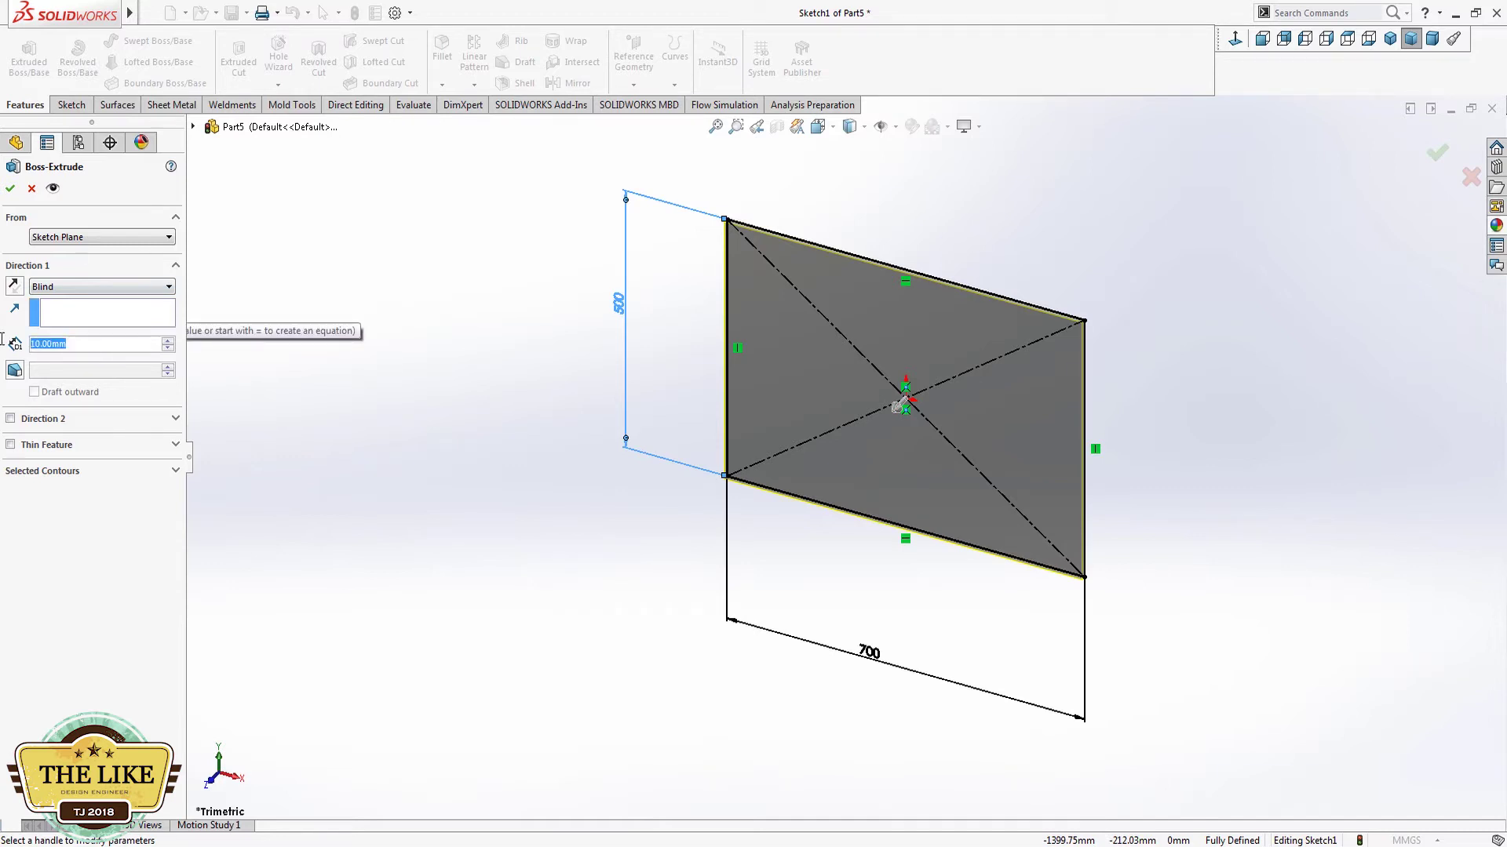
# Step: Extrude the 700 × 500 rectangle blind to a depth of 3000 mm
pyautogui.write('1')
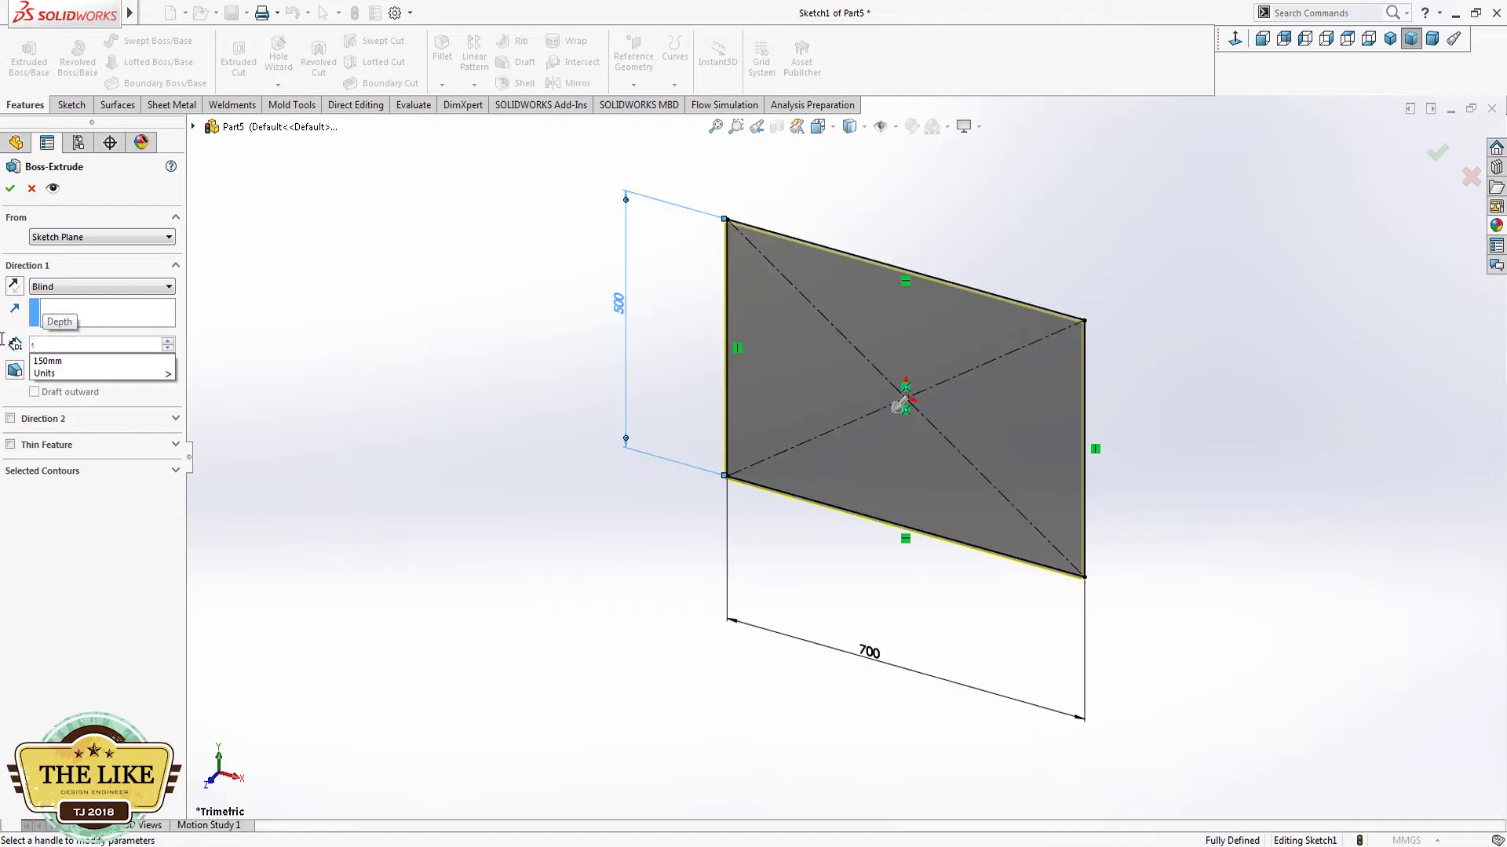
pyautogui.press('BackSpace')
pyautogui.write('7')
pyautogui.write('000')
pyautogui.press('Return')
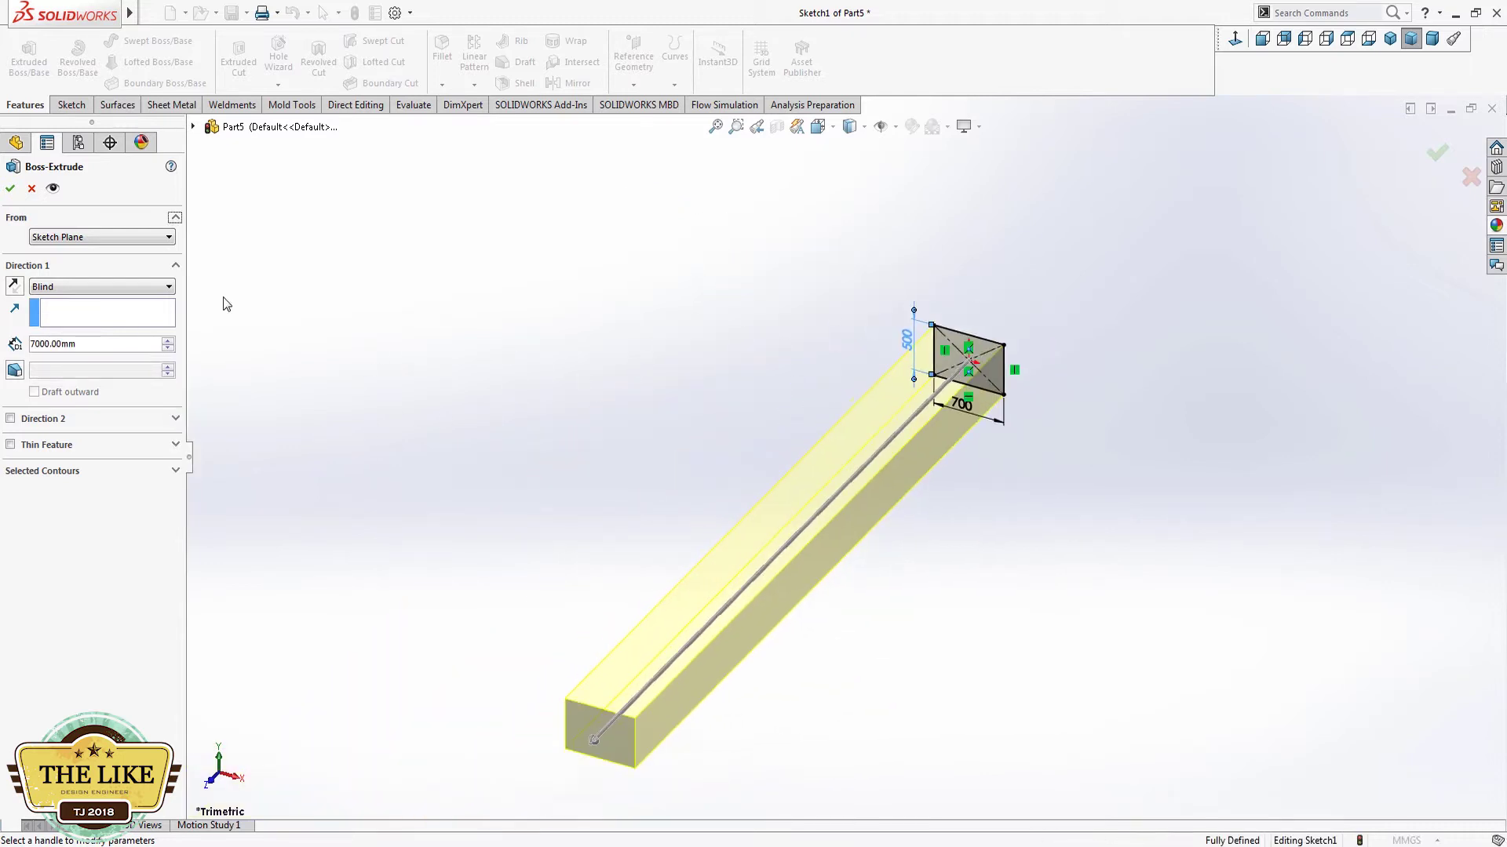
pyautogui.write('300')
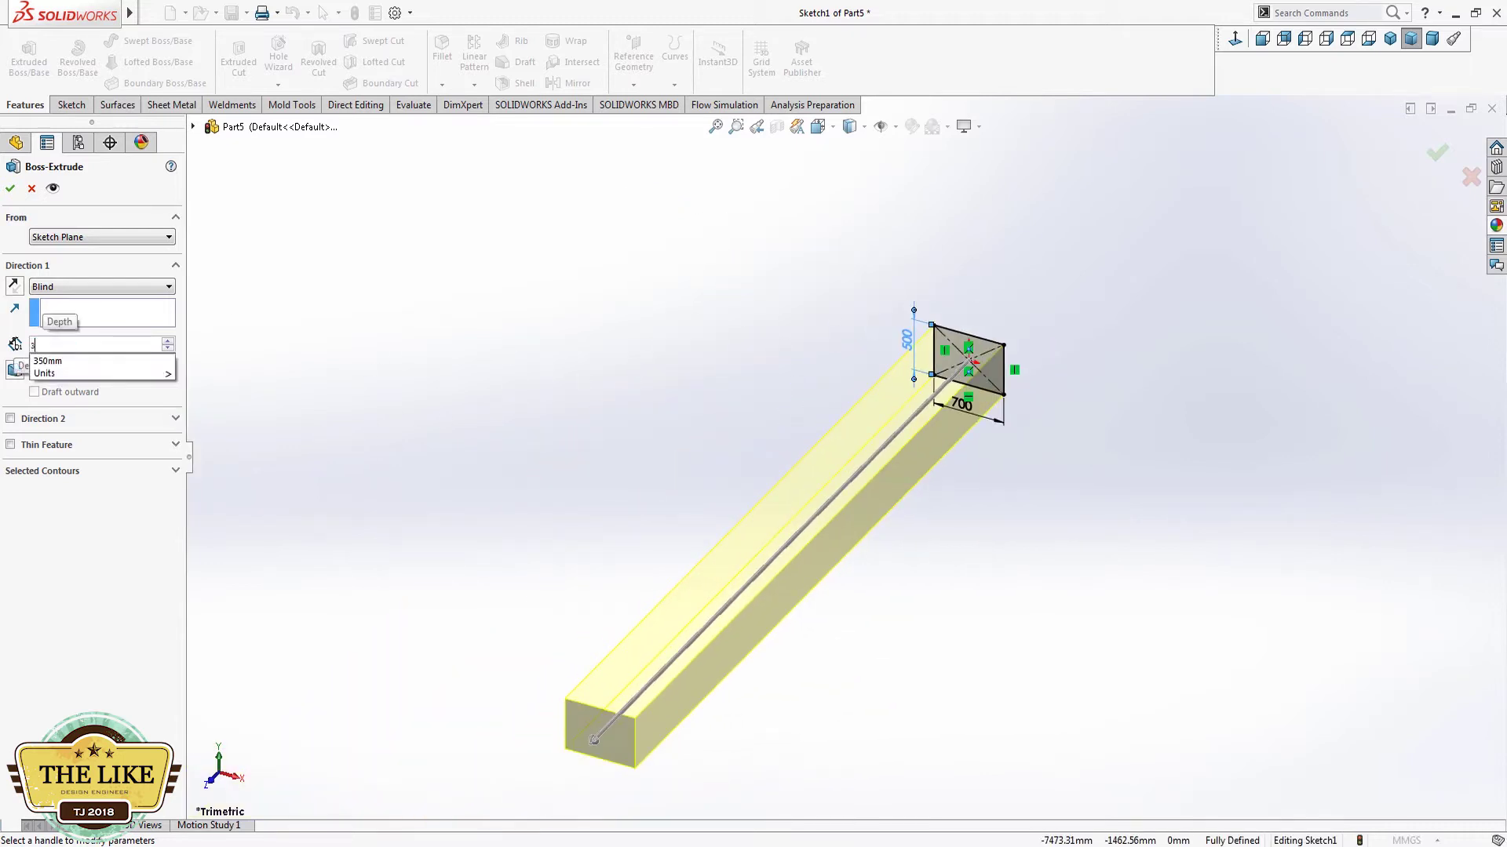
pyautogui.press('Return')
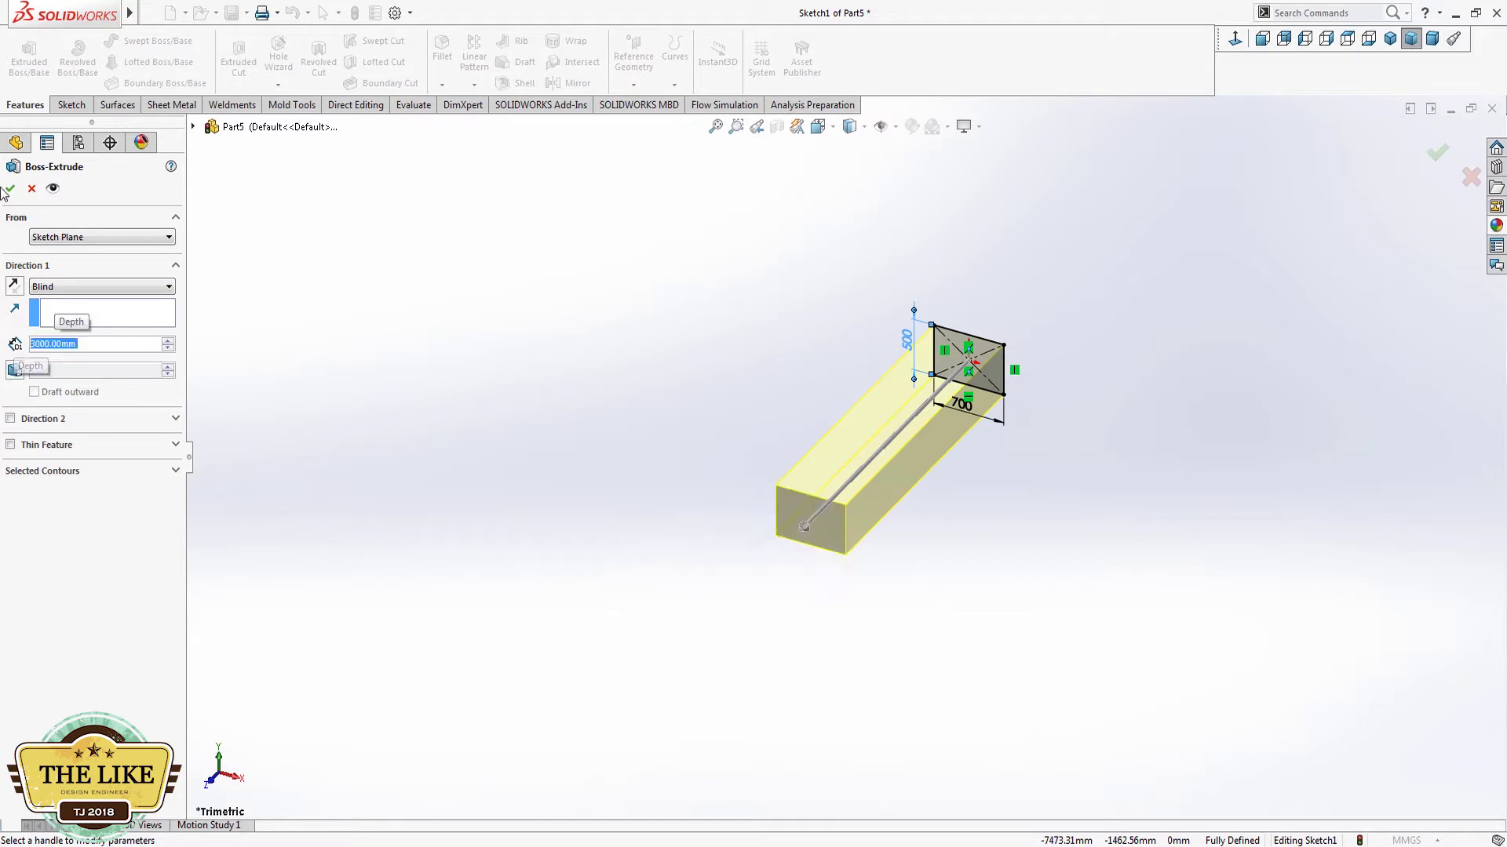
pyautogui.click(10, 189)
pyautogui.scroll(-1, 803, 424)
# Step: Create 3DSketch1 tracing the box edges, then exit the sketch
pyautogui.scroll(-2, 803, 423)
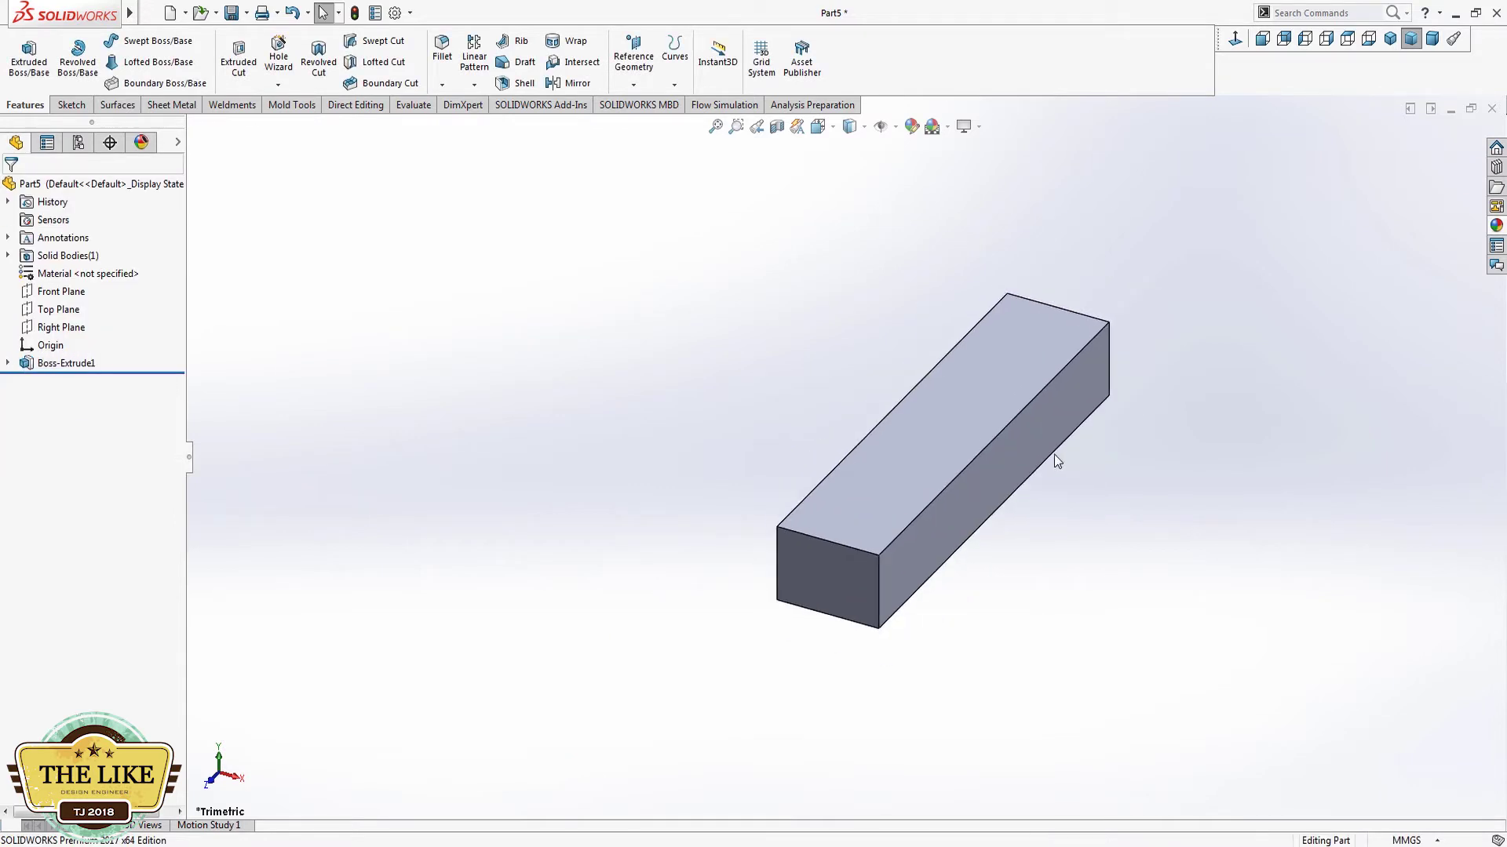
pyautogui.scroll(-2, 1043, 486)
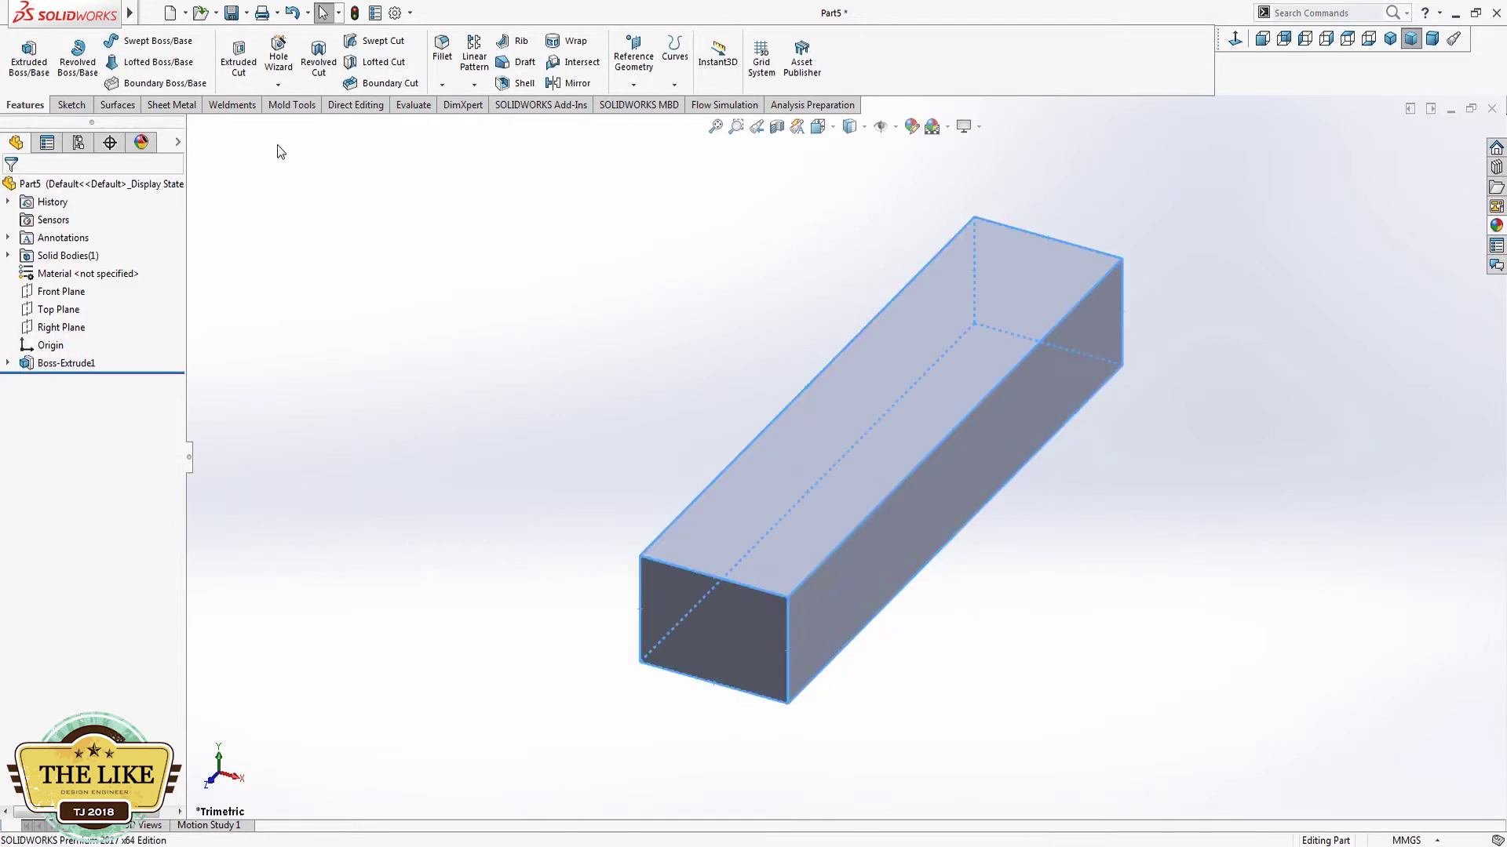
pyautogui.click(207, 106)
pyautogui.scroll(3, 110, 105)
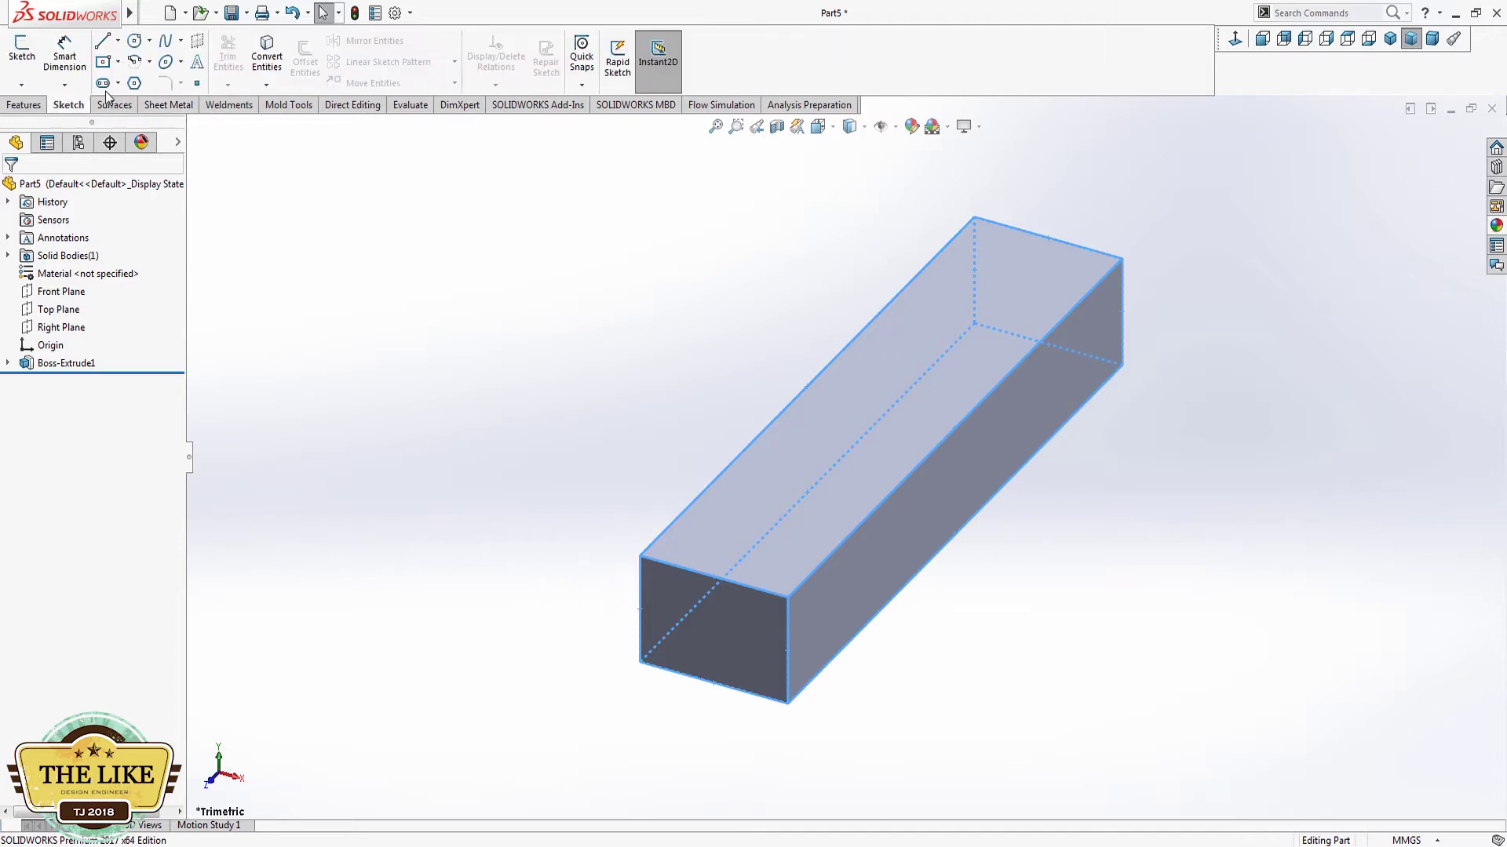
pyautogui.click(22, 85)
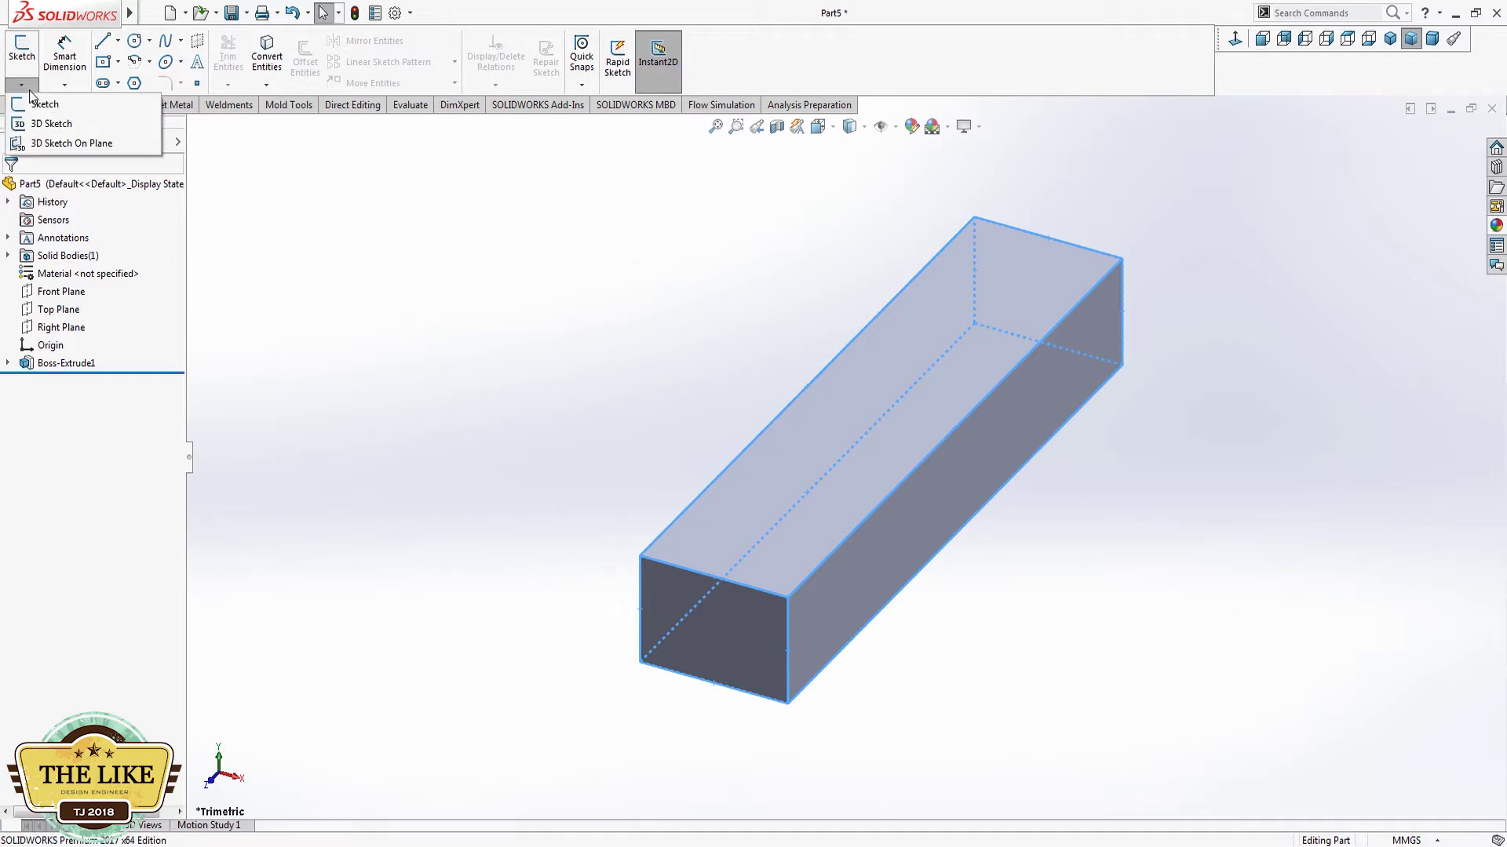
pyautogui.click(52, 123)
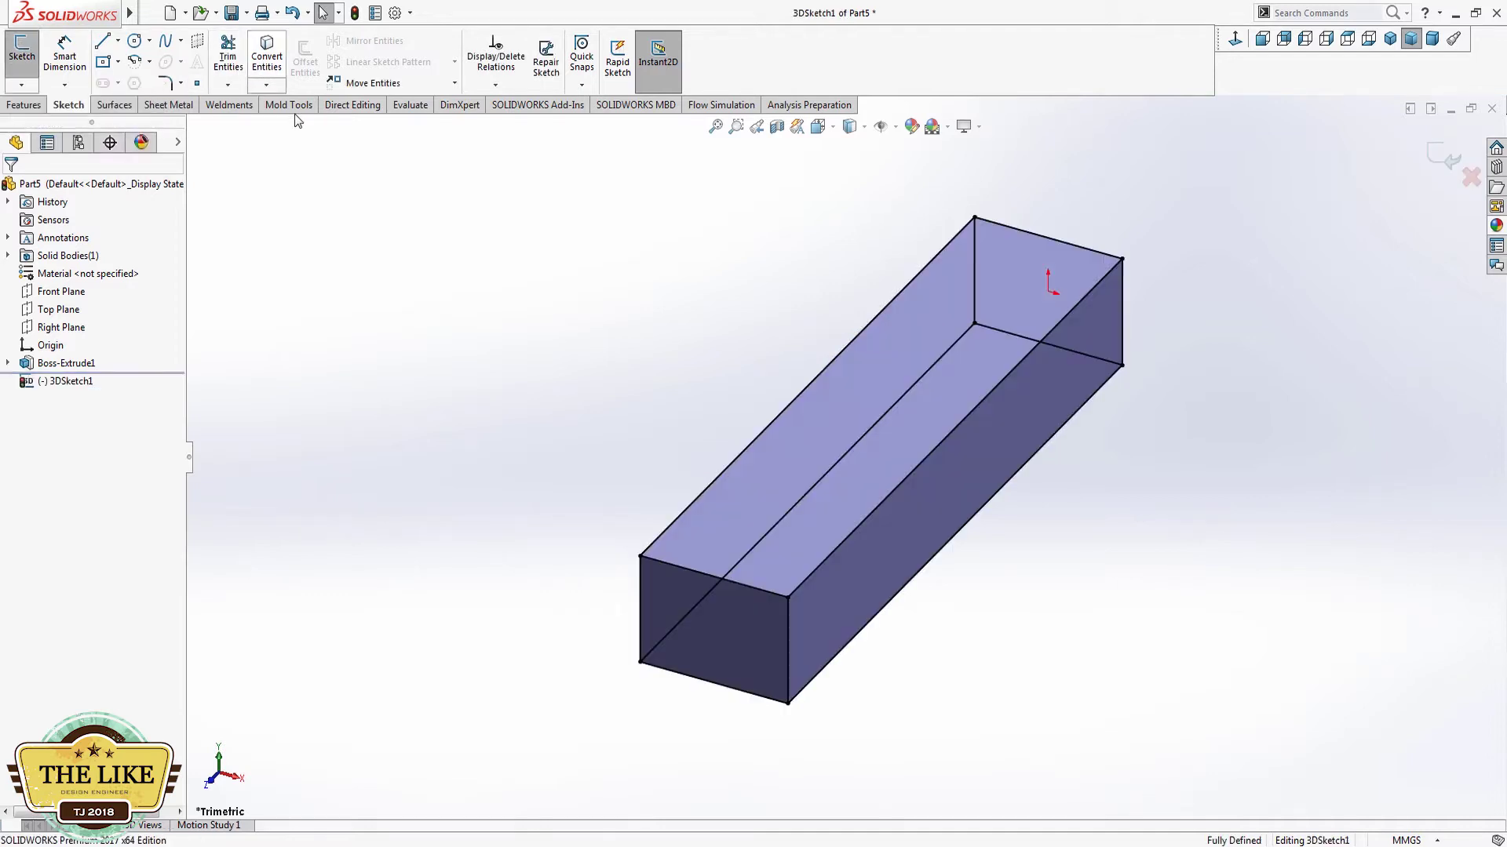
pyautogui.click(1442, 157)
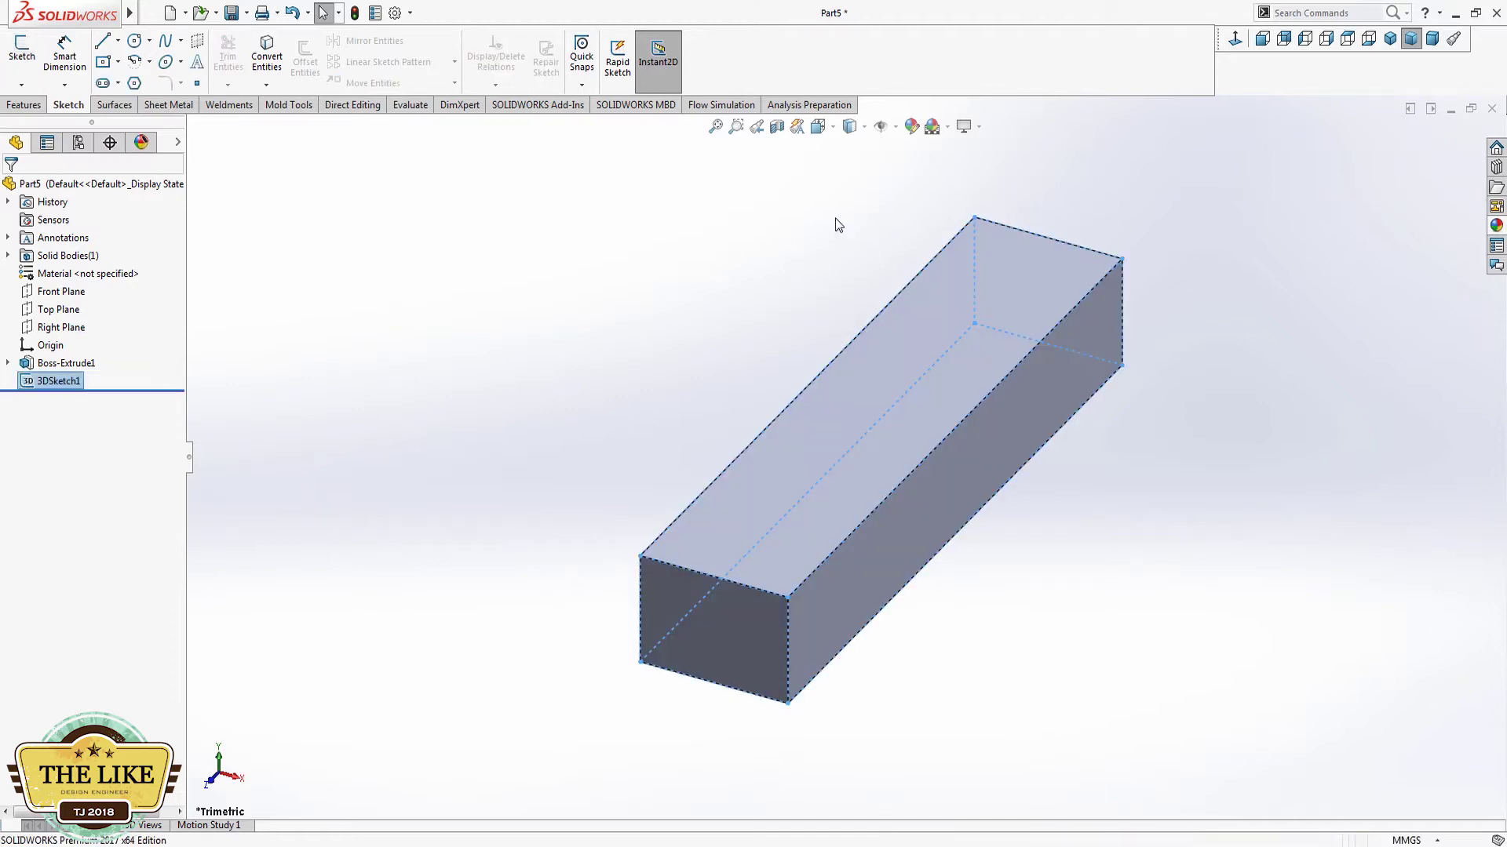
# Step: Delete the solid box body with Delete/Keep Body, leaving the 3D sketch
pyautogui.rightClick(51, 362)
pyautogui.click(255, 308)
pyautogui.click(55, 255)
pyautogui.rightClick(55, 255)
pyautogui.click(87, 300)
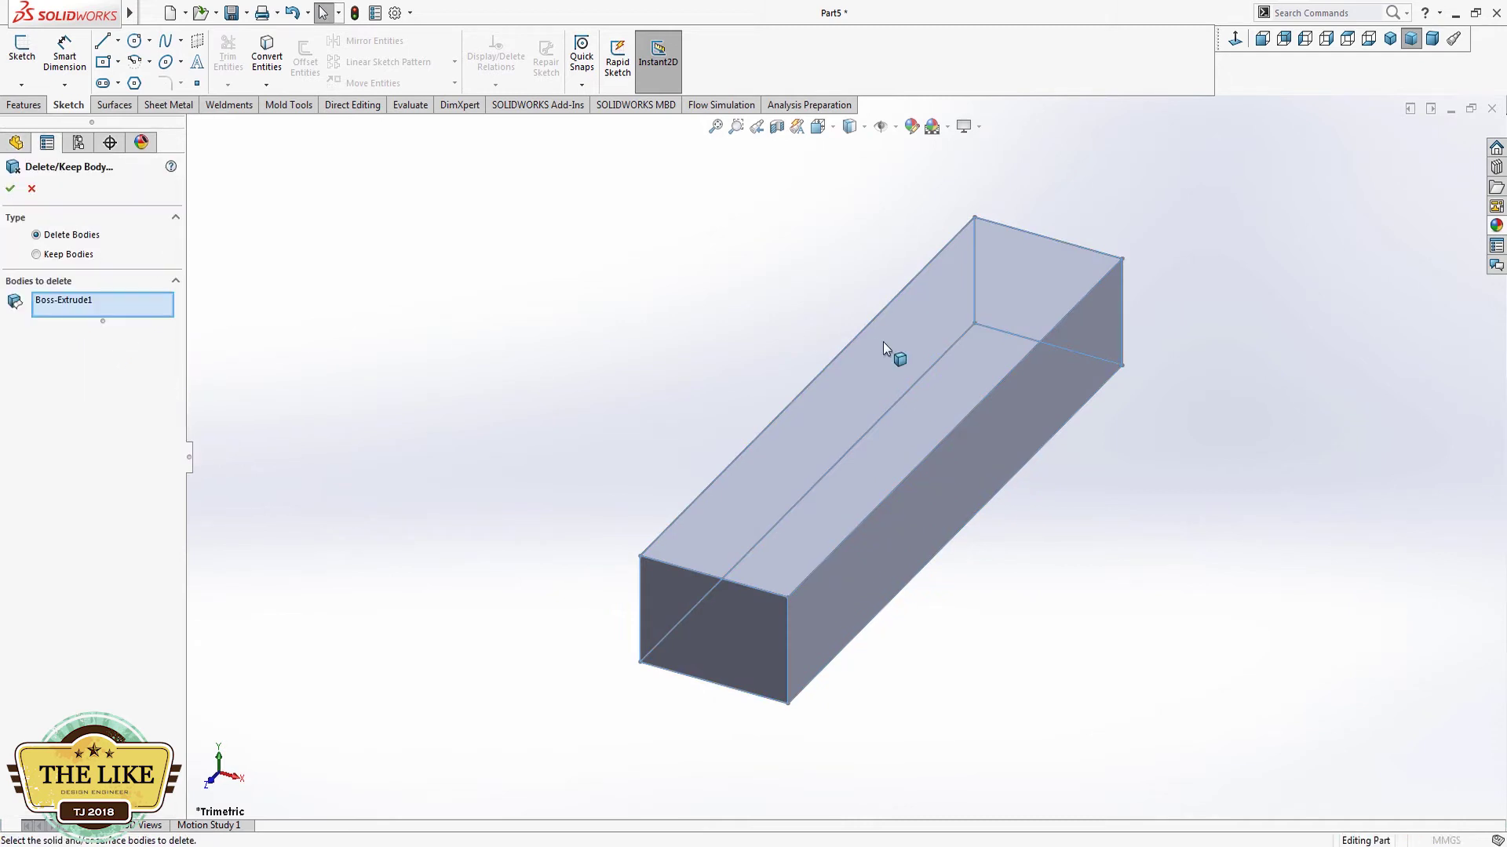
pyautogui.click(11, 189)
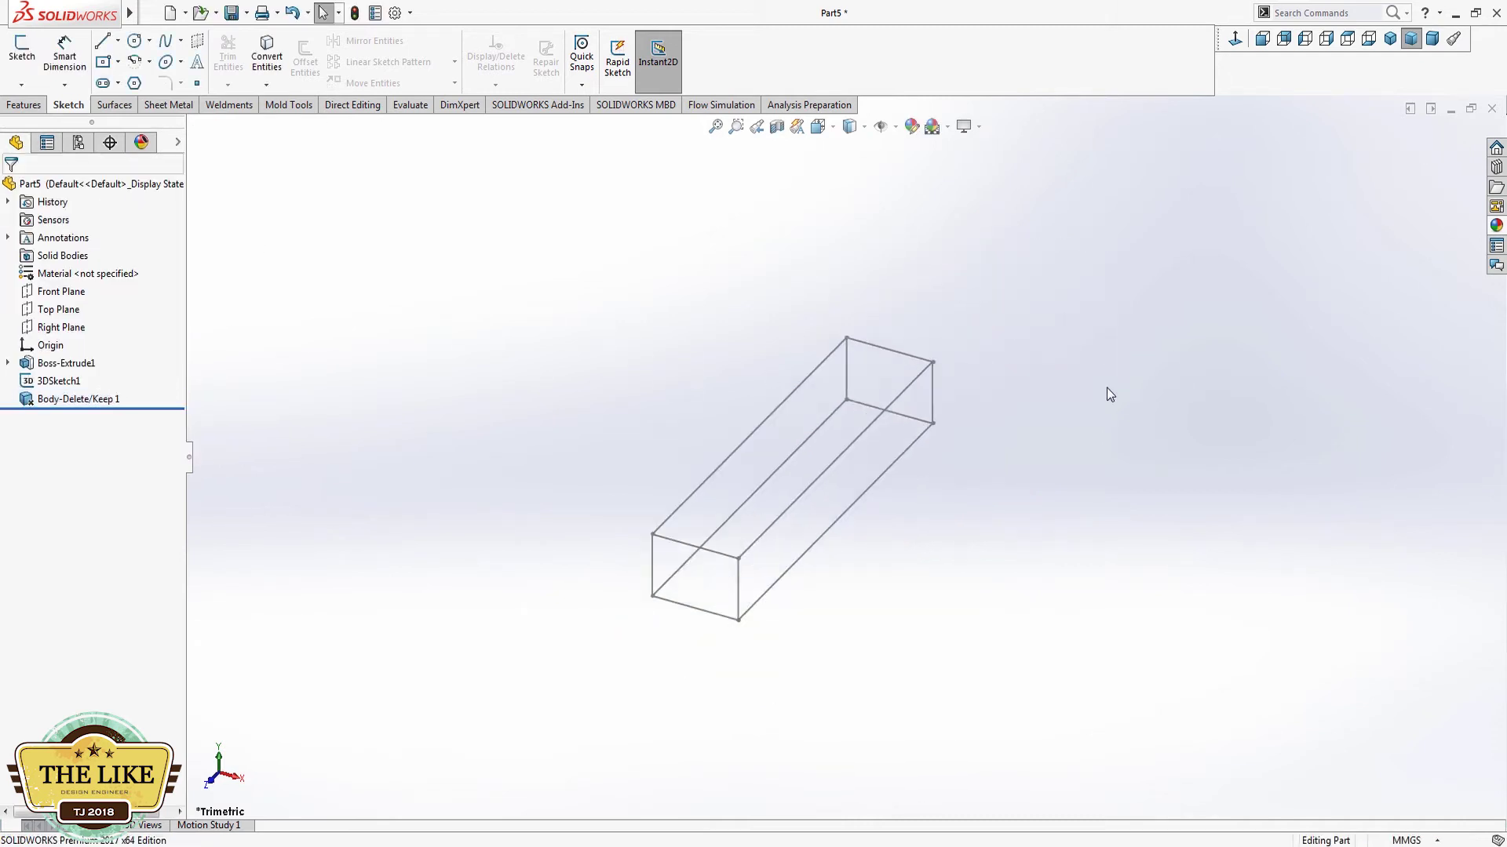
# Step: Save the part as Part2
pyautogui.hotkey('ctrl', 's')
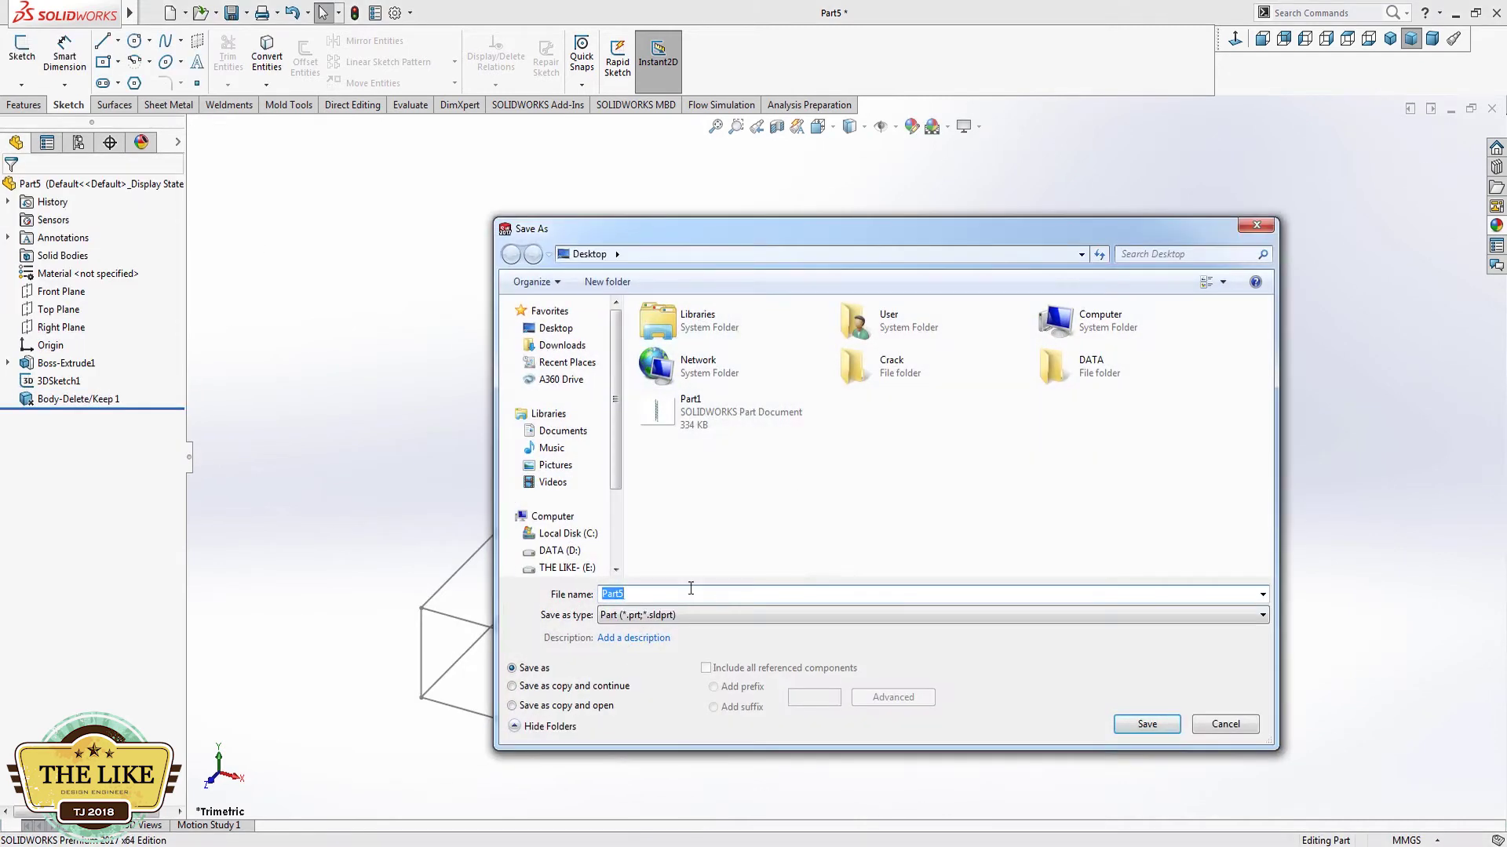
pyautogui.press('BackSpace')
pyautogui.write('2')
pyautogui.click(1163, 725)
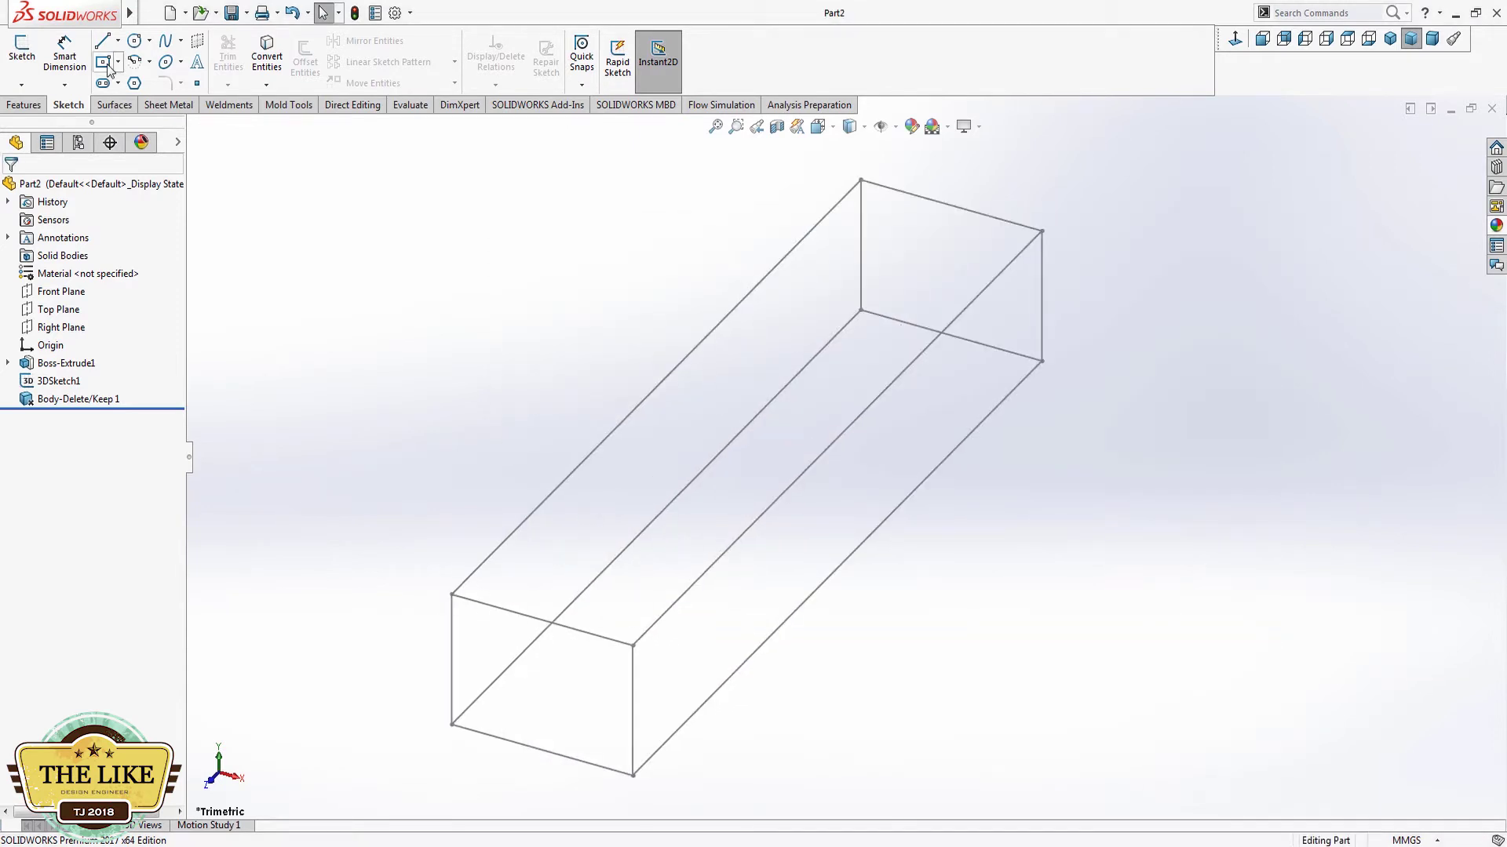
# Step: Start a Weldments structural member using the L angle profile
pyautogui.click(168, 104)
pyautogui.click(229, 104)
pyautogui.click(114, 61)
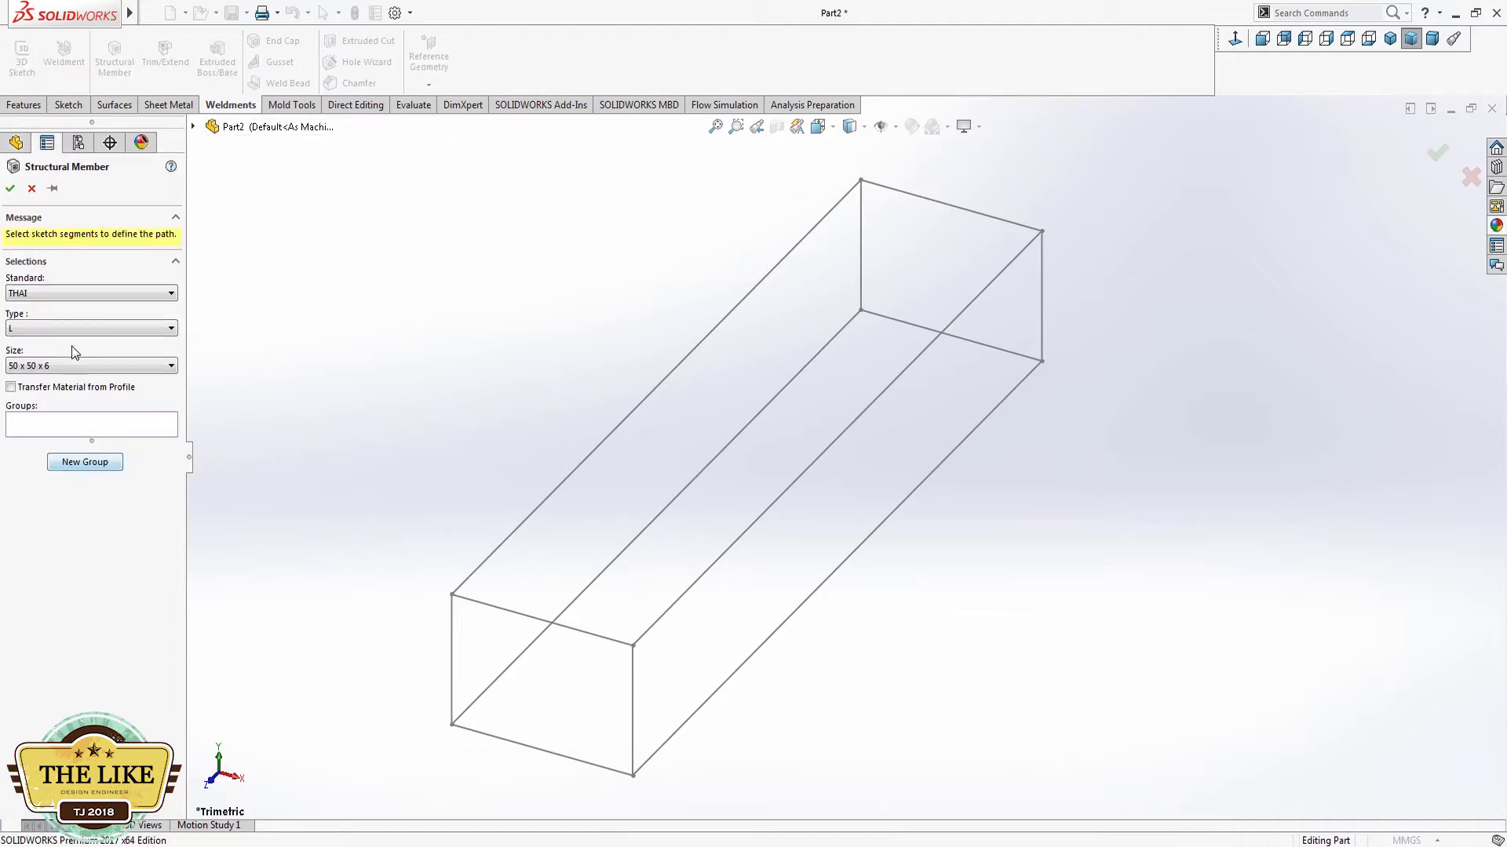
pyautogui.click(61, 331)
pyautogui.click(57, 332)
# Step: Run Group1 L 50 × 50 × 6 members around the four top rectangle edges
pyautogui.click(499, 553)
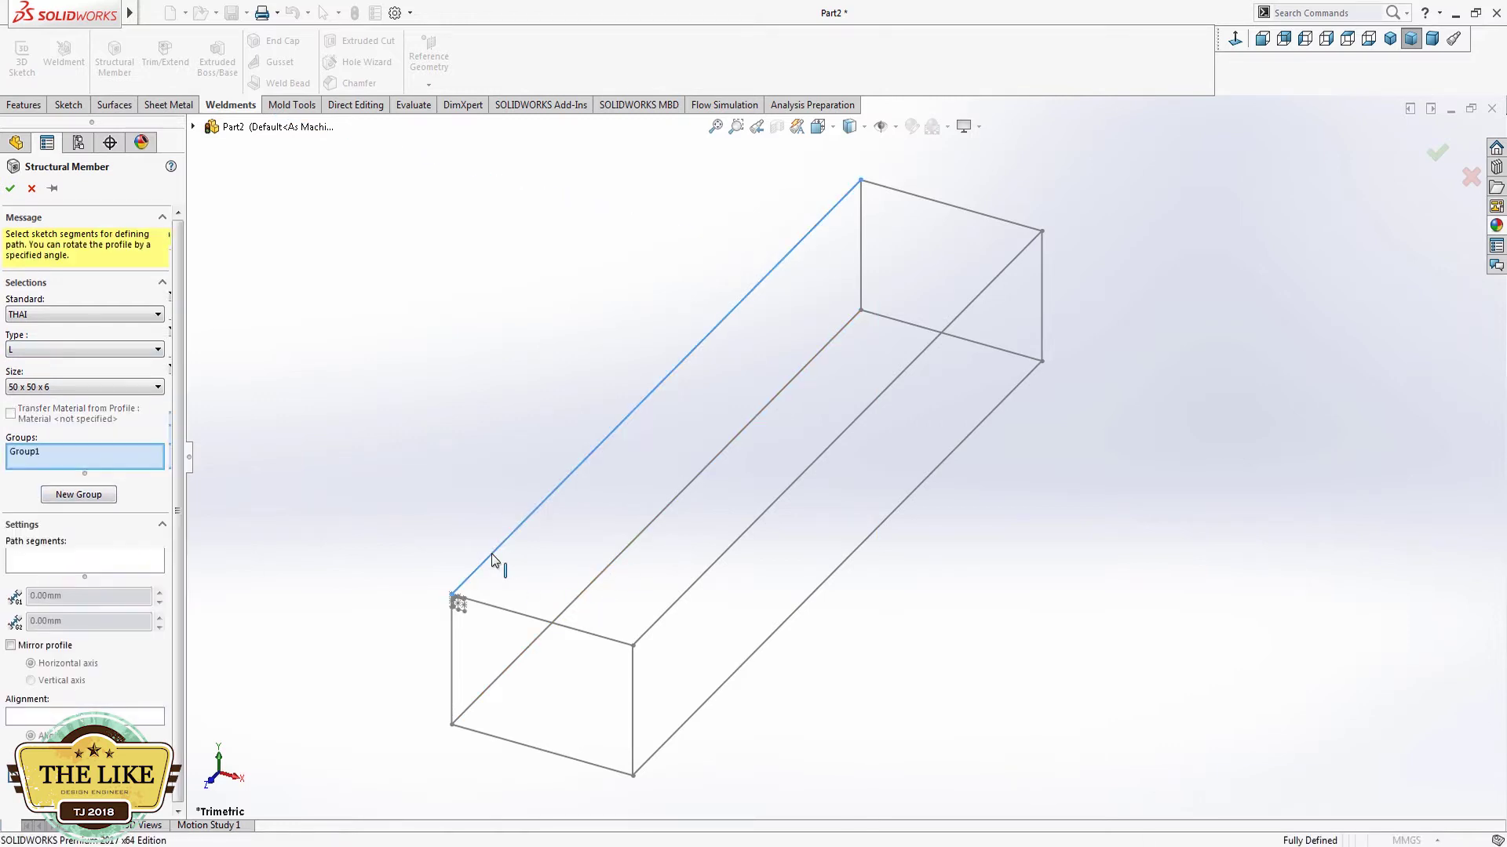
pyautogui.scroll(-5, 458, 599)
pyautogui.scroll(5, 634, 607)
pyautogui.scroll(2, 1137, 314)
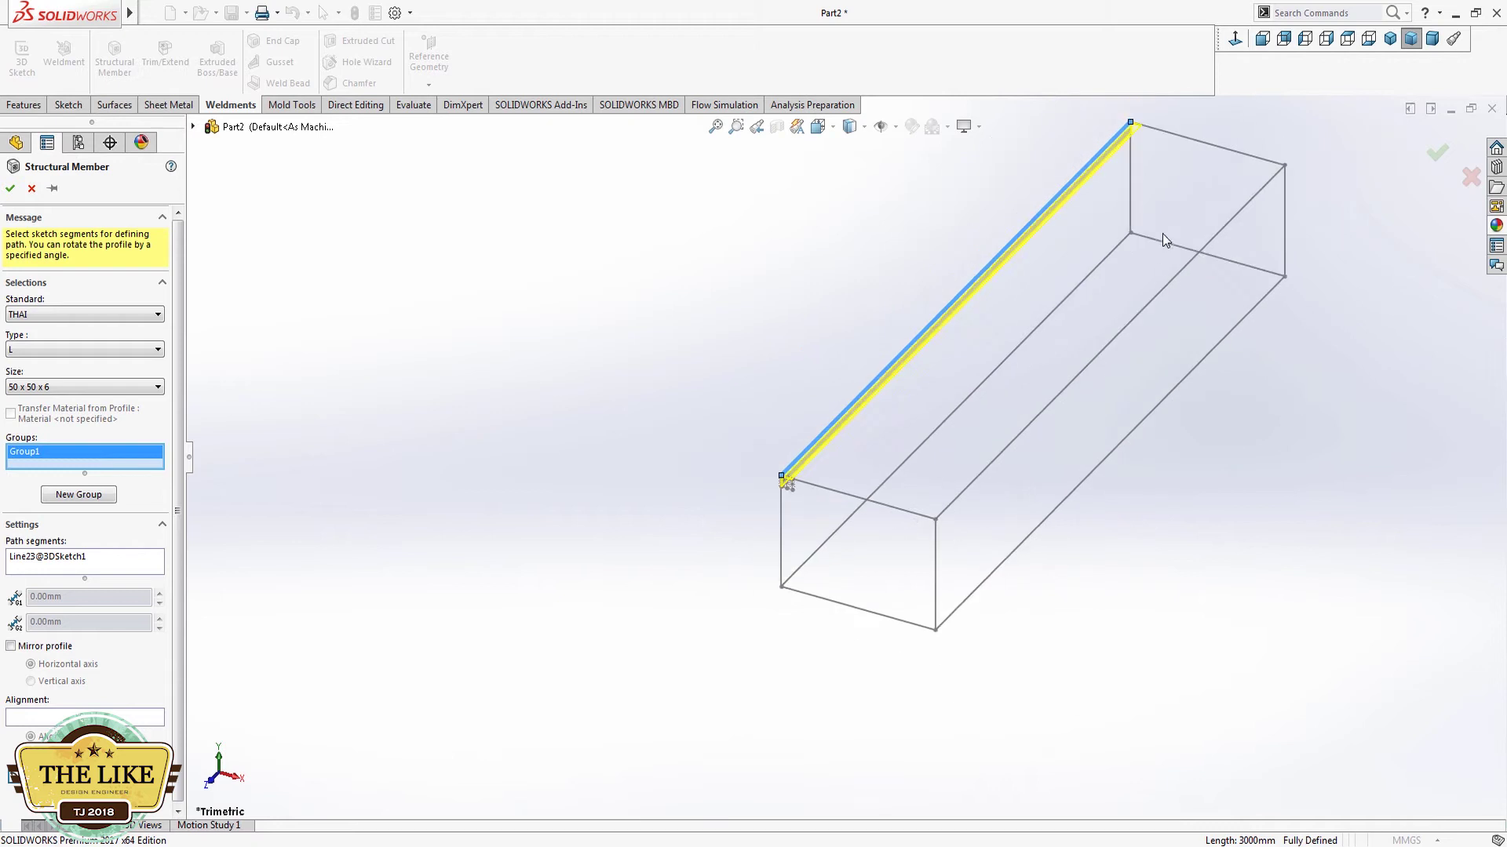
pyautogui.scroll(-1, 1185, 196)
pyautogui.click(1217, 143)
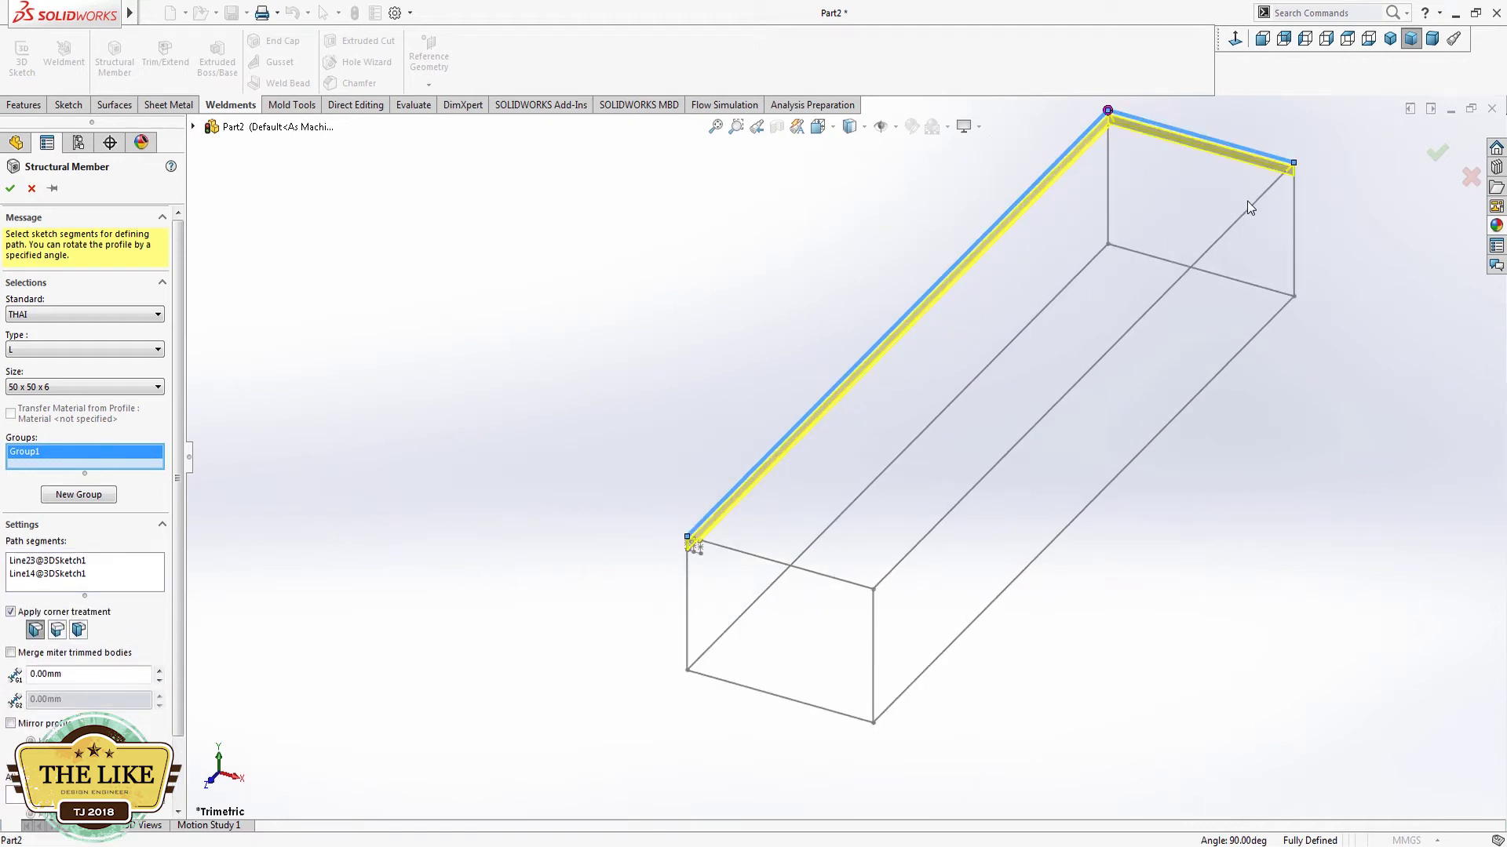
pyautogui.click(1248, 209)
pyautogui.click(822, 568)
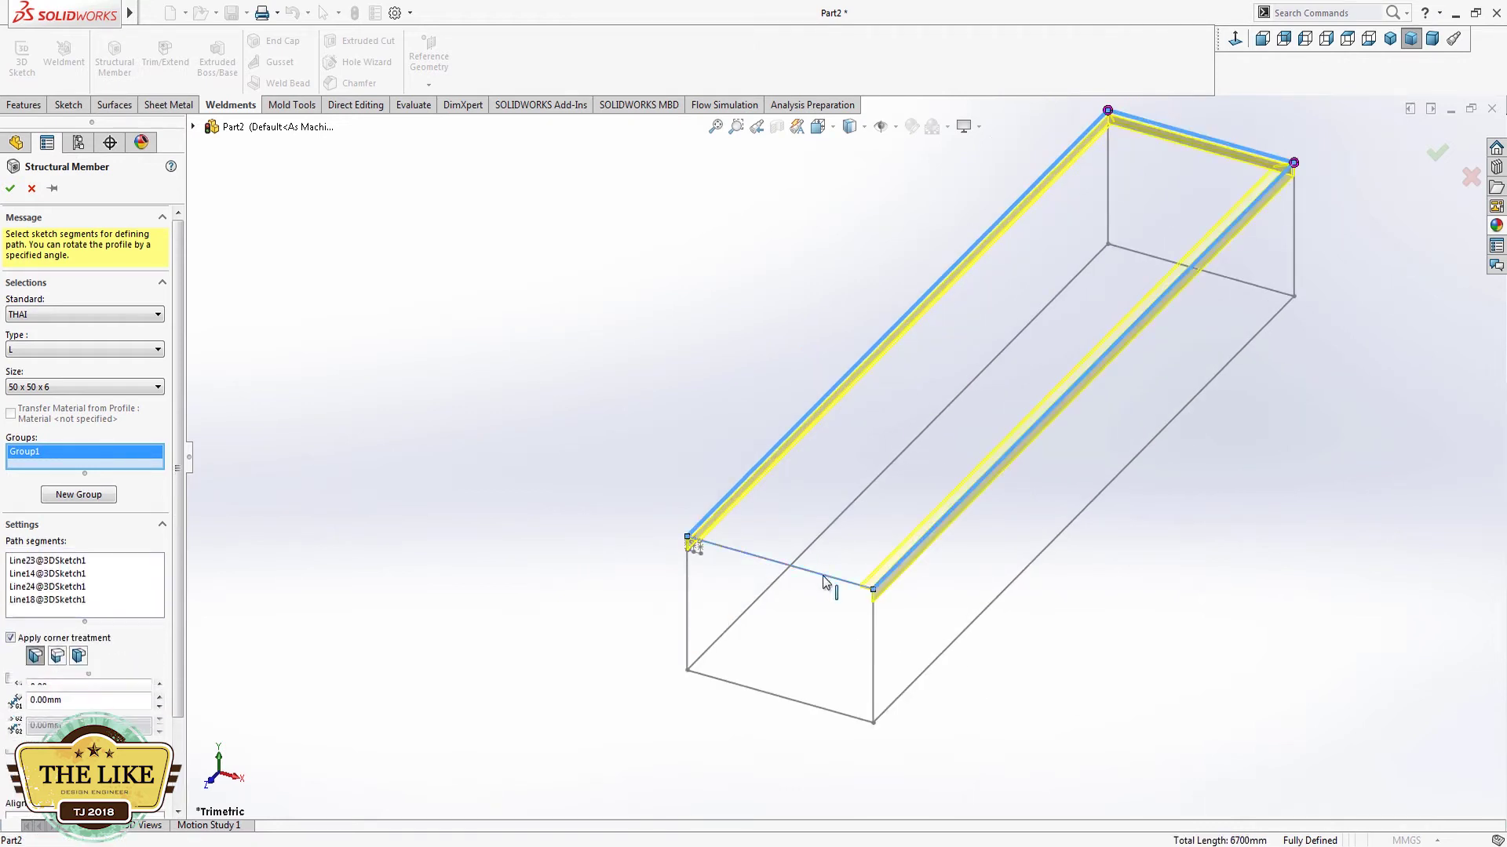
# Step: Add Group2 along the four lower rectangle lines with a flipped profile
pyautogui.click(78, 495)
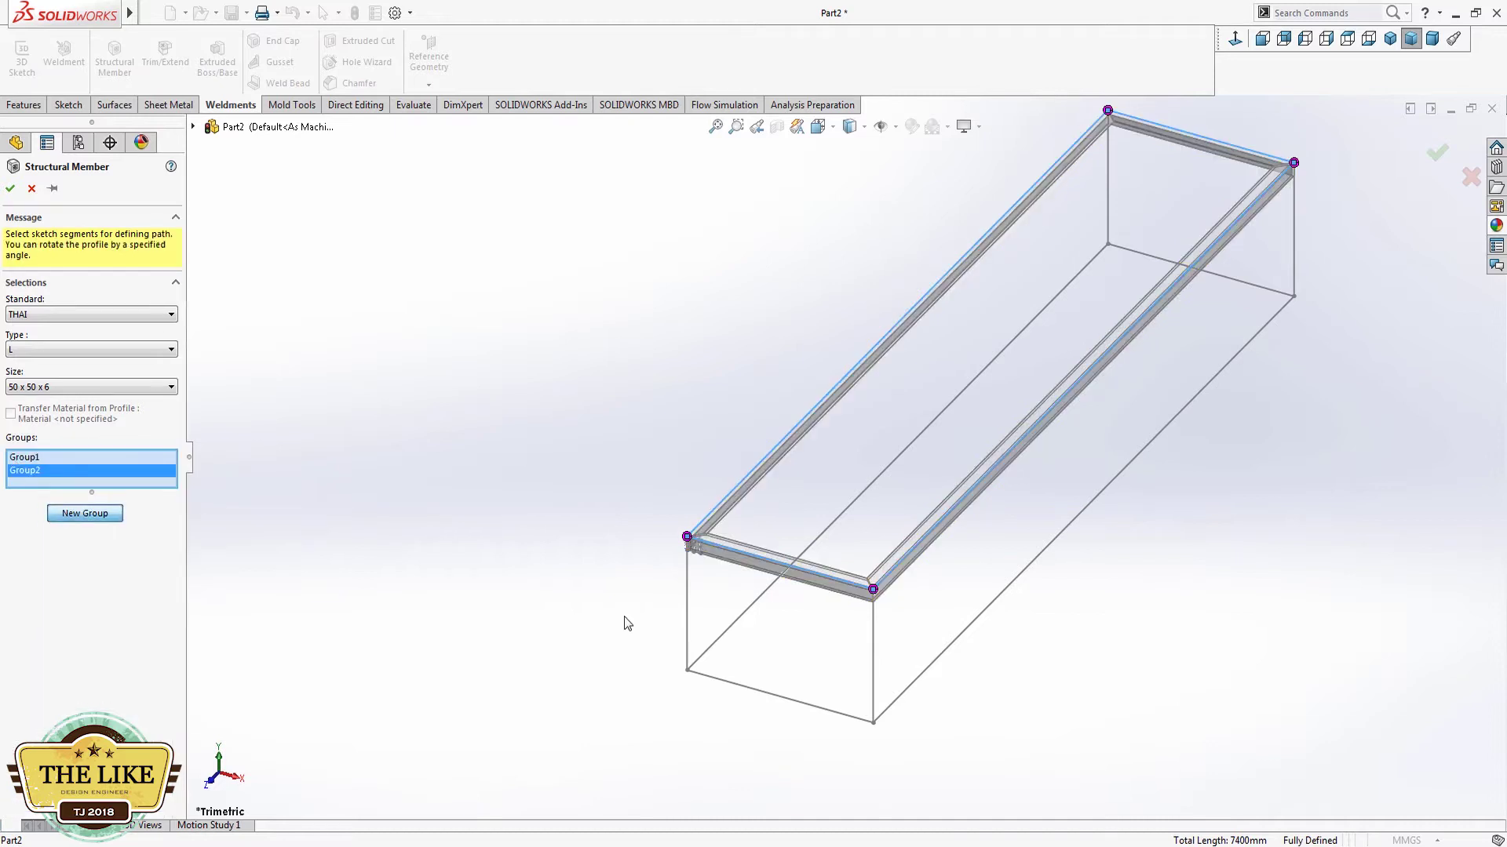
pyautogui.click(727, 627)
pyautogui.scroll(-3, 777, 698)
pyautogui.scroll(-2, 777, 699)
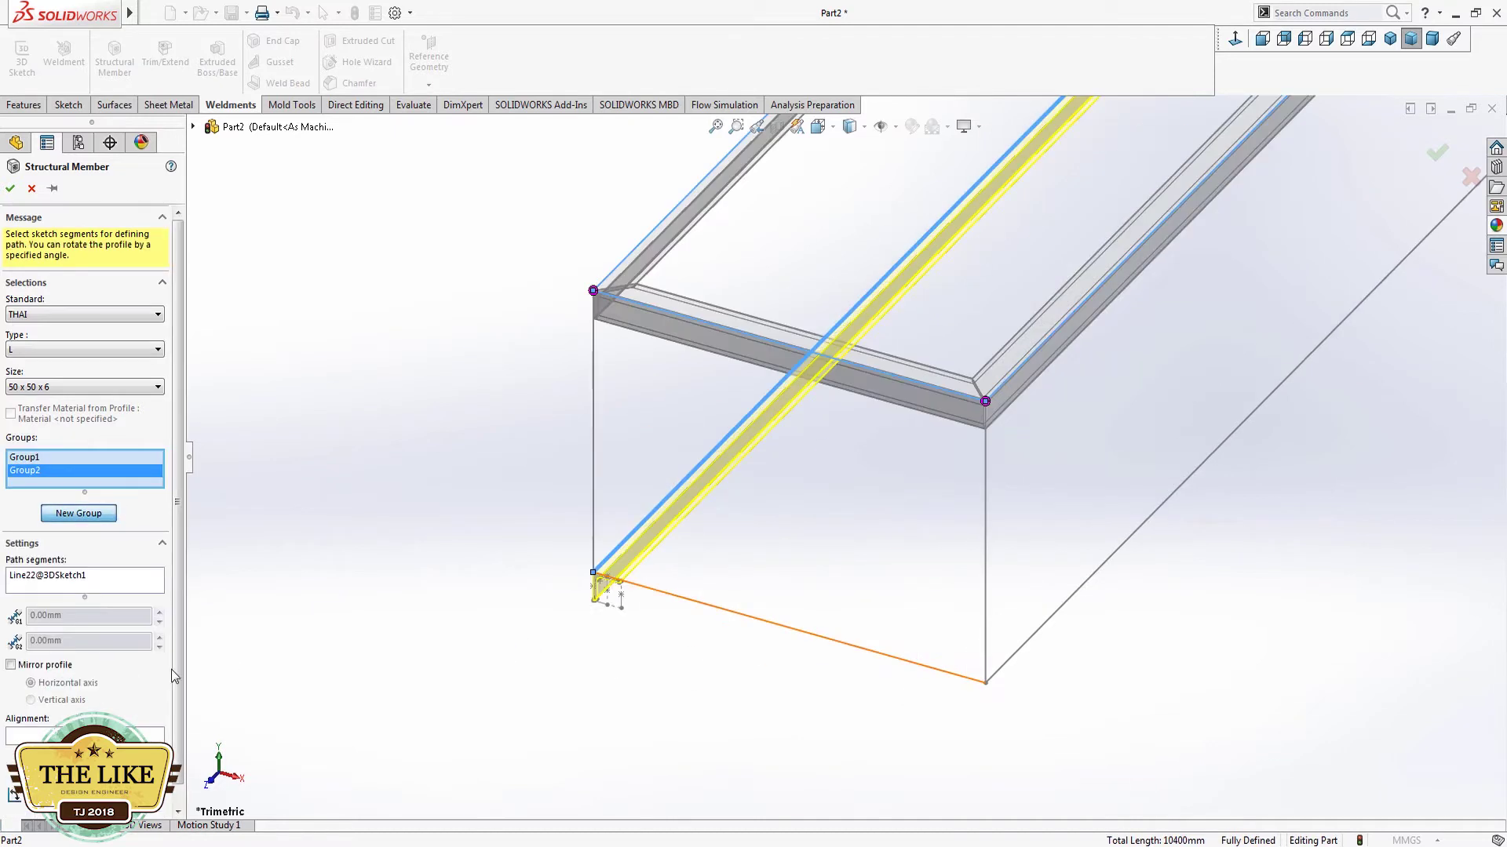
pyautogui.click(11, 665)
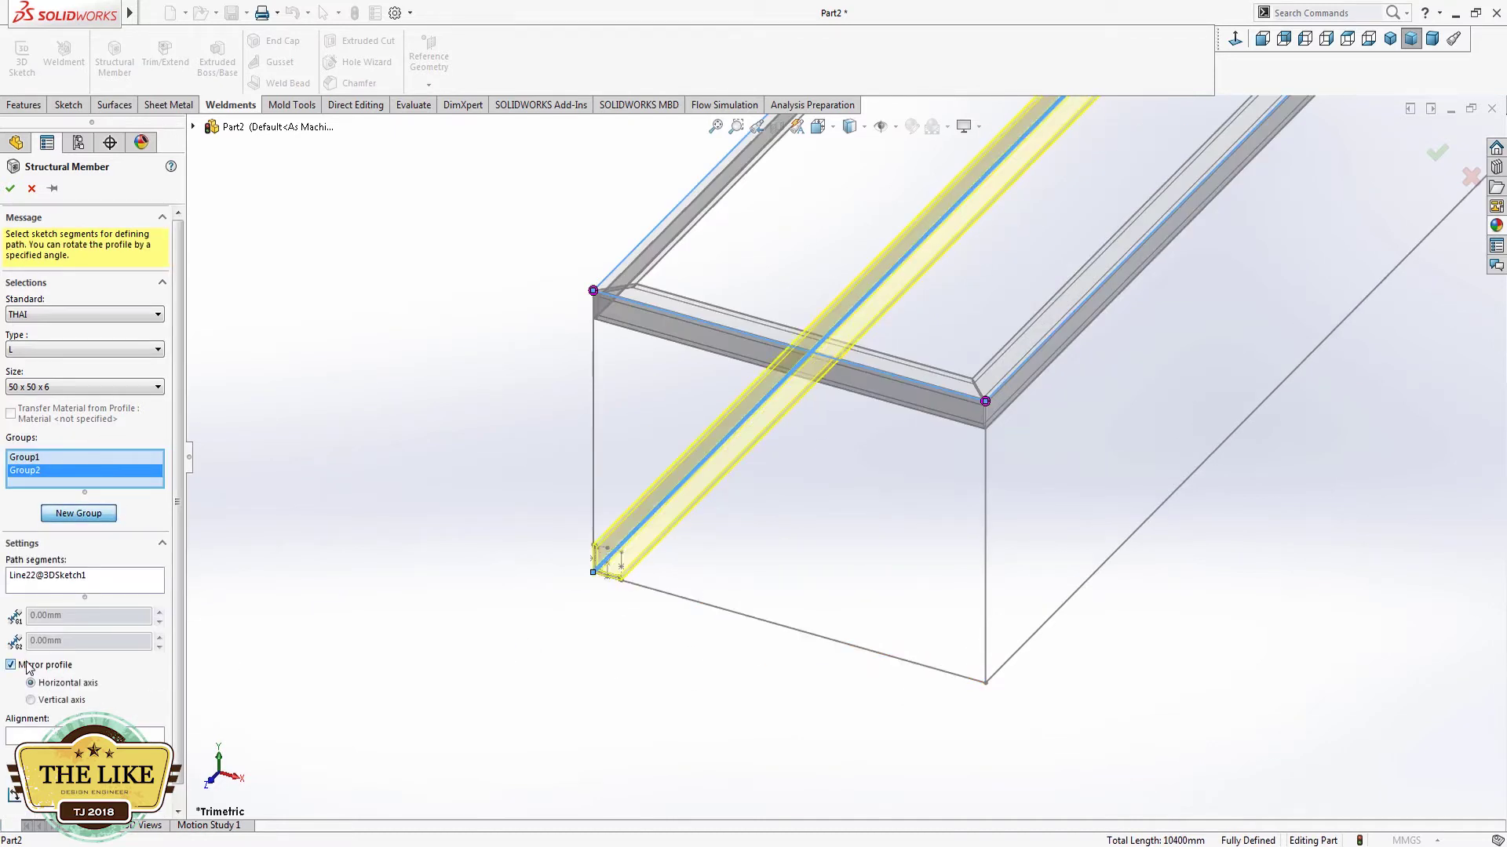
pyautogui.click(726, 619)
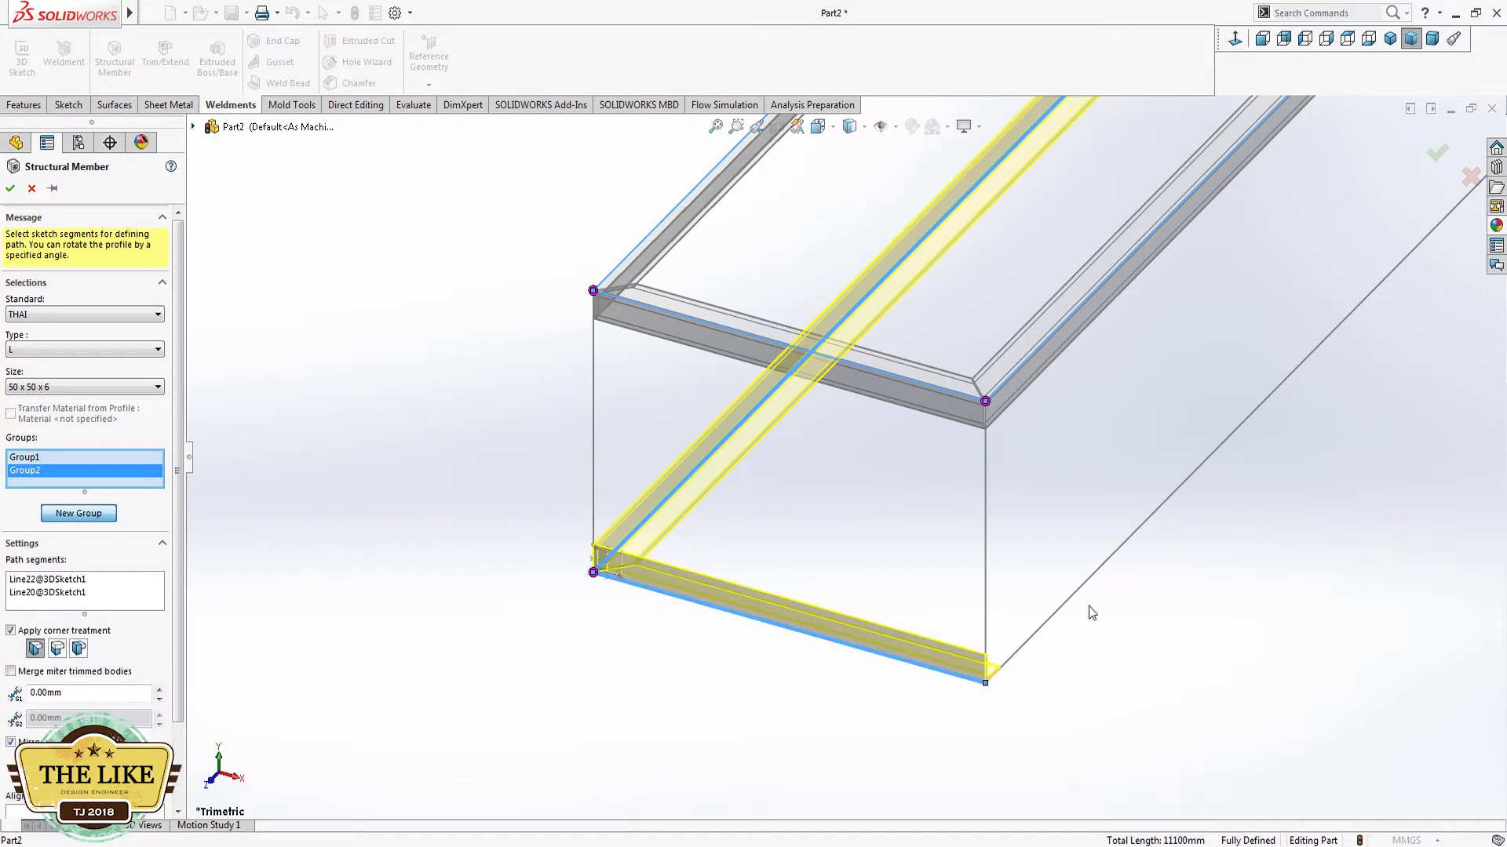
pyautogui.click(1048, 628)
pyautogui.scroll(3, 1044, 620)
pyautogui.scroll(-3, 1178, 195)
pyautogui.scroll(-3, 1053, 281)
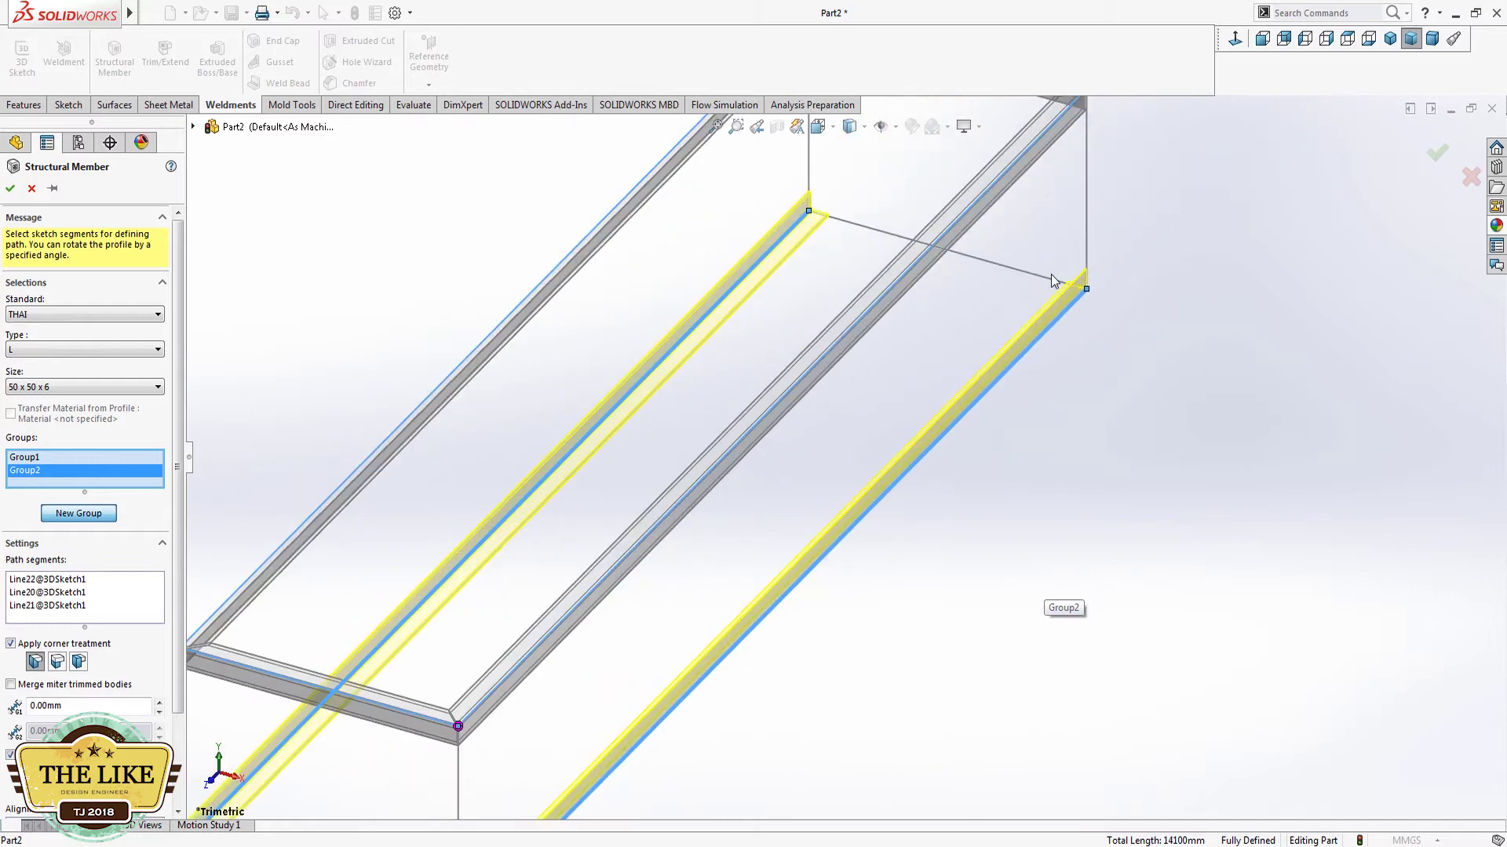
pyautogui.click(1053, 281)
pyautogui.scroll(5, 1054, 281)
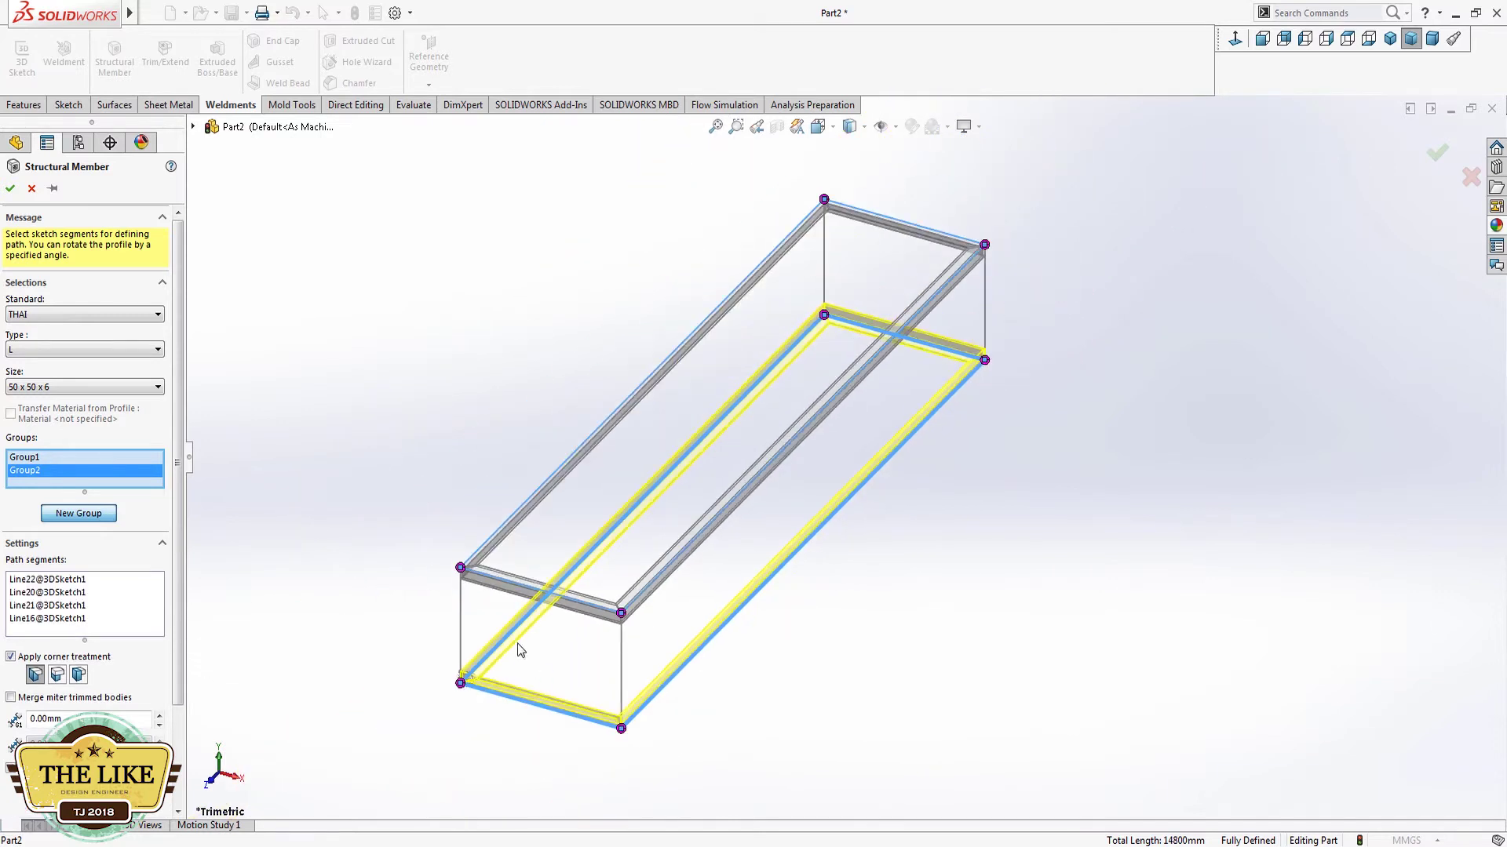
pyautogui.click(54, 514)
# Step: Add the first two corner posts with mirrored L-profiles, the second about the other axis
pyautogui.click(463, 620)
pyautogui.scroll(-3, 549, 640)
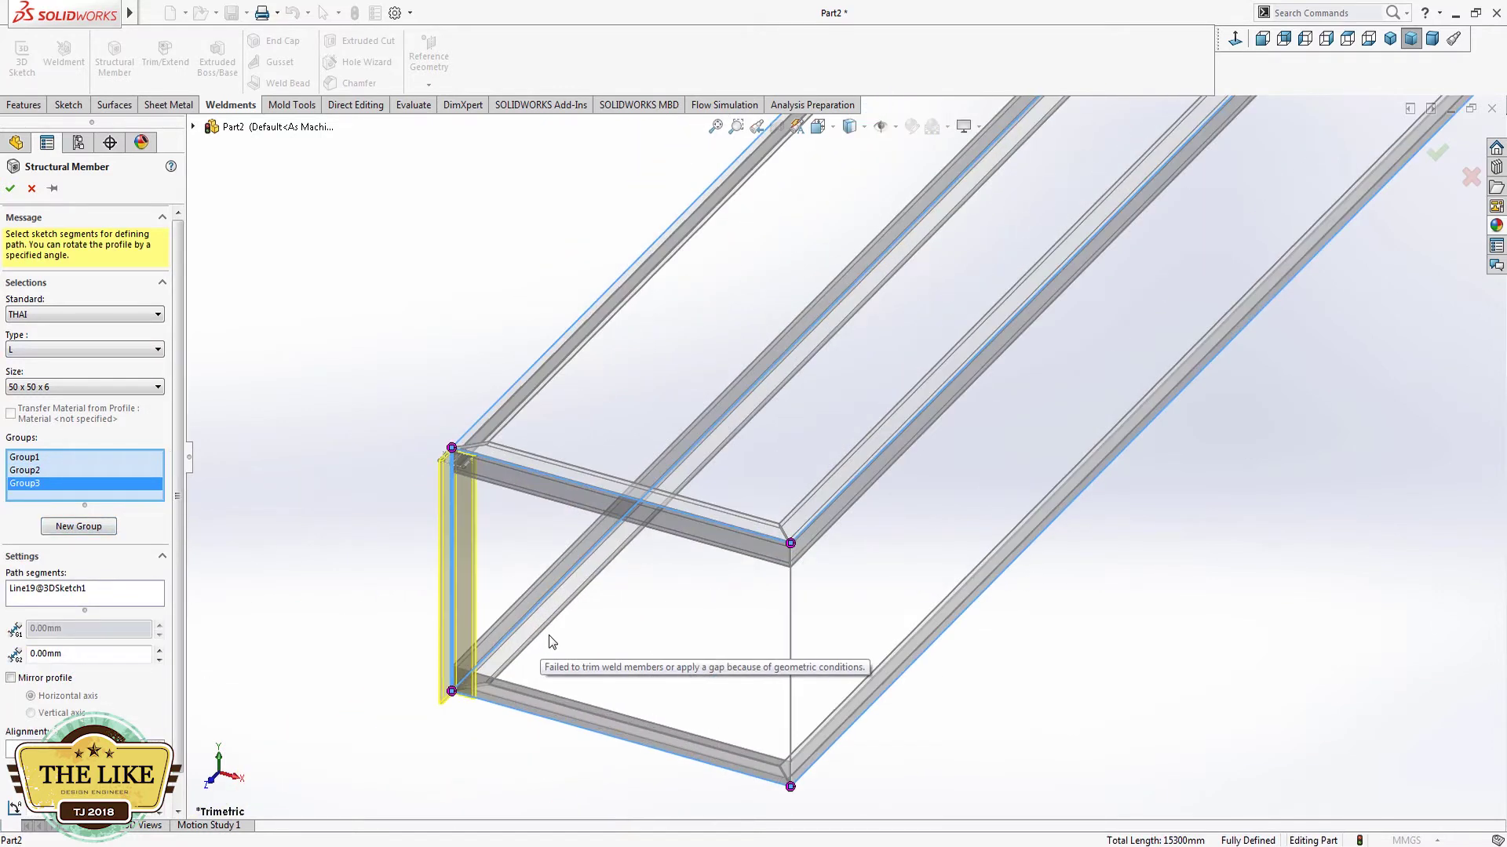
pyautogui.scroll(-2, 549, 634)
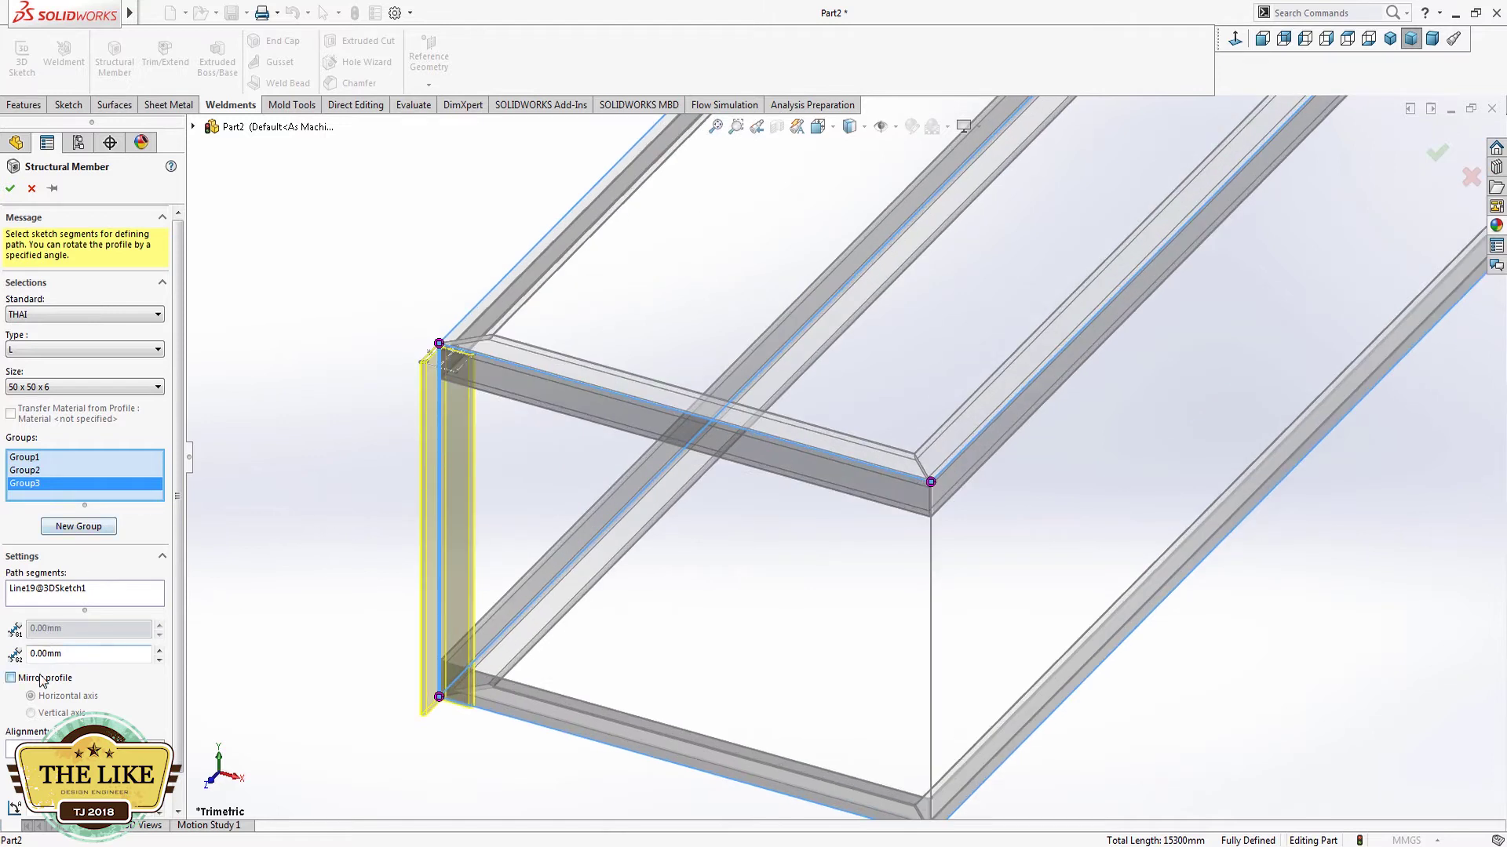
pyautogui.click(11, 678)
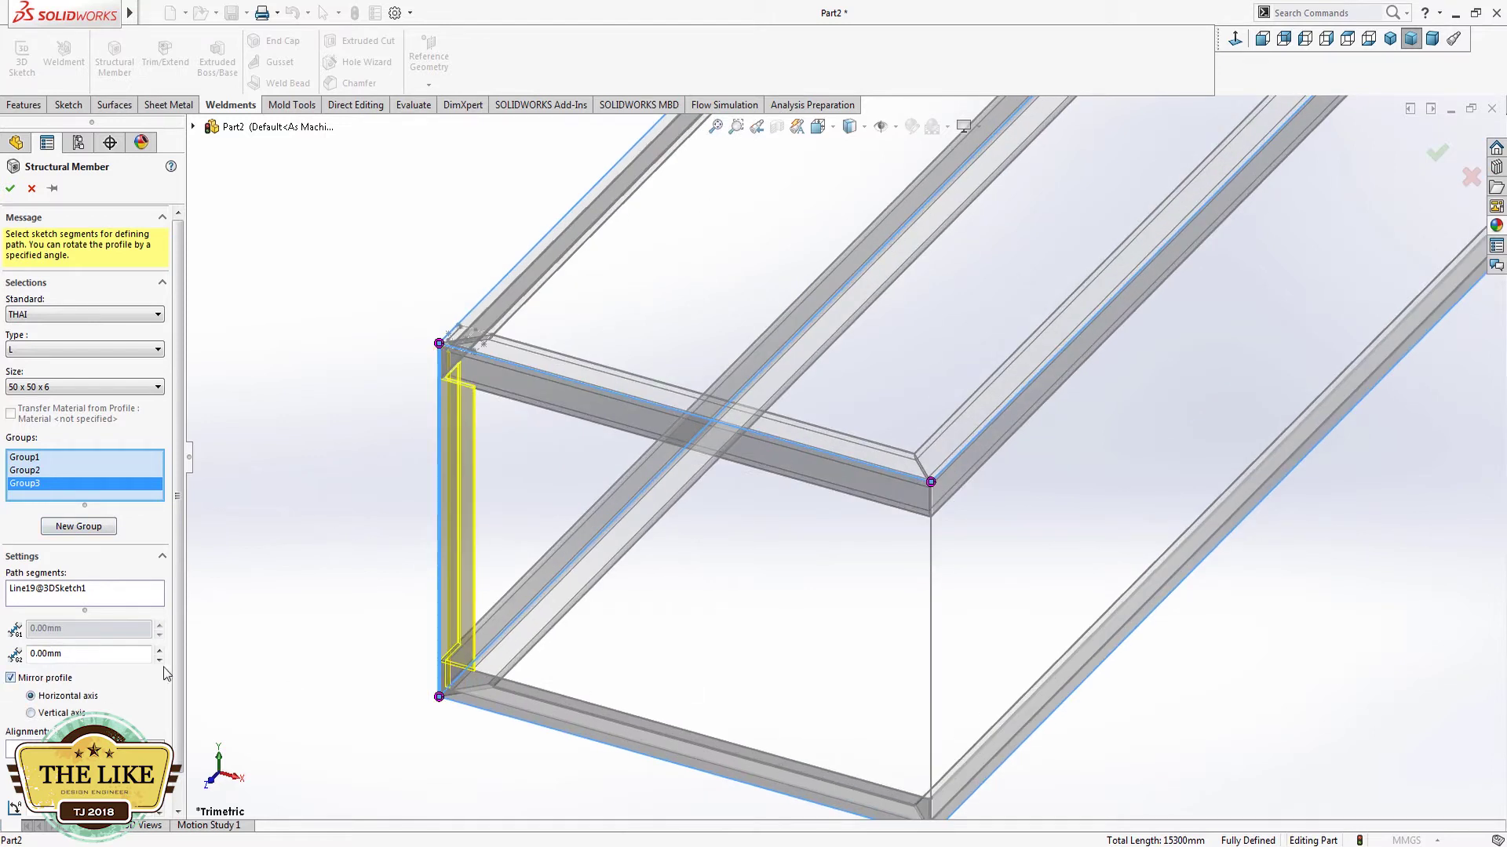
pyautogui.click(87, 528)
pyautogui.click(934, 596)
pyautogui.scroll(2, 930, 659)
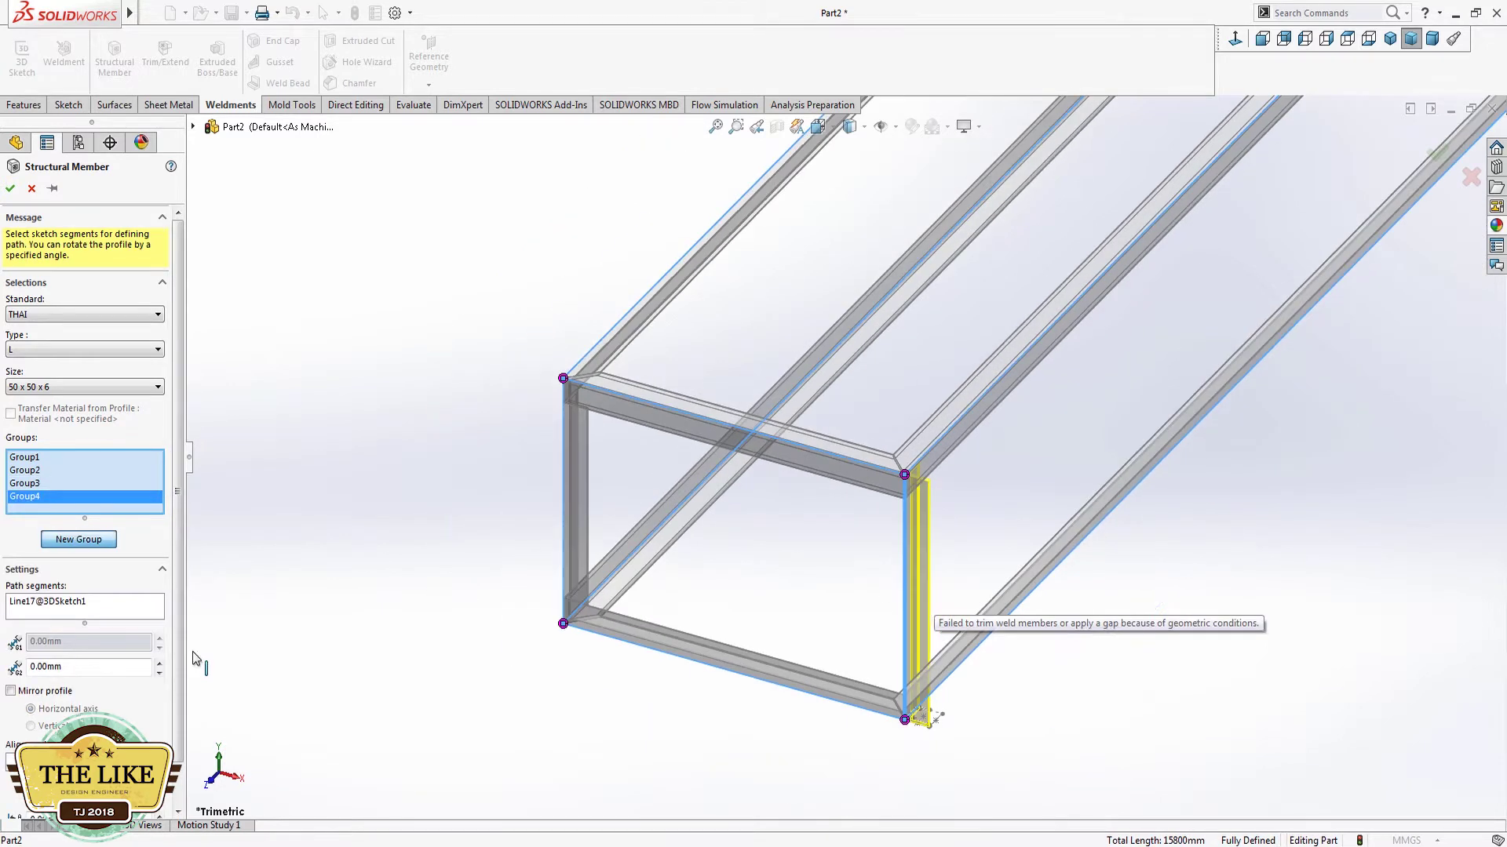
pyautogui.click(38, 693)
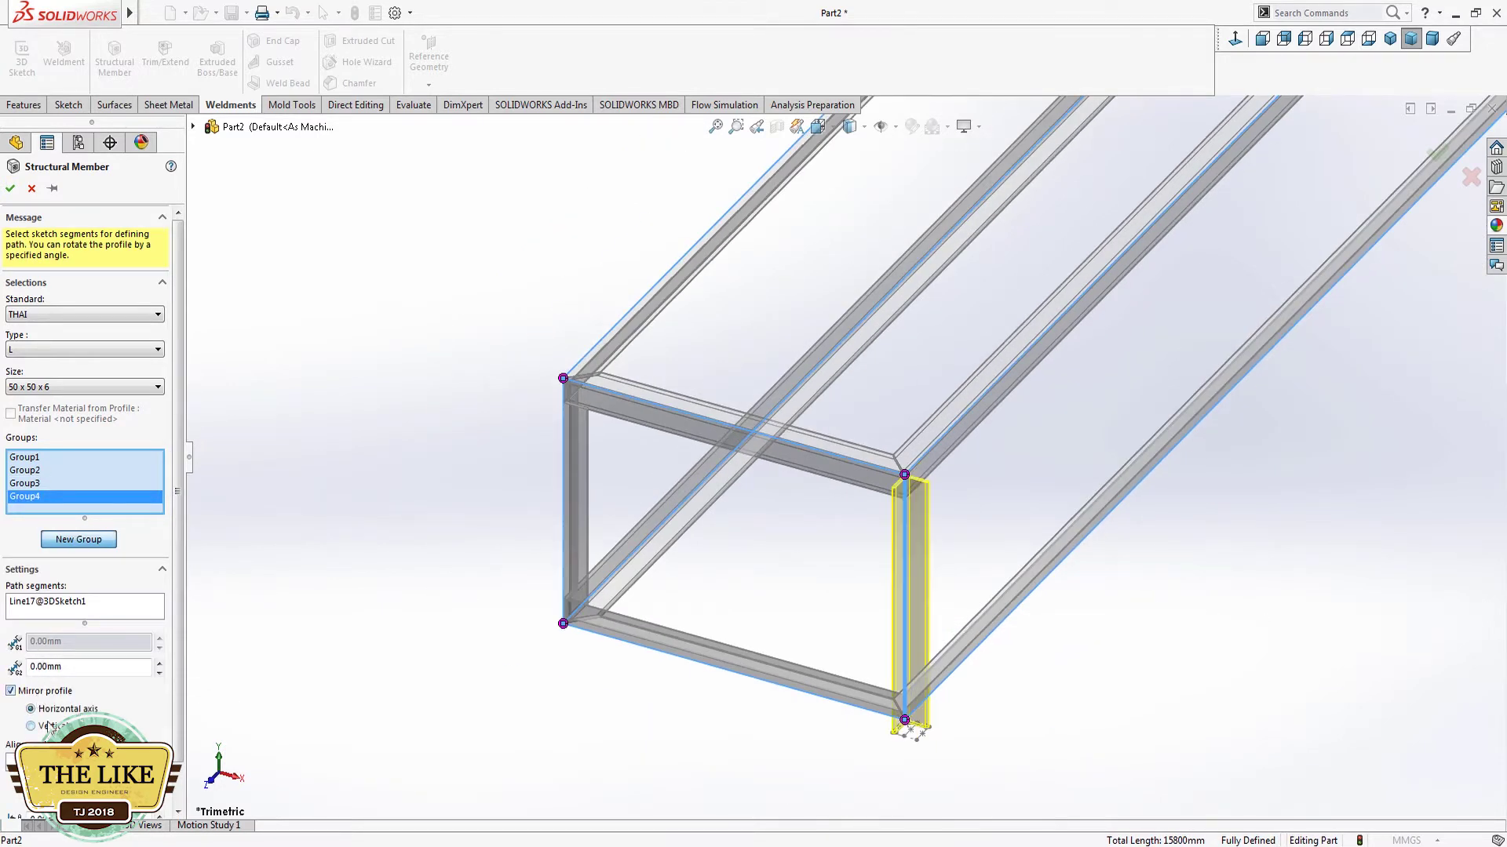
pyautogui.click(49, 726)
pyautogui.scroll(3, 1113, 265)
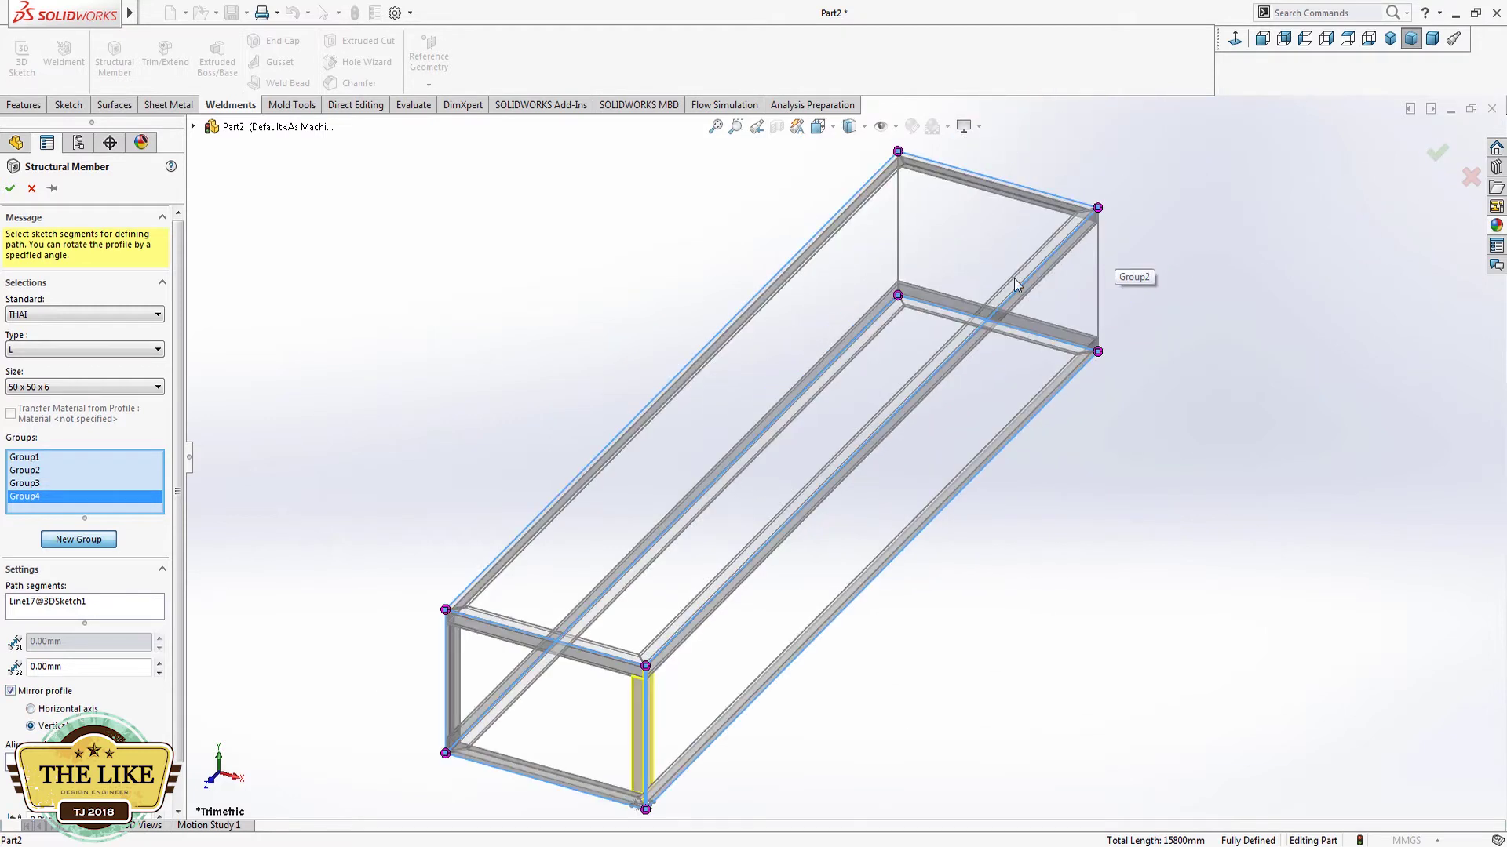
# Step: Add a fifth group with a post on the back vertical edge
pyautogui.click(95, 546)
pyautogui.scroll(-3, 977, 182)
pyautogui.scroll(-2, 690, 266)
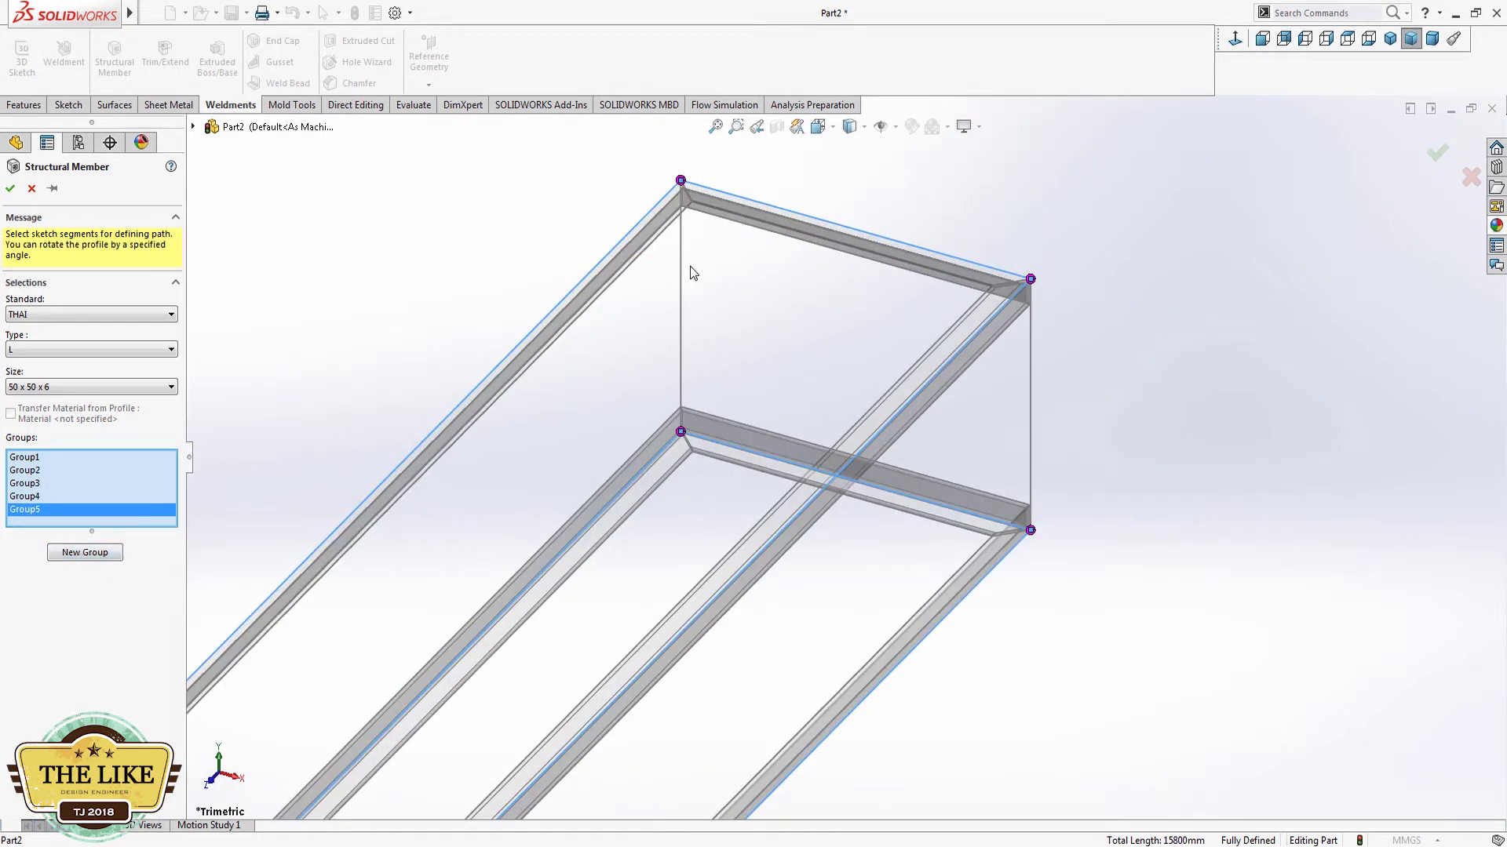
pyautogui.click(681, 278)
pyautogui.scroll(-3, 733, 283)
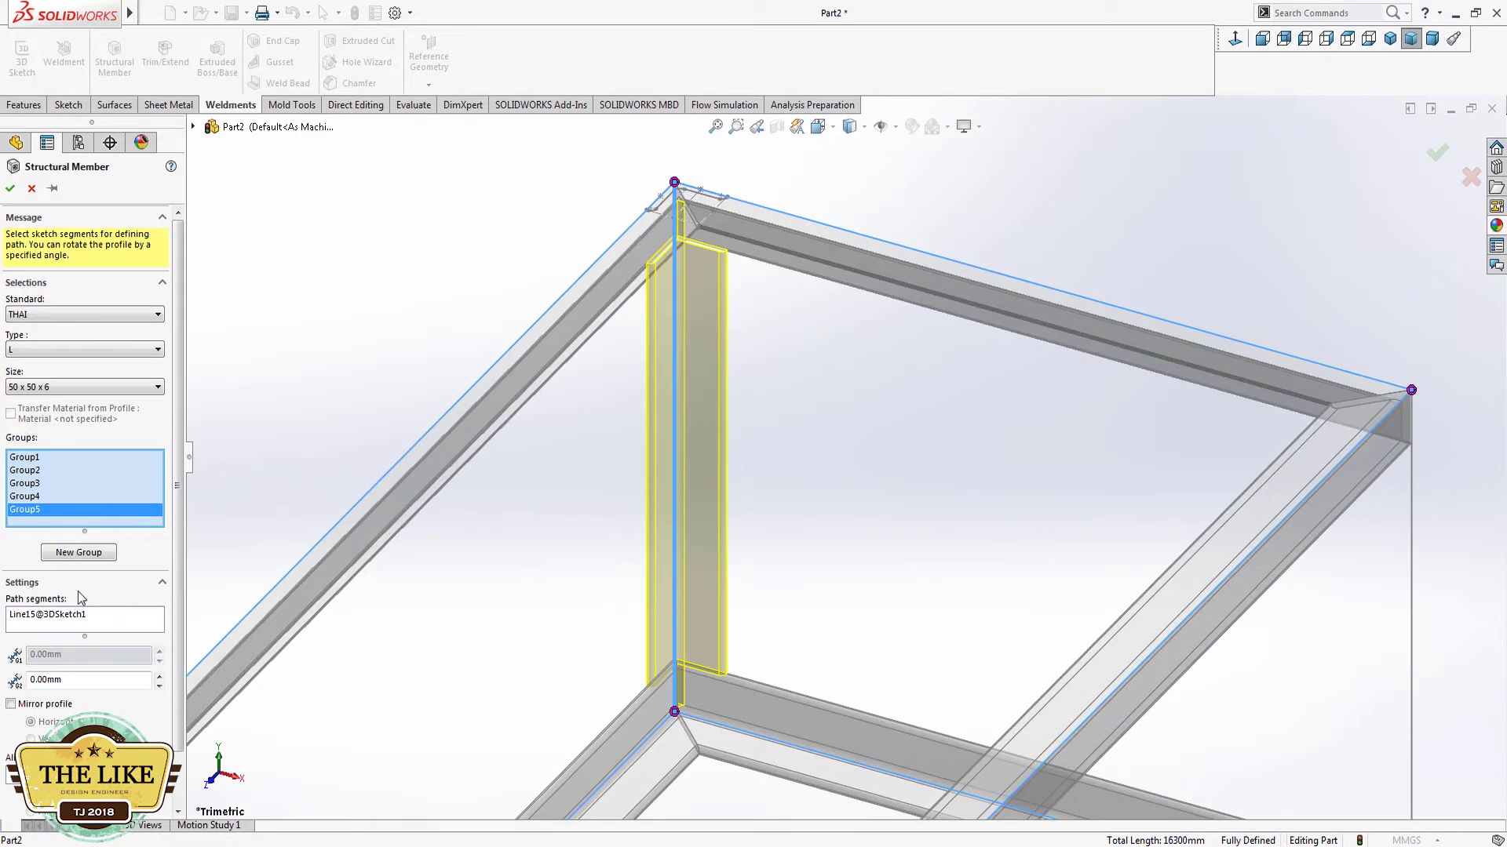
# Step: Add the last corner post, mirroring its profile about the other axis
pyautogui.click(71, 553)
pyautogui.scroll(3, 812, 467)
pyautogui.click(1177, 502)
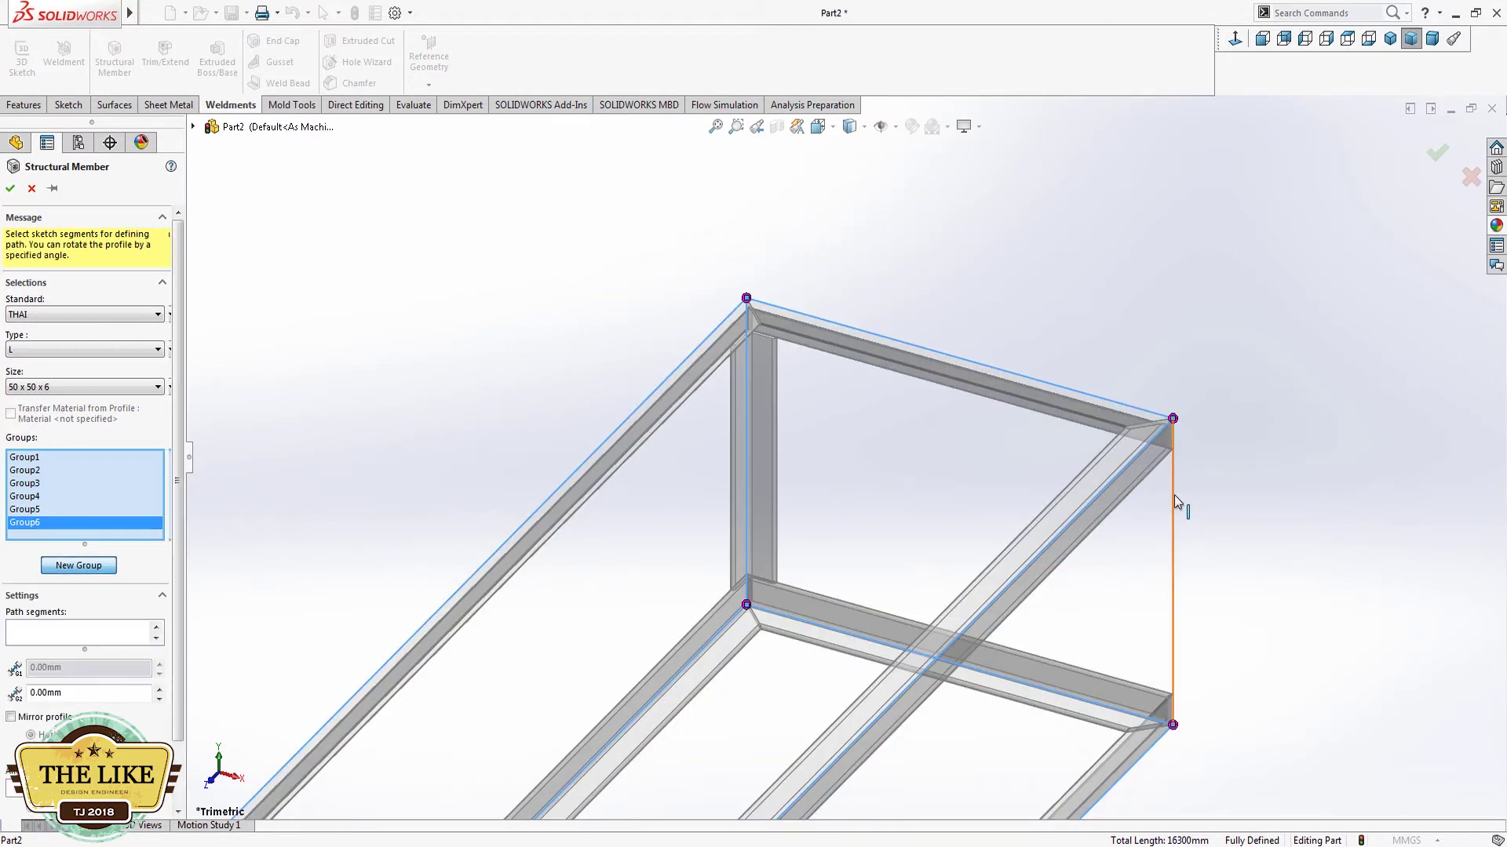
pyautogui.click(42, 718)
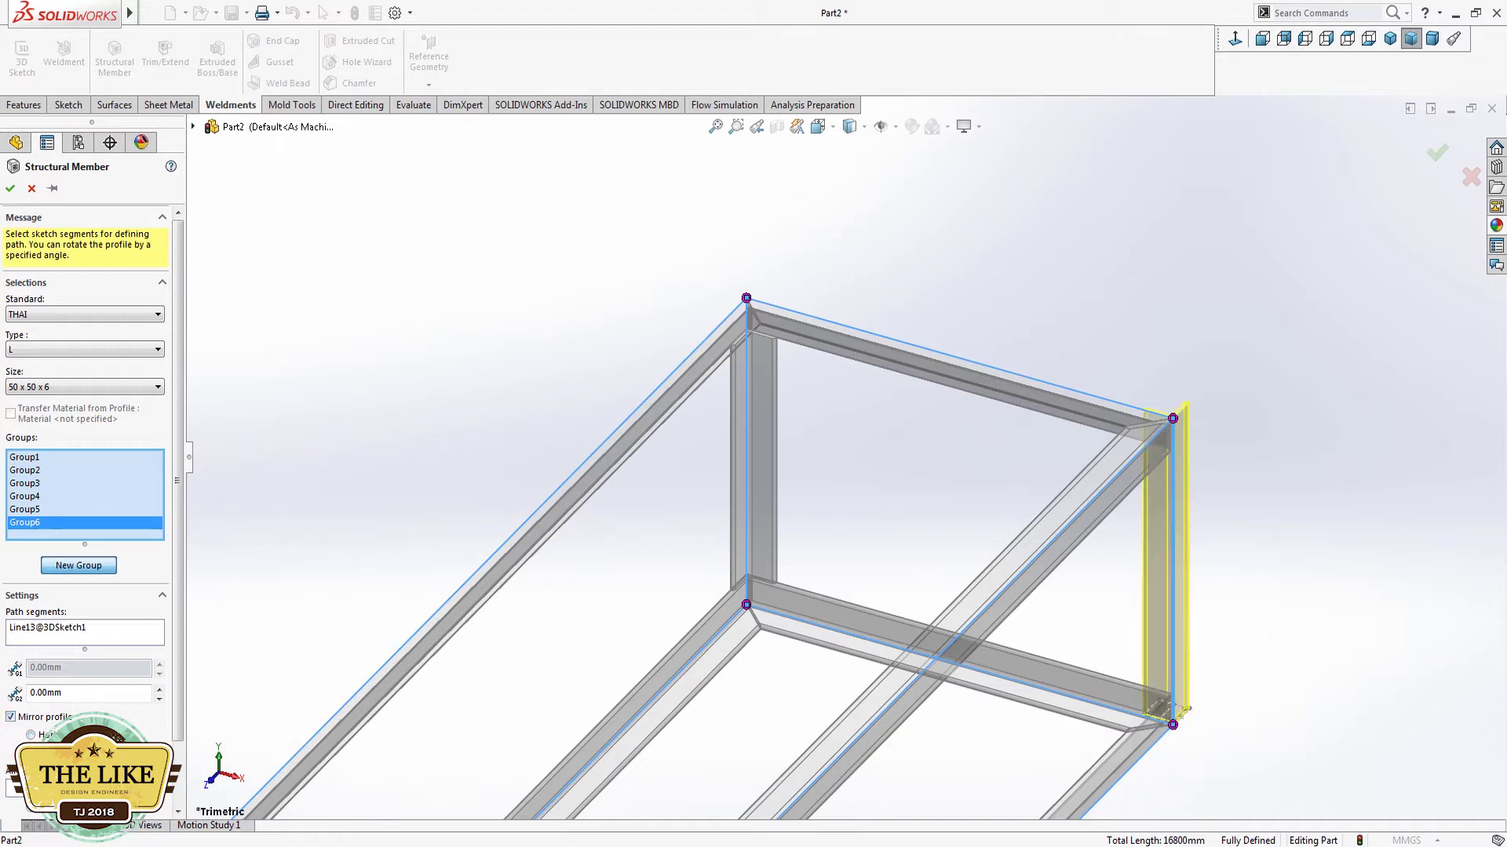
pyautogui.click(22, 719)
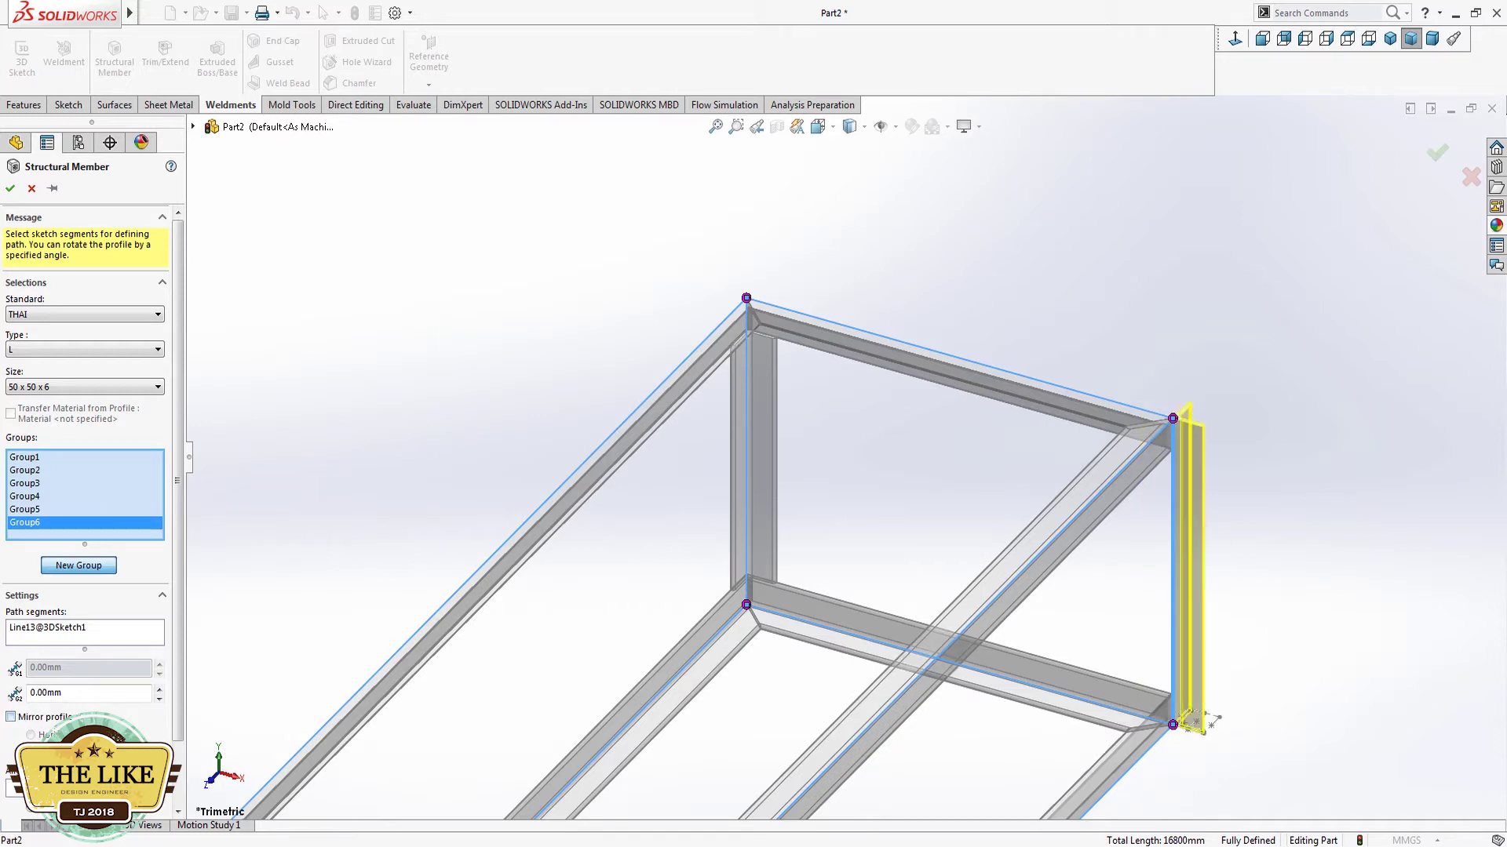
pyautogui.click(30, 719)
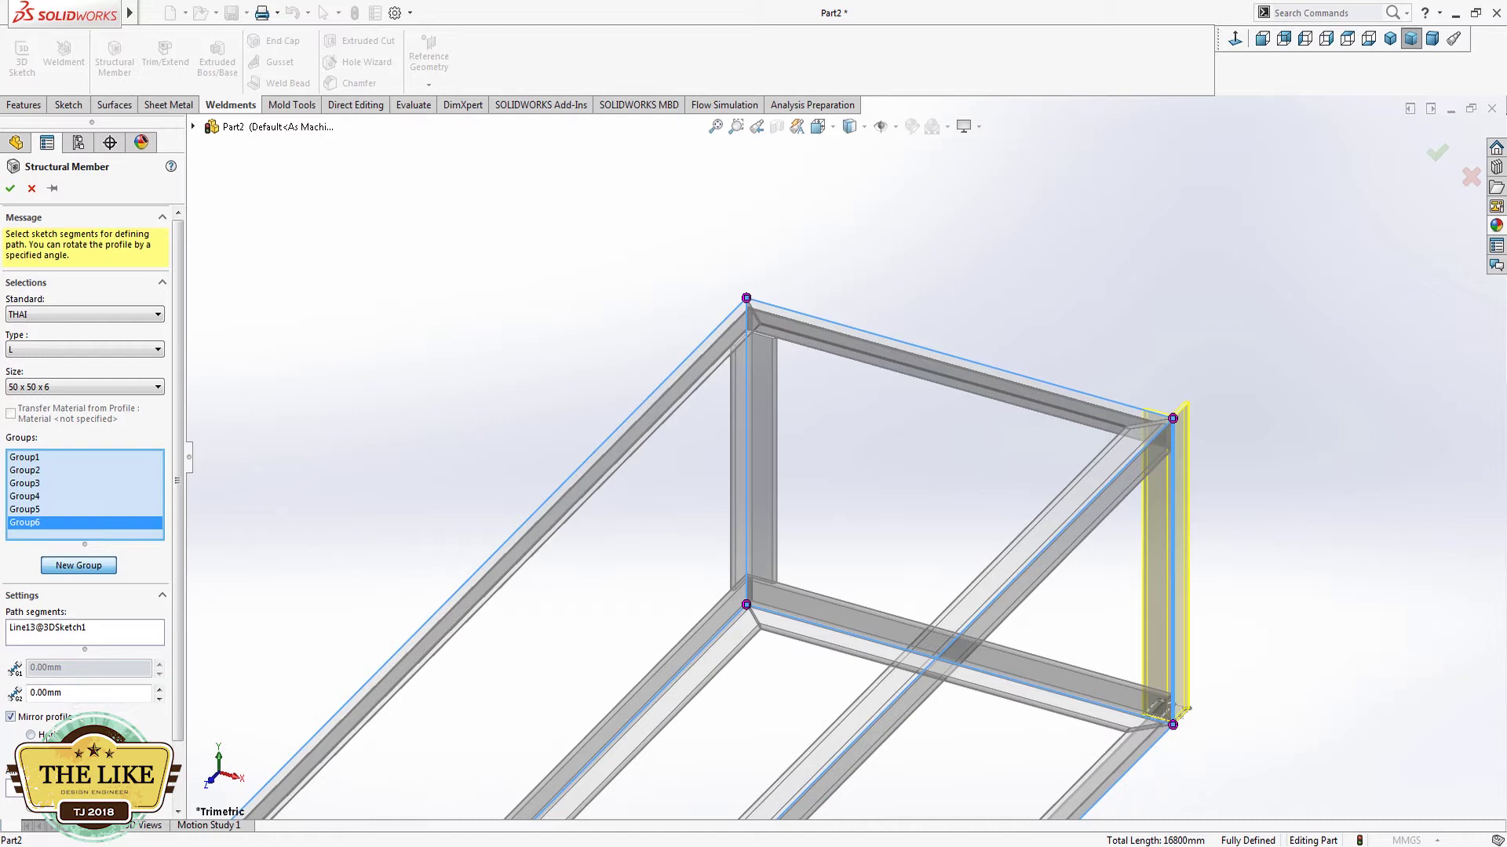
pyautogui.click(30, 735)
pyautogui.scroll(-2, 86, 470)
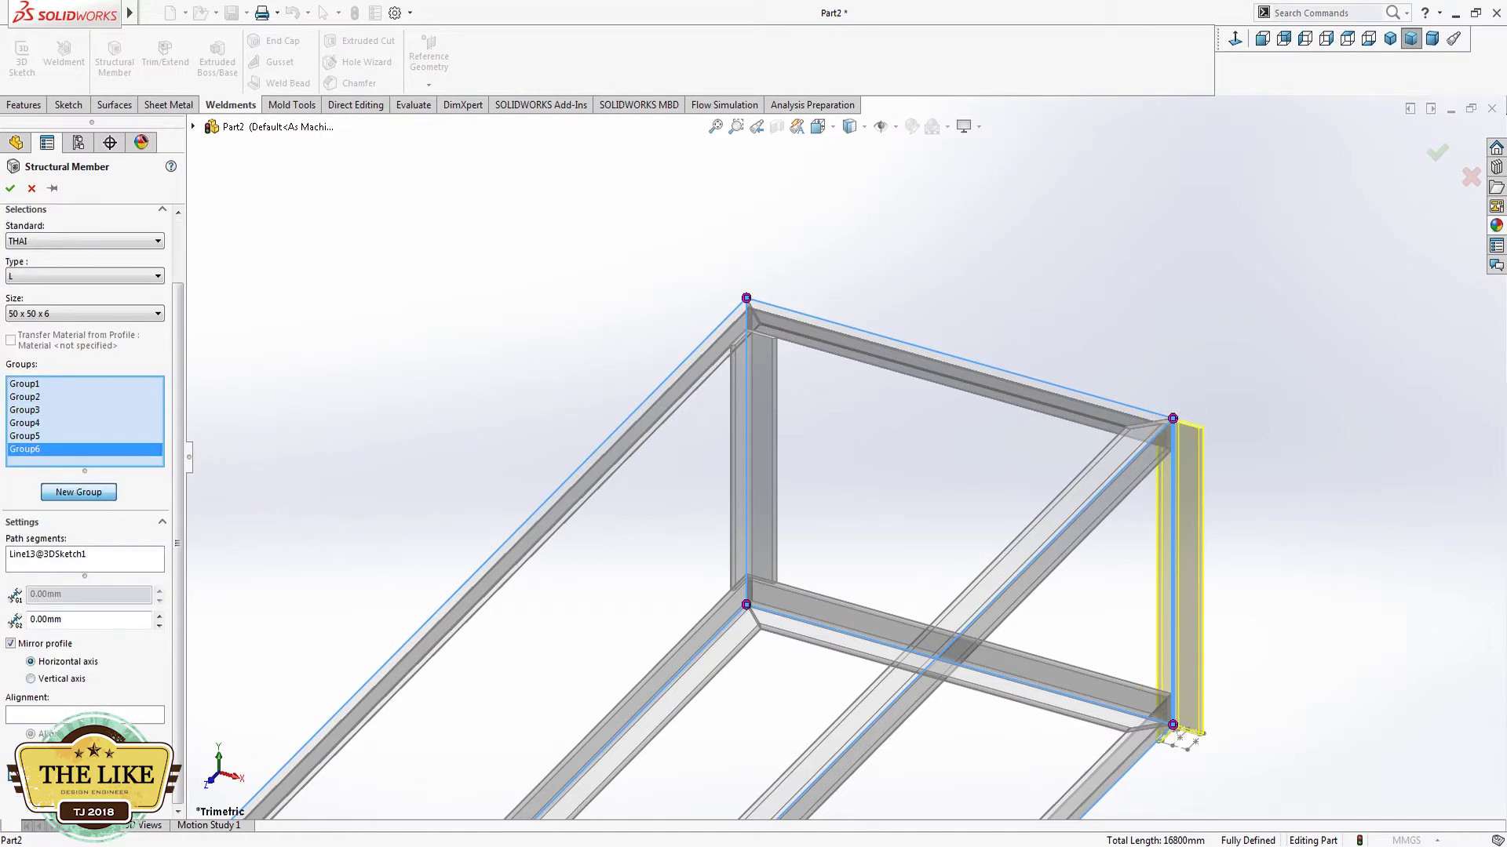
pyautogui.click(57, 715)
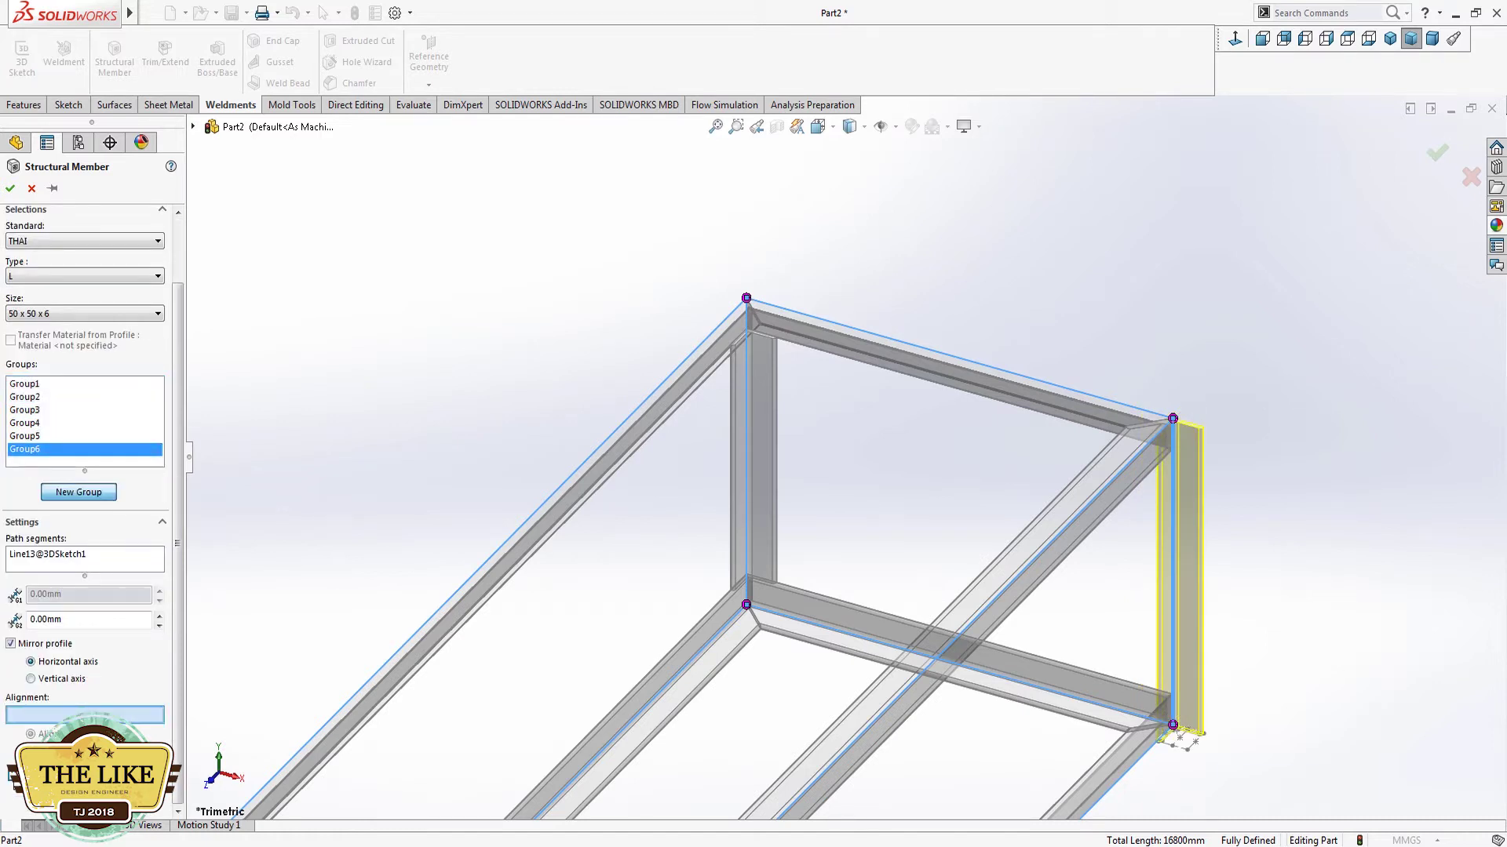
pyautogui.click(32, 680)
# Step: Check the last post and finish the L 50 X 50 X 6 members
pyautogui.scroll(5, 871, 579)
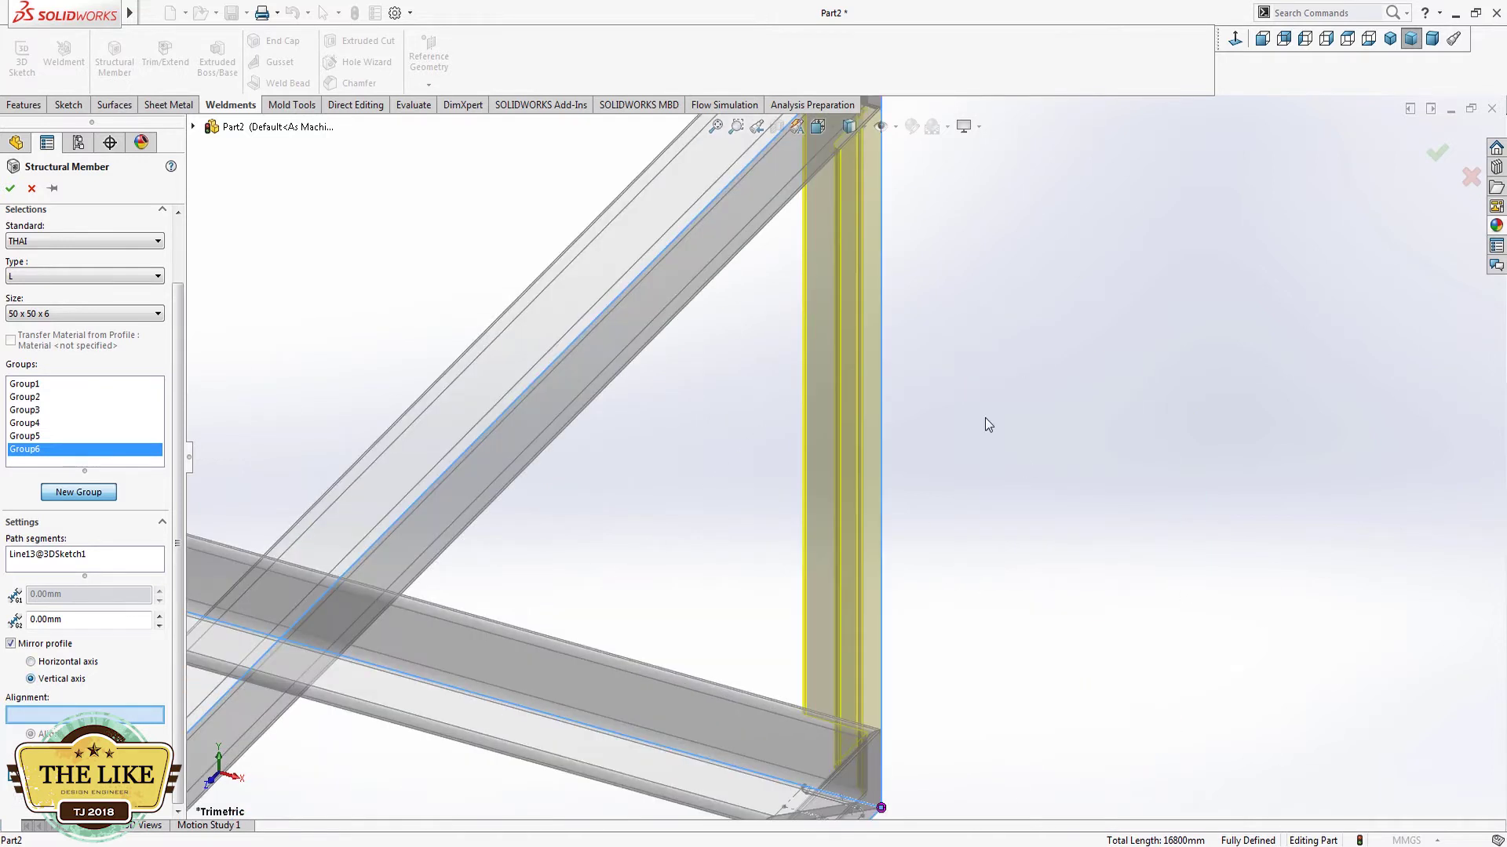
pyautogui.moveTo(908, 474); pyautogui.dragTo(1065, 238, button='middle')
pyautogui.scroll(3, 1065, 238)
pyautogui.scroll(-3, 843, 457)
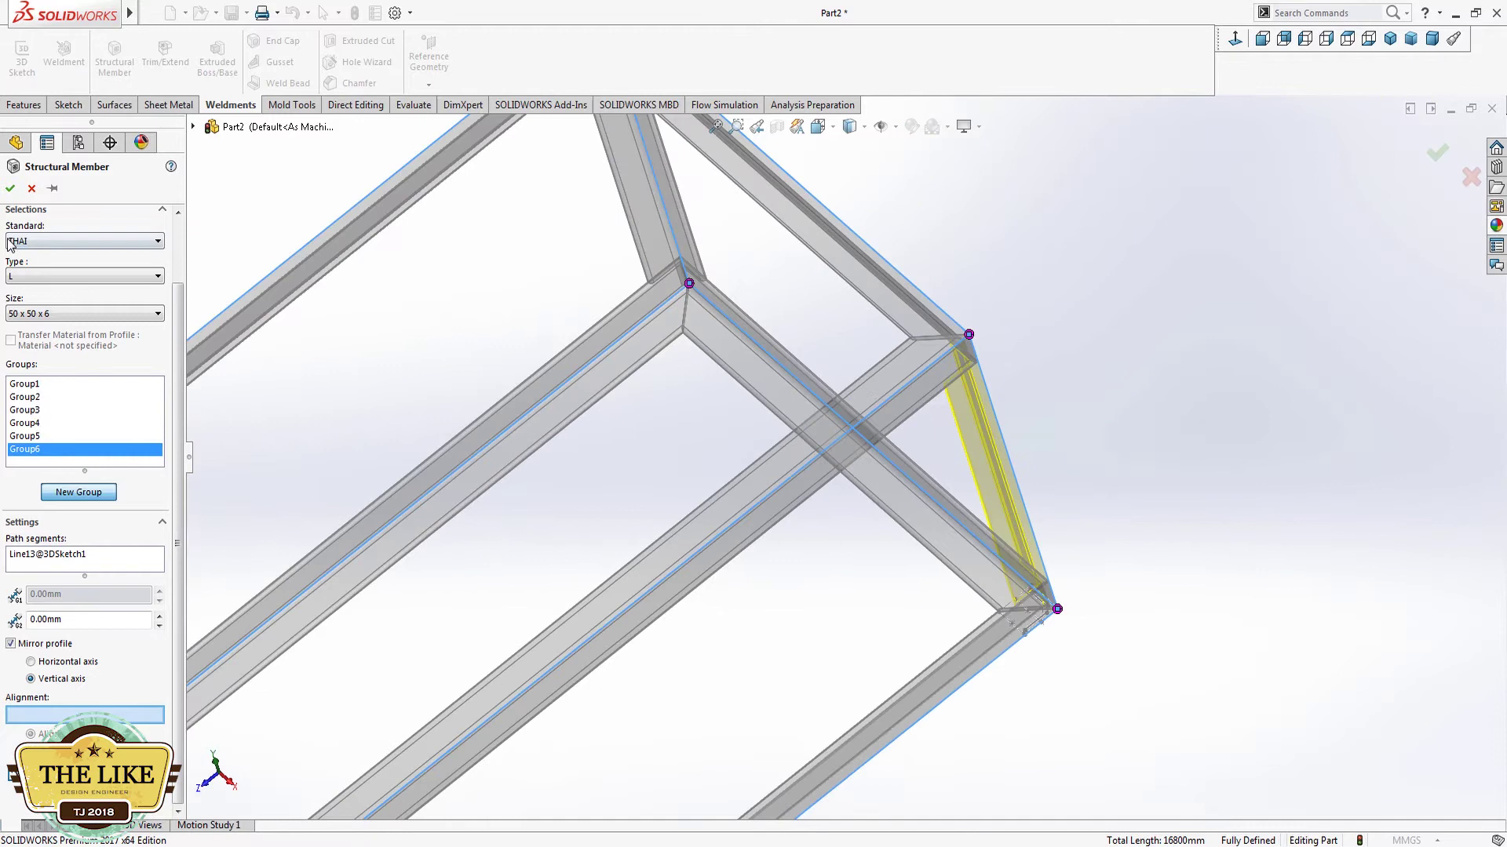
pyautogui.click(11, 189)
# Step: Orbit and zoom around the finished L-angle frame to inspect its joints
pyautogui.scroll(-3, 1166, 433)
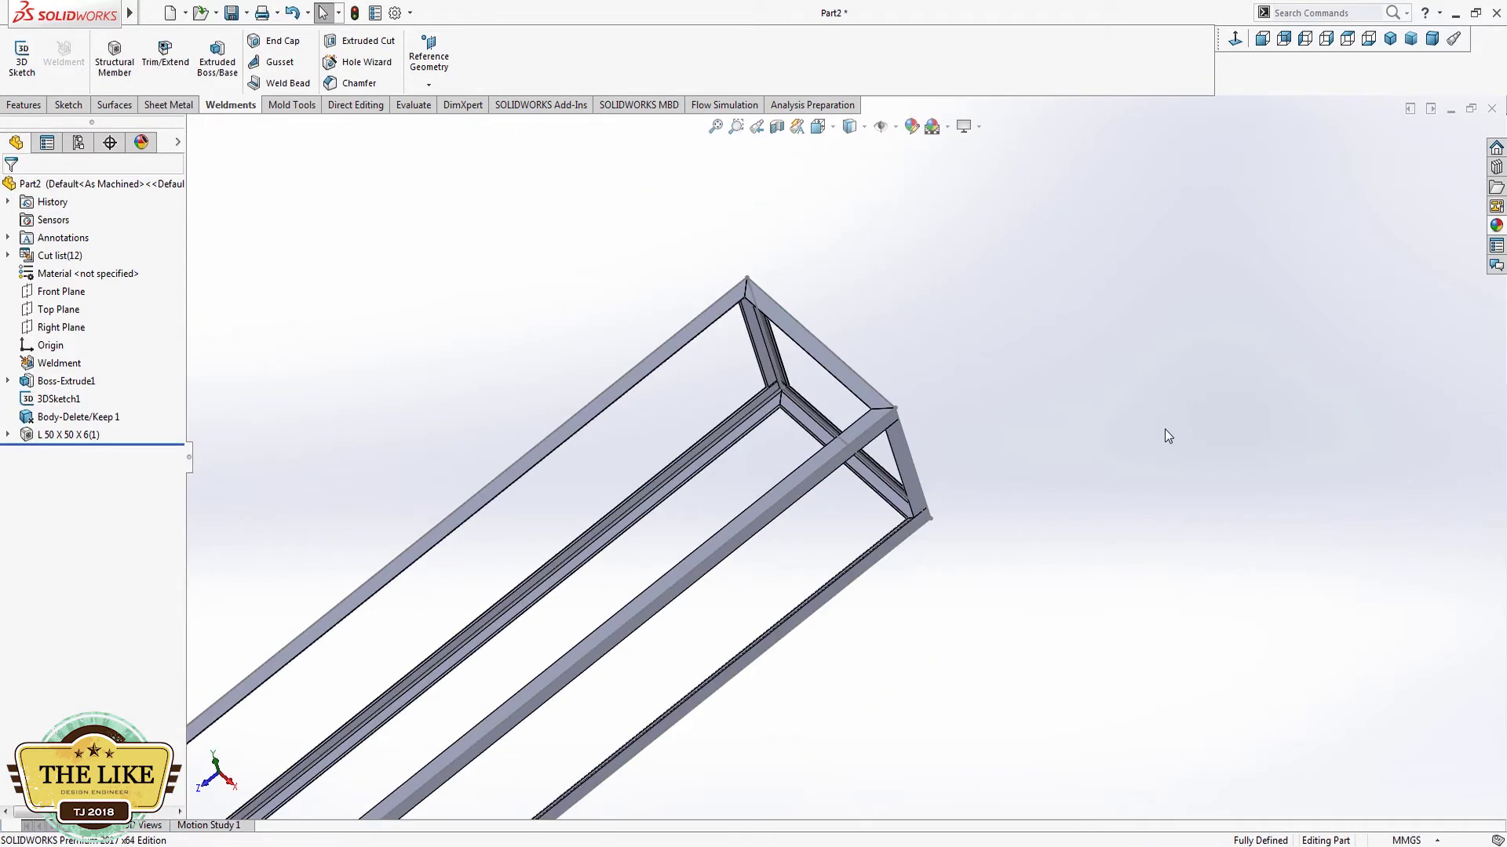
pyautogui.scroll(-3, 1166, 433)
pyautogui.scroll(5, 599, 671)
pyautogui.moveTo(706, 487)
pyautogui.mouseDown(button='middle')
pyautogui.moveTo(656, 471)
pyautogui.moveTo(599, 196)
pyautogui.moveTo(629, 501)
pyautogui.moveTo(747, 451)
pyautogui.mouseUp(button='middle')
pyautogui.scroll(3, 730, 450)
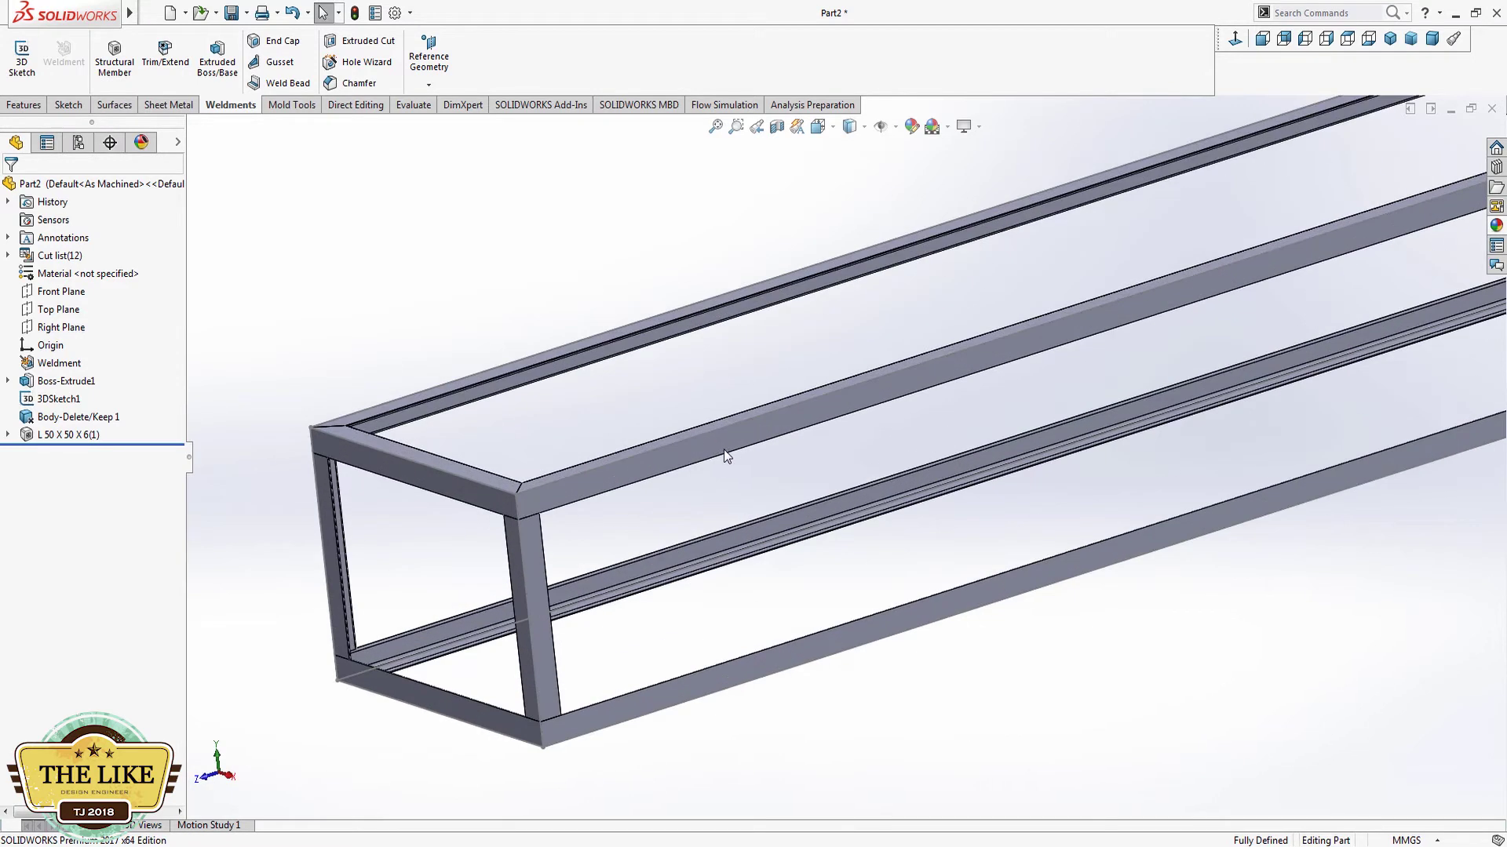
pyautogui.scroll(2, 673, 443)
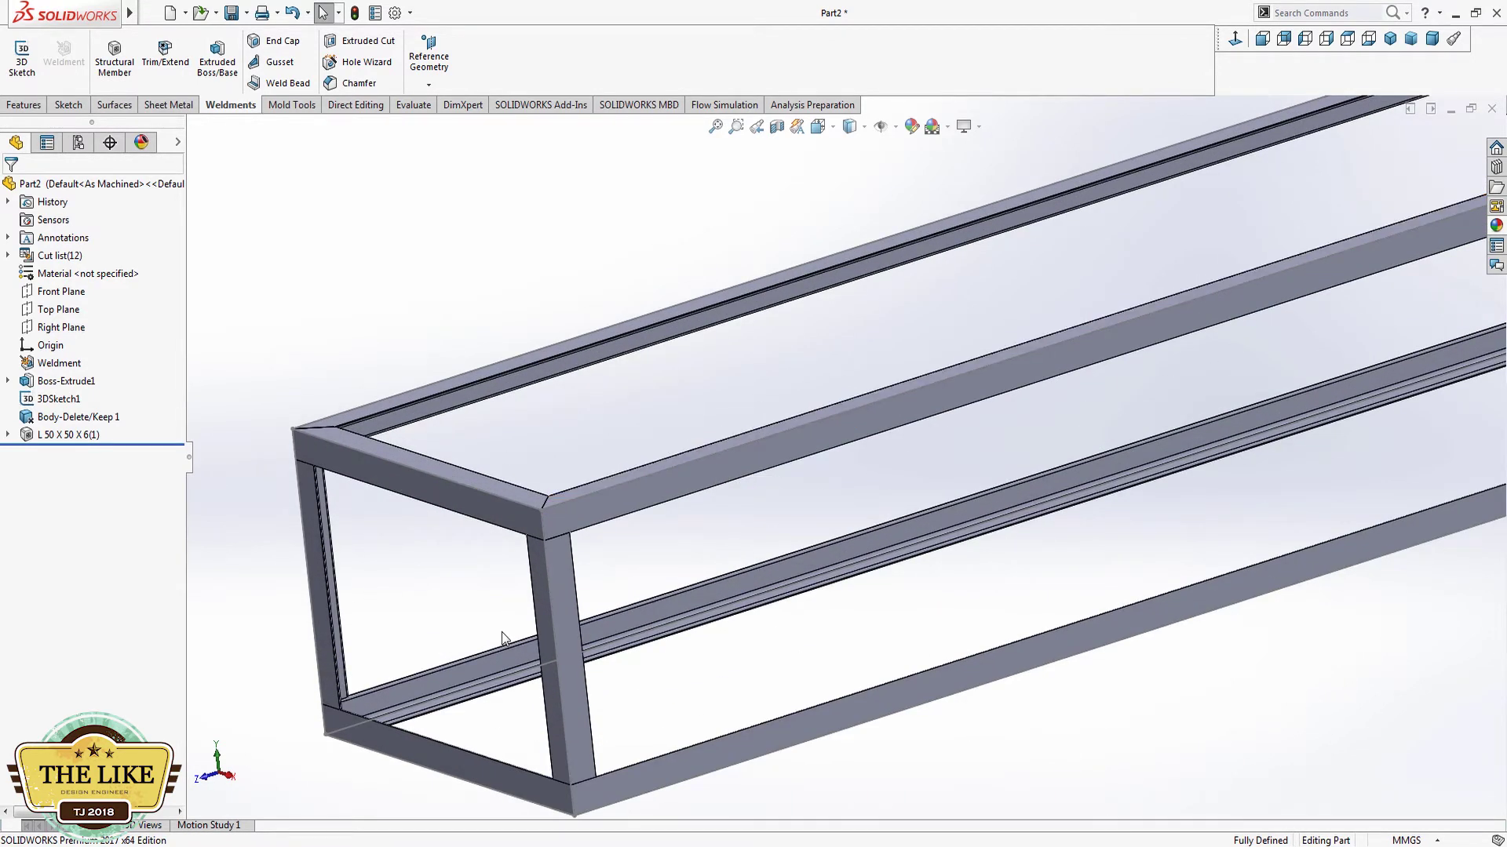
pyautogui.moveTo(430, 647)
pyautogui.mouseDown(button='middle')
pyautogui.moveTo(511, 431)
pyautogui.moveTo(455, 606)
pyautogui.mouseUp(button='middle')
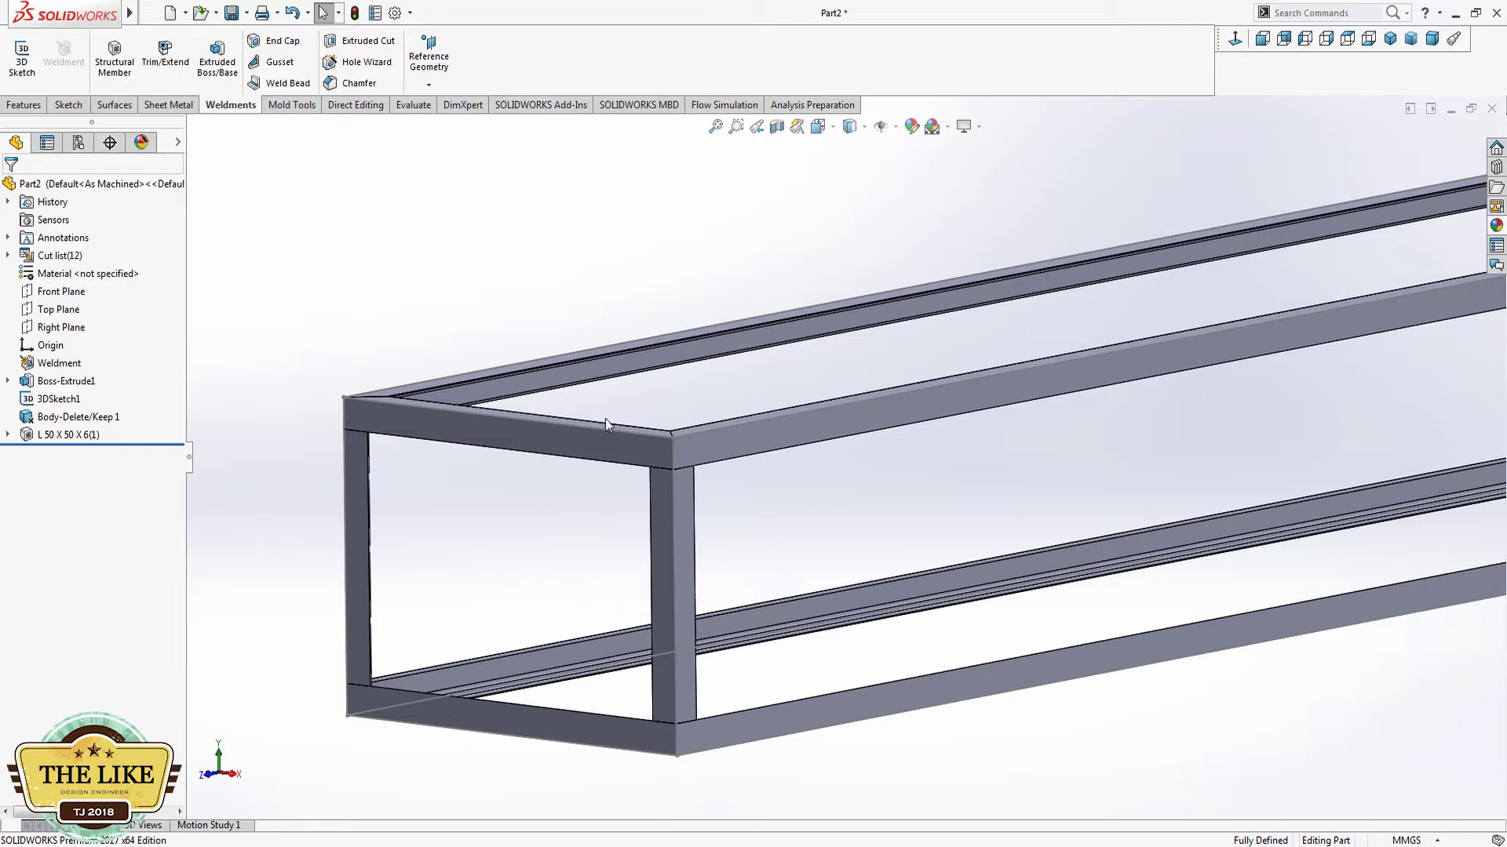
pyautogui.moveTo(605, 424); pyautogui.dragTo(661, 496, button='middle')
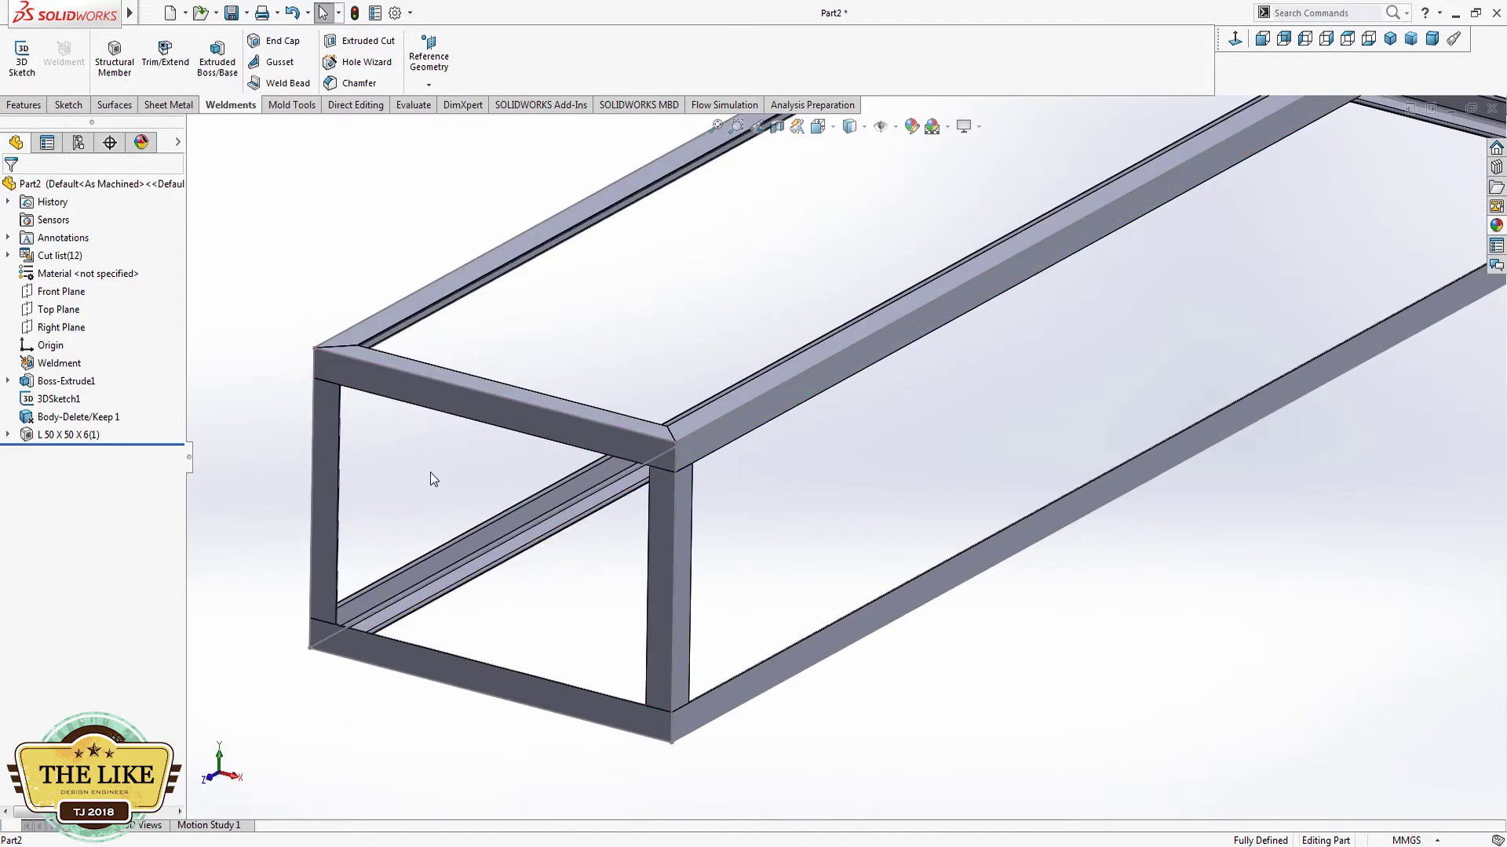
# Step: Draw a rectangle across the frame in a new 3D sketch
pyautogui.click(85, 105)
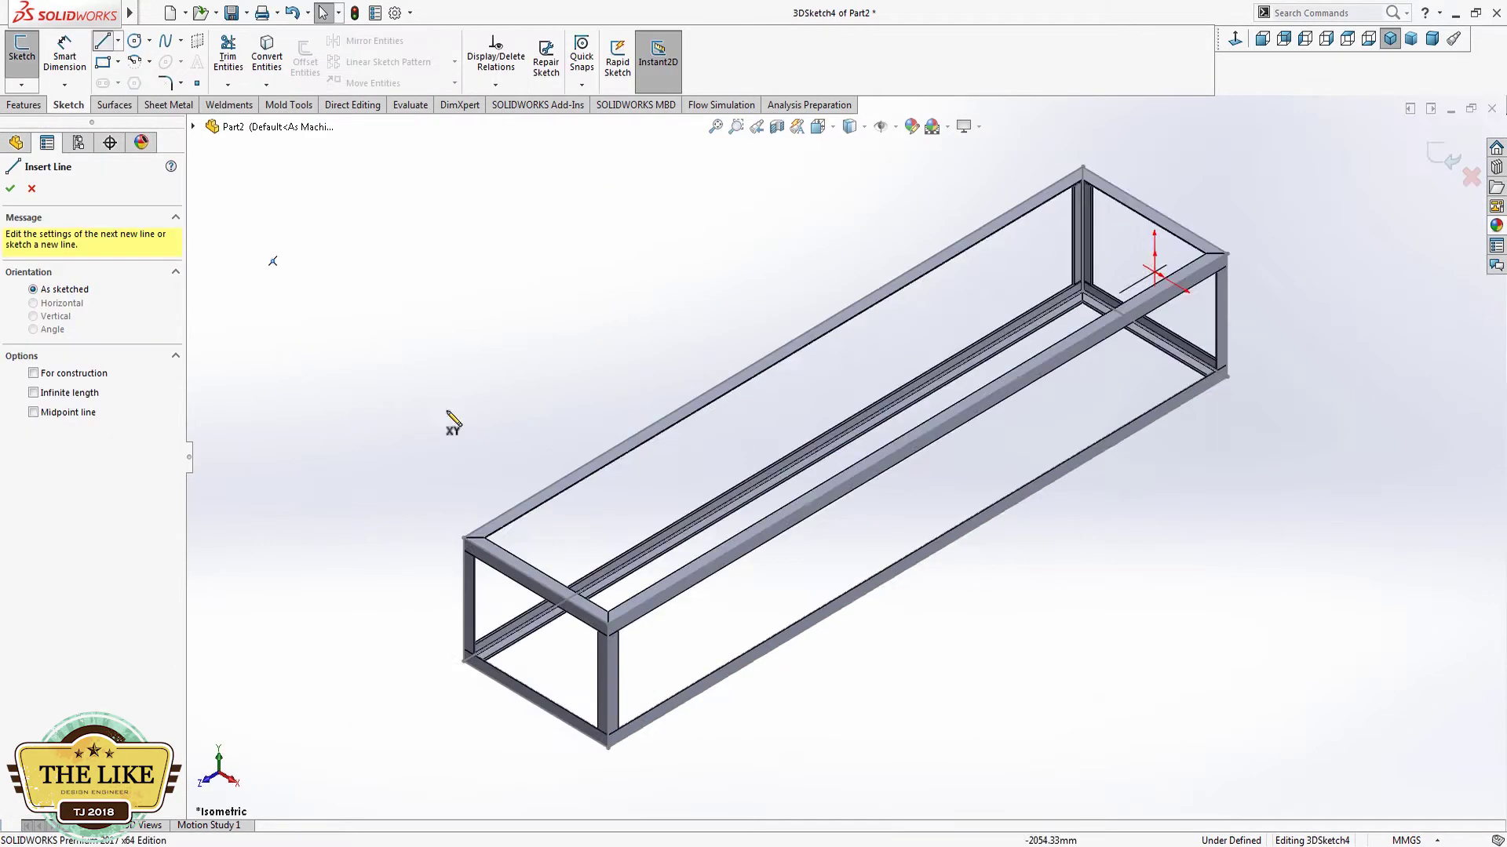
pyautogui.scroll(-5, 646, 745)
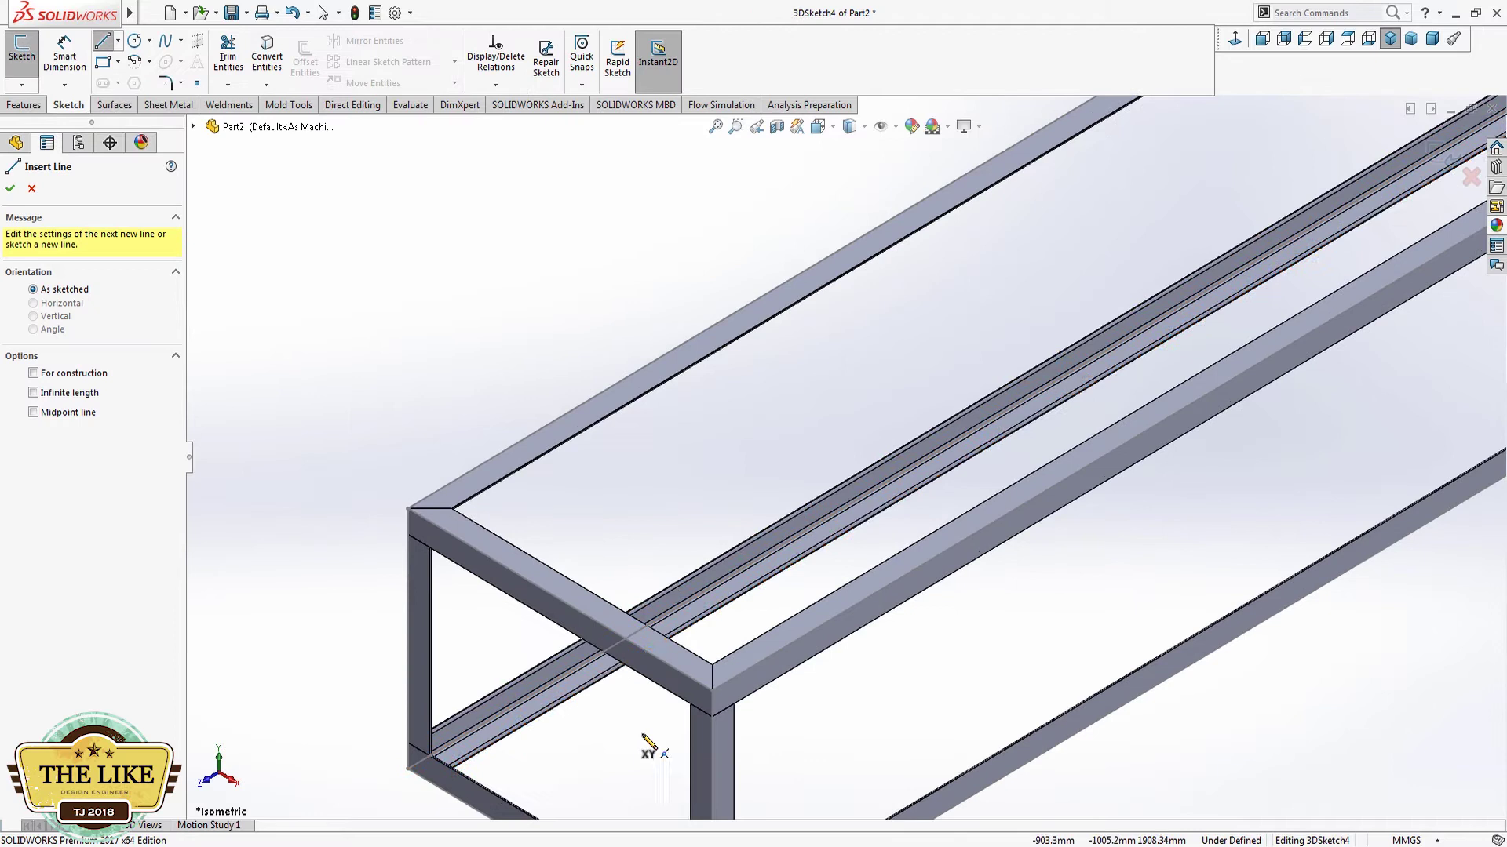
pyautogui.click(599, 657)
pyautogui.press('Escape')
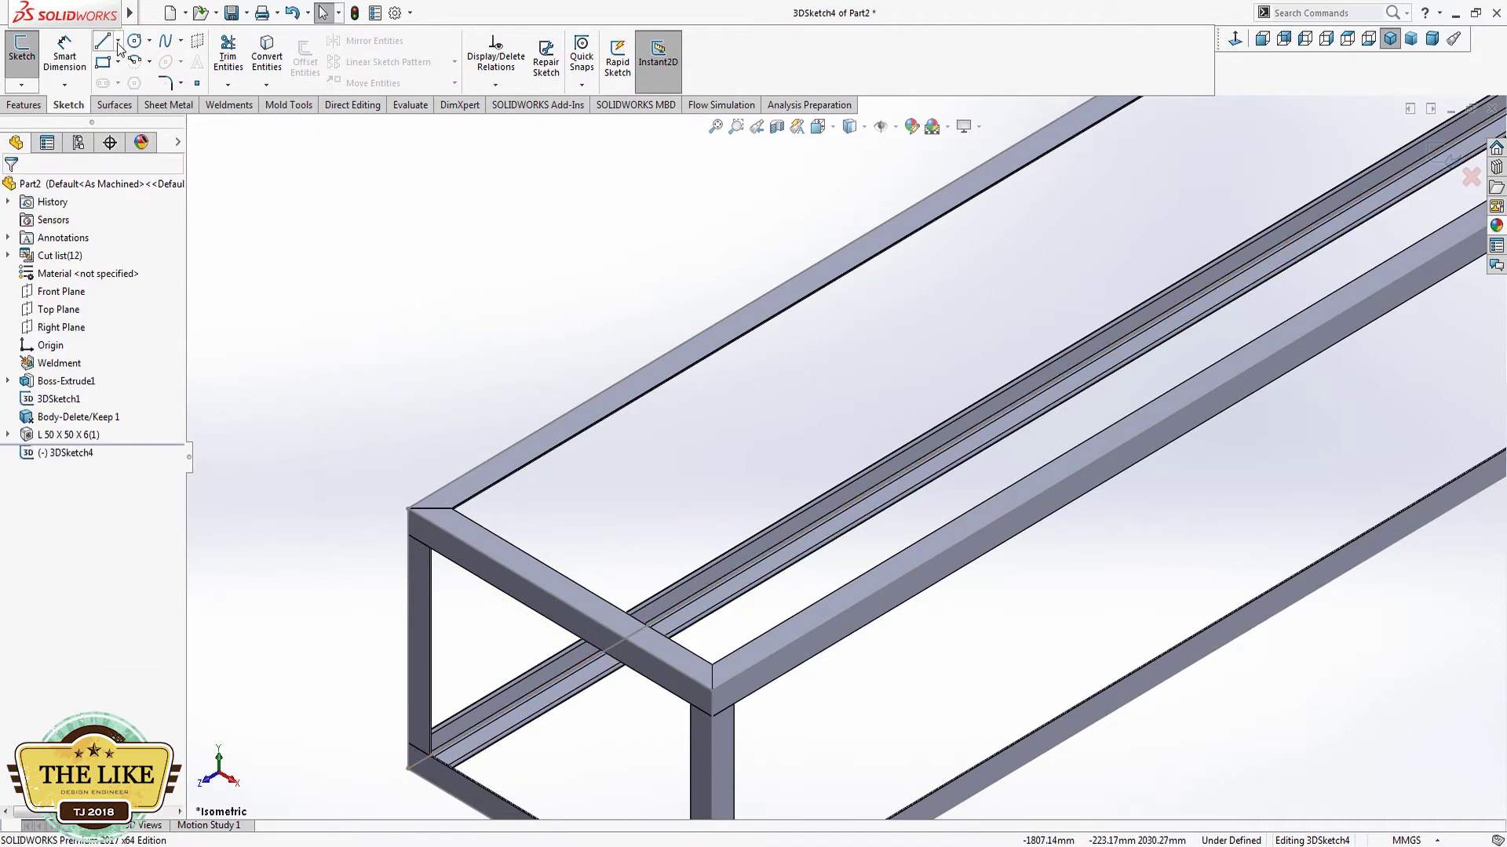
pyautogui.click(103, 62)
pyautogui.click(980, 790)
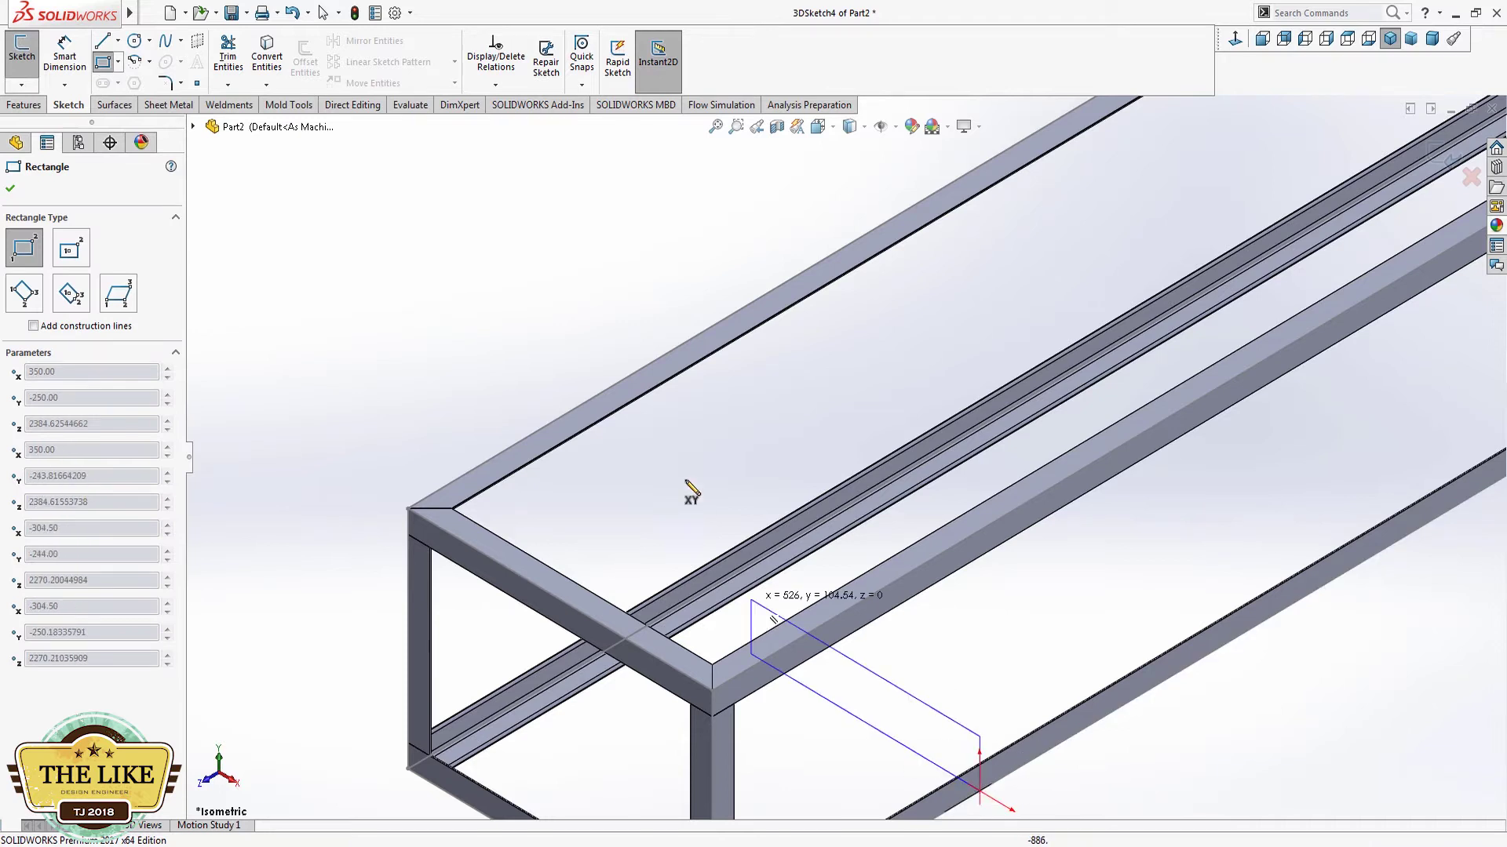
pyautogui.click(646, 365)
pyautogui.press('Escape')
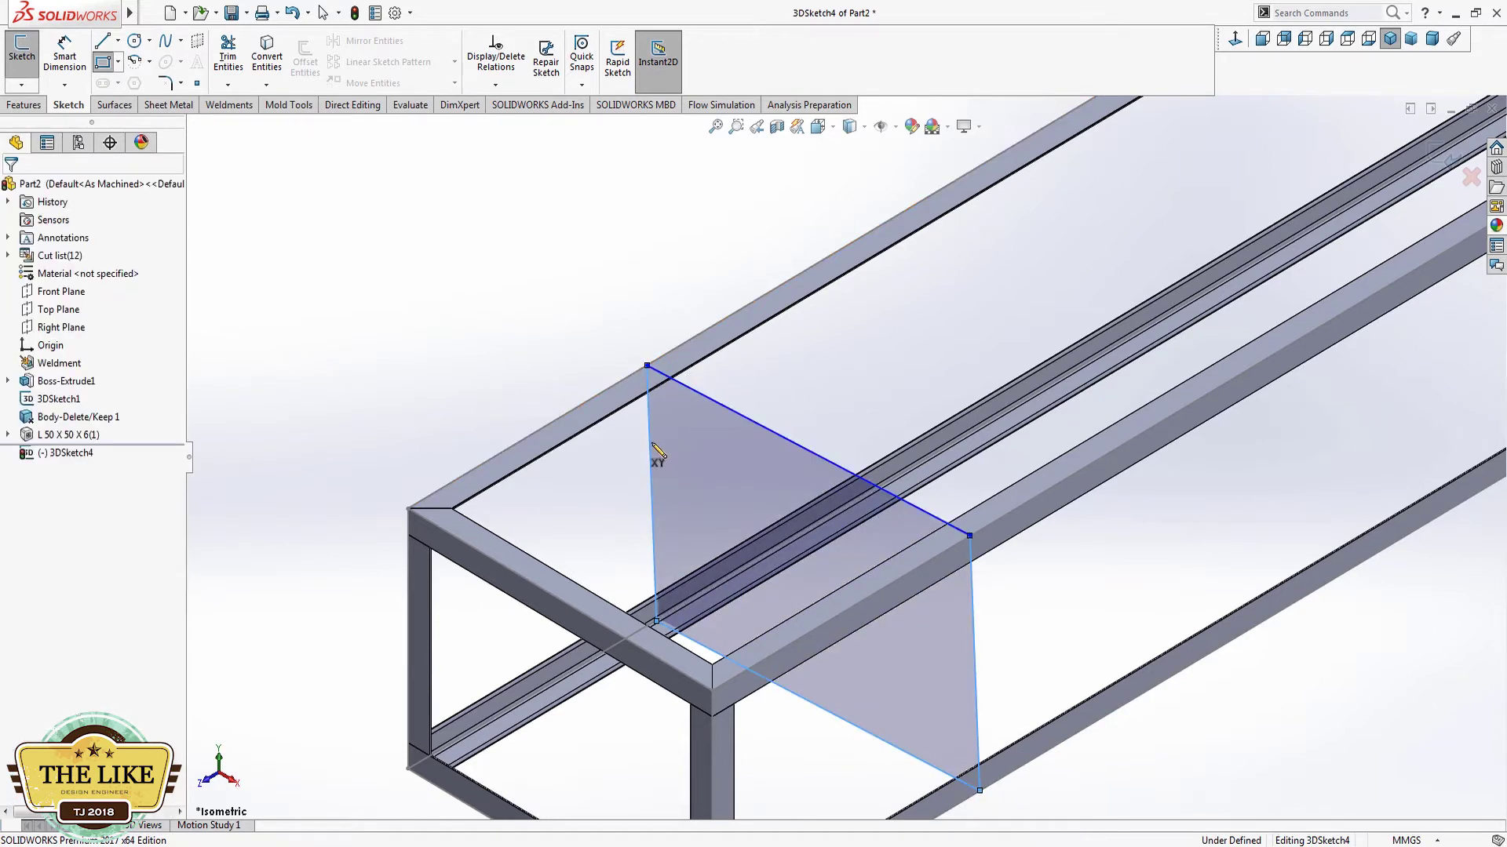
# Step: Constrain the rectangle's left edge vertical and its bottom edge along X
pyautogui.click(649, 423)
pyautogui.click(720, 376)
pyautogui.click(876, 731)
pyautogui.click(918, 665)
pyautogui.click(1044, 597)
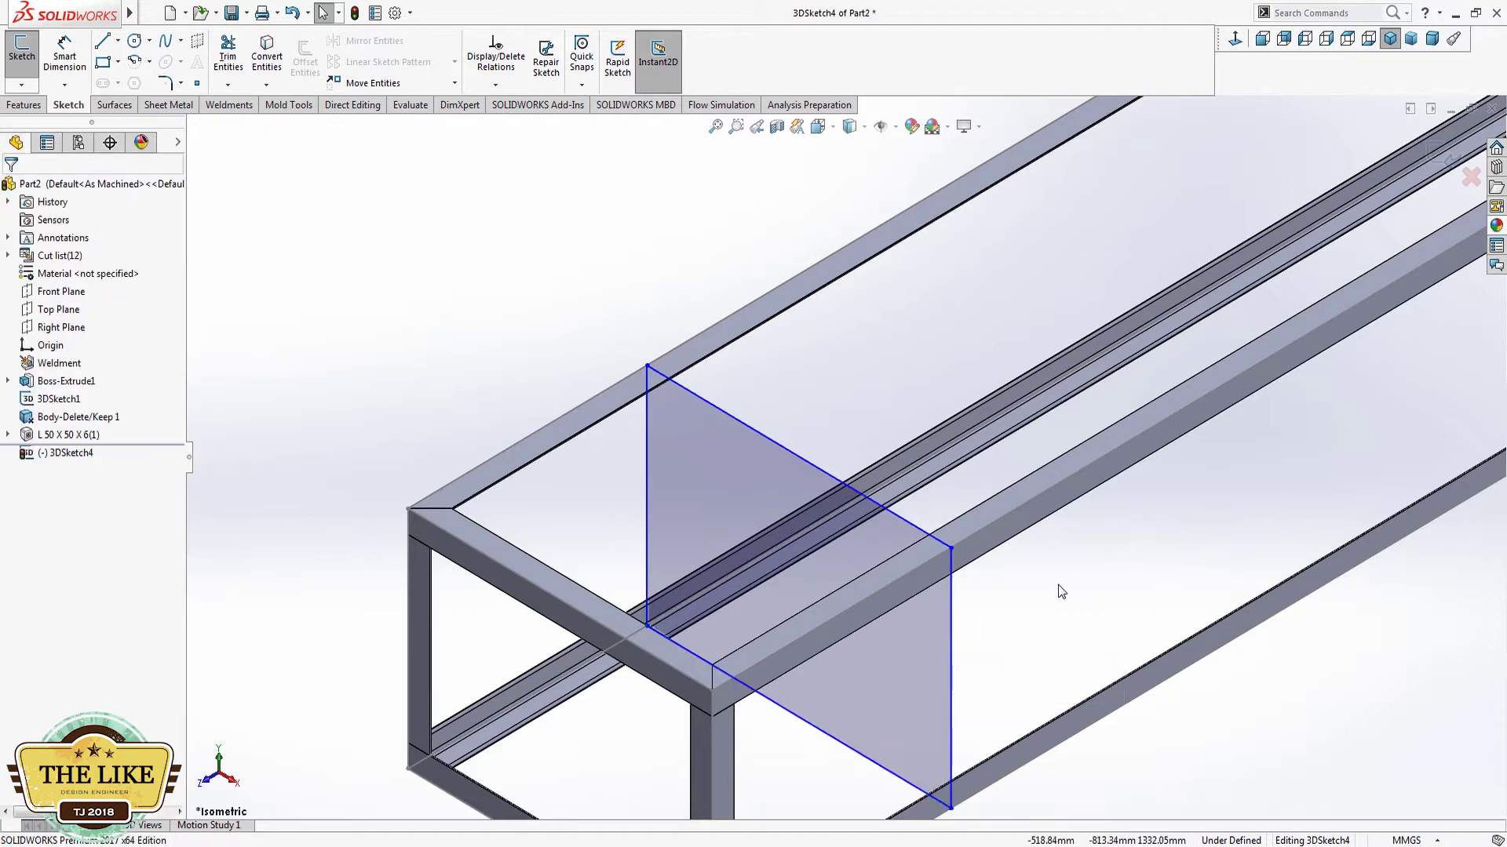
pyautogui.scroll(3, 880, 616)
pyautogui.click(873, 614)
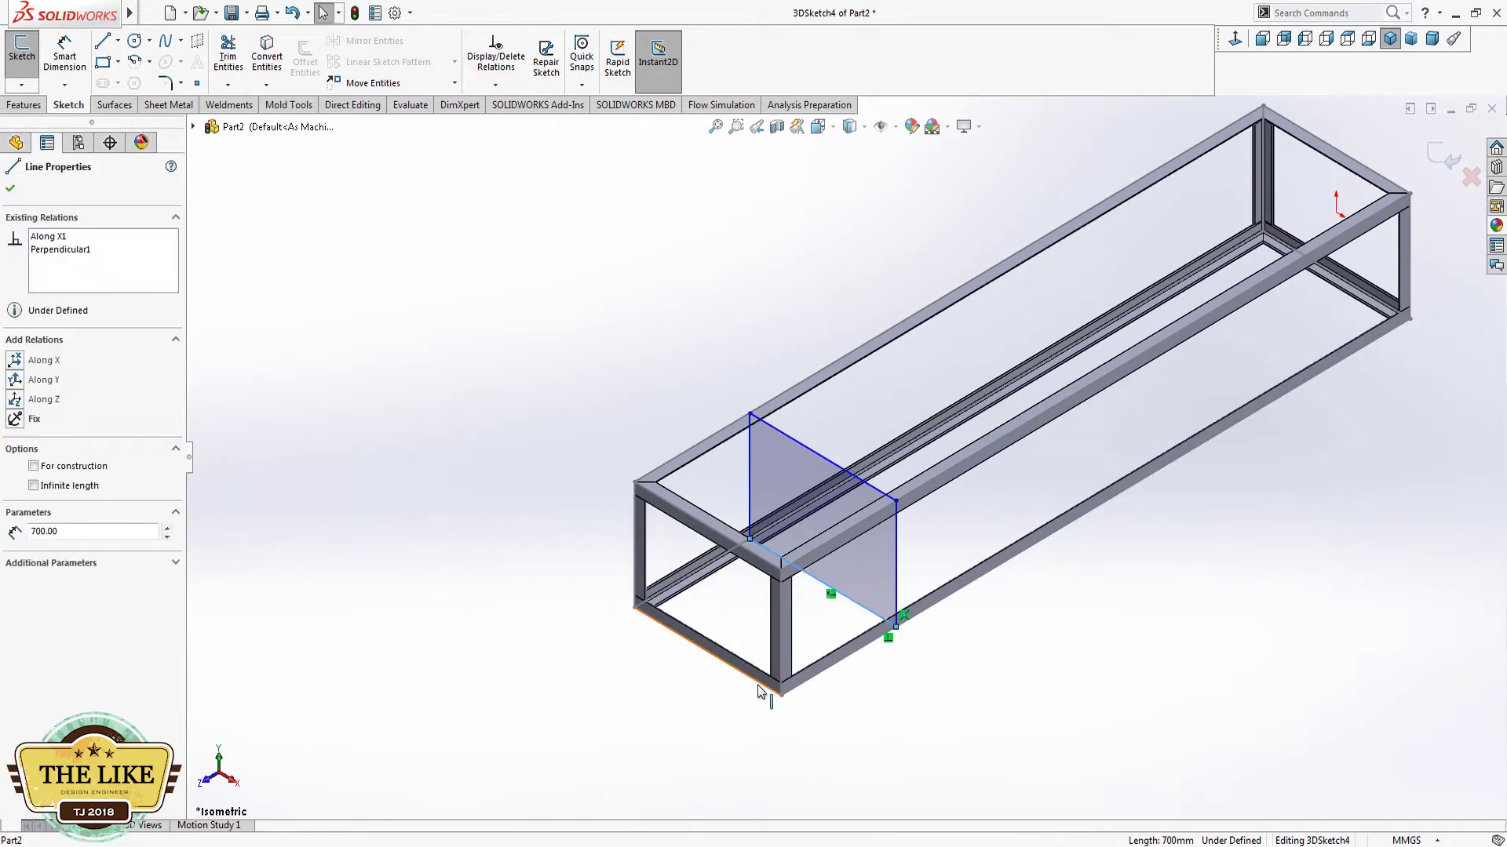
pyautogui.click(760, 691)
# Step: Dimension the rectangle 50 mm and 500 mm from the frame, then exit the sketch
pyautogui.click(964, 637)
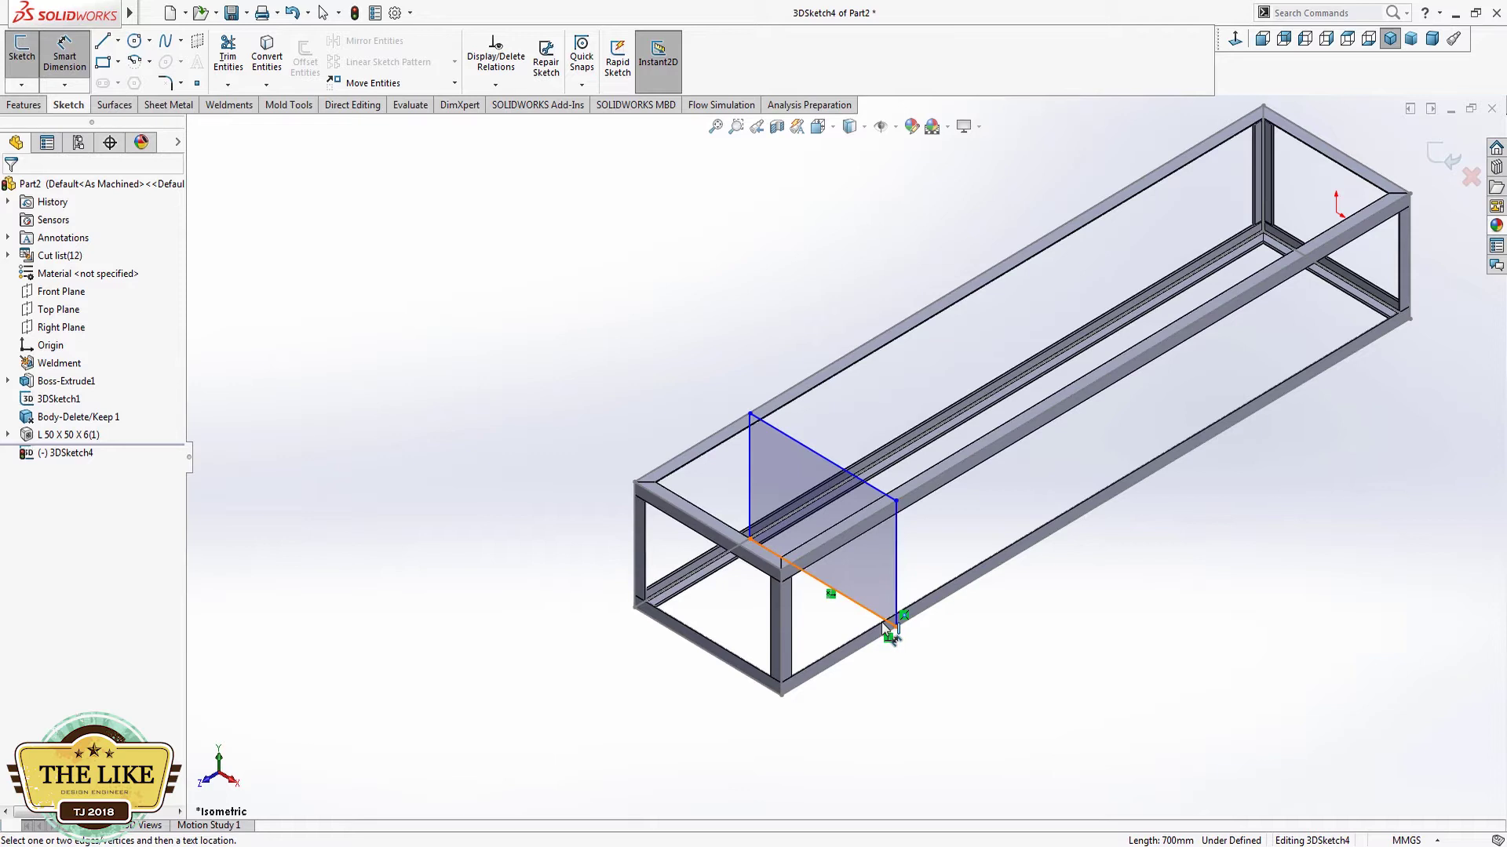
pyautogui.click(882, 623)
pyautogui.click(738, 662)
pyautogui.click(844, 695)
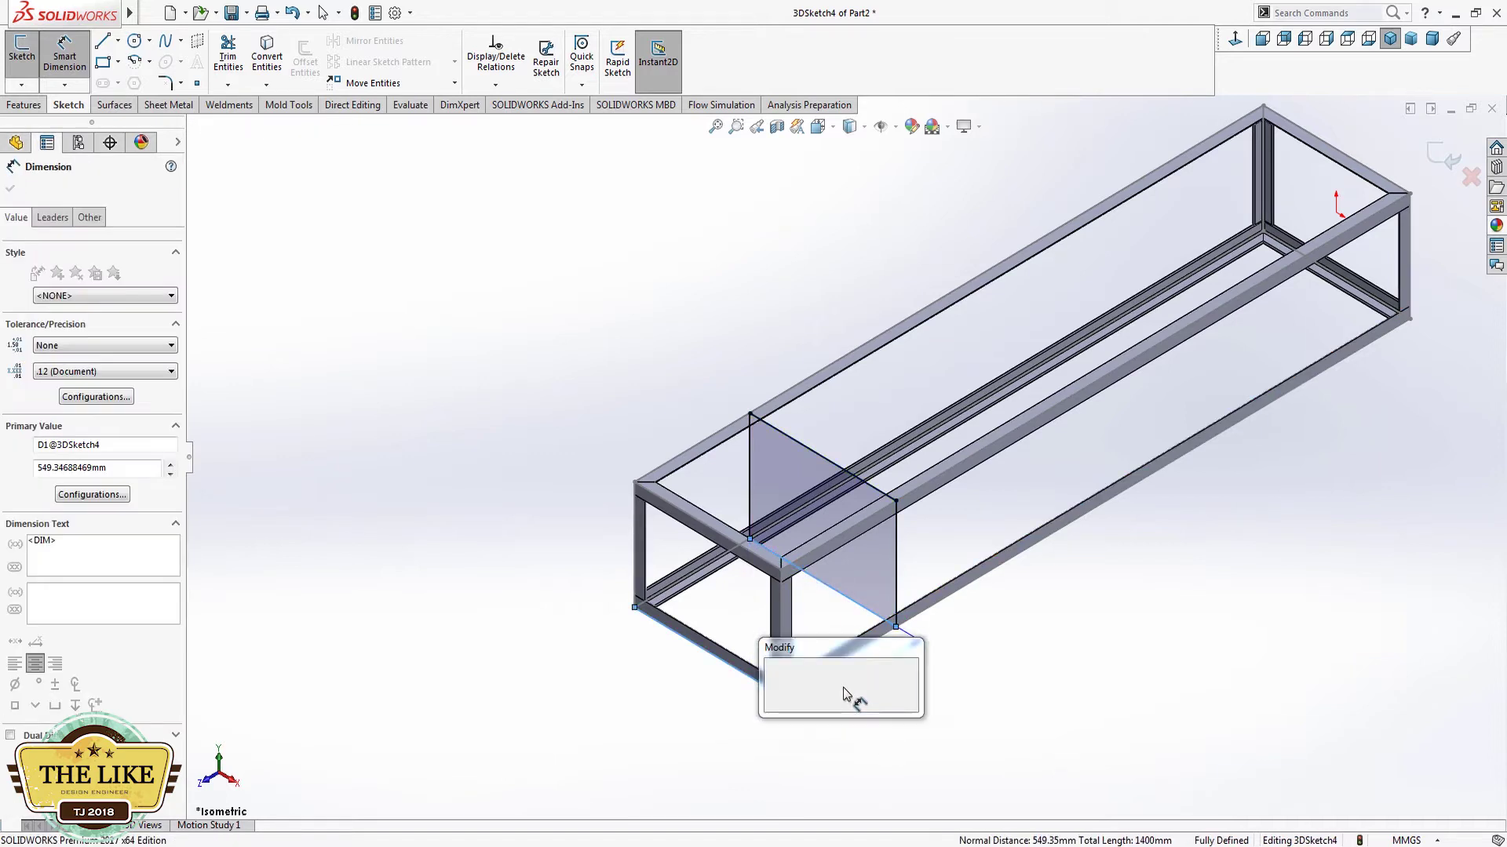
pyautogui.write('50')
pyautogui.press('Return')
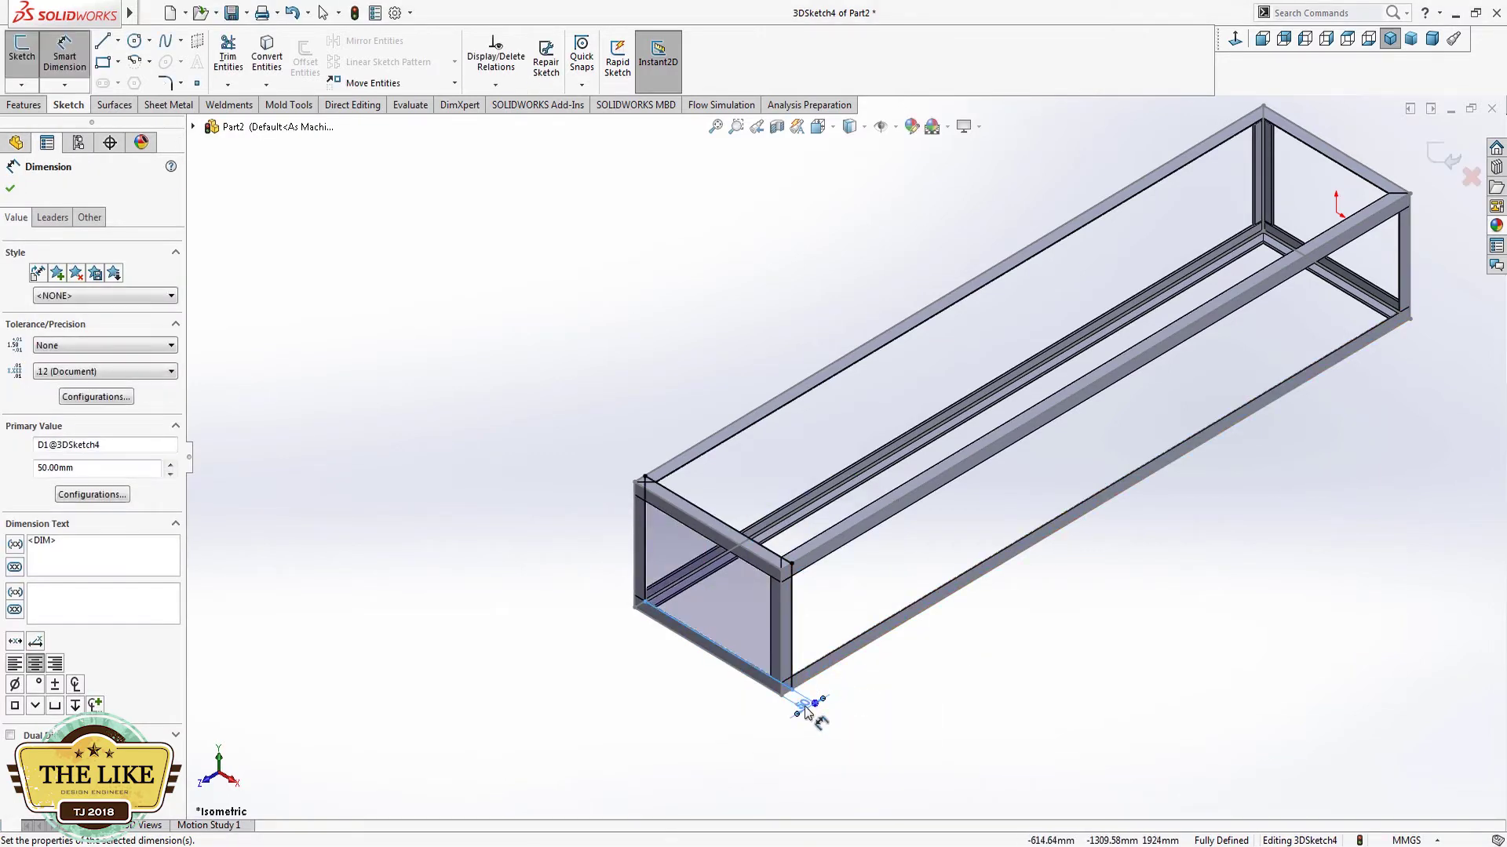
pyautogui.click(805, 706)
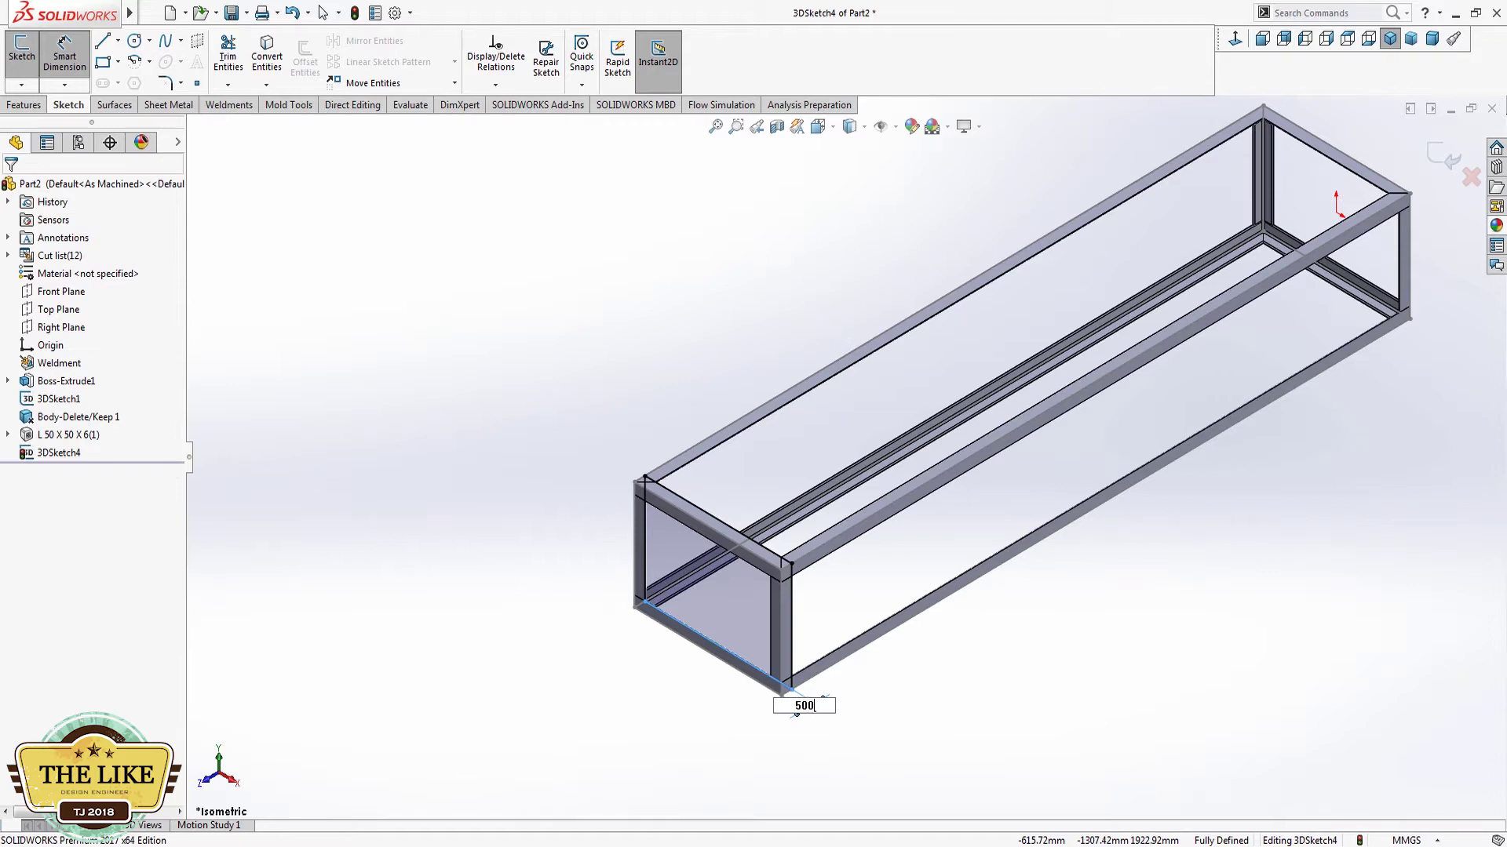
pyautogui.press('Return')
pyautogui.click(1444, 157)
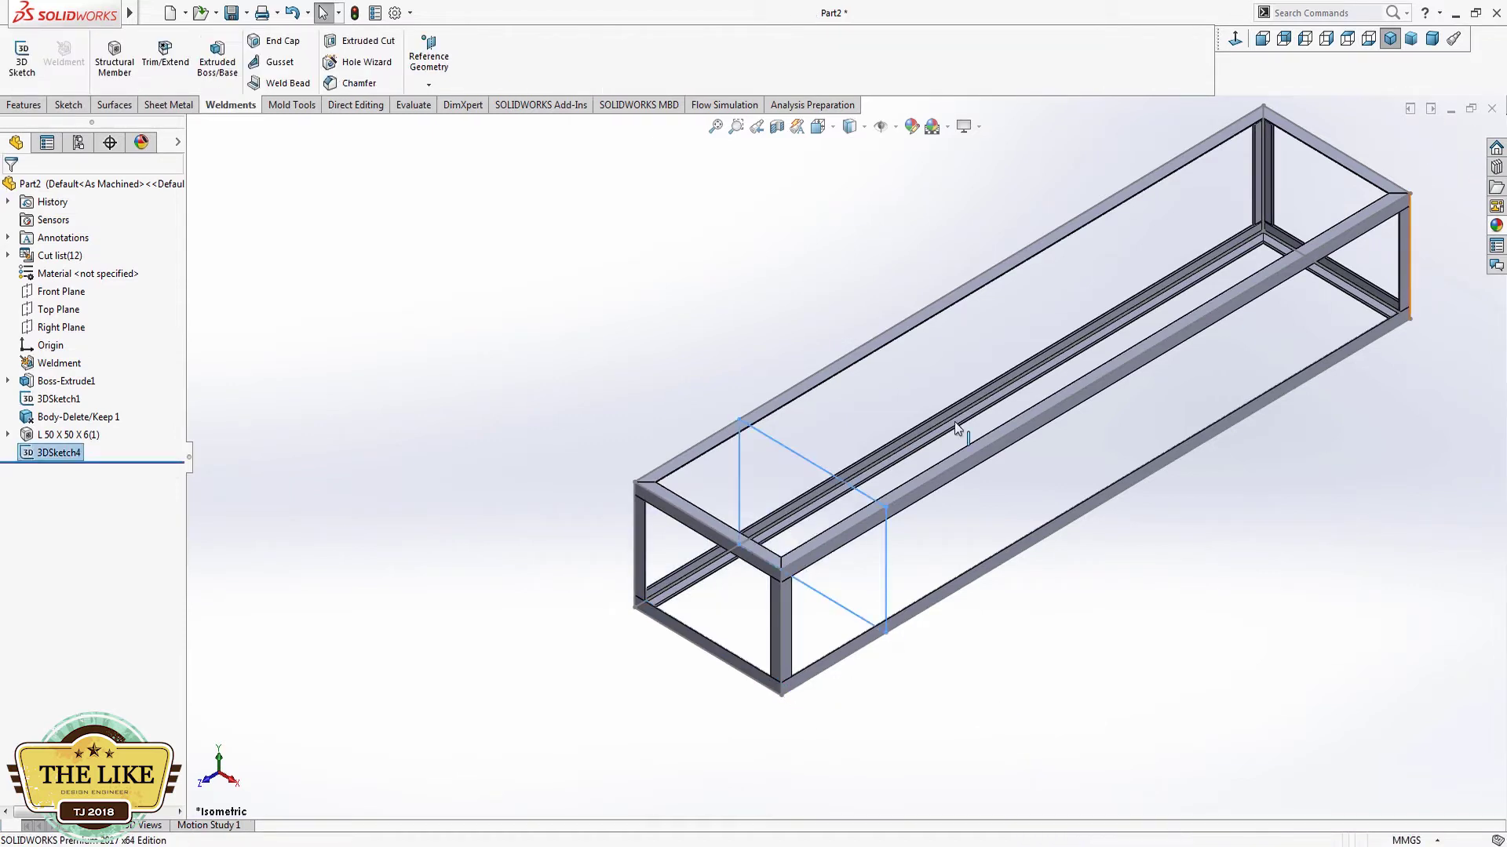
# Step: Add a mirrored L 50 × 50 × 6 crossbar along 3DSketch4's top line
pyautogui.click(115, 57)
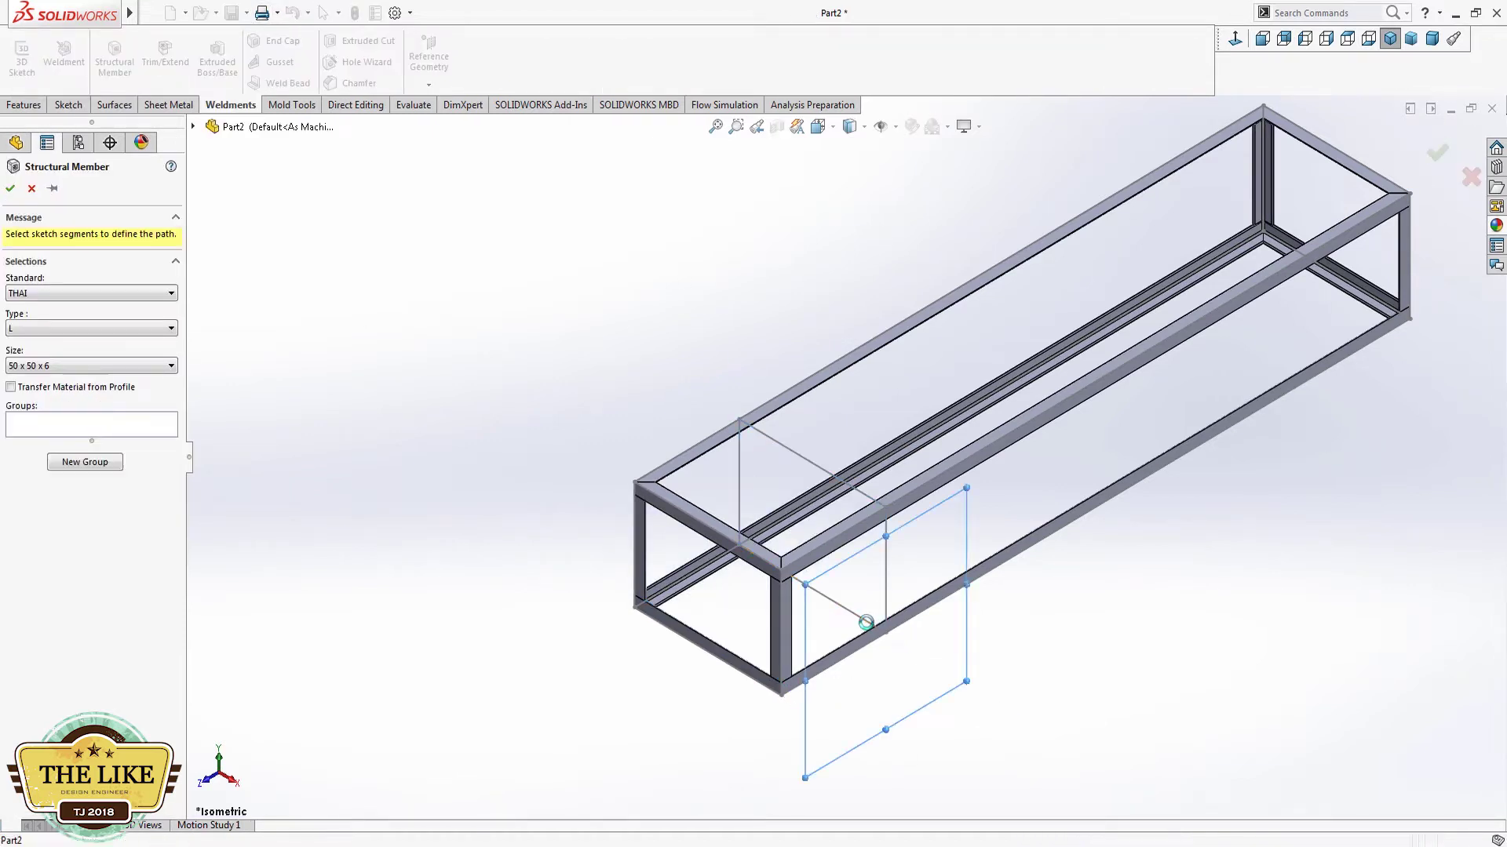
pyautogui.click(866, 622)
pyautogui.scroll(-5, 871, 628)
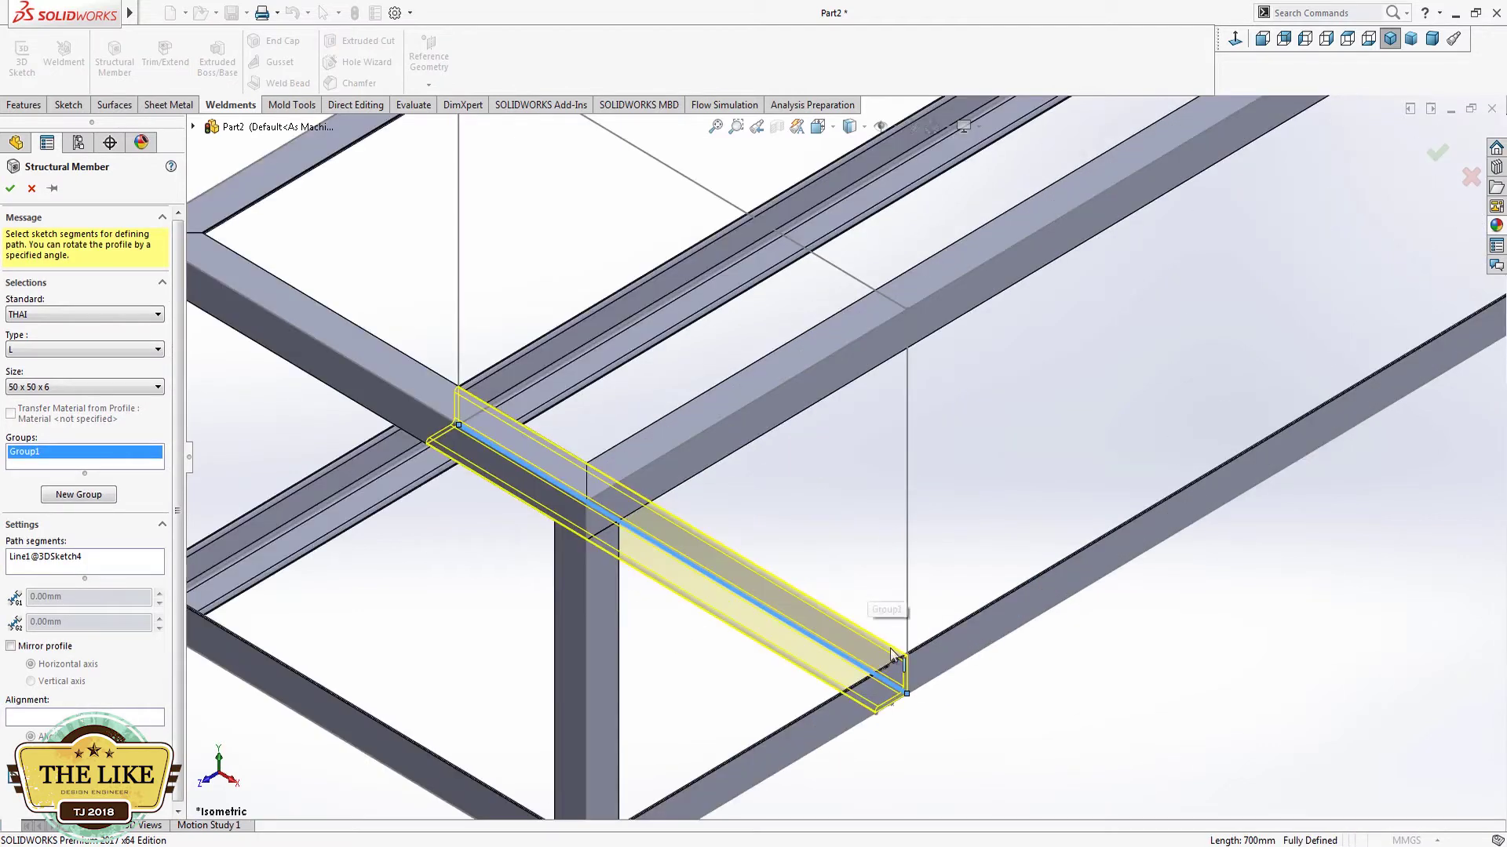
pyautogui.click(11, 646)
pyautogui.click(79, 777)
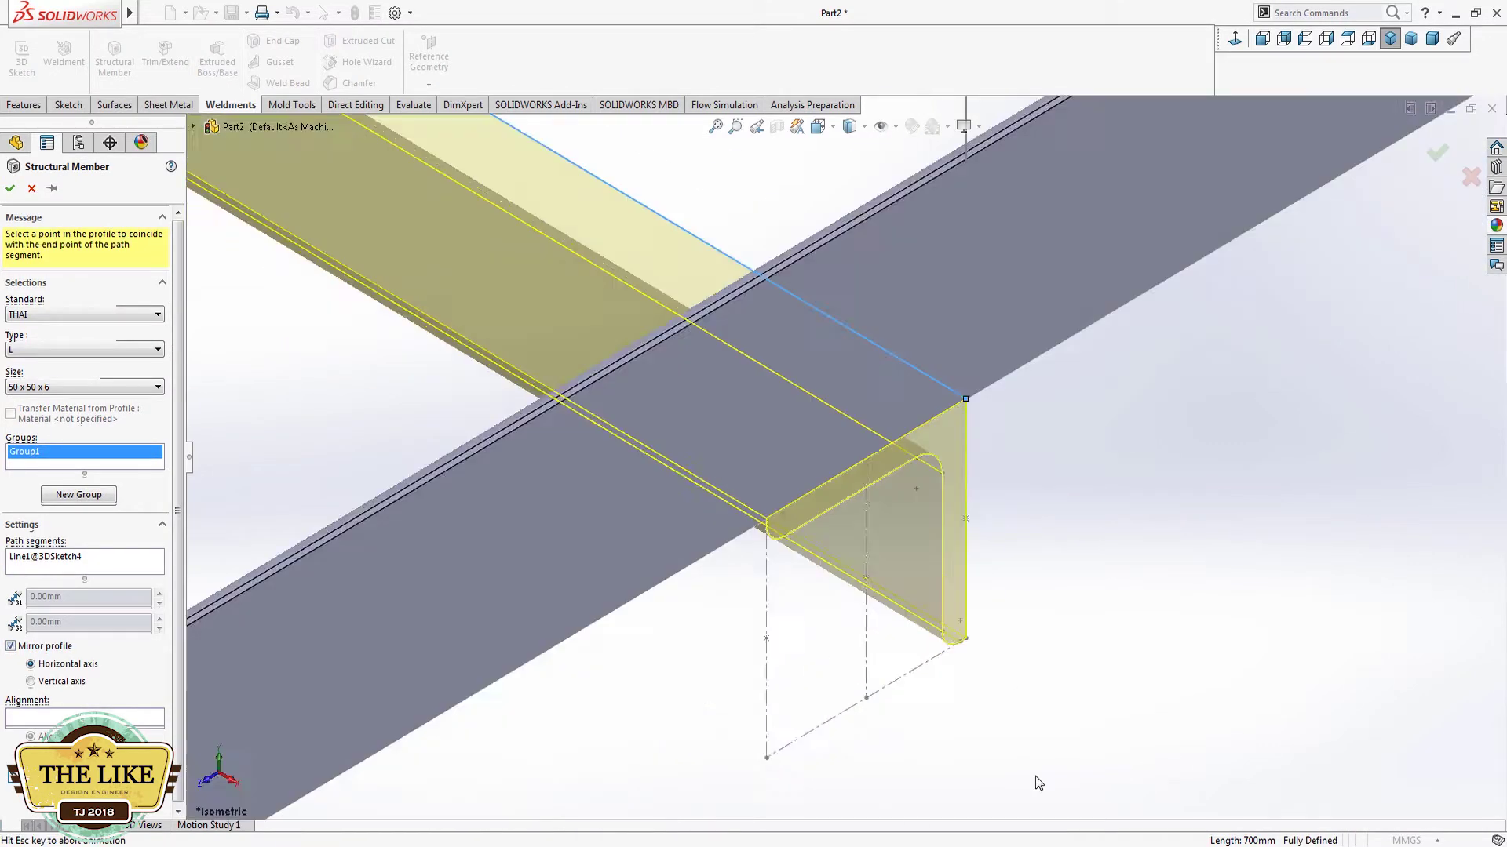
pyautogui.click(845, 662)
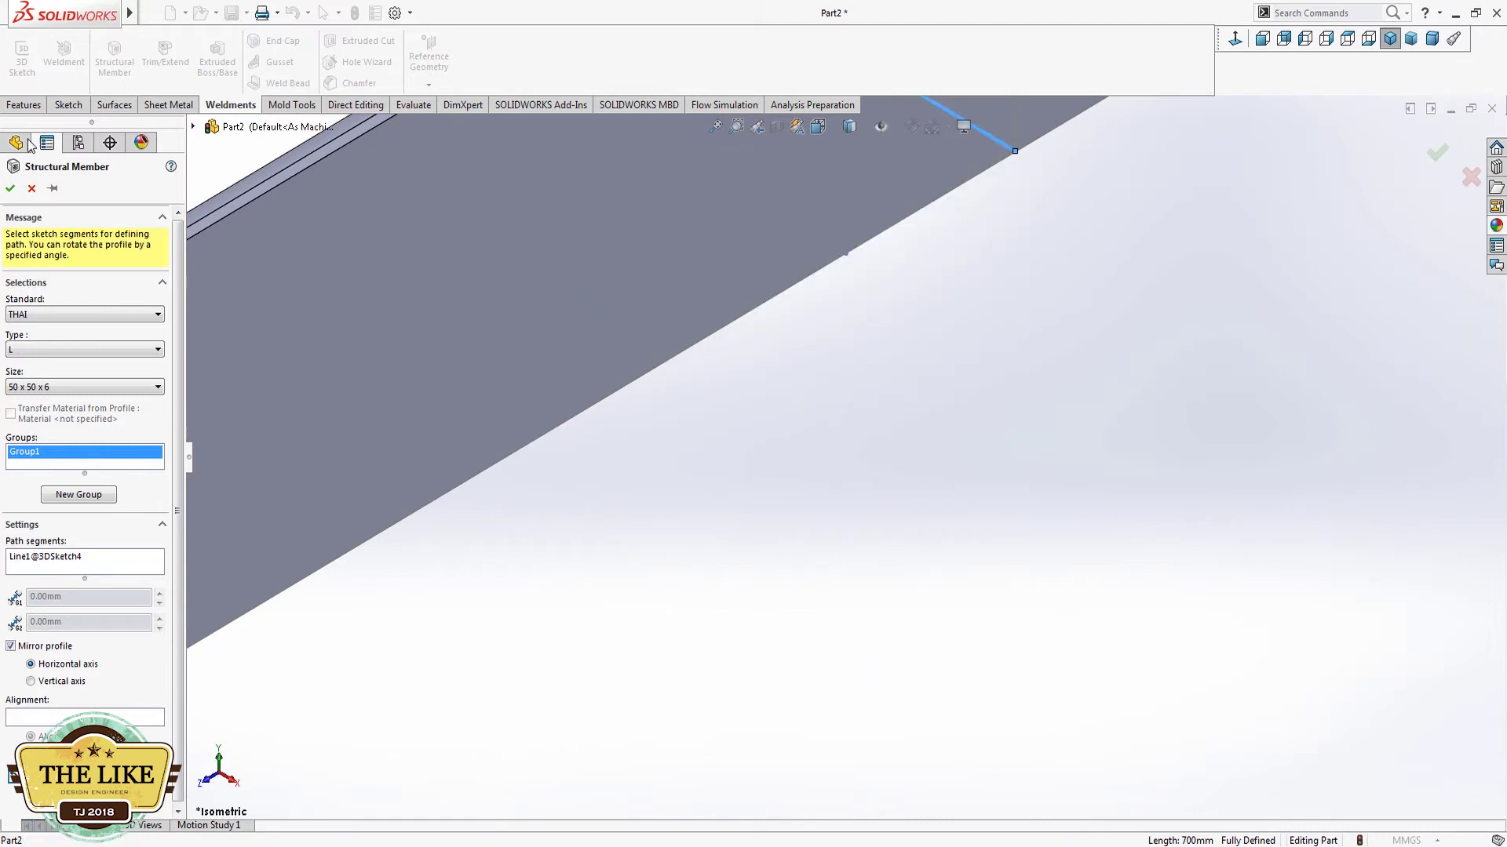
pyautogui.click(11, 192)
pyautogui.scroll(5, 895, 486)
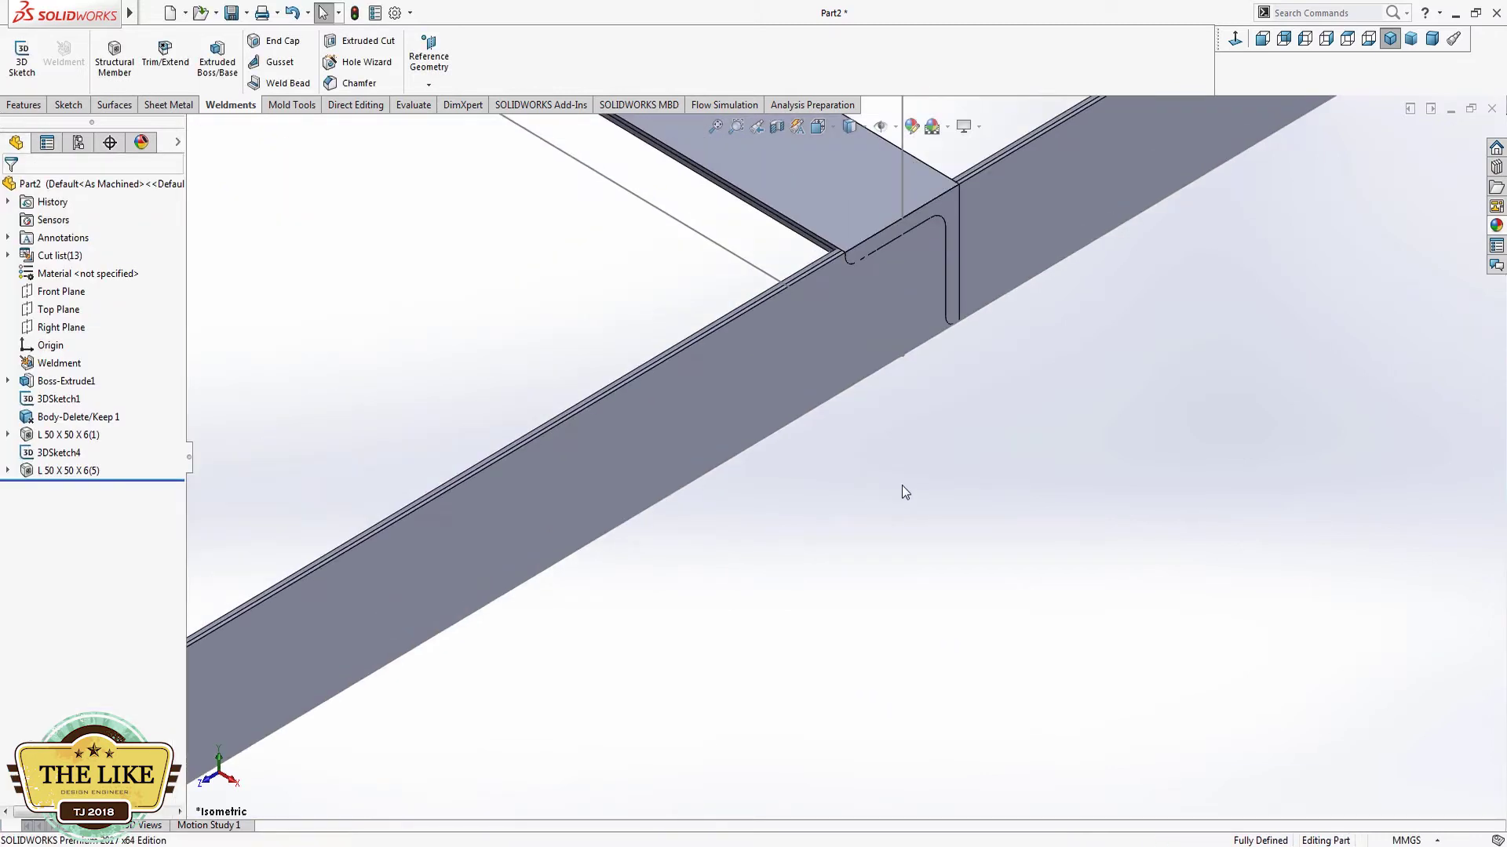
pyautogui.scroll(-3, 783, 271)
pyautogui.moveTo(783, 272); pyautogui.dragTo(709, 247, button='middle')
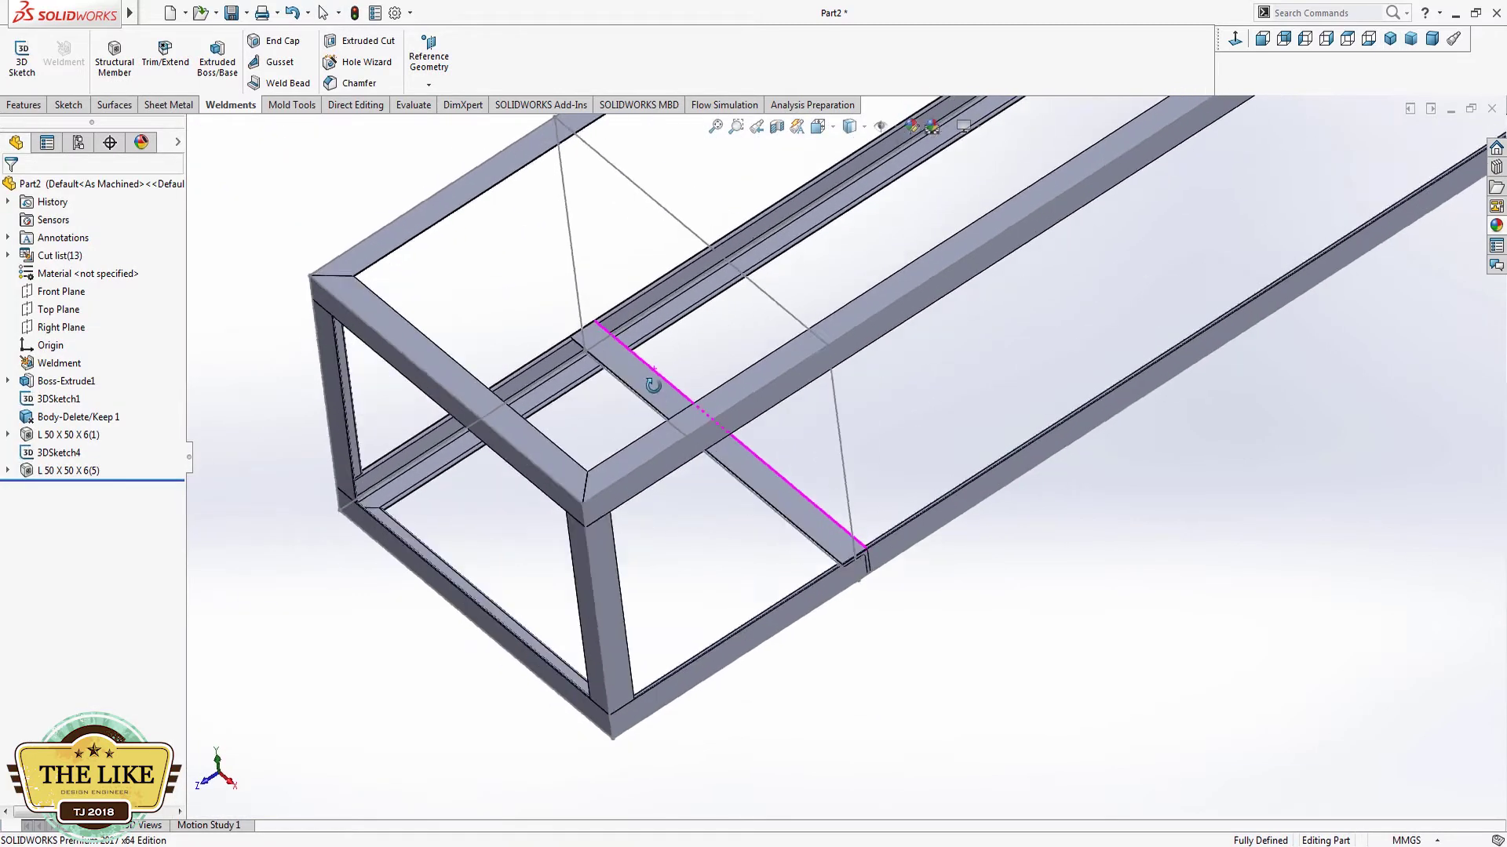
# Step: Trim the L 50 x 50 x 6 crossbar against the front lower rail and upper middle rail (Trim/Extend3)
pyautogui.click(154, 66)
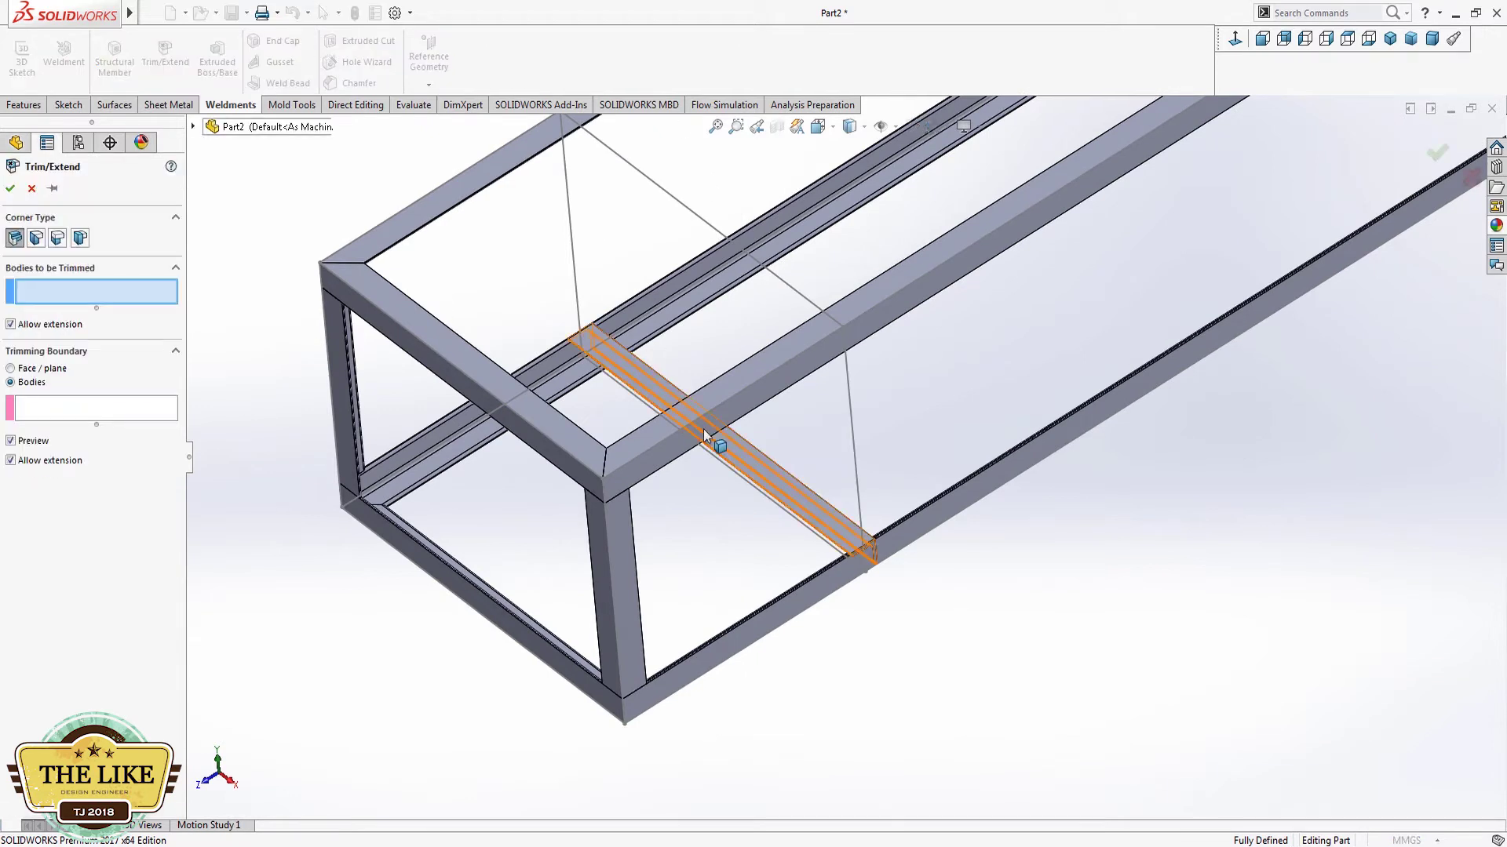
pyautogui.click(780, 486)
pyautogui.click(94, 409)
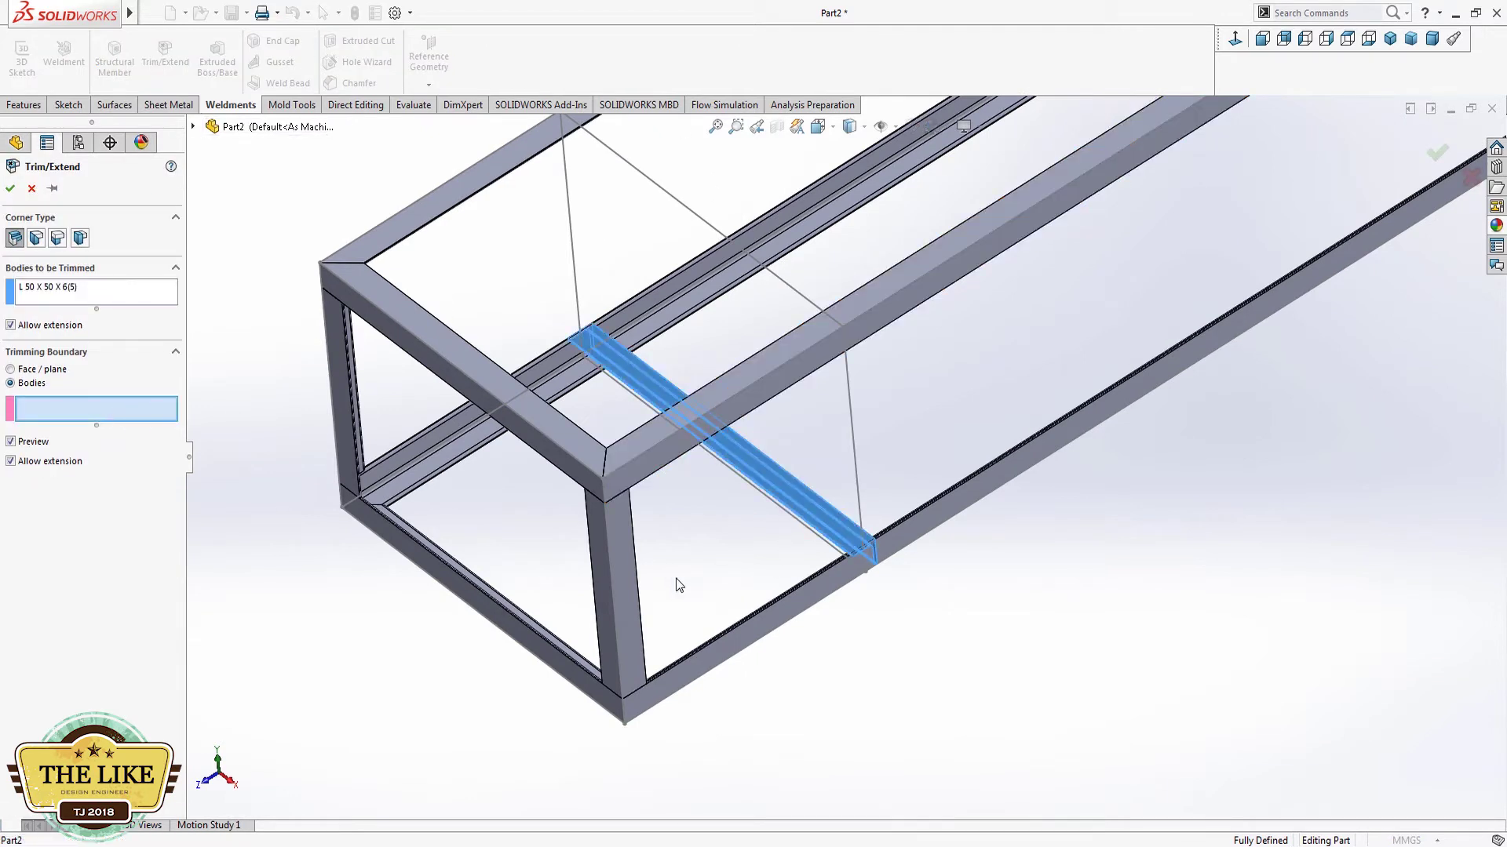
pyautogui.click(726, 626)
pyautogui.click(555, 378)
pyautogui.click(11, 189)
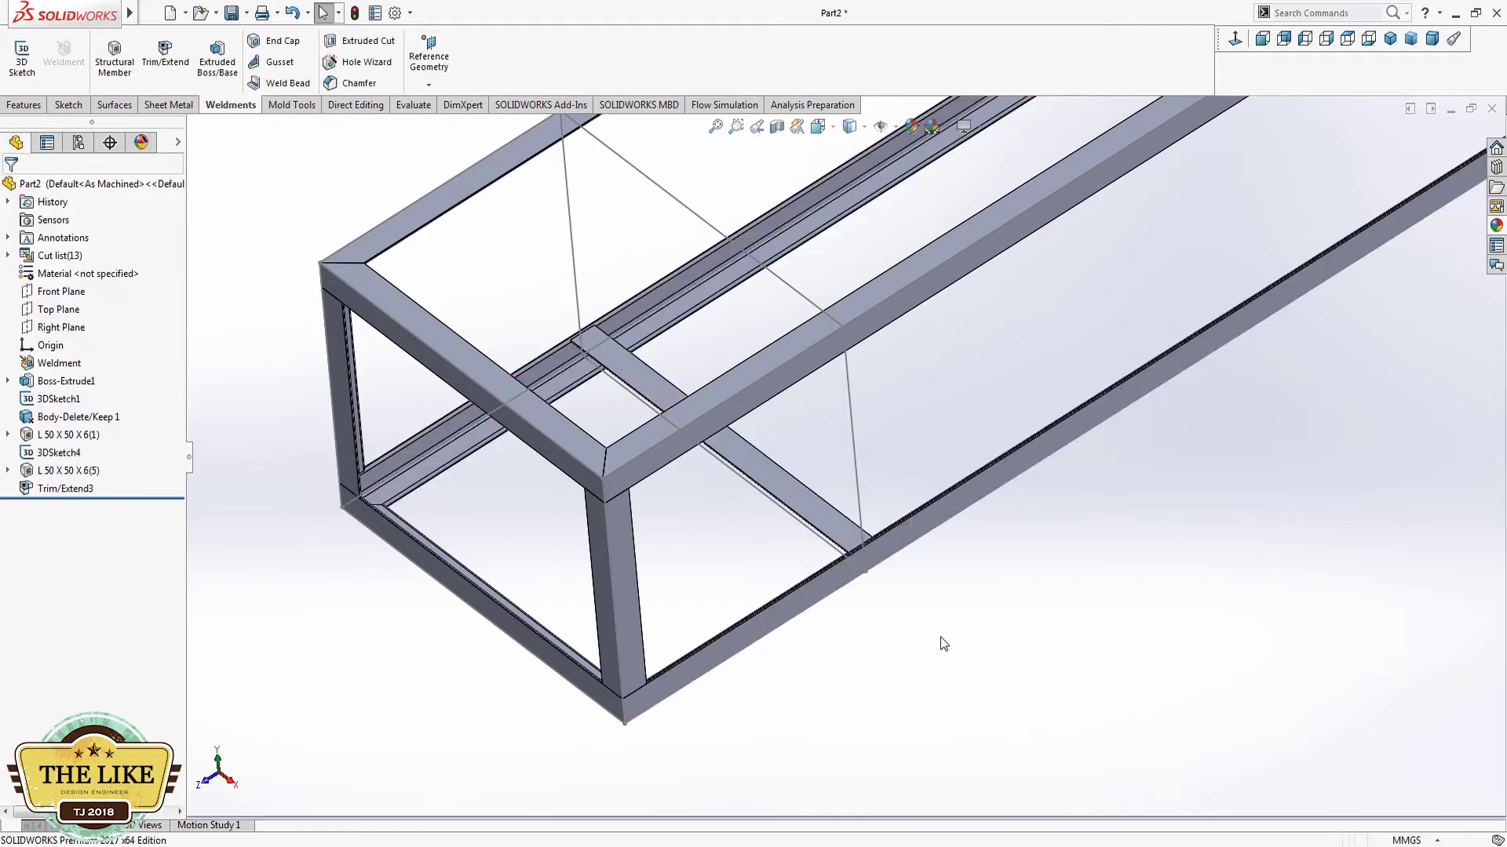
pyautogui.moveTo(732, 421); pyautogui.dragTo(737, 369, button='middle')
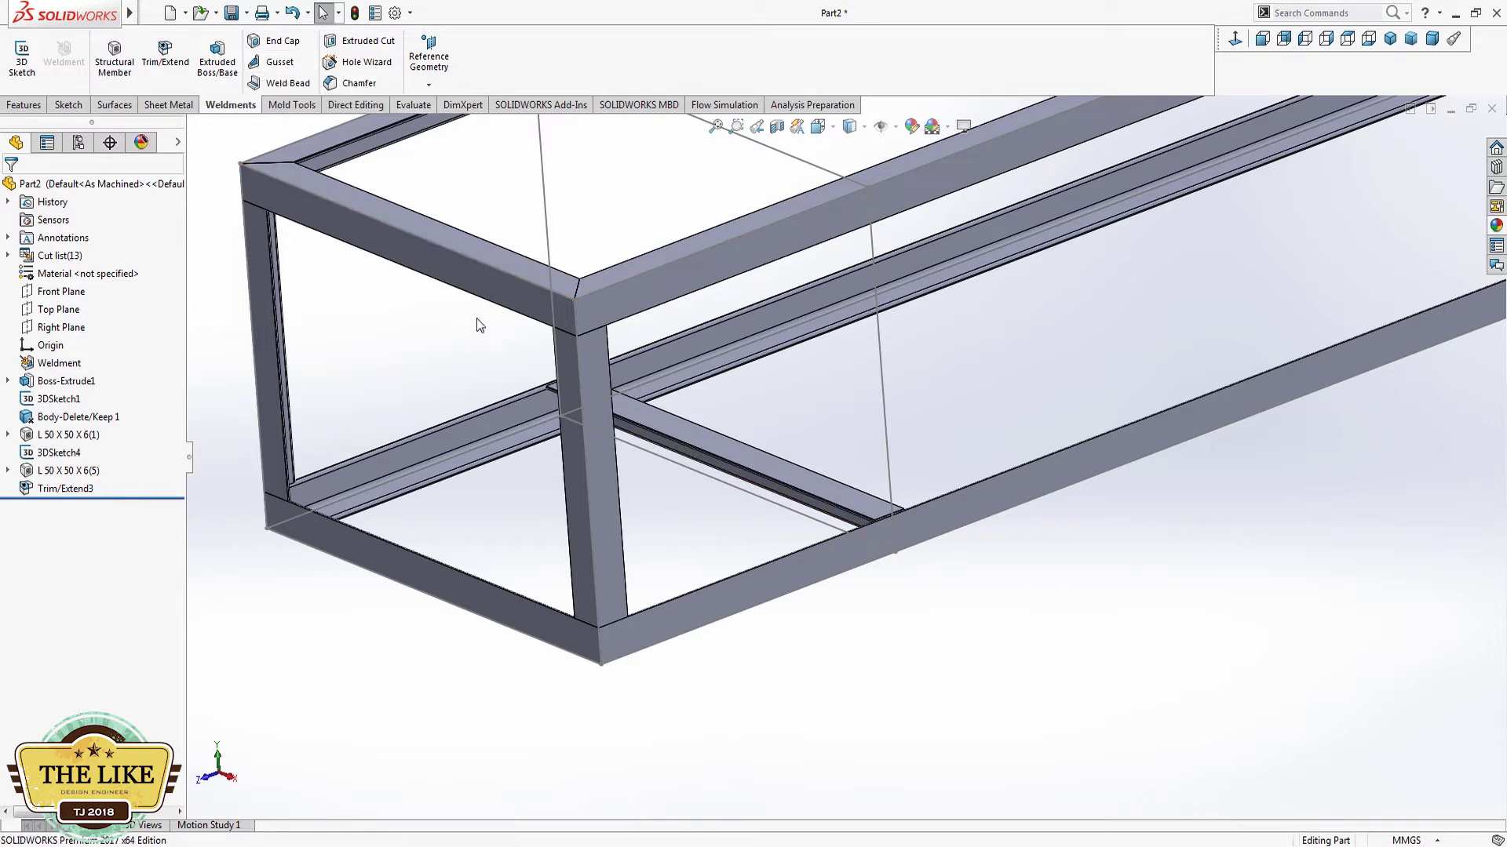
pyautogui.scroll(2, 747, 311)
pyautogui.scroll(3, 746, 305)
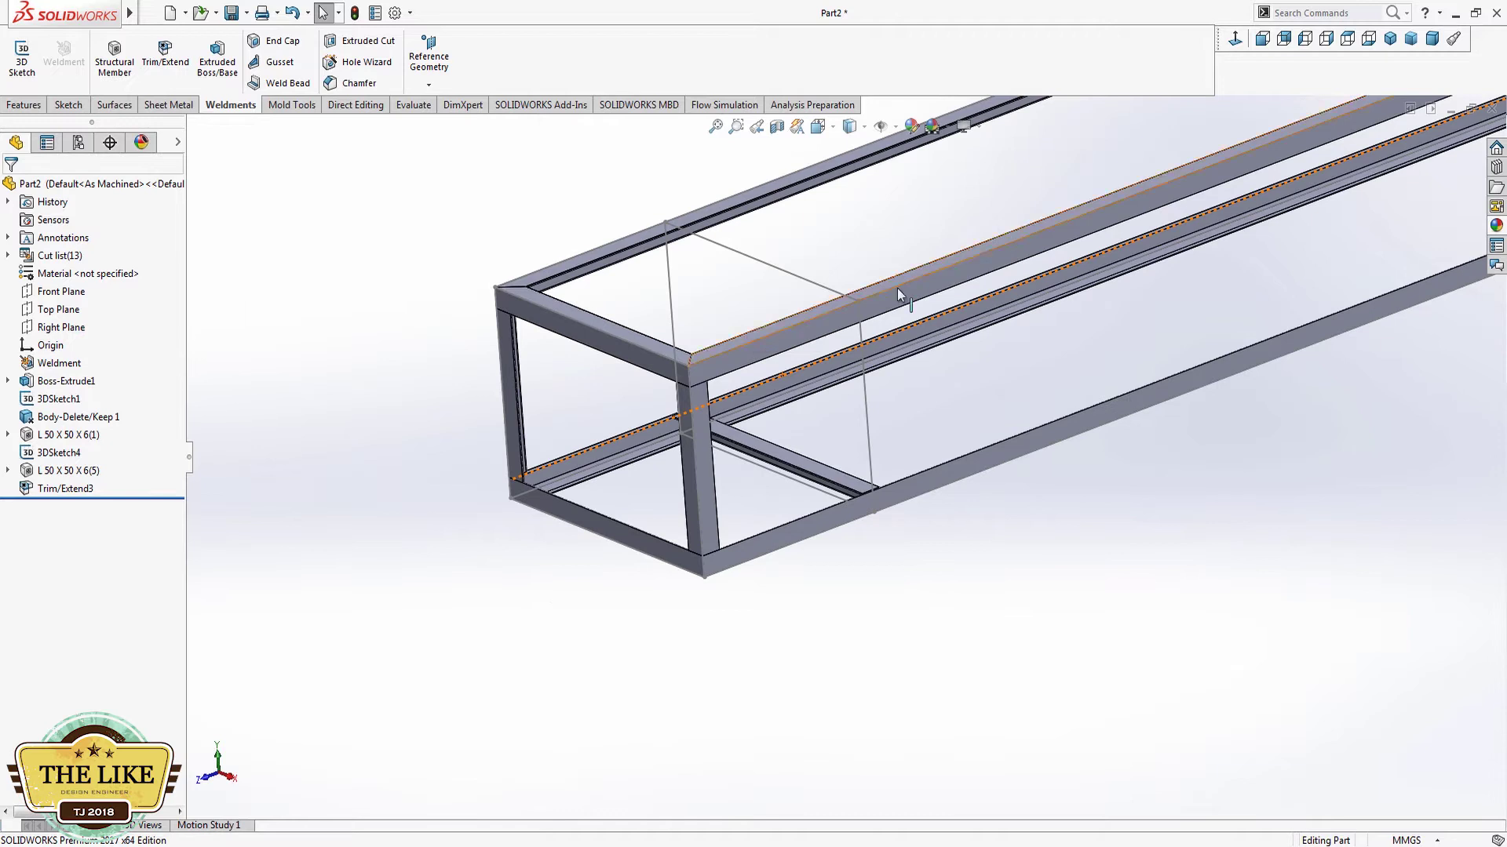
pyautogui.scroll(-6, 901, 345)
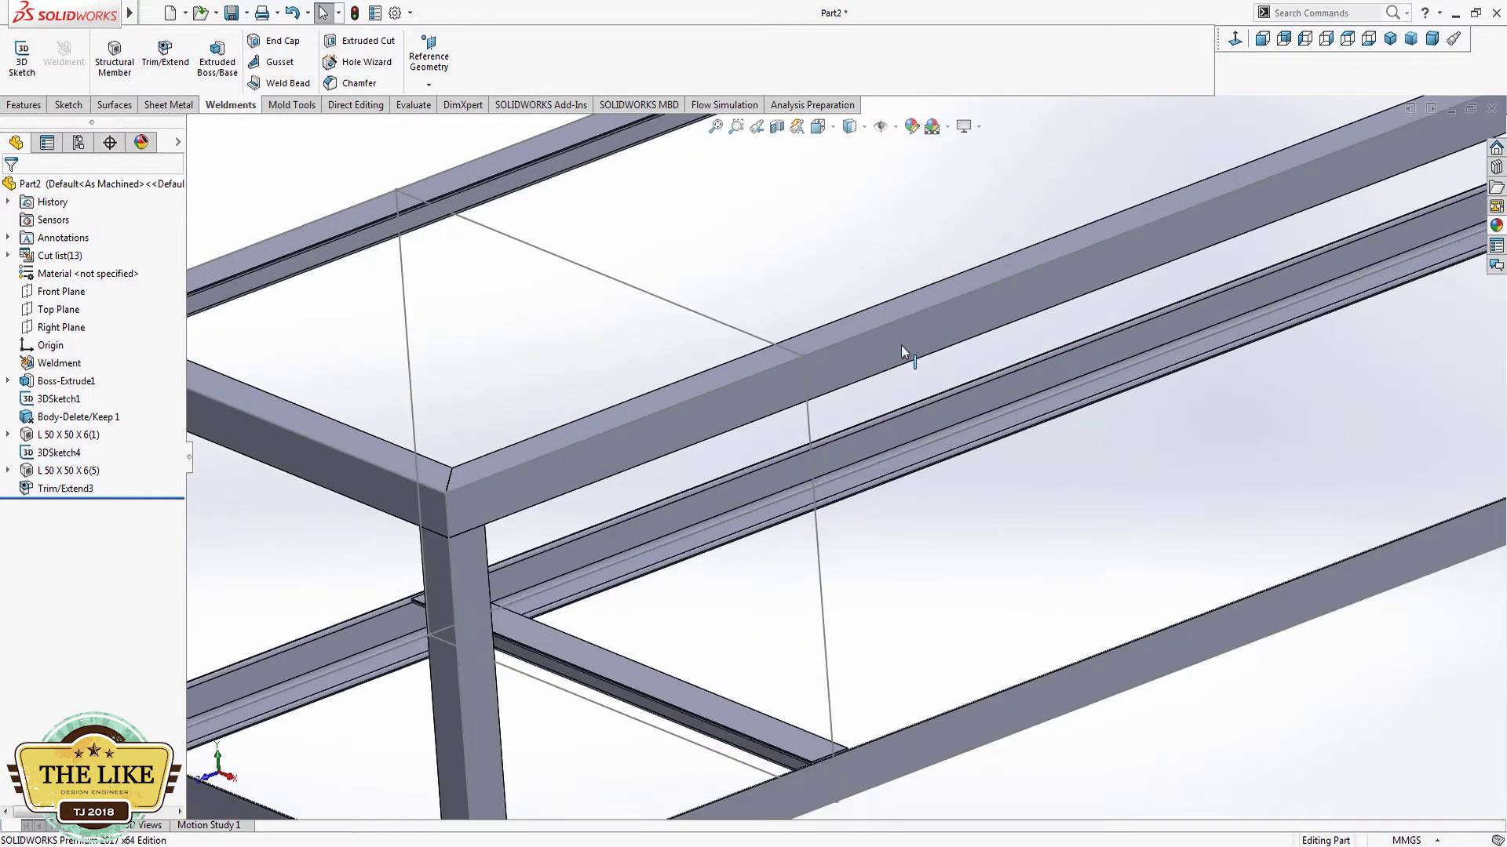
pyautogui.scroll(5, 897, 352)
pyautogui.moveTo(900, 354)
pyautogui.mouseDown(button='middle')
pyautogui.moveTo(927, 361)
pyautogui.moveTo(901, 380)
pyautogui.mouseUp(button='middle')
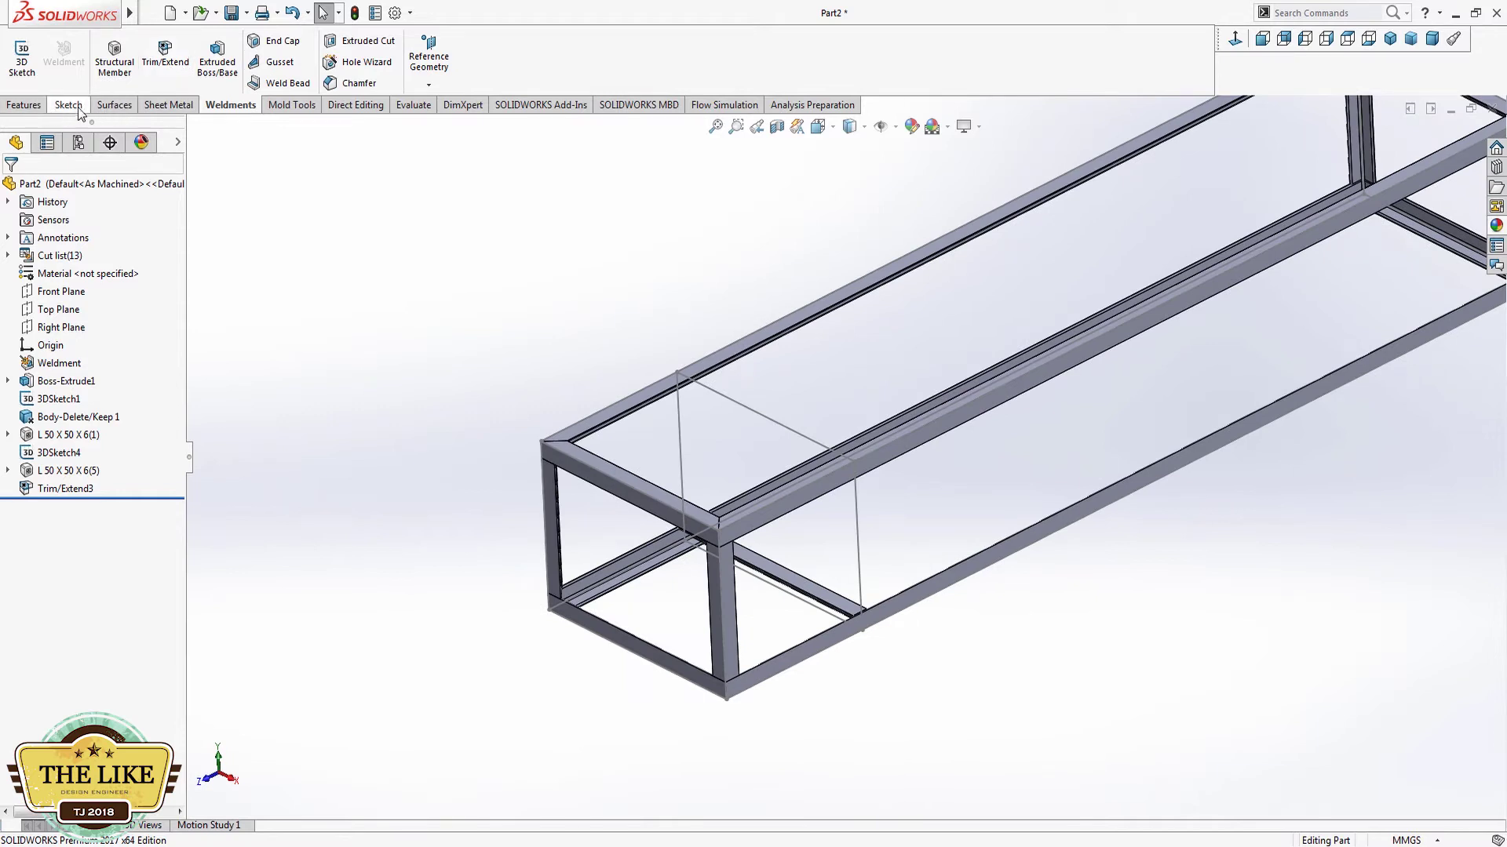
# Step: Pattern the trimmed crossbar body along the long frame edge: 4 instances at 700 mm (LPattern3)
pyautogui.scroll(4, 79, 110)
pyautogui.click(471, 59)
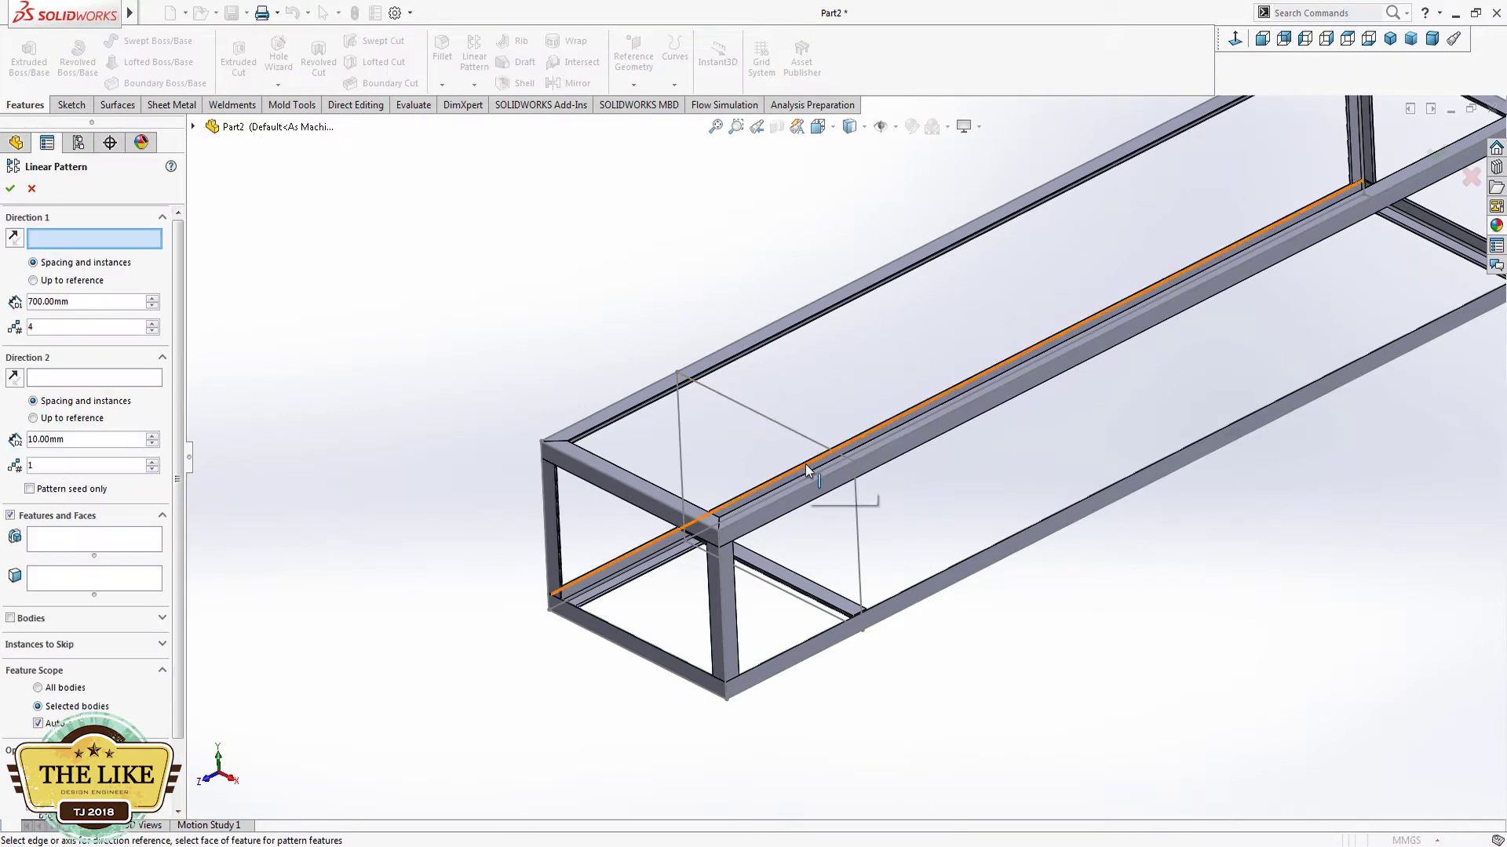
pyautogui.click(645, 565)
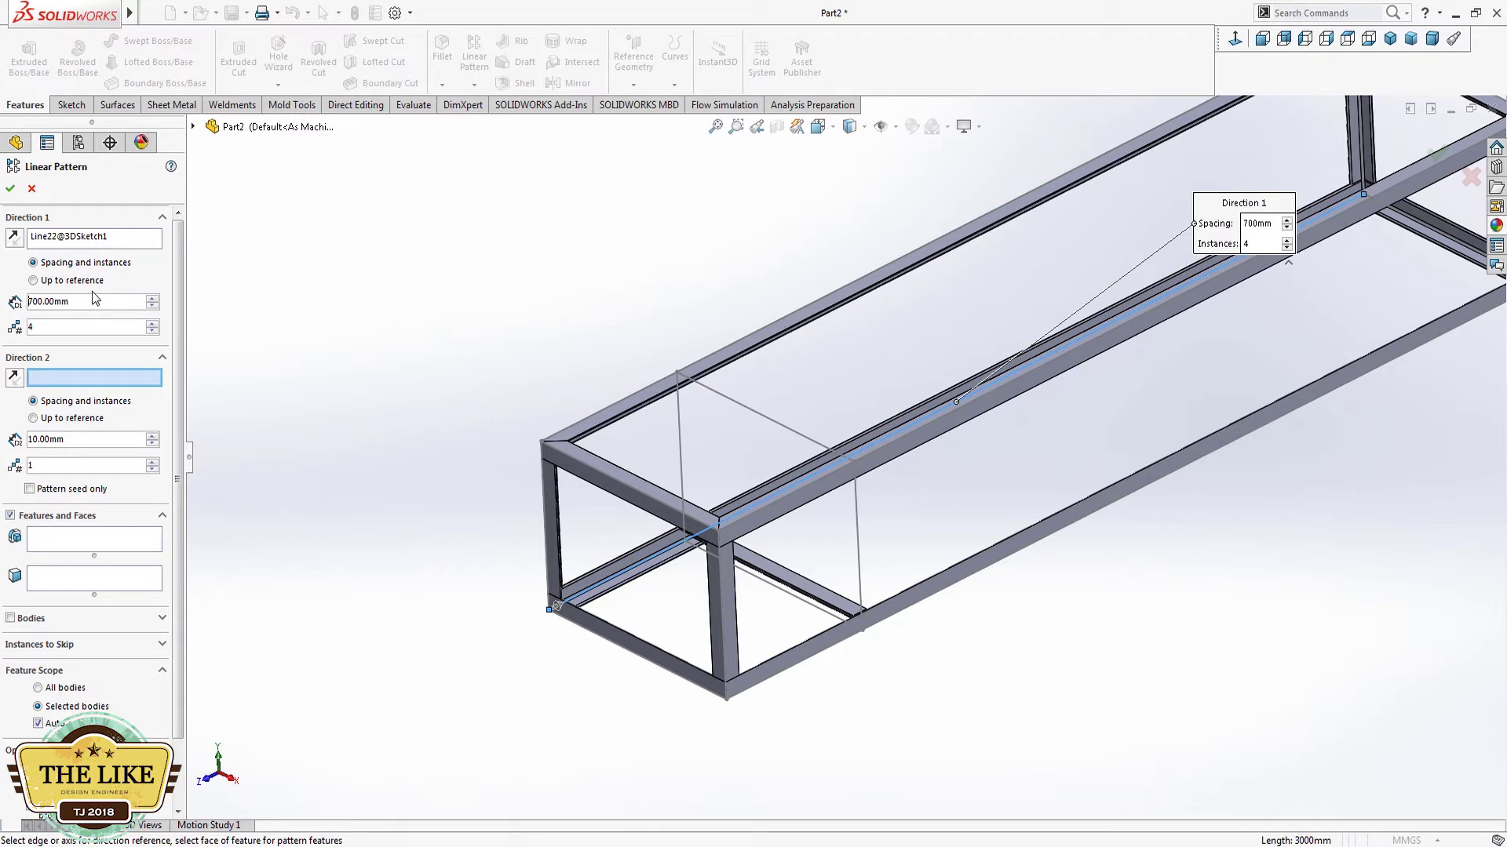
pyautogui.click(23, 621)
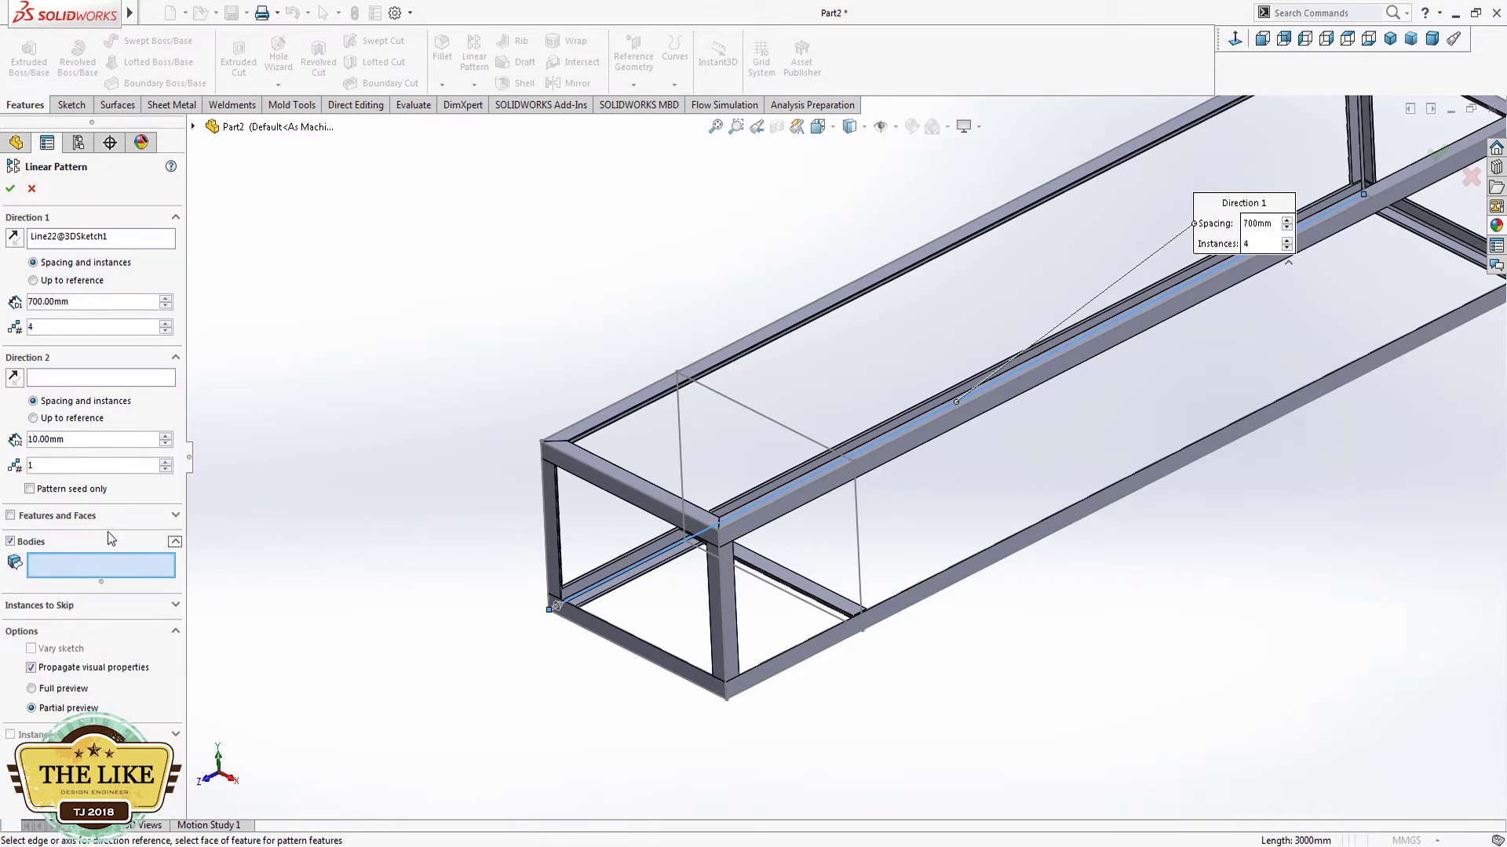
pyautogui.click(805, 603)
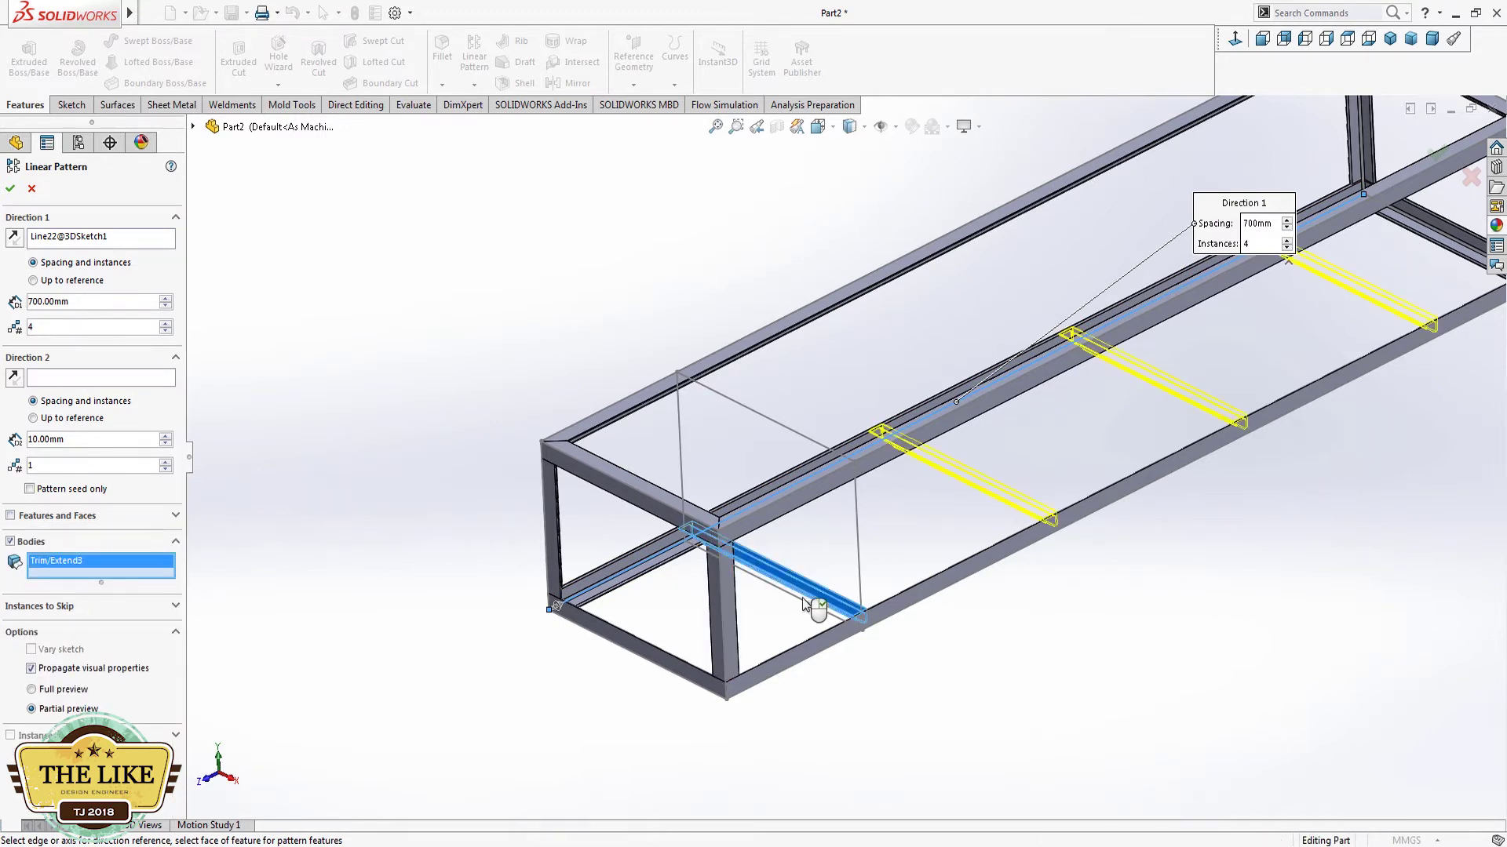
pyautogui.scroll(2, 941, 470)
pyautogui.scroll(2, 1019, 412)
pyautogui.scroll(-2, 978, 394)
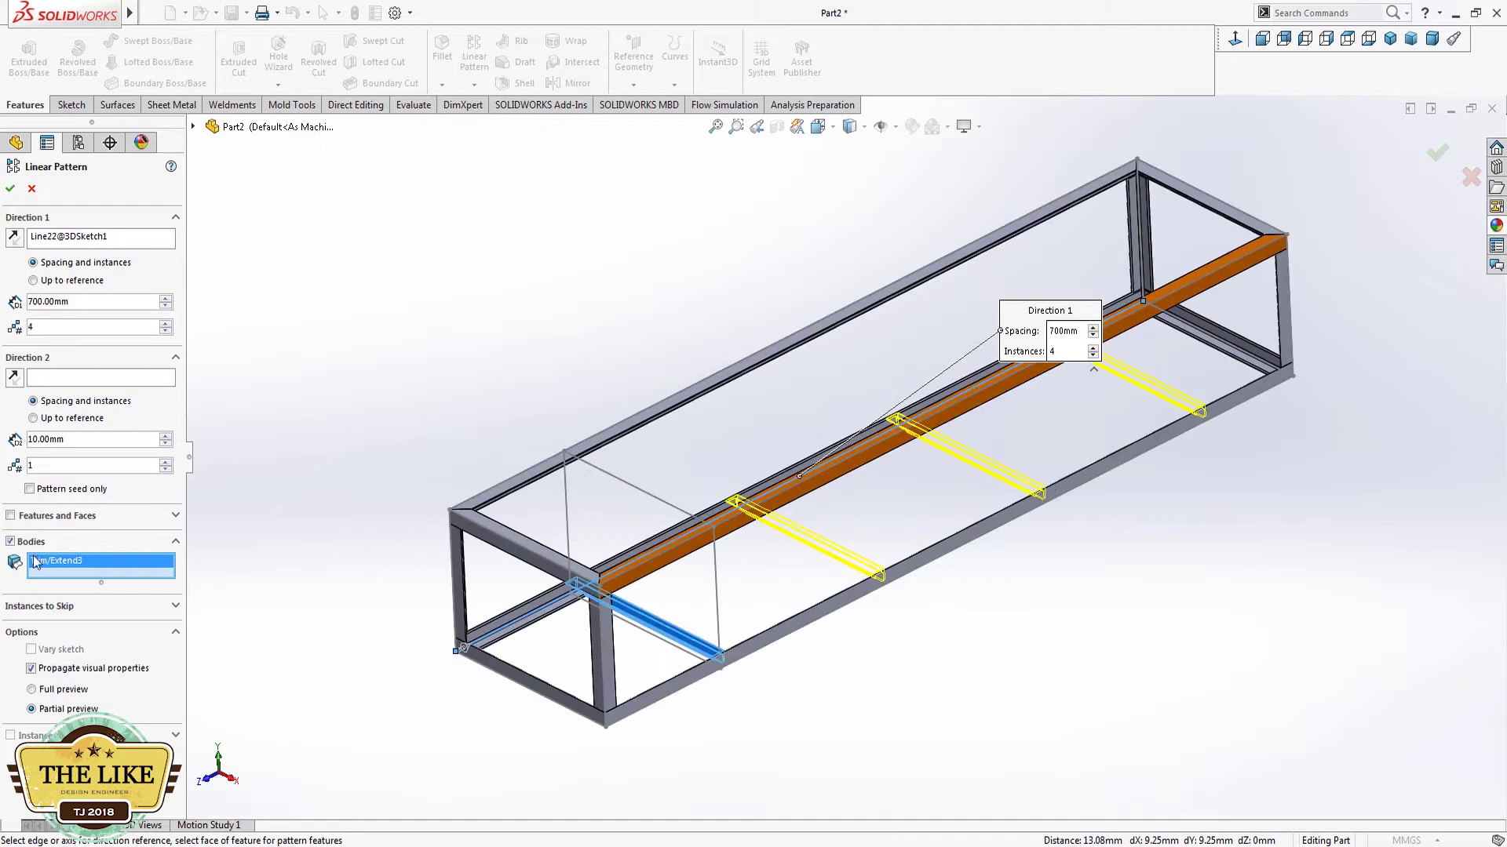
pyautogui.click(10, 188)
pyautogui.scroll(2, 702, 357)
pyautogui.scroll(-2, 705, 359)
pyautogui.moveTo(770, 501)
pyautogui.mouseDown(button='middle')
pyautogui.moveTo(753, 377)
pyautogui.moveTo(749, 459)
pyautogui.moveTo(683, 504)
pyautogui.moveTo(690, 557)
pyautogui.moveTo(649, 487)
pyautogui.moveTo(704, 491)
pyautogui.moveTo(699, 616)
pyautogui.moveTo(693, 463)
pyautogui.moveTo(711, 480)
pyautogui.mouseUp(button='middle')
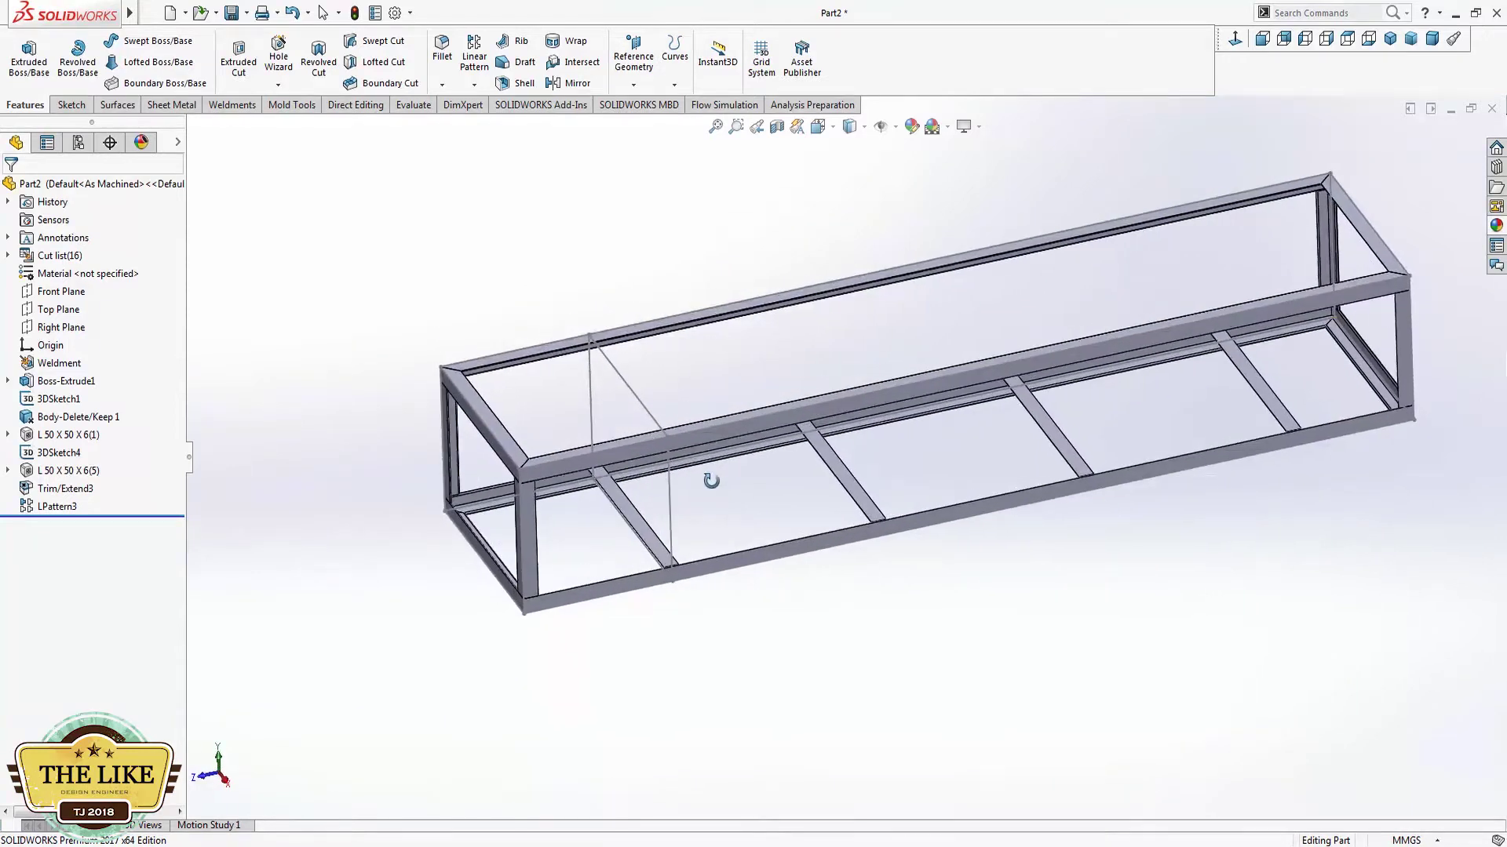
pyautogui.click(61, 507)
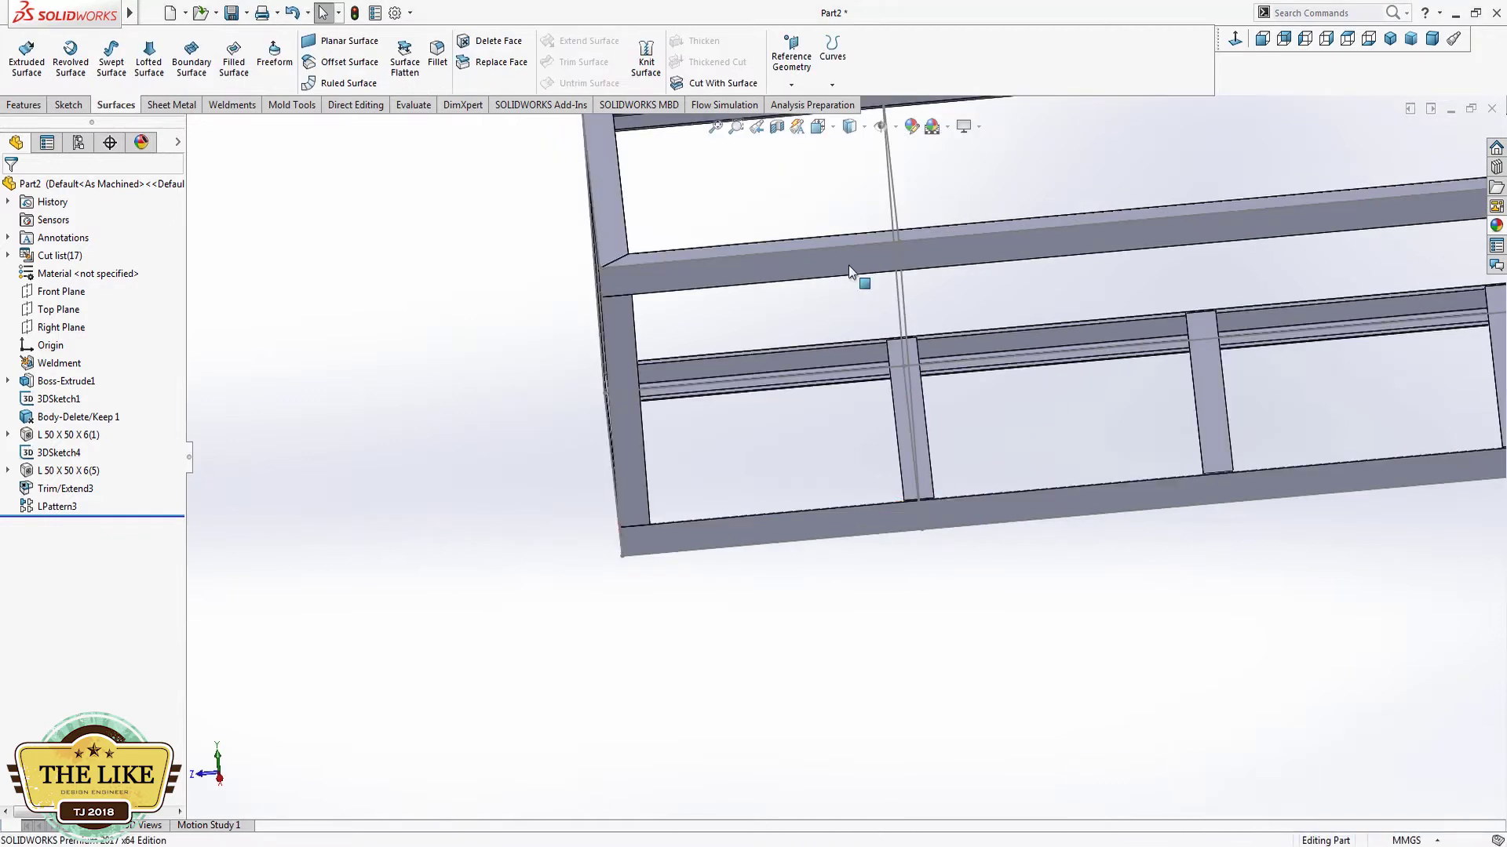
# Step: Start Sketch18 on the top beam face, viewed normal to the plane and in wireframe
pyautogui.click(849, 266)
pyautogui.click(918, 218)
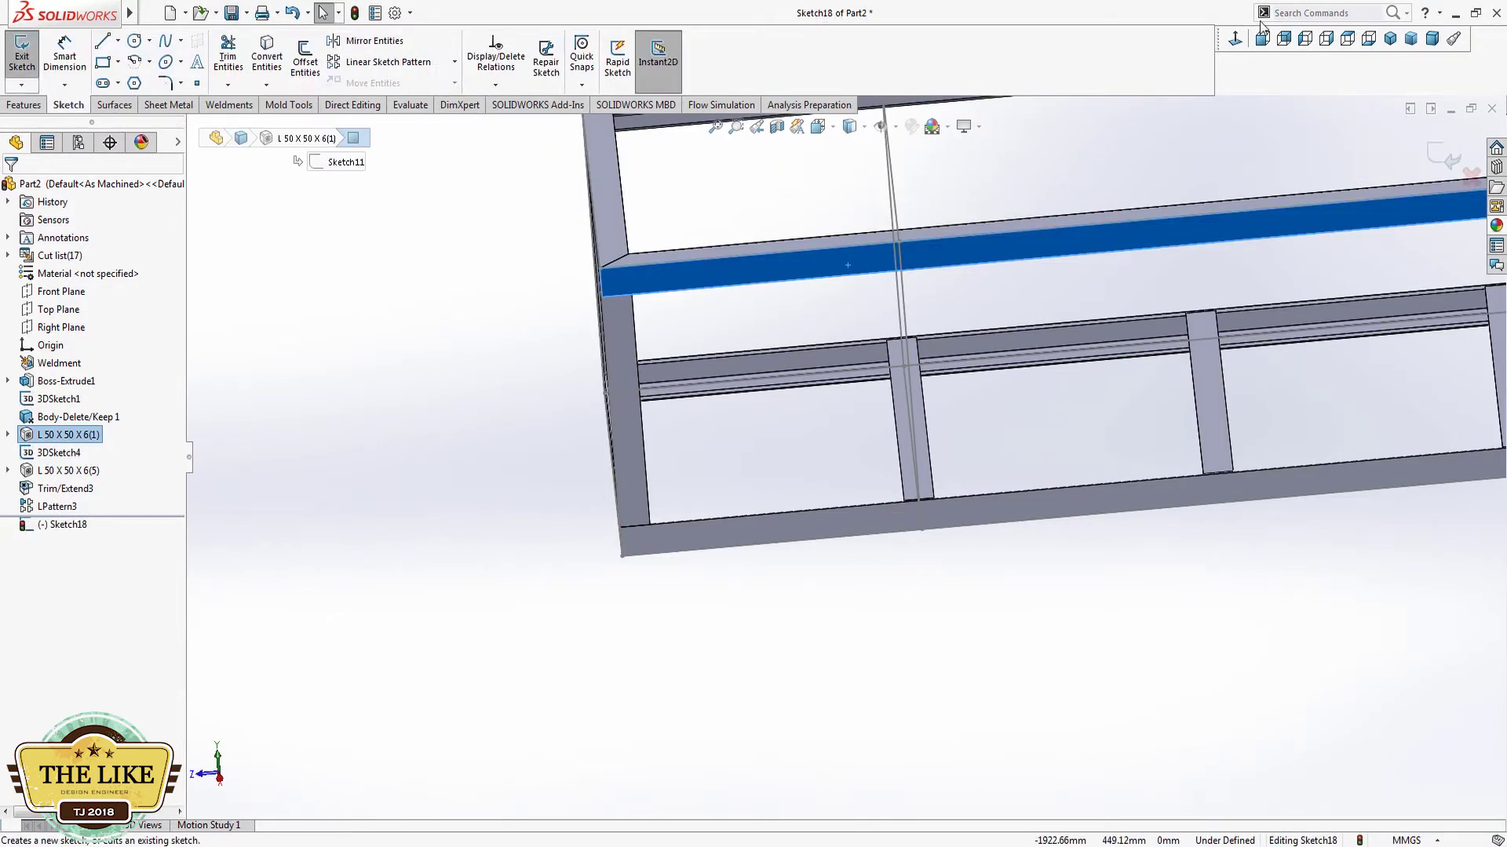
pyautogui.click(1235, 40)
pyautogui.scroll(-2, 595, 435)
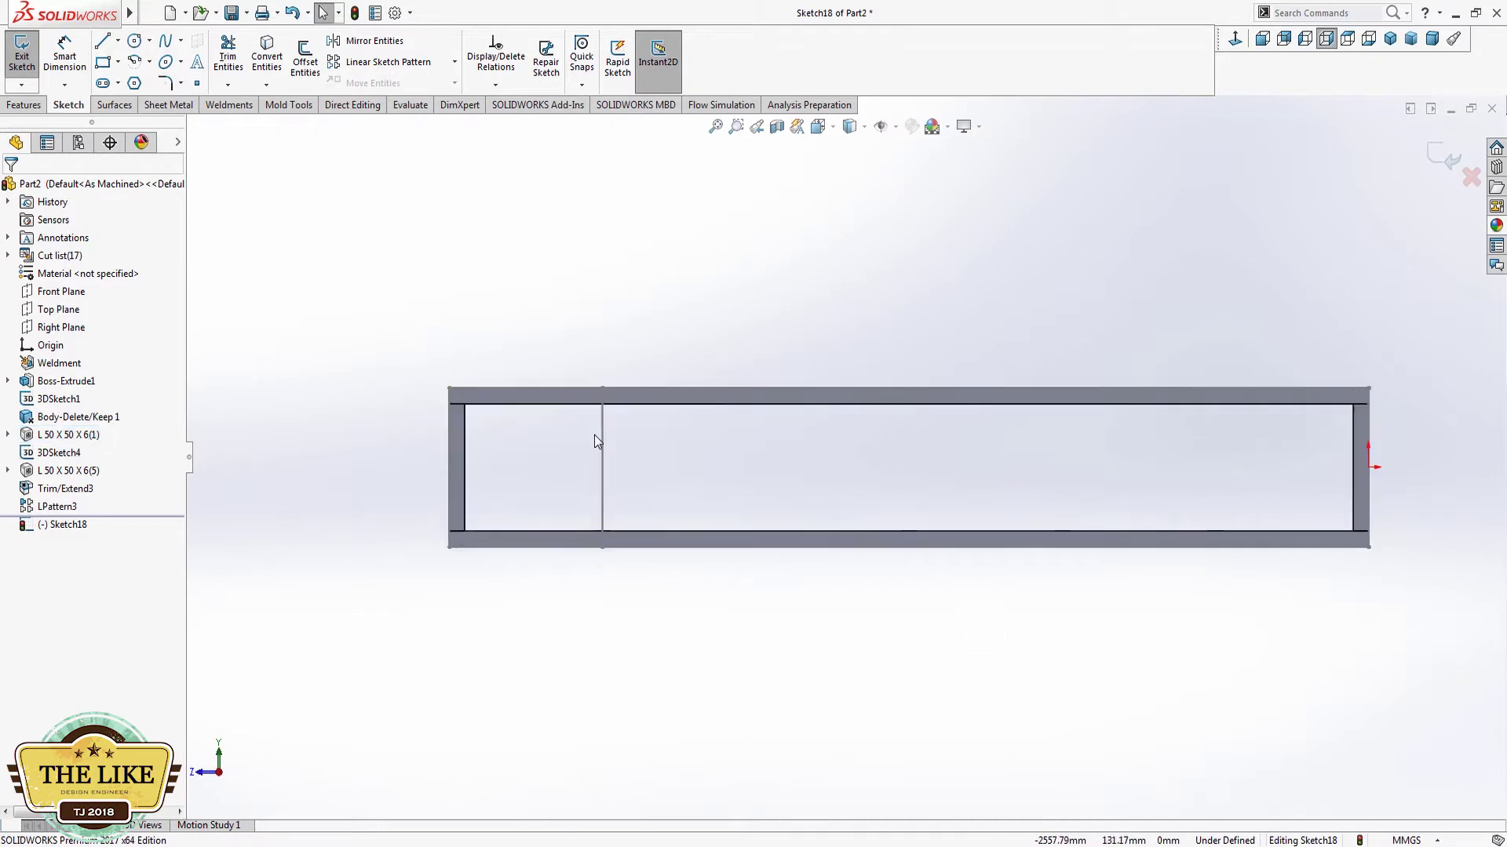
pyautogui.scroll(-3, 595, 435)
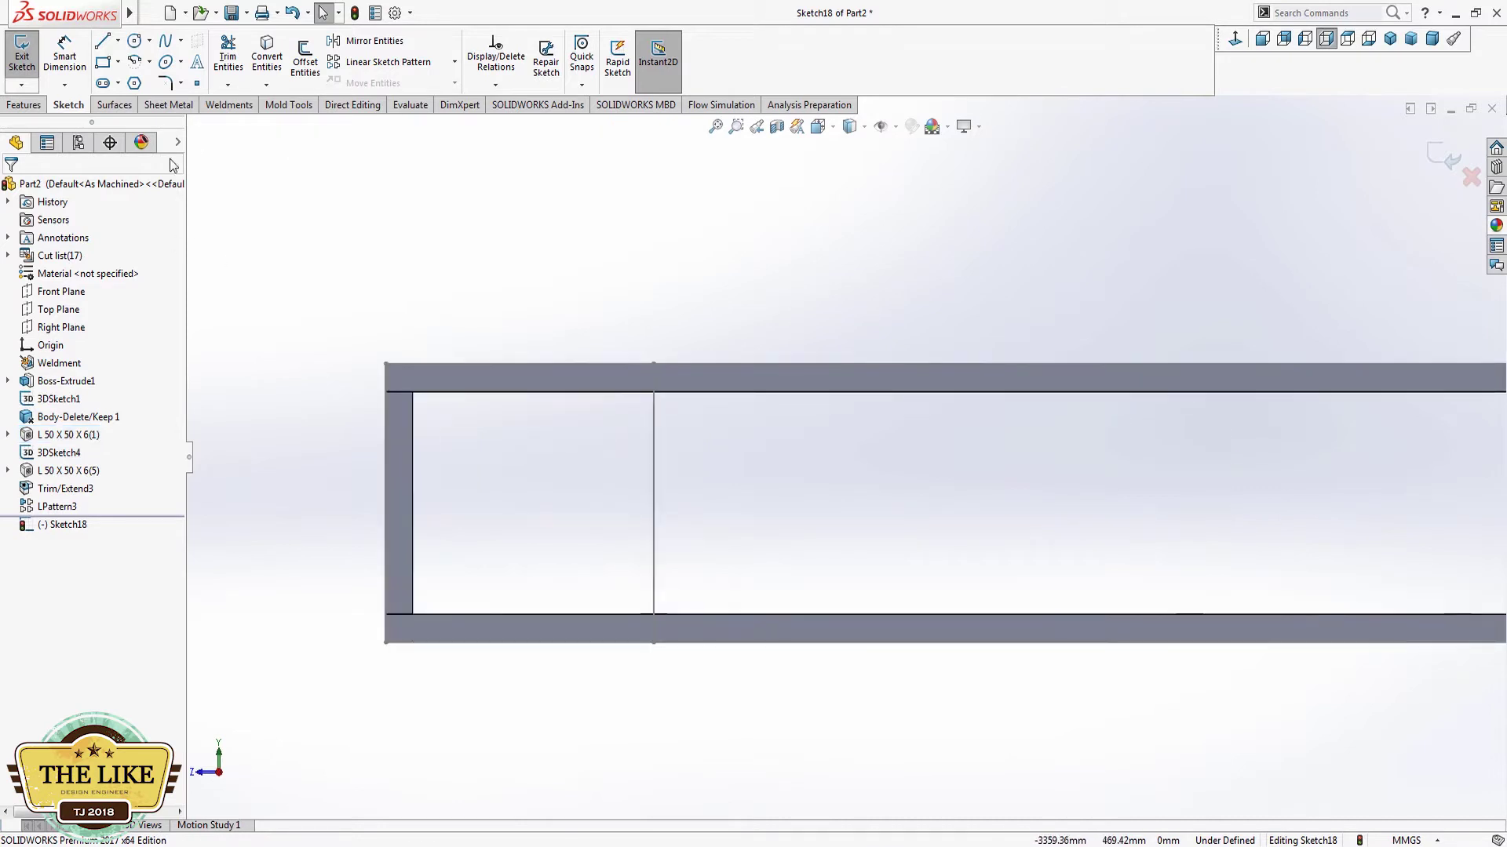
pyautogui.click(413, 391)
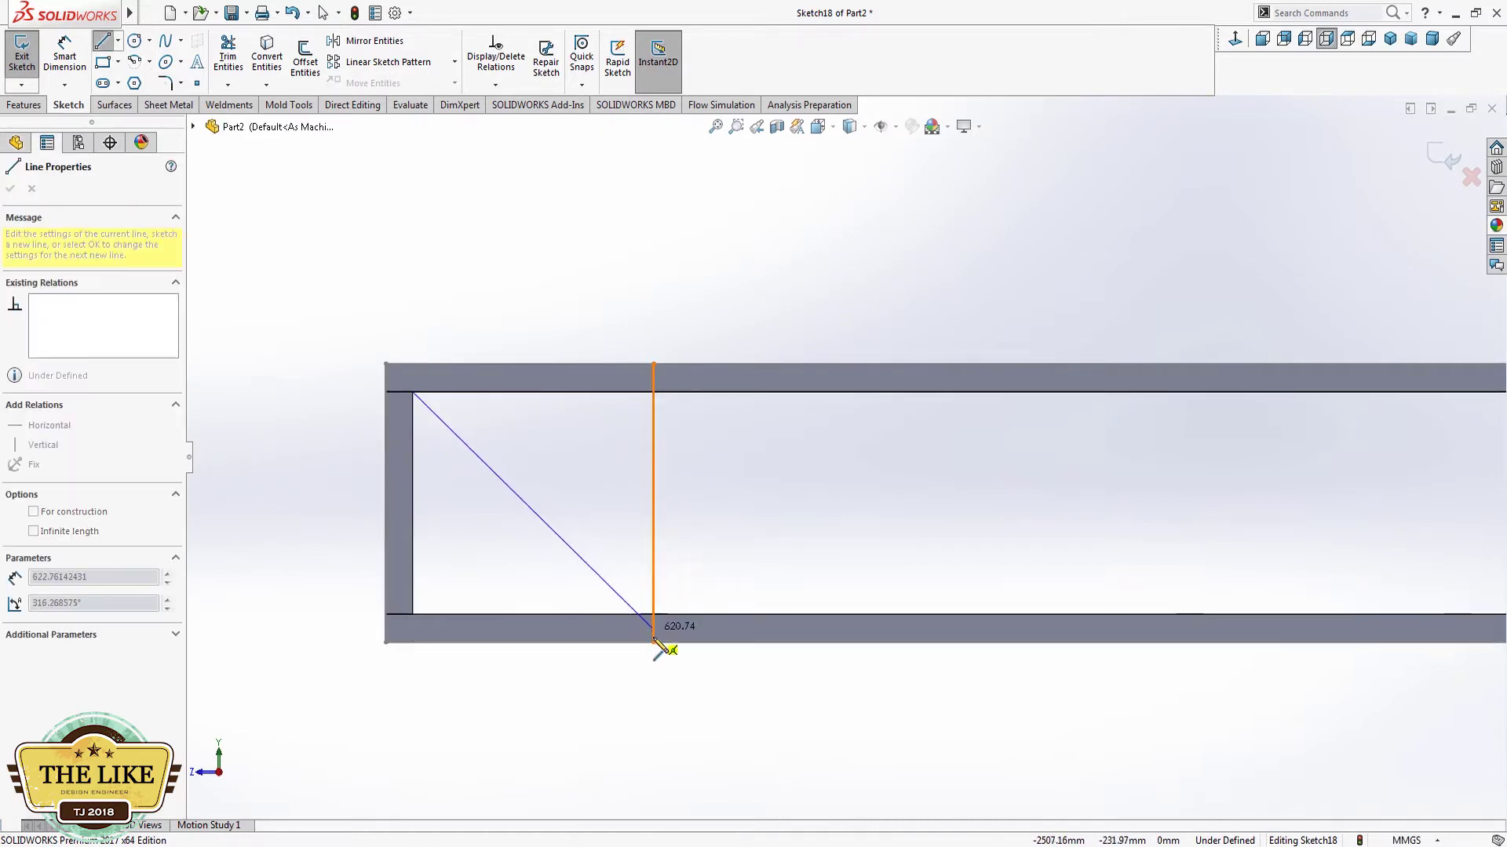
pyautogui.press('Escape')
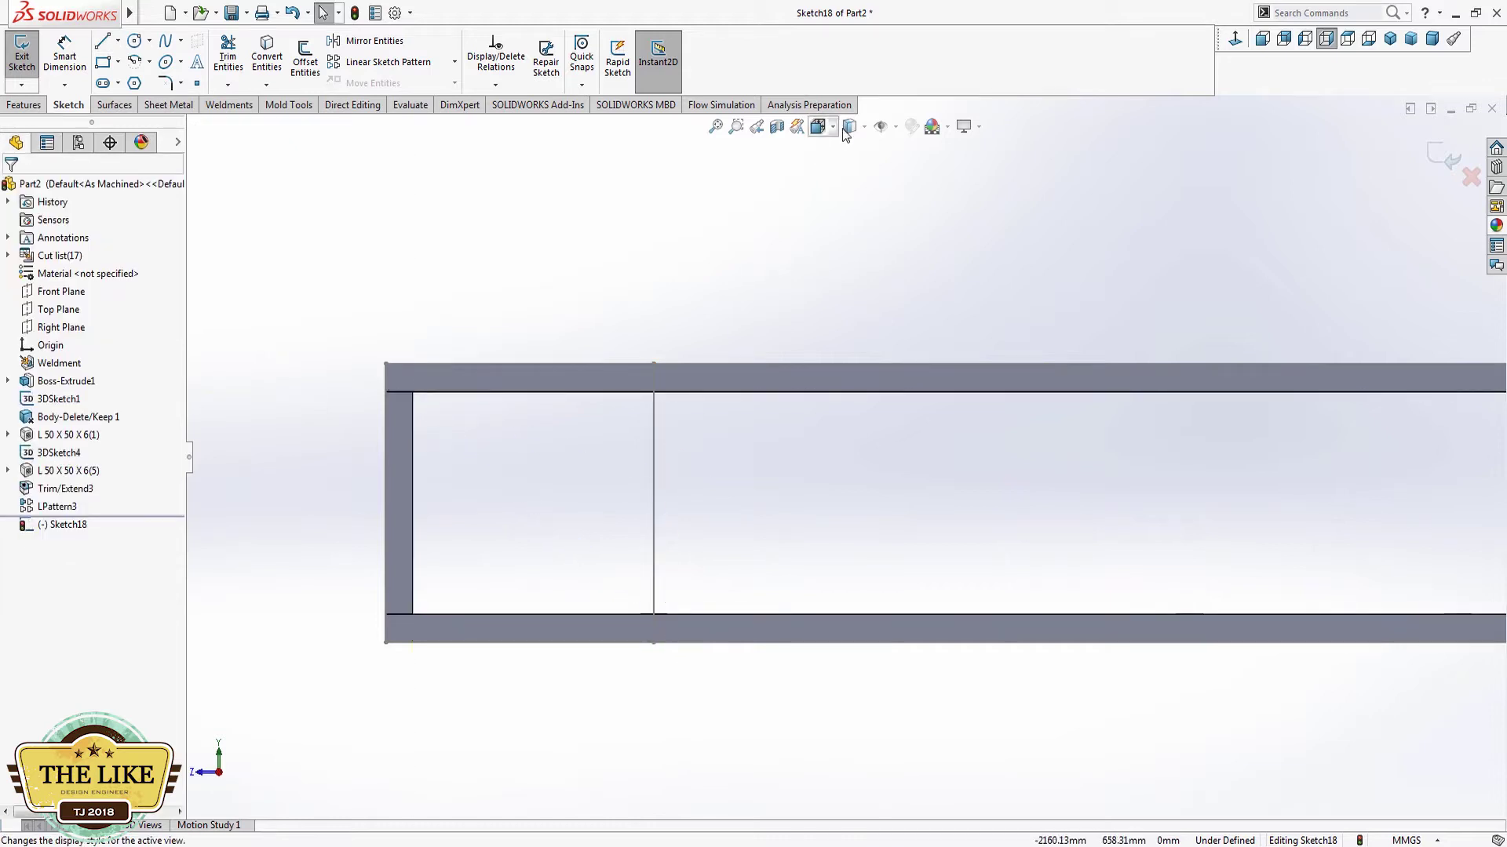
pyautogui.click(854, 243)
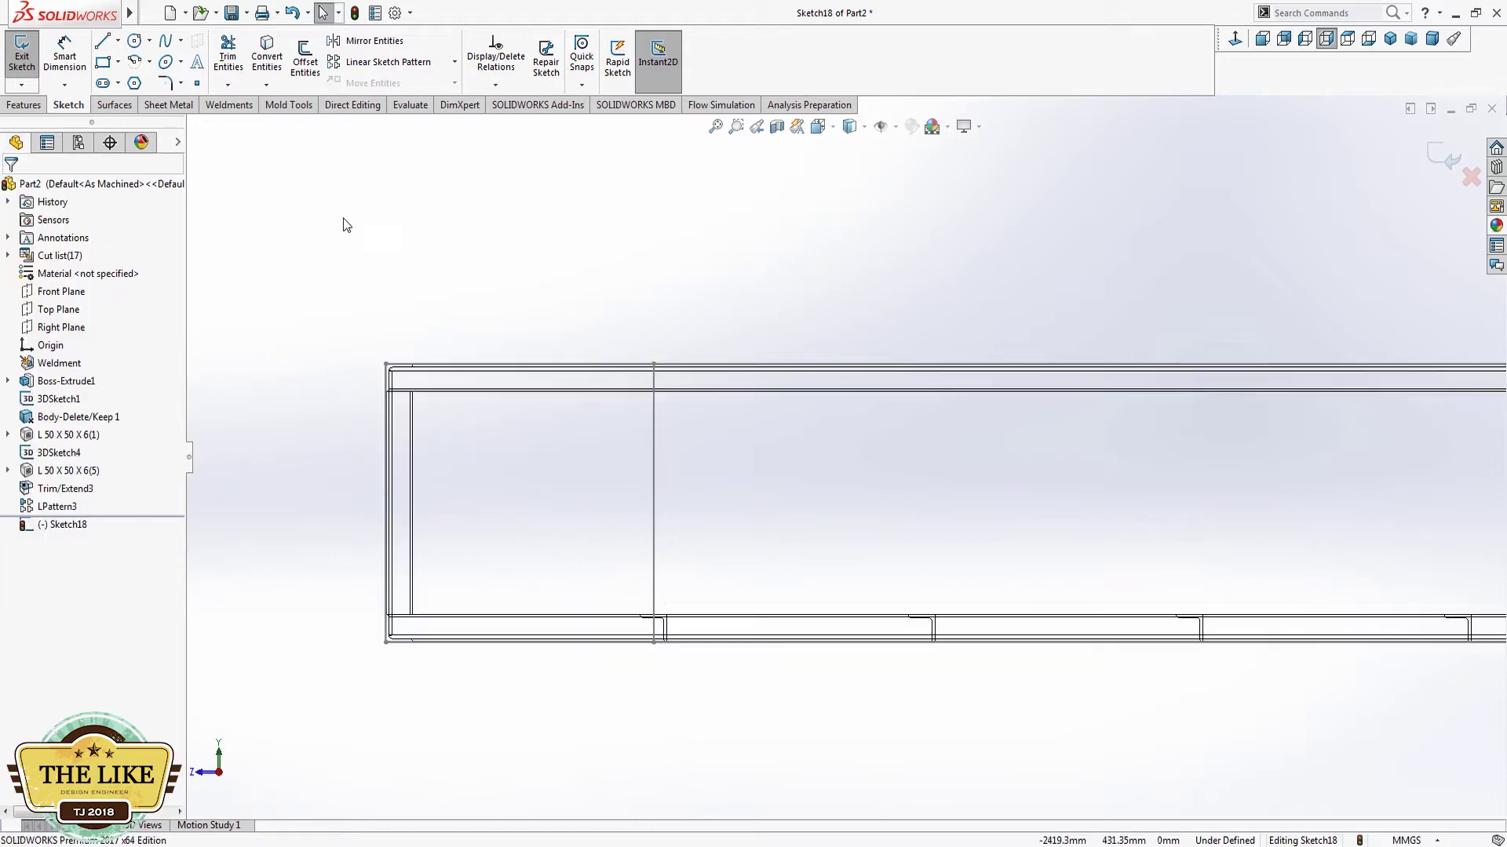
# Step: Draw a diagonal line from the inner top-left corner down to the lower rail edge
pyautogui.click(103, 41)
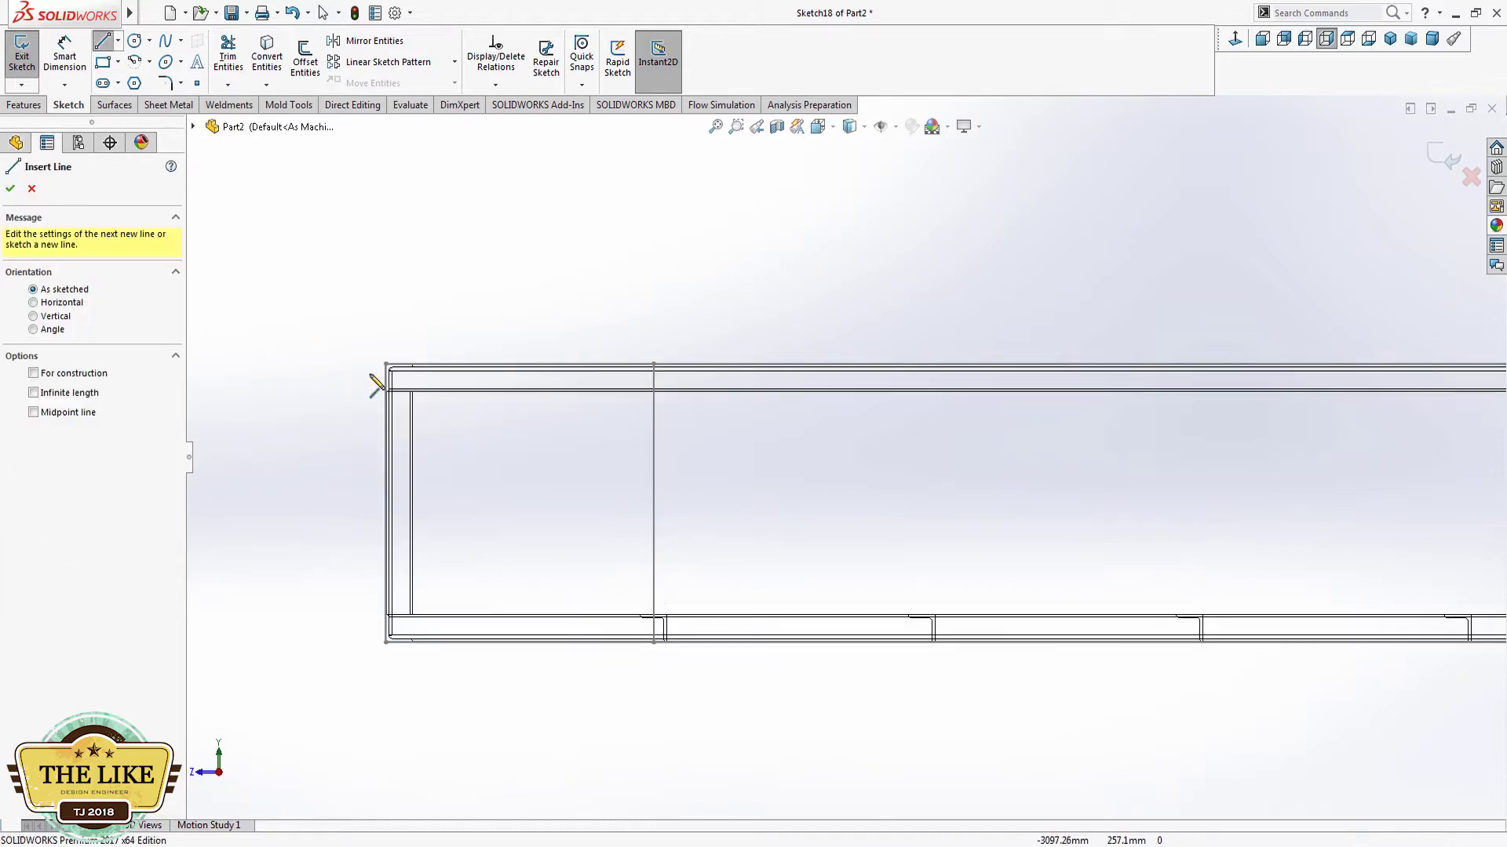
pyautogui.click(411, 392)
pyautogui.scroll(-2, 622, 599)
pyautogui.scroll(-2, 538, 454)
pyautogui.scroll(-2, 660, 516)
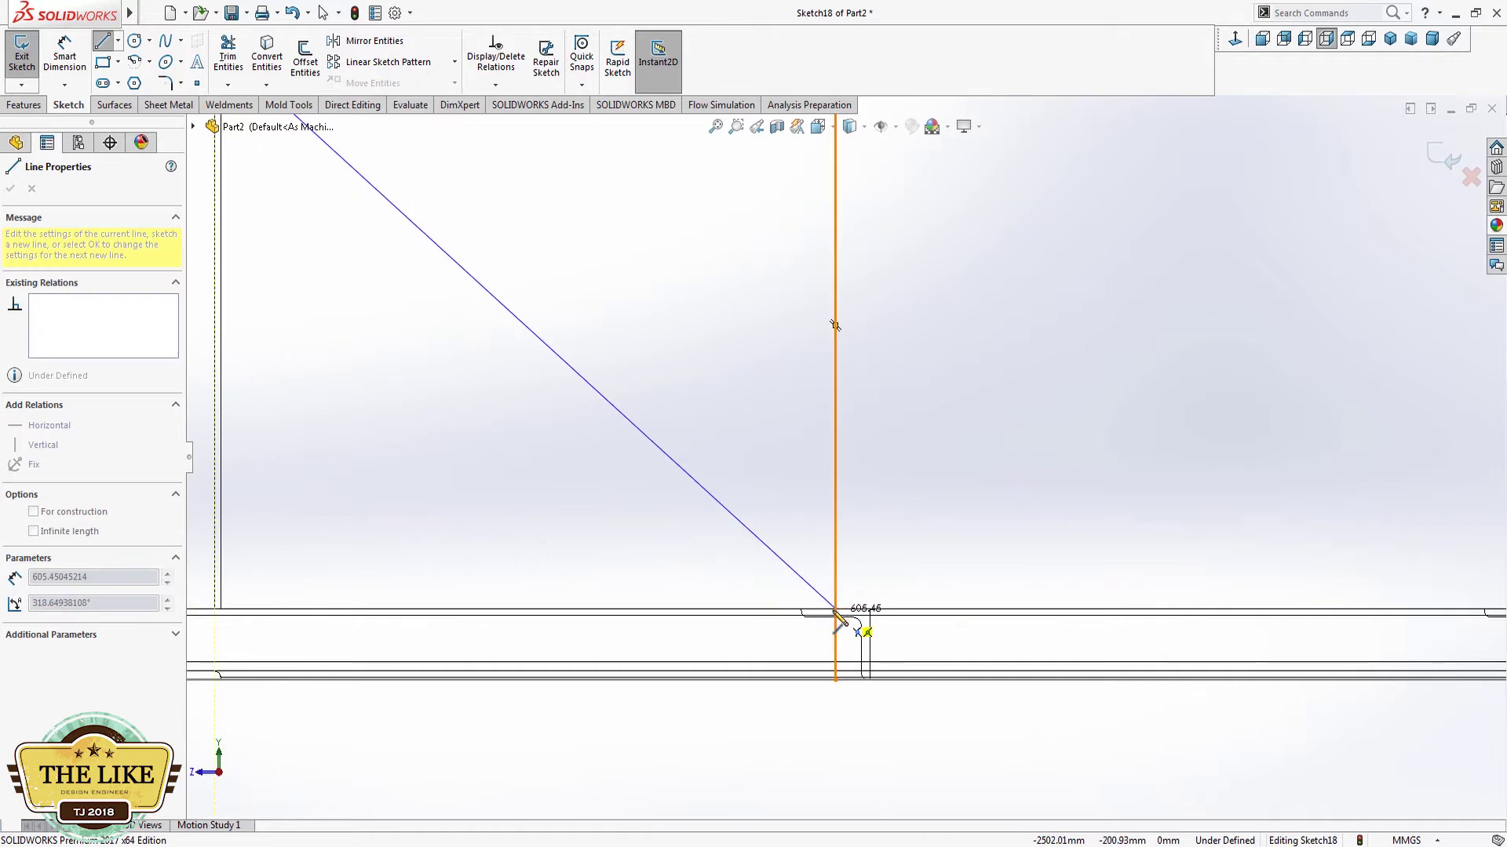
pyautogui.click(835, 611)
pyautogui.press('Escape')
# Step: Adjust the diagonal's lower endpoint on the lower rail so the line is fully defined
pyautogui.click(835, 610)
pyautogui.scroll(3, 839, 549)
pyautogui.scroll(-3, 627, 353)
pyautogui.scroll(-2, 681, 365)
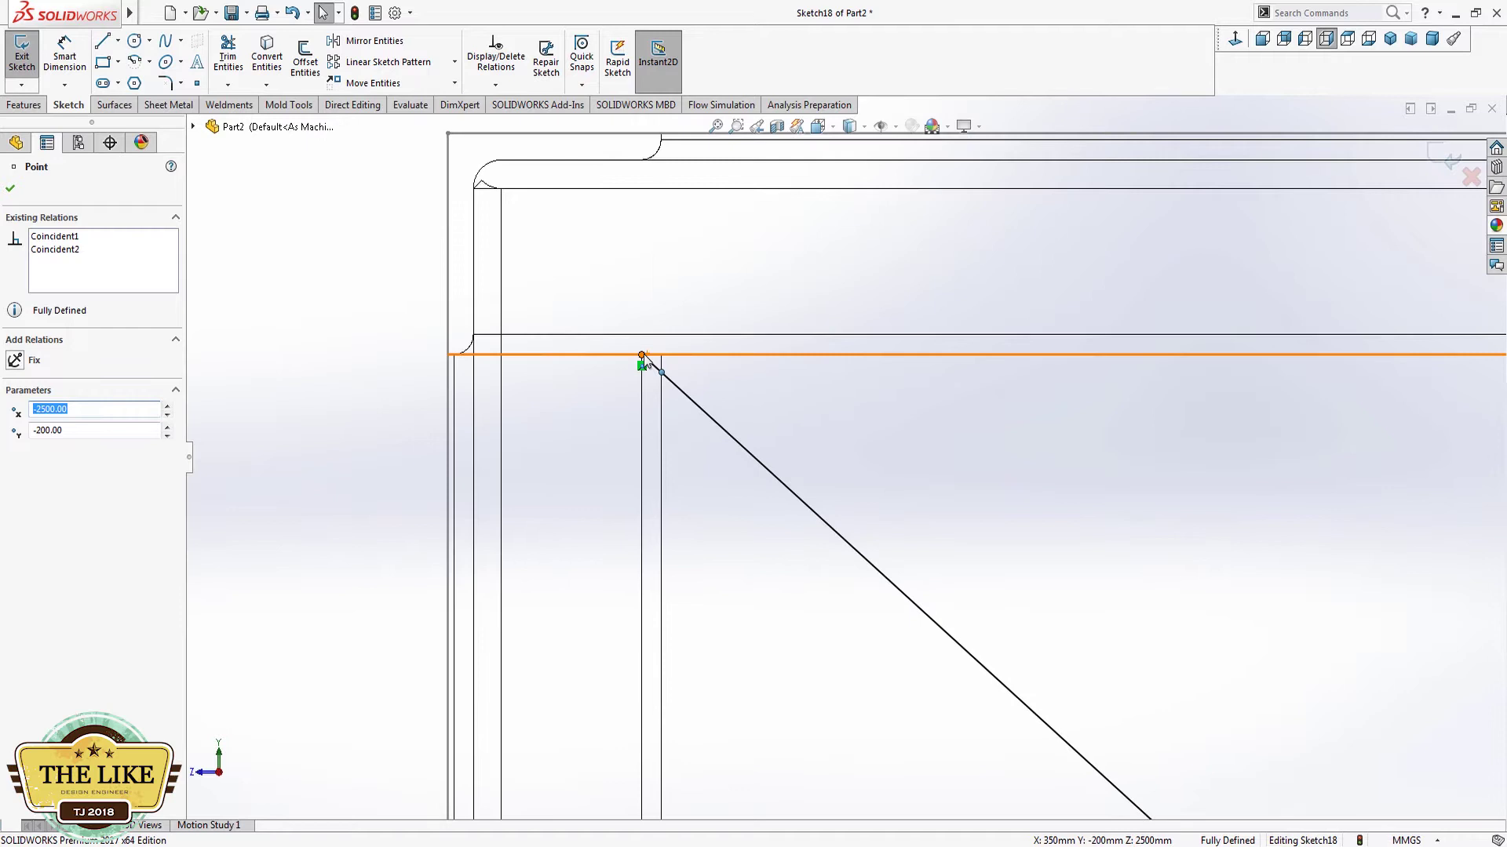
pyautogui.moveTo(650, 363); pyautogui.dragTo(662, 356)
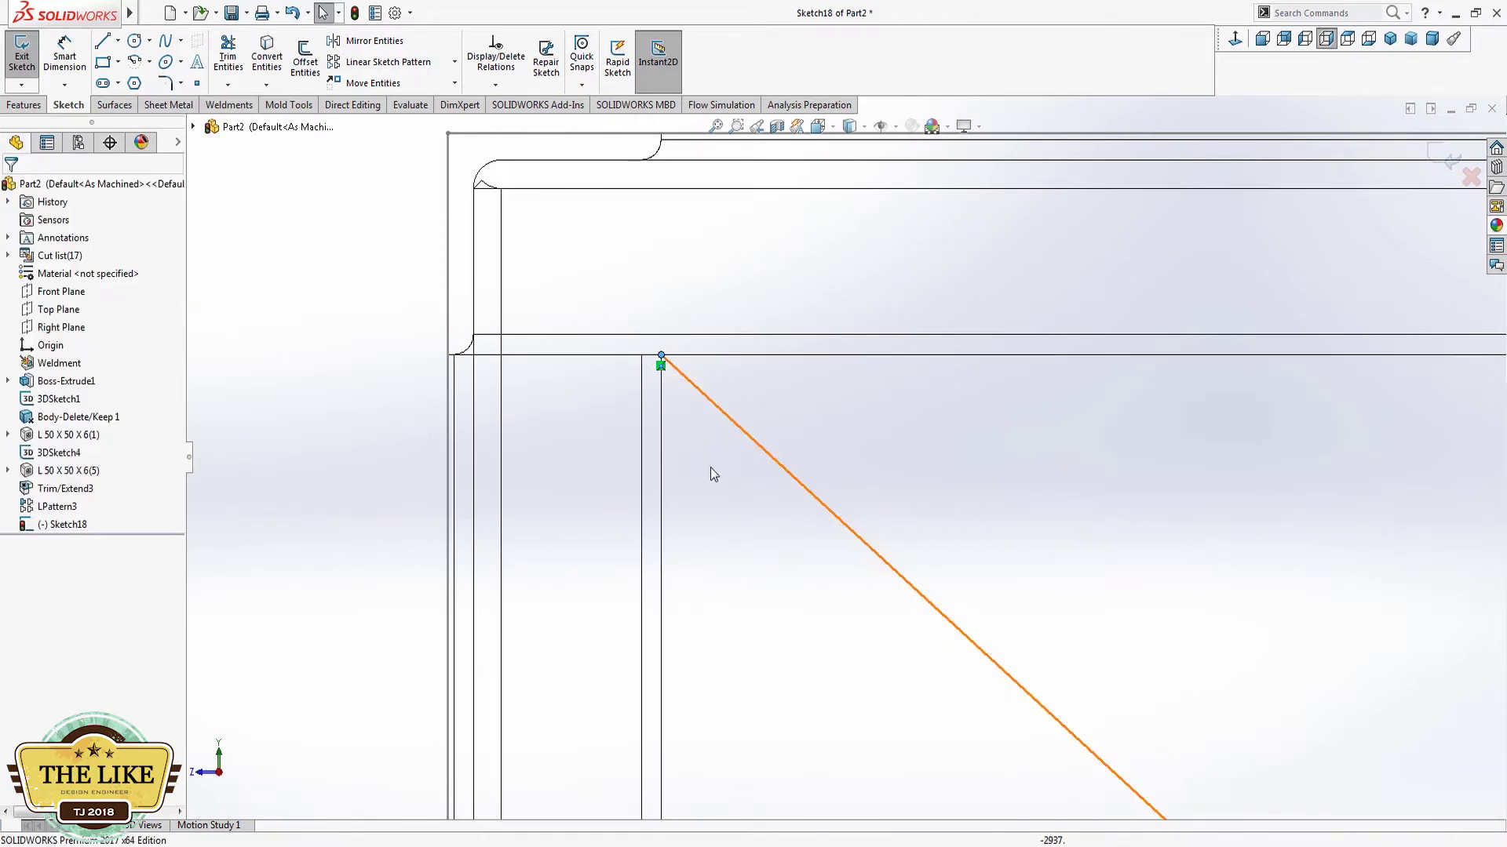
pyautogui.scroll(3, 823, 394)
pyautogui.scroll(2, 823, 395)
pyautogui.scroll(2, 1023, 497)
pyautogui.scroll(-1, 1160, 531)
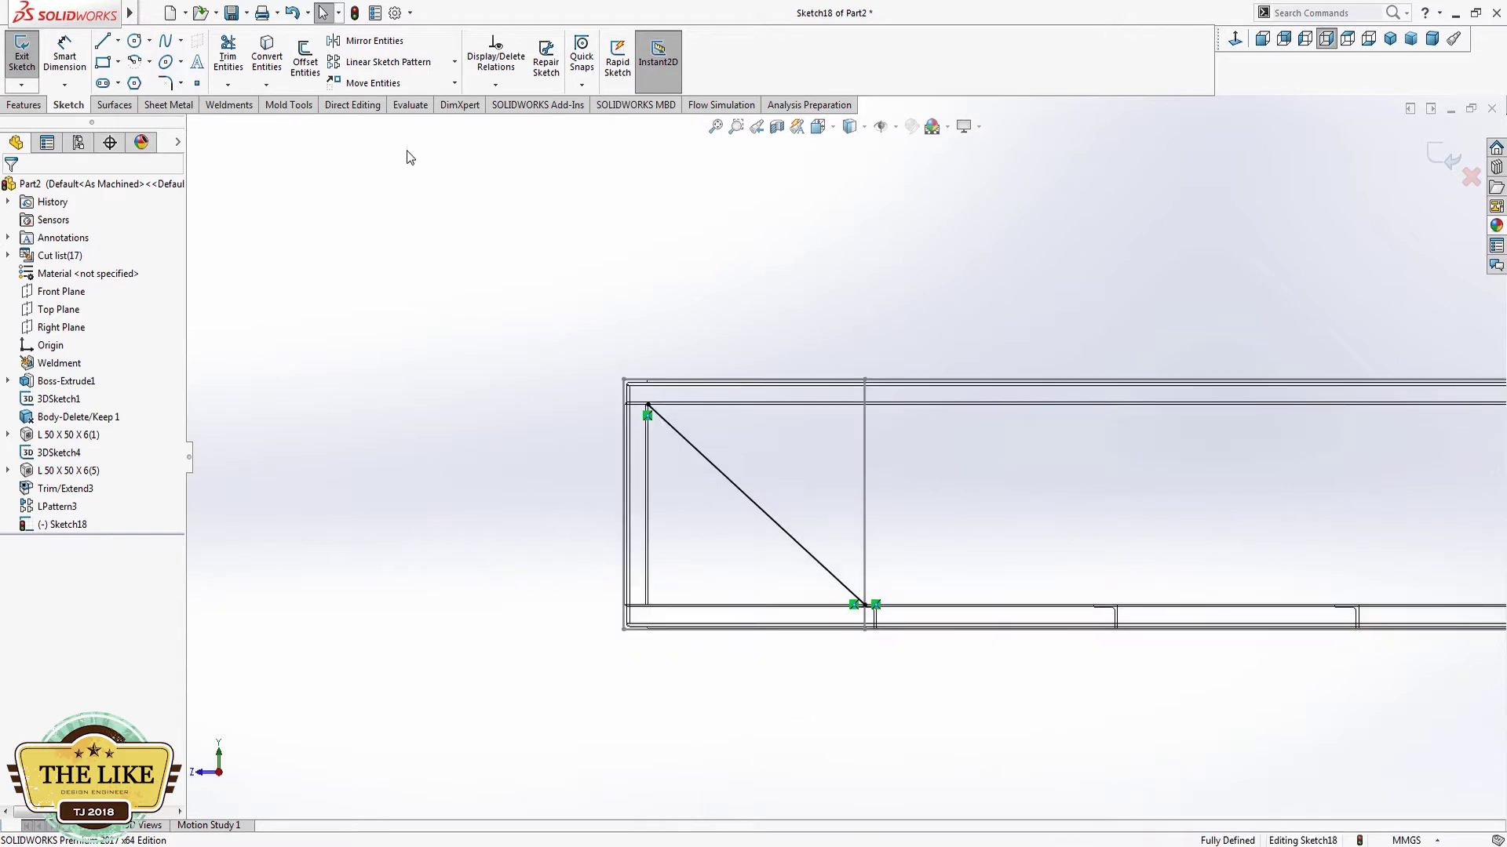
# Step: Exit Sketch18 and display the model shaded with edges
pyautogui.click(1431, 161)
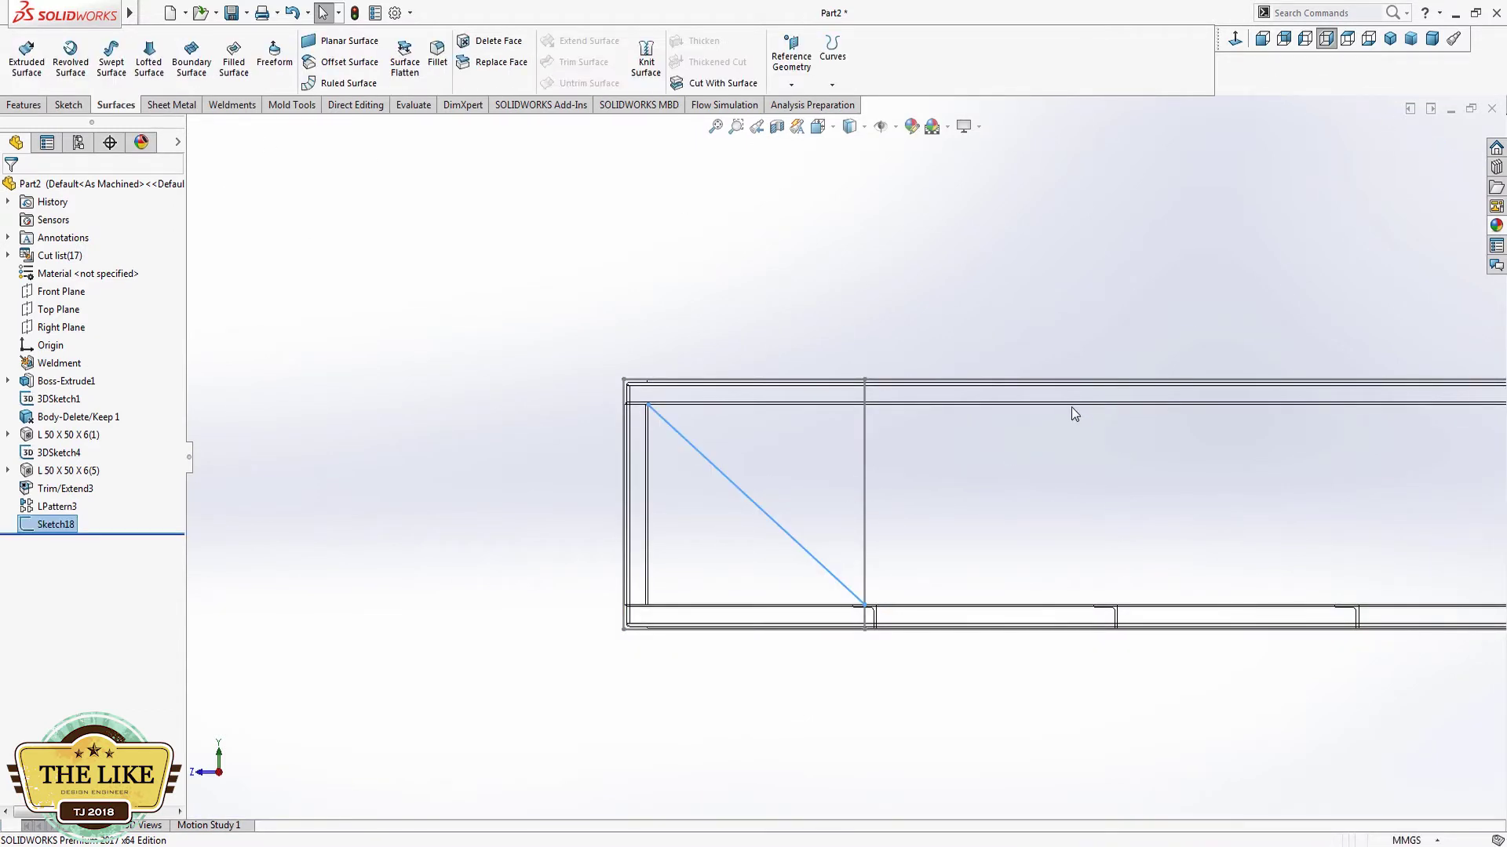
pyautogui.moveTo(709, 468); pyautogui.dragTo(690, 521, button='middle')
pyautogui.click(849, 127)
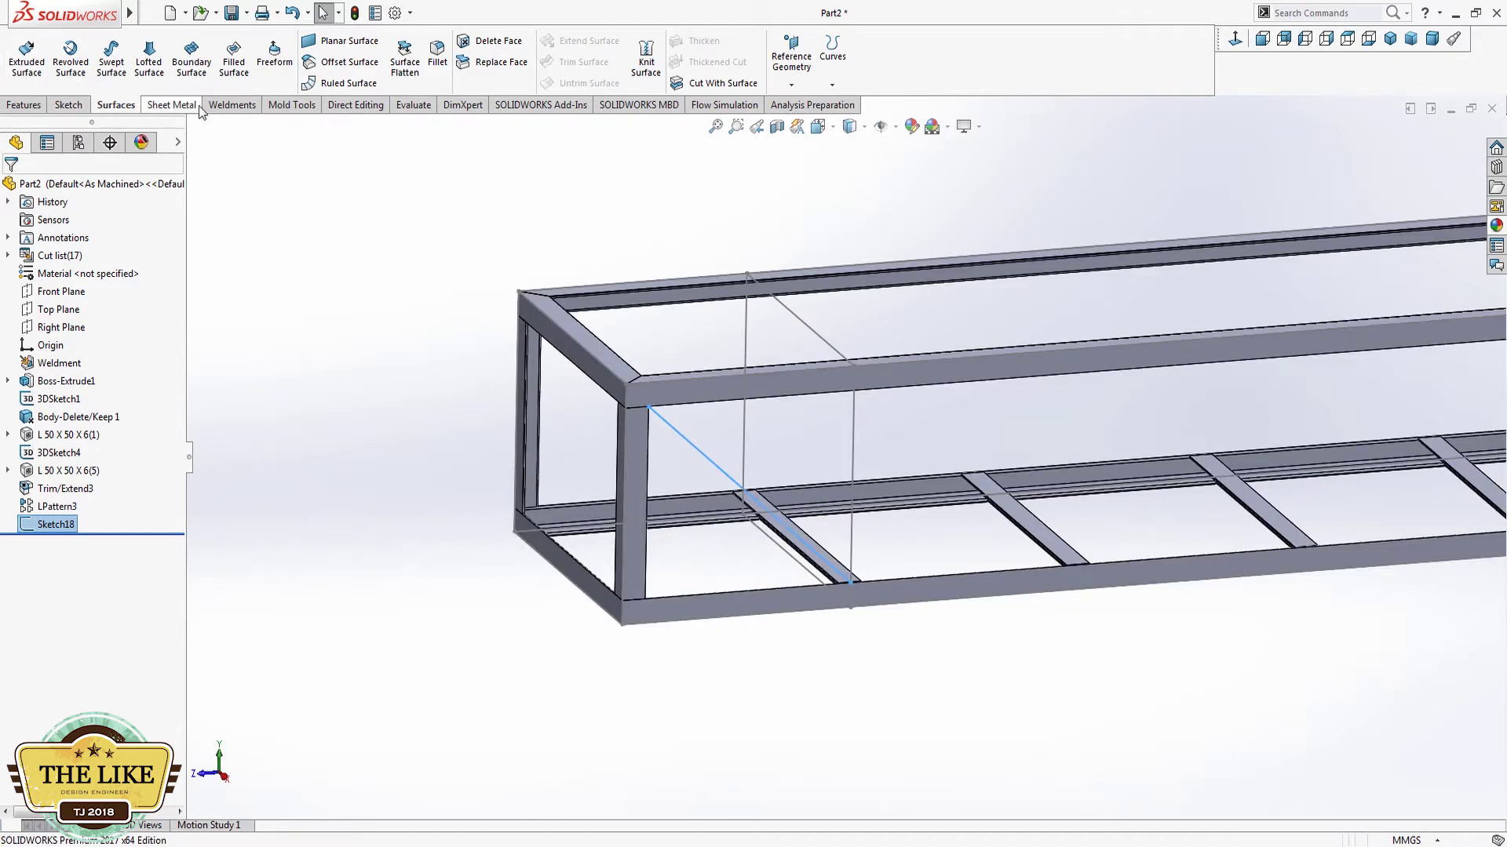
# Step: Preview a THAI L 50 x 50 x 6 structural member along Line1@Sketch18
pyautogui.click(203, 107)
pyautogui.click(114, 59)
pyautogui.click(709, 460)
pyautogui.scroll(-5, 887, 544)
pyautogui.moveTo(887, 545)
pyautogui.mouseDown(button='middle')
pyautogui.moveTo(896, 718)
pyautogui.moveTo(871, 690)
pyautogui.moveTo(885, 746)
pyautogui.moveTo(811, 659)
pyautogui.mouseUp(button='middle')
pyautogui.scroll(5, 710, 521)
pyautogui.scroll(-4, 700, 525)
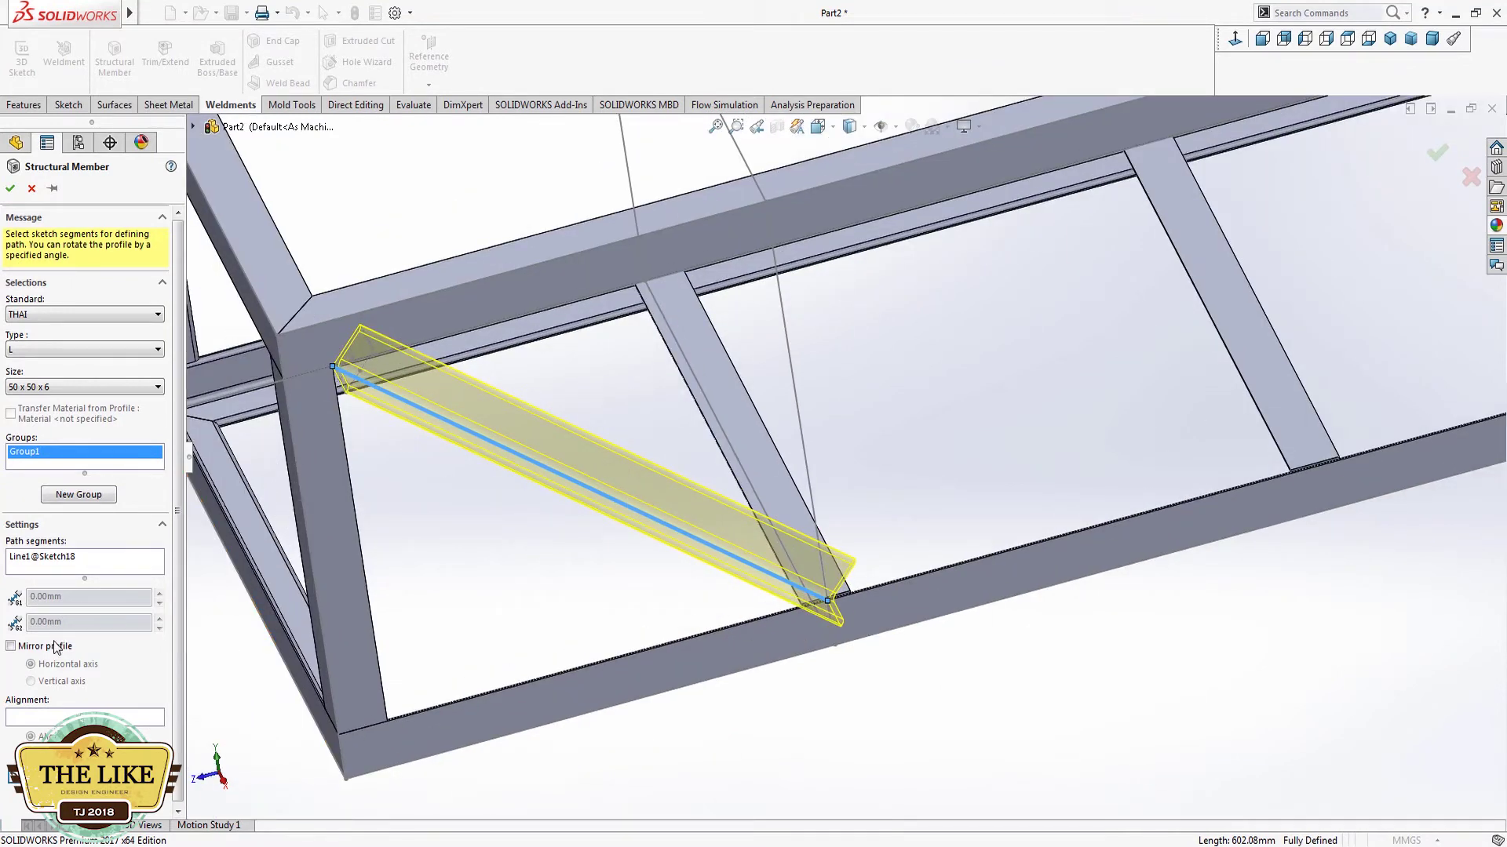
# Step: Mirror the angle profile about the horizontal axis and accept the diagonal L 50 x 50 x 6 brace
pyautogui.click(11, 646)
pyautogui.scroll(3, 851, 565)
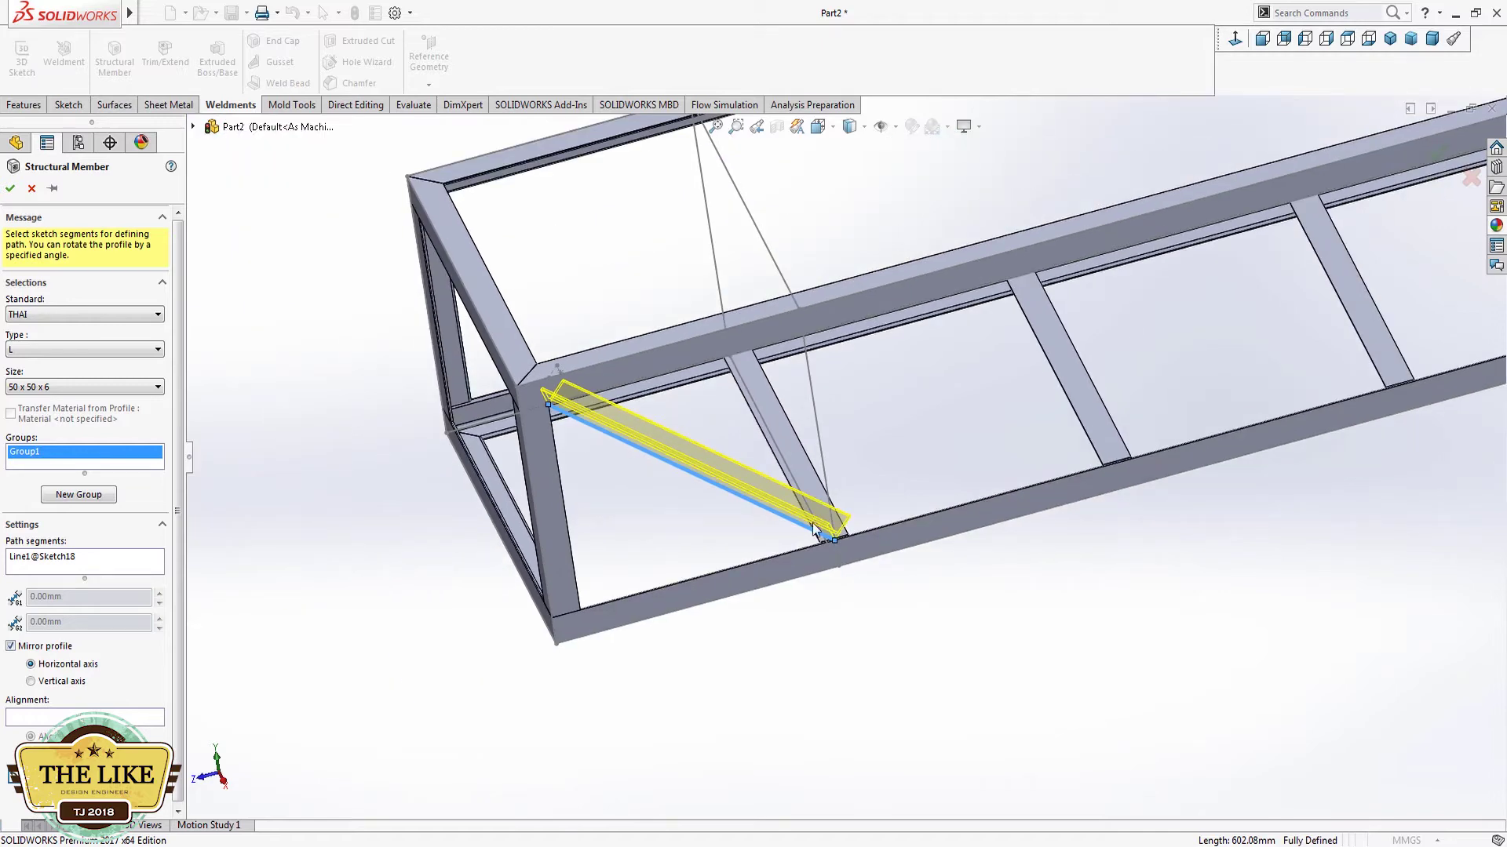
pyautogui.scroll(-2, 613, 473)
pyautogui.moveTo(614, 472)
pyautogui.mouseDown(button='middle')
pyautogui.moveTo(771, 480)
pyautogui.moveTo(615, 481)
pyautogui.mouseUp(button='middle')
pyautogui.scroll(-2, 1005, 619)
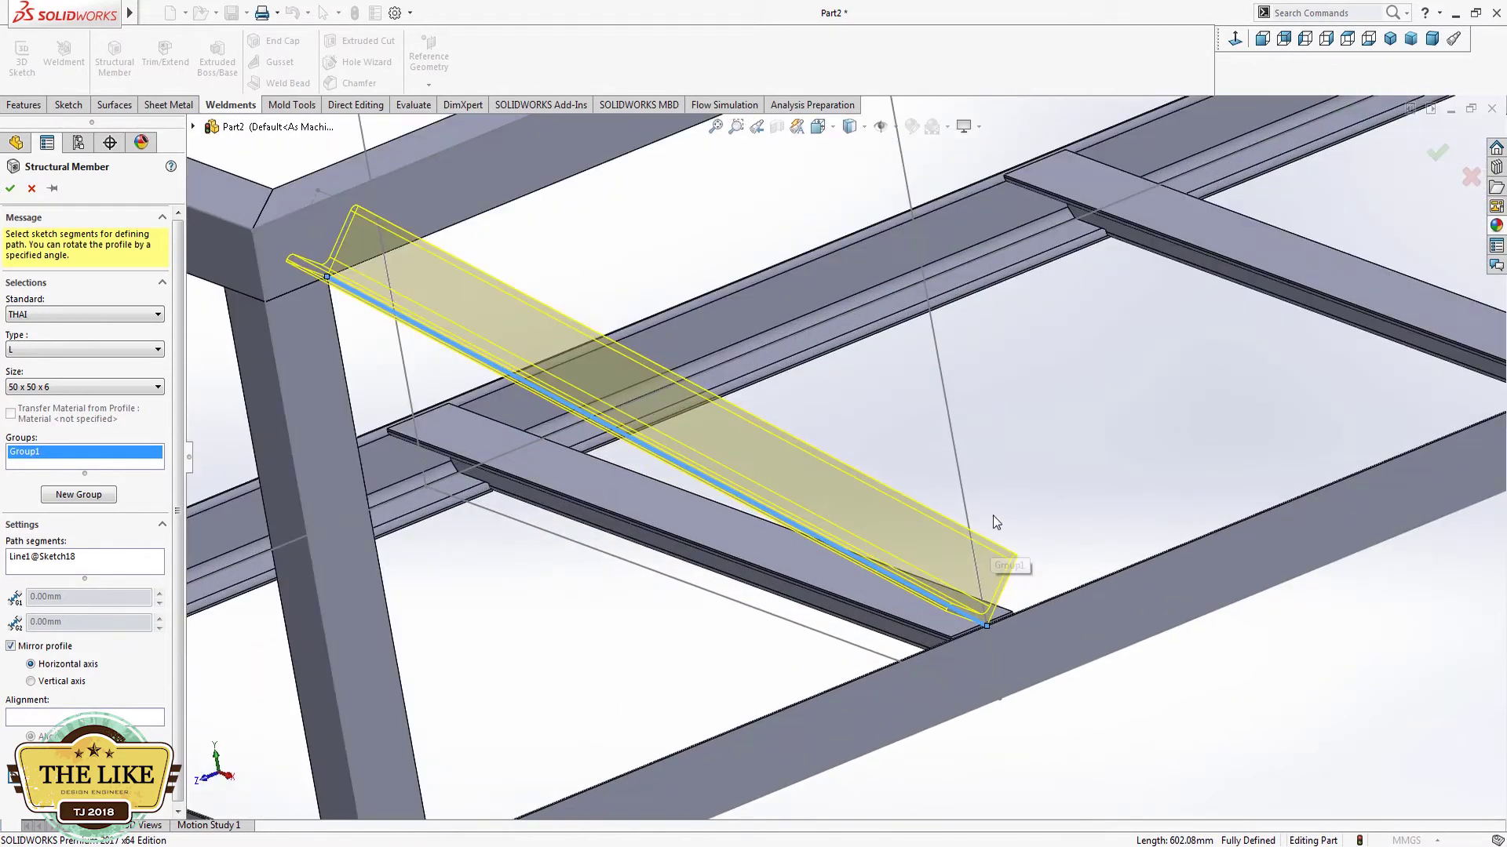
pyautogui.scroll(3, 821, 394)
pyautogui.scroll(-3, 818, 394)
pyautogui.scroll(2, 811, 403)
pyautogui.scroll(-2, 813, 454)
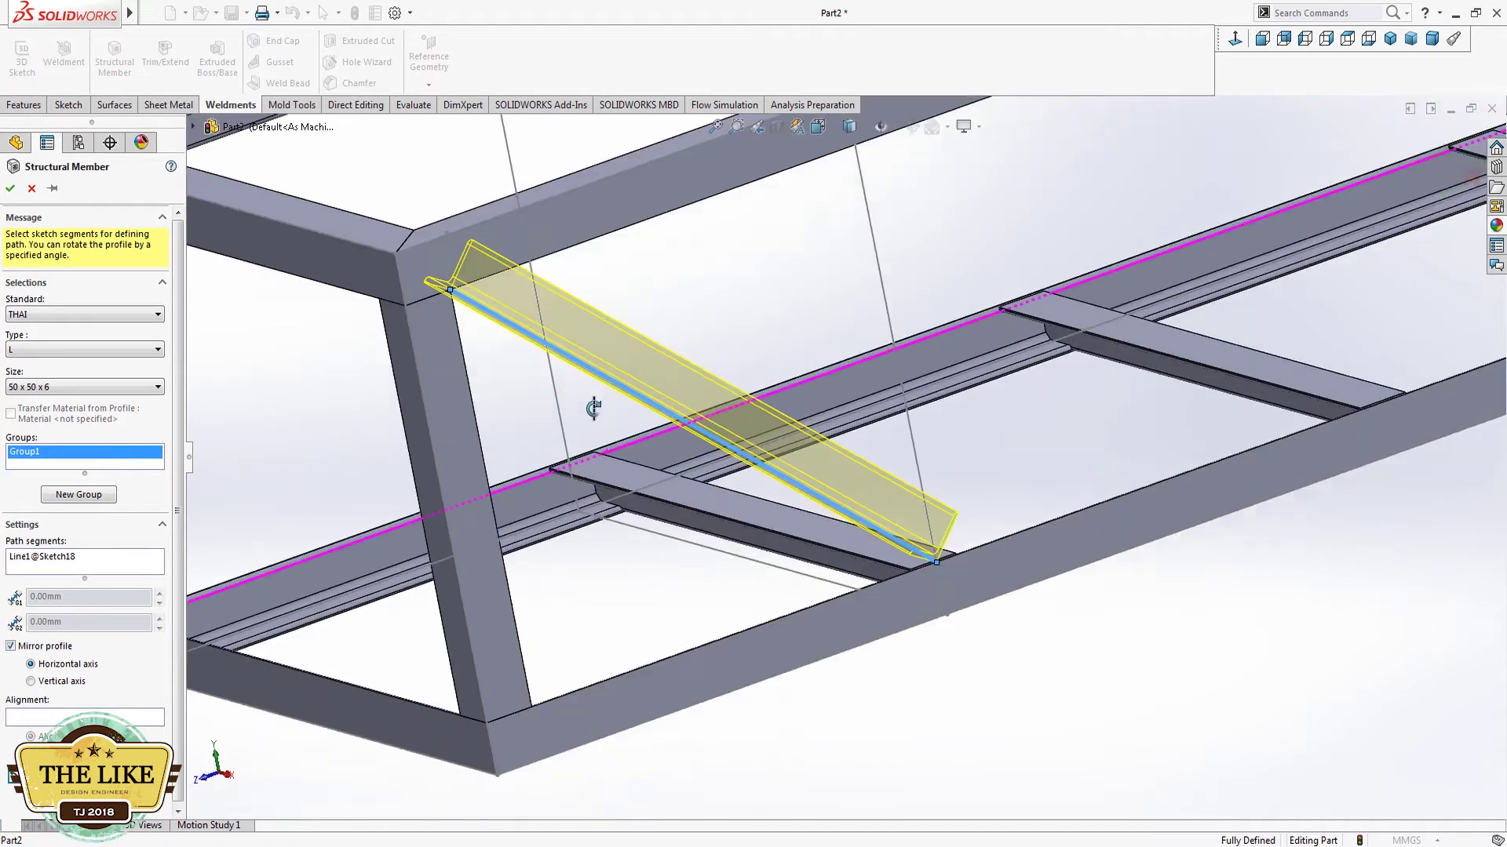
pyautogui.scroll(1, 586, 472)
pyautogui.scroll(3, 668, 473)
pyautogui.scroll(-4, 590, 424)
pyautogui.moveTo(590, 424)
pyautogui.mouseDown(button='middle')
pyautogui.moveTo(401, 222)
pyautogui.moveTo(299, 81)
pyautogui.moveTo(234, 181)
pyautogui.moveTo(532, 224)
pyautogui.moveTo(899, 660)
pyautogui.mouseUp(button='middle')
pyautogui.scroll(-3, 899, 660)
pyautogui.scroll(-2, 1025, 666)
pyautogui.keyDown('ctrl'); pyautogui.moveTo(1026, 608); pyautogui.dragTo(965, 615, button='middle'); pyautogui.keyUp('ctrl')
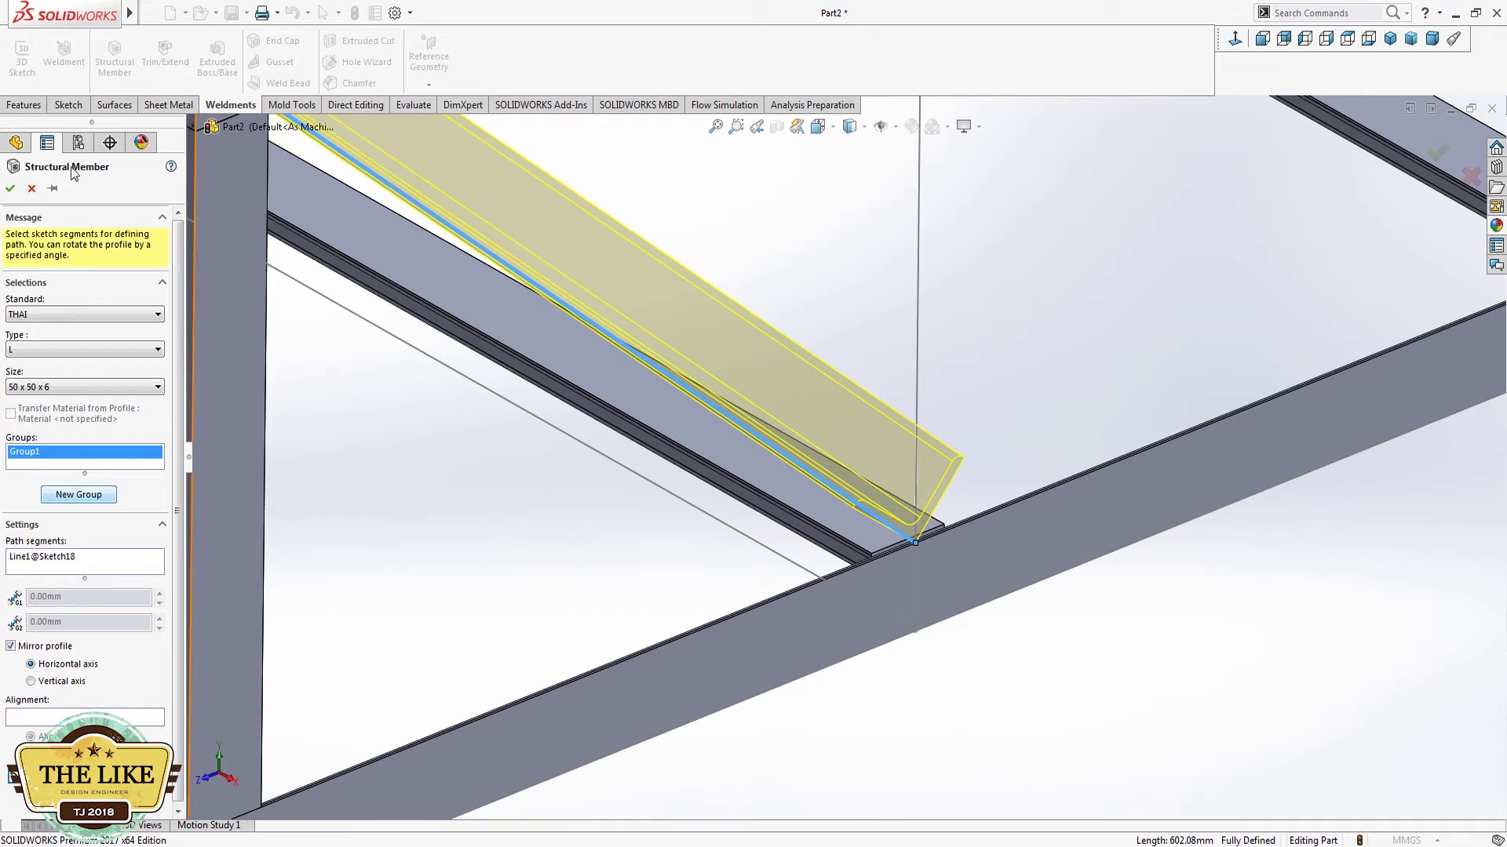
pyautogui.click(11, 189)
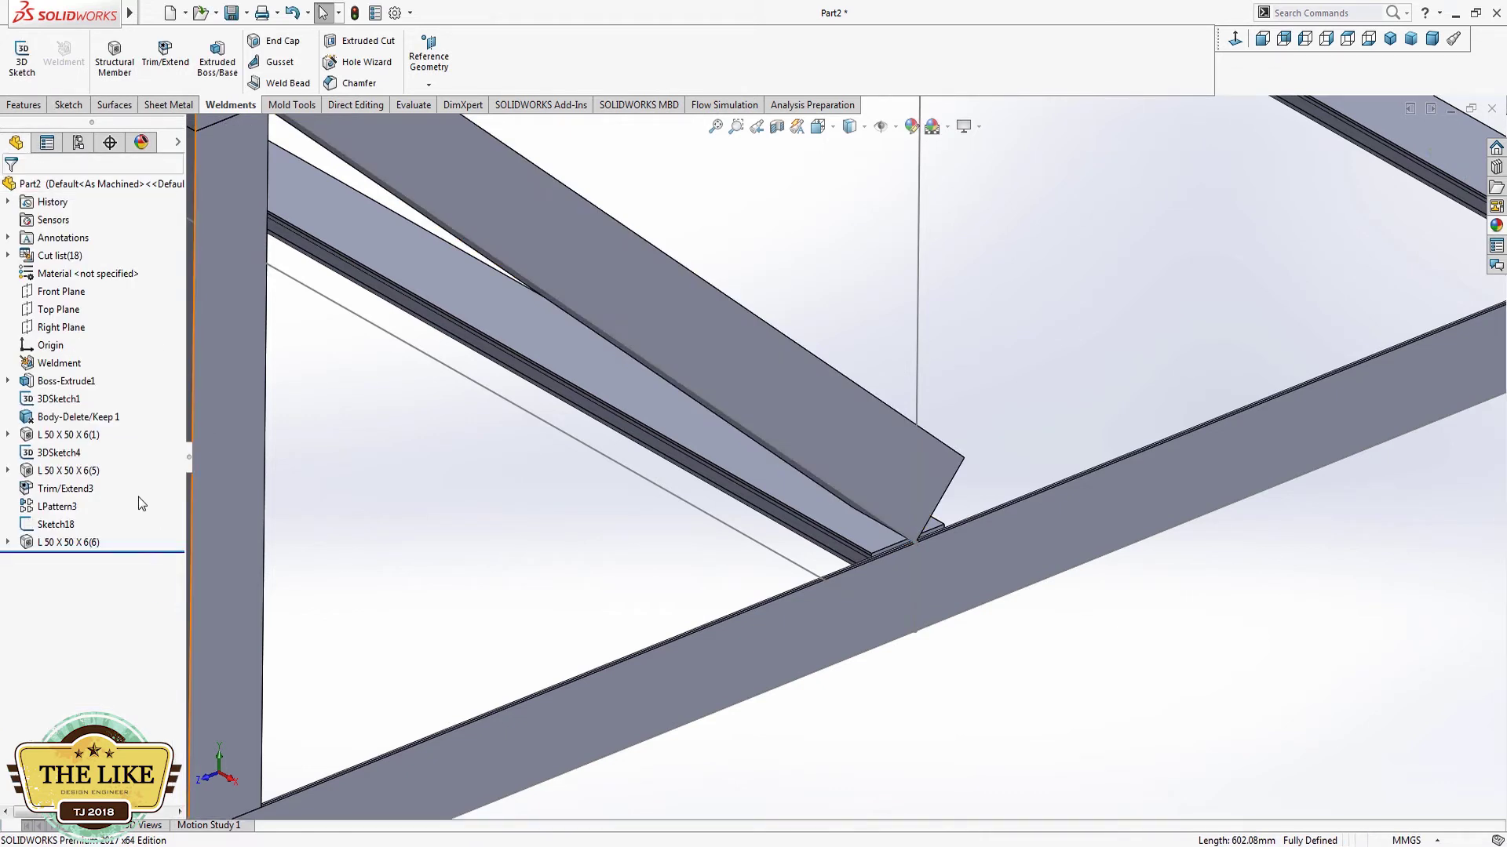
# Step: Edit Sketch18 and delete the coincident relation on the diagonal's lower end
pyautogui.click(56, 524)
pyautogui.click(65, 474)
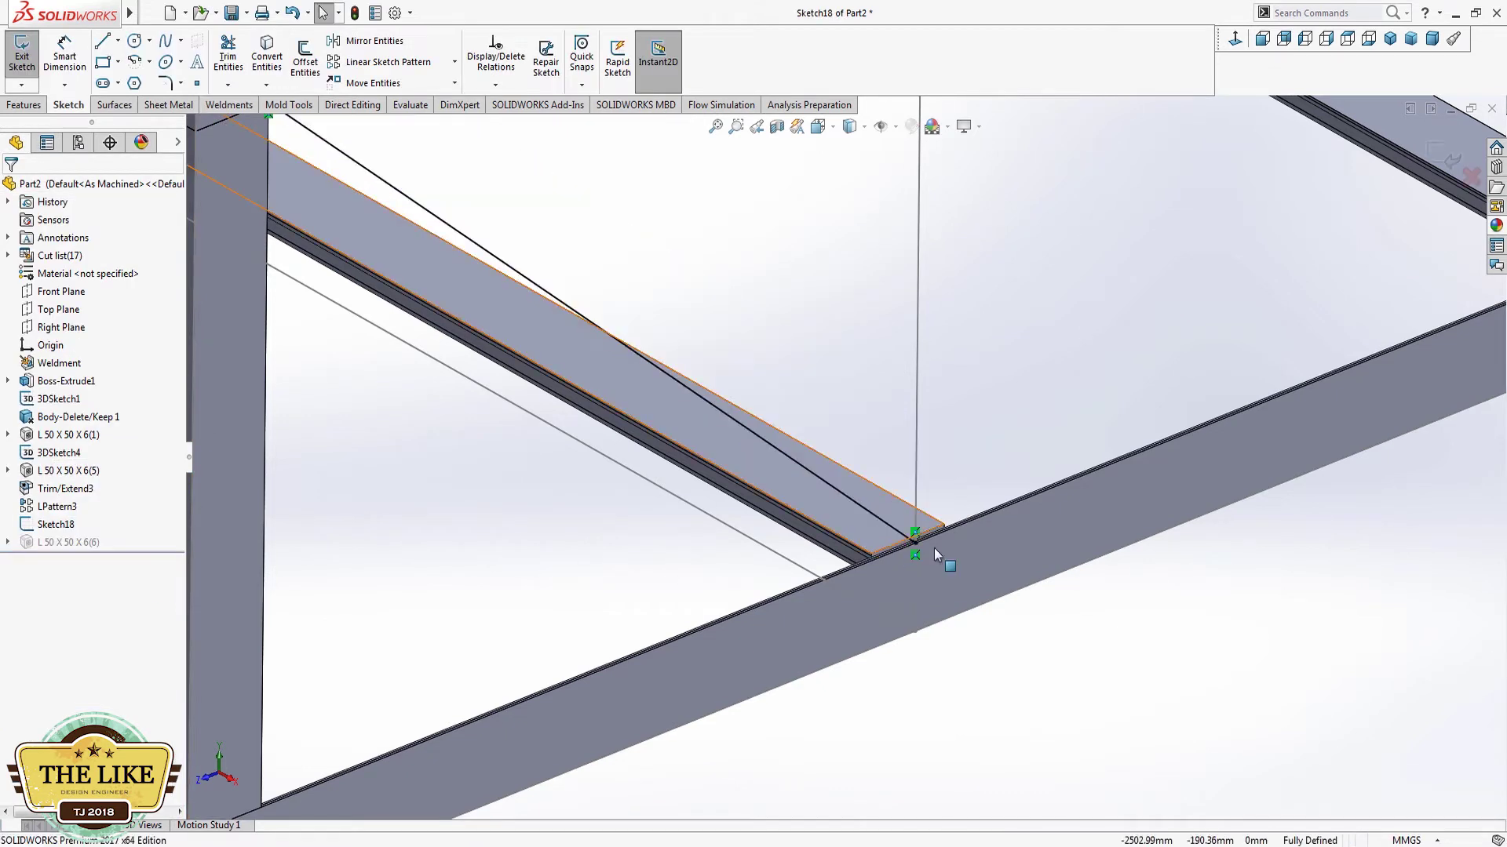
pyautogui.scroll(-2, 932, 548)
pyautogui.click(896, 542)
pyautogui.press('Delete')
# Step: Drag the diagonal's lower endpoint along the beam edge to the cross member's corner
pyautogui.scroll(-2, 897, 546)
pyautogui.scroll(-2, 856, 501)
pyautogui.moveTo(857, 501); pyautogui.dragTo(882, 508, button='middle')
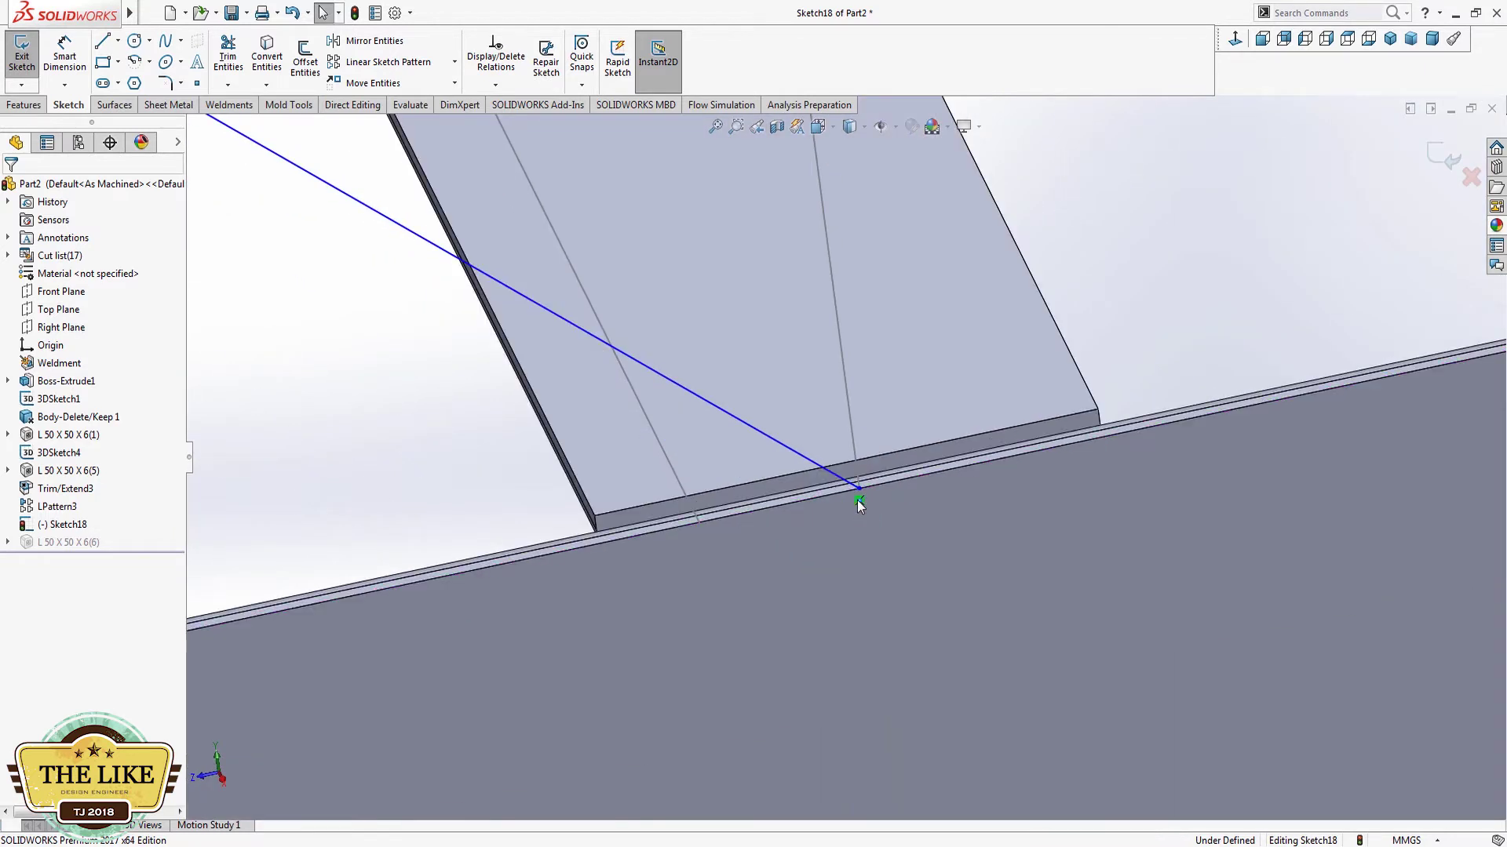
pyautogui.moveTo(859, 488); pyautogui.dragTo(737, 514)
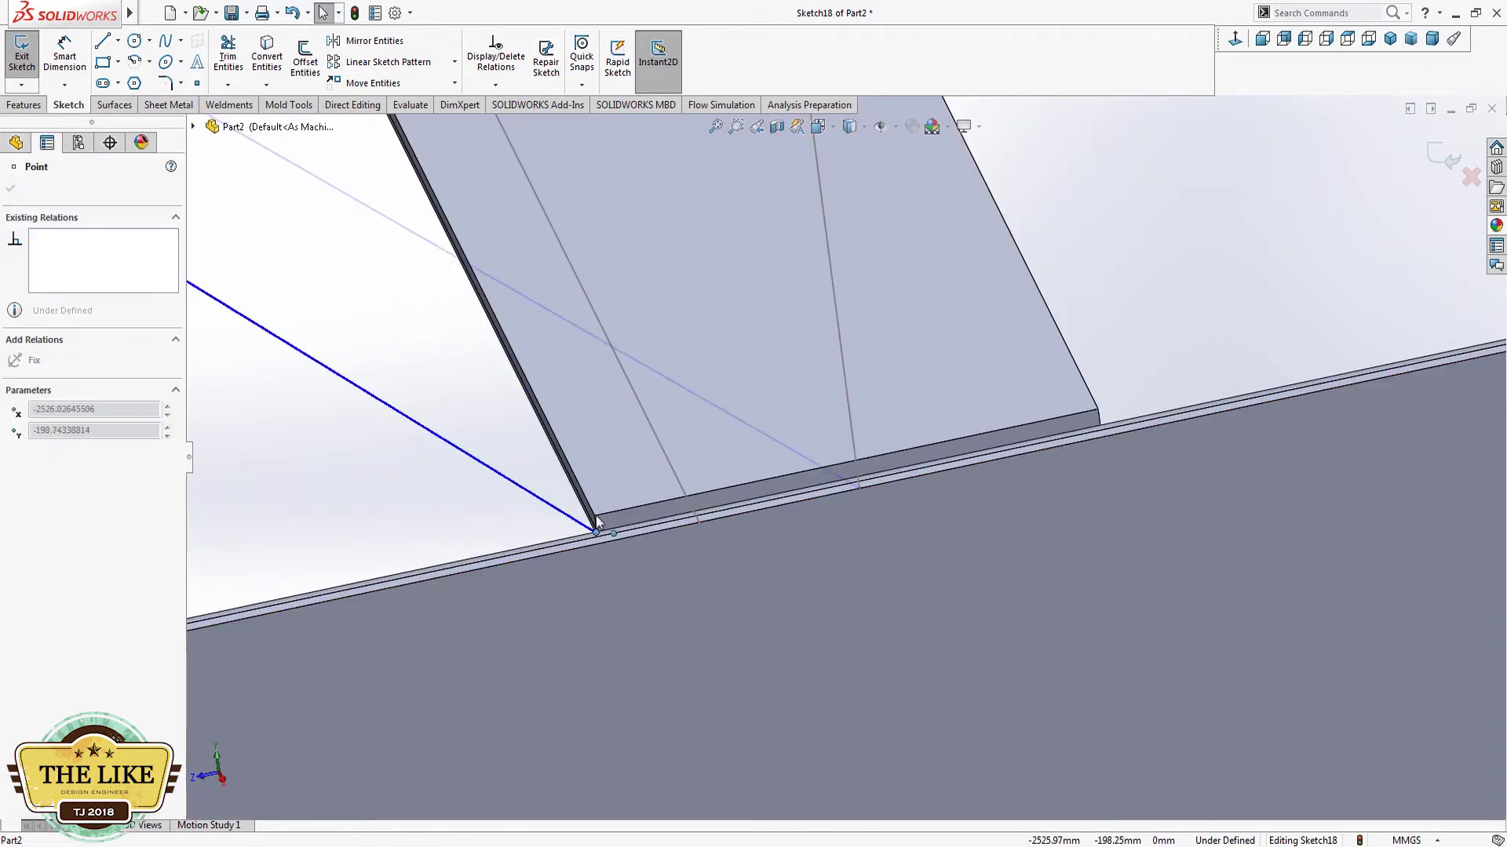
pyautogui.moveTo(616, 525); pyautogui.dragTo(857, 488)
pyautogui.moveTo(916, 618)
pyautogui.mouseDown(button='middle')
pyautogui.moveTo(792, 443)
pyautogui.moveTo(934, 481)
pyautogui.mouseUp(button='middle')
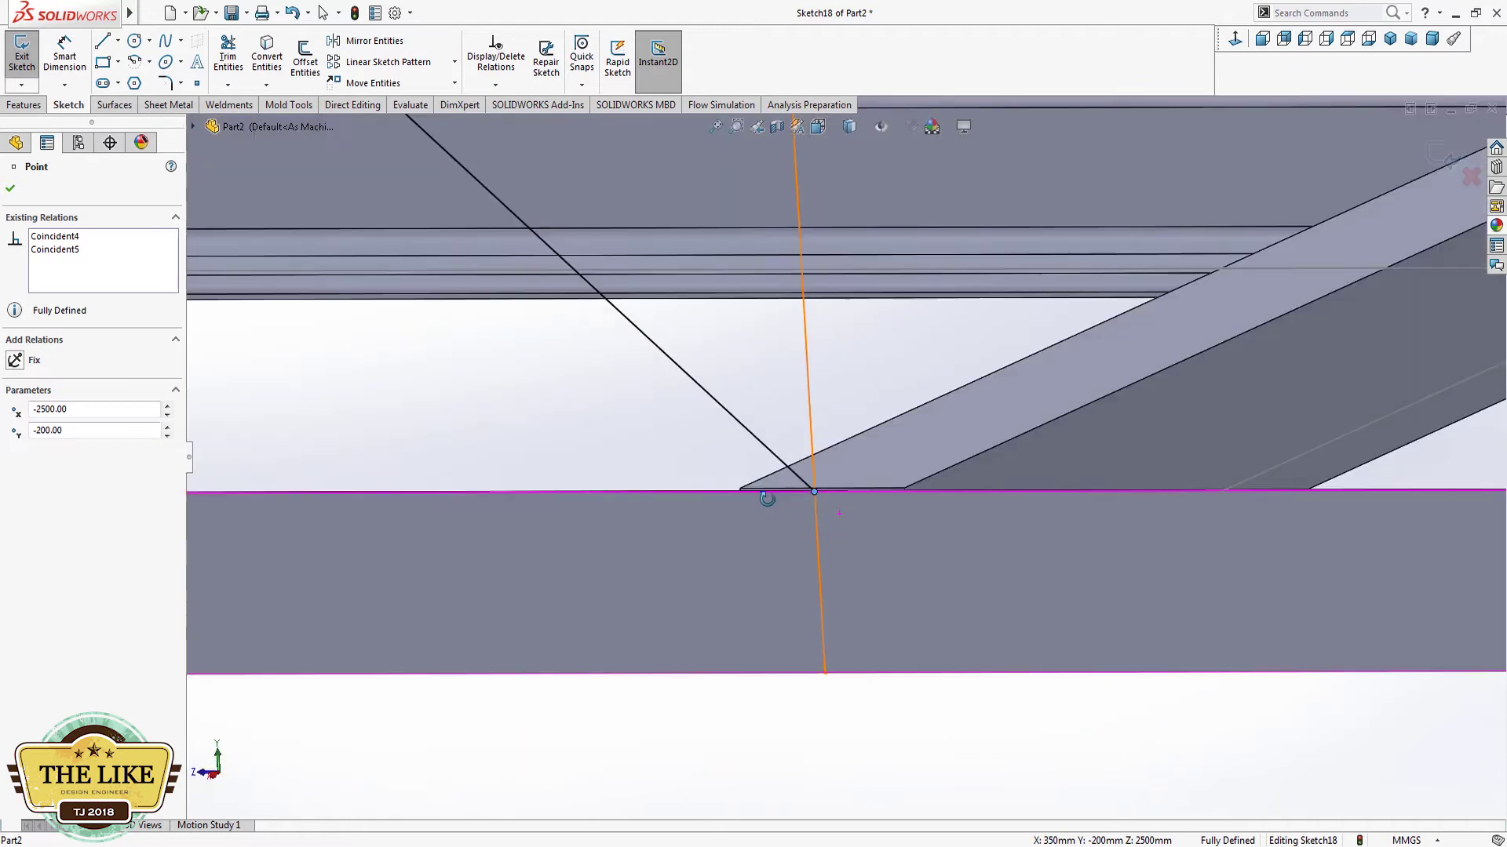
pyautogui.moveTo(928, 493); pyautogui.dragTo(920, 517)
pyautogui.click(919, 498)
pyautogui.press('Escape')
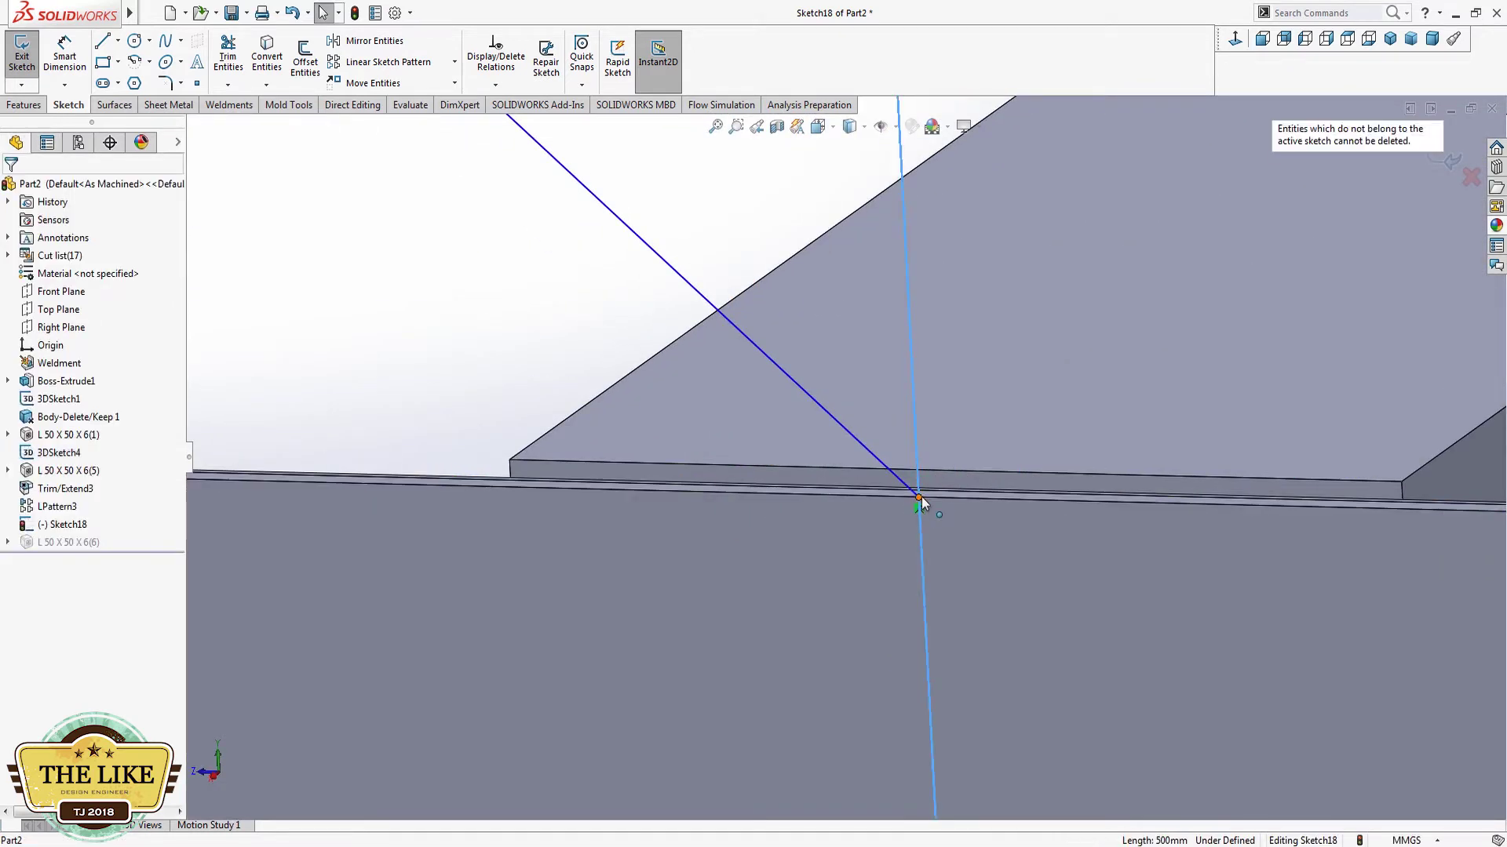
pyautogui.moveTo(920, 499); pyautogui.dragTo(515, 463)
pyautogui.scroll(-3, 515, 463)
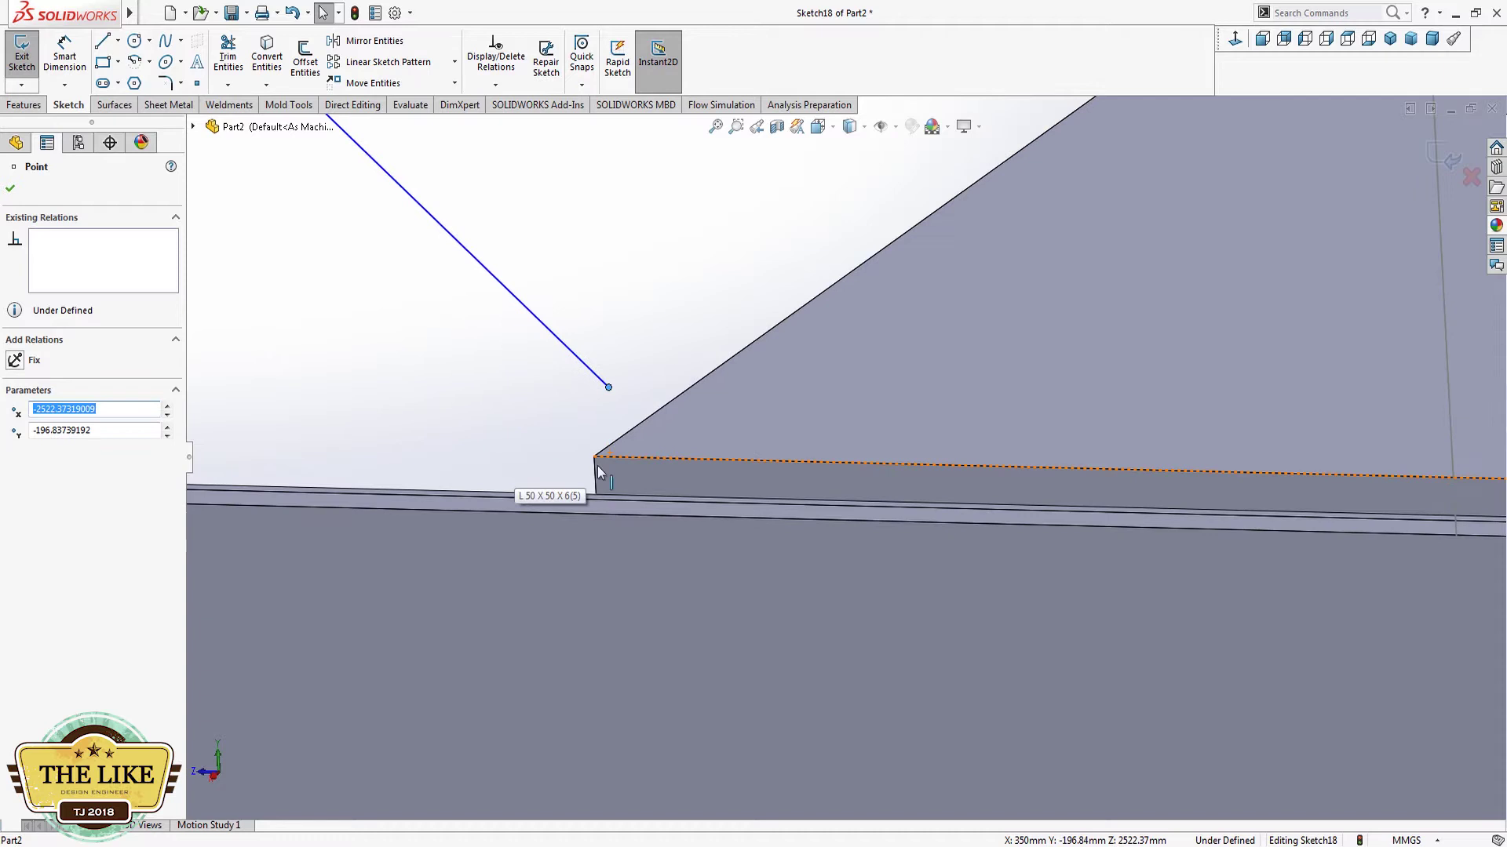
# Step: Make the endpoint coincident with the member's corner vertex and exit the sketch to rebuild the brace
pyautogui.keyDown('ctrl'); pyautogui.click(593, 459); pyautogui.keyUp('ctrl')
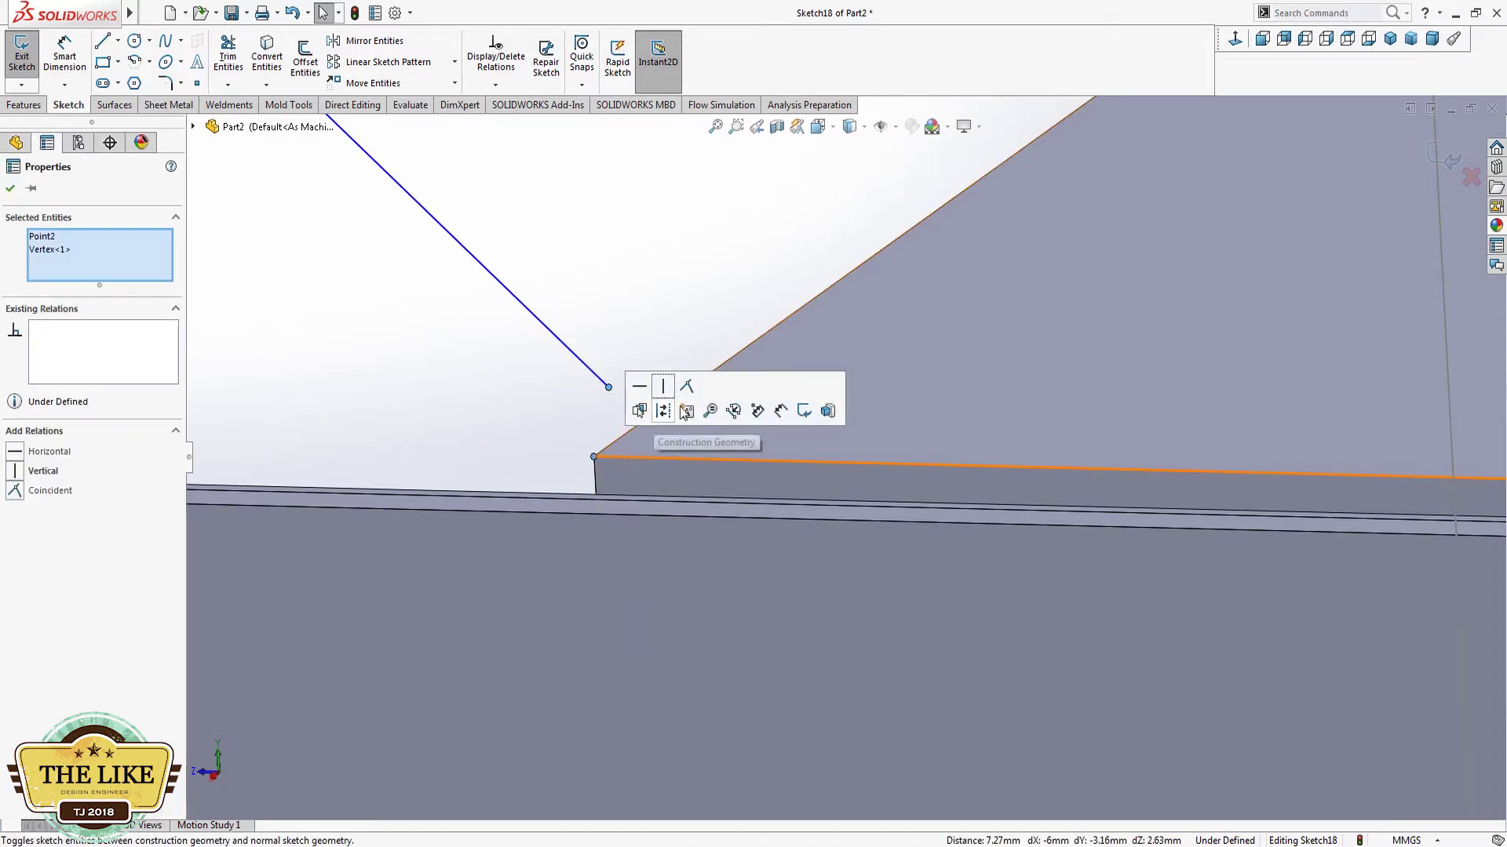
pyautogui.click(684, 405)
pyautogui.hotkey('ctrl', '8')
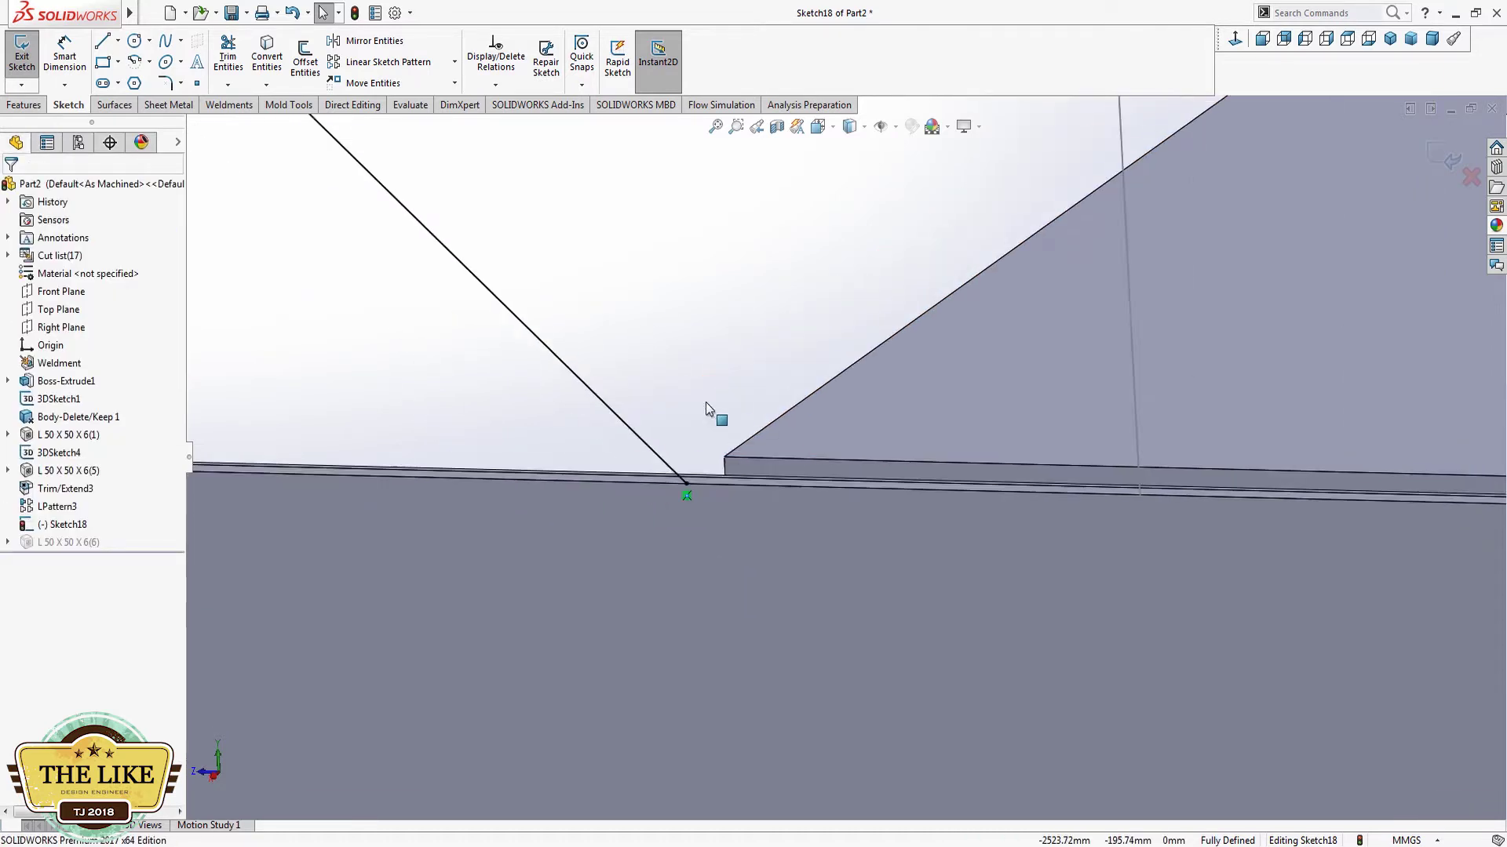
pyautogui.scroll(-3, 706, 487)
pyautogui.scroll(-4, 518, 565)
pyautogui.scroll(2, 633, 403)
pyautogui.scroll(2, 633, 403)
pyautogui.scroll(-2, 585, 274)
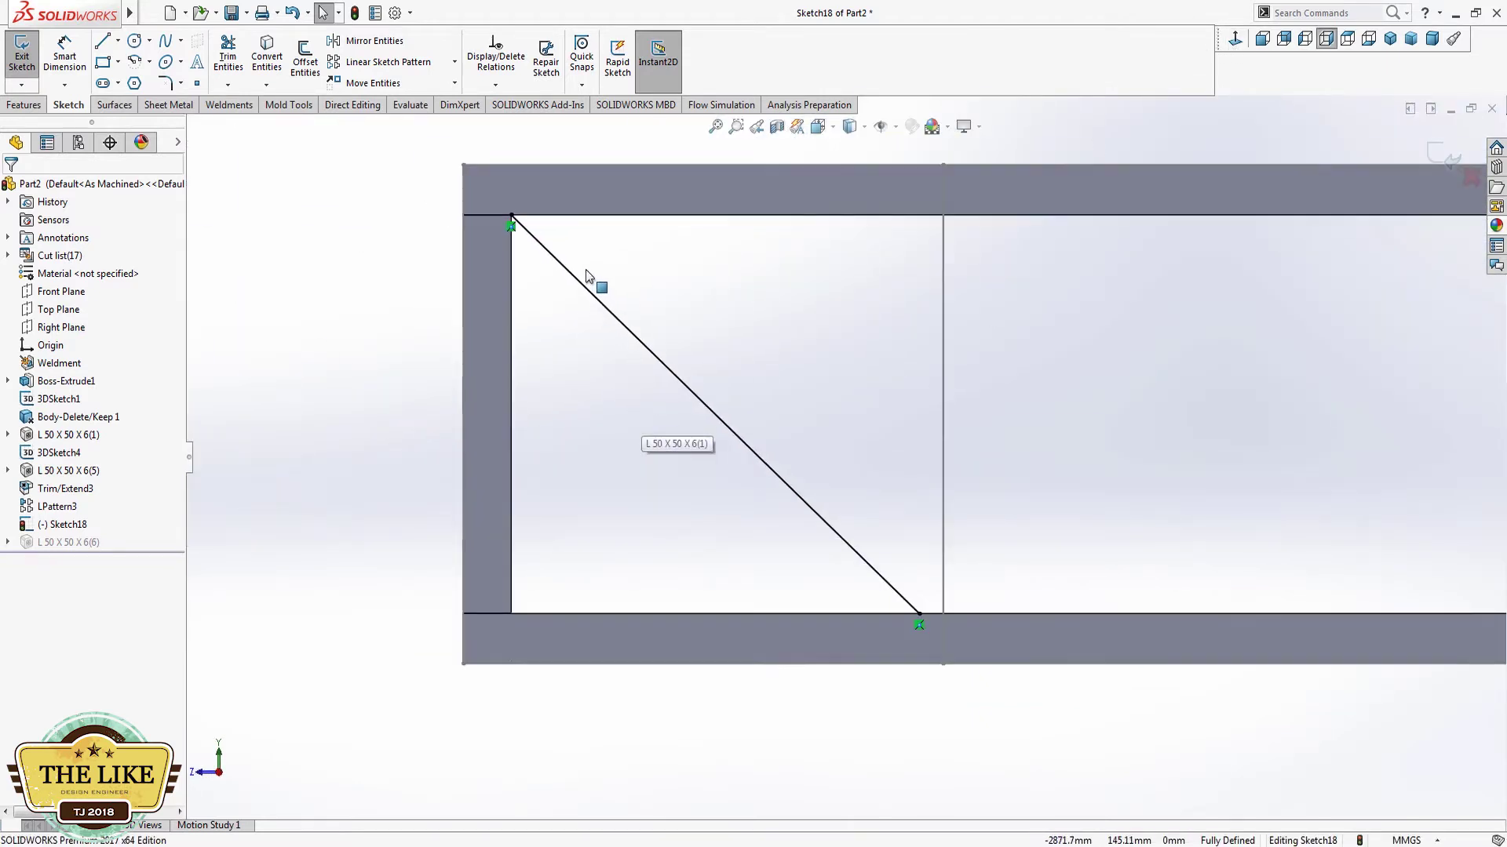
pyautogui.click(1435, 155)
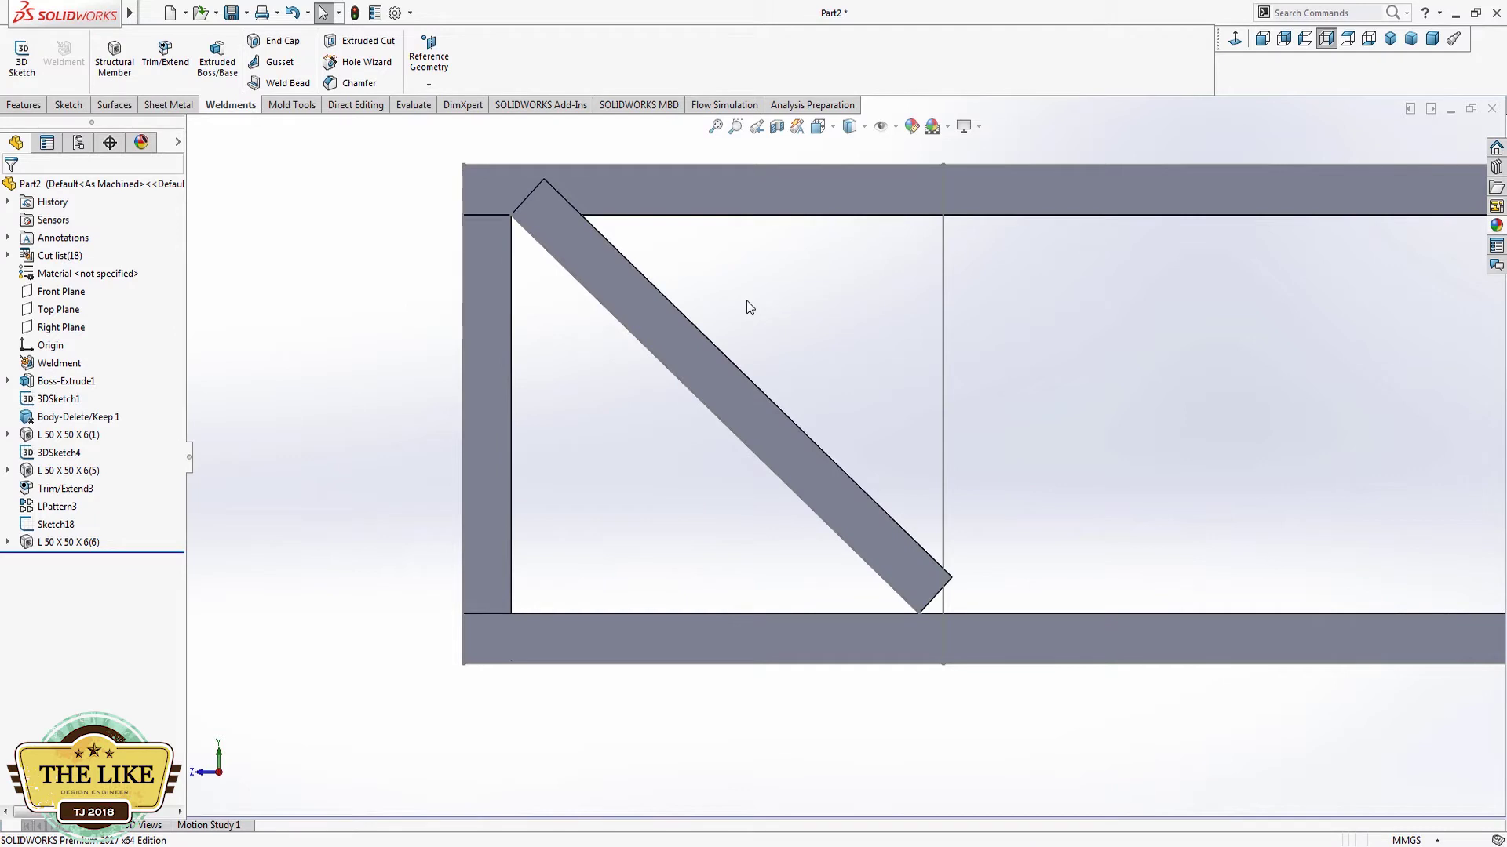
# Step: Start a trim with the diagonal brace as body to trim and End Trim corner type
pyautogui.click(68, 542)
pyautogui.click(76, 497)
pyautogui.press('Escape')
pyautogui.moveTo(896, 362)
pyautogui.mouseDown(button='middle')
pyautogui.moveTo(857, 437)
pyautogui.moveTo(832, 424)
pyautogui.mouseUp(button='middle')
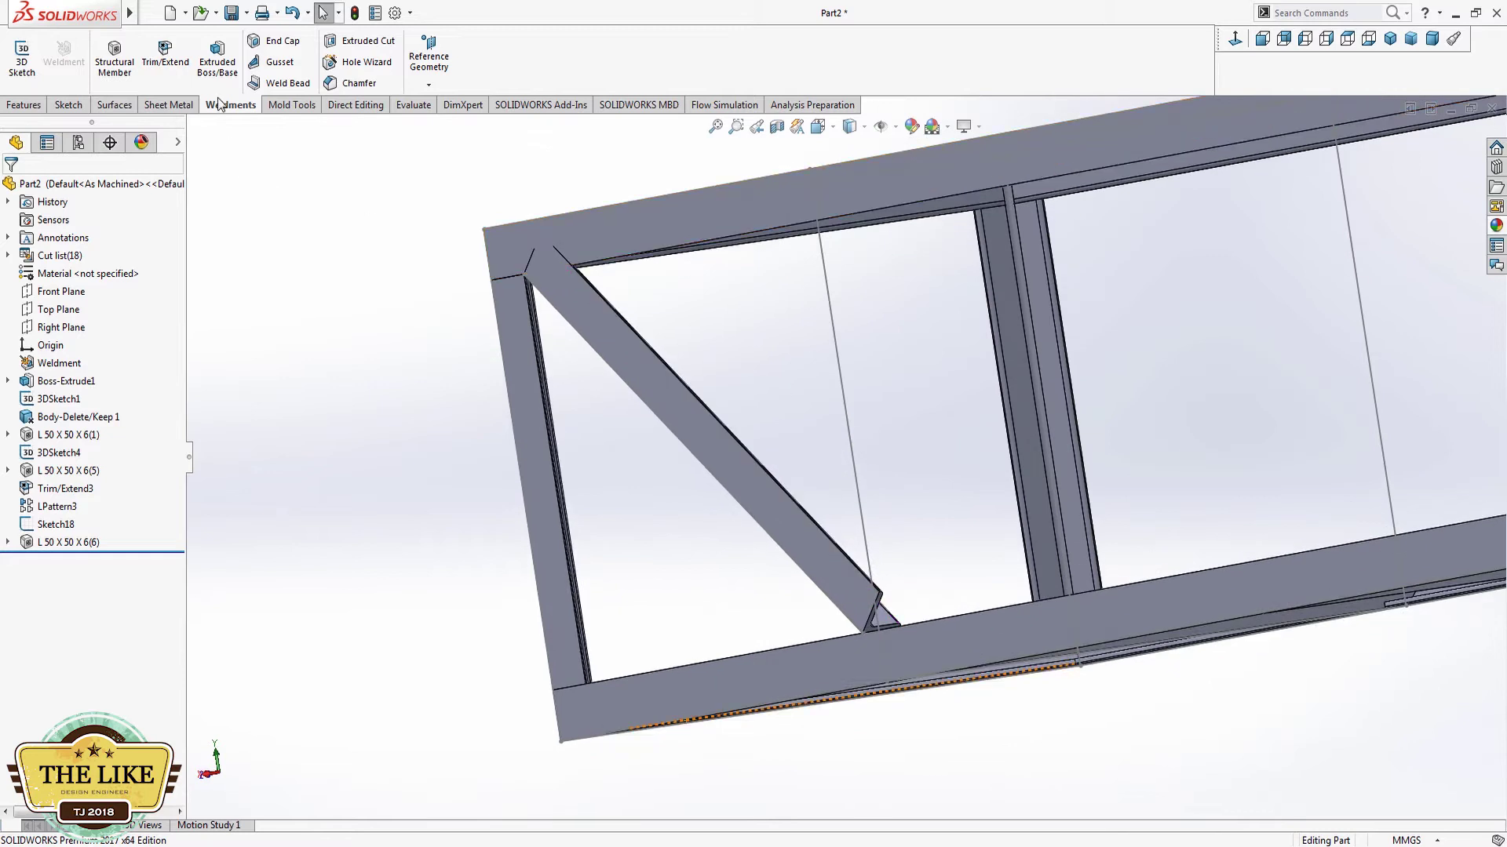
pyautogui.click(165, 52)
pyautogui.scroll(-3, 730, 562)
pyautogui.click(855, 532)
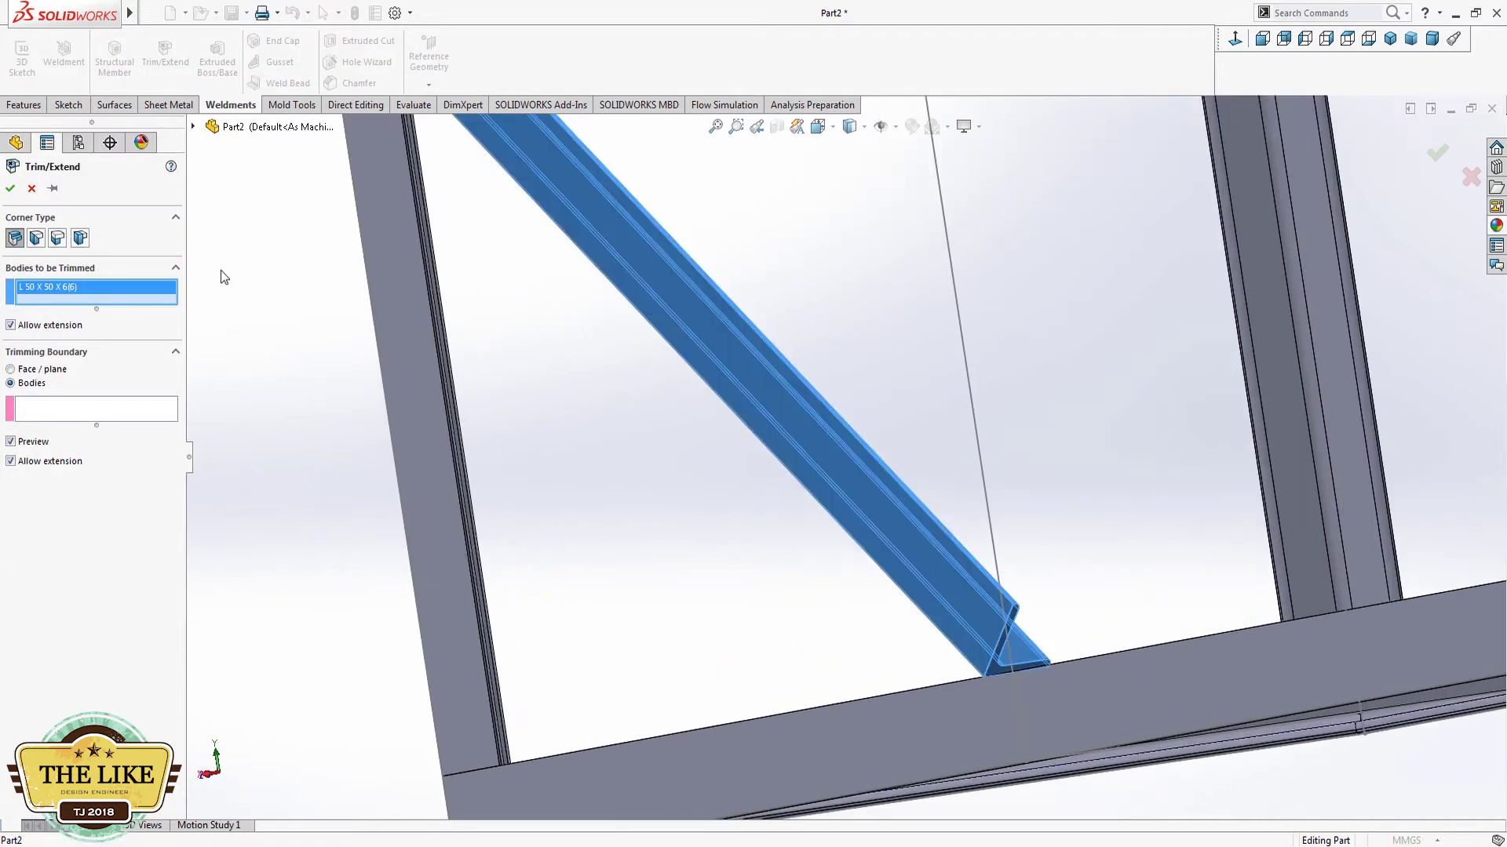
pyautogui.click(80, 239)
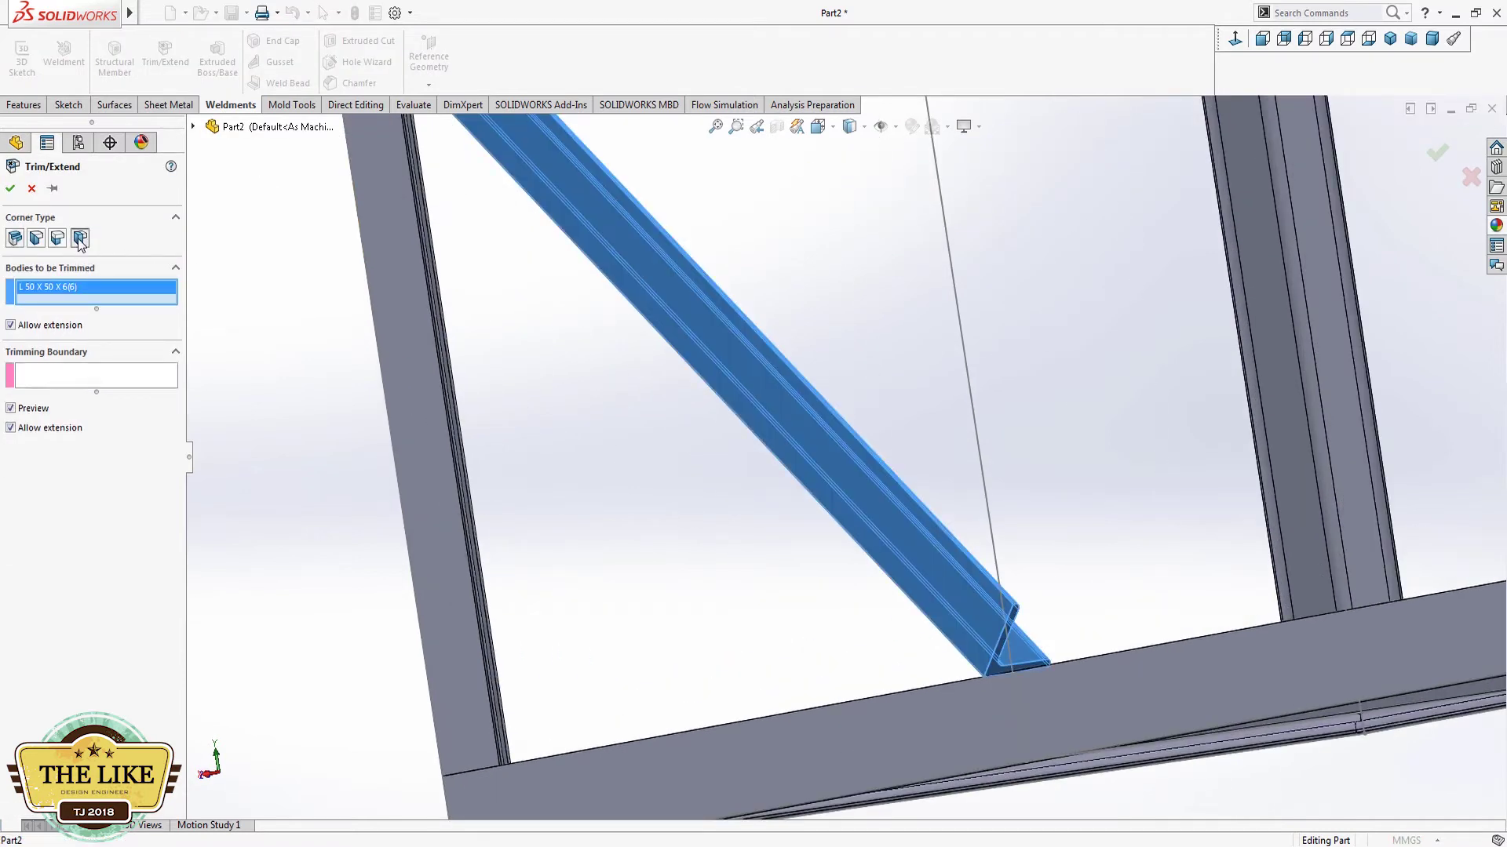
pyautogui.click(23, 241)
# Step: Trim the diagonal against the bottom and top members as boundaries (Trim/Extend4)
pyautogui.click(157, 409)
pyautogui.click(1095, 719)
pyautogui.moveTo(1095, 718)
pyautogui.mouseDown(button='middle')
pyautogui.moveTo(953, 734)
pyautogui.moveTo(633, 260)
pyautogui.moveTo(657, 313)
pyautogui.moveTo(309, 379)
pyautogui.mouseUp(button='middle')
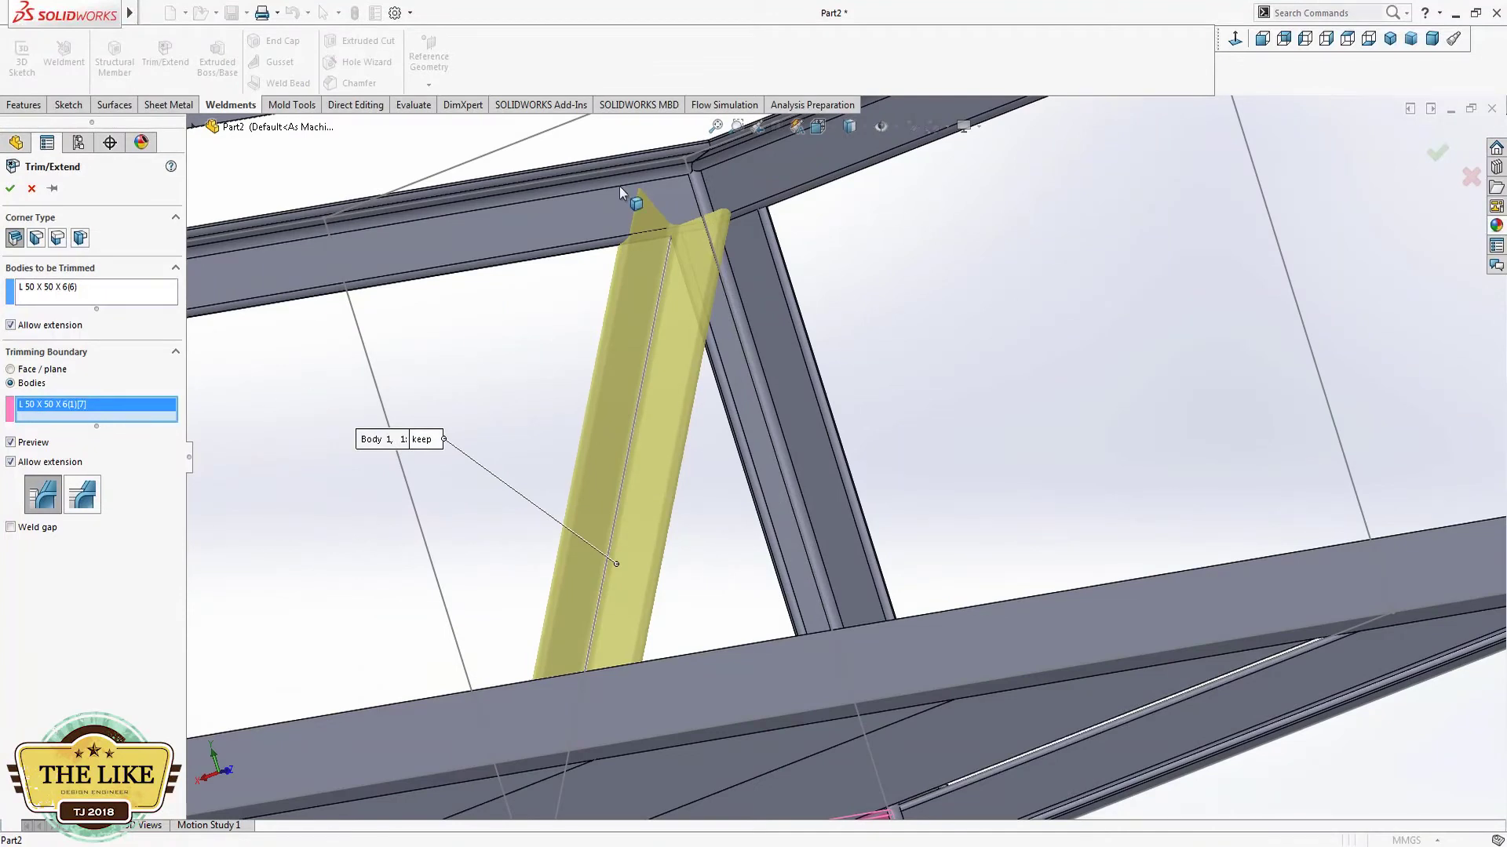
pyautogui.click(576, 229)
pyautogui.scroll(5, 546, 272)
pyautogui.moveTo(783, 394)
pyautogui.mouseDown(button='middle')
pyautogui.moveTo(934, 534)
pyautogui.moveTo(911, 560)
pyautogui.mouseUp(button='middle')
pyautogui.scroll(-3, 476, 436)
pyautogui.scroll(-3, 507, 420)
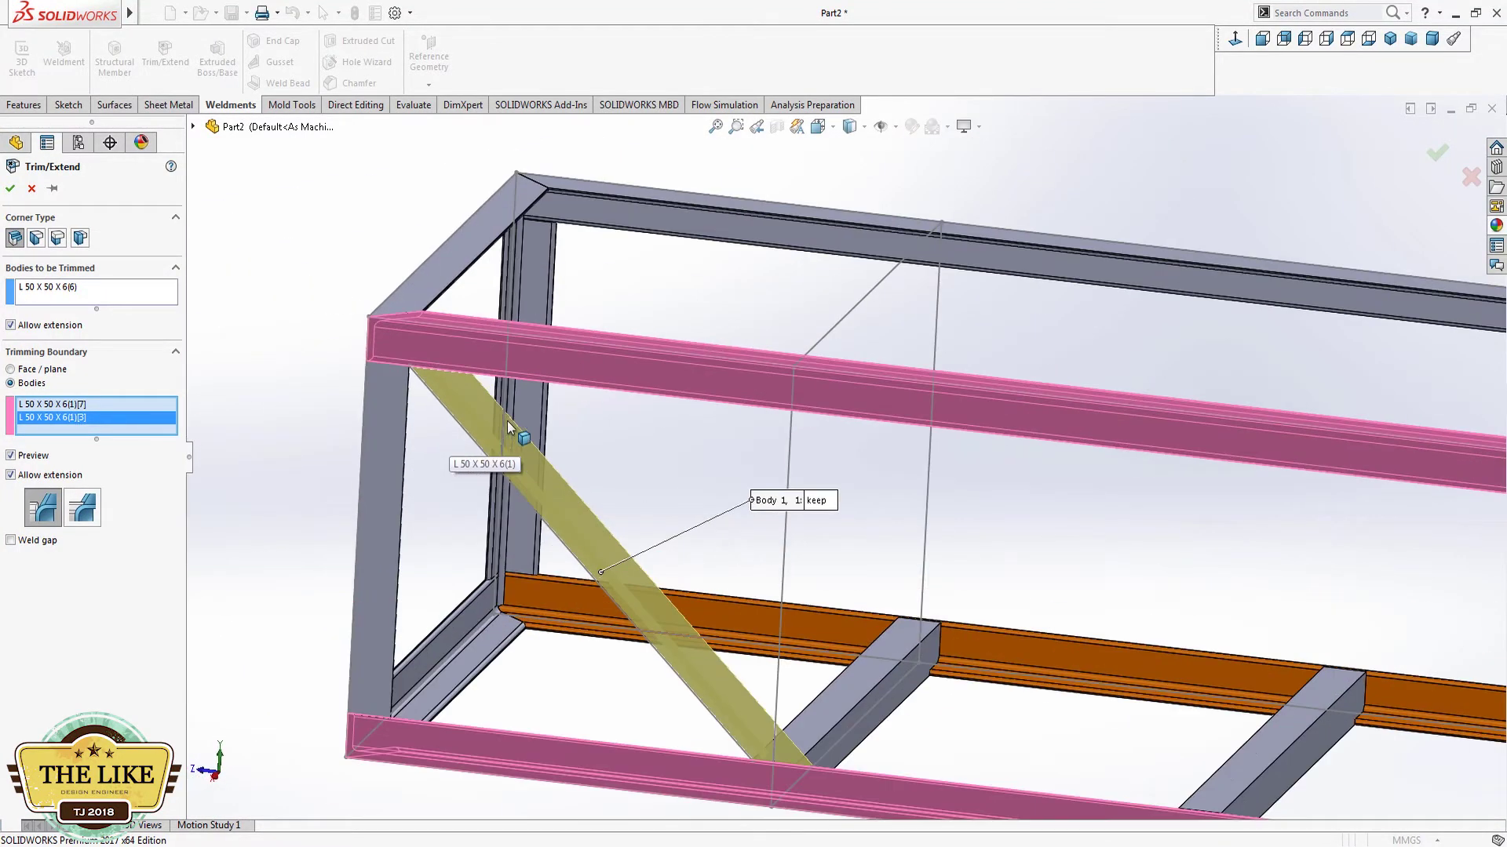
pyautogui.click(11, 190)
pyautogui.scroll(5, 443, 332)
pyautogui.moveTo(443, 332)
pyautogui.mouseDown(button='middle')
pyautogui.moveTo(849, 520)
pyautogui.moveTo(965, 492)
pyautogui.mouseUp(button='middle')
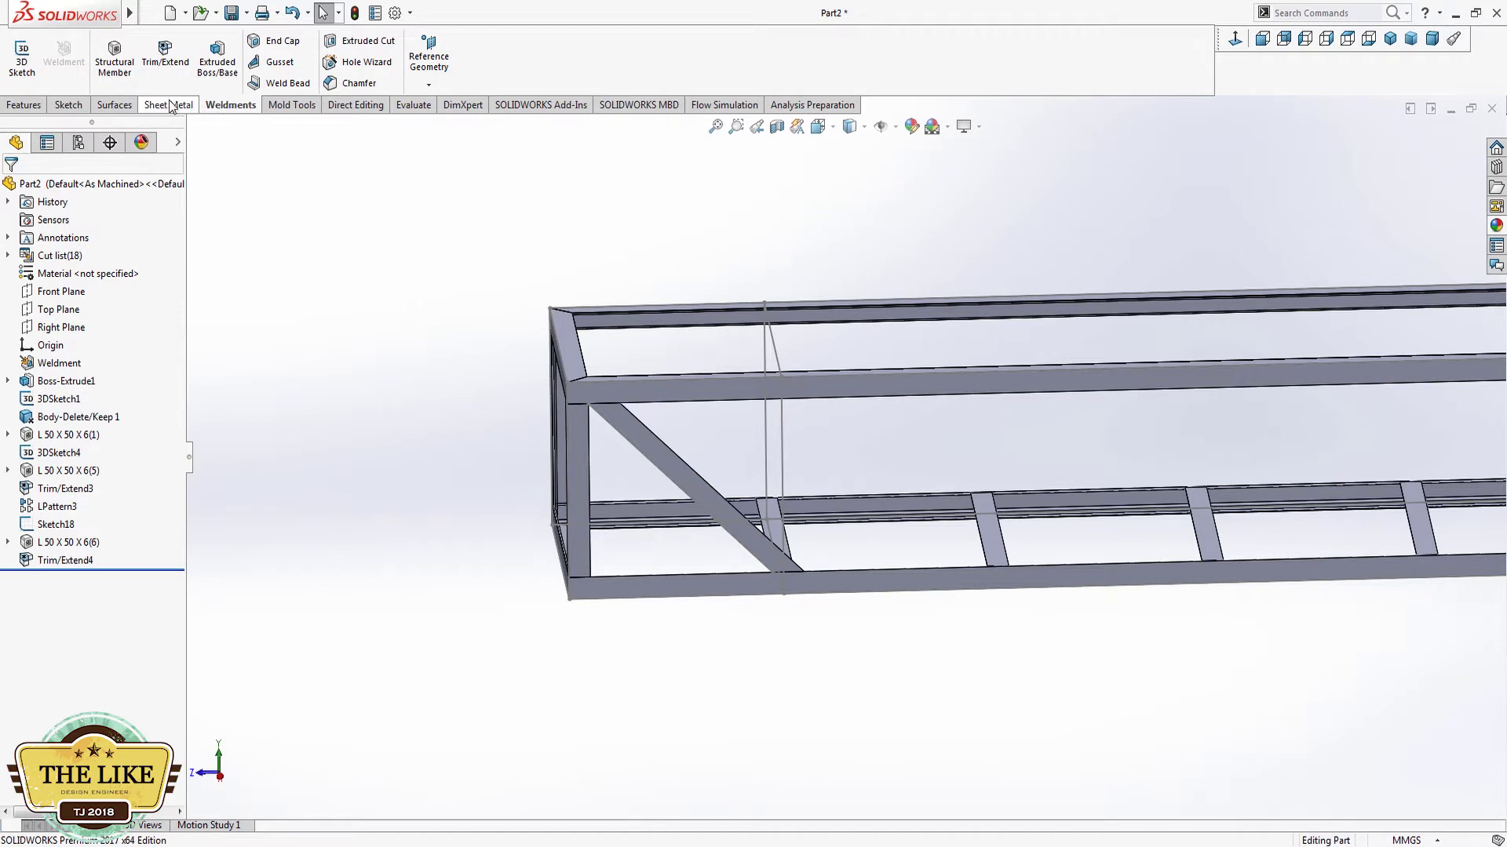
# Step: Start a linear pattern along the rail edge with 500 mm spacing
pyautogui.click(24, 105)
pyautogui.click(474, 61)
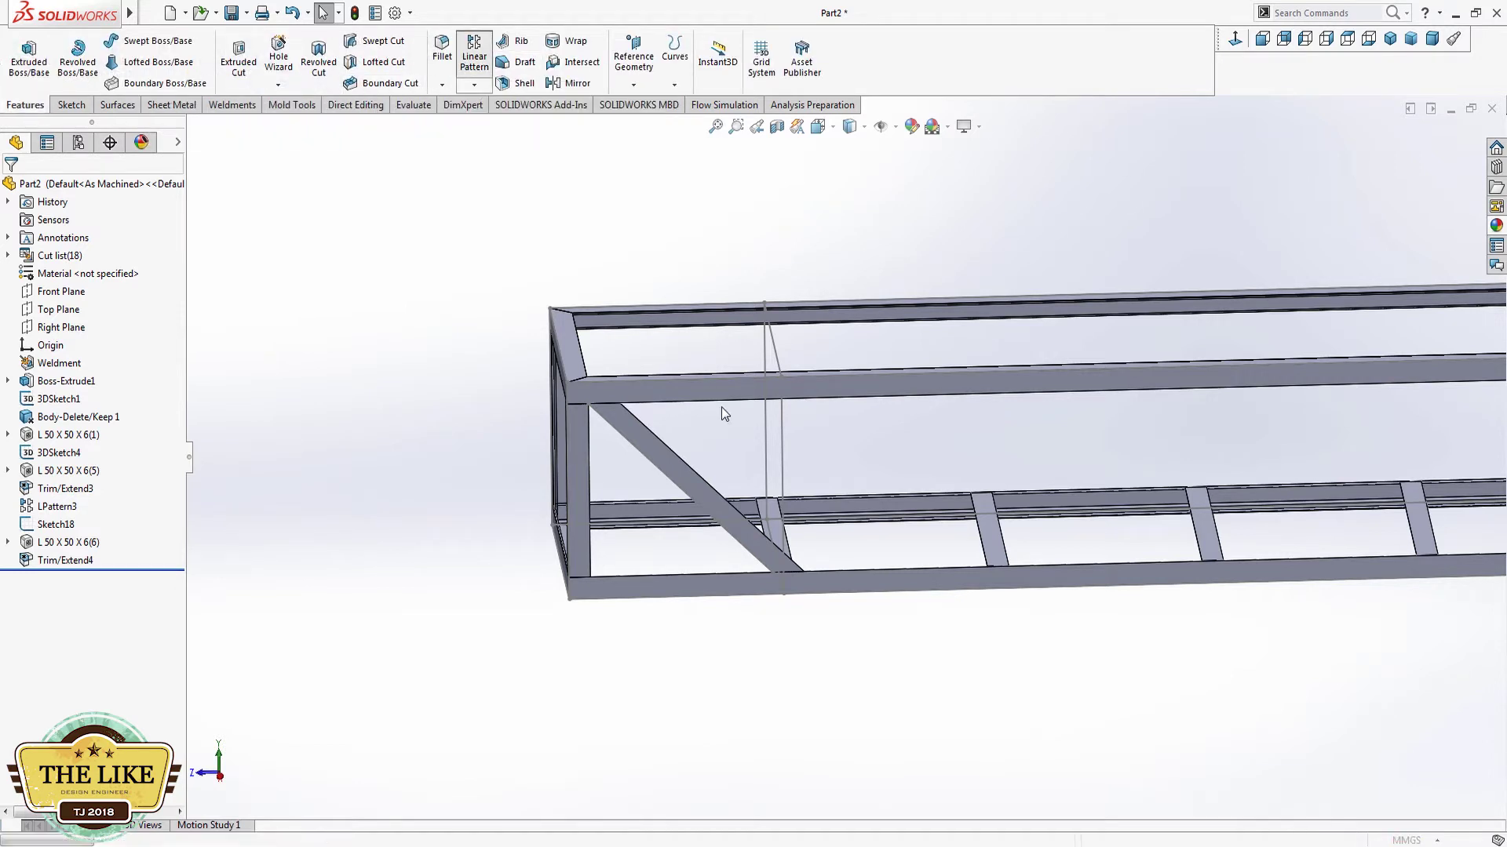
pyautogui.scroll(-2, 849, 532)
pyautogui.click(849, 532)
pyautogui.scroll(2, 849, 532)
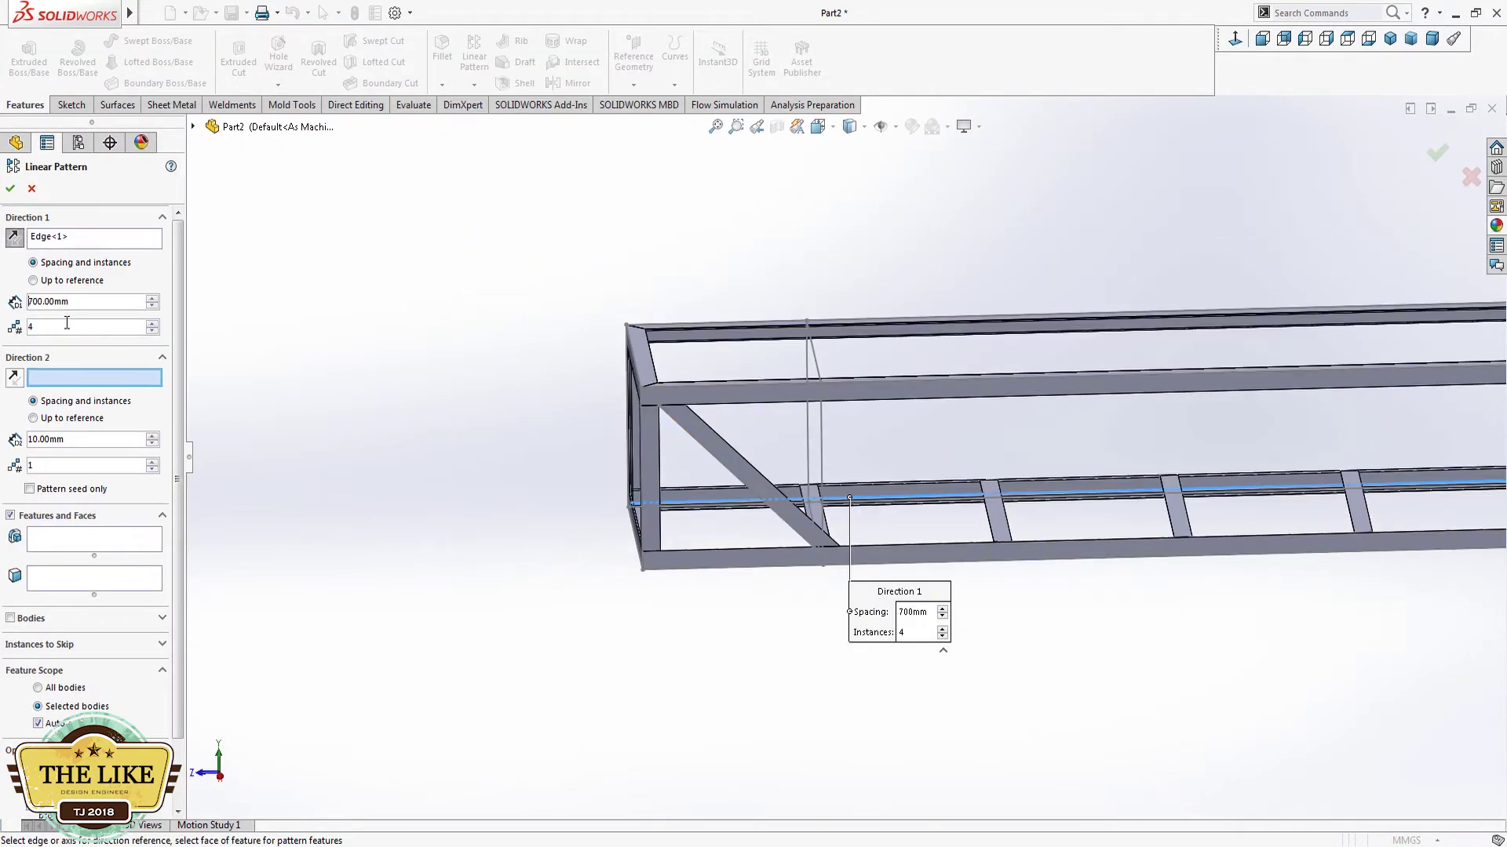
pyautogui.write('500')
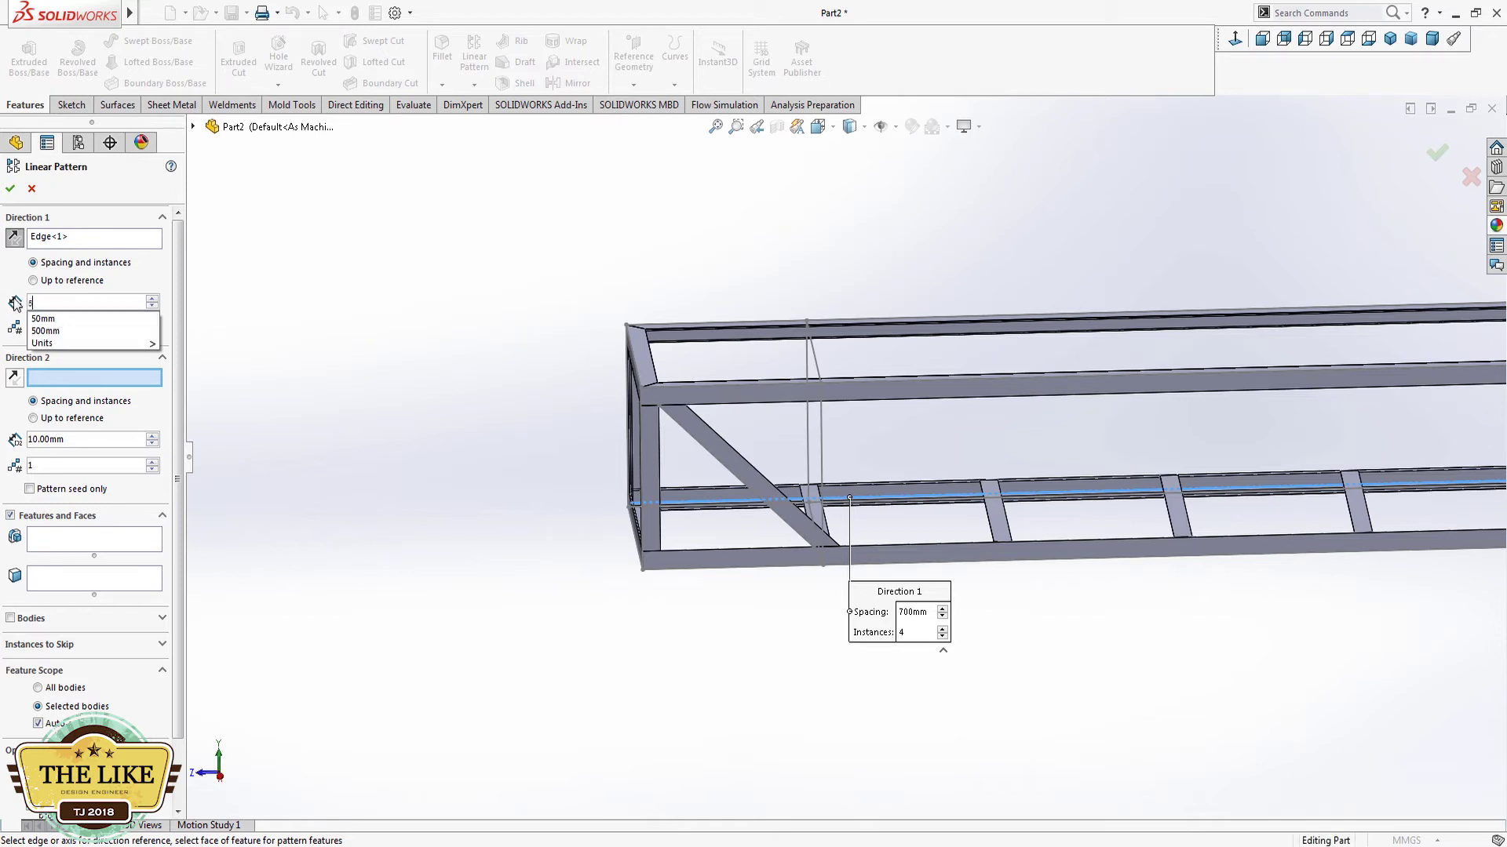
pyautogui.press('Return')
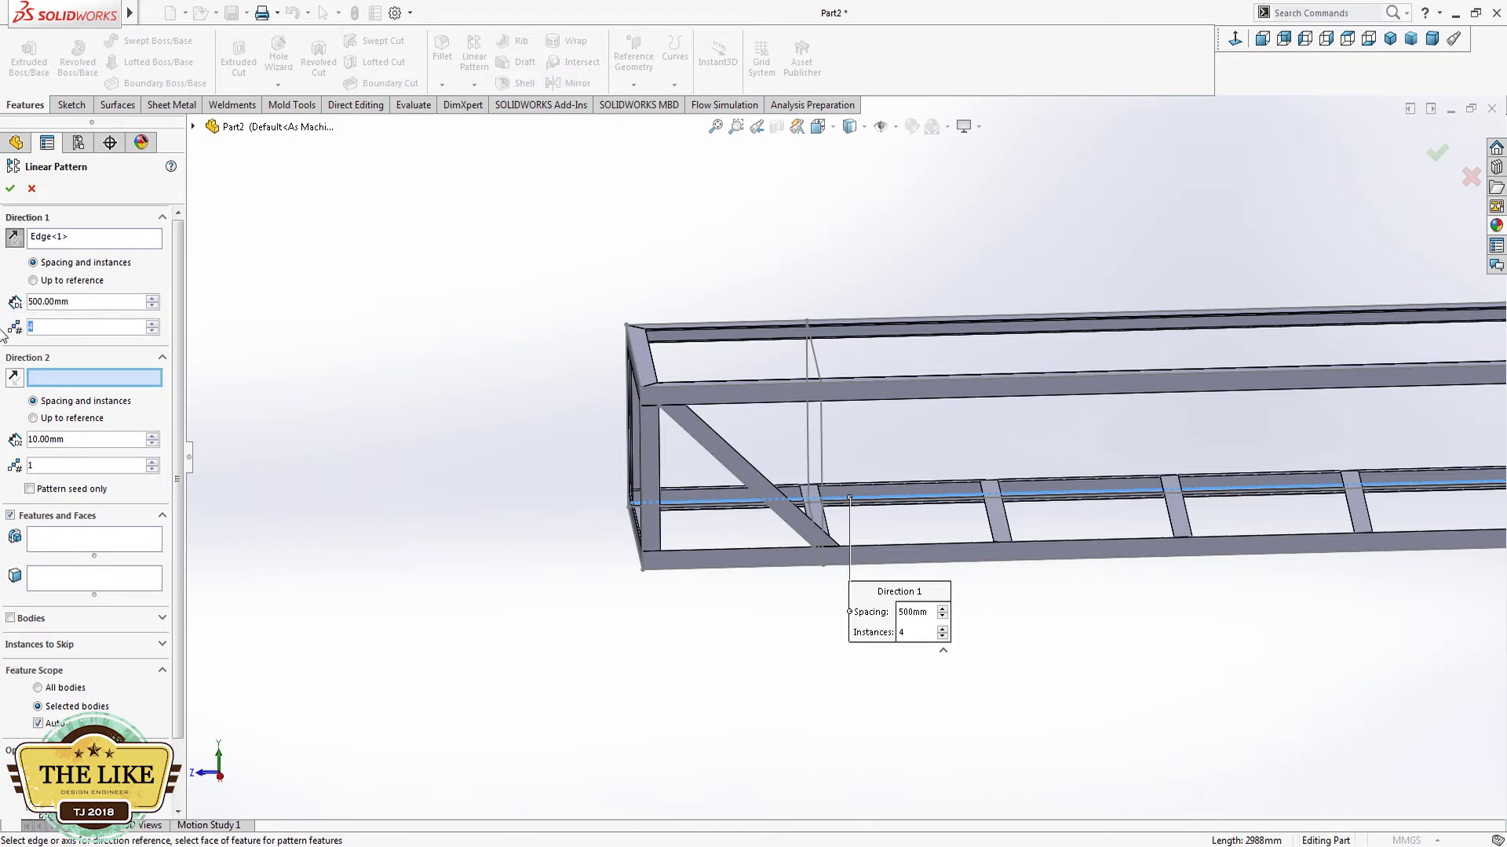
# Step: Pattern the Trim/Extend4 diagonal brace body with 5 instances
pyautogui.click(35, 618)
pyautogui.click(716, 442)
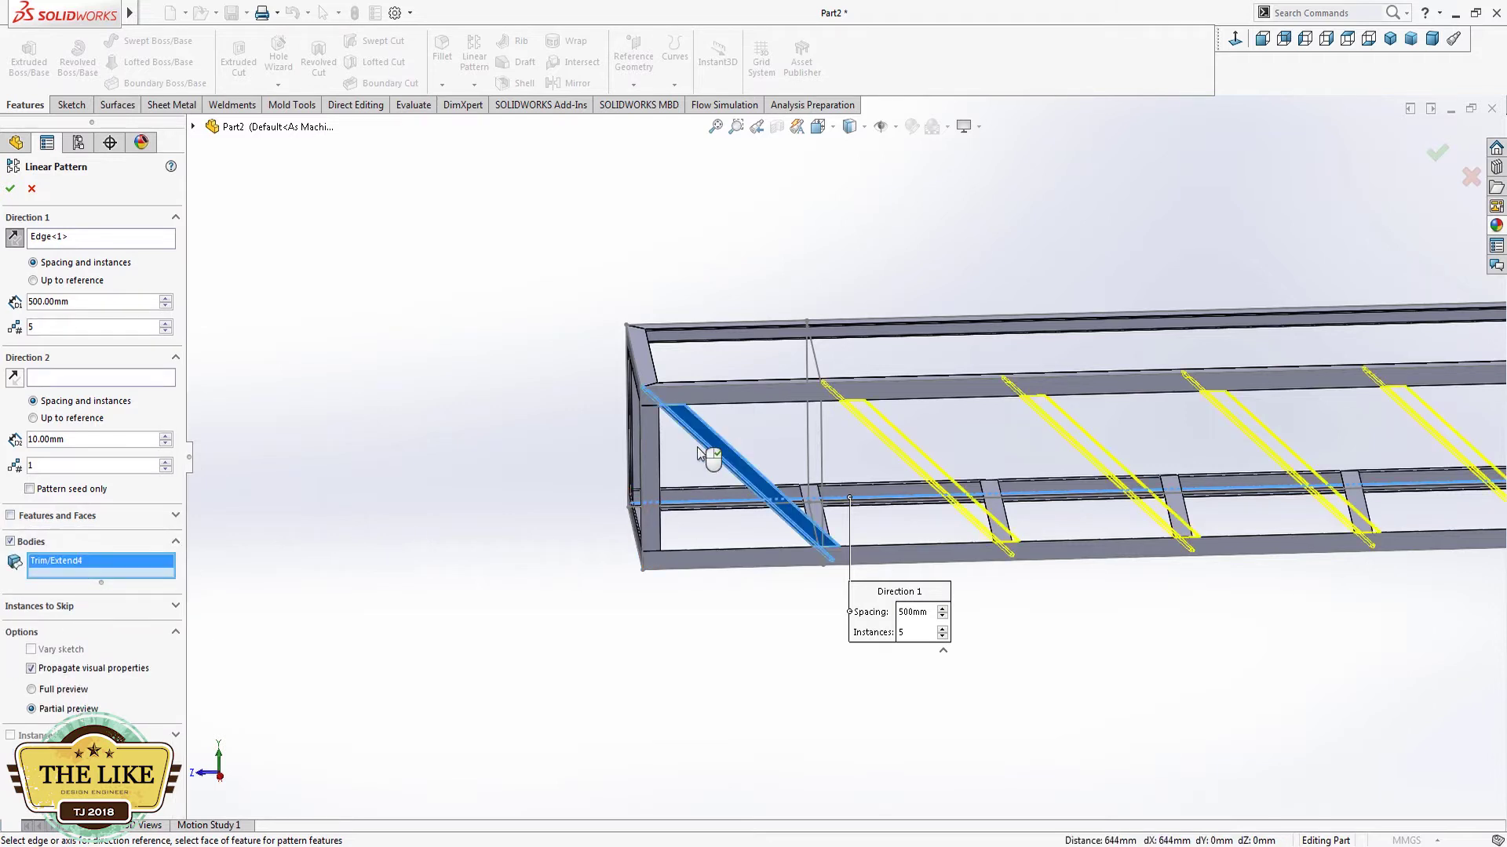
pyautogui.scroll(3, 1137, 412)
pyautogui.scroll(-3, 1072, 530)
pyautogui.moveTo(1072, 530)
pyautogui.mouseDown(button='middle')
pyautogui.moveTo(1016, 449)
pyautogui.moveTo(1046, 460)
pyautogui.moveTo(1041, 510)
pyautogui.mouseUp(button='middle')
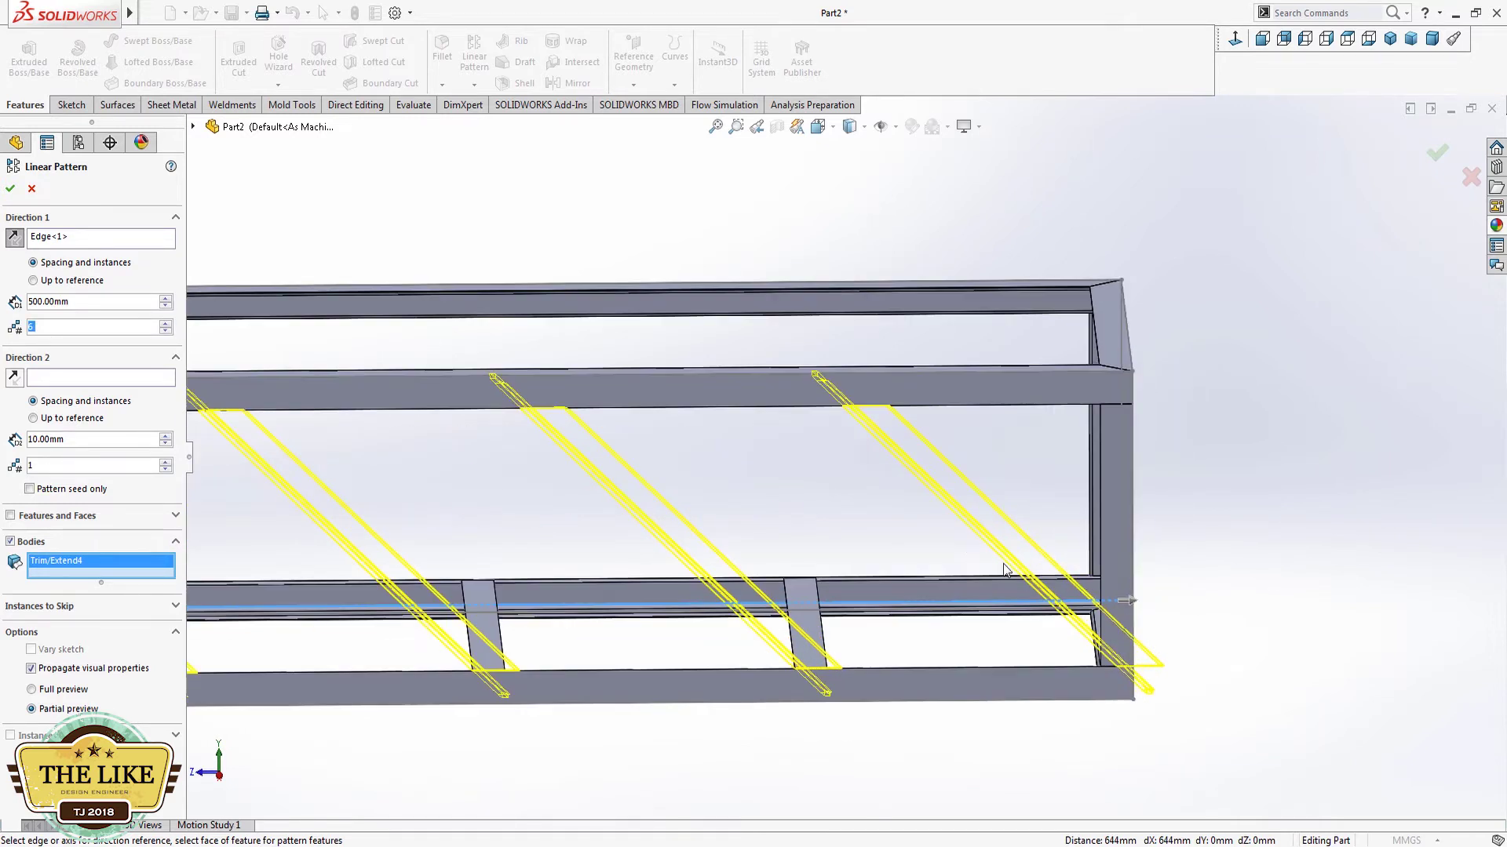
pyautogui.scroll(2, 229, 339)
pyautogui.click(167, 331)
pyautogui.moveTo(643, 488)
pyautogui.mouseDown(button='middle')
pyautogui.moveTo(646, 446)
pyautogui.moveTo(689, 444)
pyautogui.moveTo(912, 510)
pyautogui.mouseUp(button='middle')
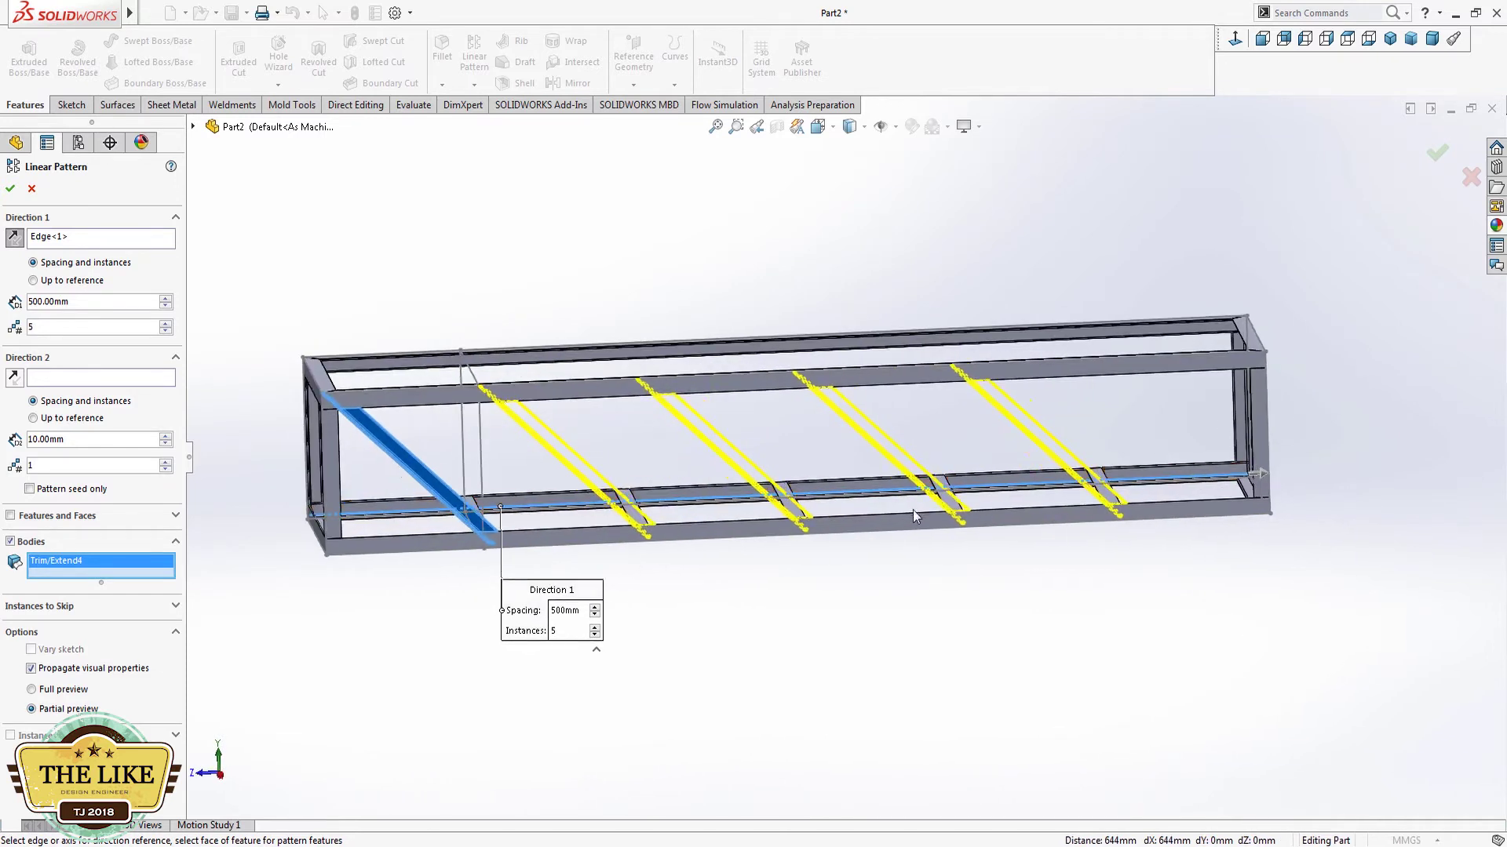
pyautogui.scroll(-3, 1123, 445)
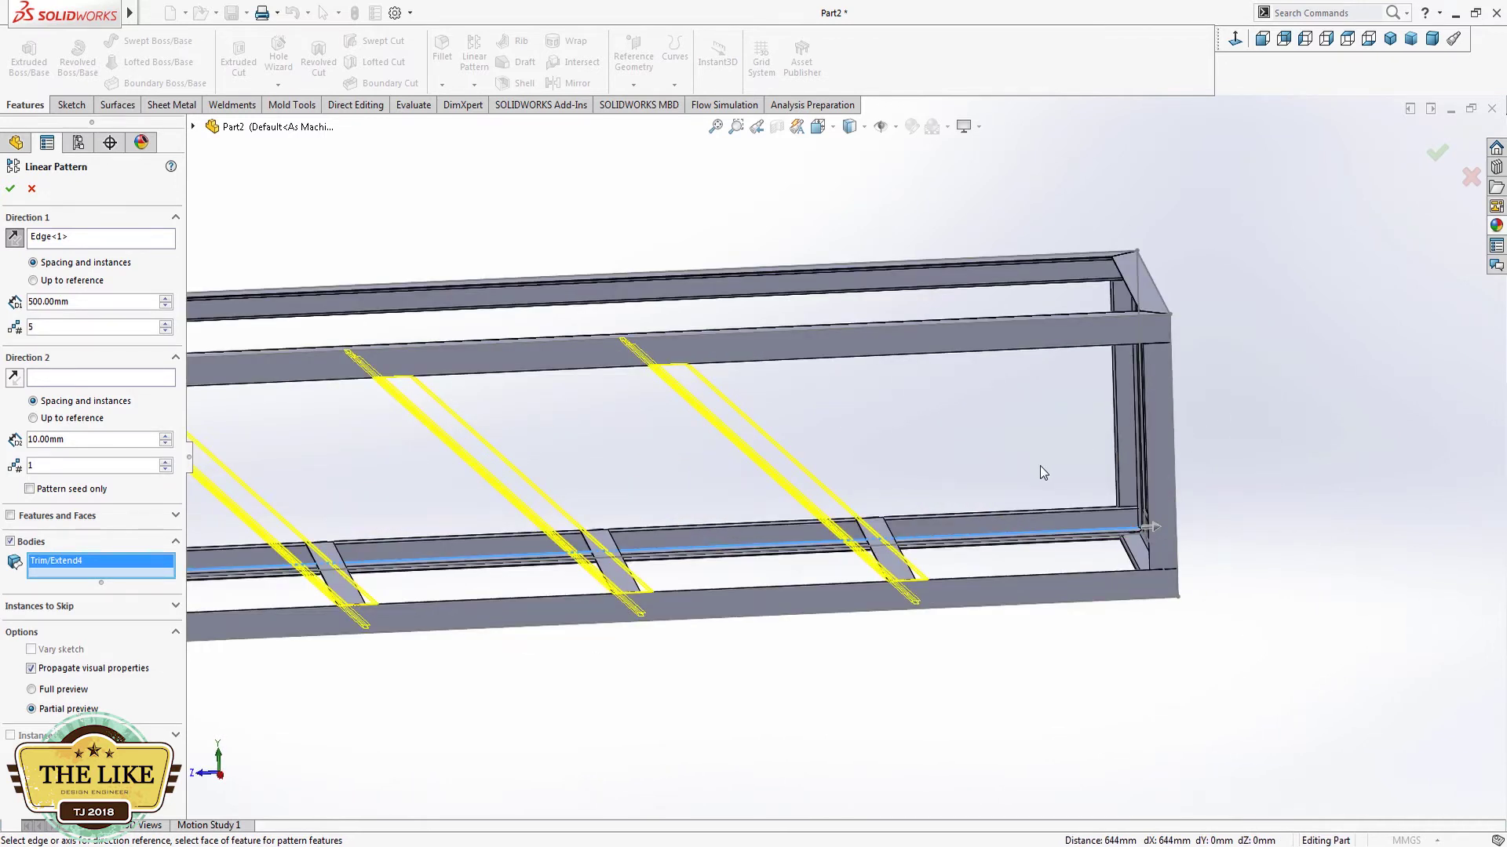
pyautogui.scroll(2, 1042, 472)
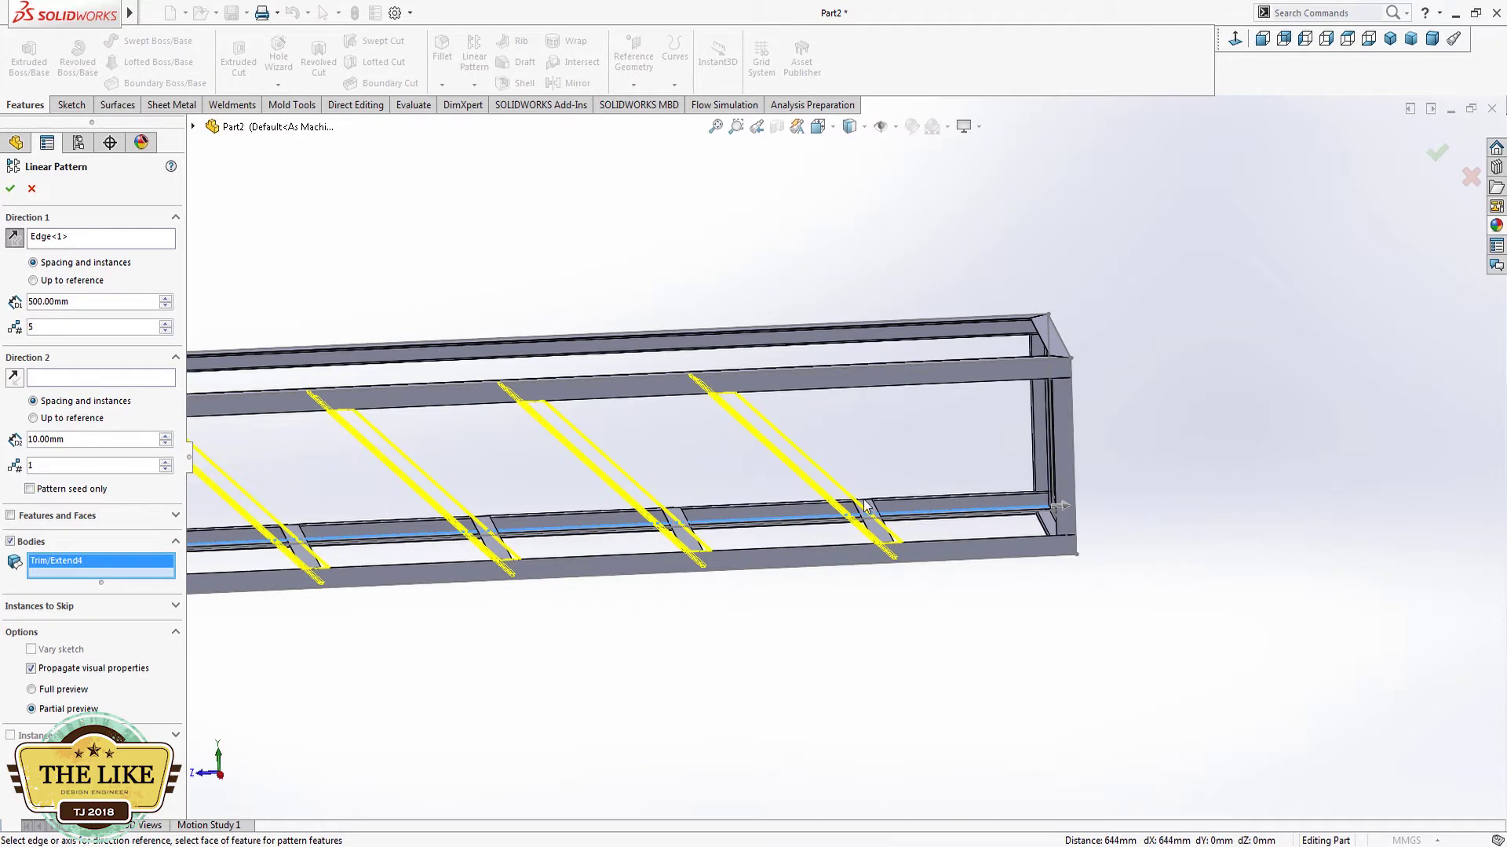
pyautogui.scroll(3, 865, 506)
pyautogui.moveTo(605, 448); pyautogui.dragTo(450, 393, button='middle')
# Step: Confirm the linear pattern of five diagonal braces at 500 mm spacing
pyautogui.click(11, 189)
pyautogui.scroll(-2, 1139, 418)
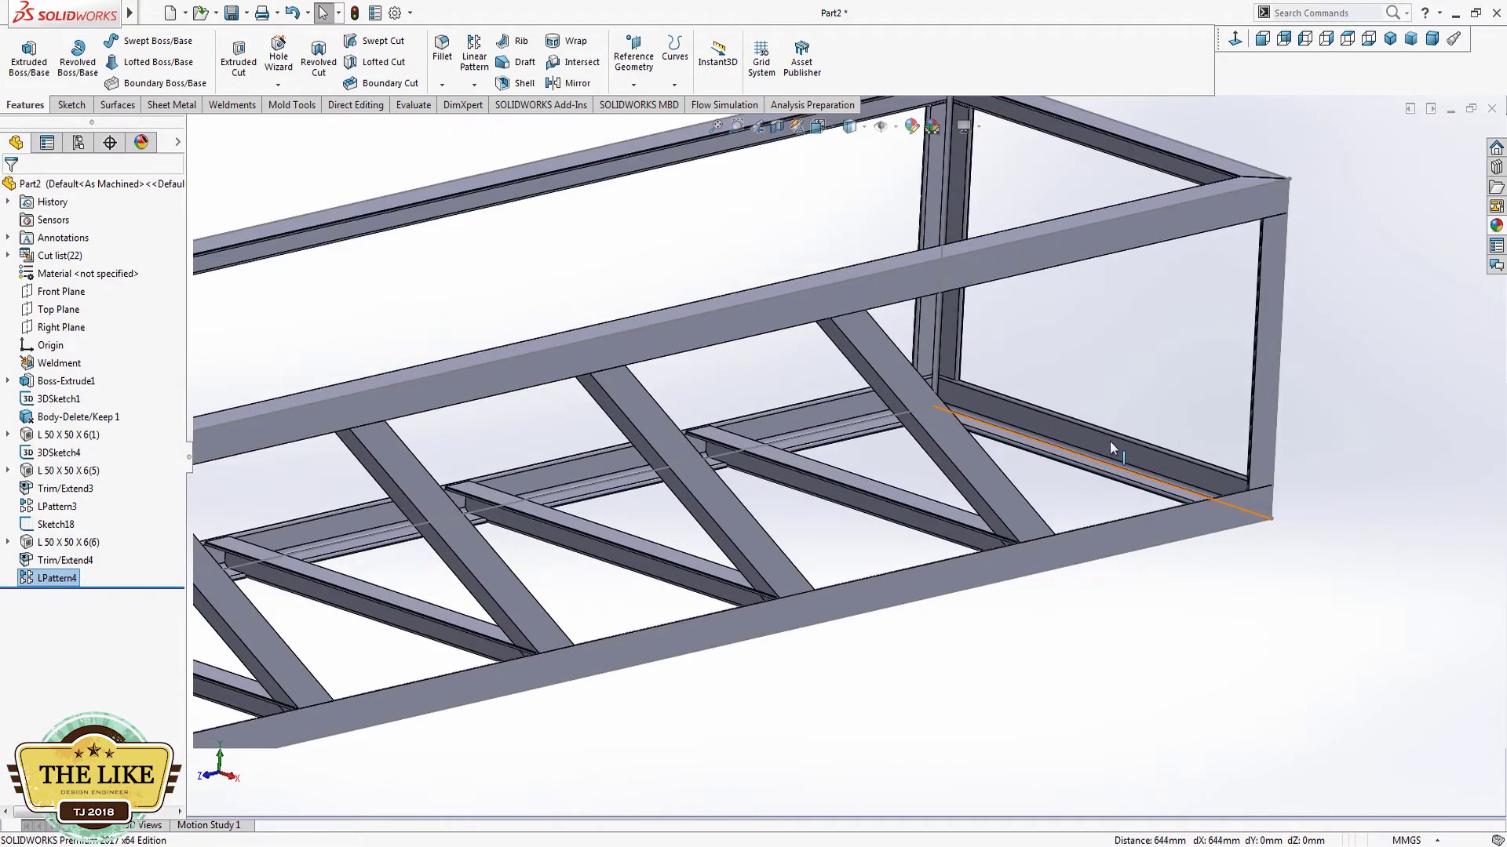
pyautogui.scroll(2, 1110, 441)
pyautogui.scroll(-2, 1060, 463)
pyautogui.scroll(-2, 1036, 467)
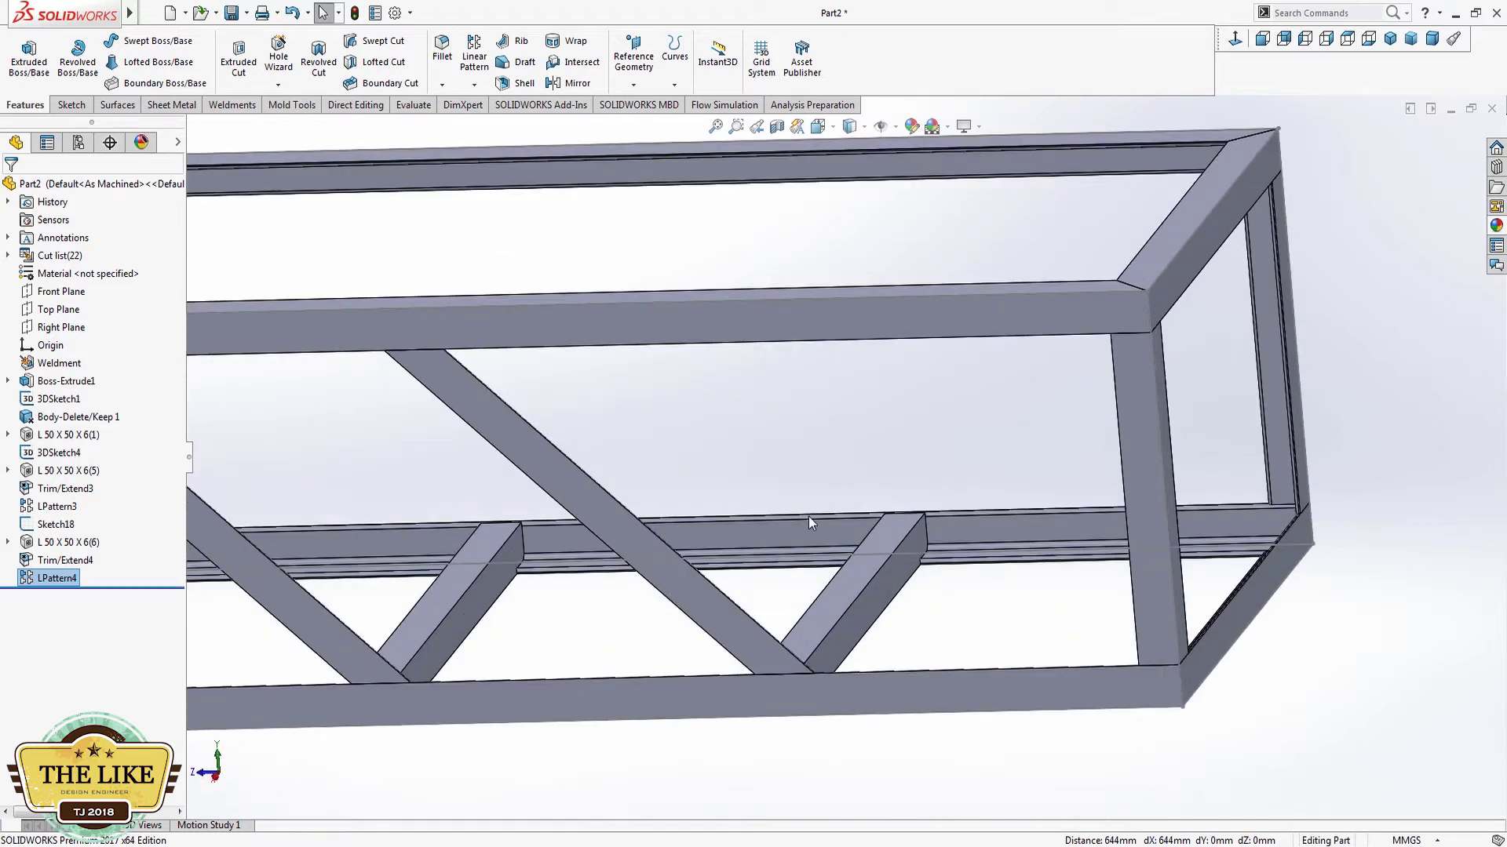
# Step: Orbit and zoom around the frame to inspect the patterned braces
pyautogui.moveTo(911, 498)
pyautogui.mouseDown(button='middle')
pyautogui.moveTo(716, 734)
pyautogui.moveTo(781, 667)
pyautogui.moveTo(922, 678)
pyautogui.moveTo(834, 632)
pyautogui.moveTo(847, 632)
pyautogui.moveTo(844, 286)
pyautogui.moveTo(713, 236)
pyautogui.mouseUp(button='middle')
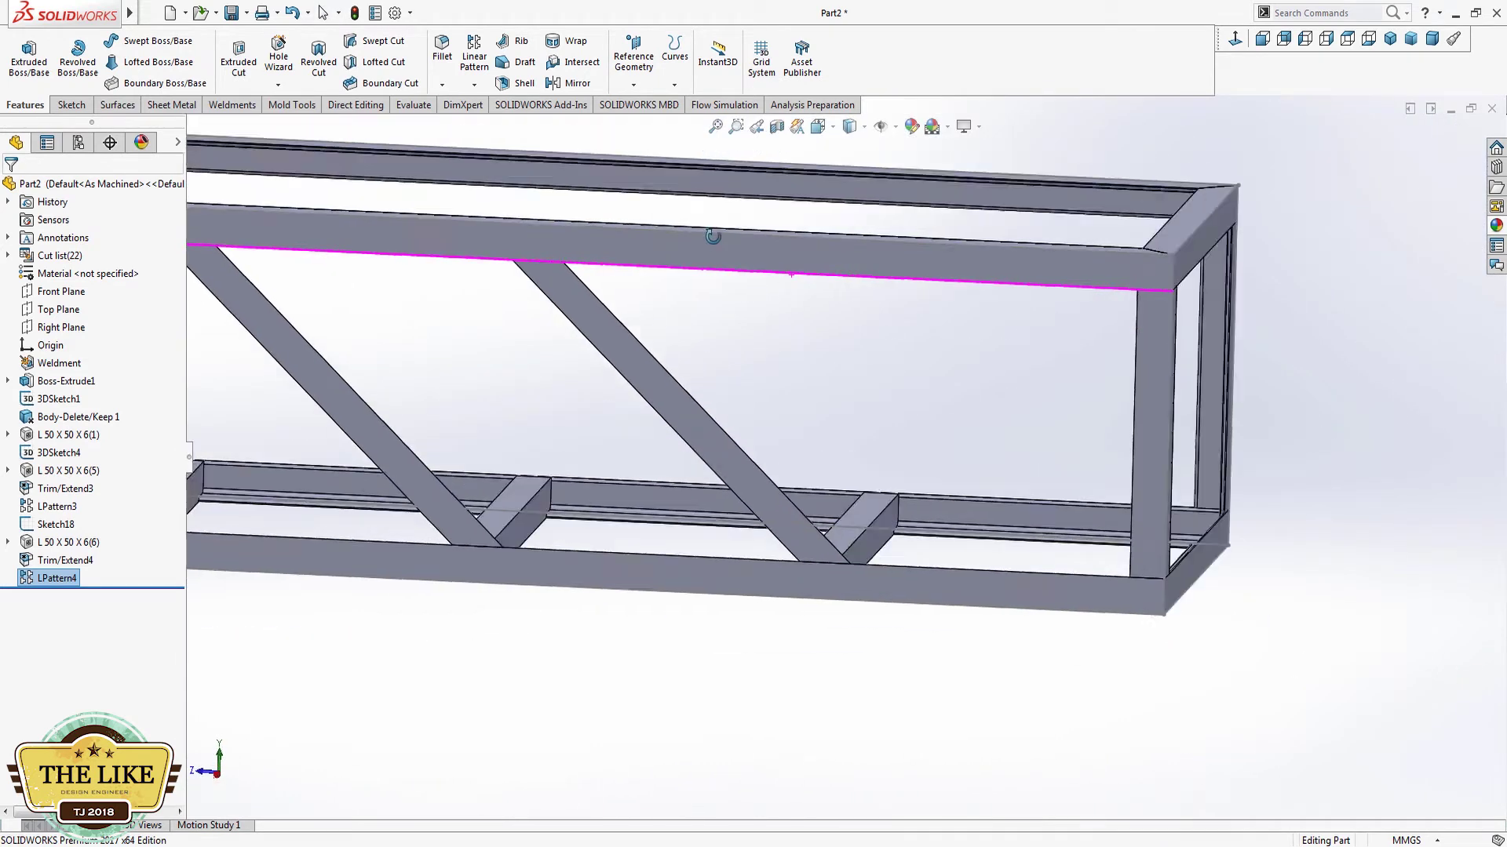
pyautogui.scroll(2, 713, 236)
pyautogui.scroll(5, 920, 408)
pyautogui.scroll(3, 921, 408)
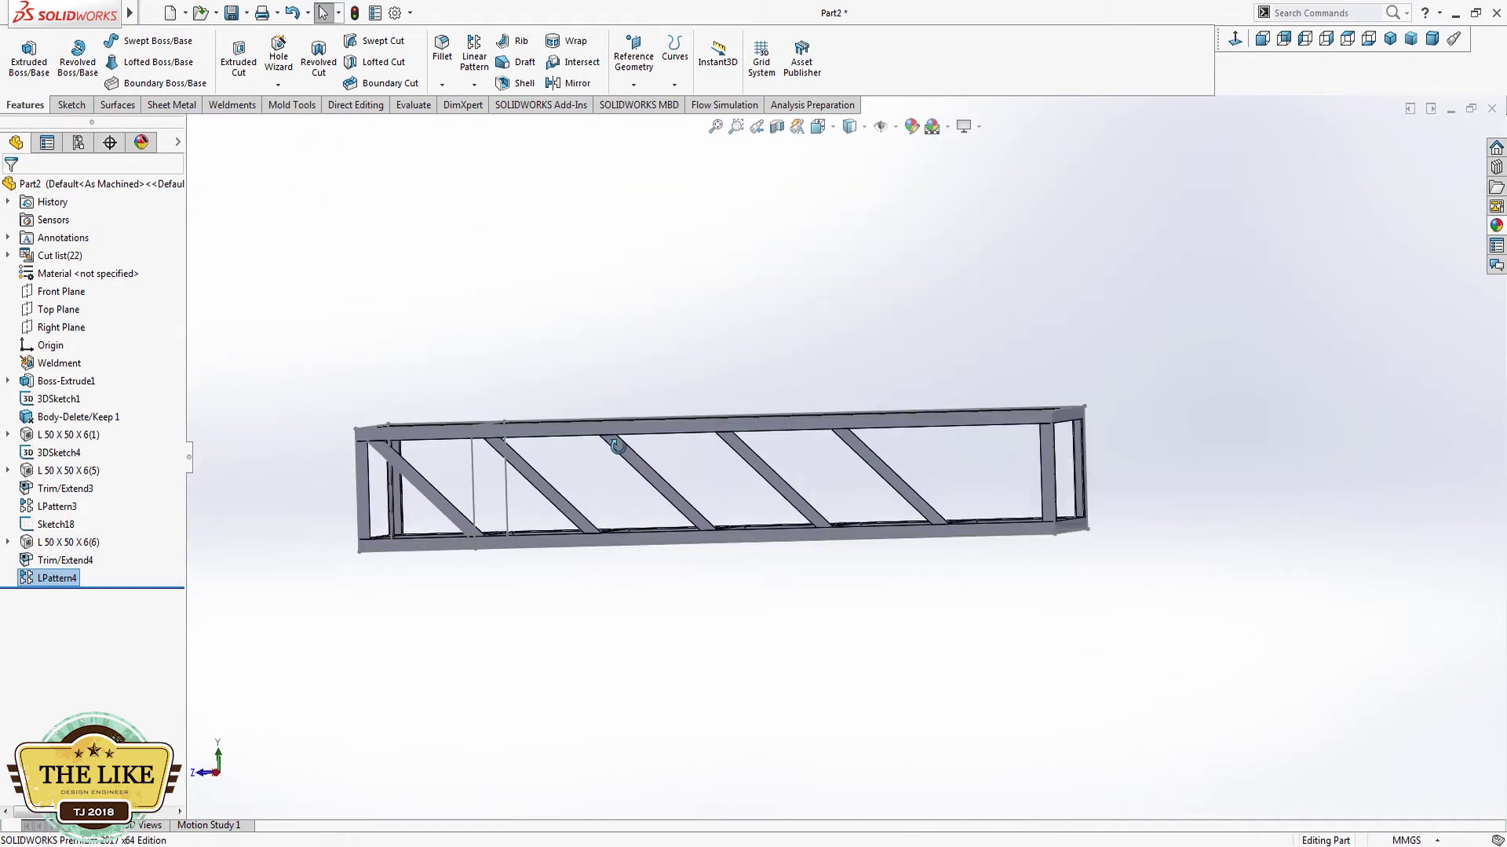
pyautogui.scroll(-3, 623, 457)
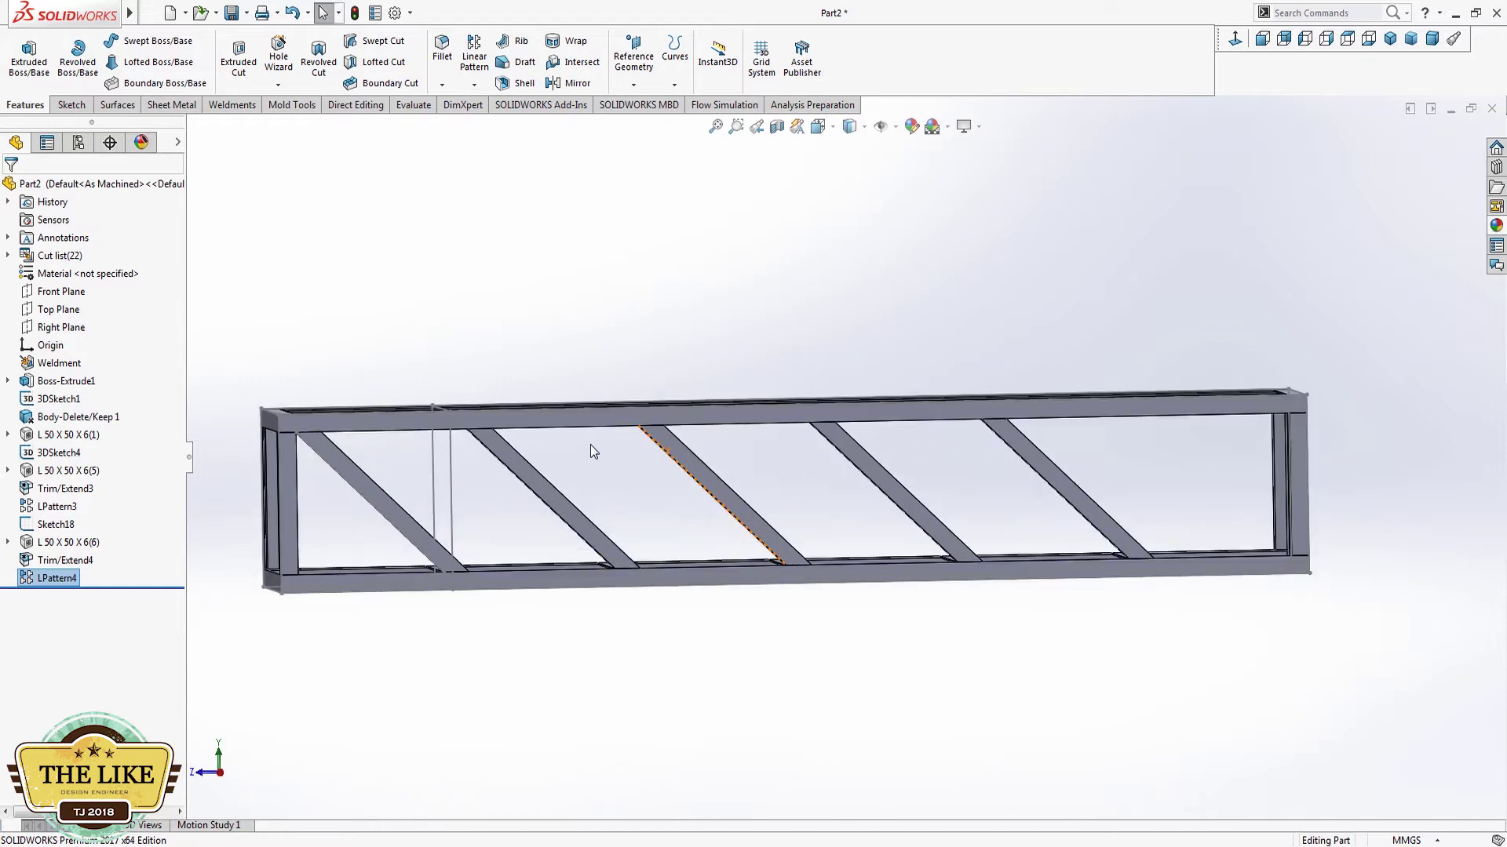
pyautogui.moveTo(573, 463)
pyautogui.mouseDown(button='middle')
pyautogui.moveTo(568, 510)
pyautogui.moveTo(521, 384)
pyautogui.moveTo(515, 306)
pyautogui.moveTo(511, 424)
pyautogui.moveTo(543, 424)
pyautogui.moveTo(558, 470)
pyautogui.moveTo(550, 458)
pyautogui.mouseUp(button='middle')
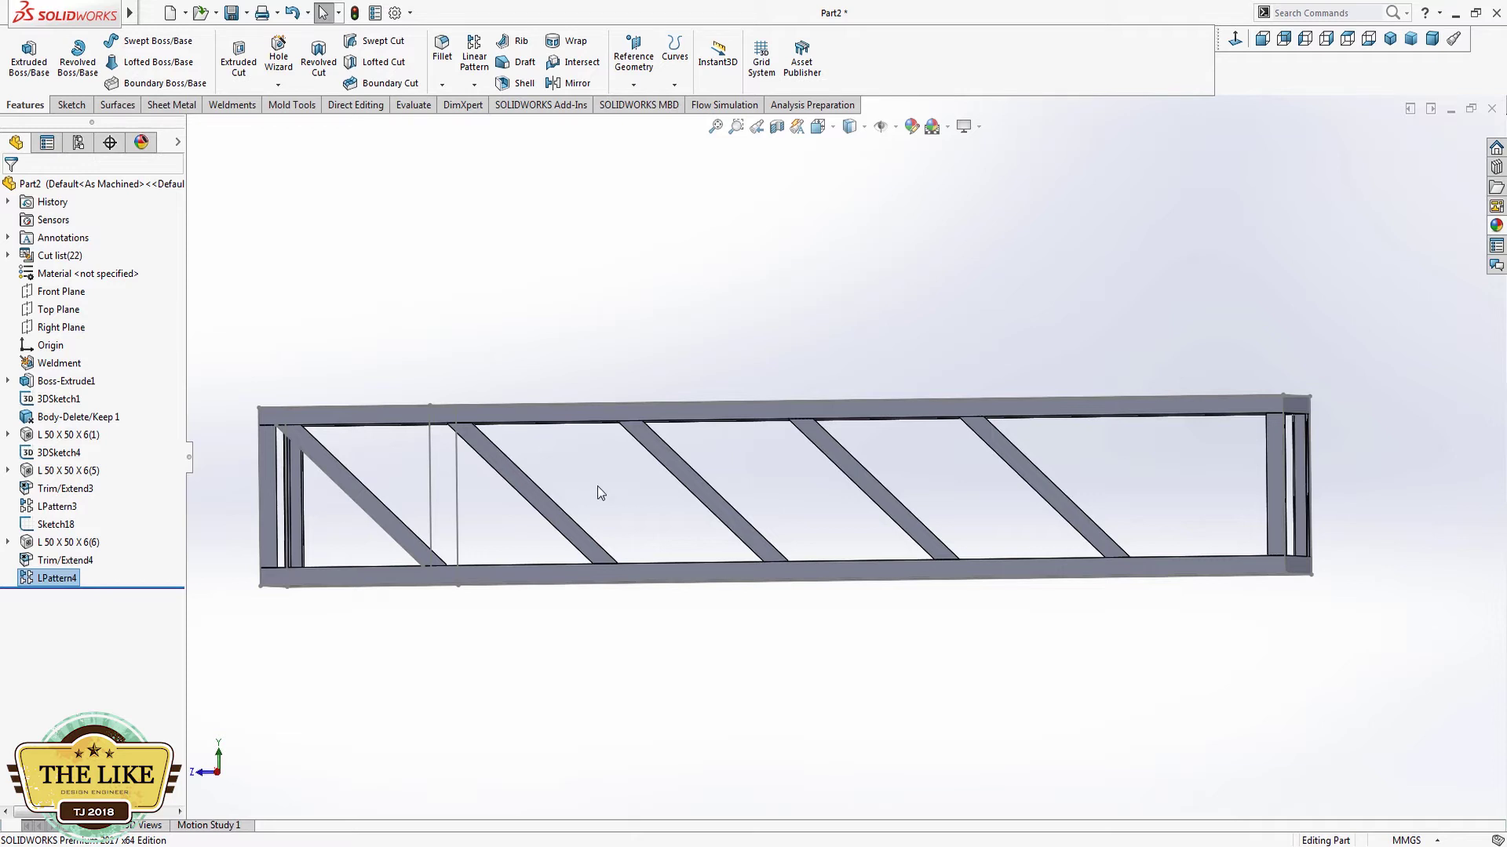
pyautogui.click(1169, 626)
pyautogui.moveTo(642, 521)
pyautogui.mouseDown(button='middle')
pyautogui.moveTo(665, 582)
pyautogui.moveTo(587, 548)
pyautogui.mouseUp(button='middle')
pyautogui.click(396, 514)
# Step: Start a new sketch on the front top rail, viewed Normal To
pyautogui.click(1349, 672)
pyautogui.click(1198, 439)
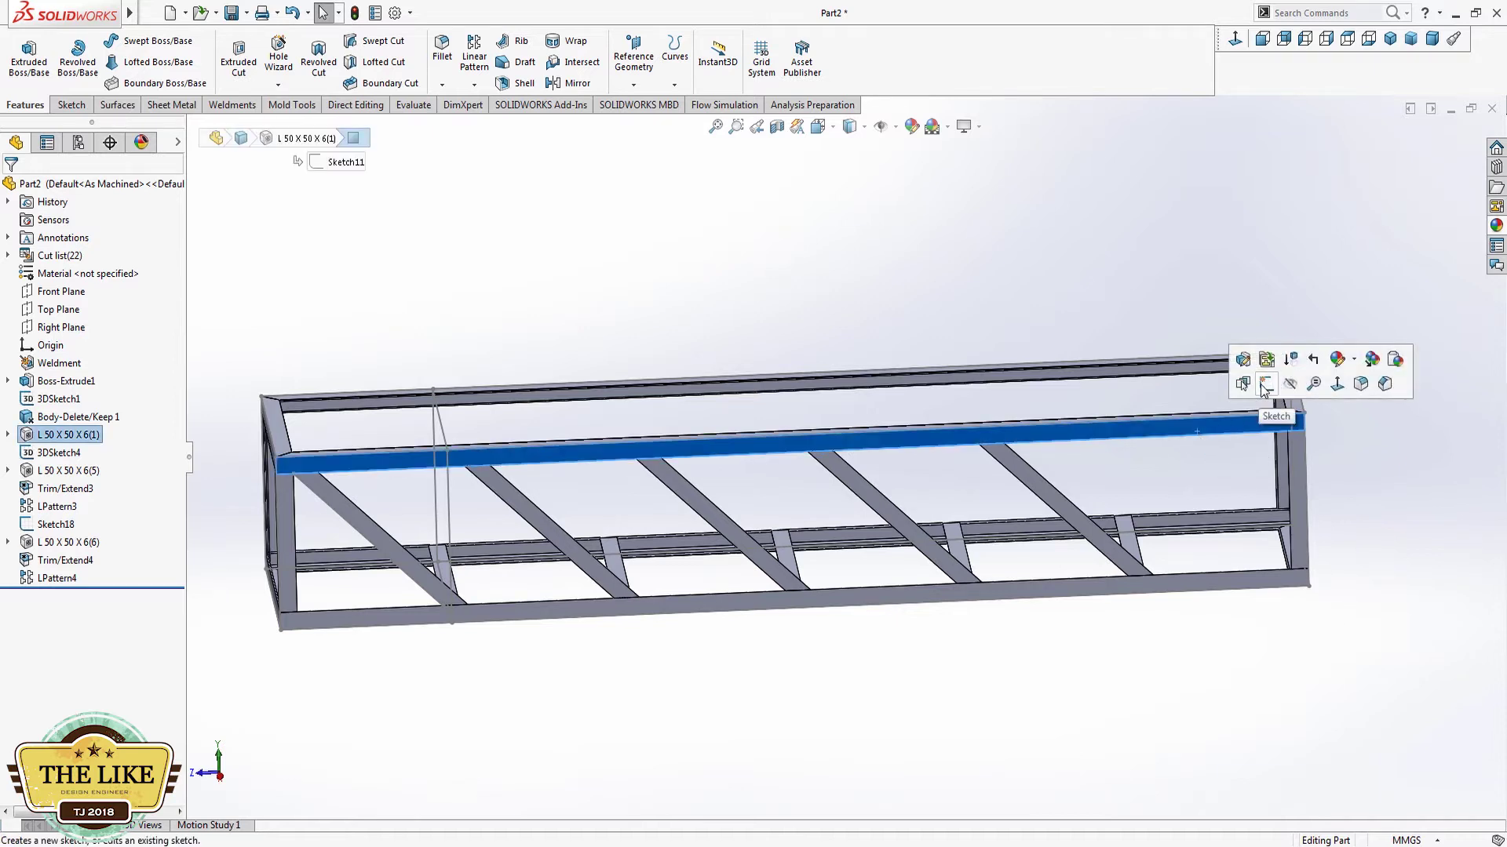
pyautogui.click(1253, 381)
pyautogui.click(1234, 42)
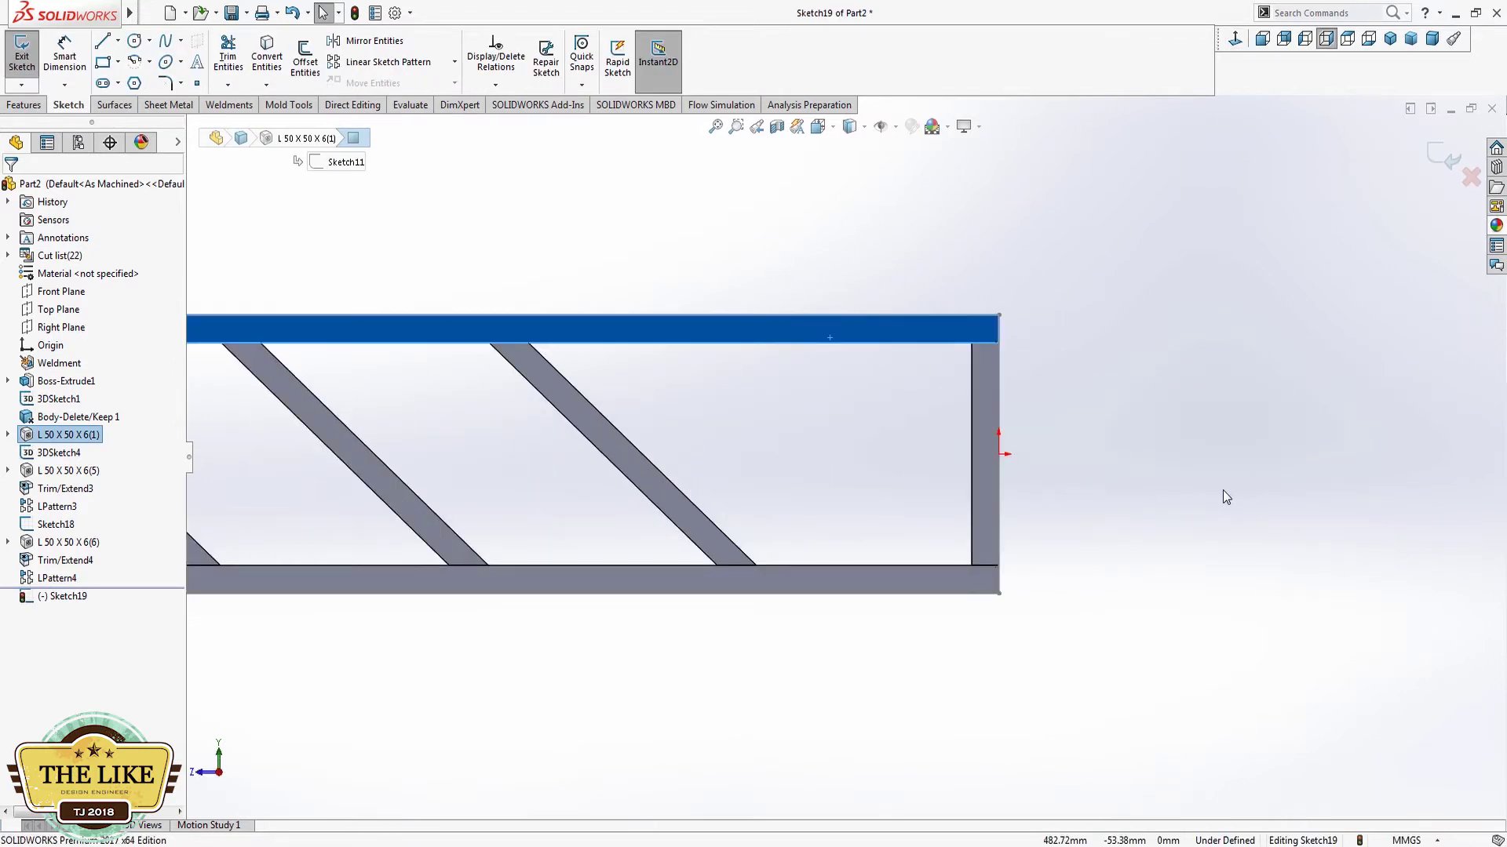
pyautogui.scroll(1, 1269, 521)
pyautogui.scroll(1, 727, 404)
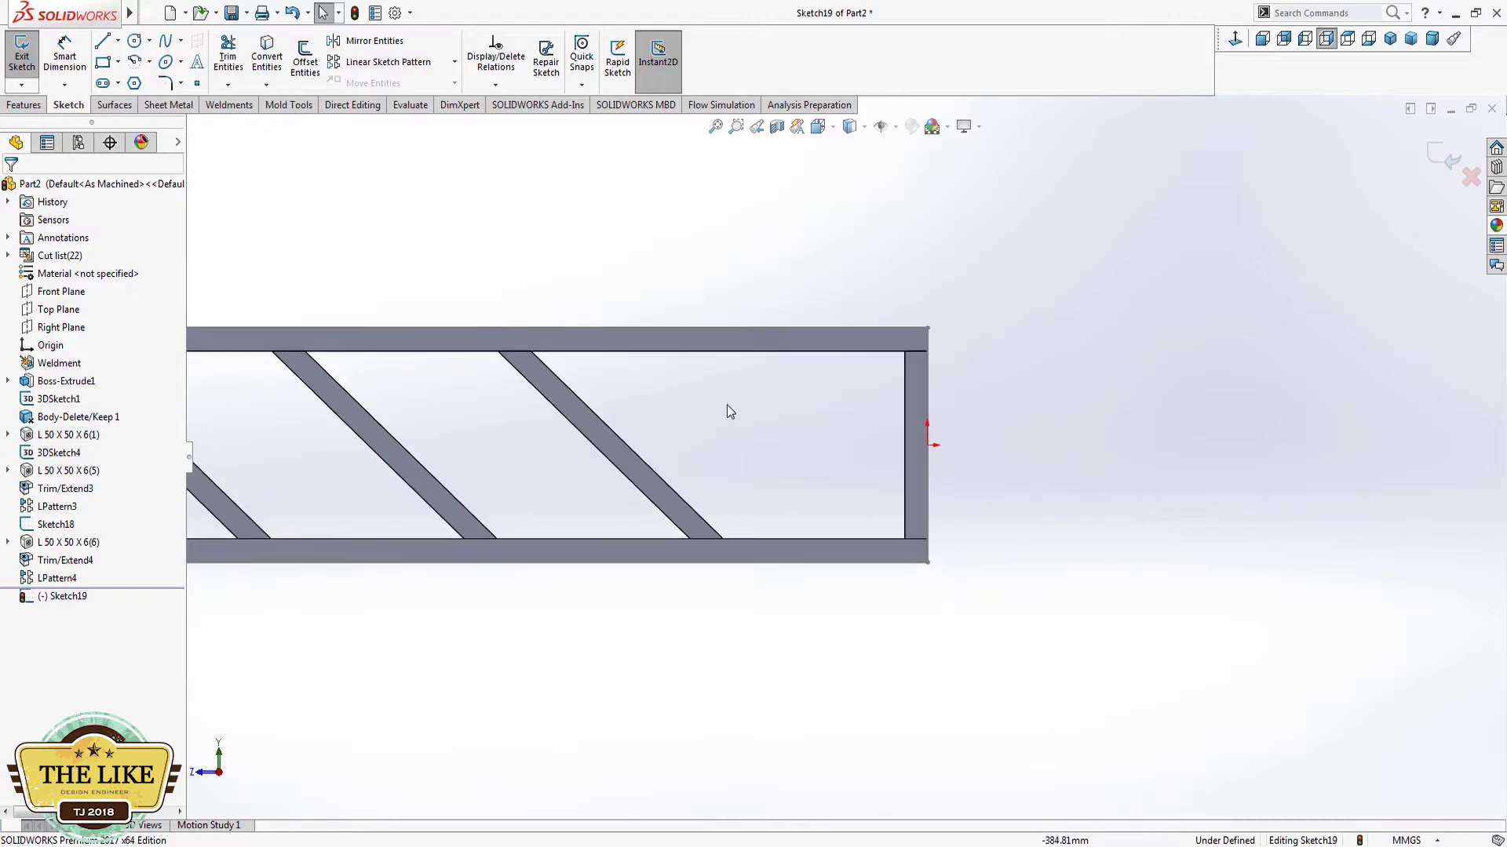
pyautogui.scroll(-1, 641, 309)
# Step: Switch the model display to Wireframe to reveal the frame's inner edges
pyautogui.click(99, 45)
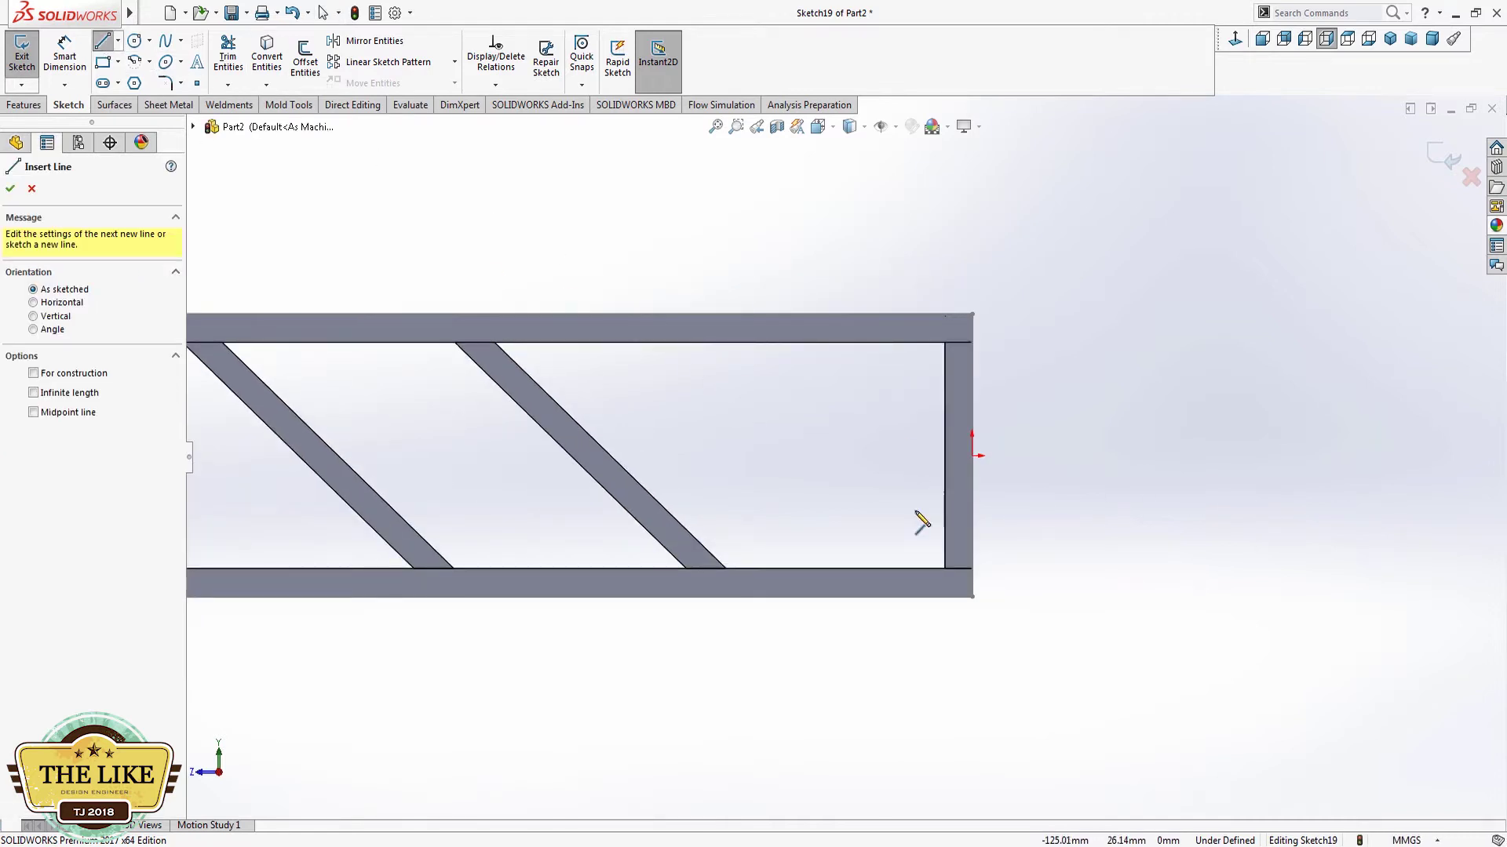
pyautogui.scroll(-3, 953, 555)
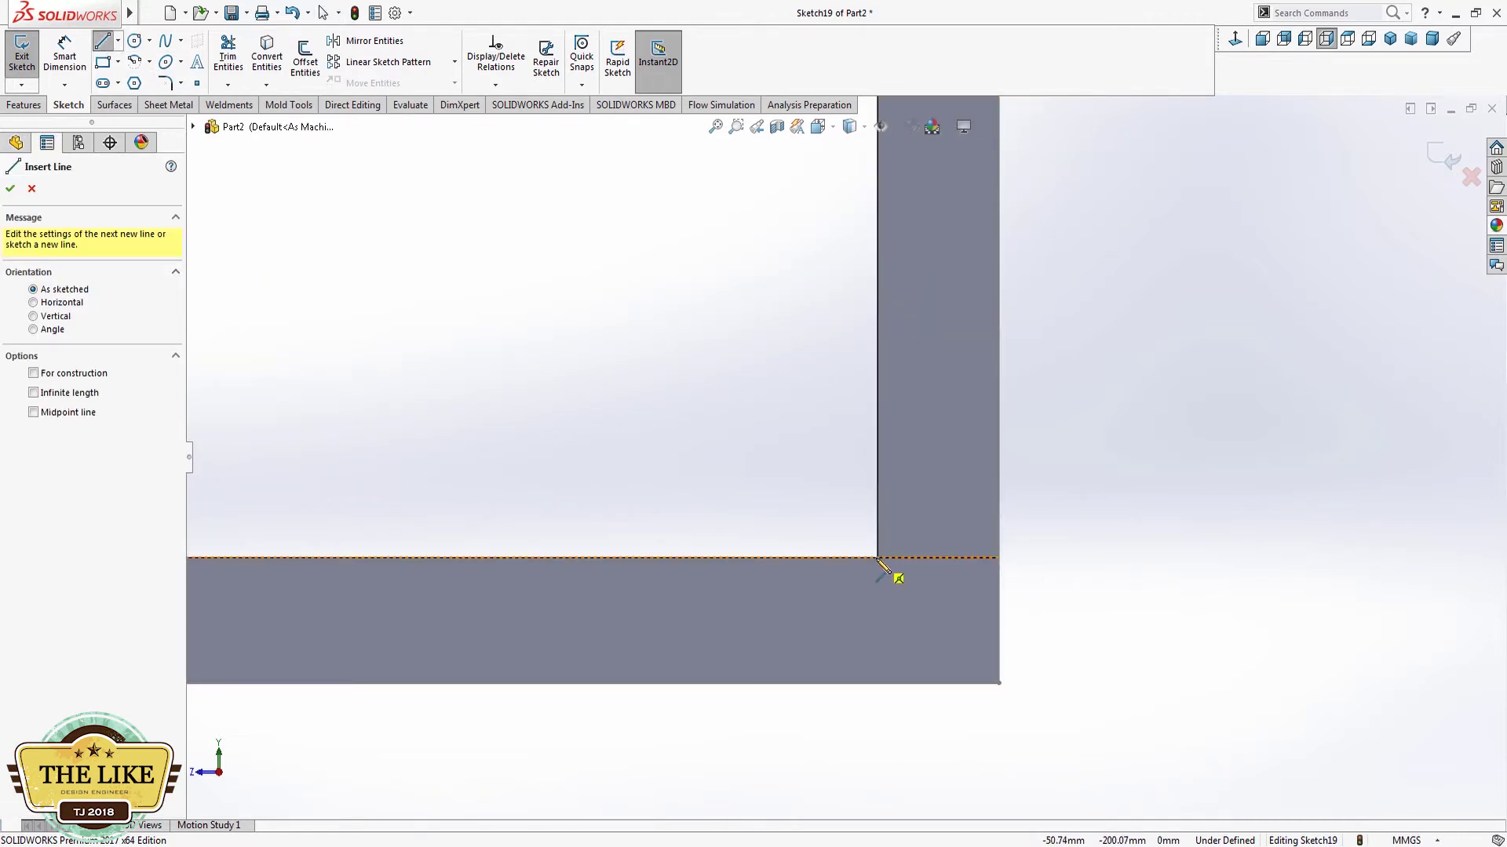
pyautogui.press('Escape')
pyautogui.click(863, 128)
pyautogui.click(854, 250)
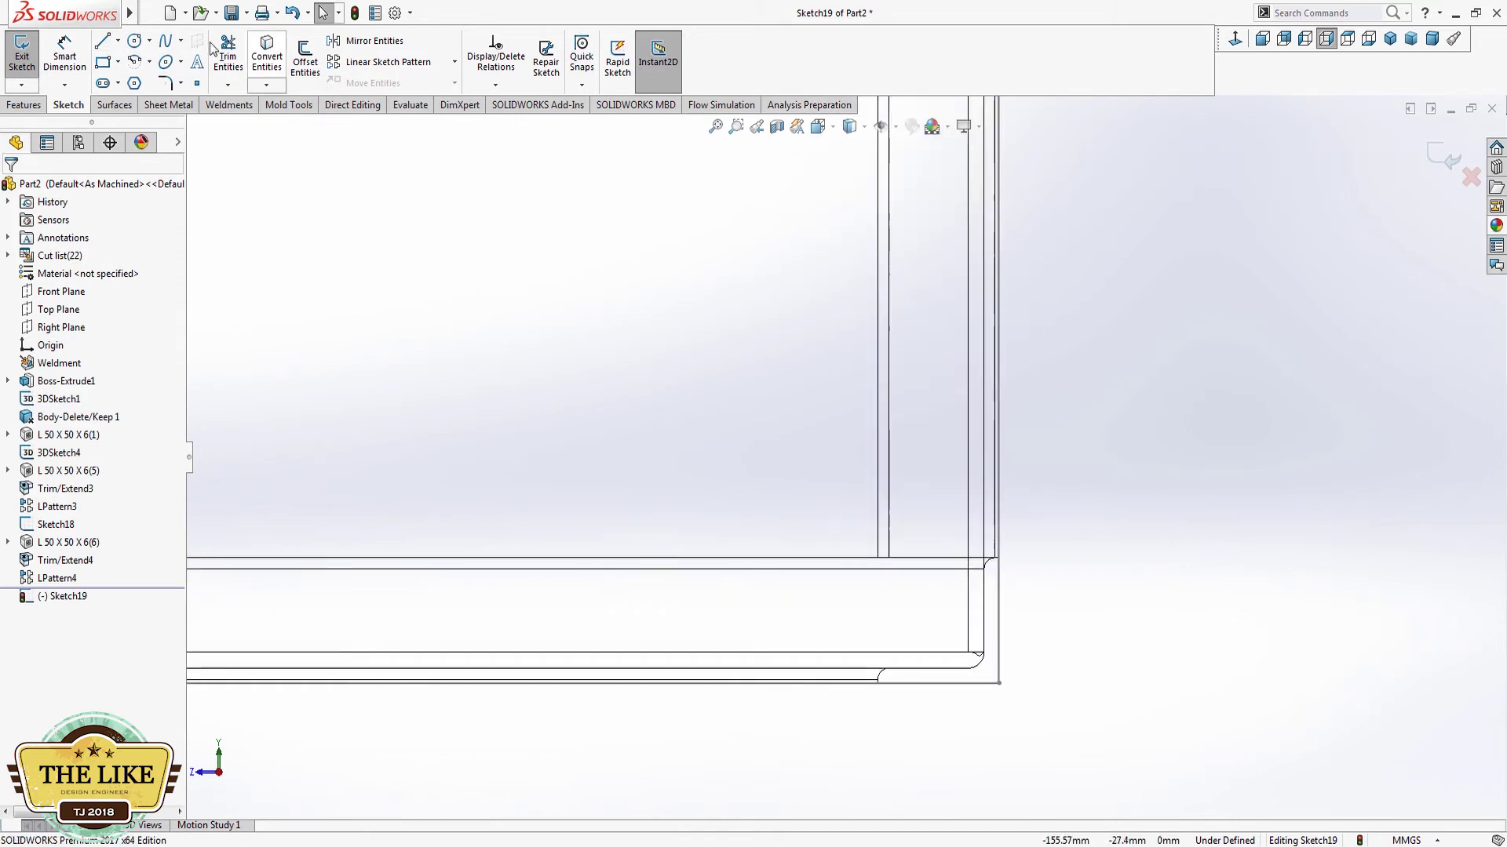
# Step: Draw a diagonal line from the right bay's lower-right inner corner to the top rail edge
pyautogui.click(879, 559)
pyautogui.scroll(3, 808, 459)
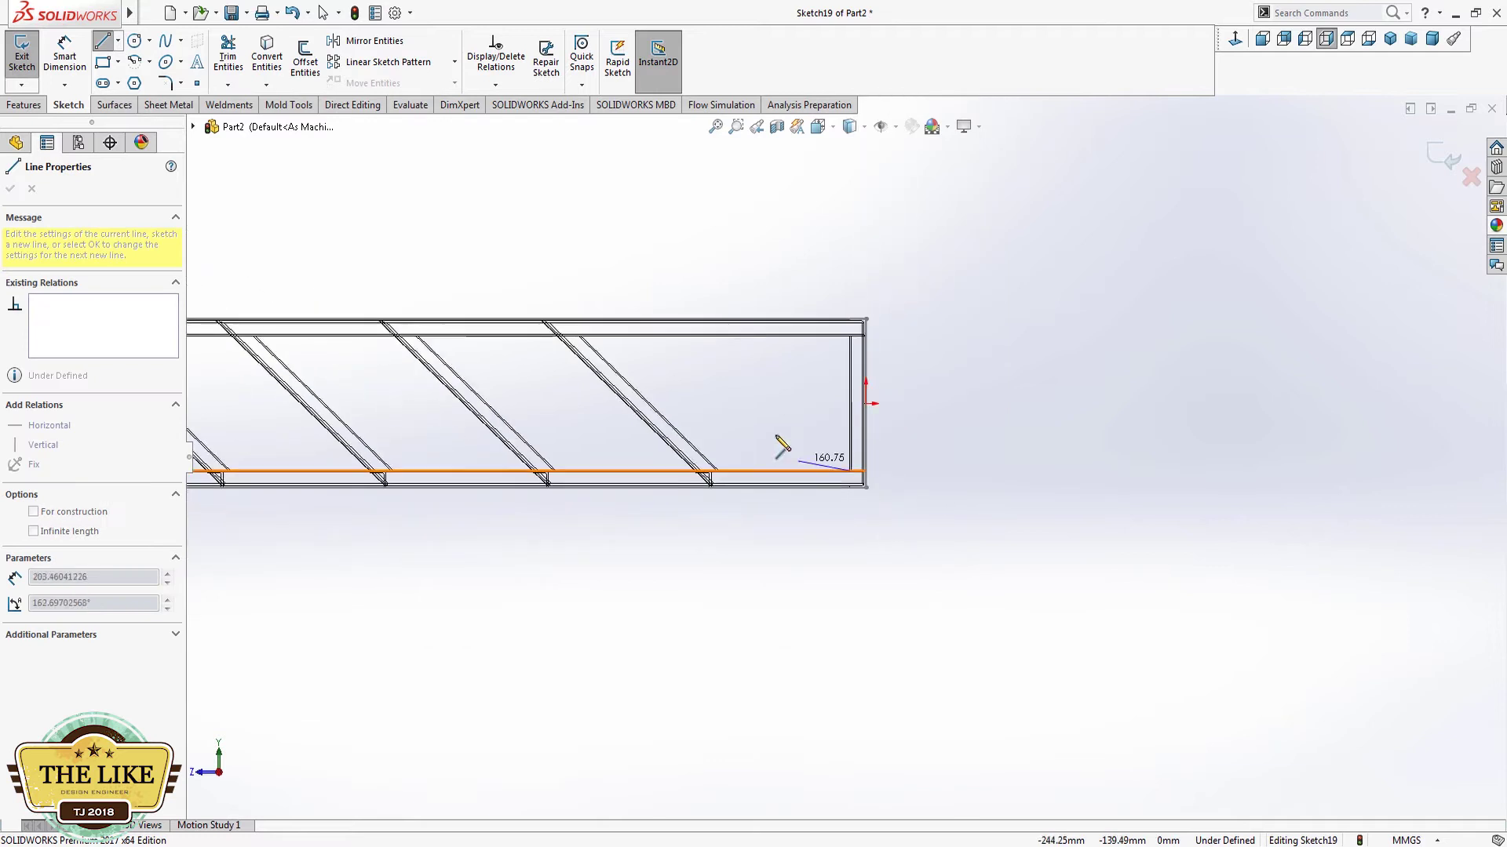
pyautogui.scroll(-2, 765, 349)
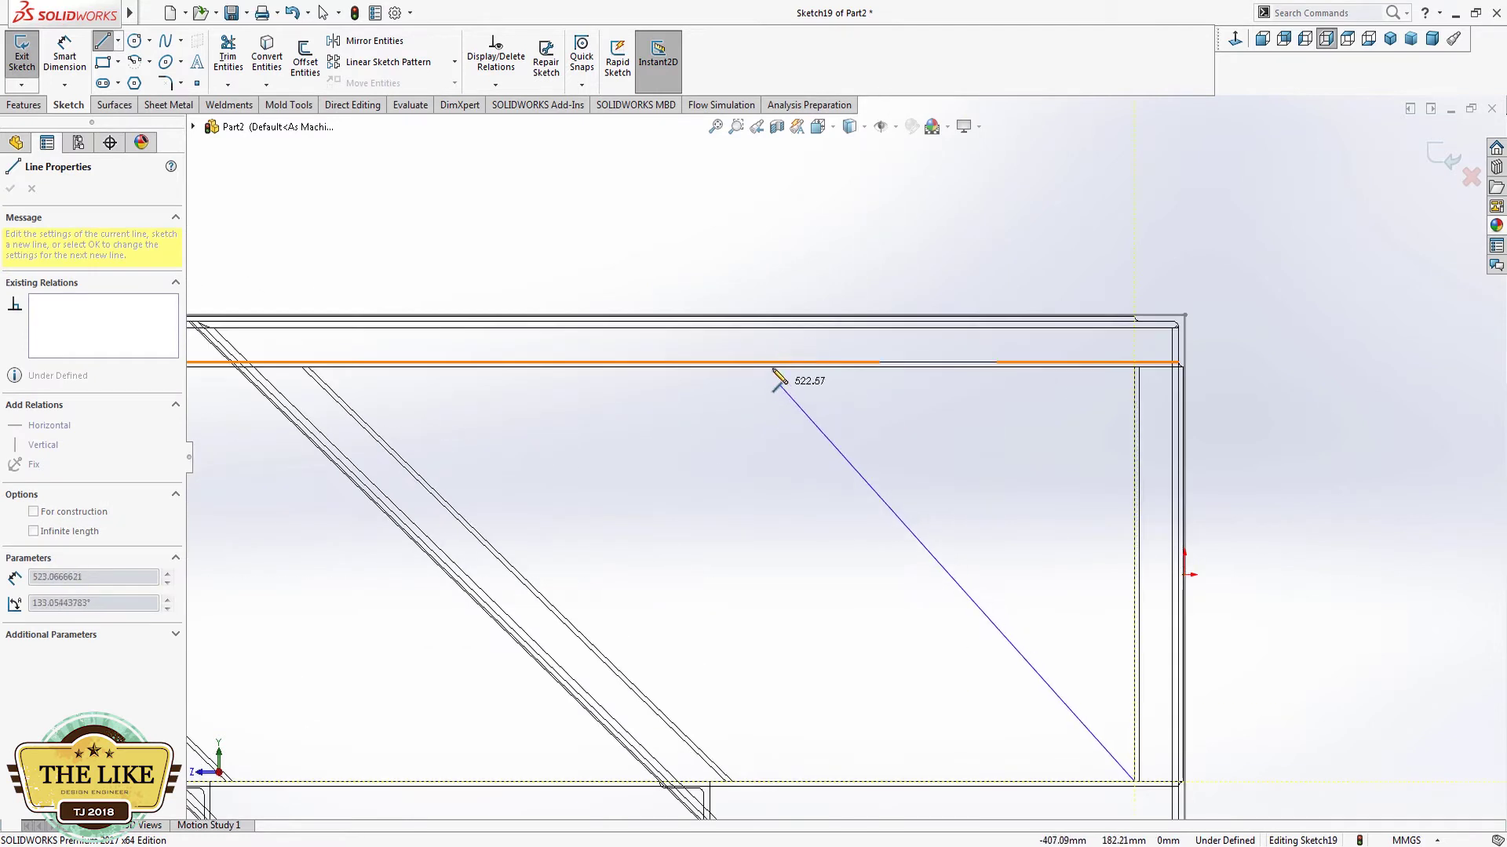
pyautogui.click(776, 380)
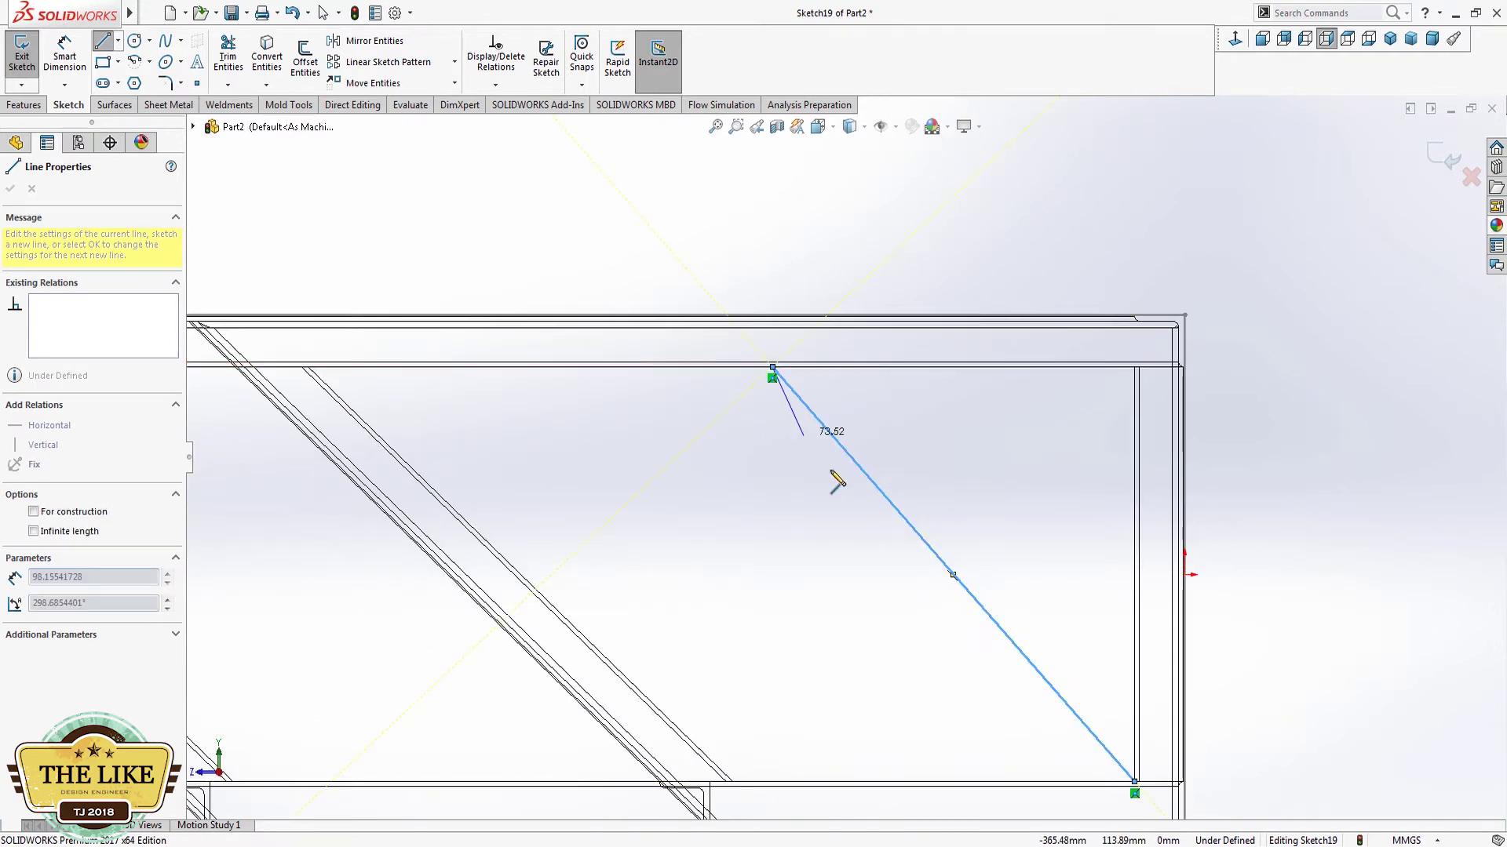
pyautogui.press('Escape')
pyautogui.scroll(2, 953, 606)
pyautogui.scroll(2, 927, 562)
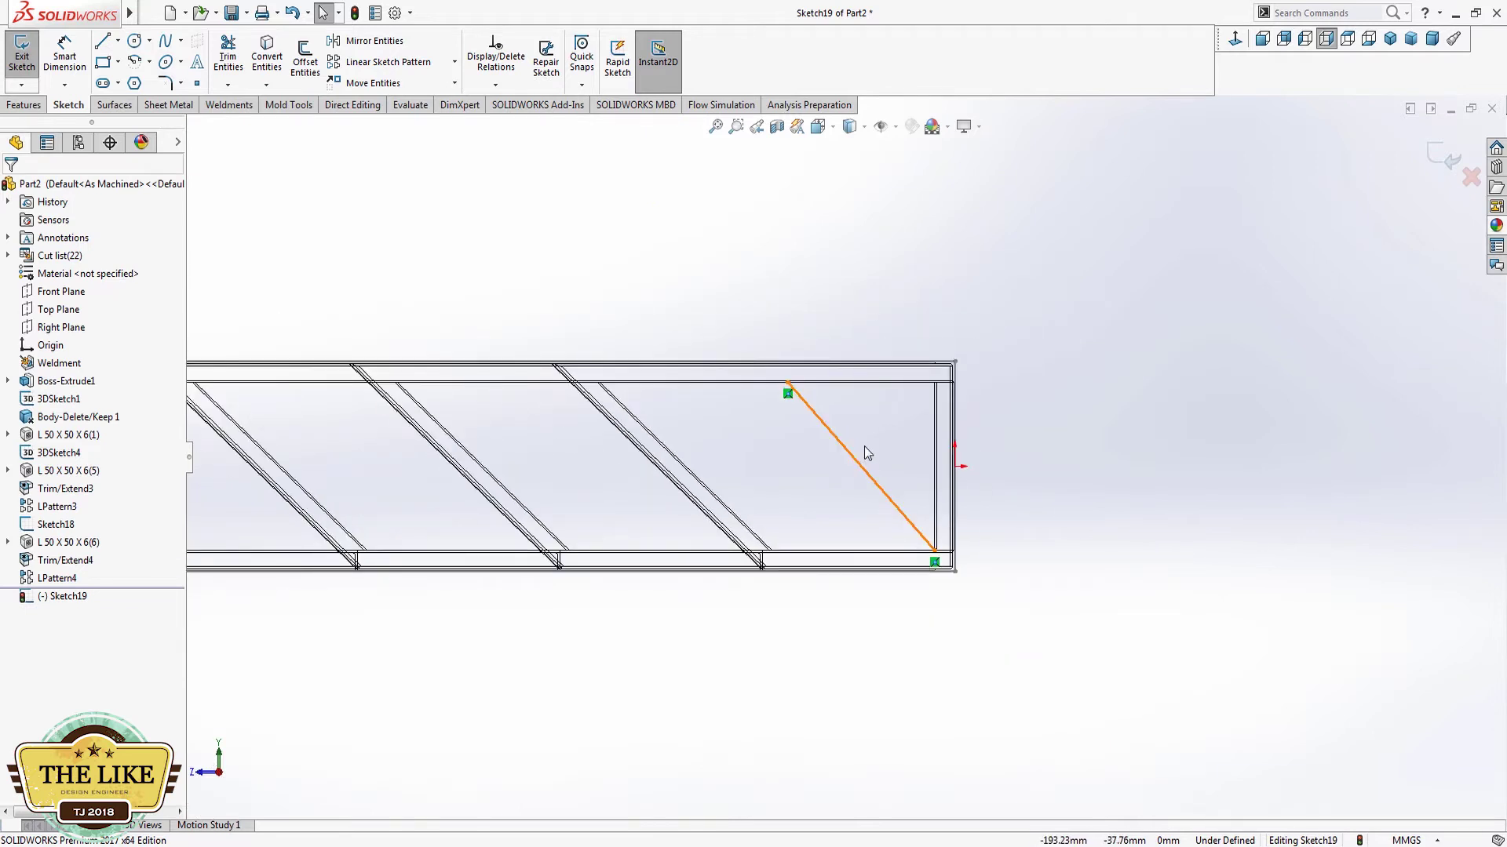
# Step: Try dimensioning the line's top endpoint to the neighbouring brace, then cancel it
pyautogui.scroll(-3, 858, 421)
pyautogui.click(64, 45)
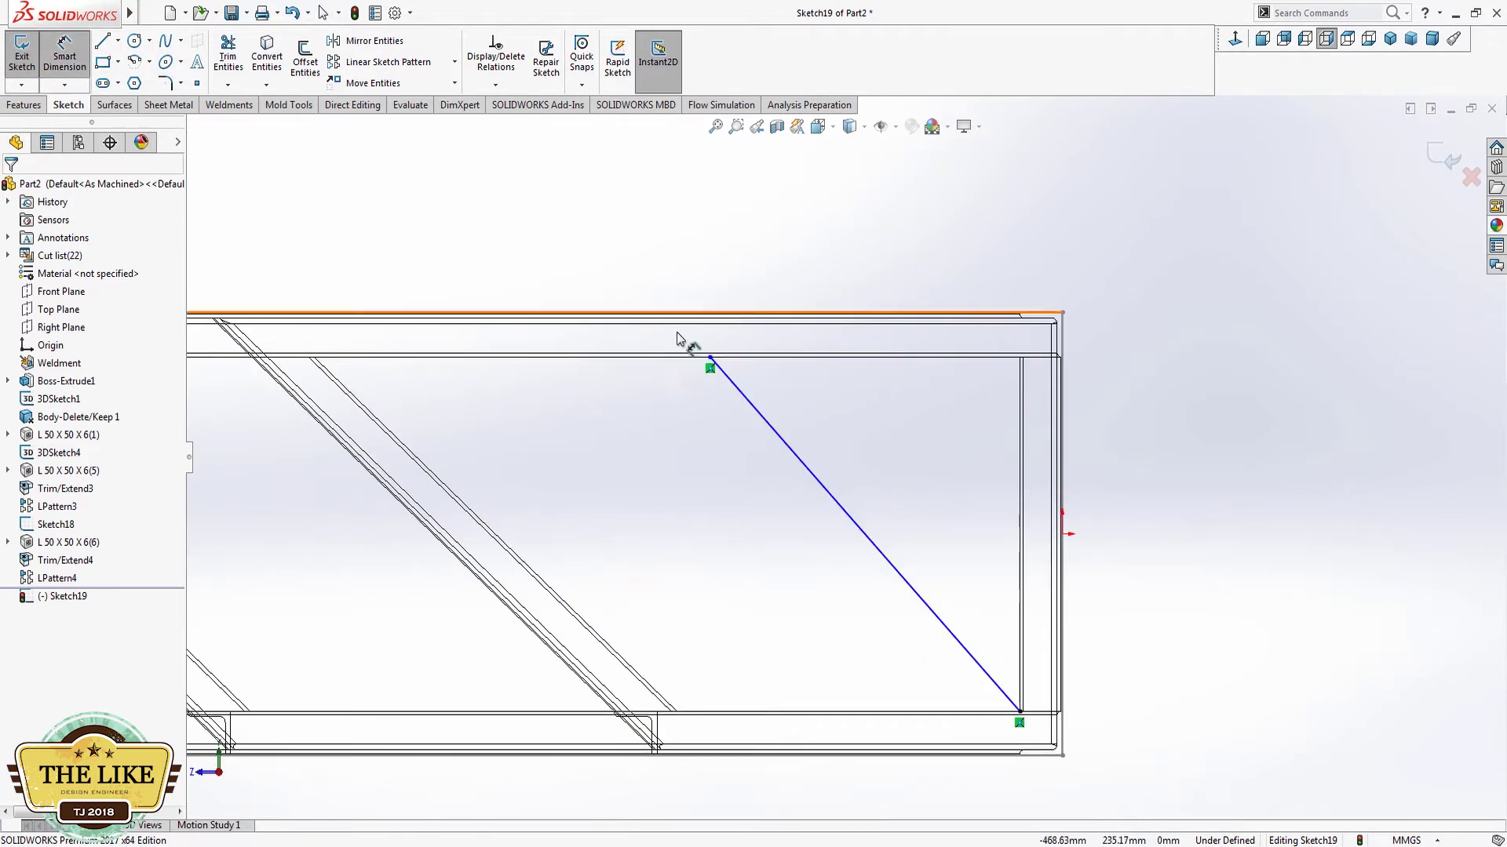
pyautogui.click(709, 360)
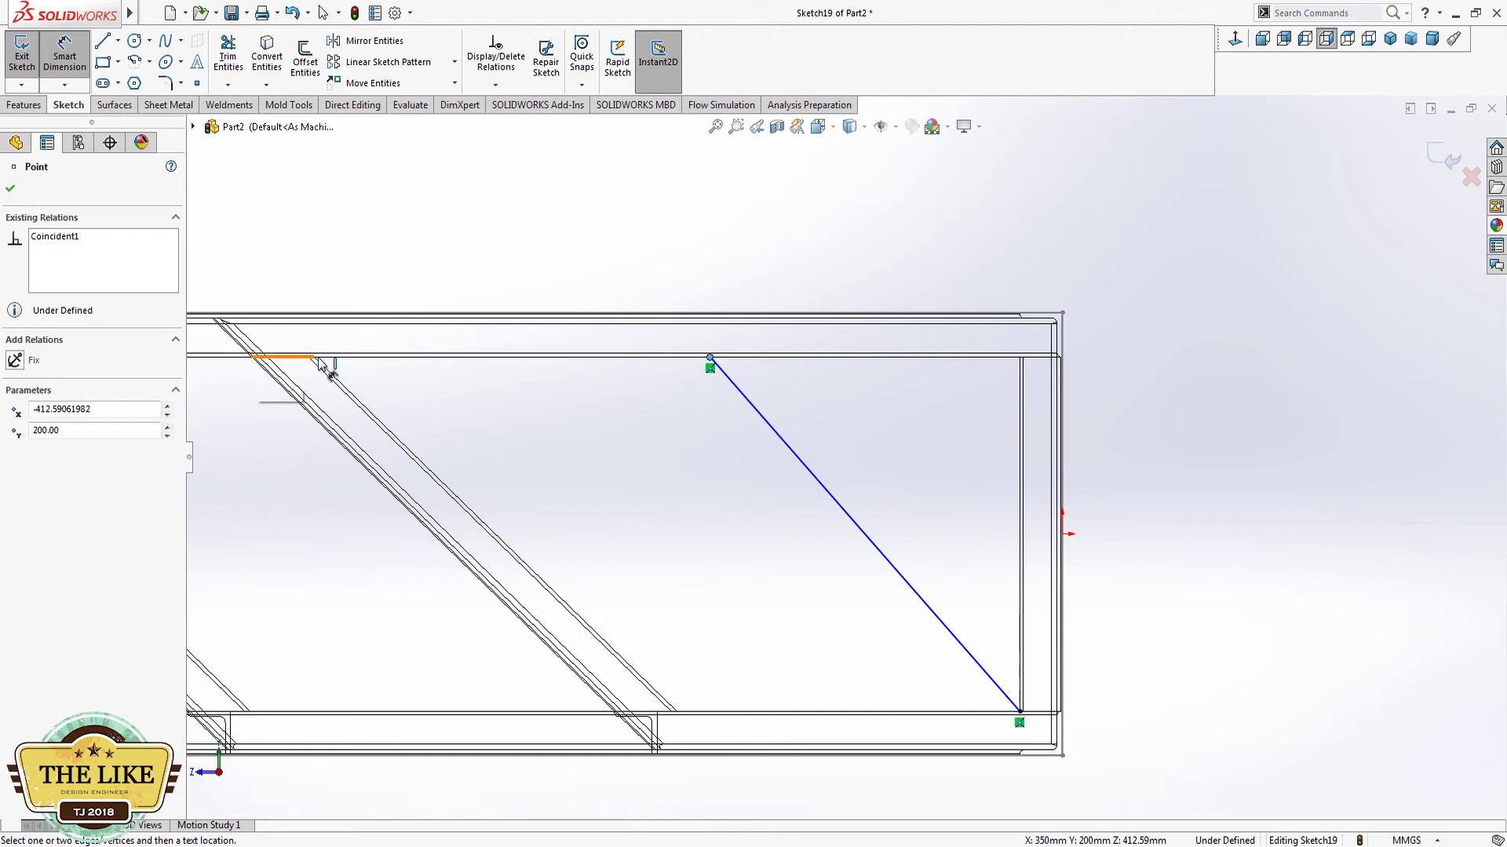
pyautogui.scroll(1, 847, 549)
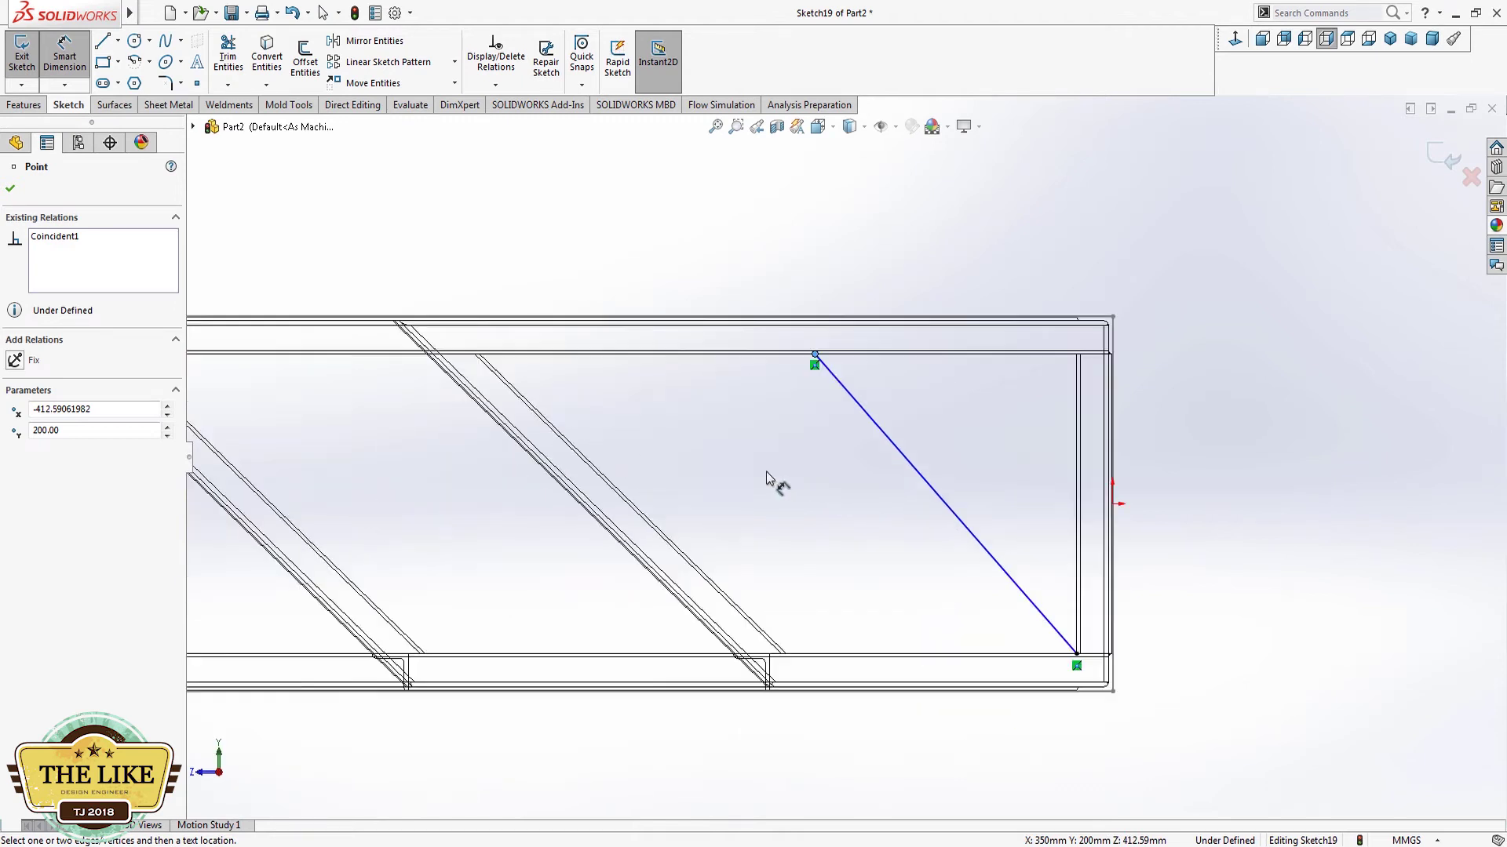
pyautogui.click(561, 485)
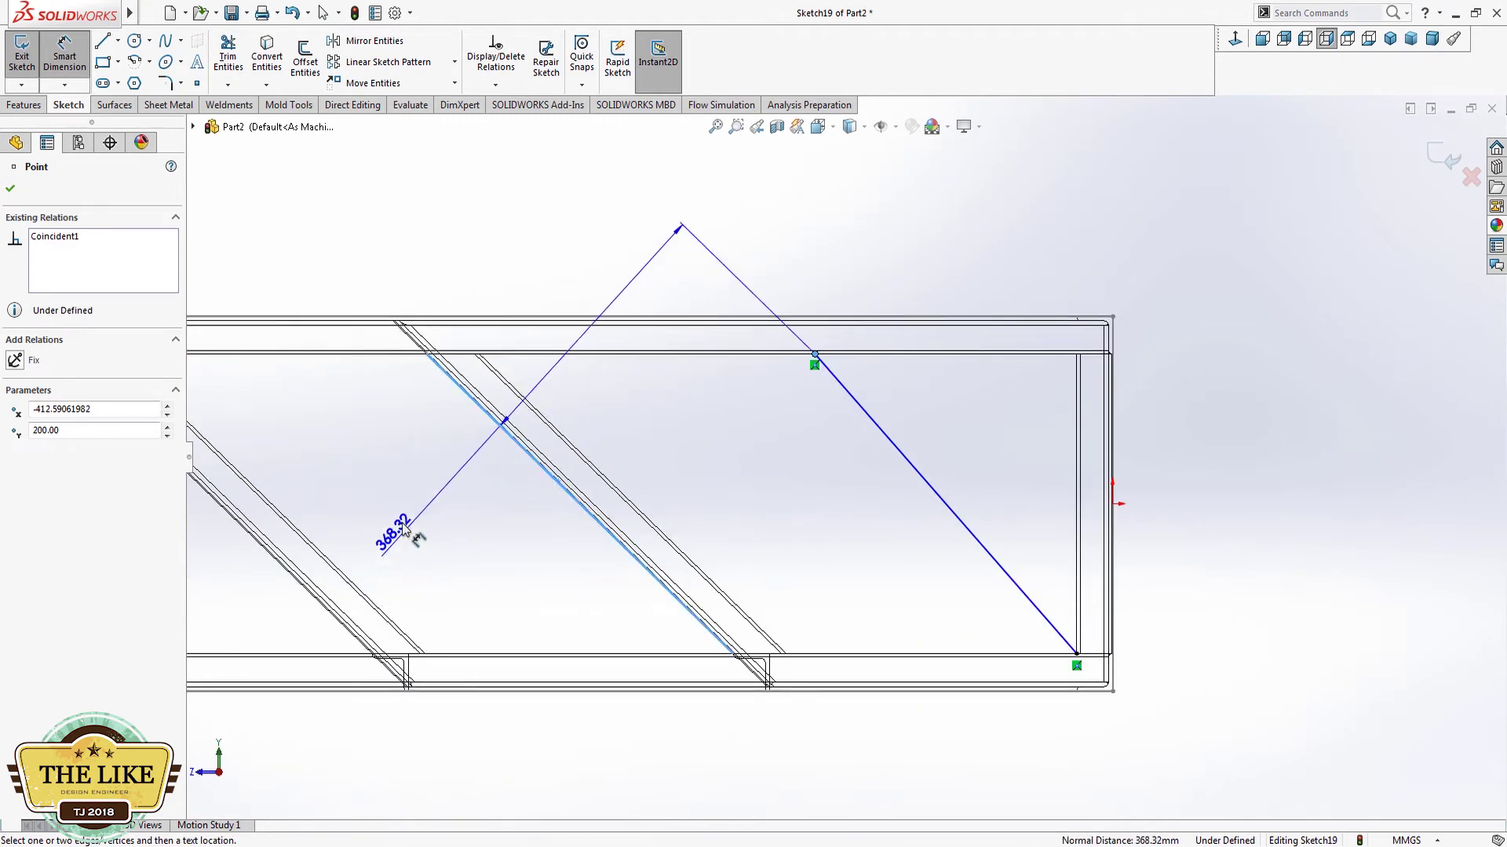
pyautogui.press('Escape')
# Step: Try dimensioning the top endpoint's height above the bottom rail, then stop dimensioning
pyautogui.click(369, 600)
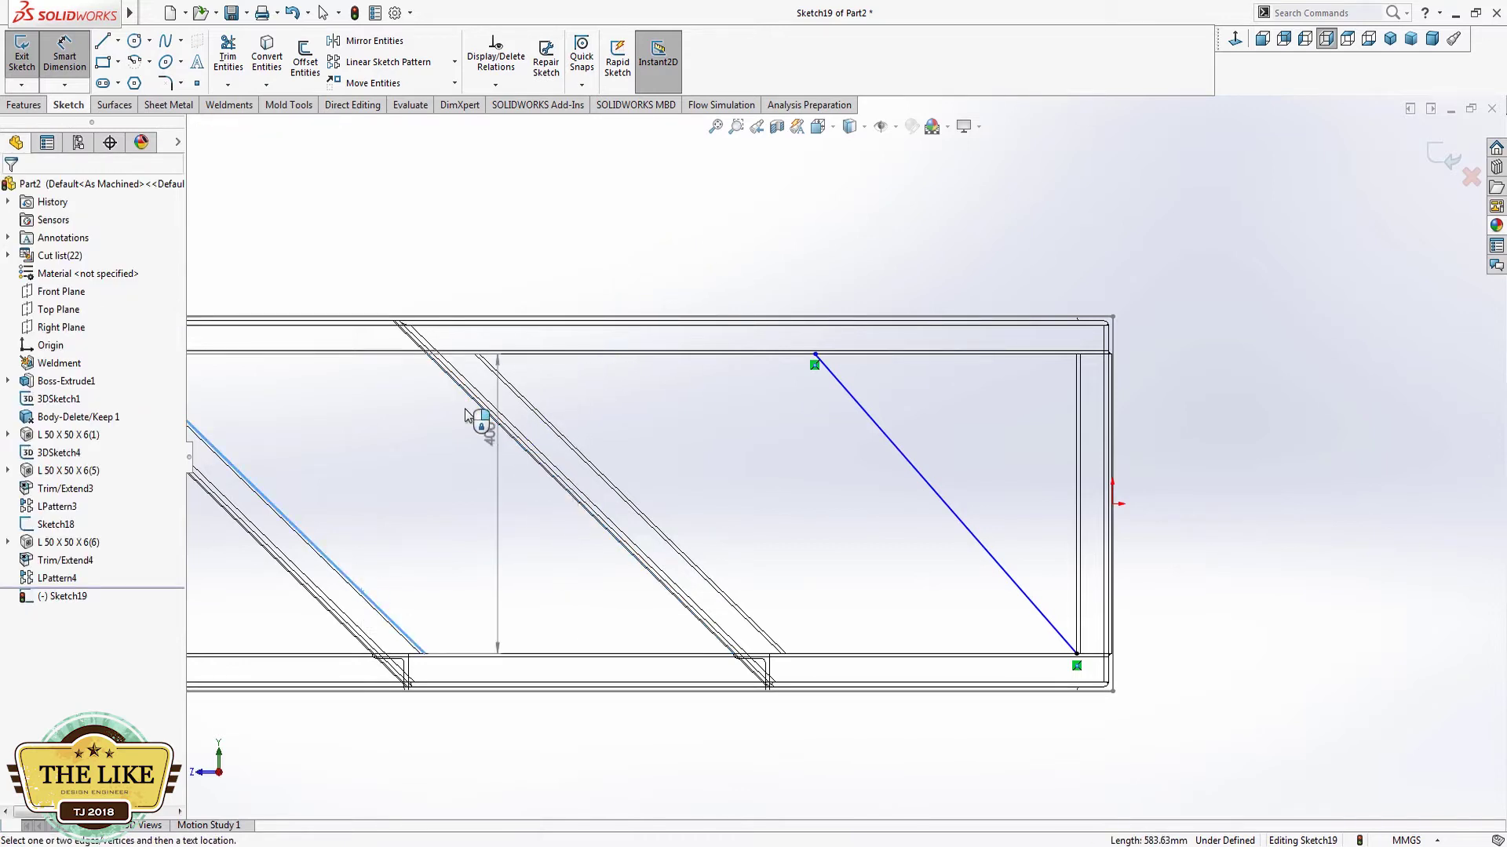
pyautogui.scroll(-3, 469, 416)
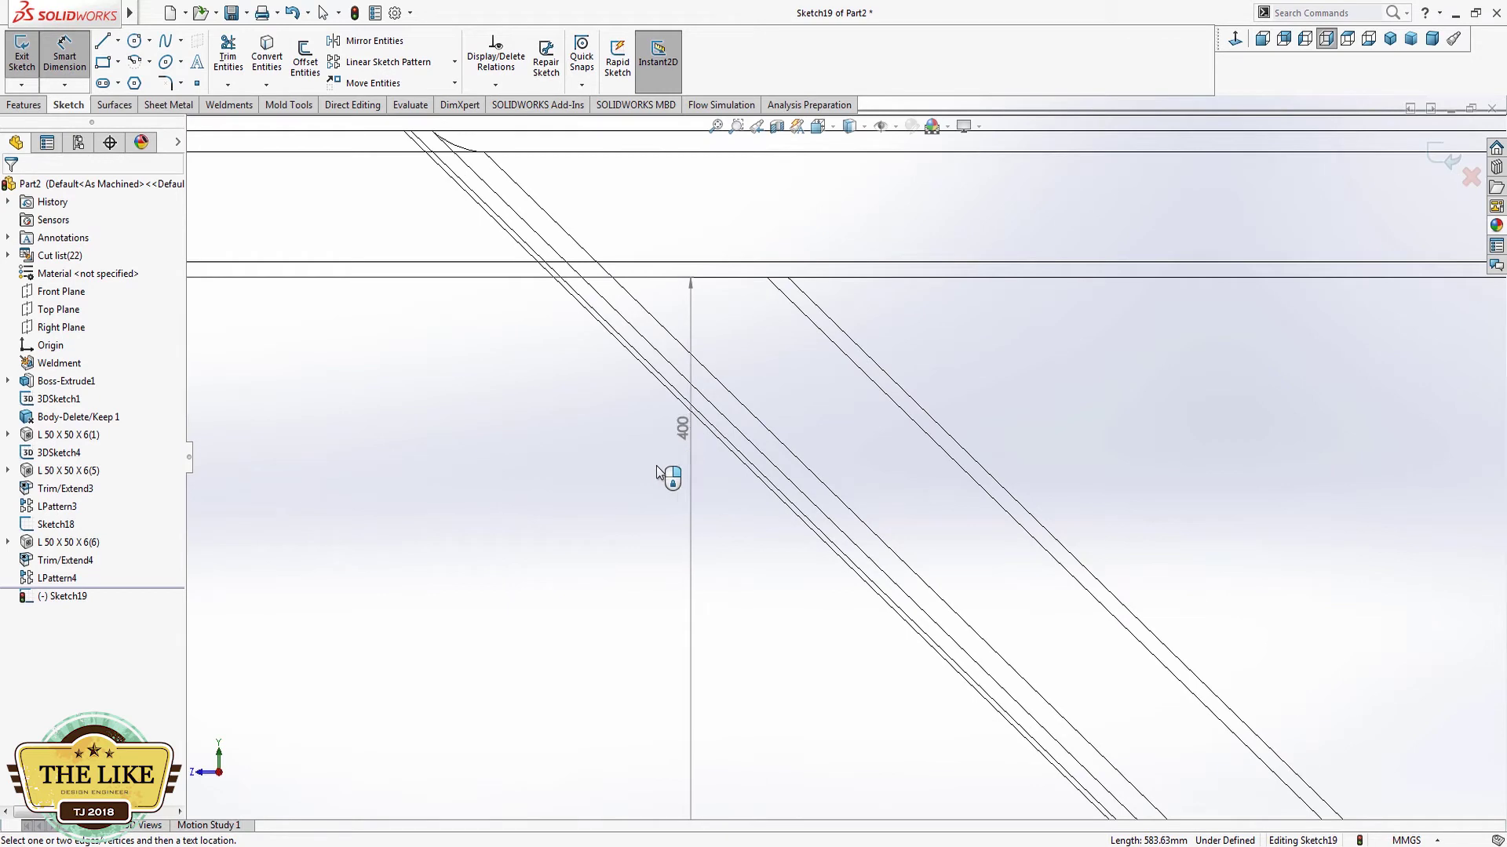
pyautogui.scroll(2, 656, 470)
pyautogui.scroll(2, 648, 468)
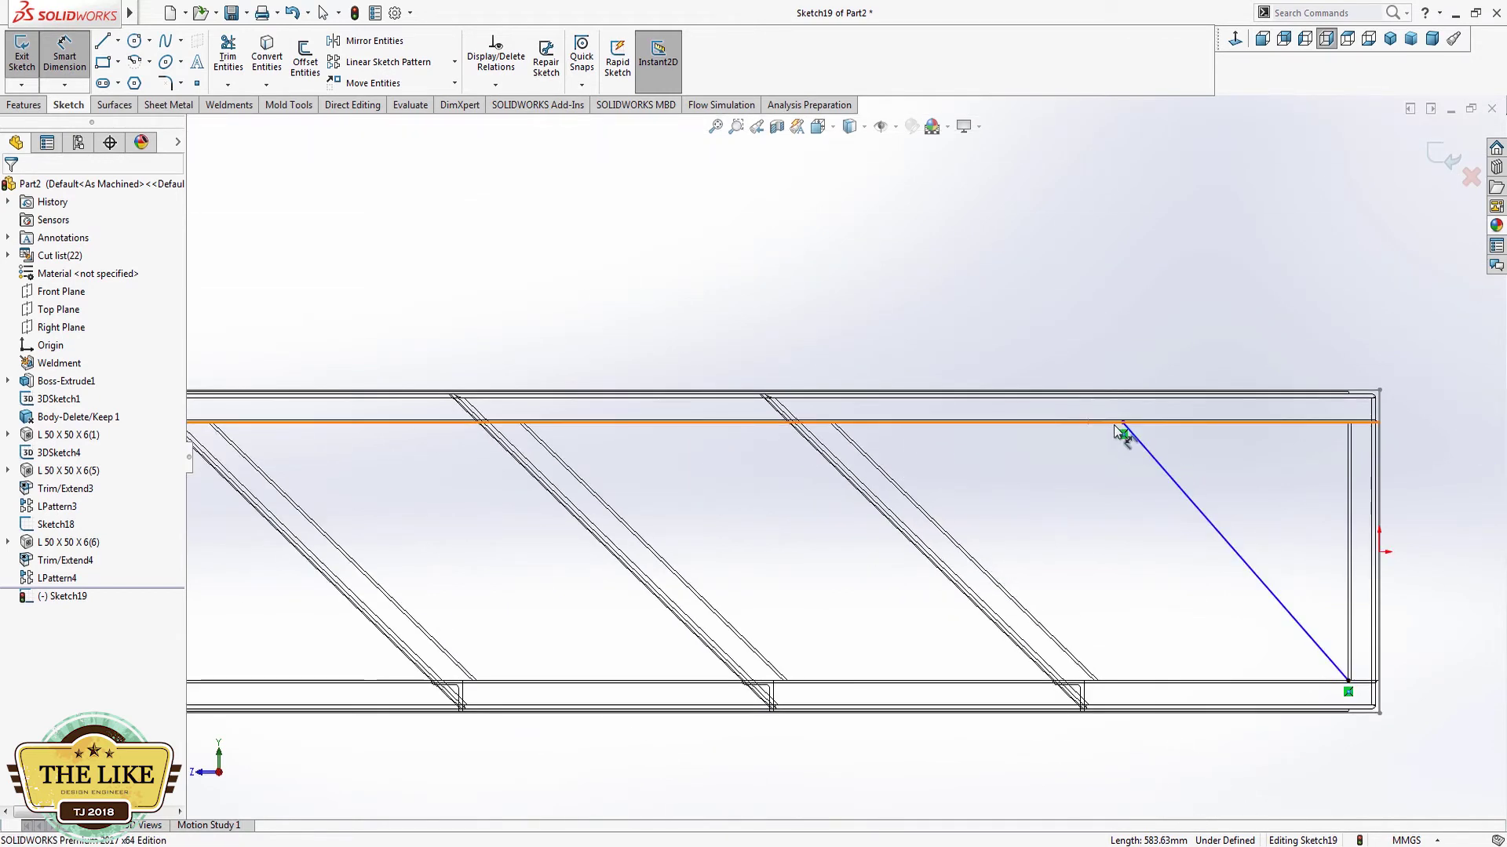
pyautogui.click(1121, 423)
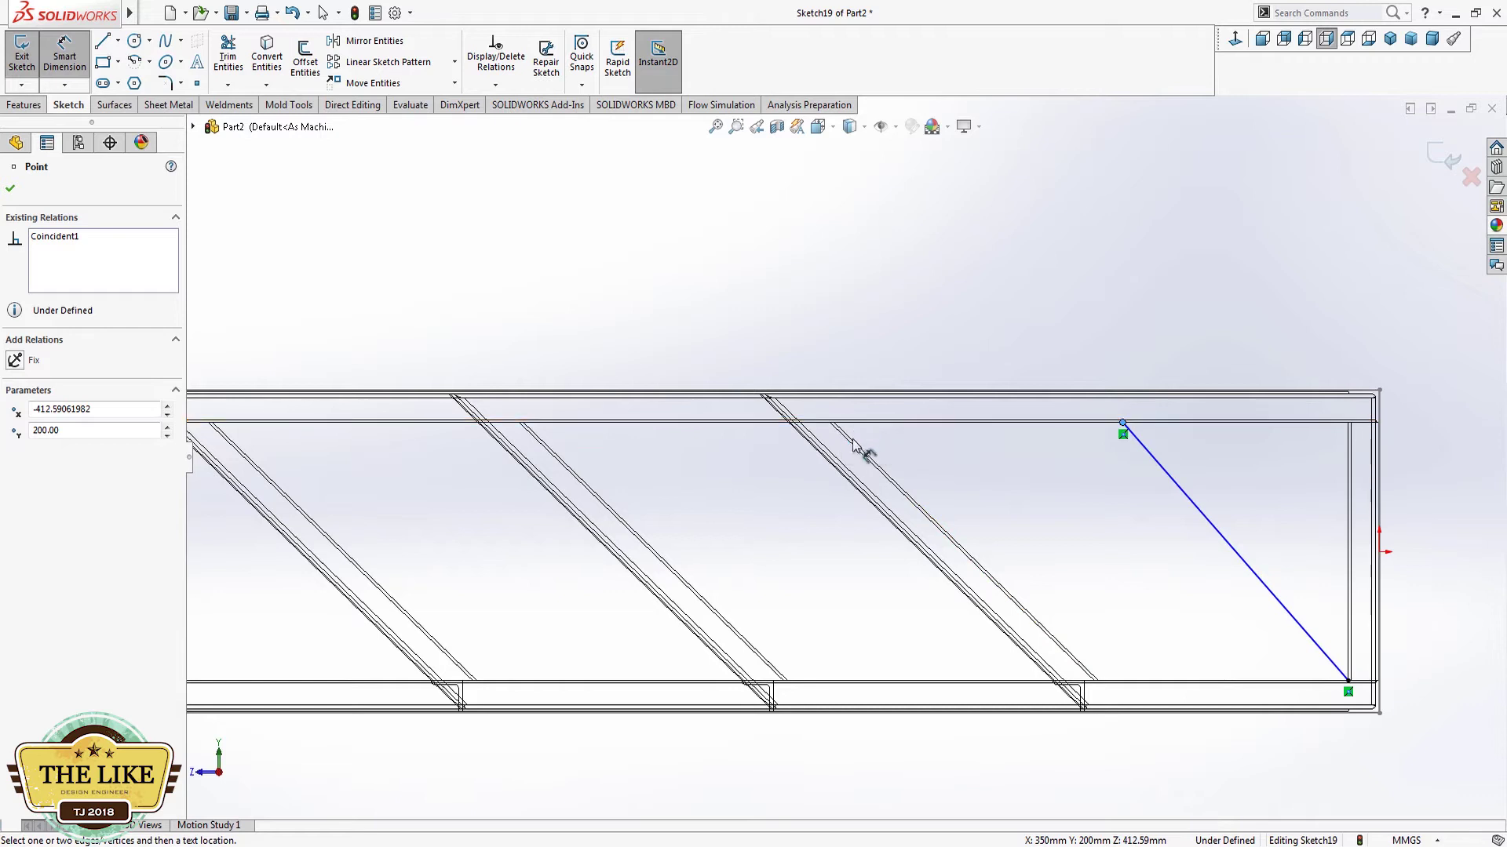
pyautogui.scroll(-3, 1091, 706)
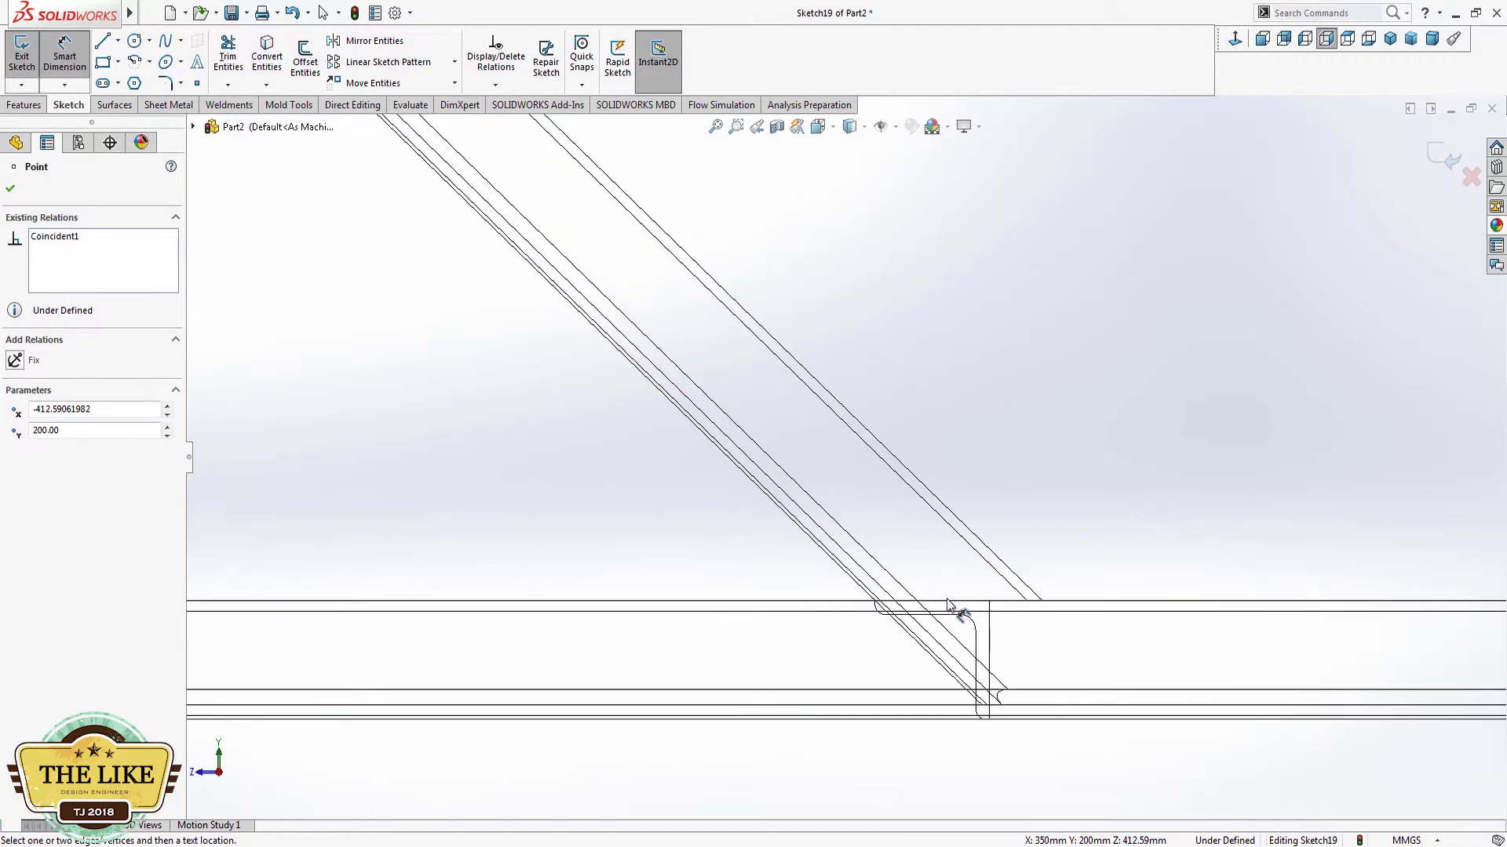
pyautogui.click(946, 606)
pyautogui.scroll(2, 1015, 502)
pyautogui.scroll(3, 1015, 502)
pyautogui.scroll(1, 958, 421)
pyautogui.scroll(-1, 874, 303)
pyautogui.scroll(-2, 861, 420)
pyautogui.scroll(-2, 860, 594)
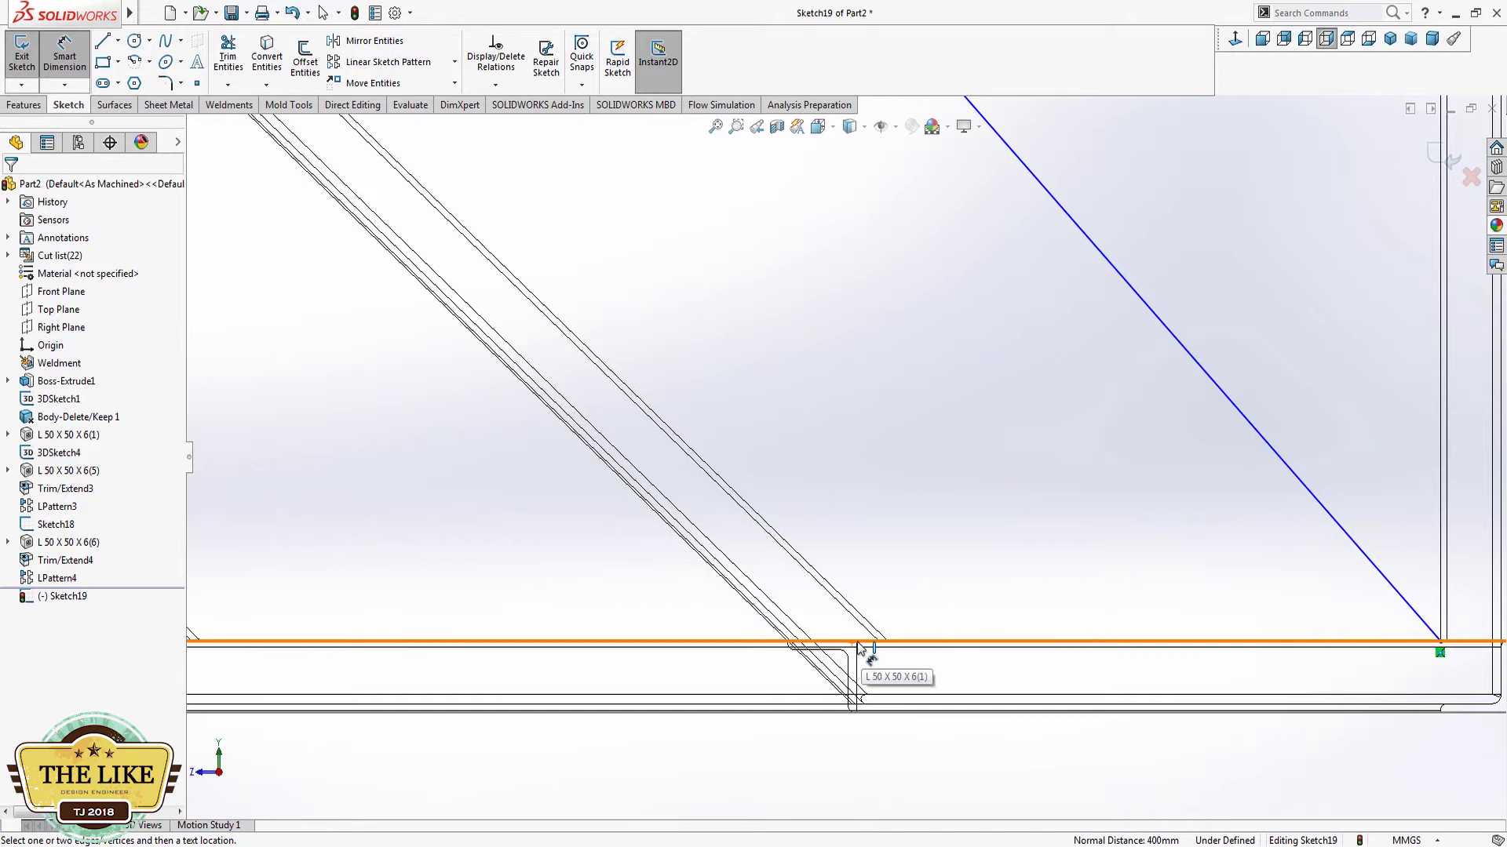
pyautogui.press('Escape')
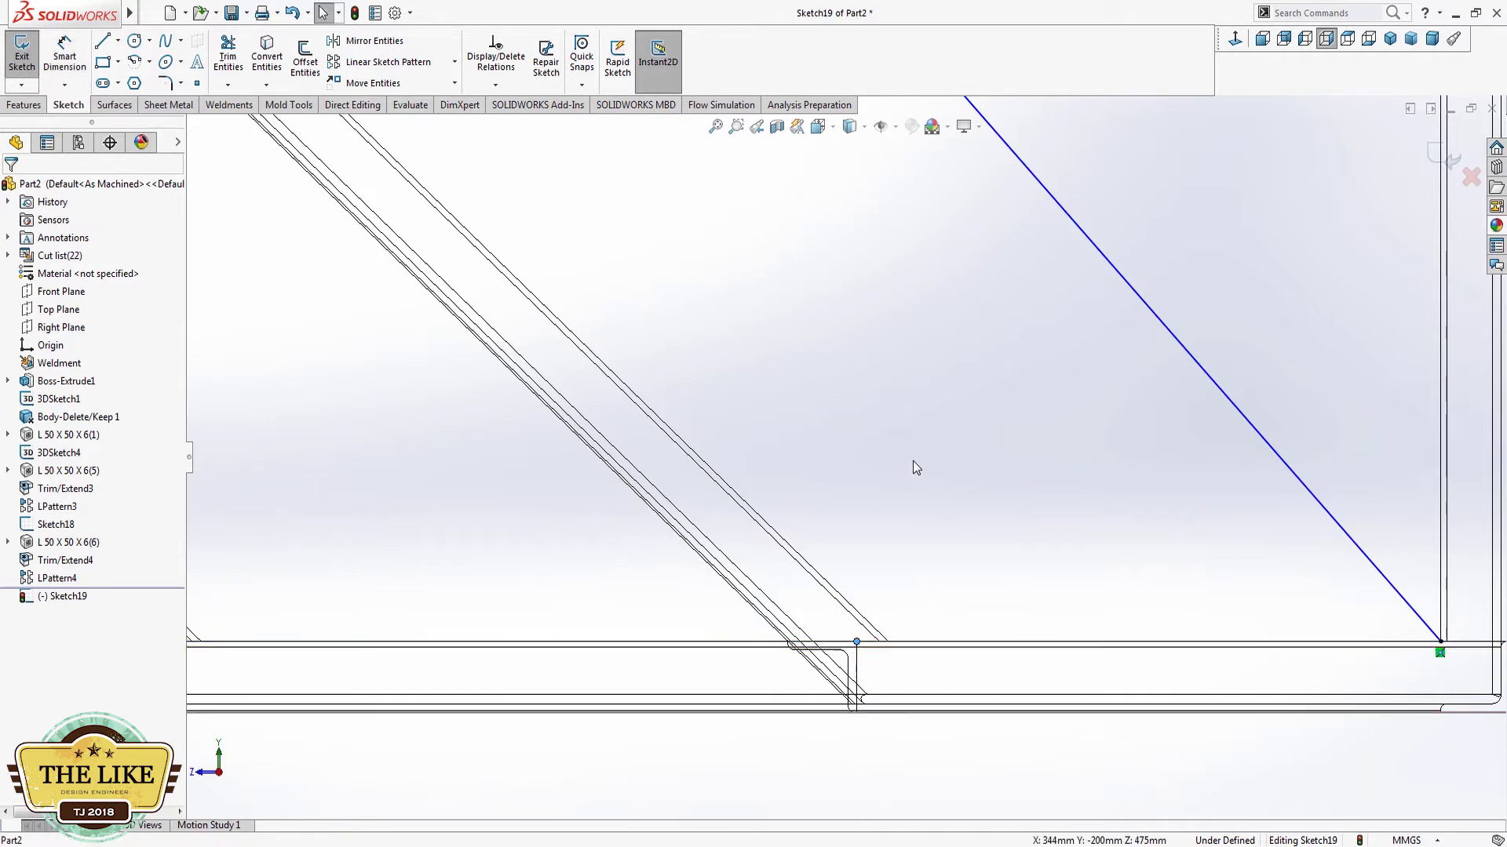
# Step: Add a Vertical relation between the line's top endpoint and the brace-joint vertex, then exit Sketch19
pyautogui.scroll(3, 912, 469)
pyautogui.keyDown('ctrl'); pyautogui.click(892, 273); pyautogui.keyUp('ctrl')
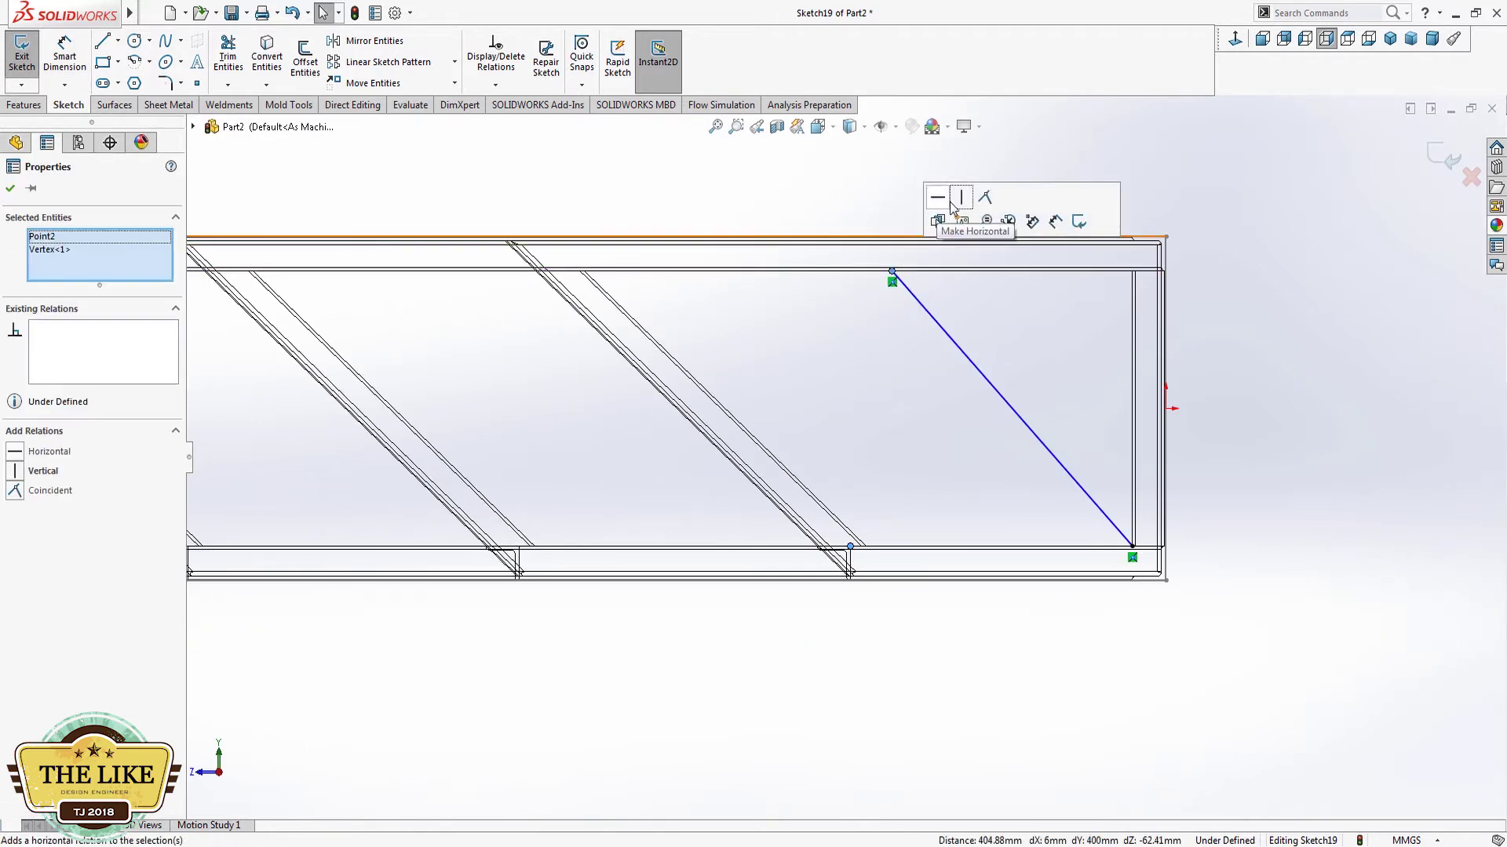
pyautogui.click(955, 208)
pyautogui.click(897, 436)
pyautogui.scroll(2, 897, 437)
pyautogui.scroll(-2, 953, 514)
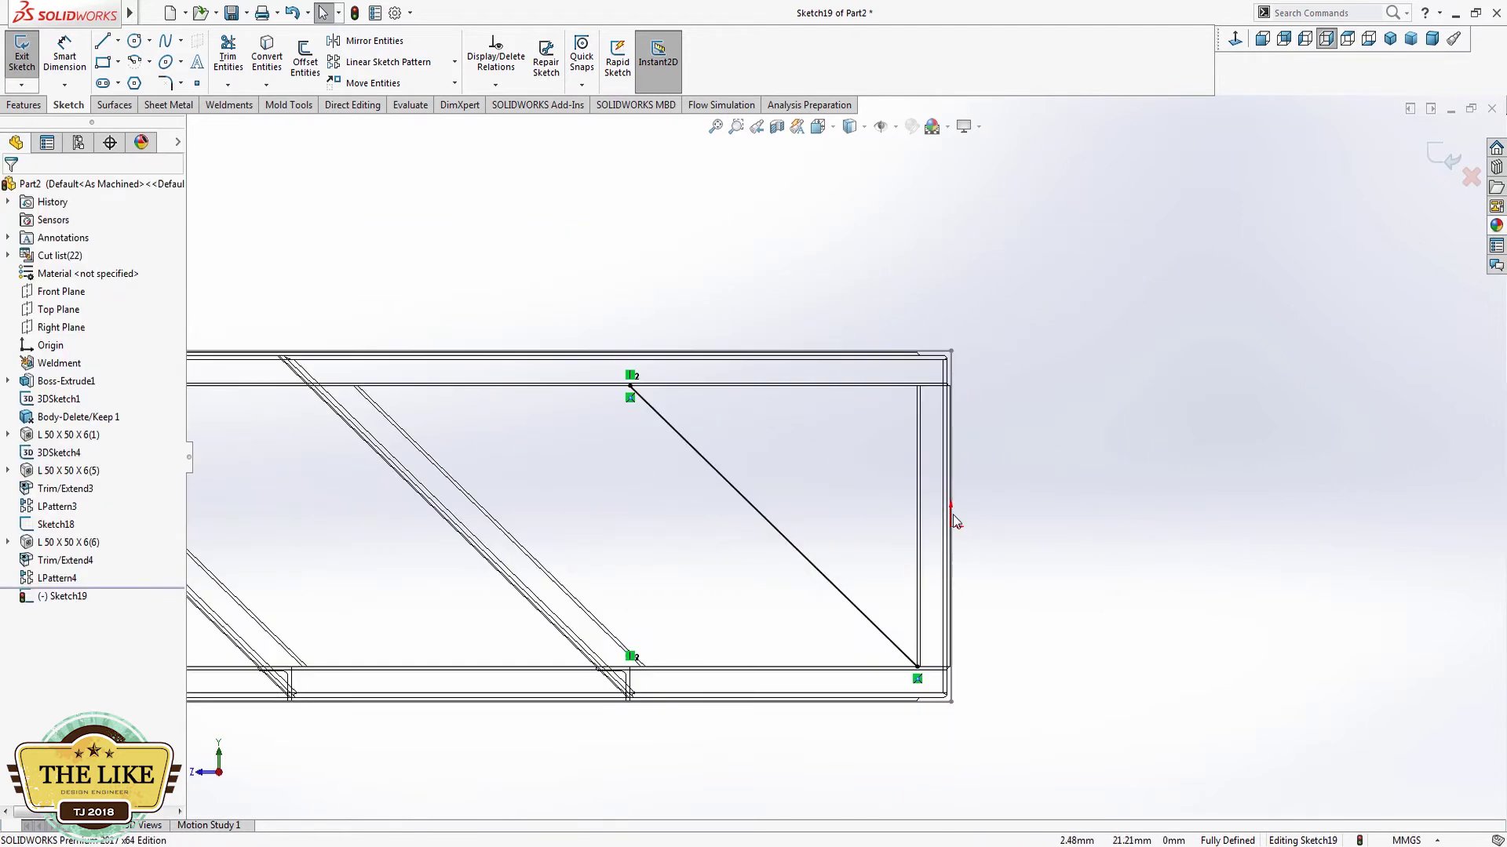
pyautogui.click(1446, 156)
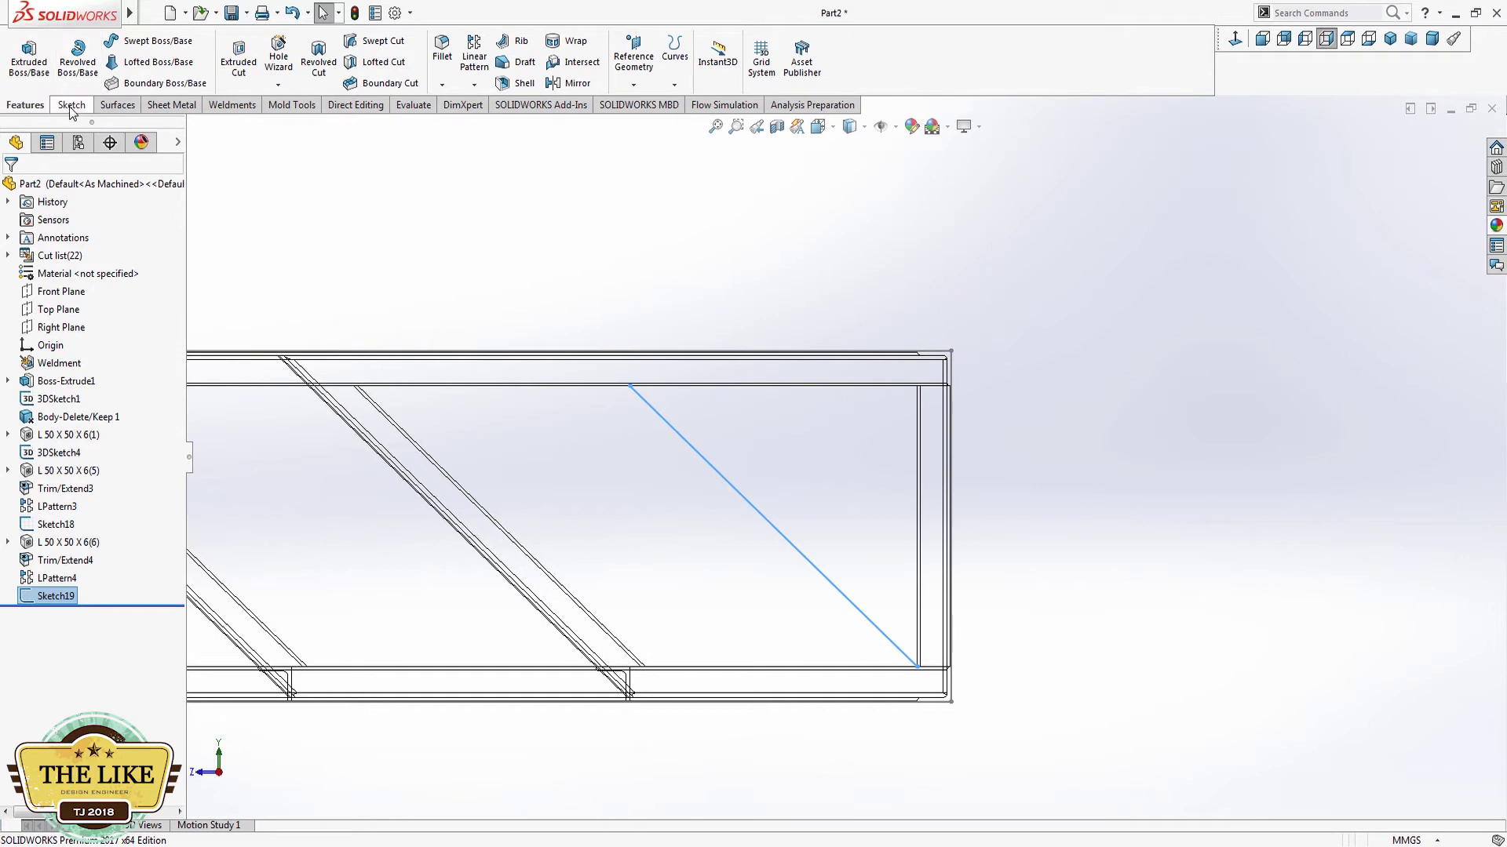
# Step: Add an L 50 x 50 x 6 structural member along the diagonal line, profile mirrored about the vertical axis
pyautogui.click(177, 107)
pyautogui.click(215, 105)
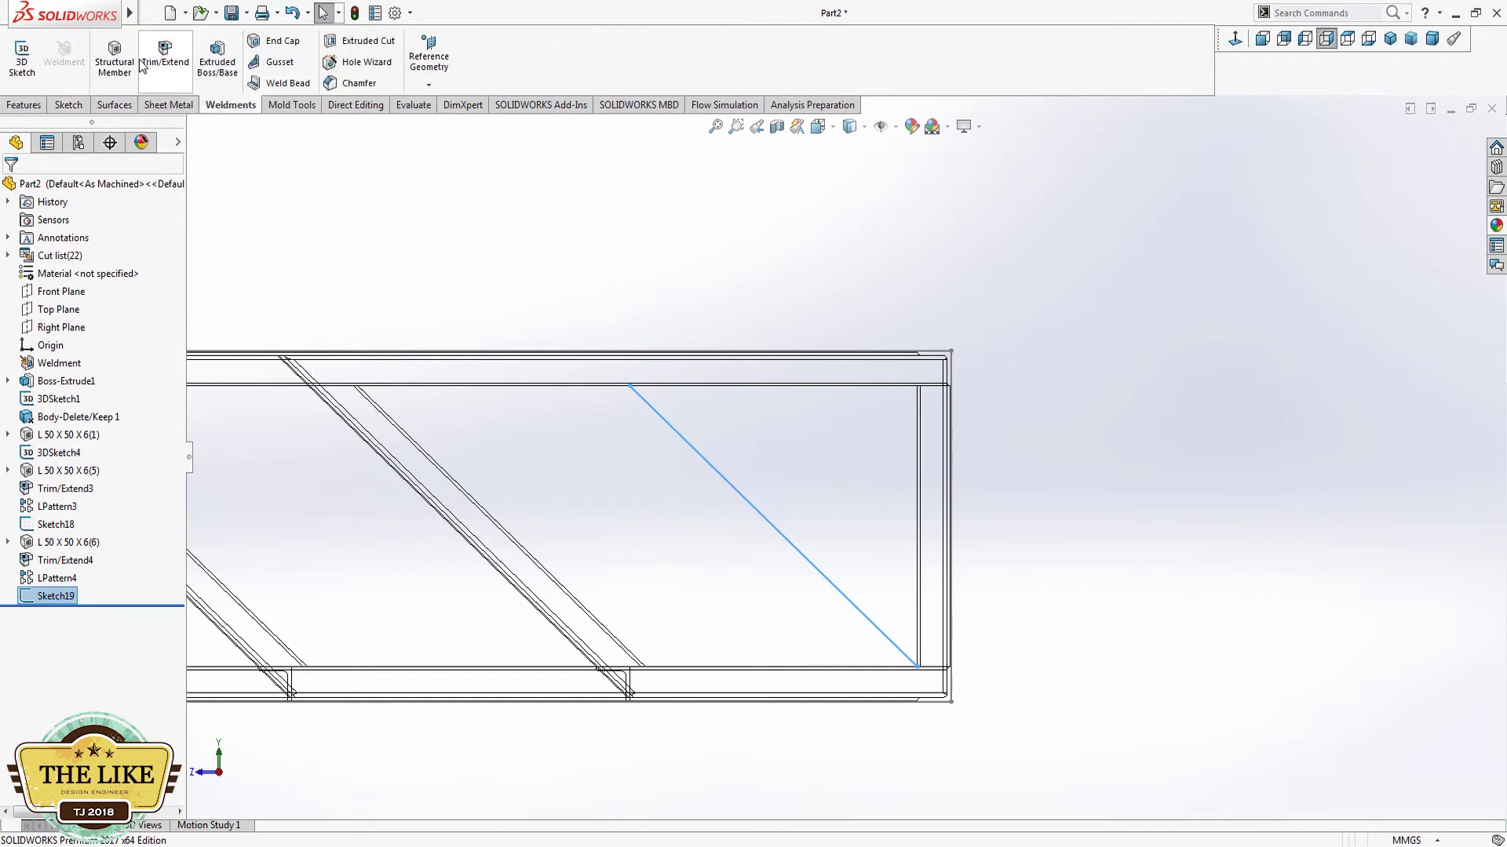
pyautogui.click(115, 57)
pyautogui.click(698, 453)
pyautogui.moveTo(720, 464)
pyautogui.mouseDown(button='middle')
pyautogui.moveTo(780, 581)
pyautogui.moveTo(799, 666)
pyautogui.moveTo(799, 534)
pyautogui.mouseUp(button='middle')
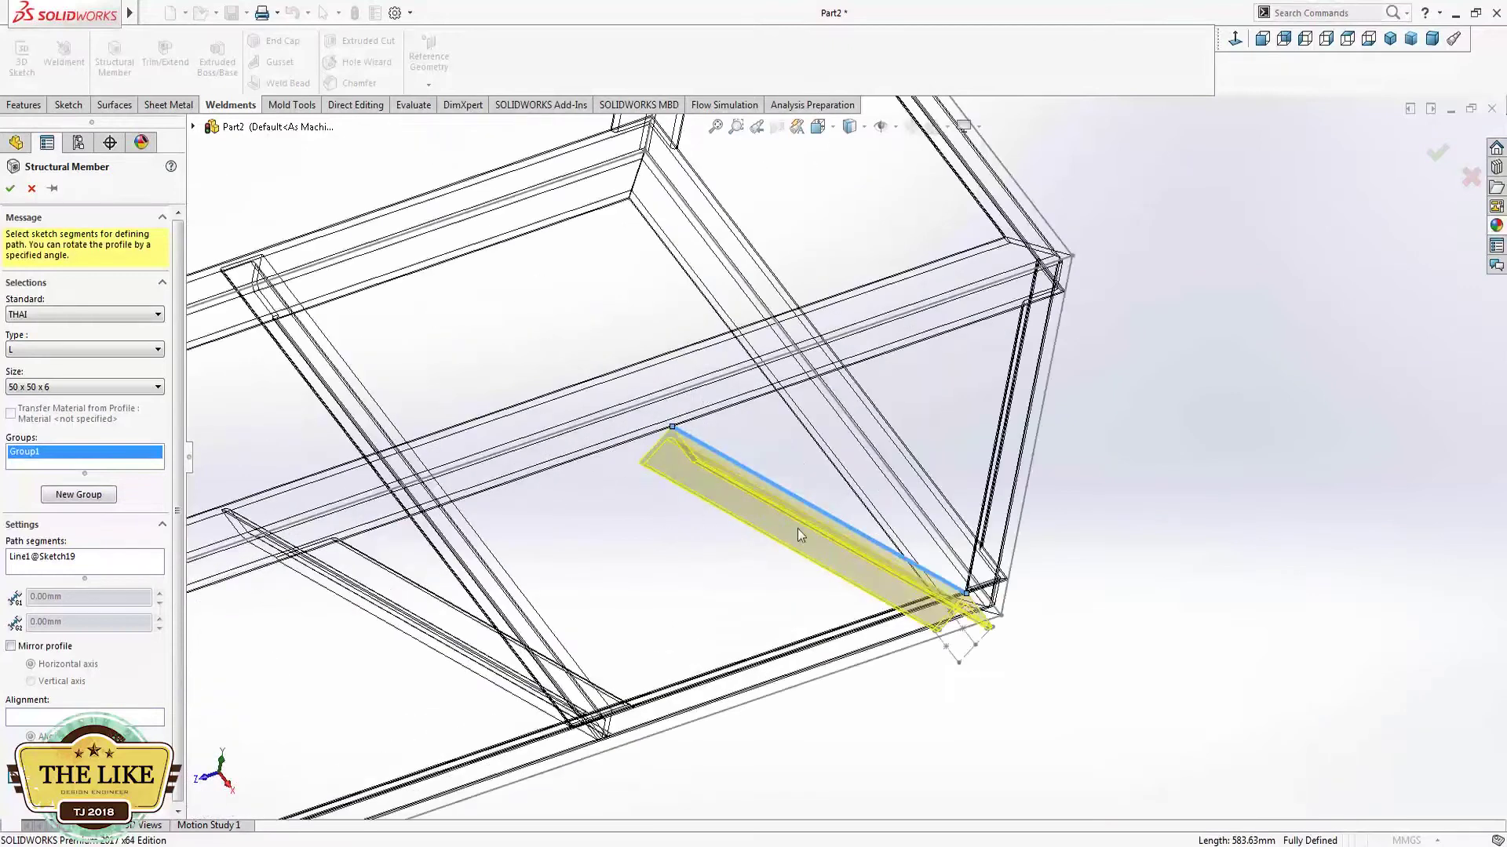
pyautogui.click(847, 129)
pyautogui.click(852, 147)
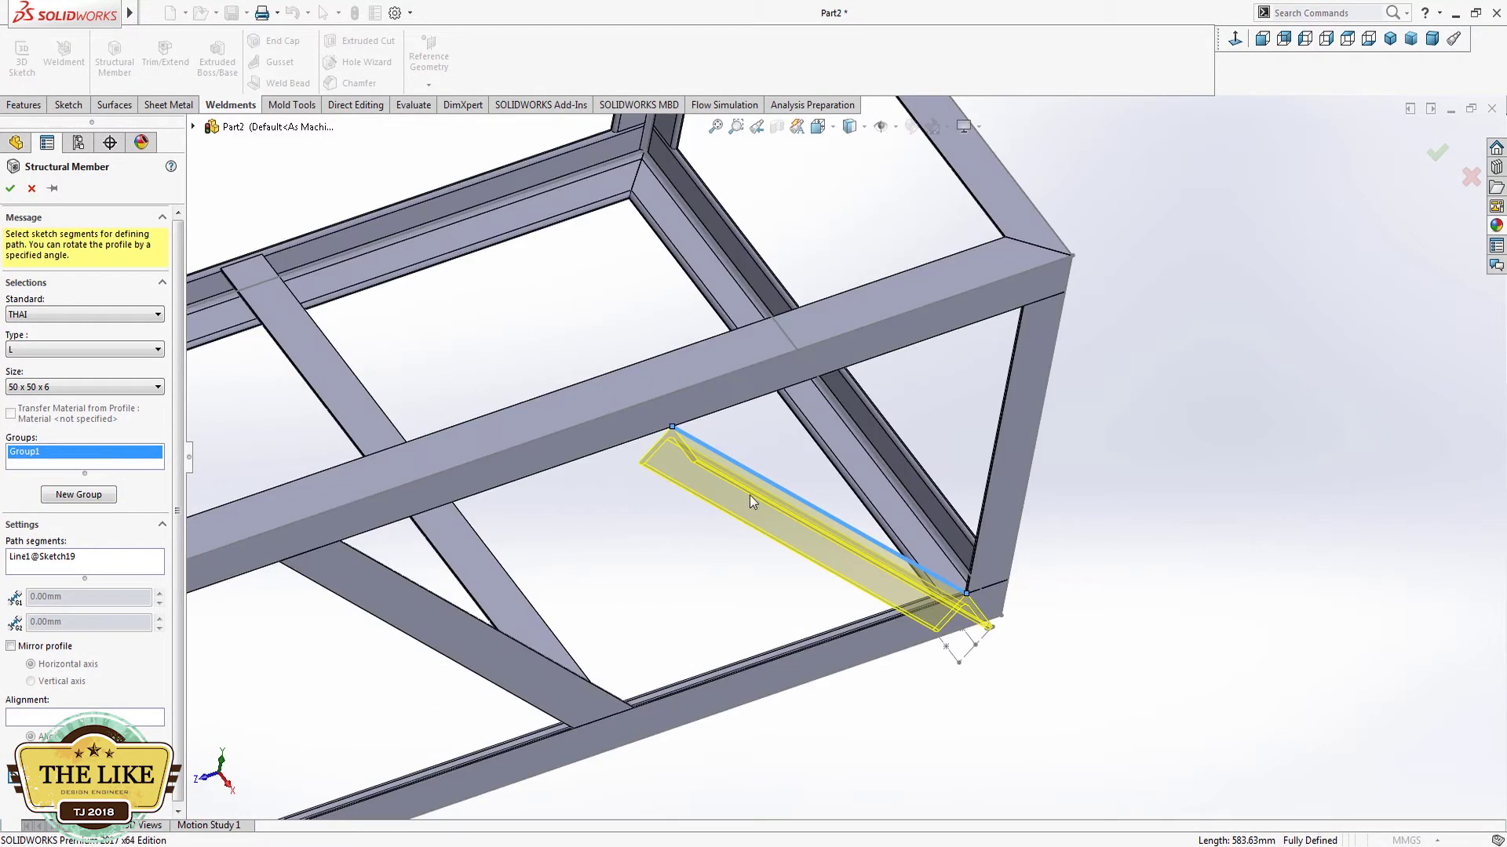
pyautogui.click(11, 647)
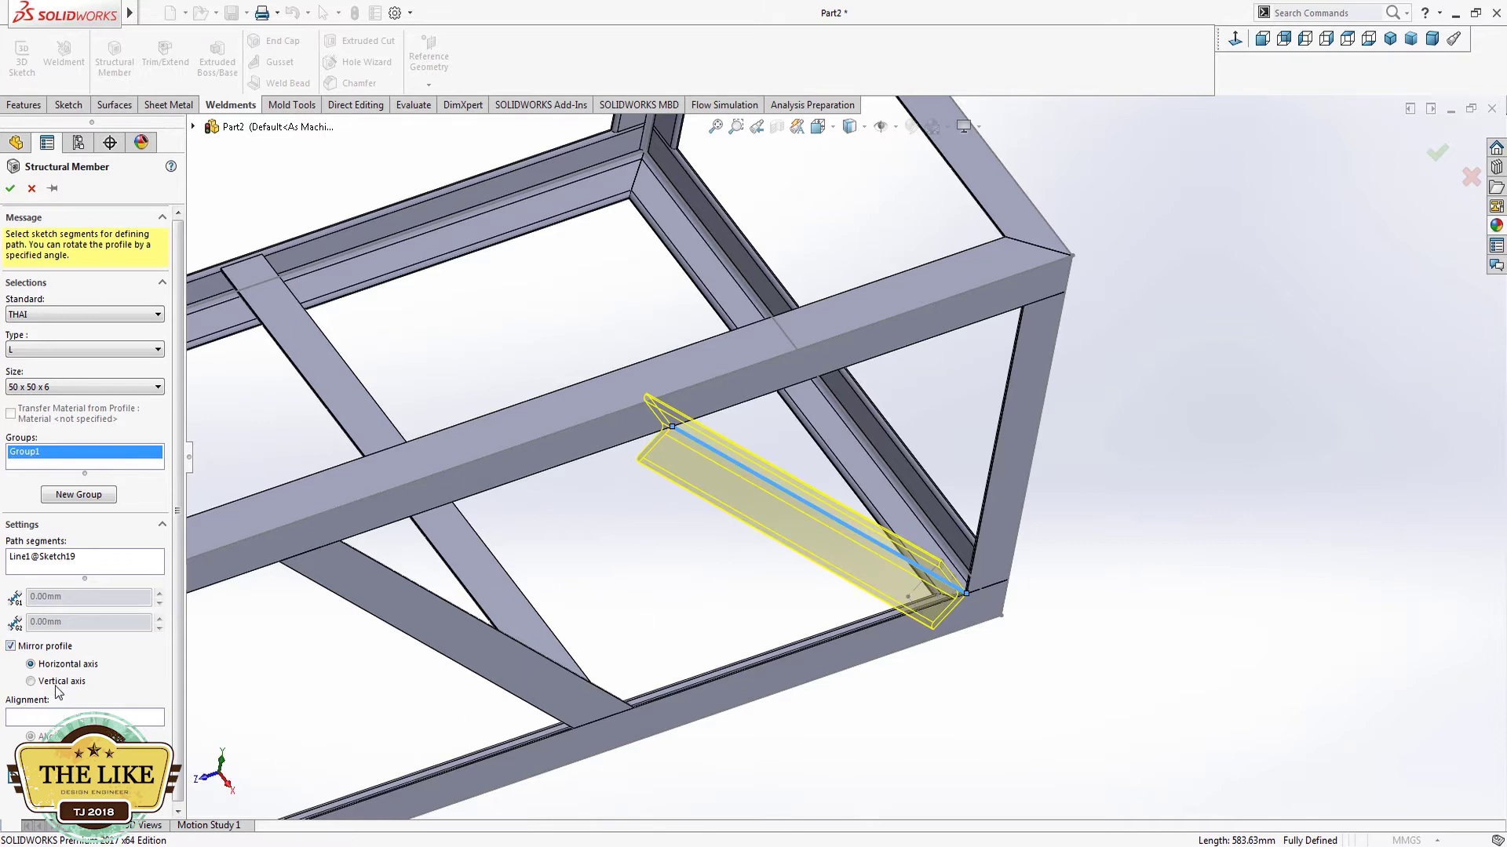
pyautogui.click(31, 681)
pyautogui.moveTo(853, 563); pyautogui.dragTo(185, 718, button='middle')
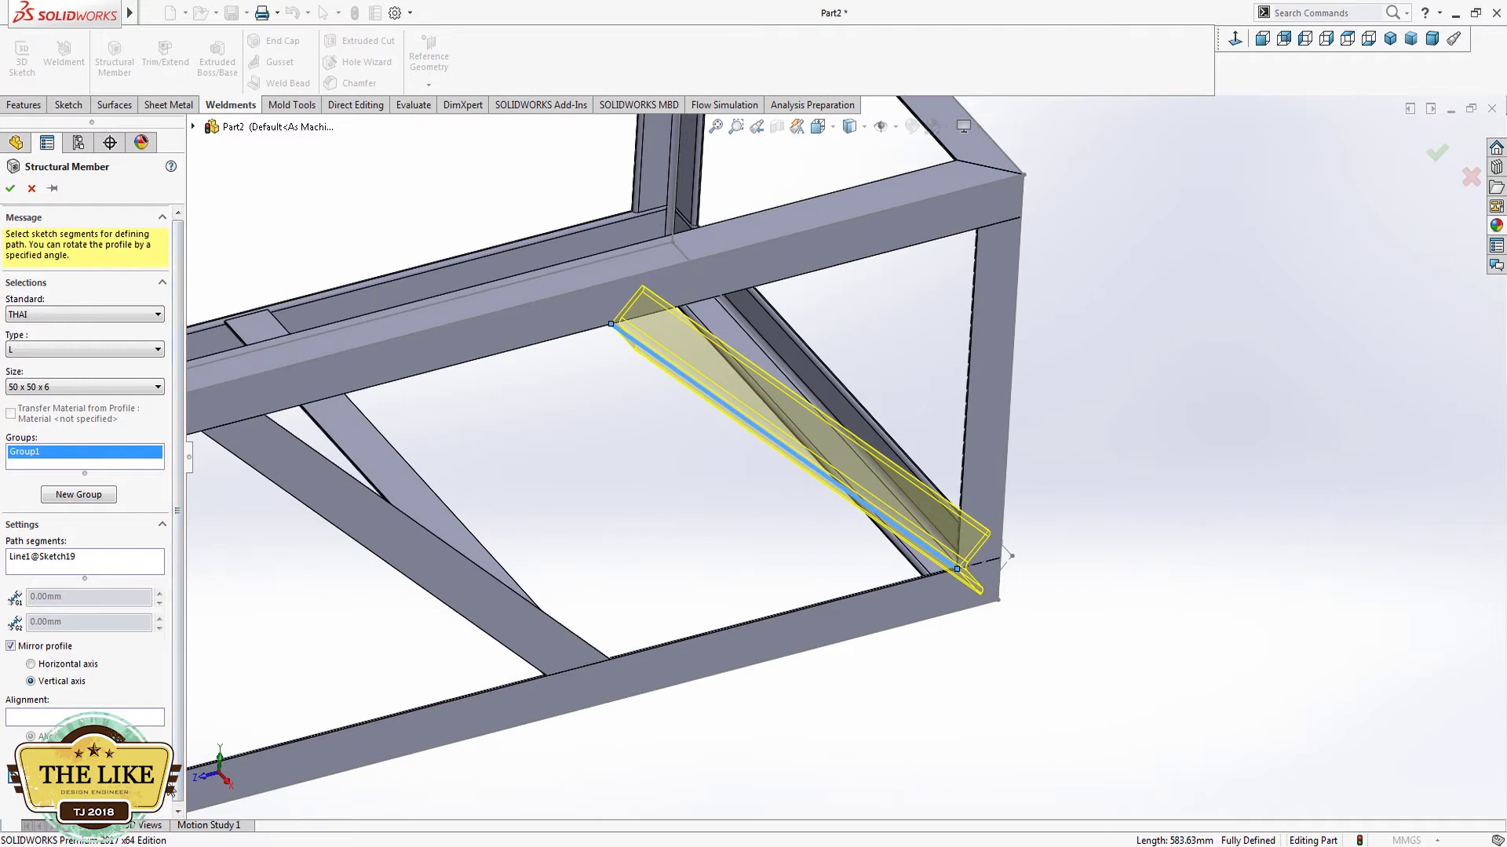
pyautogui.moveTo(688, 416)
pyautogui.mouseDown(button='middle')
pyautogui.moveTo(959, 345)
pyautogui.moveTo(1285, 203)
pyautogui.mouseUp(button='middle')
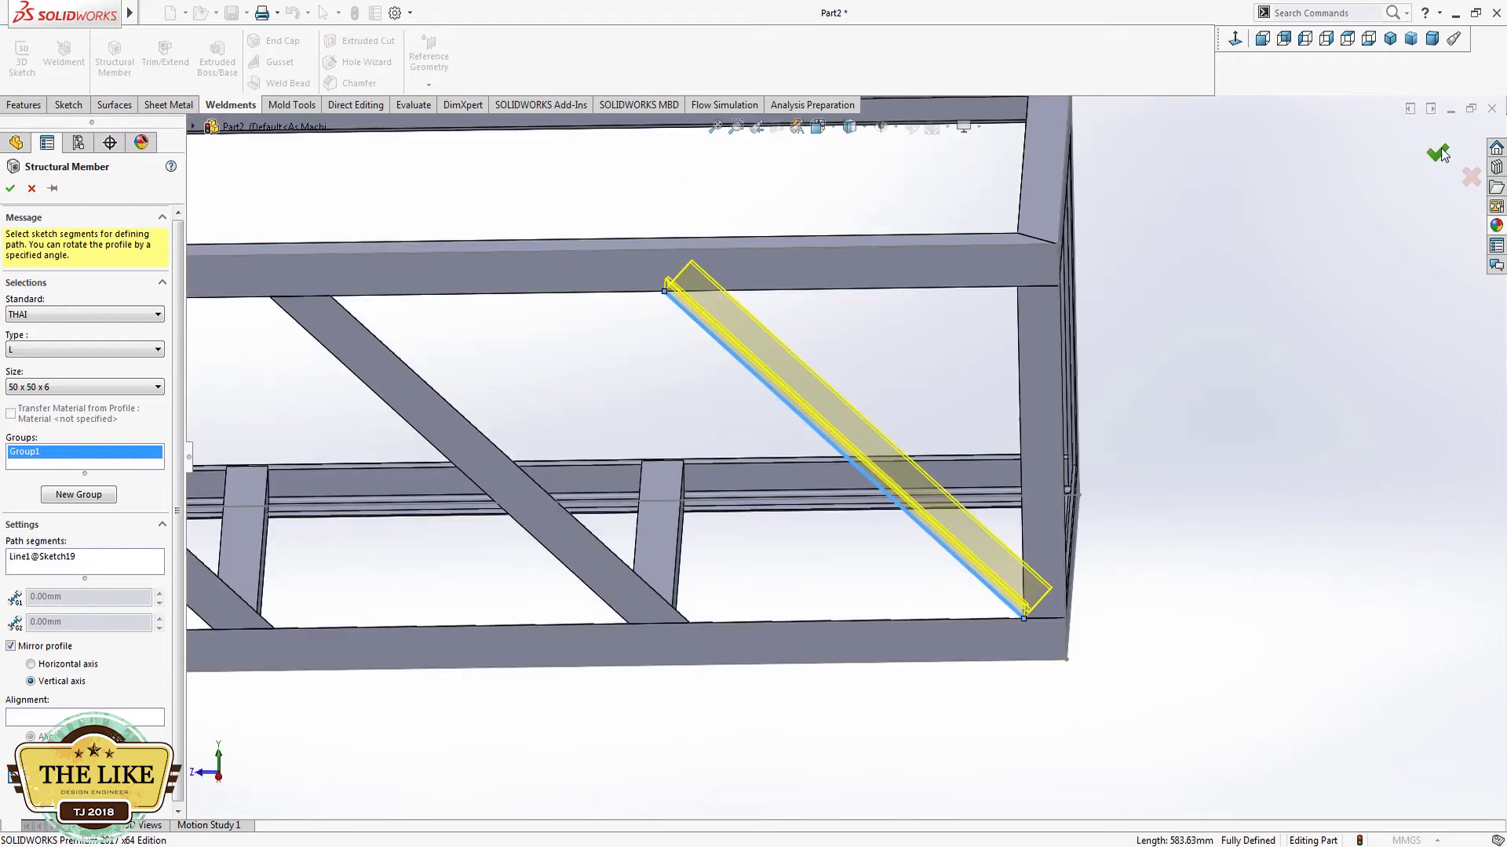
pyautogui.click(1441, 154)
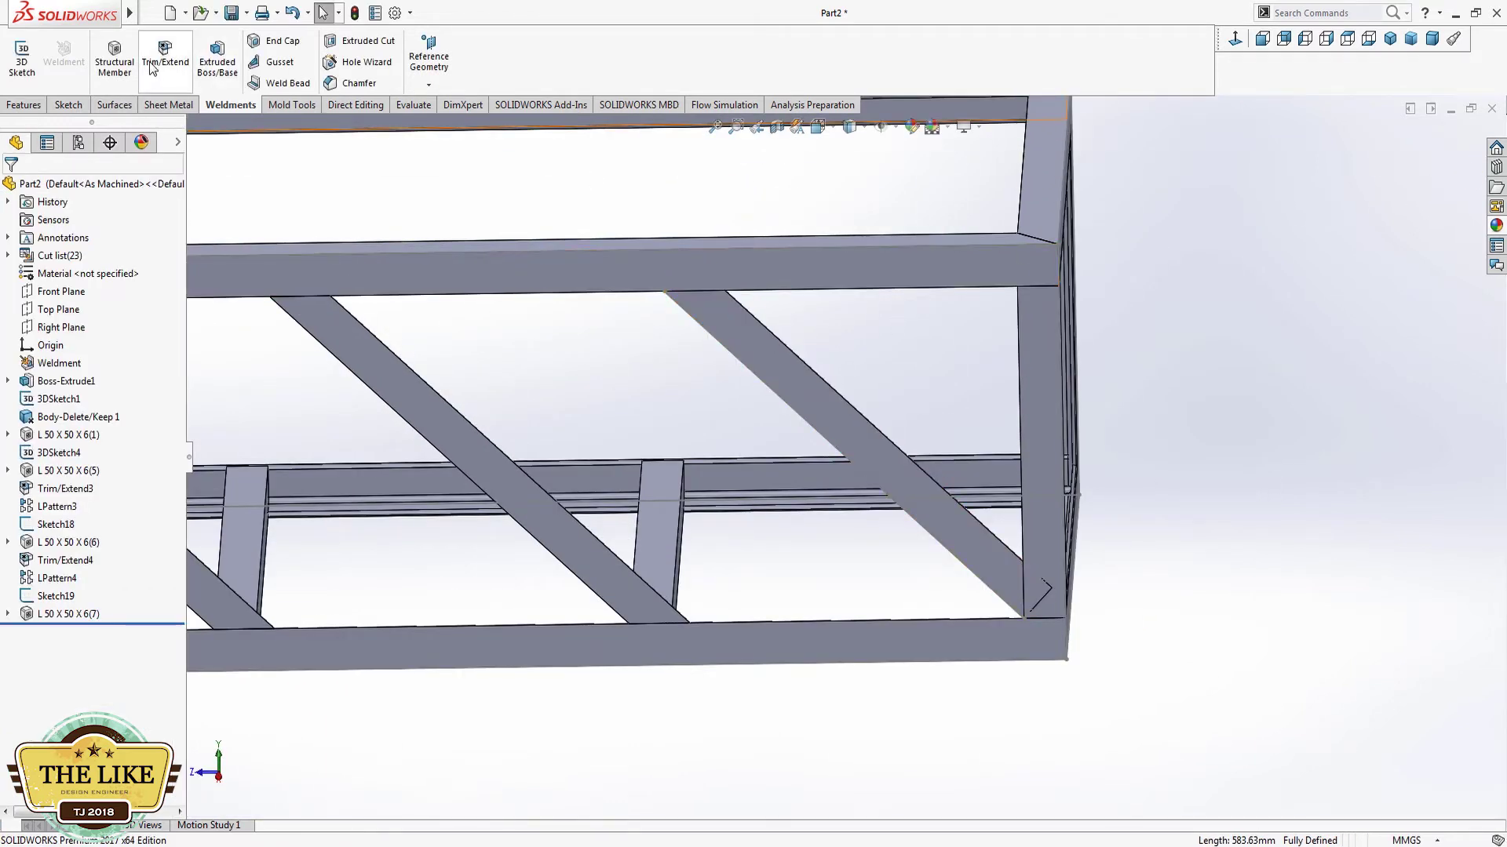
# Step: Trim the diagonal L-angle against the top beam, bottom beam and end post
pyautogui.click(153, 69)
pyautogui.click(816, 426)
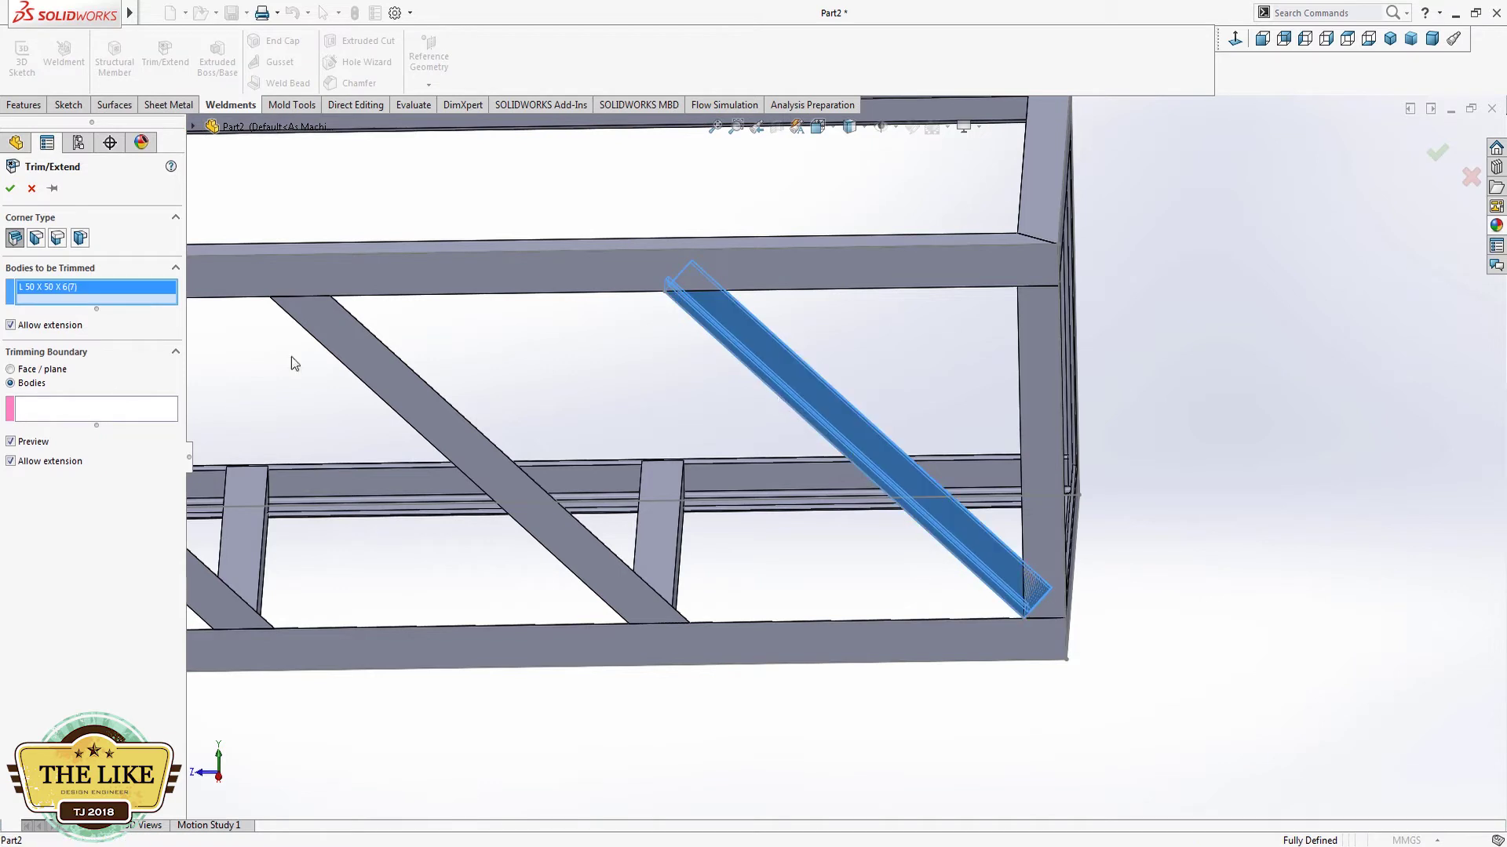
pyautogui.click(110, 408)
pyautogui.click(981, 263)
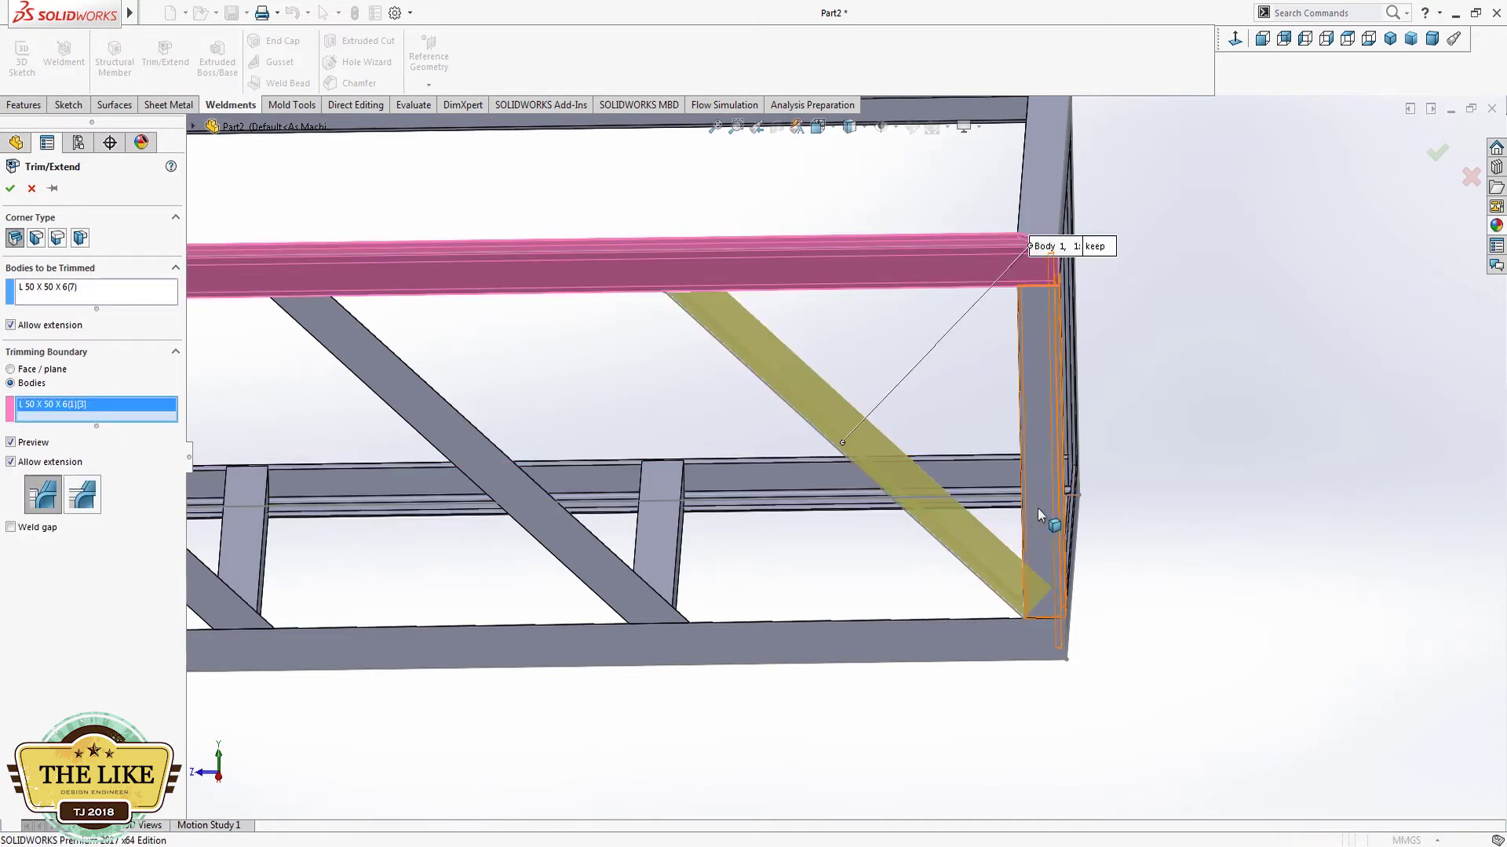
pyautogui.click(1034, 630)
pyautogui.click(1049, 569)
pyautogui.moveTo(1049, 578)
pyautogui.mouseDown(button='middle')
pyautogui.moveTo(861, 628)
pyautogui.moveTo(800, 566)
pyautogui.moveTo(940, 524)
pyautogui.mouseUp(button='middle')
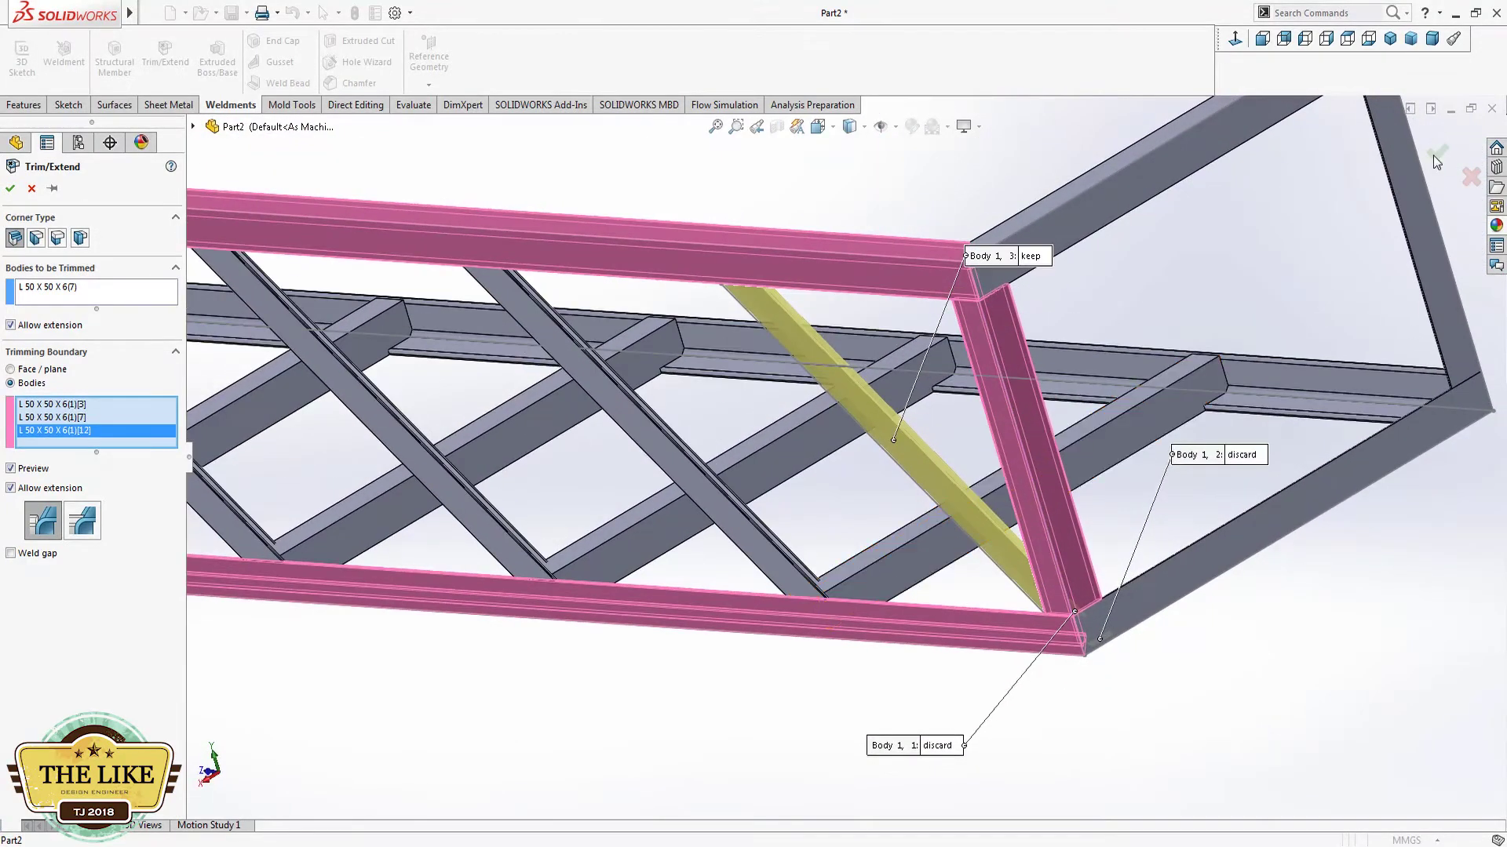
pyautogui.click(1437, 155)
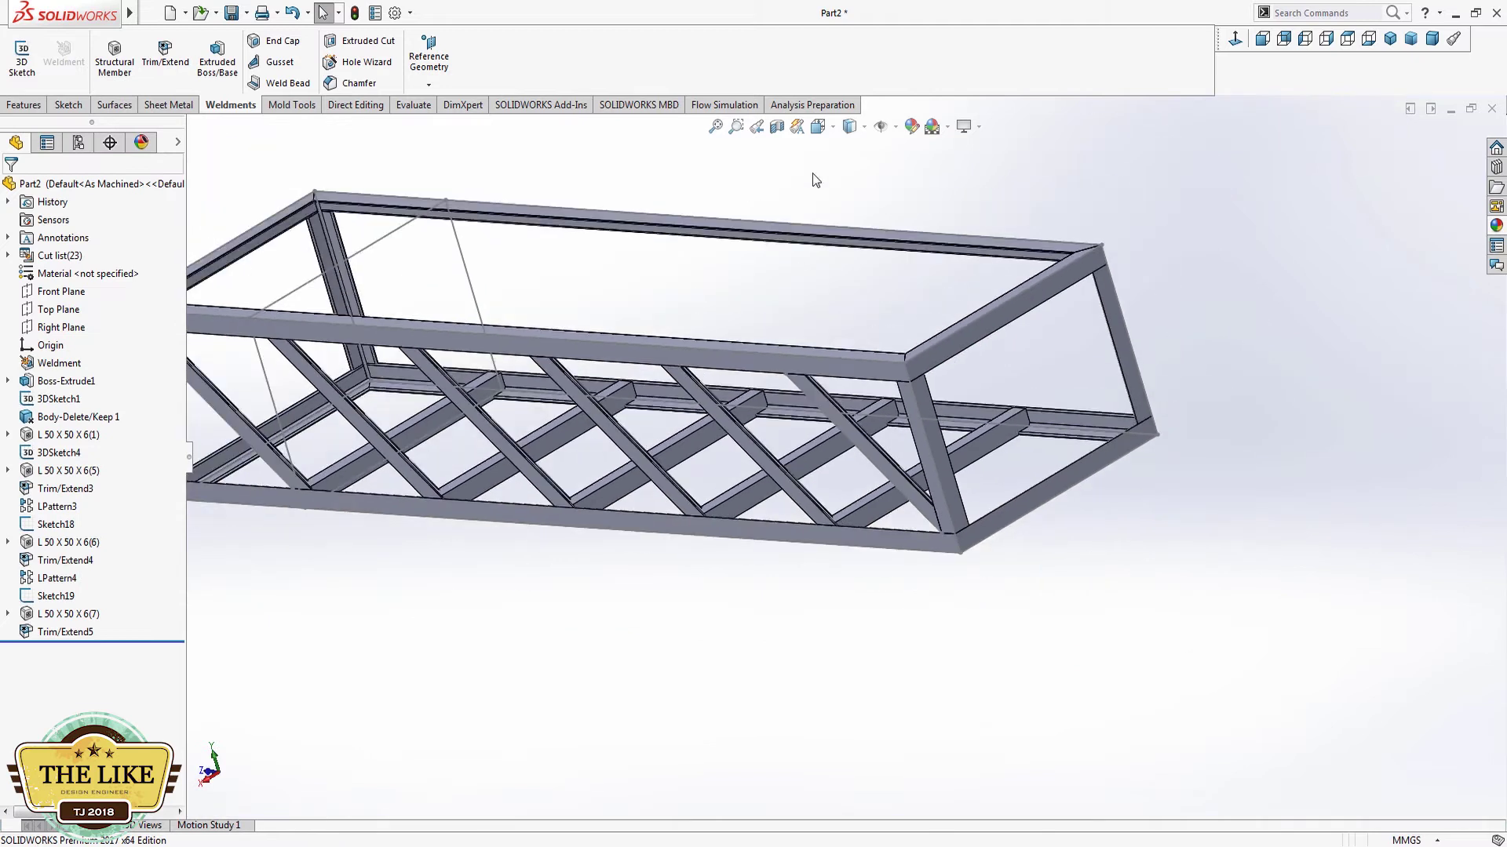
pyautogui.click(428, 84)
# Step: Create Plane8 between the top beam face and the opposite long side's beam face
pyautogui.scroll(-3, 863, 329)
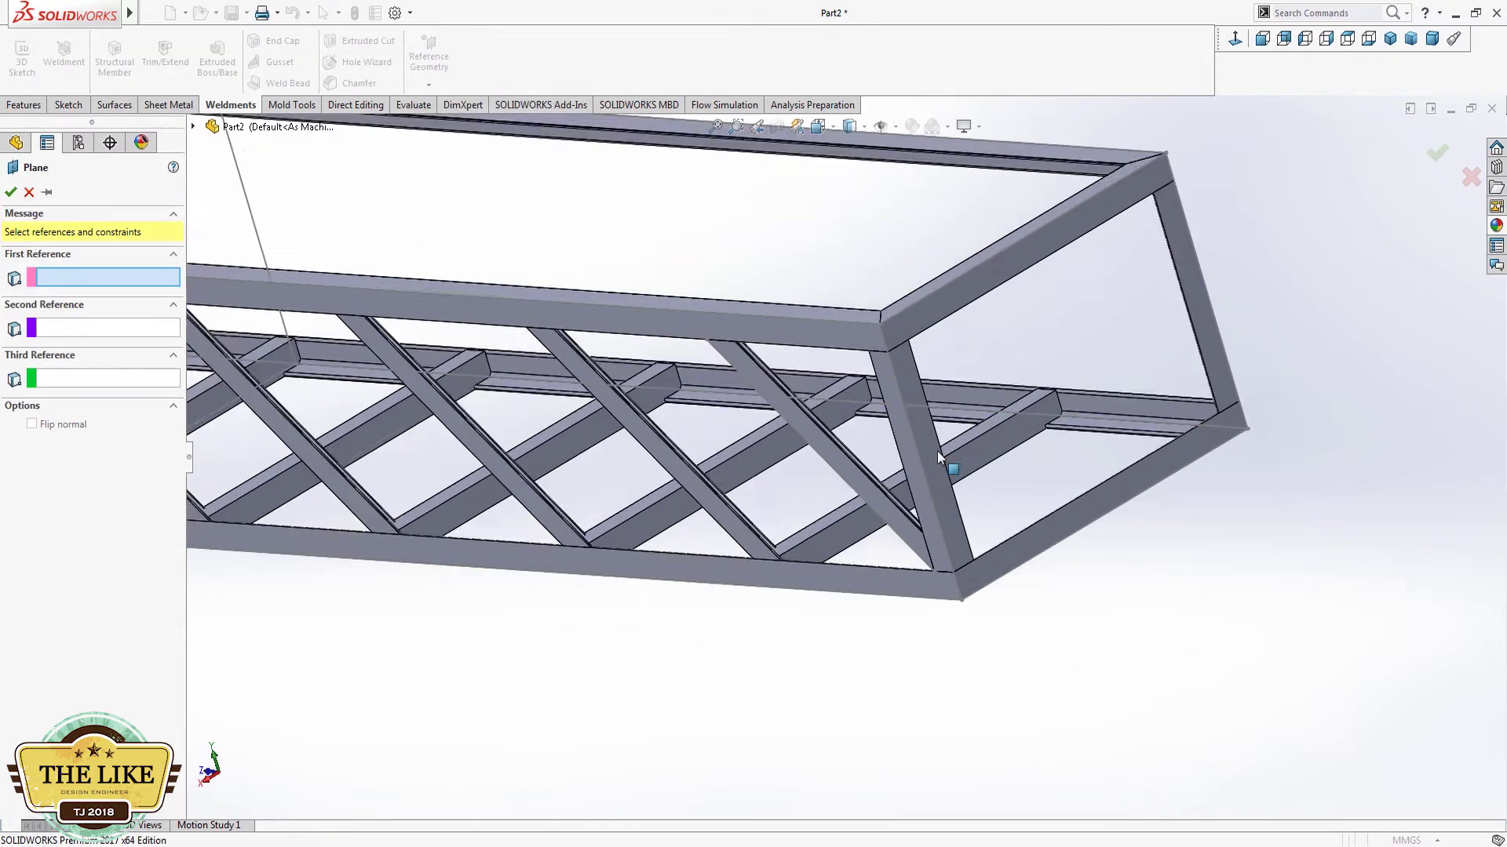
pyautogui.scroll(-3, 834, 306)
pyautogui.click(828, 314)
pyautogui.moveTo(1045, 272); pyautogui.dragTo(984, 364, button='middle')
pyautogui.scroll(5, 549, 392)
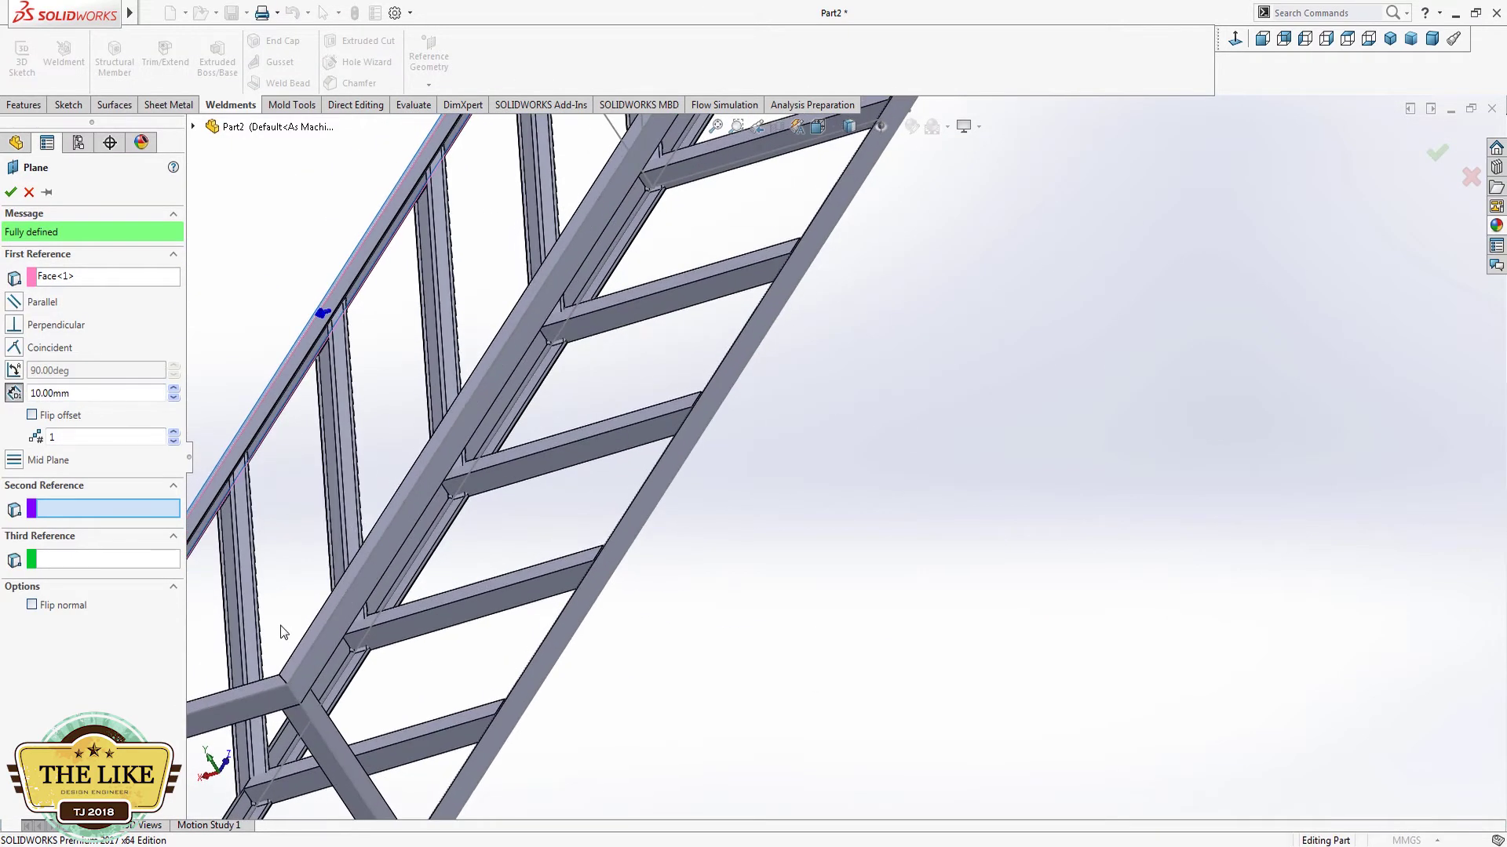
pyautogui.click(549, 408)
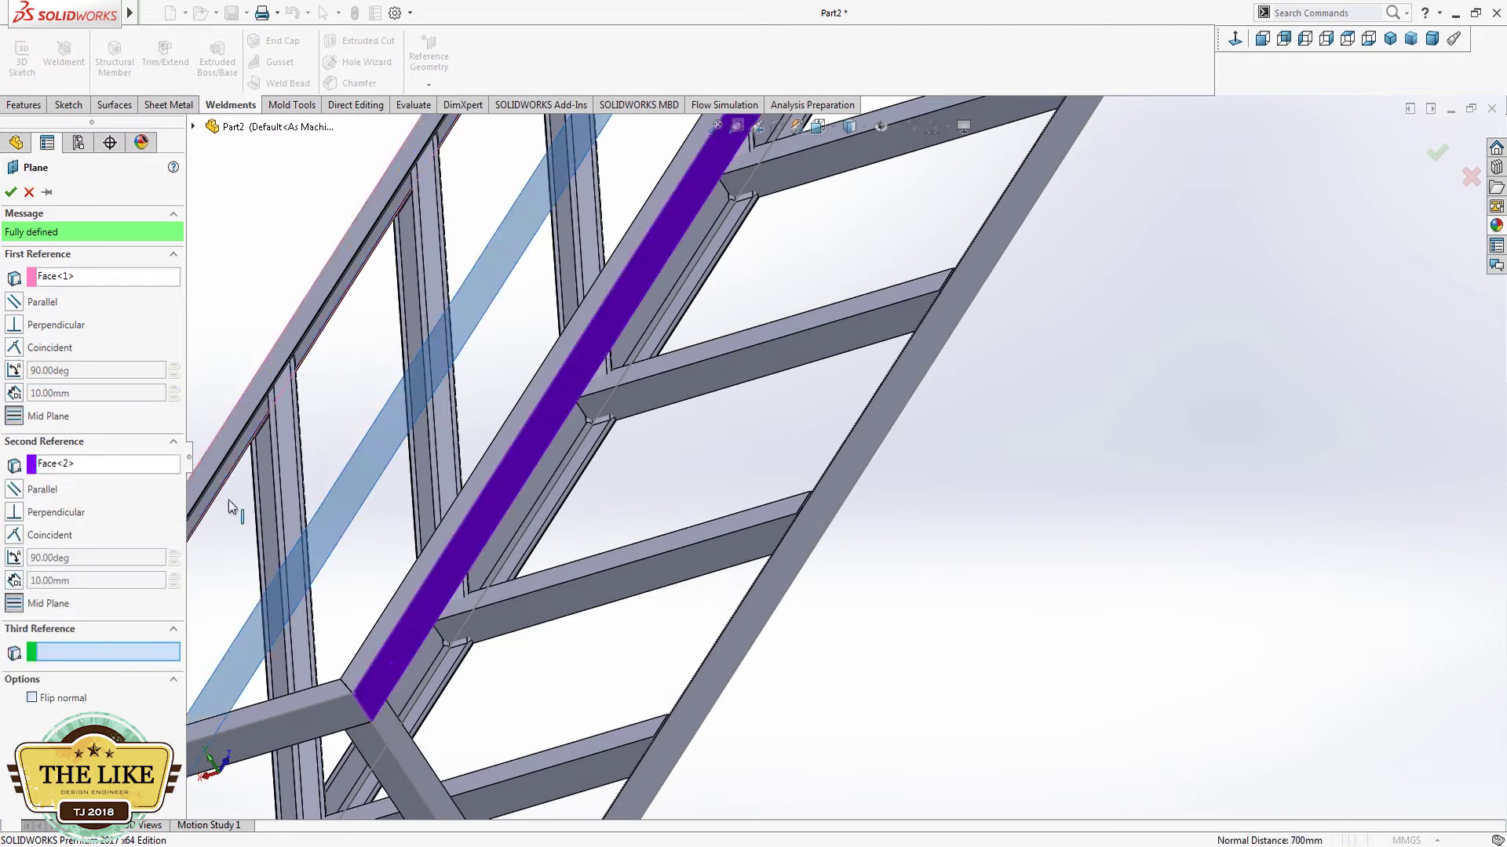
pyautogui.click(12, 191)
# Step: Start a Mirror feature about the new Plane8
pyautogui.scroll(5, 901, 407)
pyautogui.moveTo(901, 407)
pyautogui.mouseDown(button='middle')
pyautogui.moveTo(964, 259)
pyautogui.moveTo(979, 271)
pyautogui.mouseUp(button='middle')
pyautogui.scroll(-2, 1334, 482)
pyautogui.scroll(3, 964, 420)
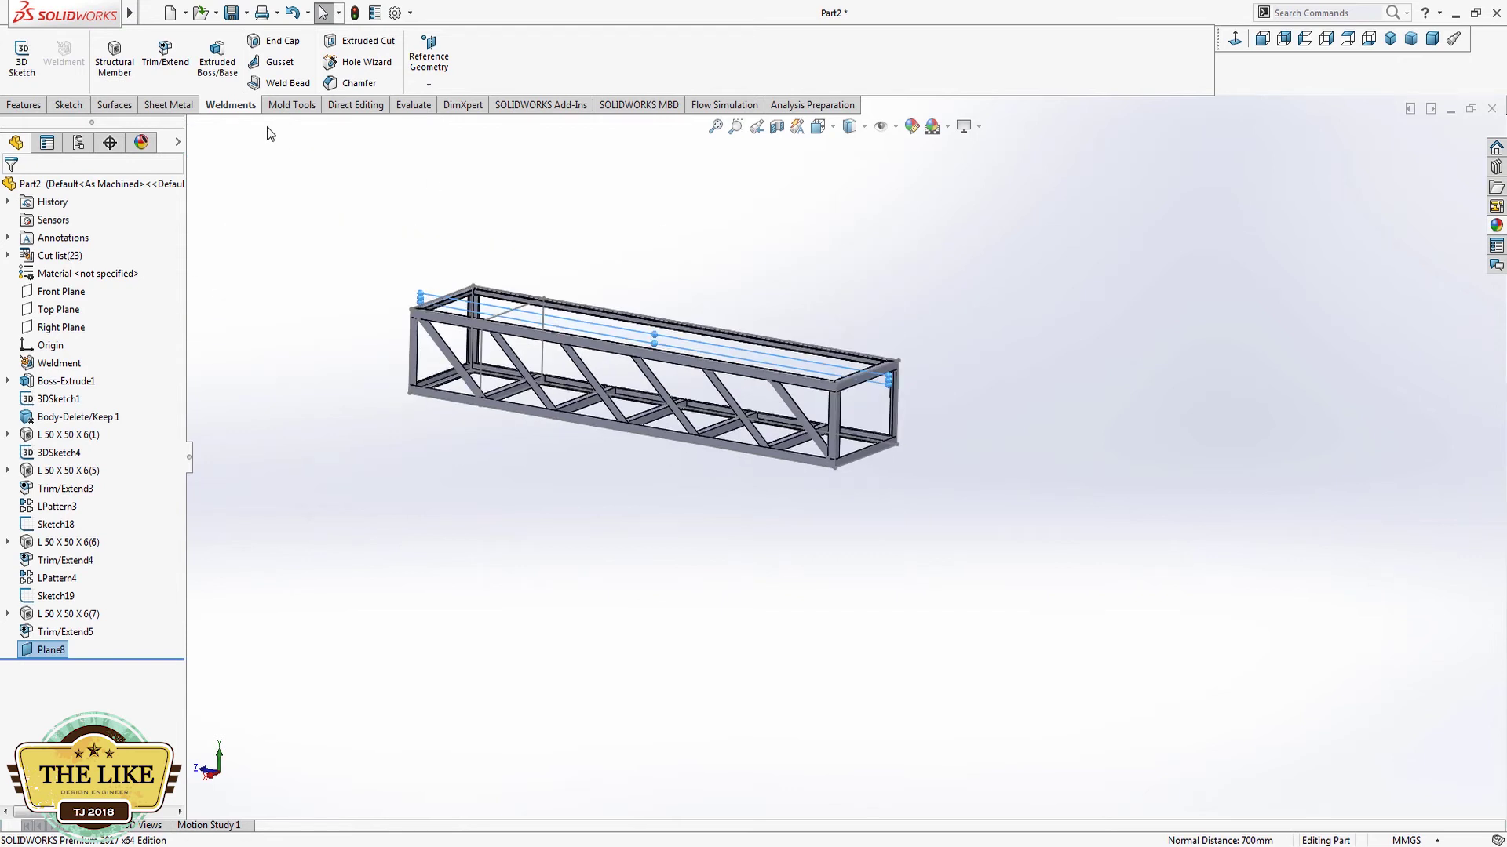
pyautogui.scroll(-1, 269, 134)
pyautogui.click(67, 106)
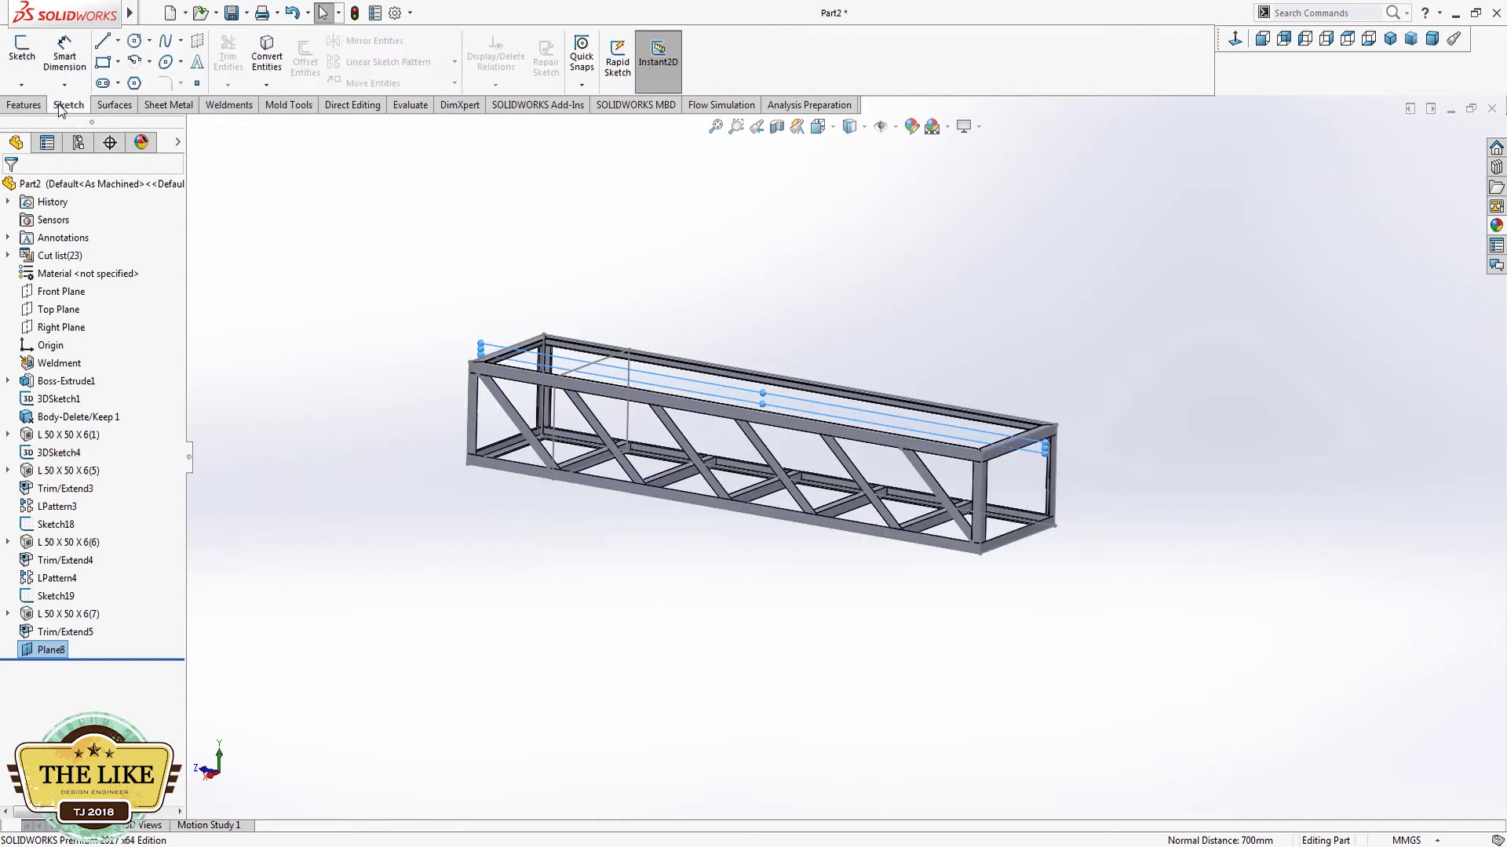
pyautogui.click(22, 106)
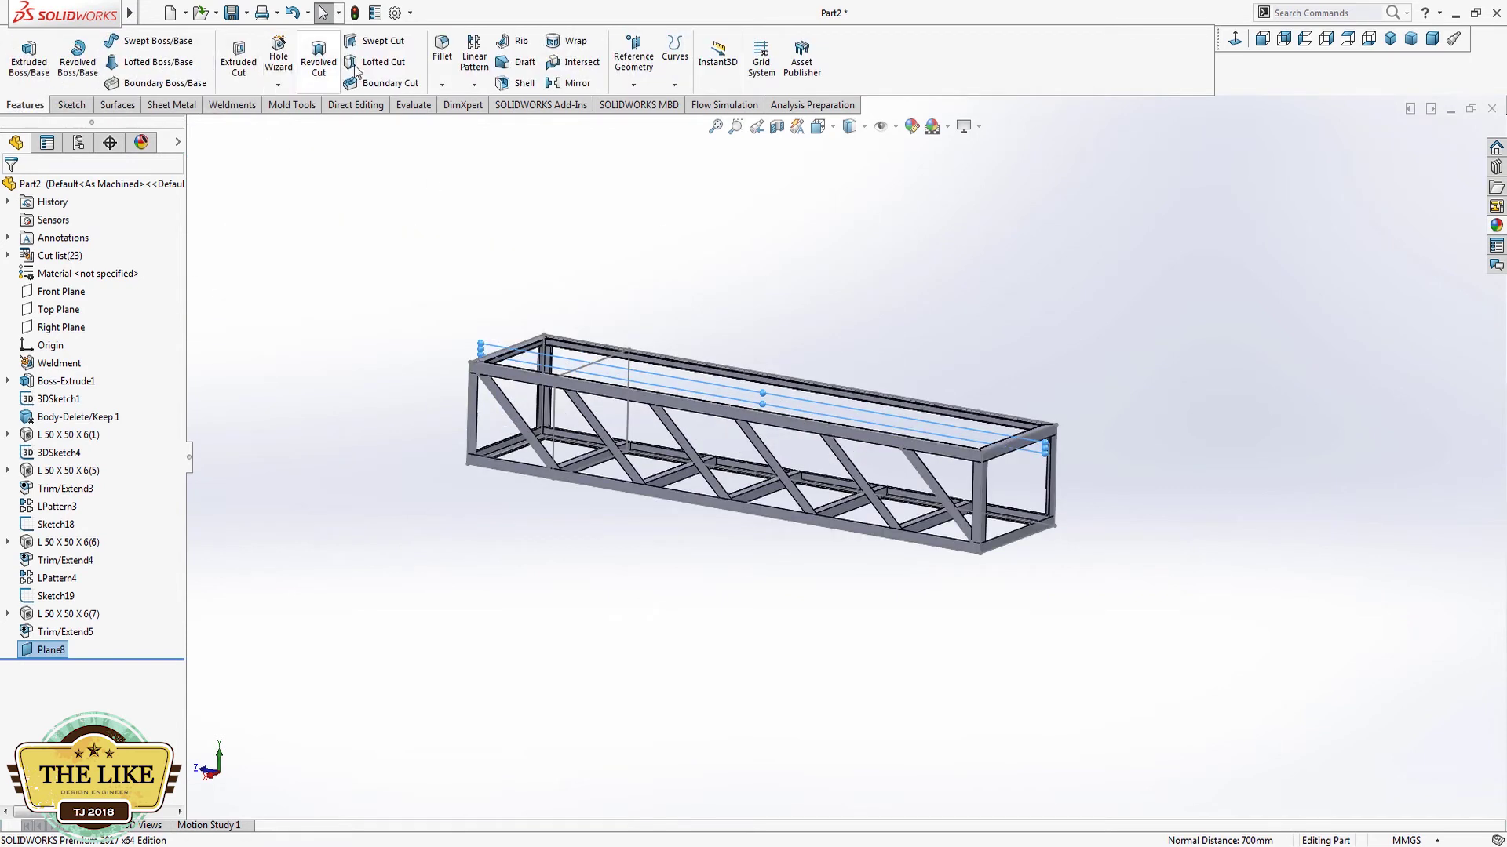
pyautogui.click(577, 83)
pyautogui.scroll(-3, 549, 440)
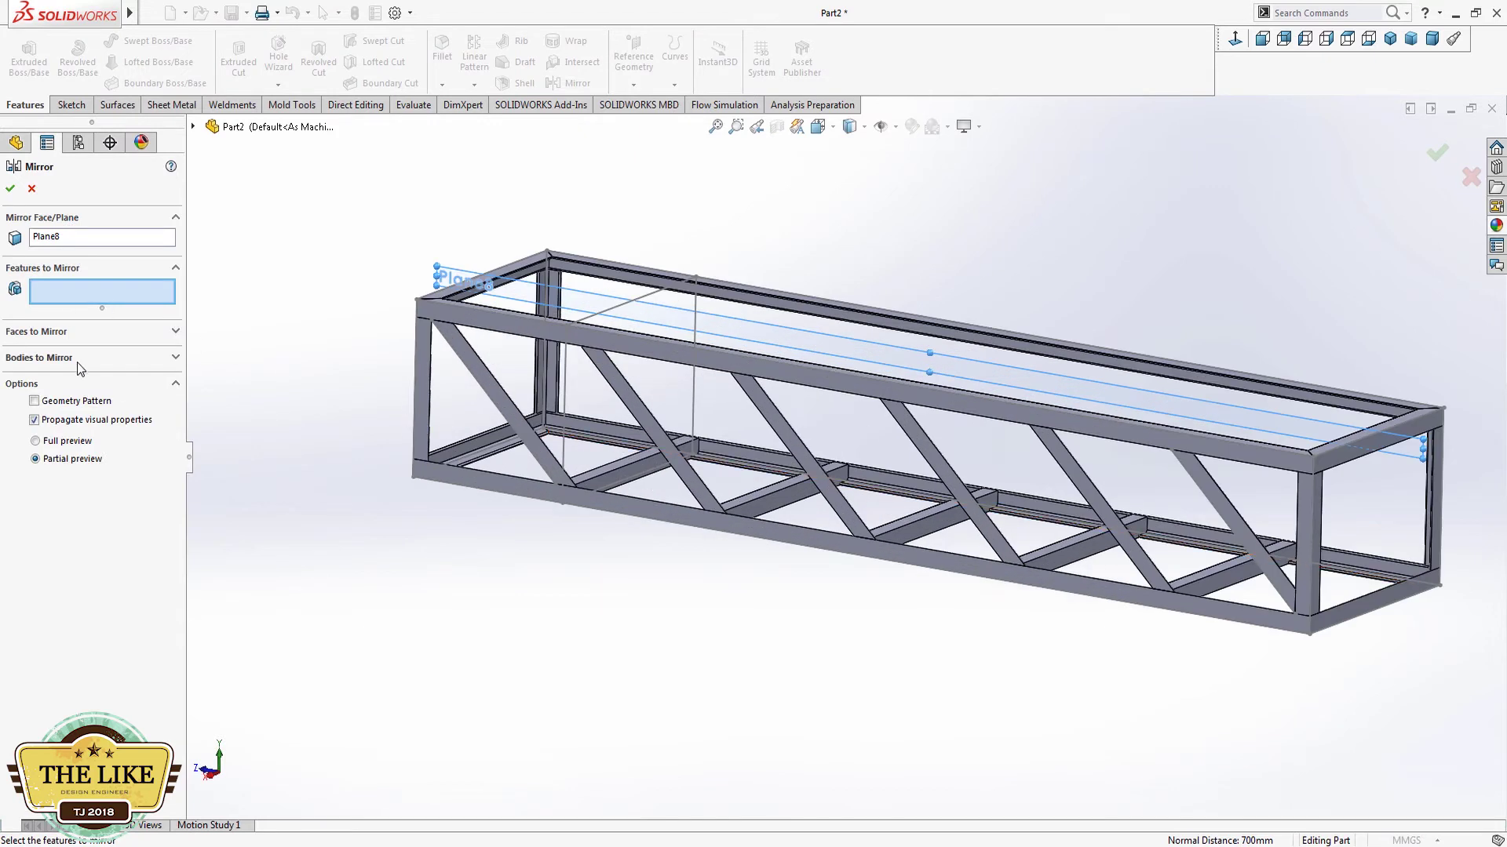
# Step: Mirror all six diagonal brace bodies onto the frame's opposite side
pyautogui.click(50, 359)
pyautogui.click(499, 394)
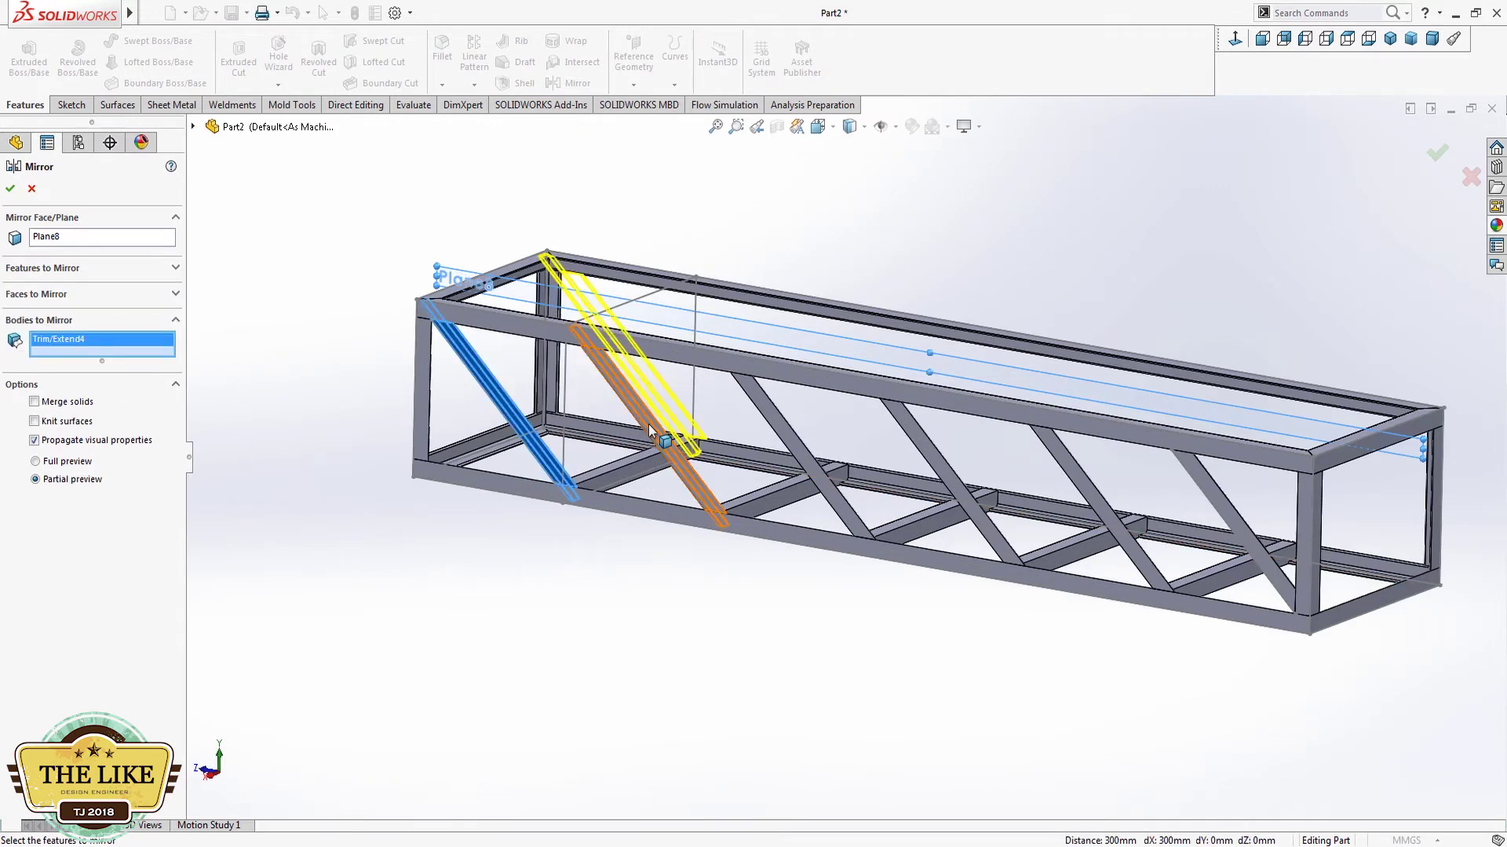
pyautogui.click(660, 436)
pyautogui.click(808, 460)
pyautogui.click(961, 506)
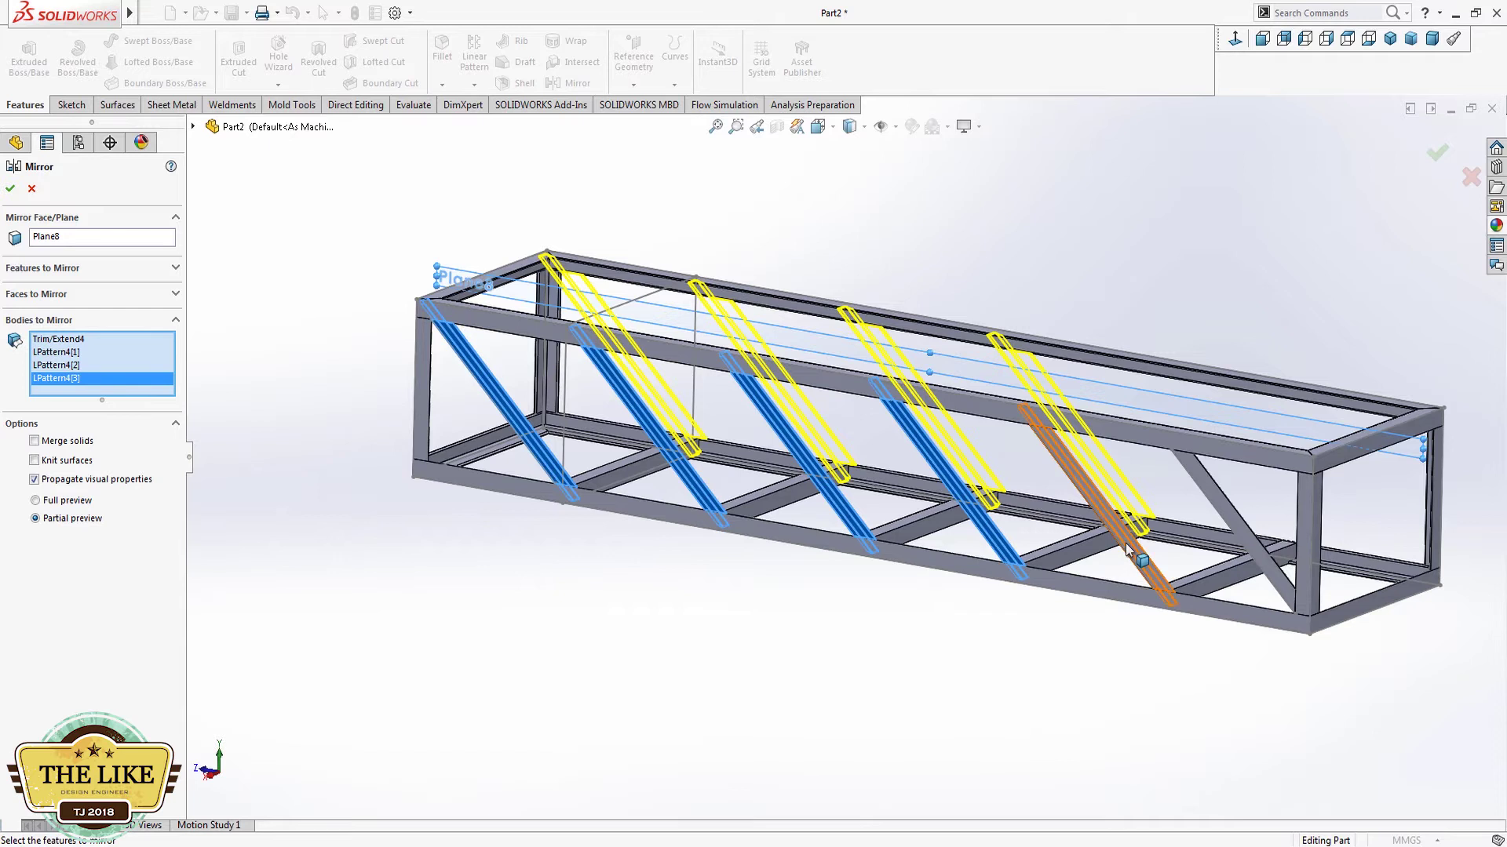
pyautogui.click(1104, 518)
pyautogui.click(1226, 518)
pyautogui.moveTo(997, 449); pyautogui.dragTo(981, 482, button='middle')
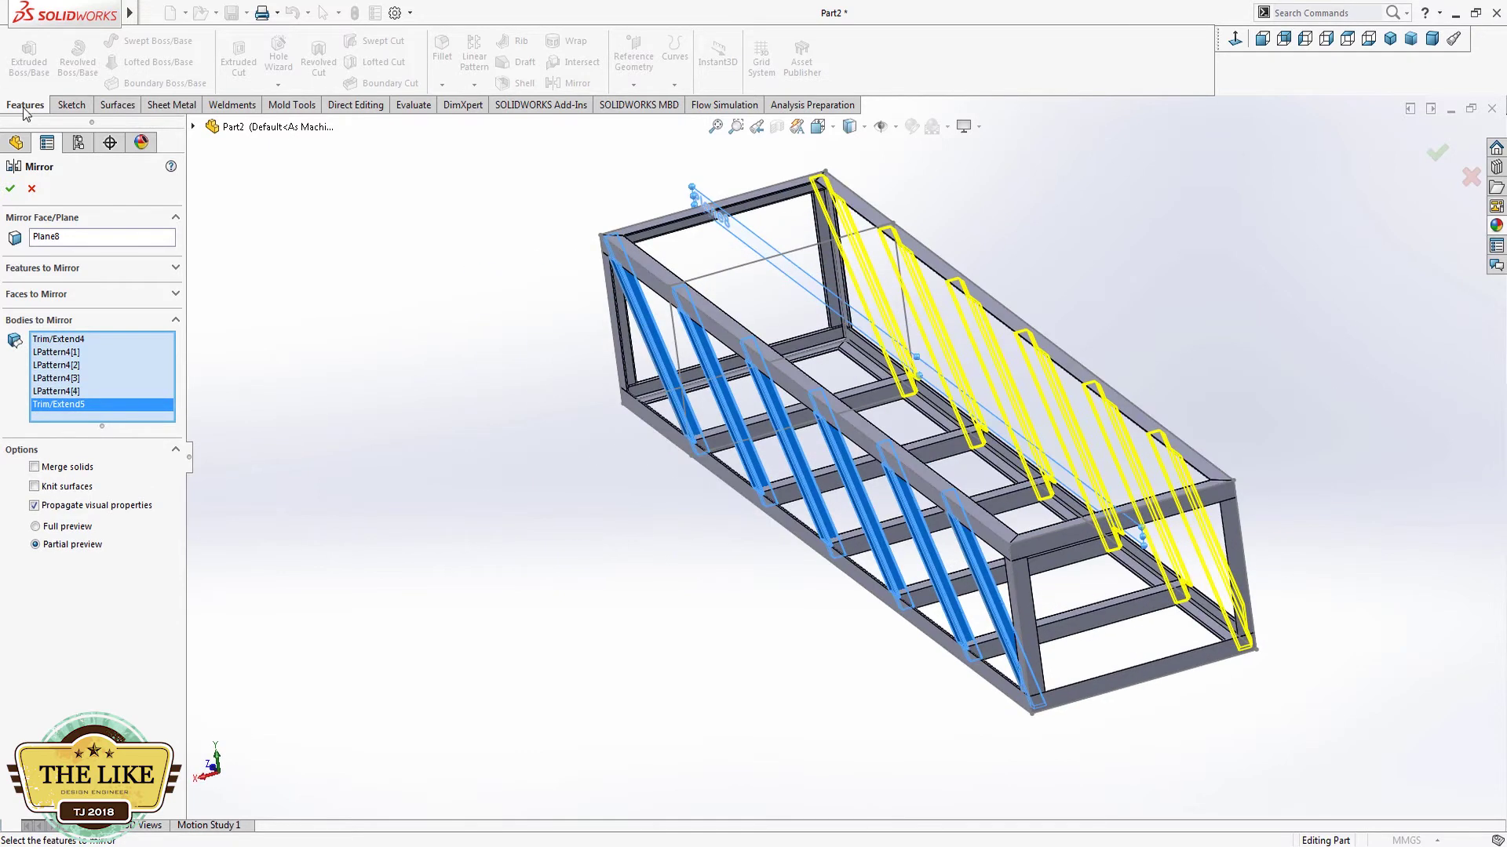
pyautogui.click(9, 193)
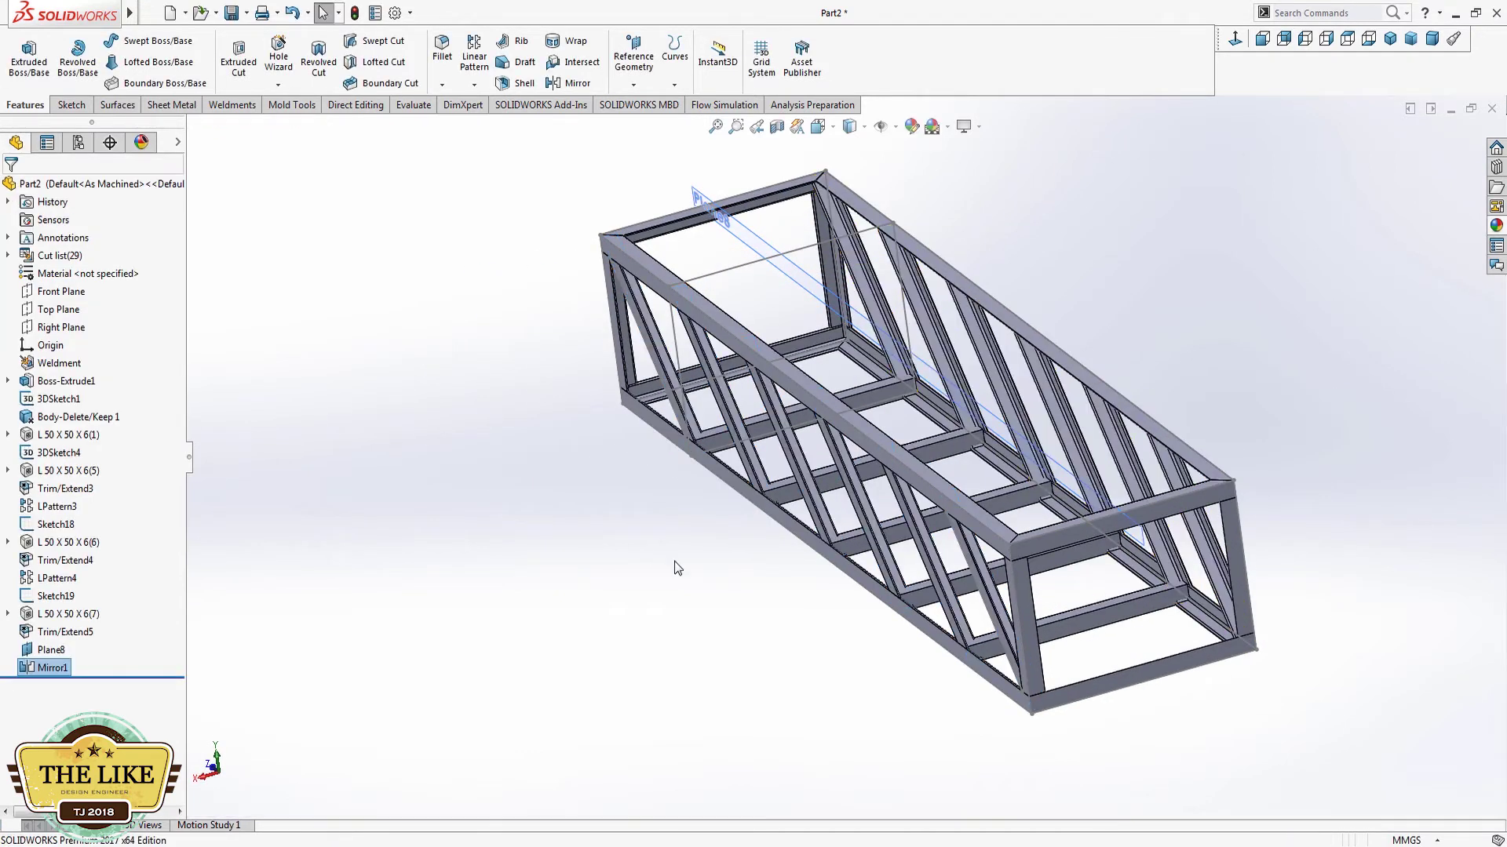
# Step: Hide planes and sketches, switch to Dimetric view, and inspect the brace-to-rail joints close up
pyautogui.moveTo(1082, 440); pyautogui.dragTo(1440, 139, button='middle')
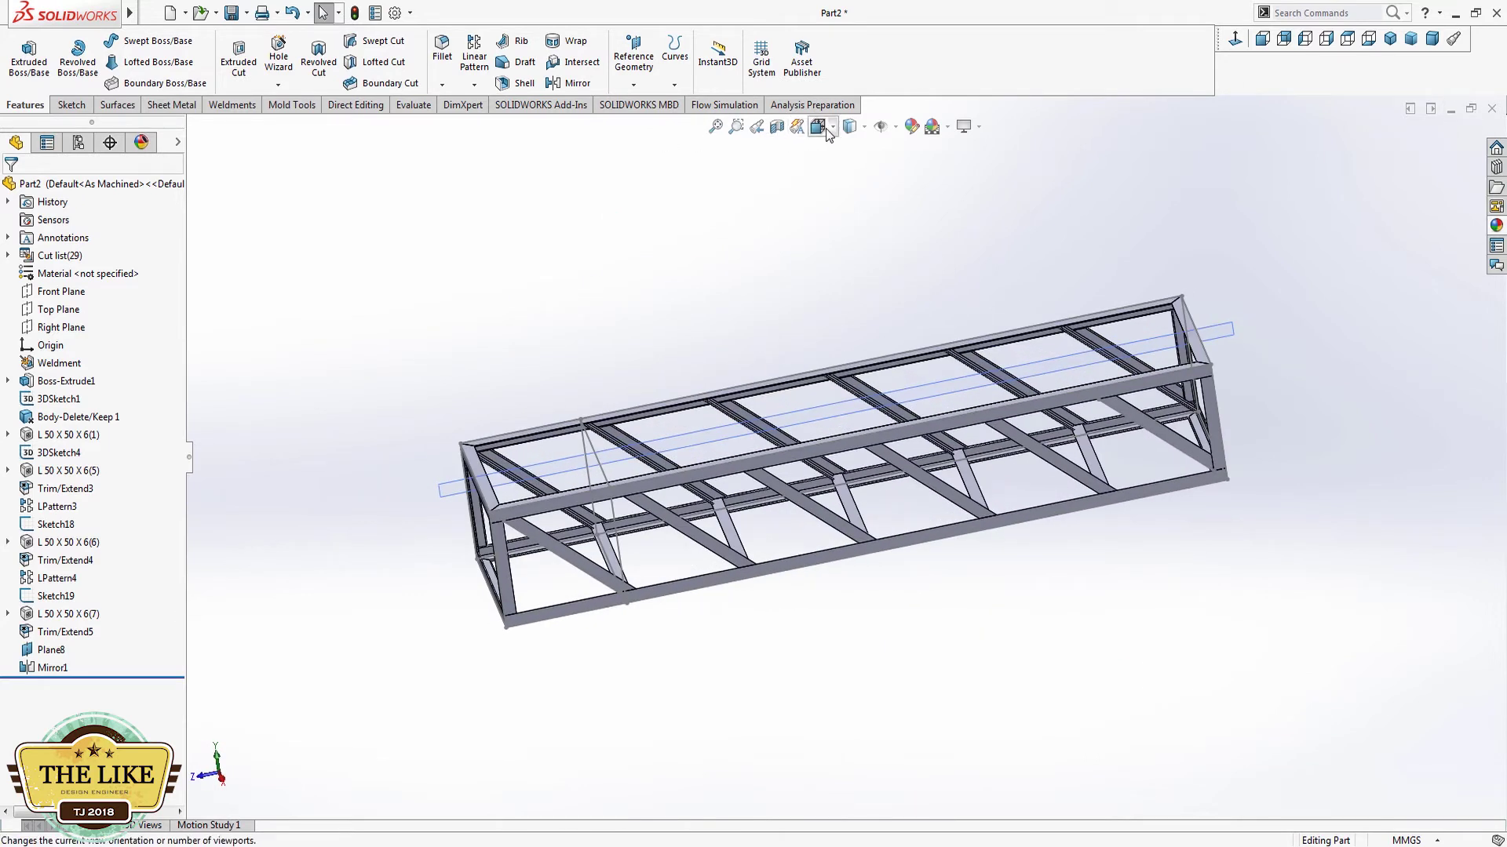
pyautogui.click(881, 127)
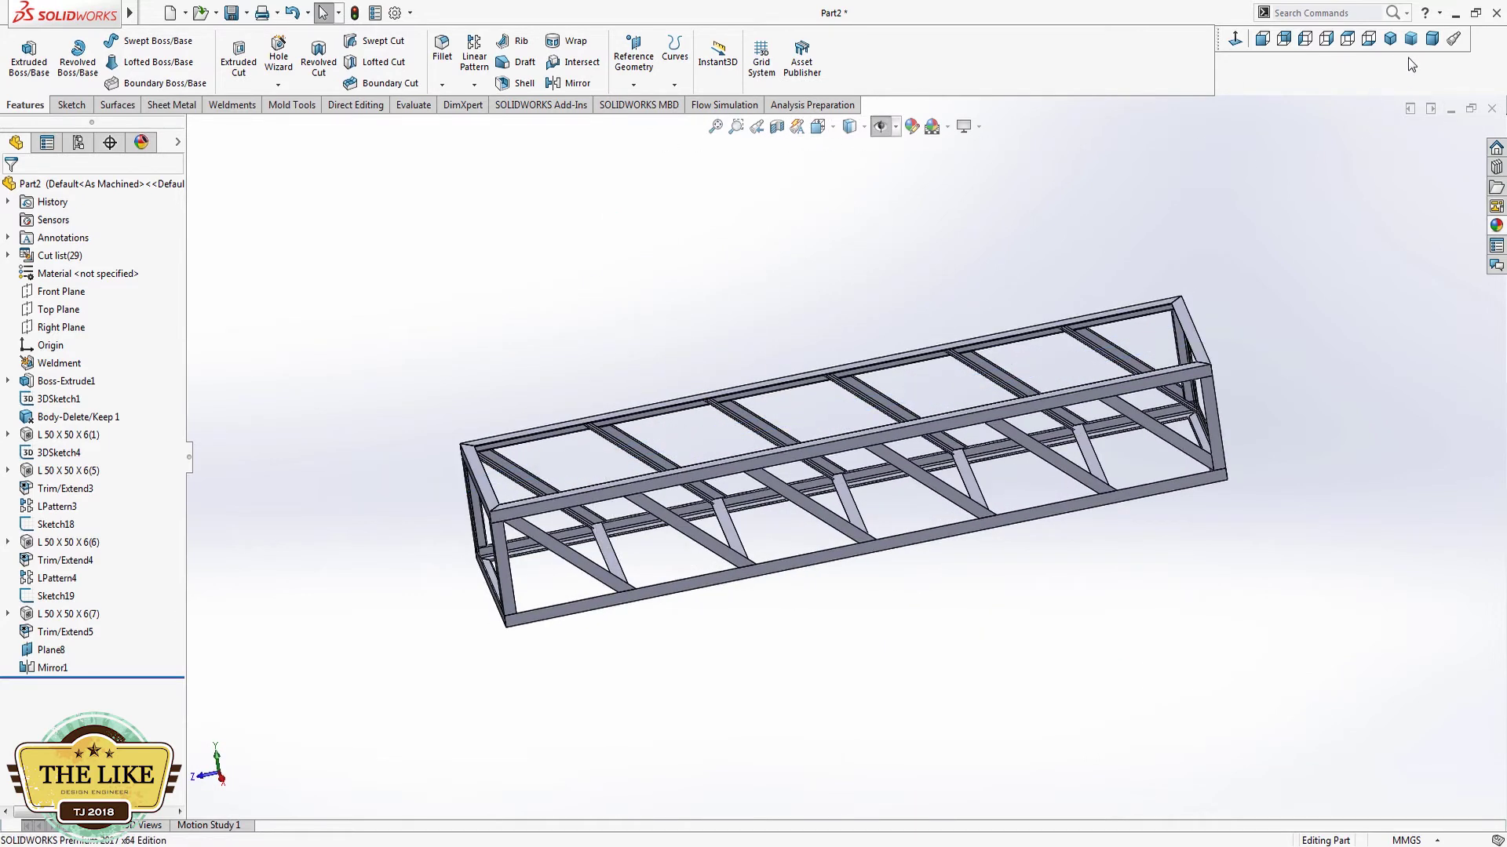
pyautogui.click(1433, 39)
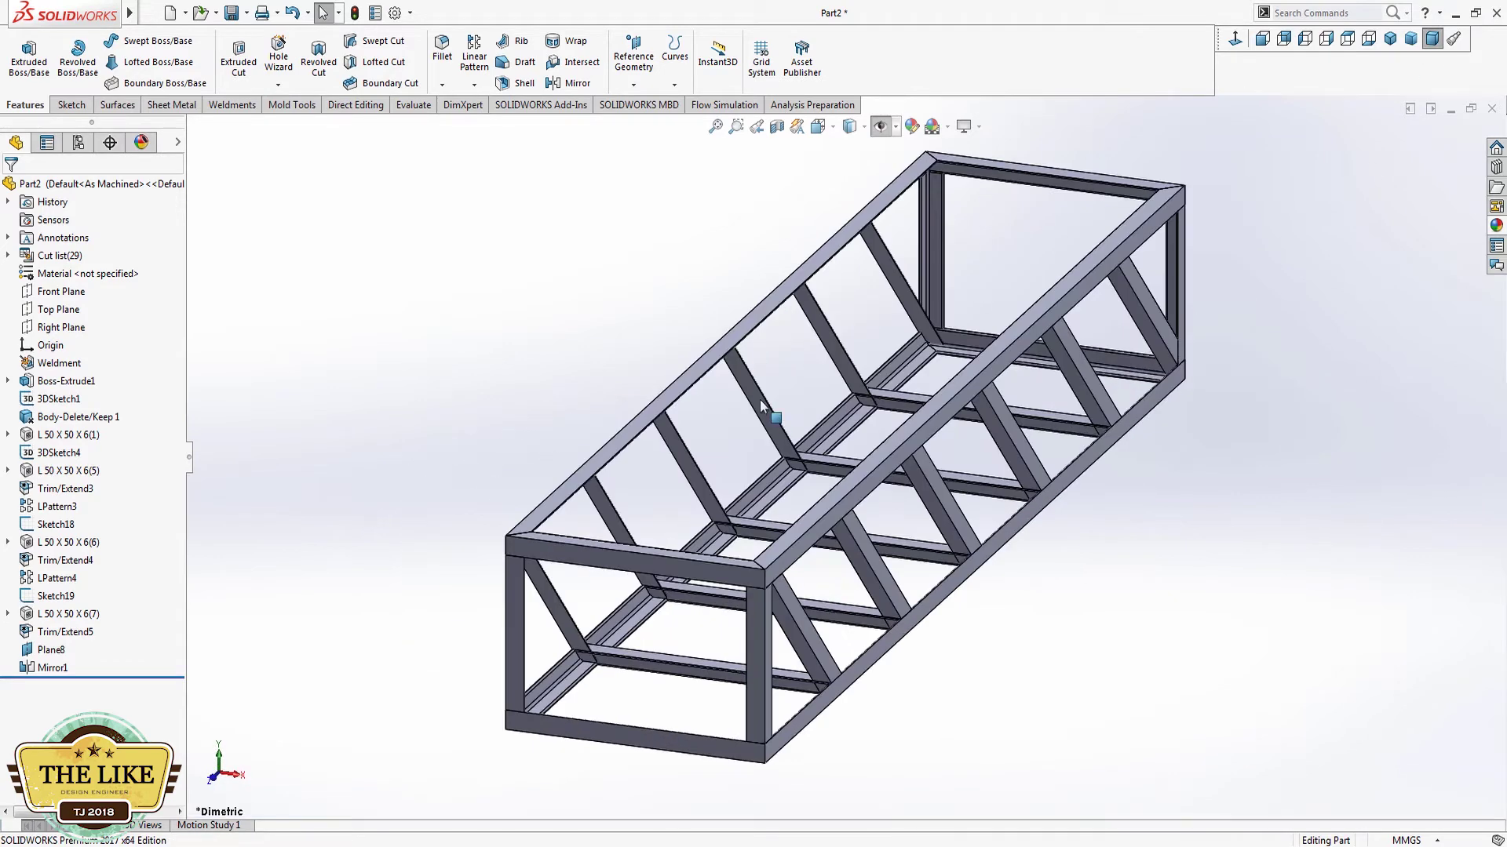
pyautogui.scroll(-5, 962, 463)
pyautogui.moveTo(962, 463); pyautogui.dragTo(858, 394, button='middle')
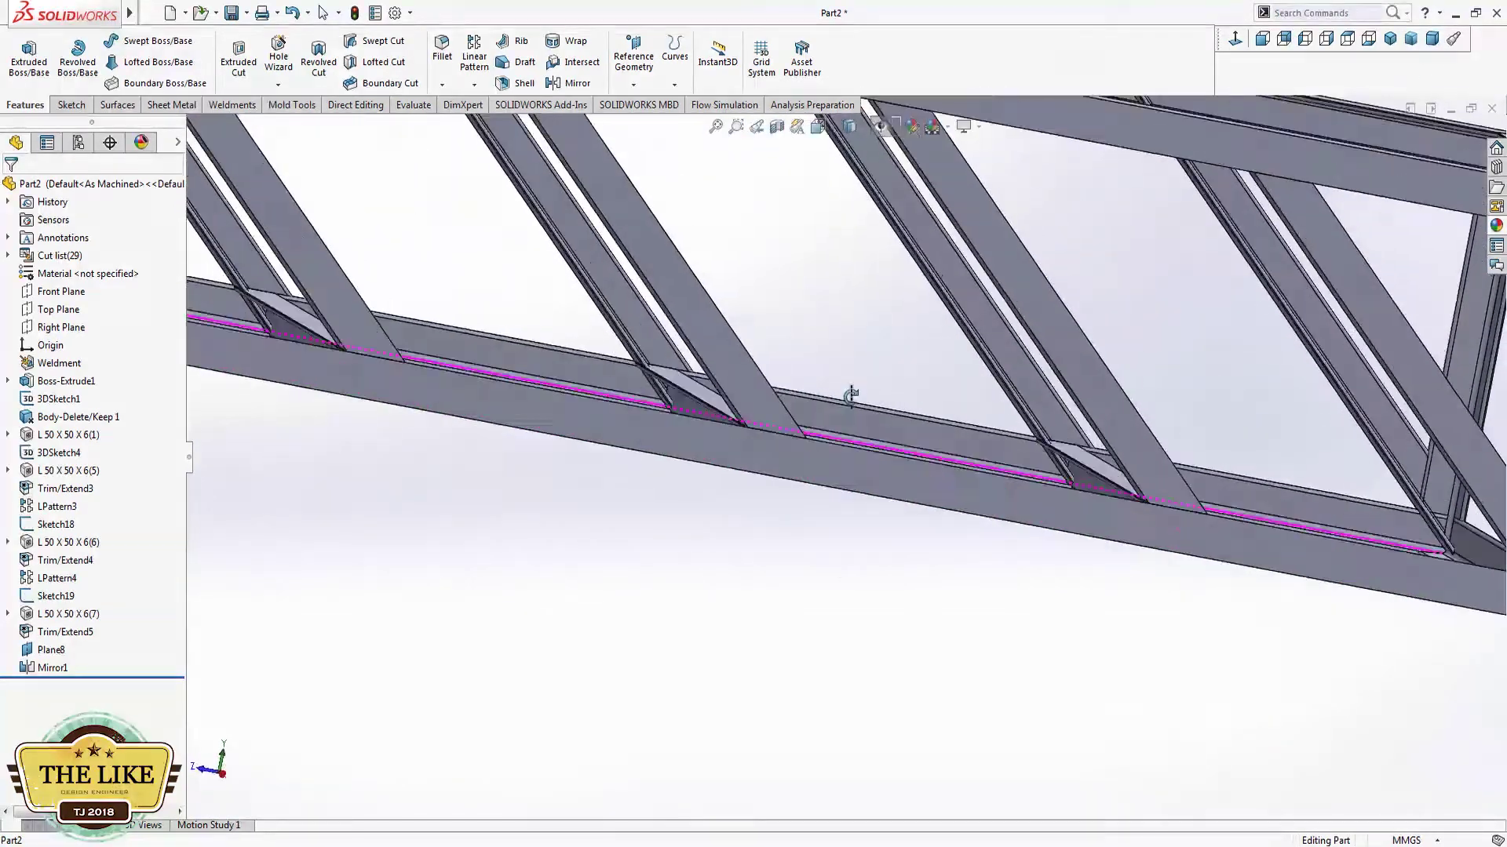
pyautogui.scroll(5, 717, 469)
pyautogui.scroll(-5, 718, 470)
pyautogui.moveTo(690, 447)
pyautogui.mouseDown(button='middle')
pyautogui.moveTo(707, 518)
pyautogui.moveTo(520, 478)
pyautogui.moveTo(521, 524)
pyautogui.moveTo(562, 477)
pyautogui.moveTo(552, 508)
pyautogui.mouseUp(button='middle')
# Step: Edit Trim/Extend4 so the first diagonal is also trimmed against the Trim/Extend3 crossbar
pyautogui.click(70, 558)
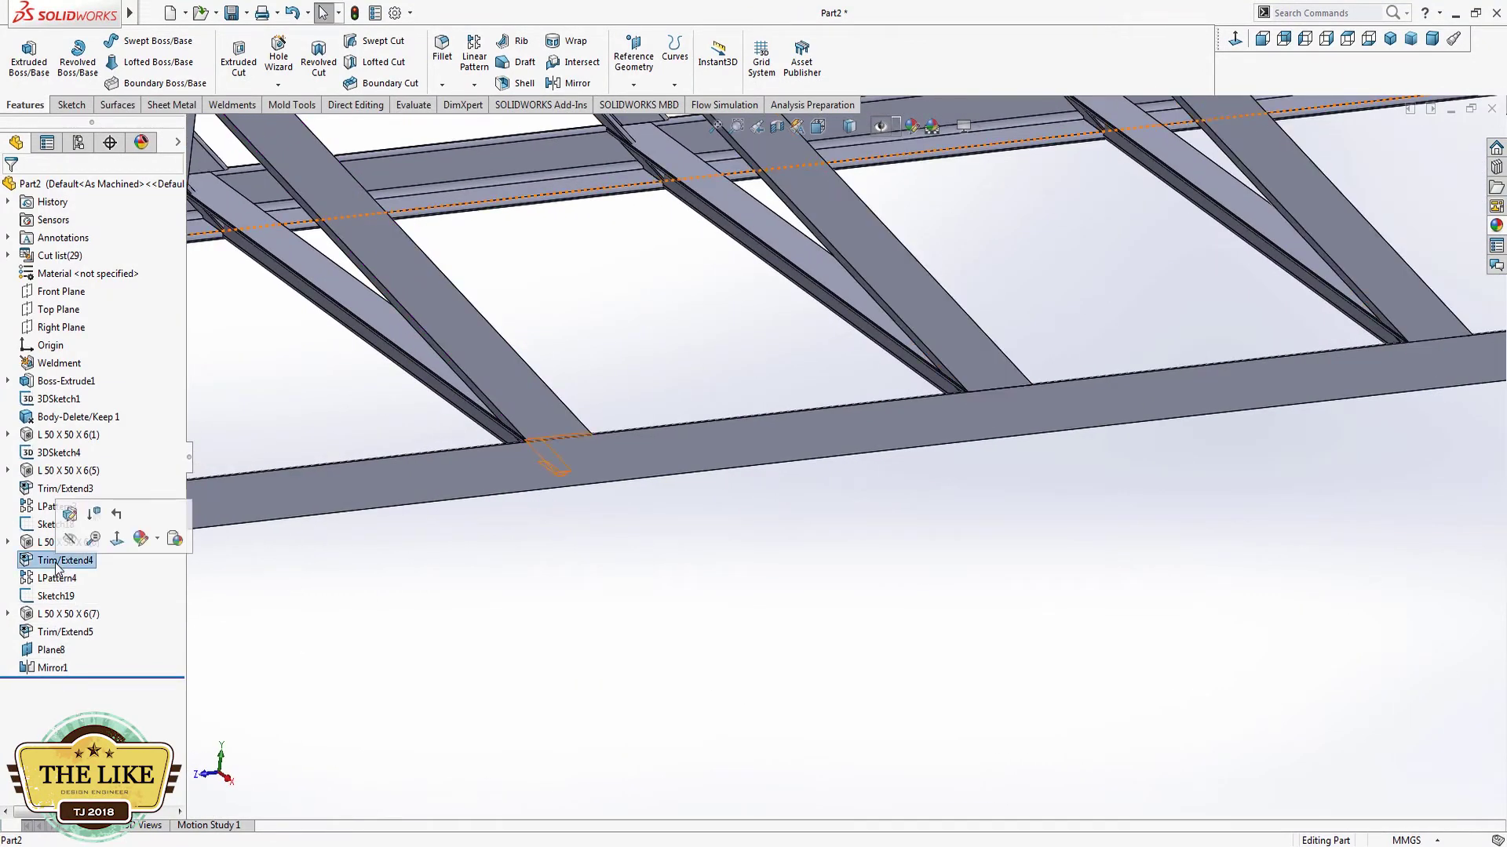
pyautogui.click(70, 514)
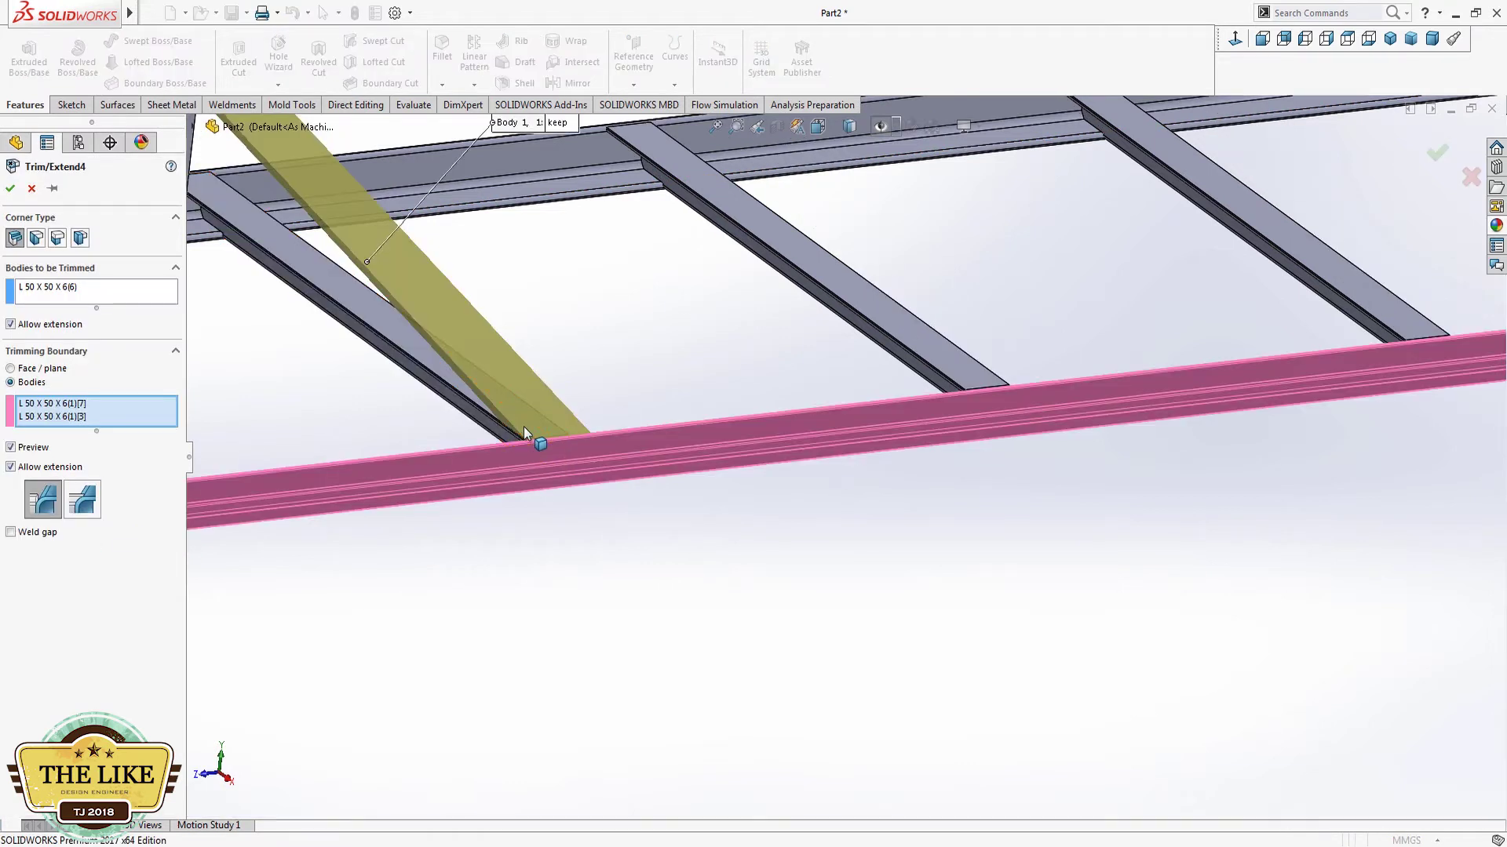
pyautogui.moveTo(578, 430); pyautogui.dragTo(571, 440, button='middle')
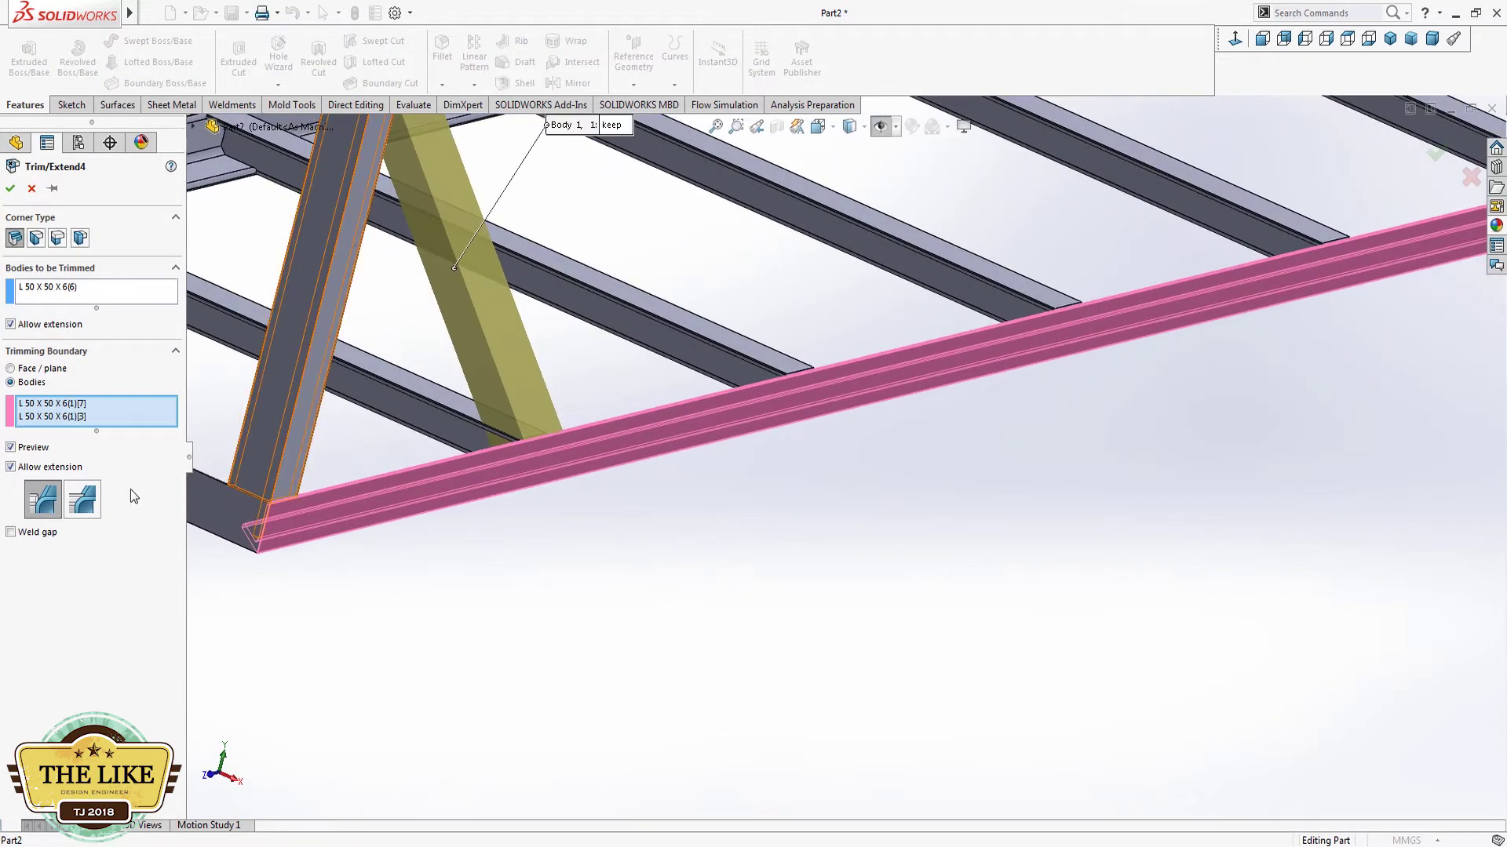
pyautogui.click(464, 421)
pyautogui.scroll(5, 464, 505)
pyautogui.scroll(-3, 649, 430)
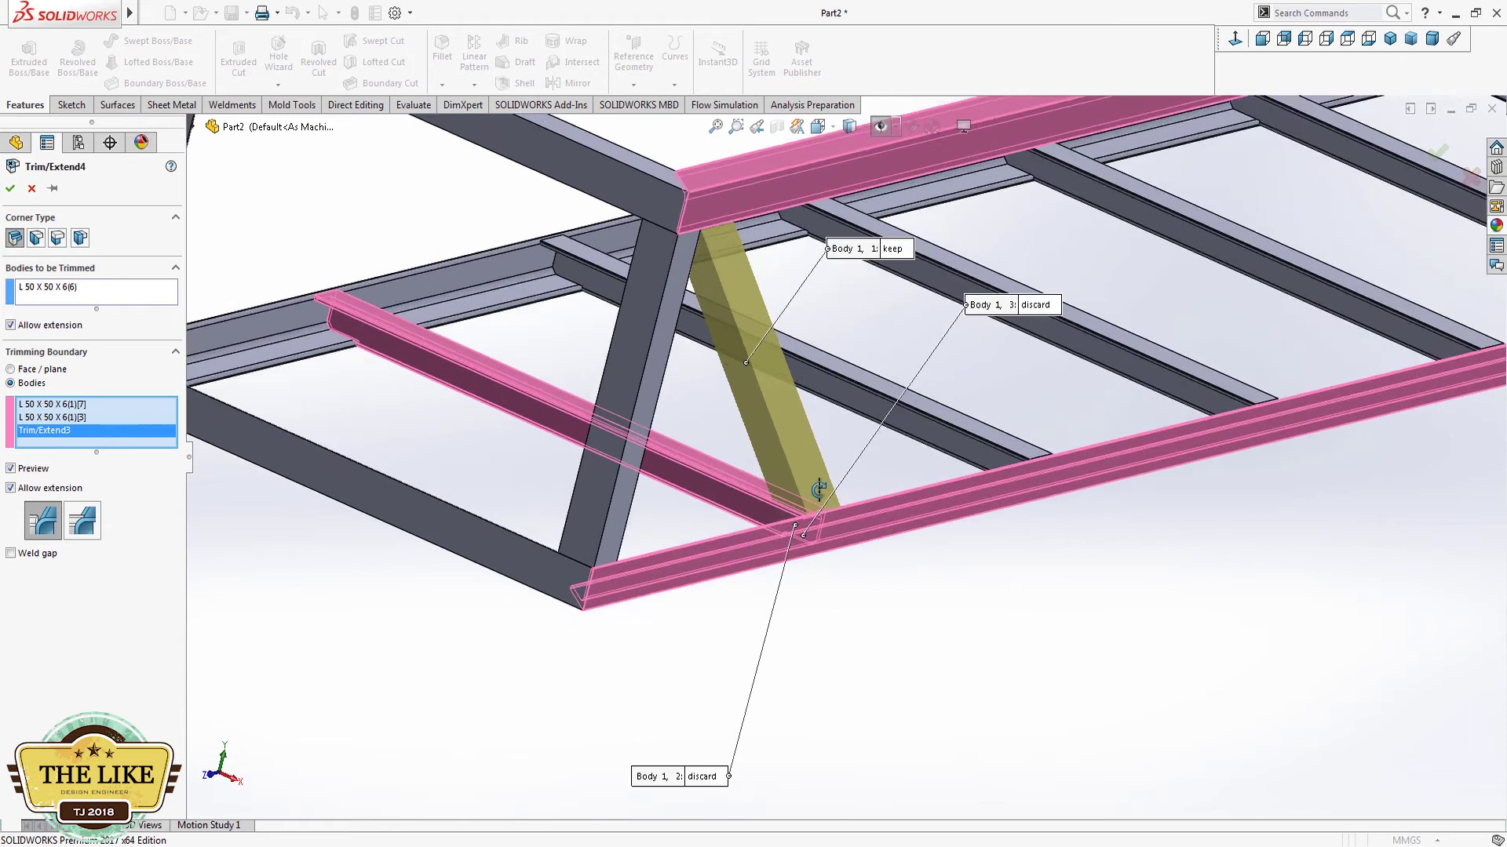
pyautogui.scroll(-2, 649, 430)
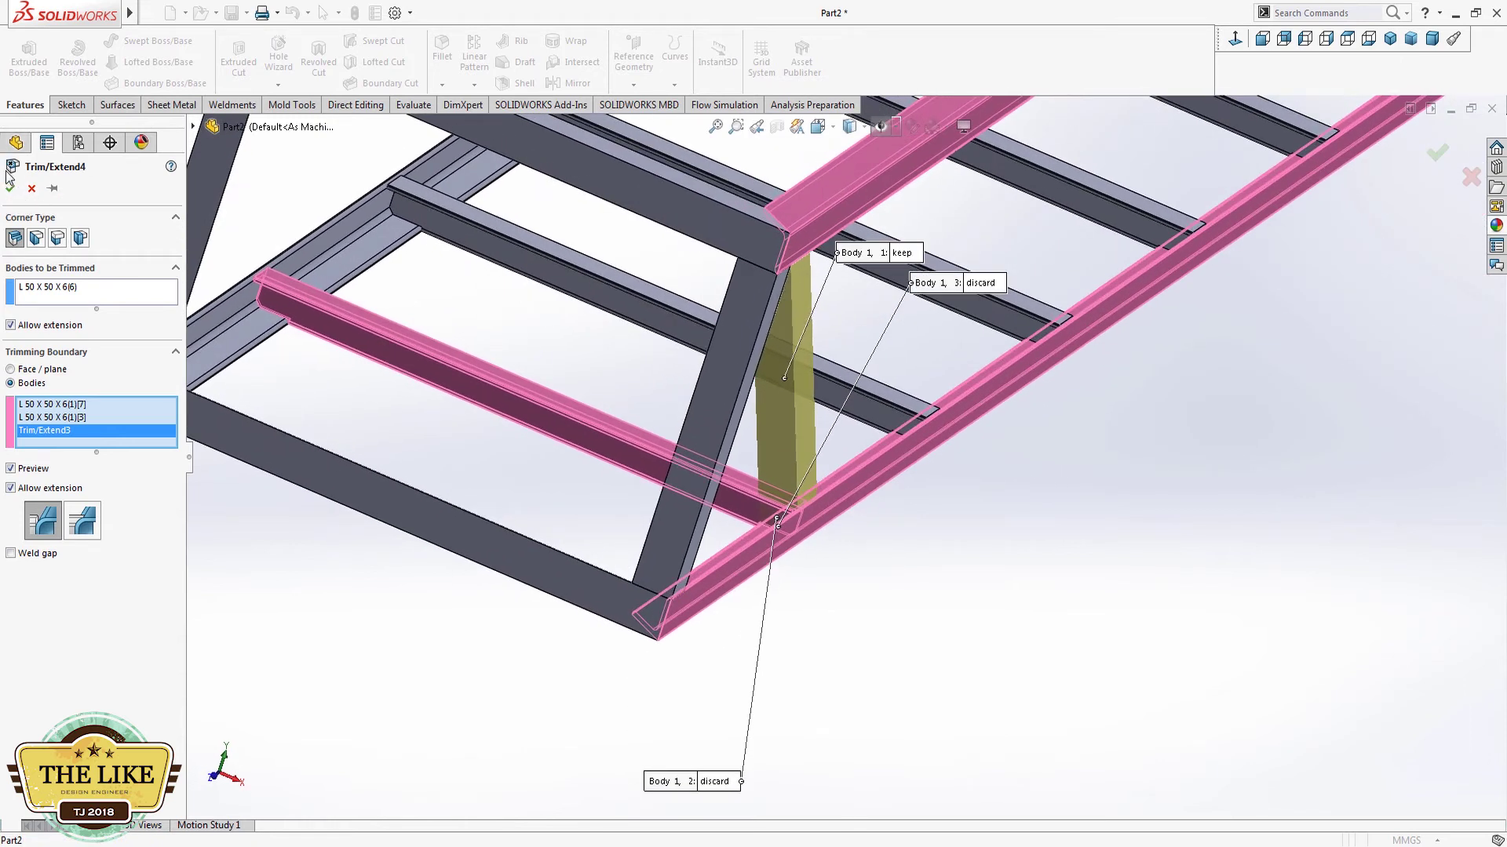
pyautogui.click(9, 188)
# Step: Orbit around the frame, then return to the Dimetric view of the whole frame
pyautogui.moveTo(287, 246)
pyautogui.mouseDown(button='middle')
pyautogui.moveTo(887, 249)
pyautogui.moveTo(950, 234)
pyautogui.mouseUp(button='middle')
pyautogui.moveTo(896, 237); pyautogui.dragTo(1338, 465, button='middle')
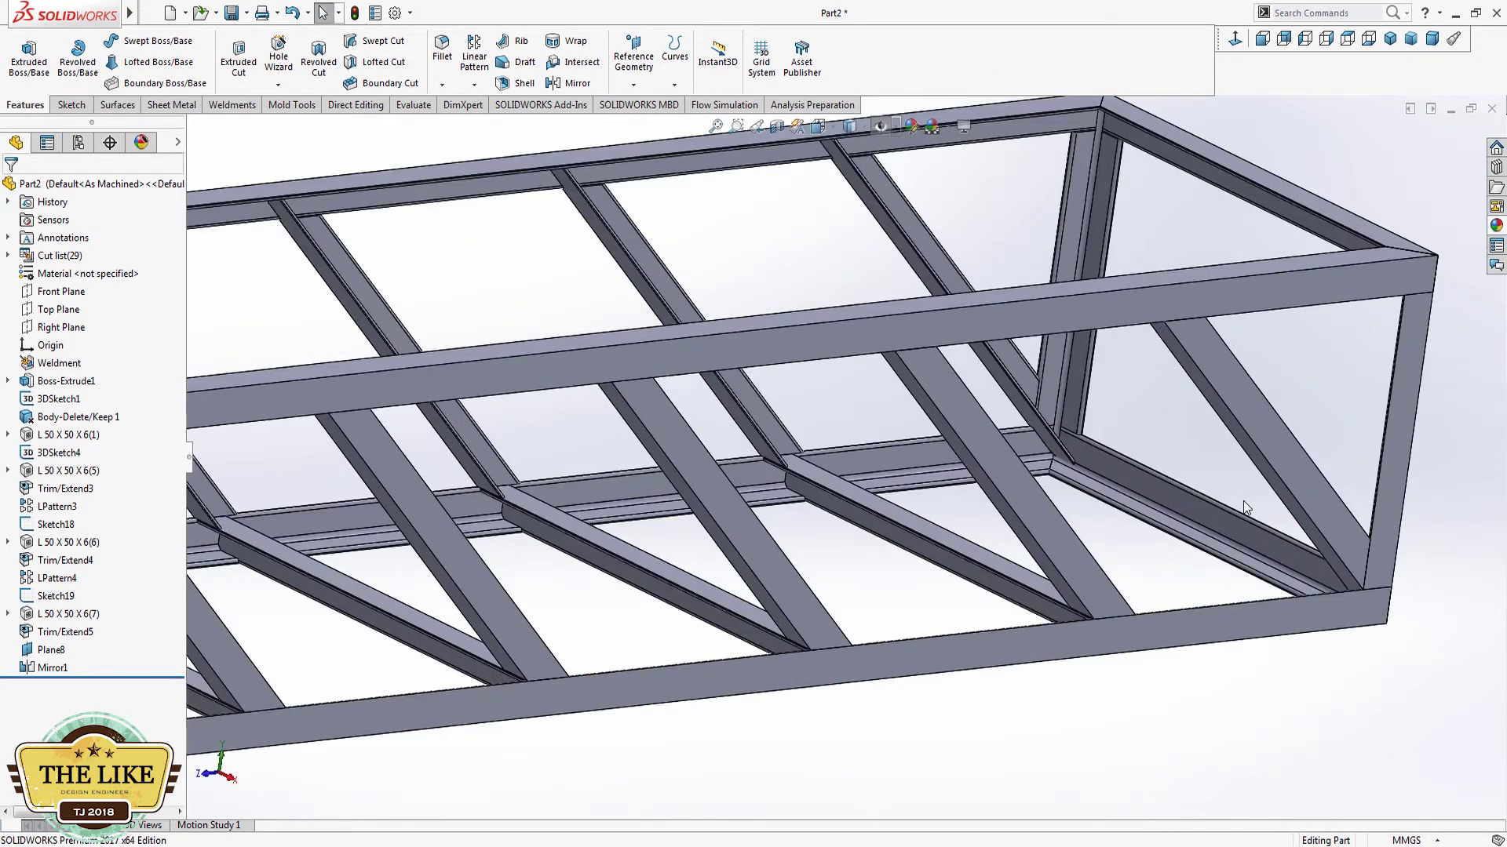
pyautogui.moveTo(1243, 501); pyautogui.dragTo(773, 303, button='middle')
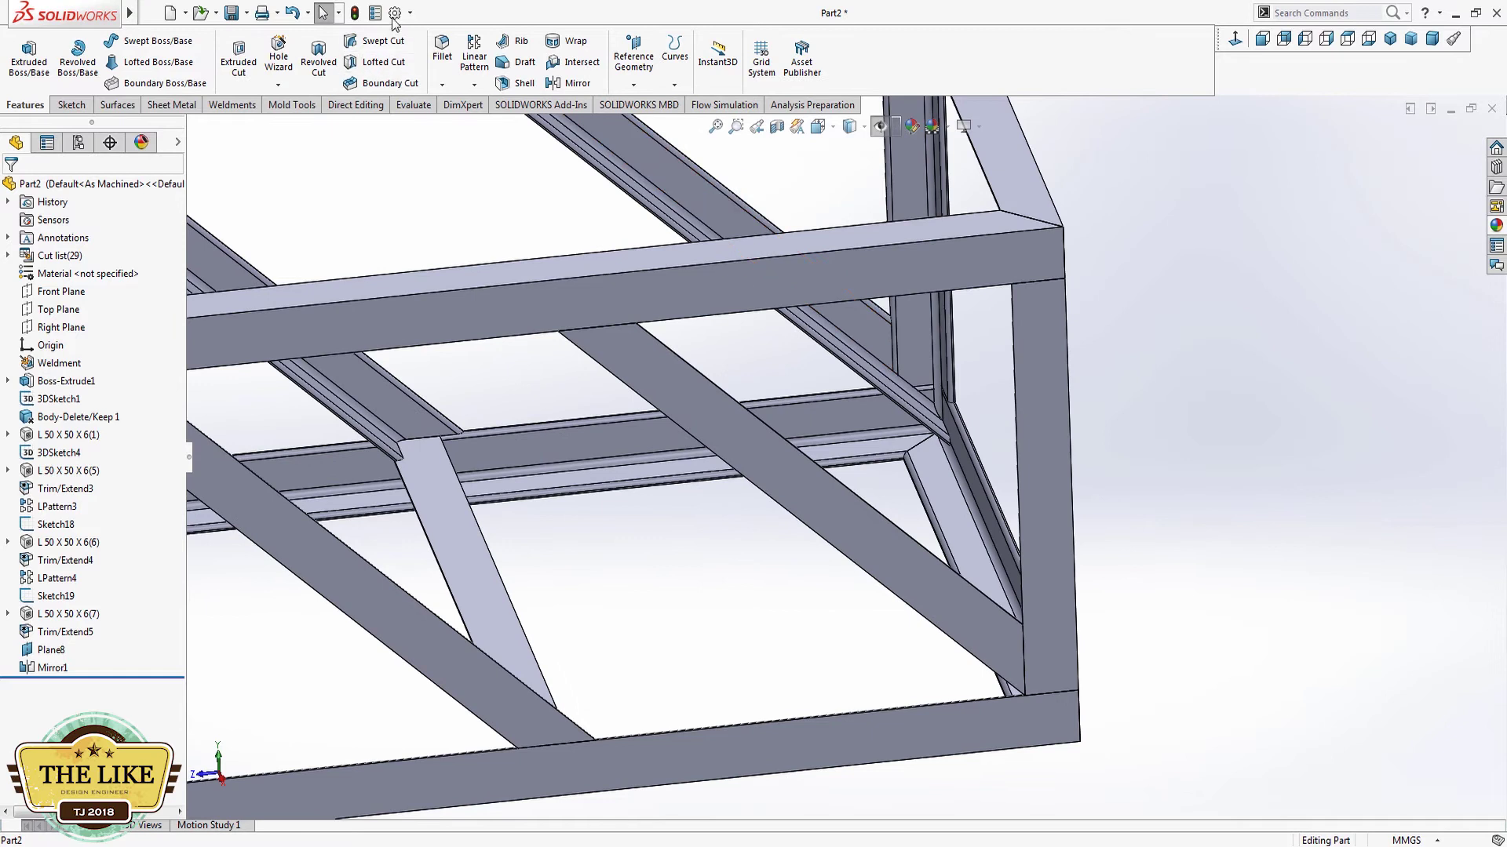
pyautogui.click(1433, 41)
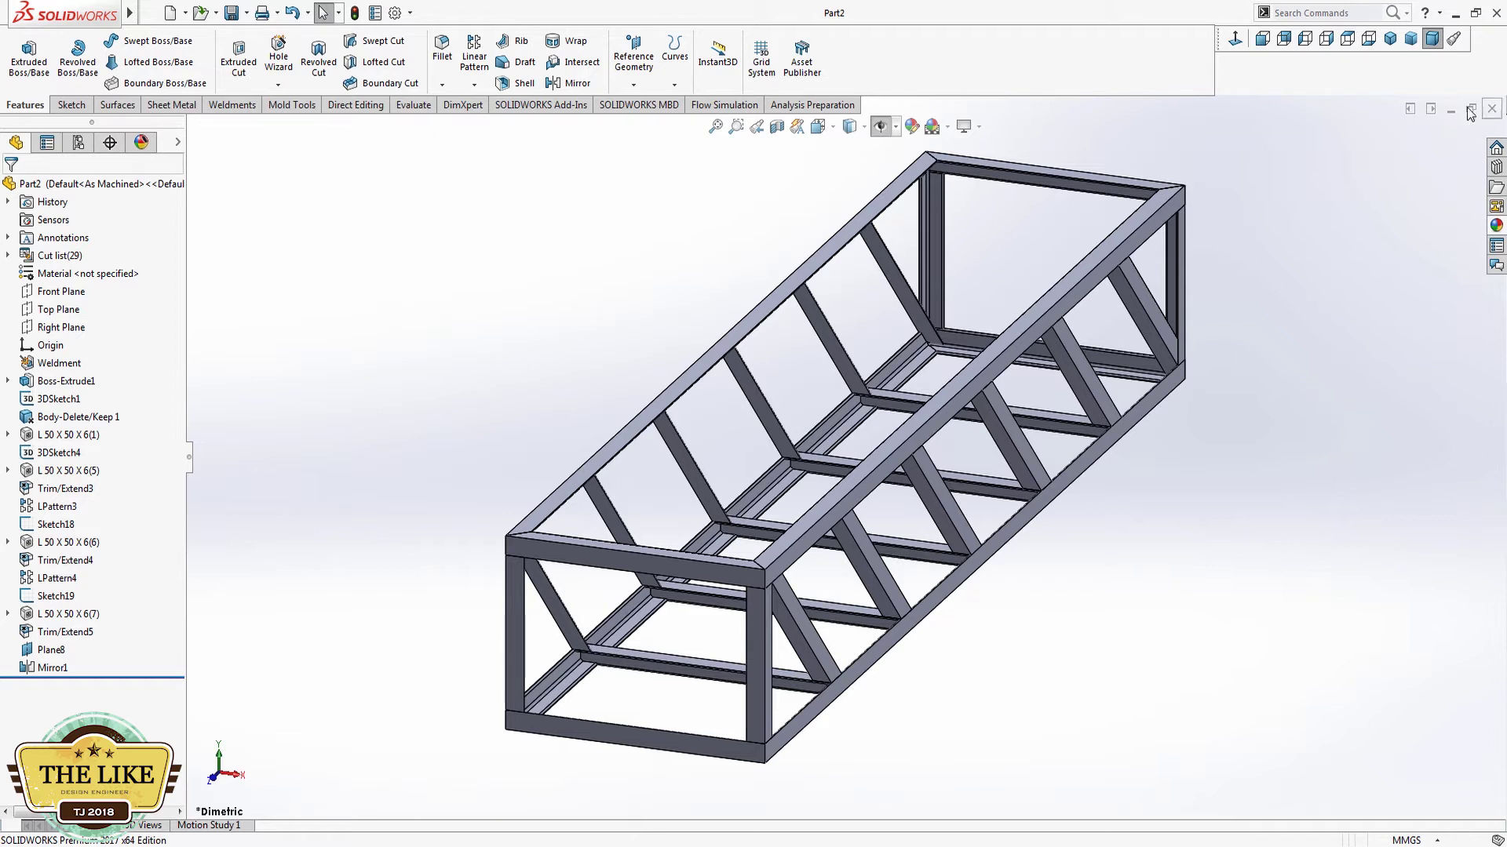
# Step: Create a new assembly with Part1, the braced column, placed at the origin
pyautogui.click(181, 15)
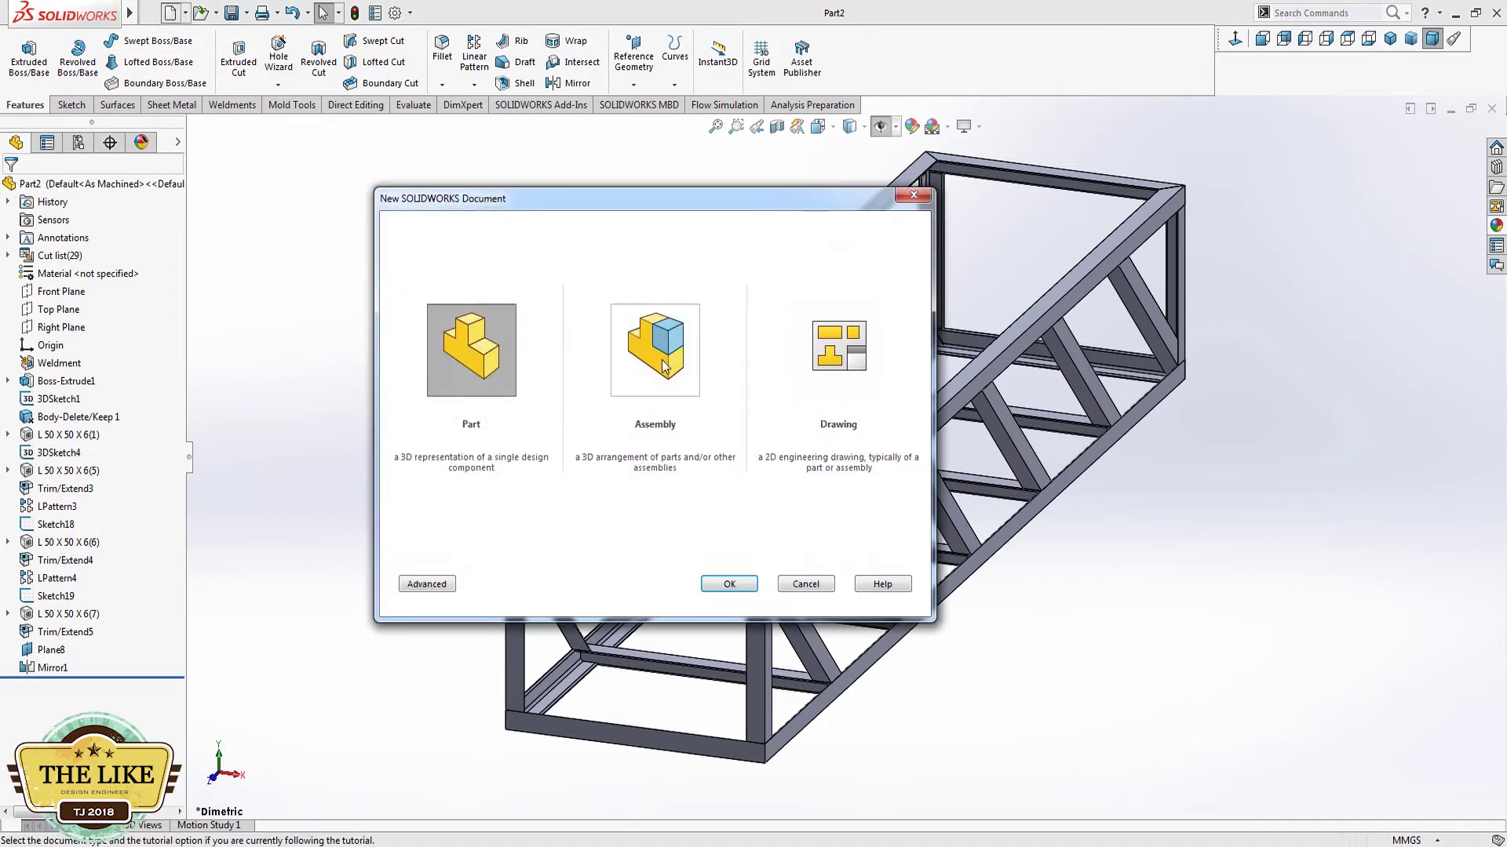
pyautogui.click(664, 367)
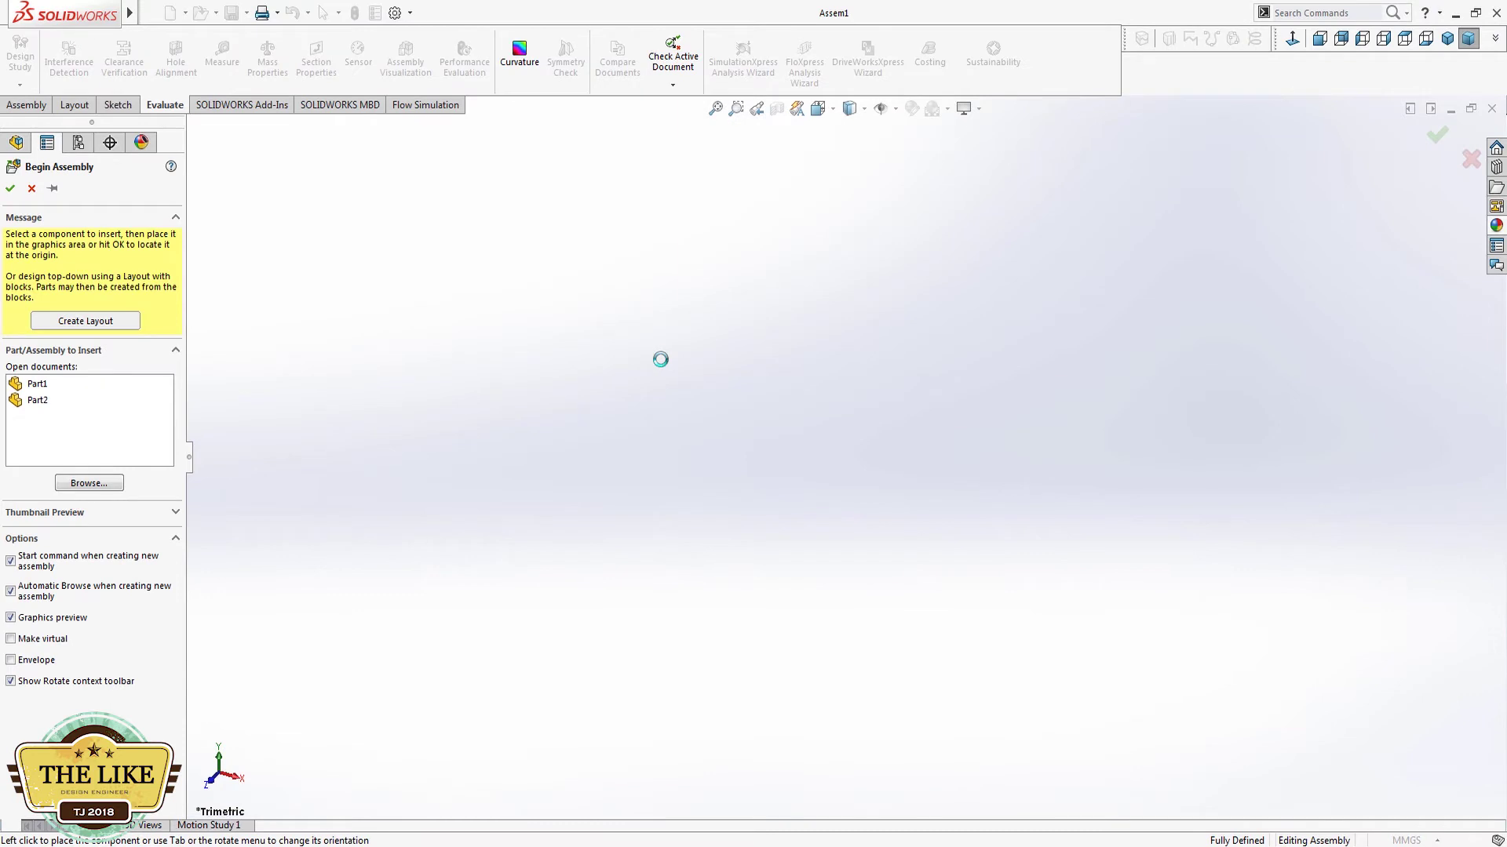
pyautogui.click(40, 386)
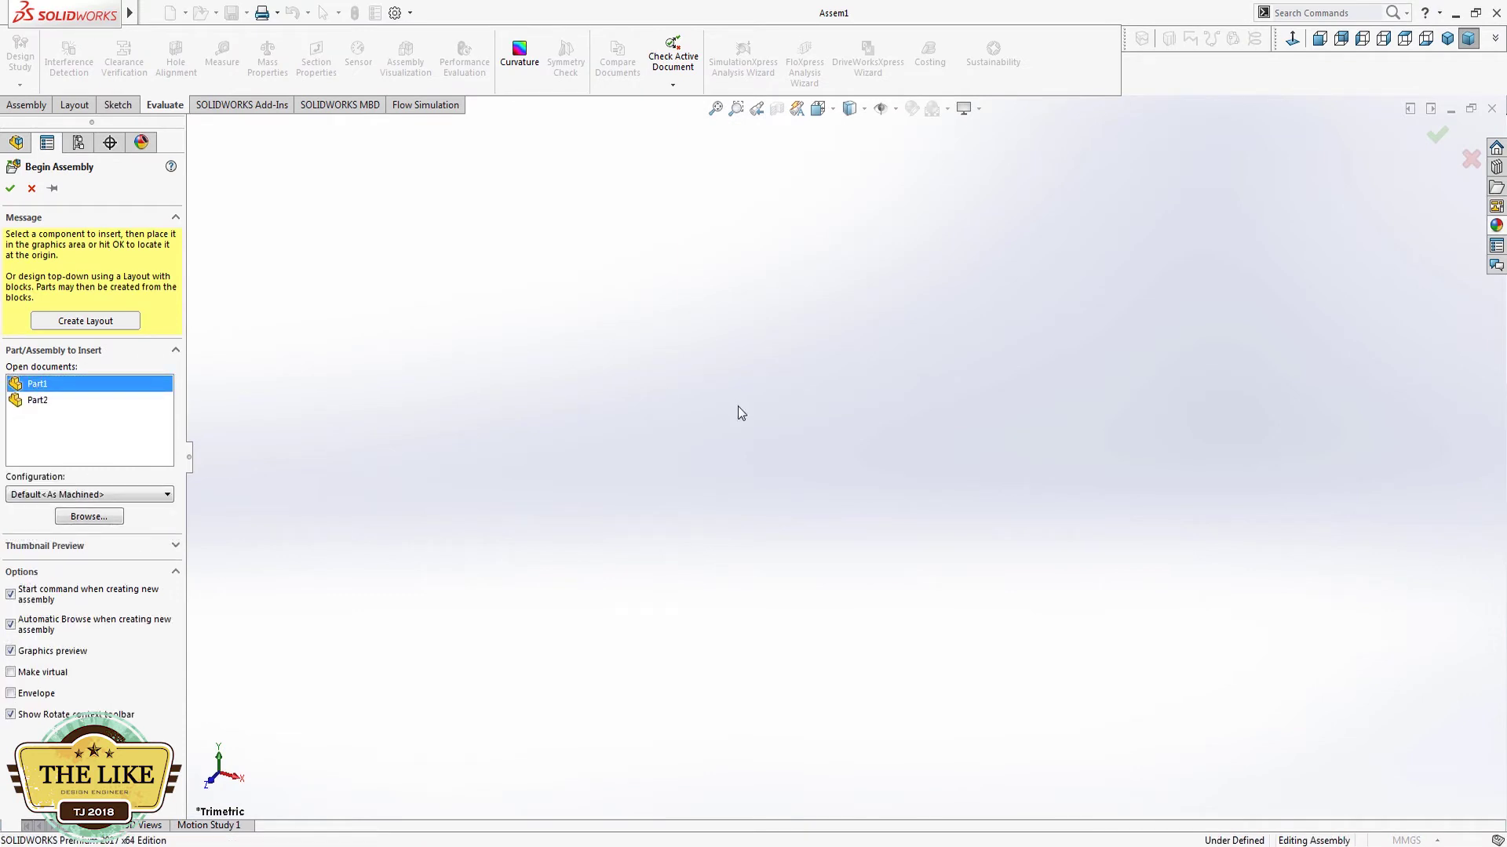
pyautogui.click(882, 423)
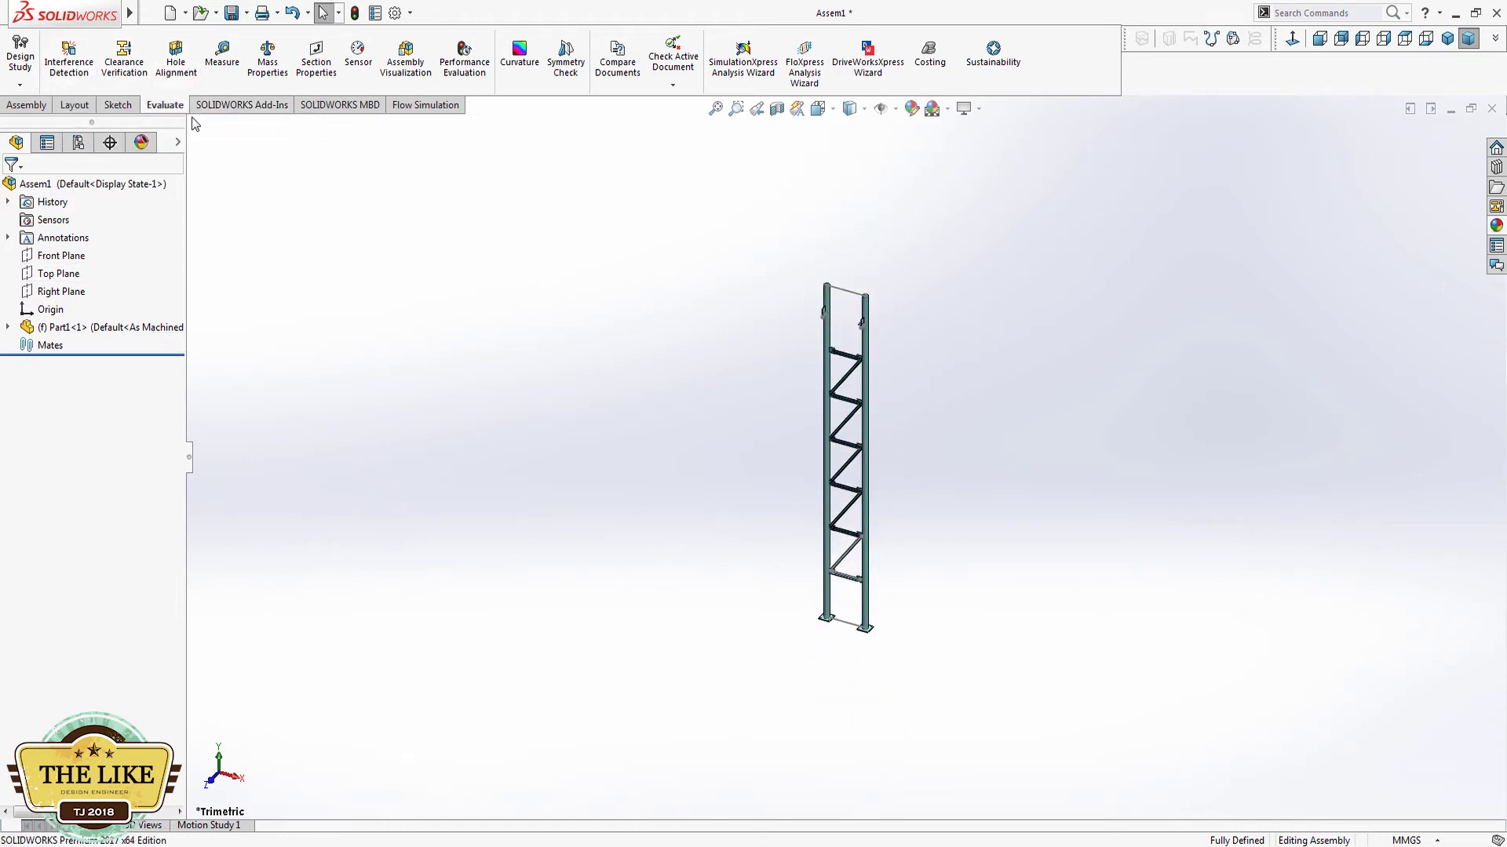
# Step: Insert Part2, the L-angle frame, beside the column
pyautogui.click(26, 104)
pyautogui.click(87, 56)
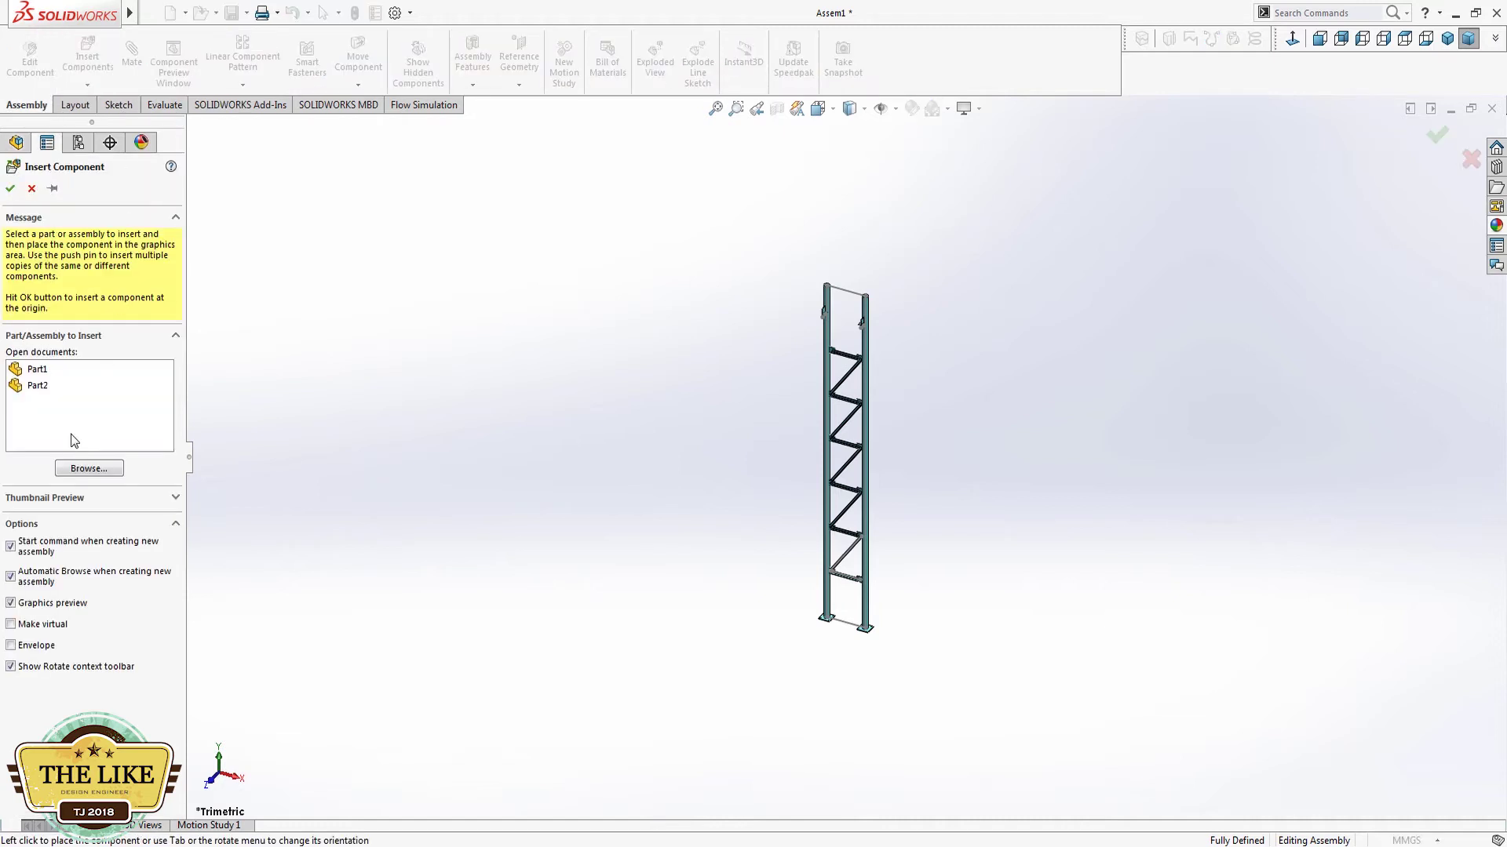
pyautogui.click(22, 372)
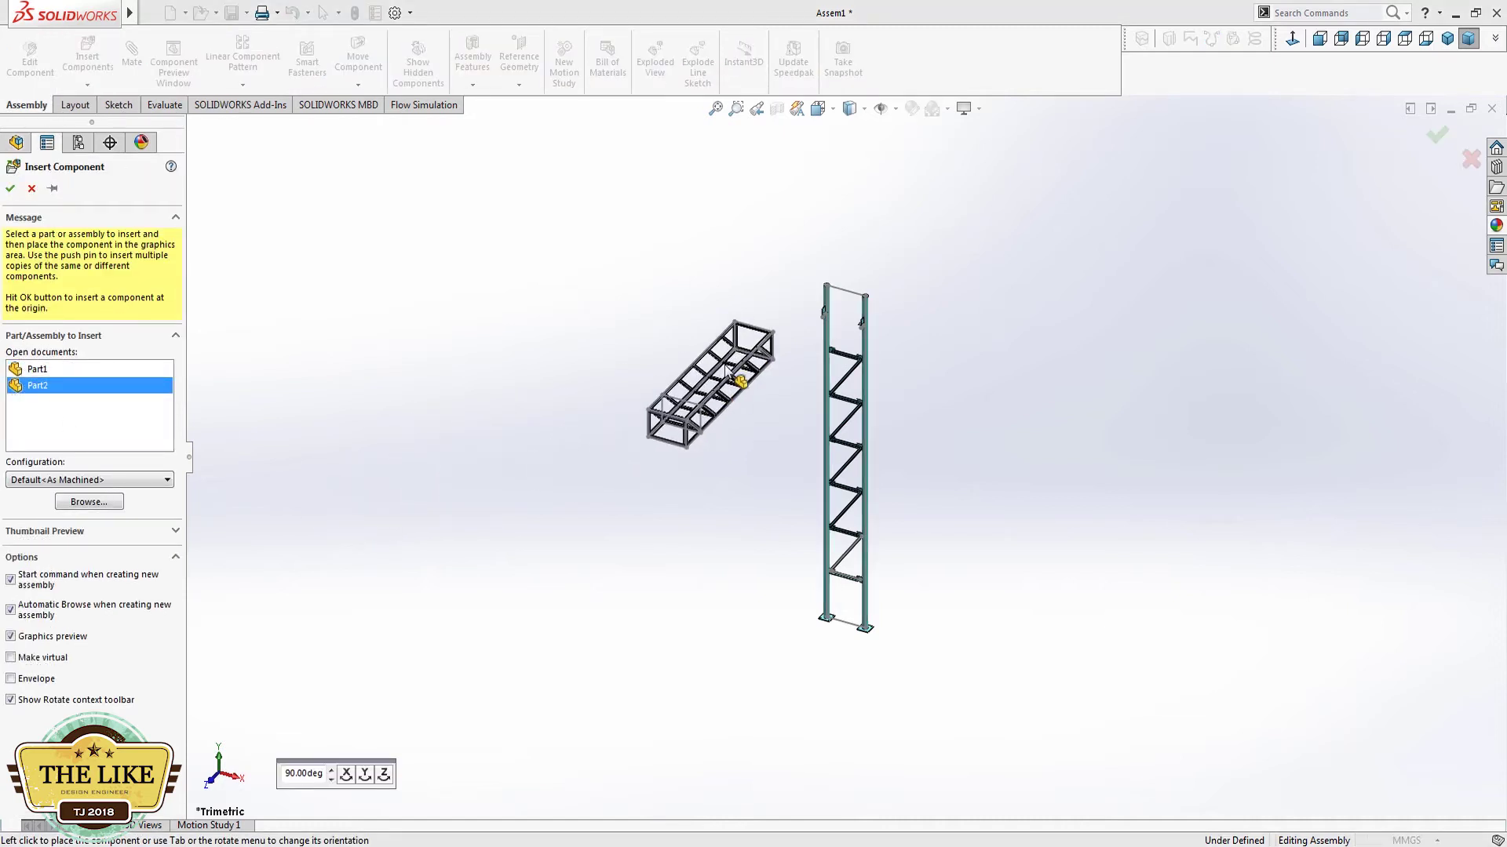
pyautogui.click(809, 322)
# Step: Drag the Part2 L-angle frame toward the teal column and turn it into rough position
pyautogui.scroll(-5, 805, 506)
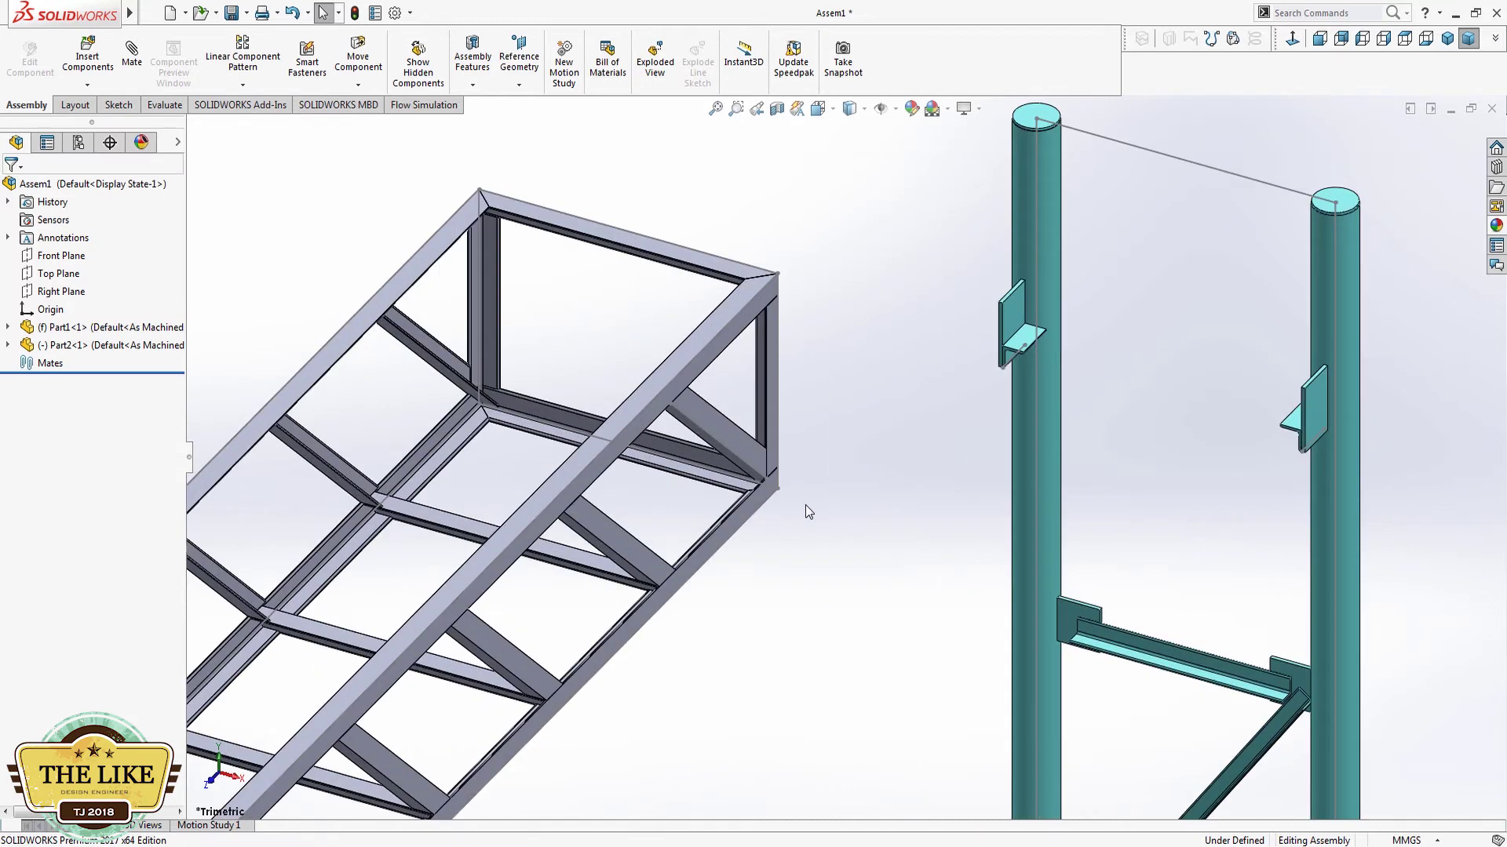
pyautogui.scroll(-5, 745, 494)
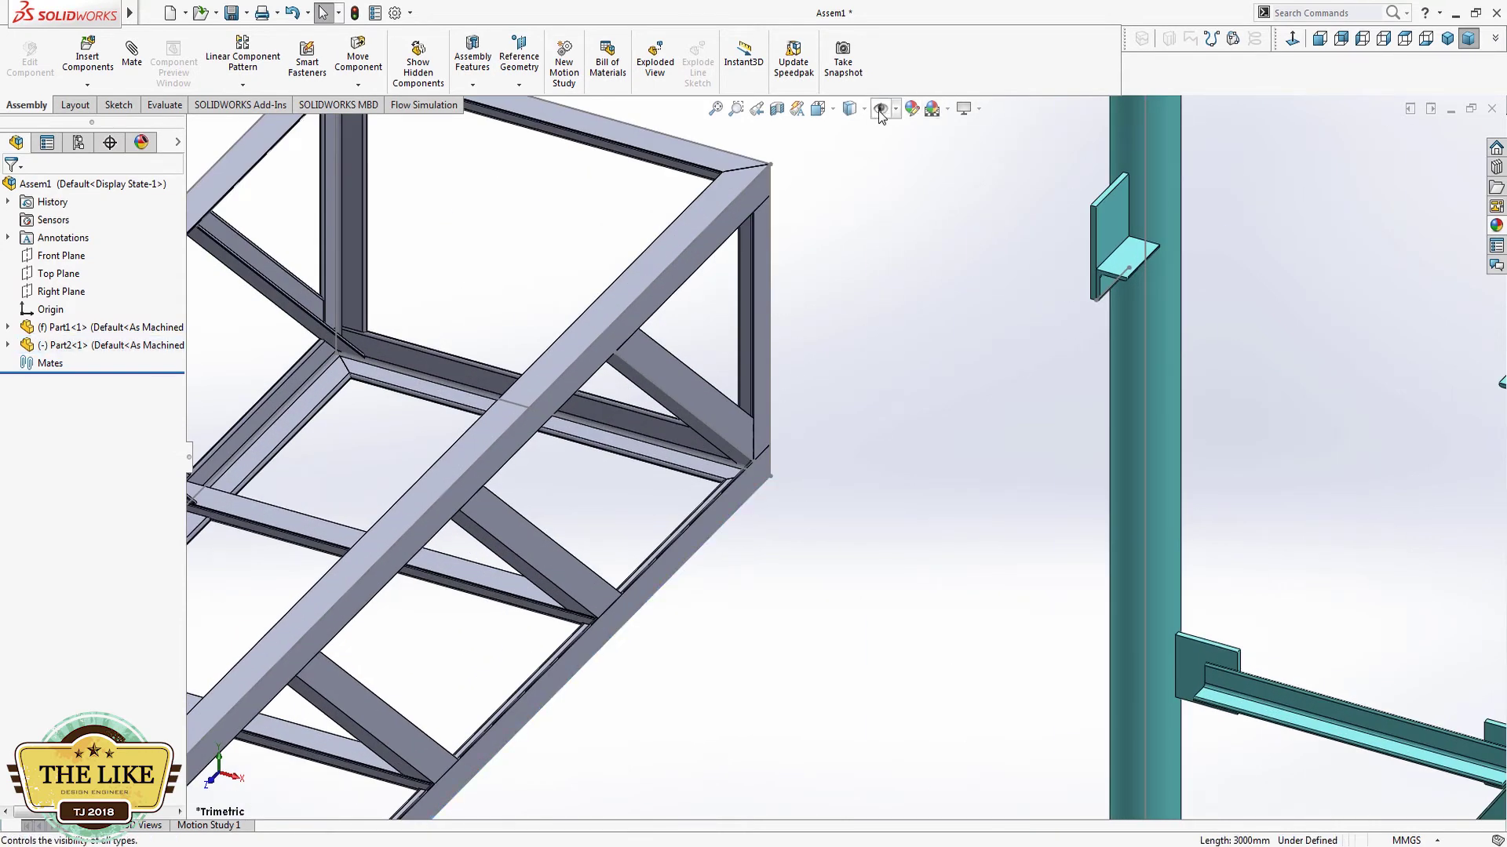
pyautogui.moveTo(746, 487)
pyautogui.mouseDown()
pyautogui.moveTo(1207, 447)
pyautogui.moveTo(920, 459)
pyautogui.mouseUp()
pyautogui.moveTo(915, 468)
pyautogui.mouseDown(button='right')
pyautogui.moveTo(855, 378)
pyautogui.moveTo(1042, 568)
pyautogui.mouseUp(button='right')
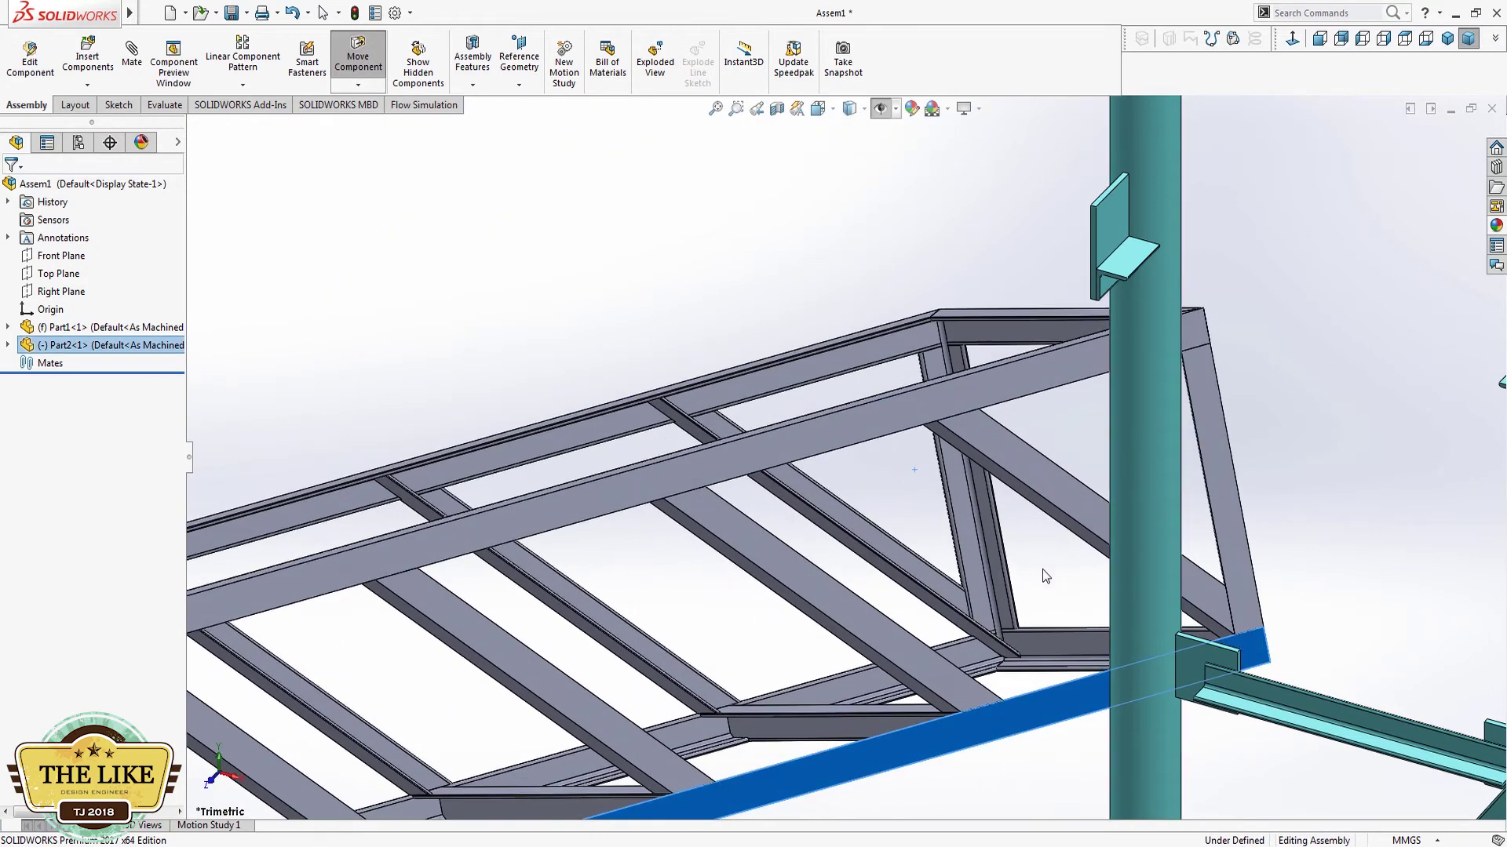
pyautogui.scroll(3, 1043, 576)
pyautogui.scroll(3, 1029, 524)
# Step: Mate the frame's bottom edge up onto the column's bracket plate face
pyautogui.click(958, 258)
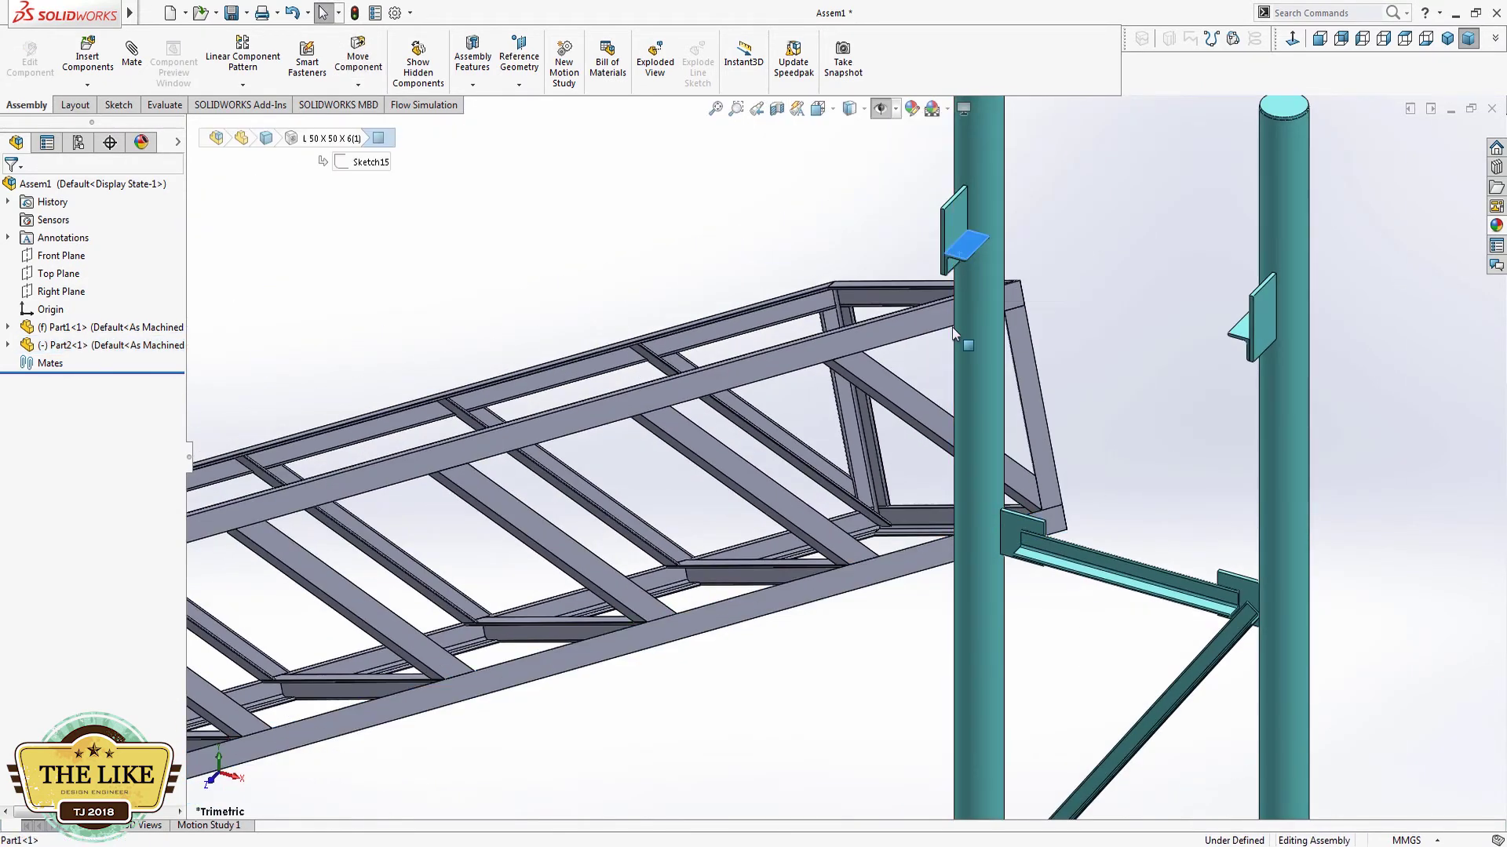
pyautogui.click(954, 333)
pyautogui.scroll(2, 953, 333)
pyautogui.moveTo(953, 332); pyautogui.dragTo(799, 779, button='middle')
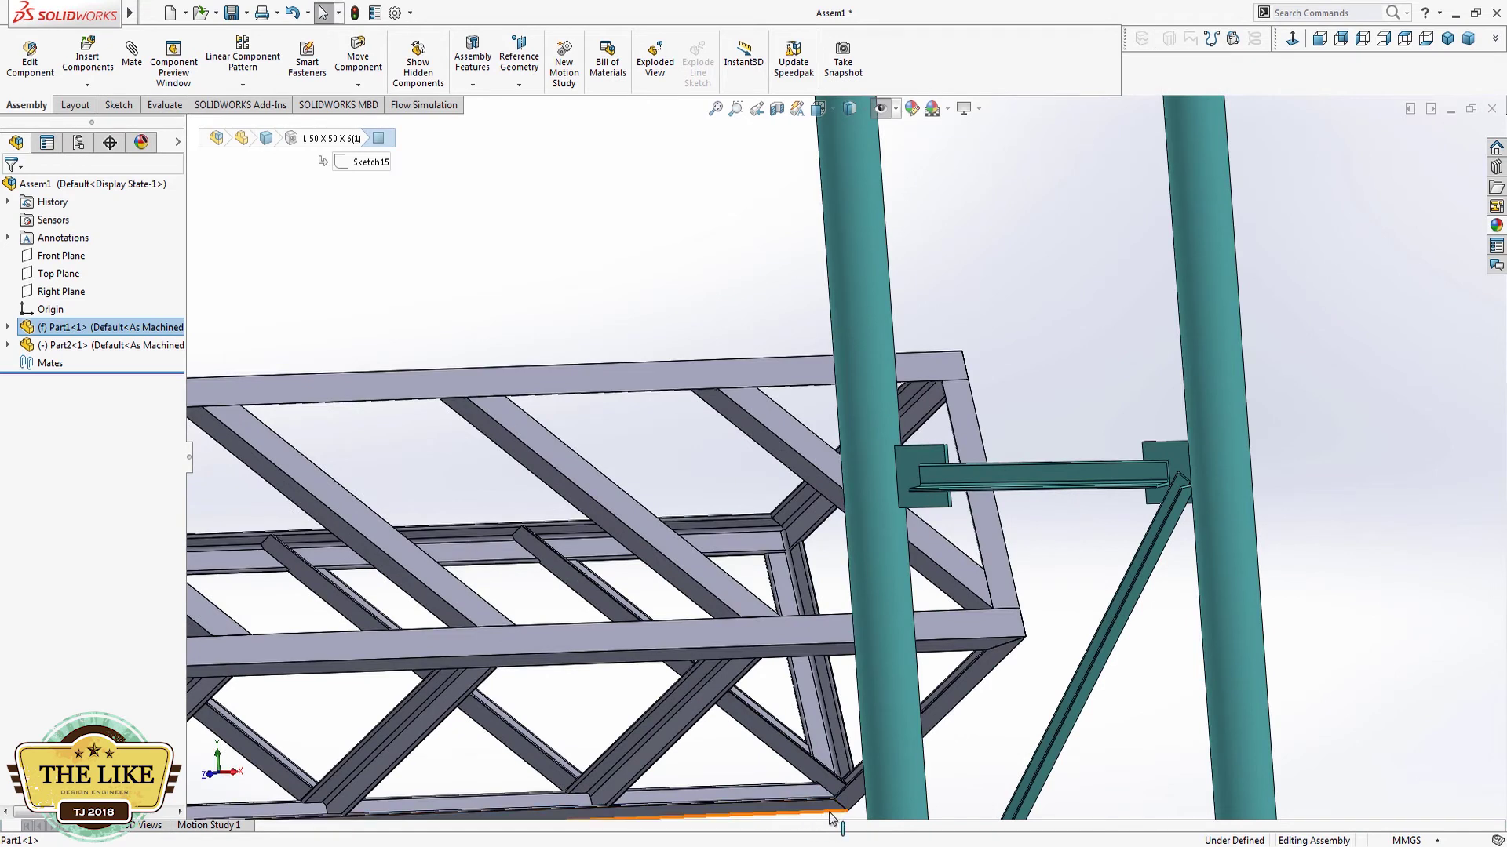
pyautogui.keyDown('ctrl'); pyautogui.click(818, 814); pyautogui.keyUp('ctrl')
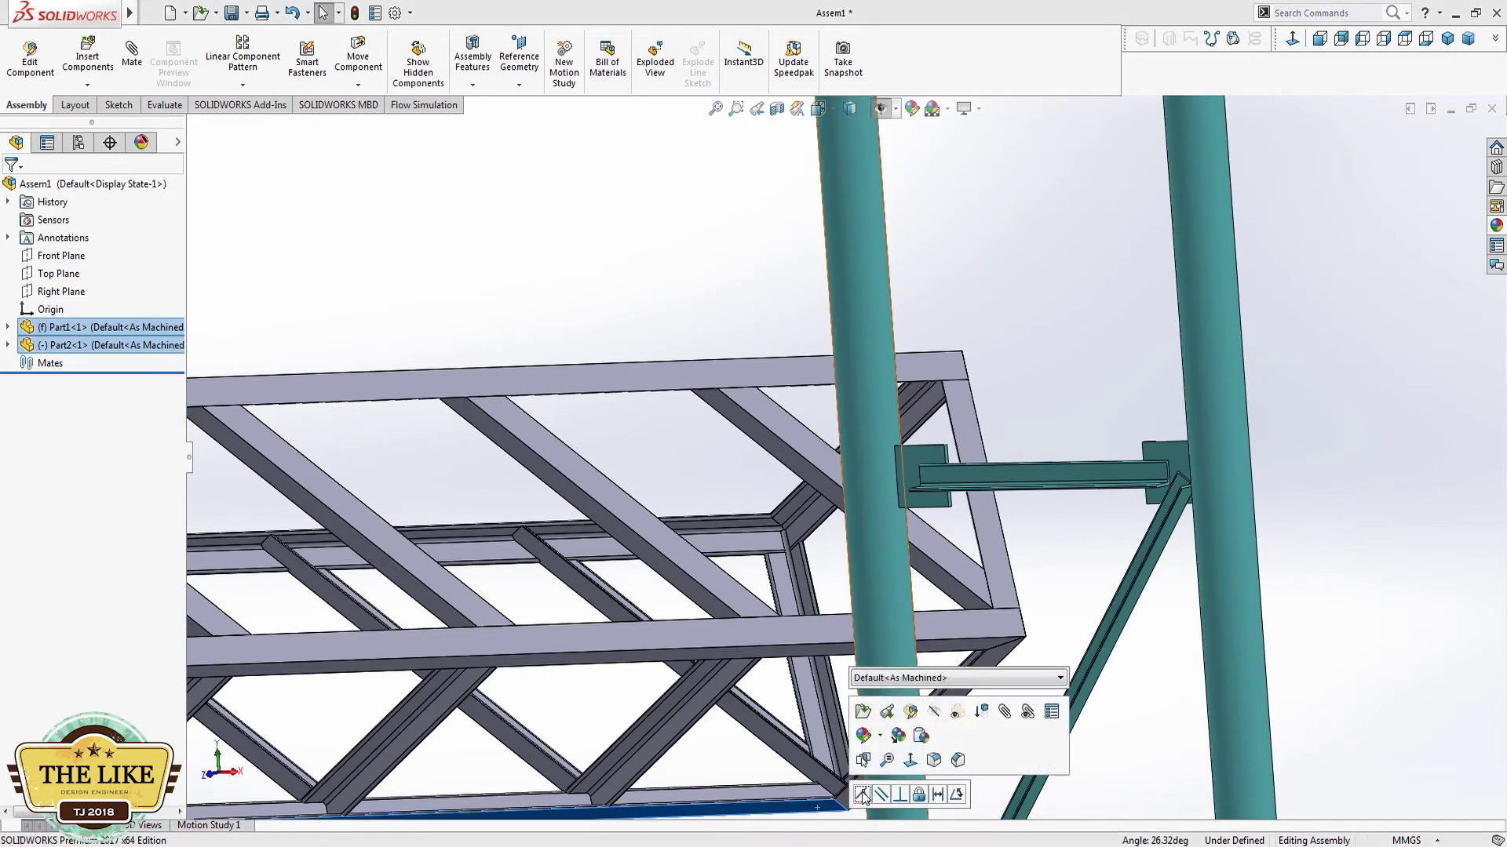
pyautogui.click(862, 795)
pyautogui.scroll(3, 848, 628)
pyautogui.scroll(-3, 791, 393)
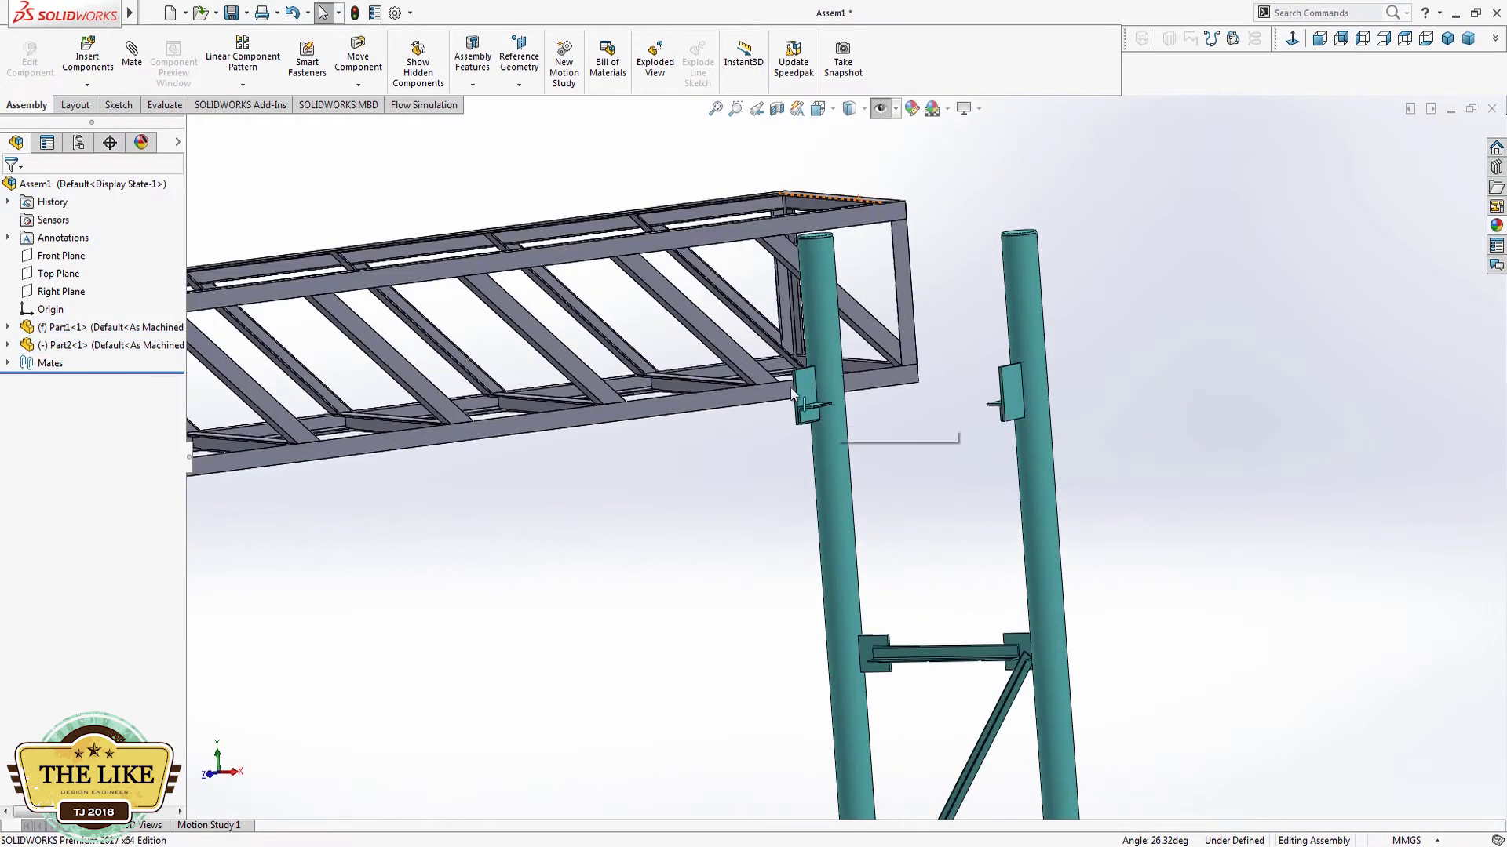
# Step: Select the frame's end member and the column bracket edge for the next mate
pyautogui.moveTo(1009, 513)
pyautogui.mouseDown(button='middle')
pyautogui.moveTo(829, 624)
pyautogui.moveTo(933, 378)
pyautogui.mouseUp(button='middle')
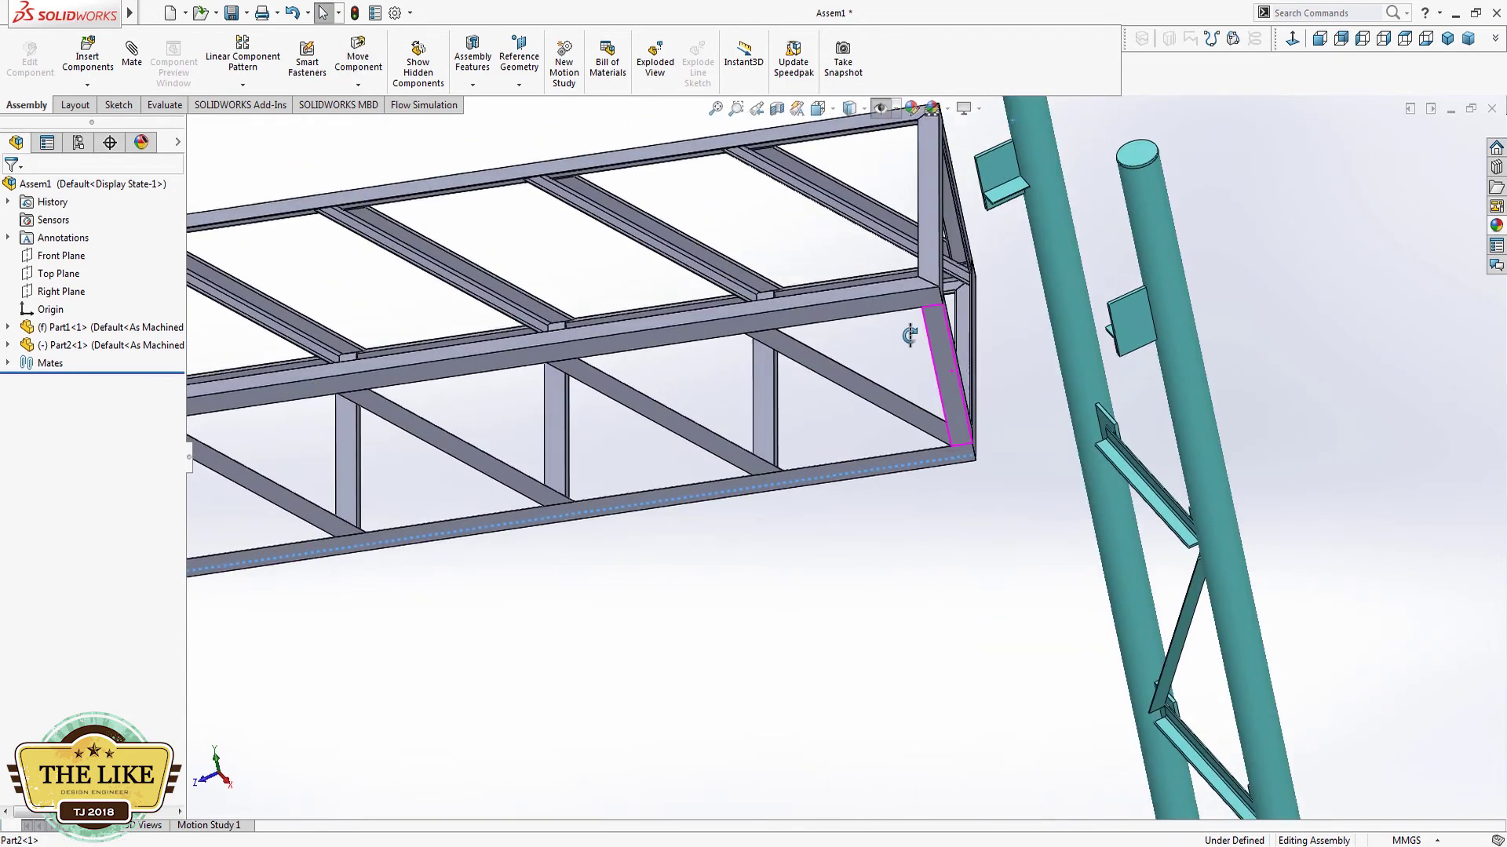
pyautogui.scroll(-3, 1058, 272)
pyautogui.click(1056, 271)
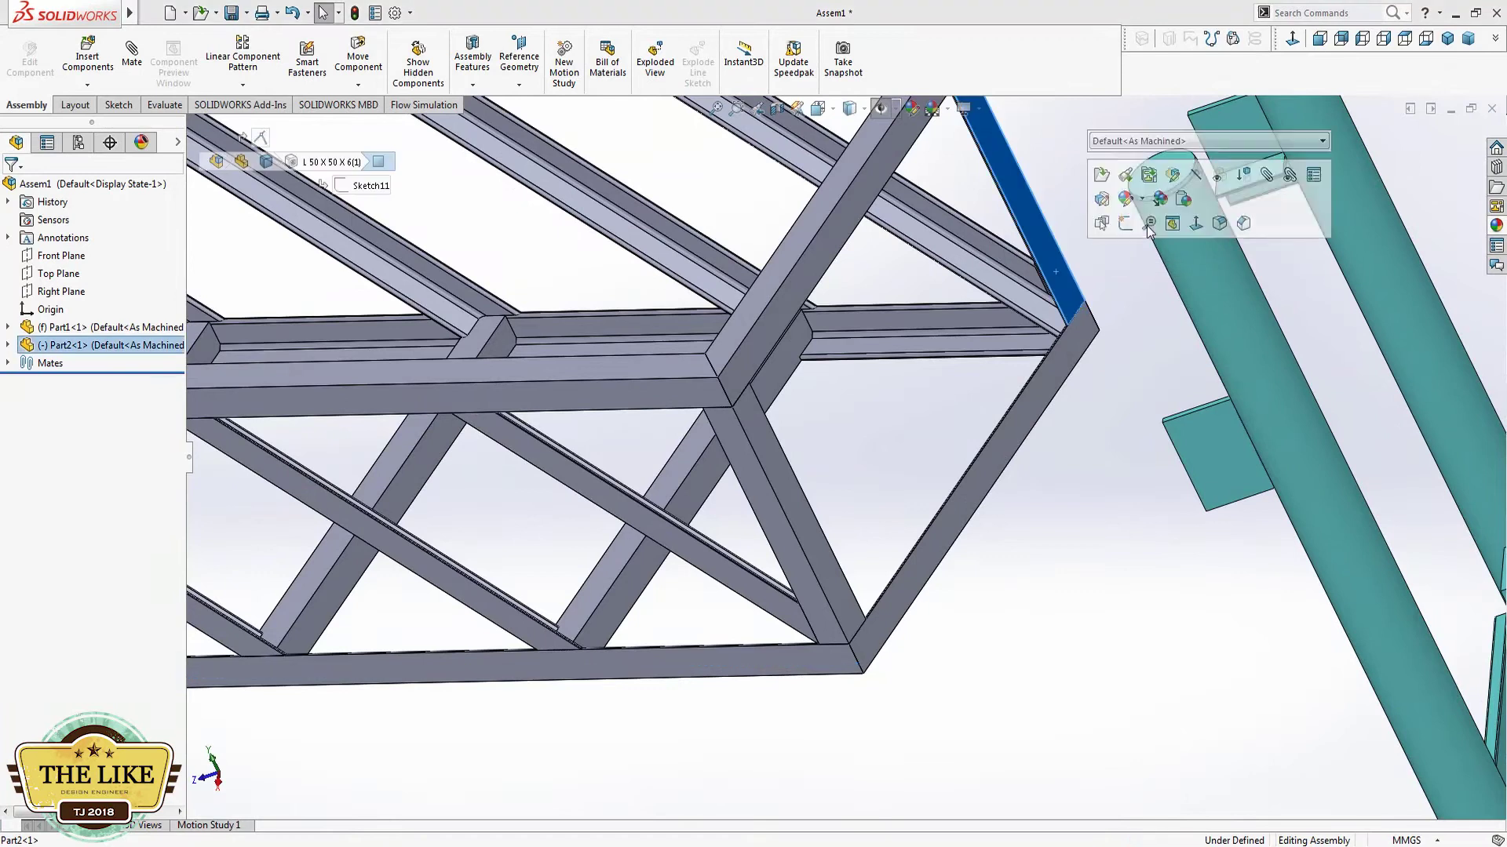
pyautogui.scroll(3, 1193, 328)
pyautogui.moveTo(1123, 285)
pyautogui.mouseDown(button='middle')
pyautogui.moveTo(1096, 262)
pyautogui.moveTo(1029, 295)
pyautogui.mouseUp(button='middle')
pyautogui.scroll(-2, 1193, 498)
pyautogui.scroll(-1, 1130, 408)
pyautogui.scroll(-1, 1077, 314)
pyautogui.scroll(-1, 1044, 322)
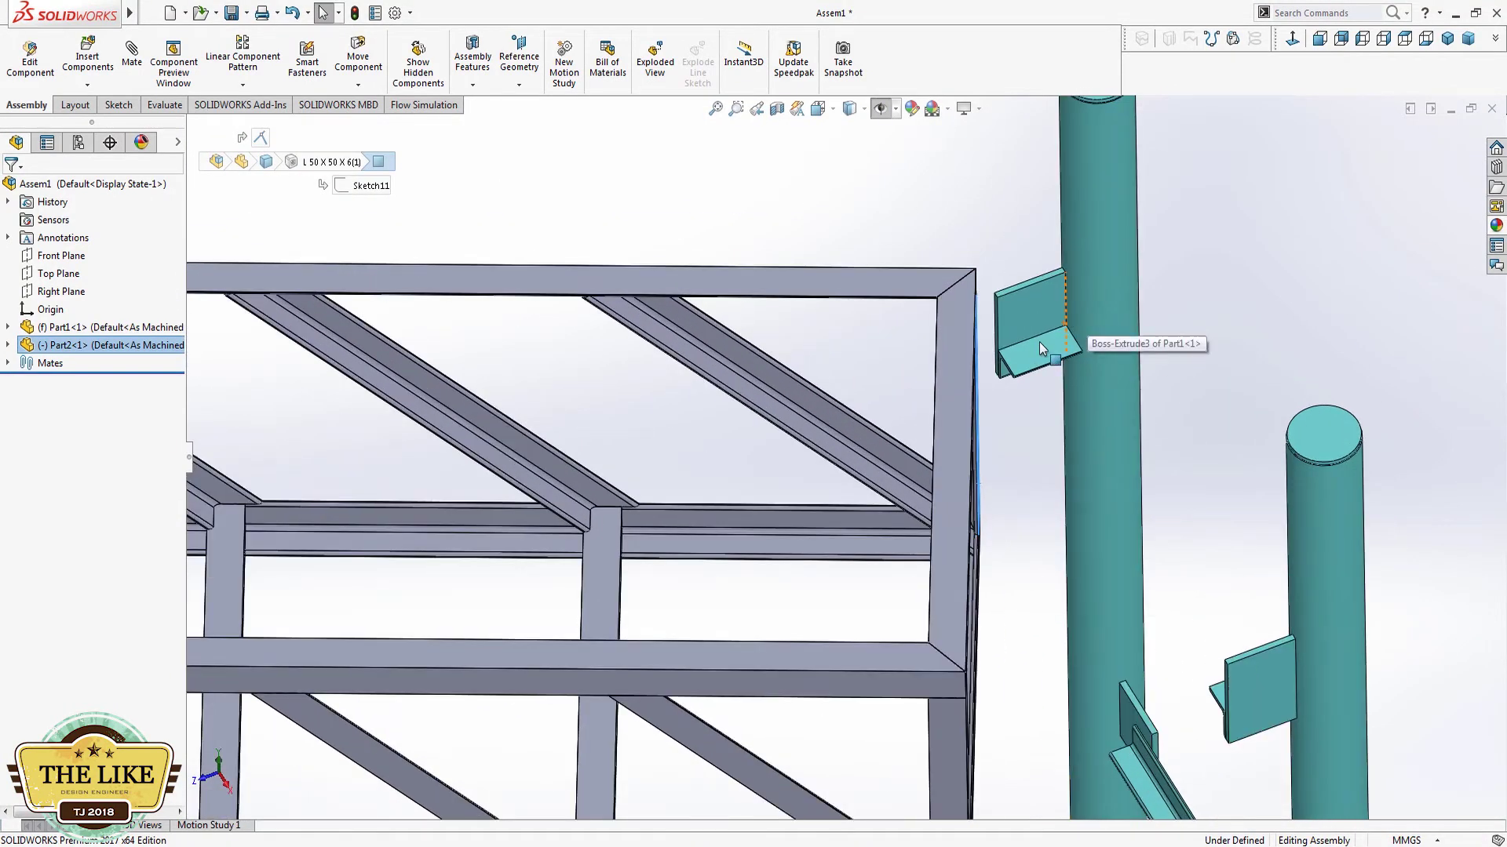
pyautogui.scroll(-2, 1009, 332)
pyautogui.scroll(-1, 1009, 338)
pyautogui.moveTo(1058, 383)
pyautogui.mouseDown(button='middle')
pyautogui.moveTo(1009, 363)
pyautogui.moveTo(987, 403)
pyautogui.mouseUp(button='middle')
pyautogui.click(1054, 444)
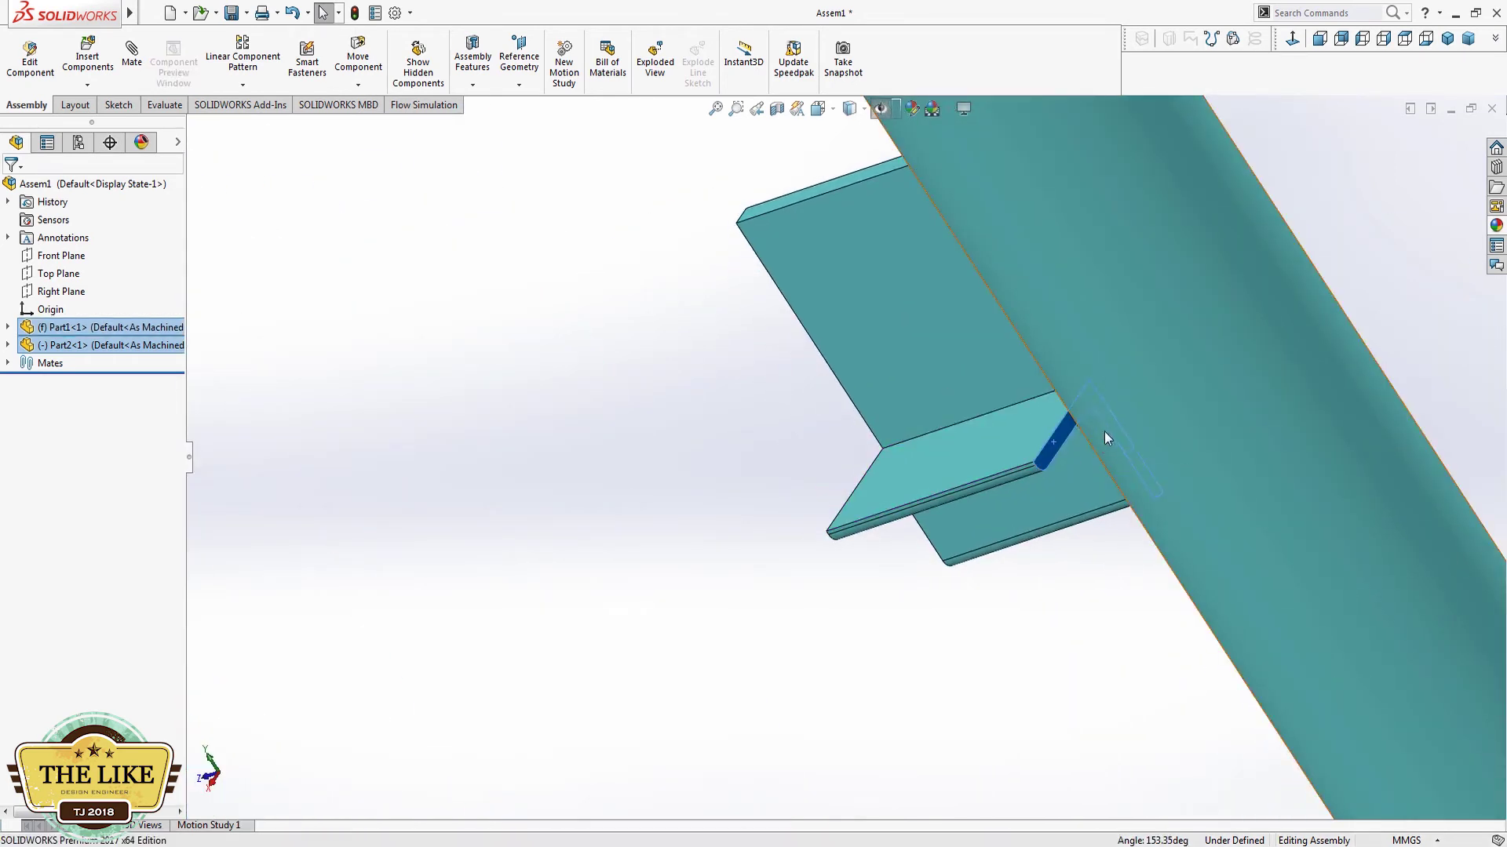
# Step: Make the frame beam coincident with the teal bracket plate
pyautogui.scroll(5, 1089, 432)
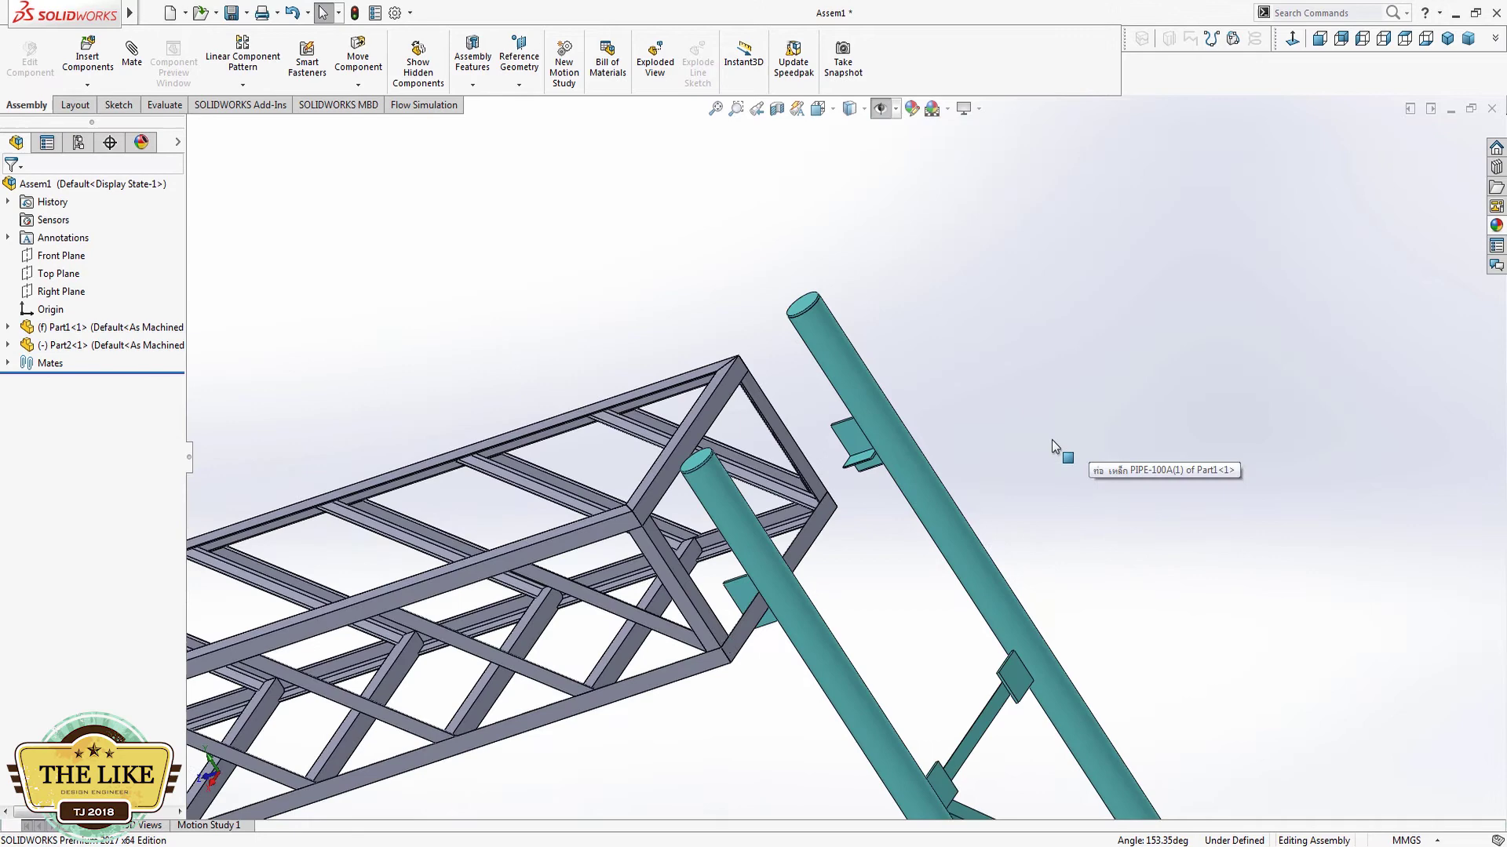
pyautogui.moveTo(729, 632)
pyautogui.mouseDown(button='middle')
pyautogui.moveTo(787, 546)
pyautogui.moveTo(783, 590)
pyautogui.moveTo(845, 530)
pyautogui.moveTo(1042, 511)
pyautogui.moveTo(638, 506)
pyautogui.mouseUp(button='middle')
pyautogui.scroll(-5, 652, 549)
pyautogui.click(664, 606)
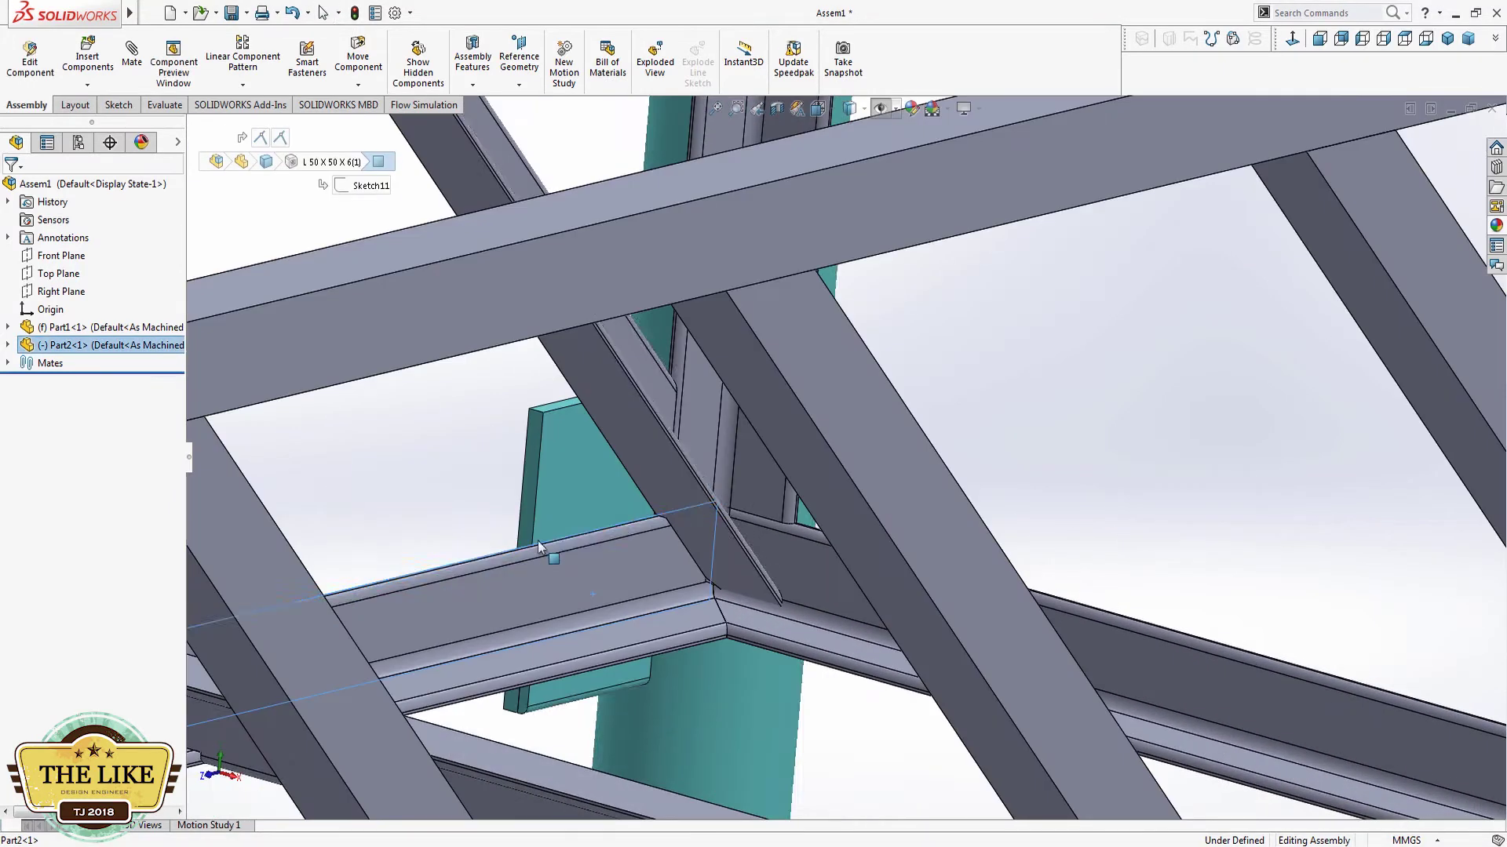
pyautogui.keyDown('ctrl'); pyautogui.click(615, 501); pyautogui.keyUp('ctrl')
pyautogui.click(637, 491)
pyautogui.scroll(5, 663, 483)
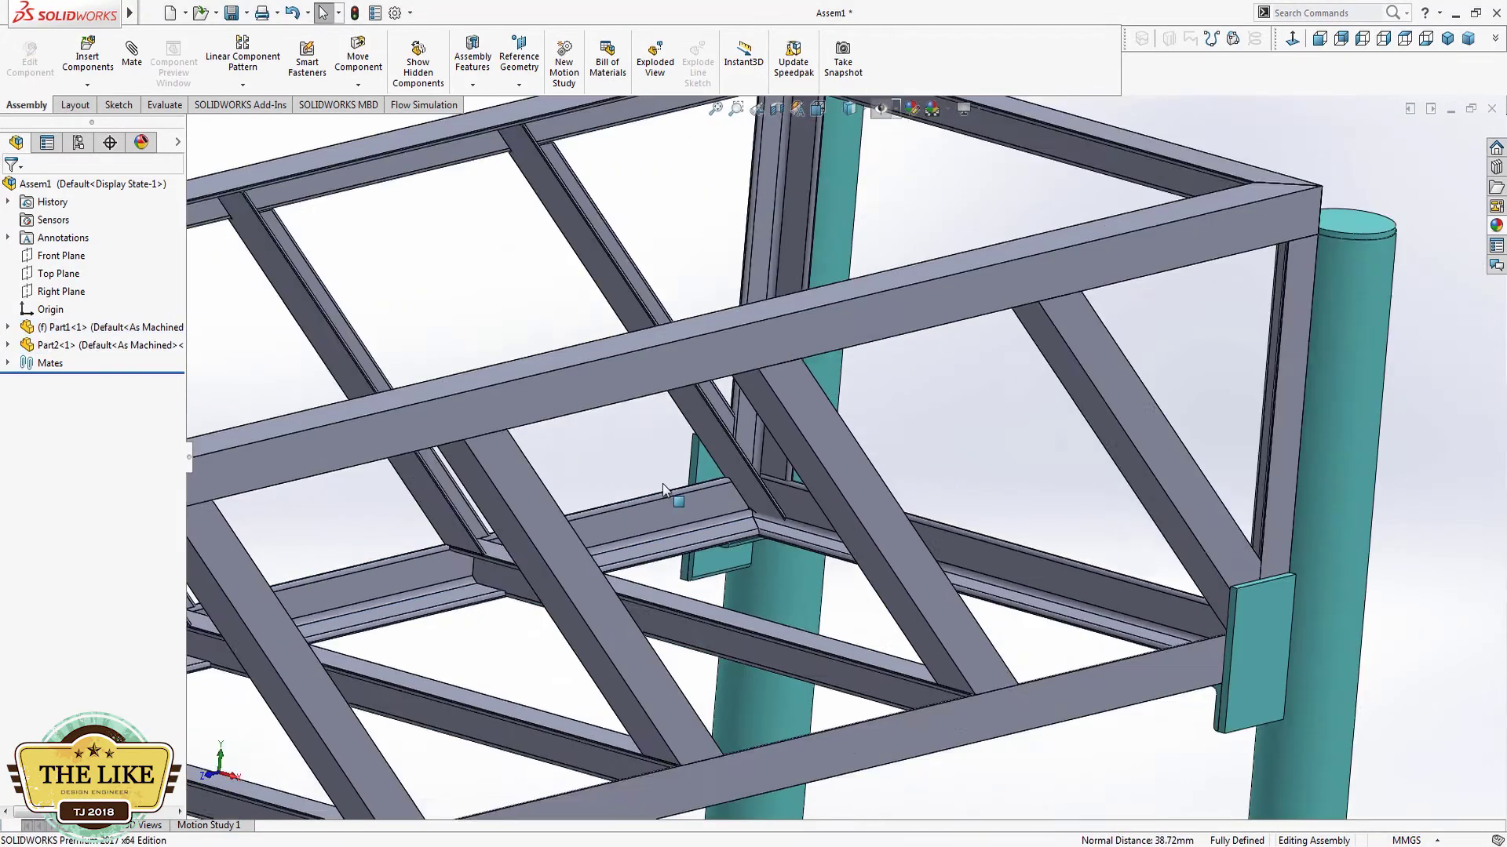
pyautogui.scroll(5, 844, 441)
pyautogui.scroll(3, 706, 554)
pyautogui.scroll(3, 707, 553)
pyautogui.moveTo(695, 546); pyautogui.dragTo(846, 524, button='middle')
pyautogui.scroll(4, 851, 501)
# Step: Create PLANE1 as a mid plane between the frame's two end faces
pyautogui.scroll(-4, 883, 413)
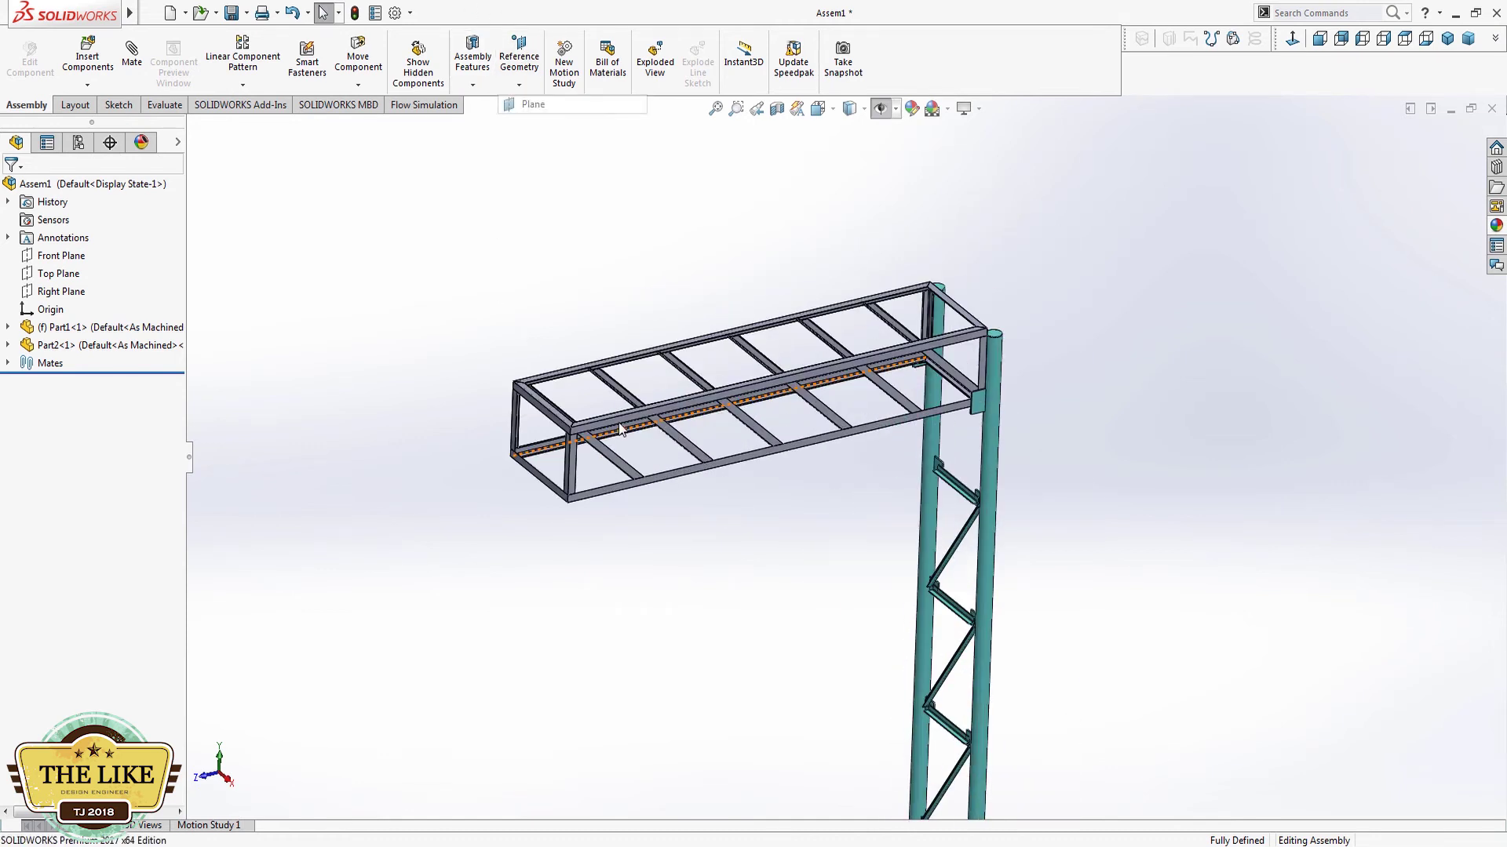
pyautogui.scroll(-5, 620, 428)
pyautogui.click(582, 543)
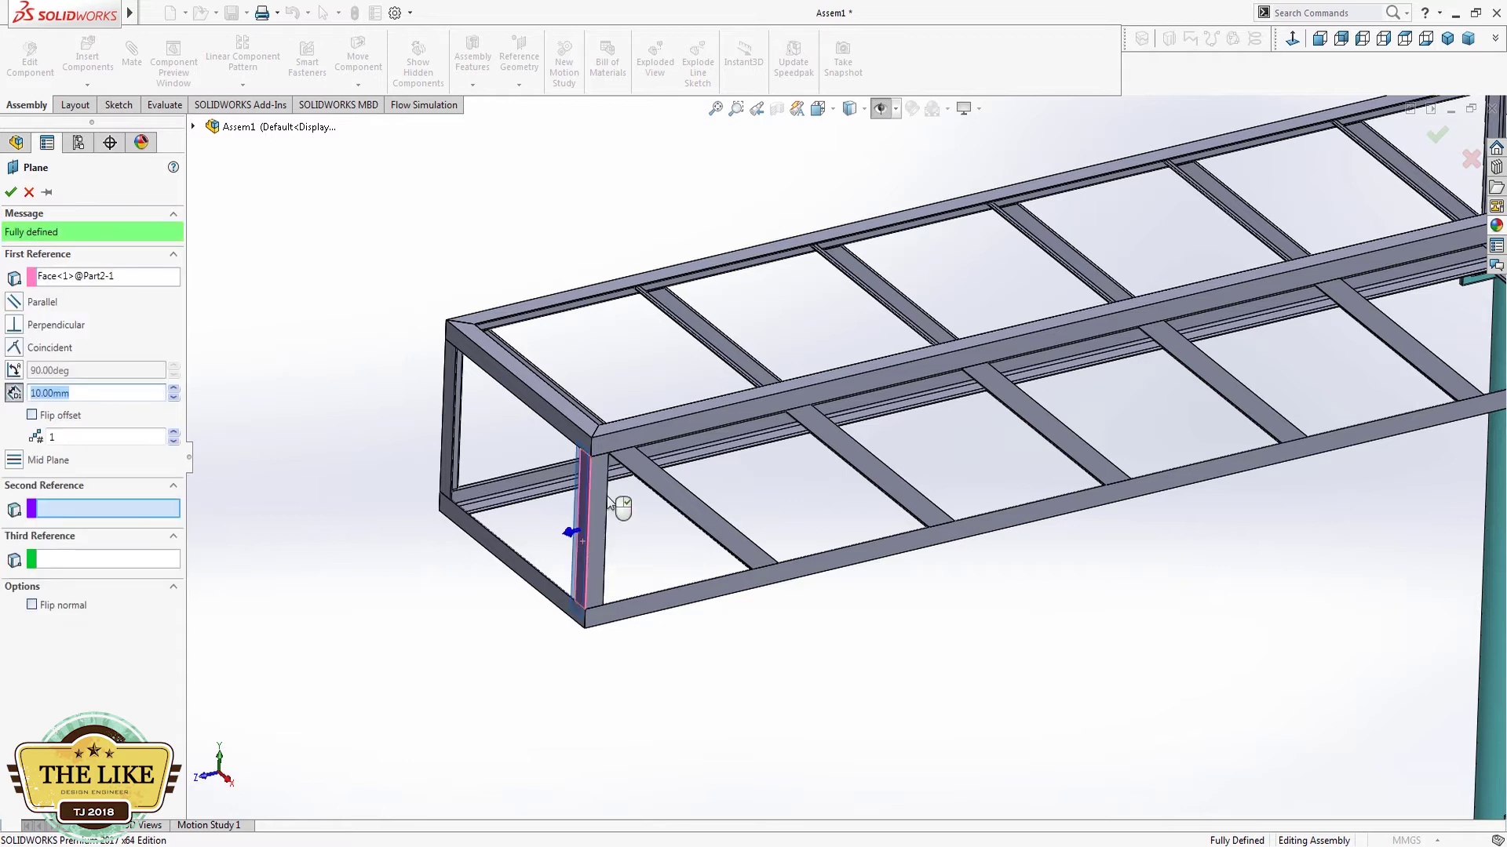
pyautogui.scroll(4, 612, 503)
pyautogui.scroll(-5, 1127, 354)
pyautogui.scroll(-1, 1094, 385)
pyautogui.click(1096, 385)
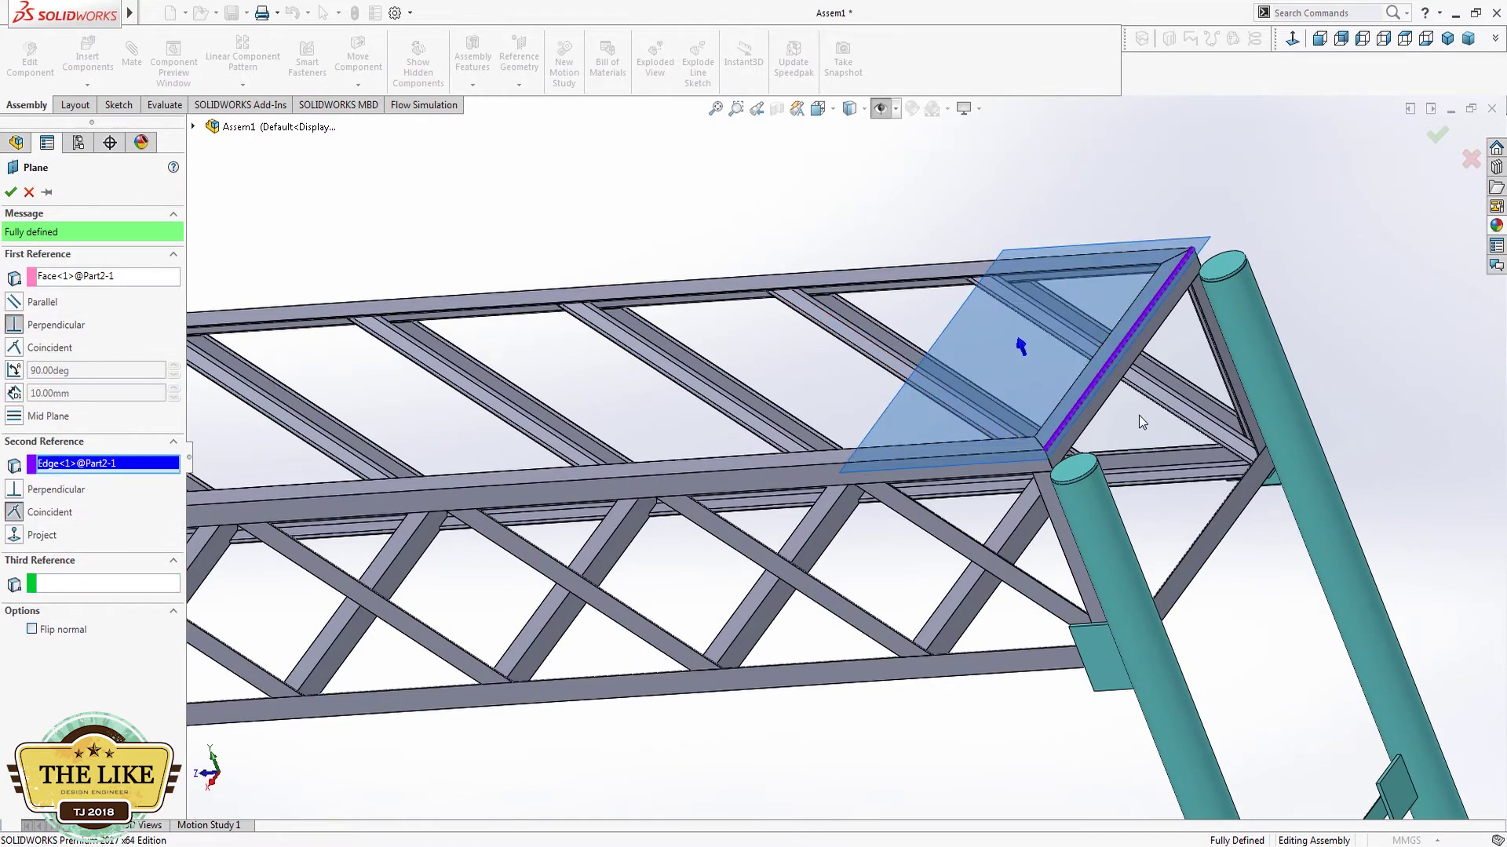
pyautogui.click(1064, 440)
pyautogui.scroll(3, 882, 340)
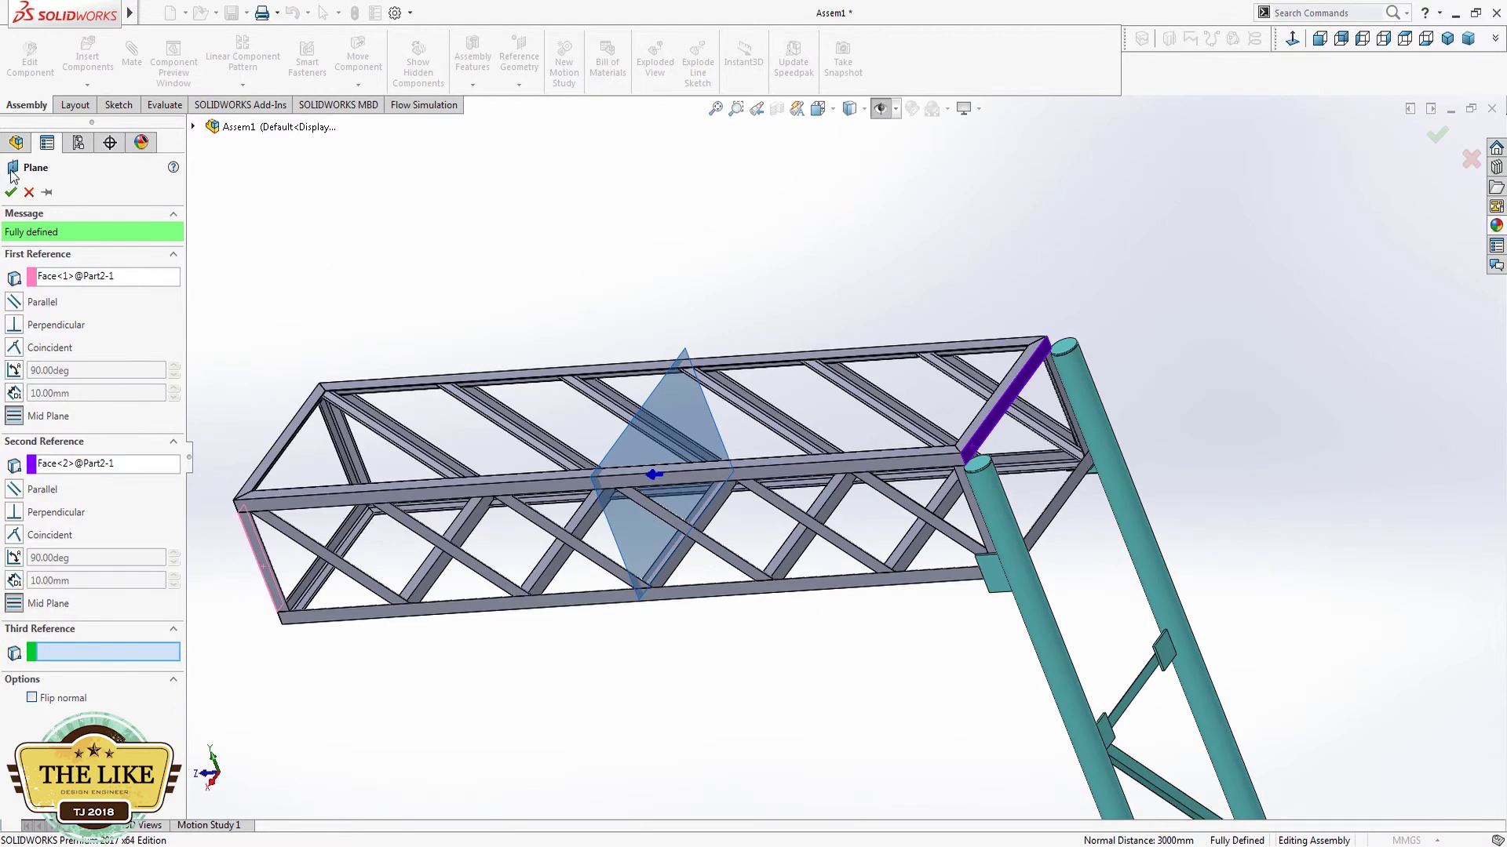
pyautogui.click(11, 193)
pyautogui.scroll(2, 689, 269)
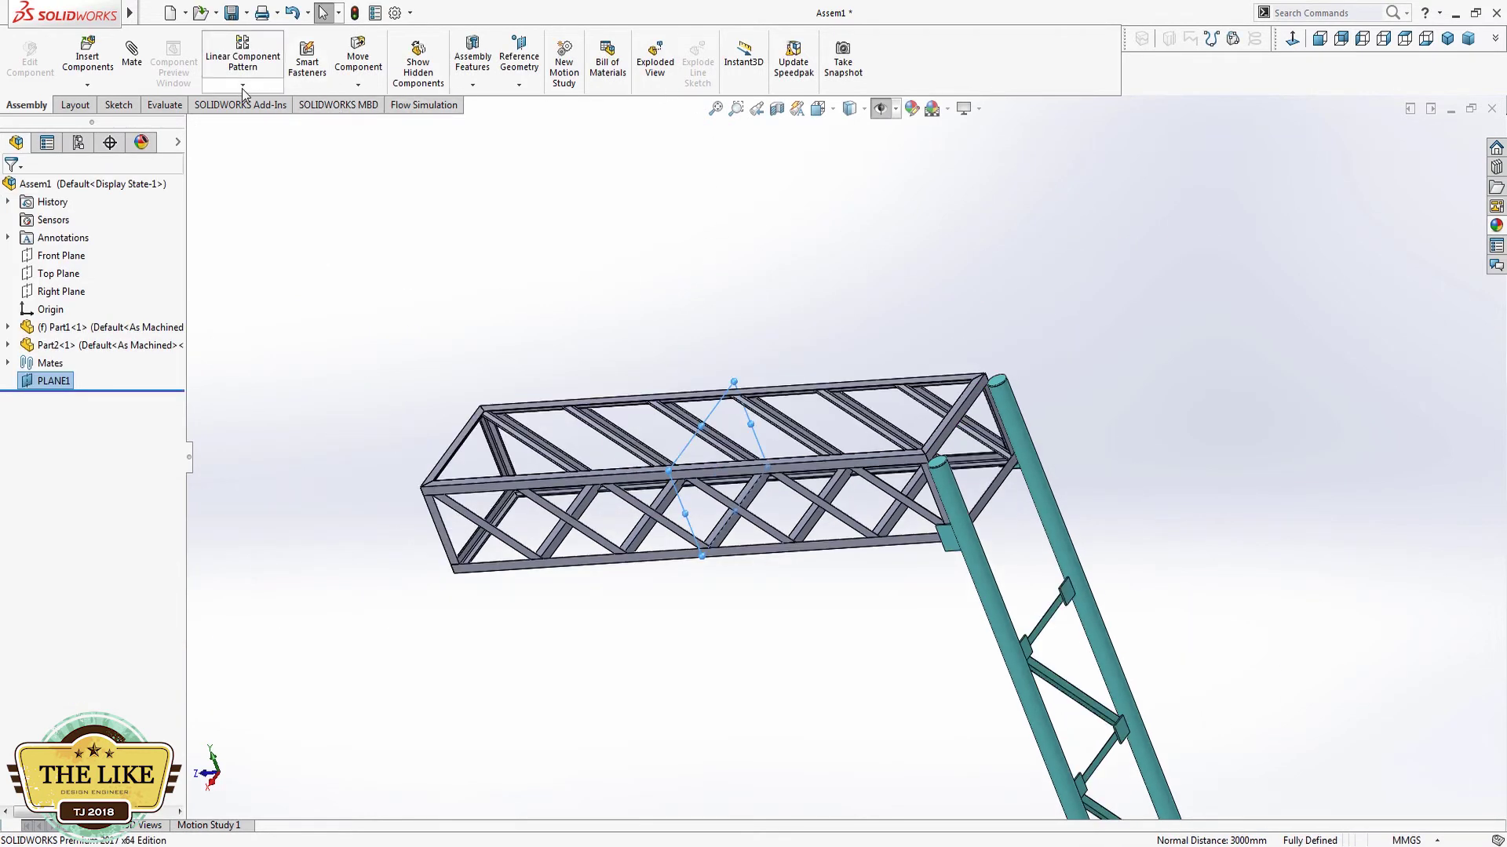
# Step: Place a second copy of the braced column, Part1<2>, and drag it into position
pyautogui.click(78, 105)
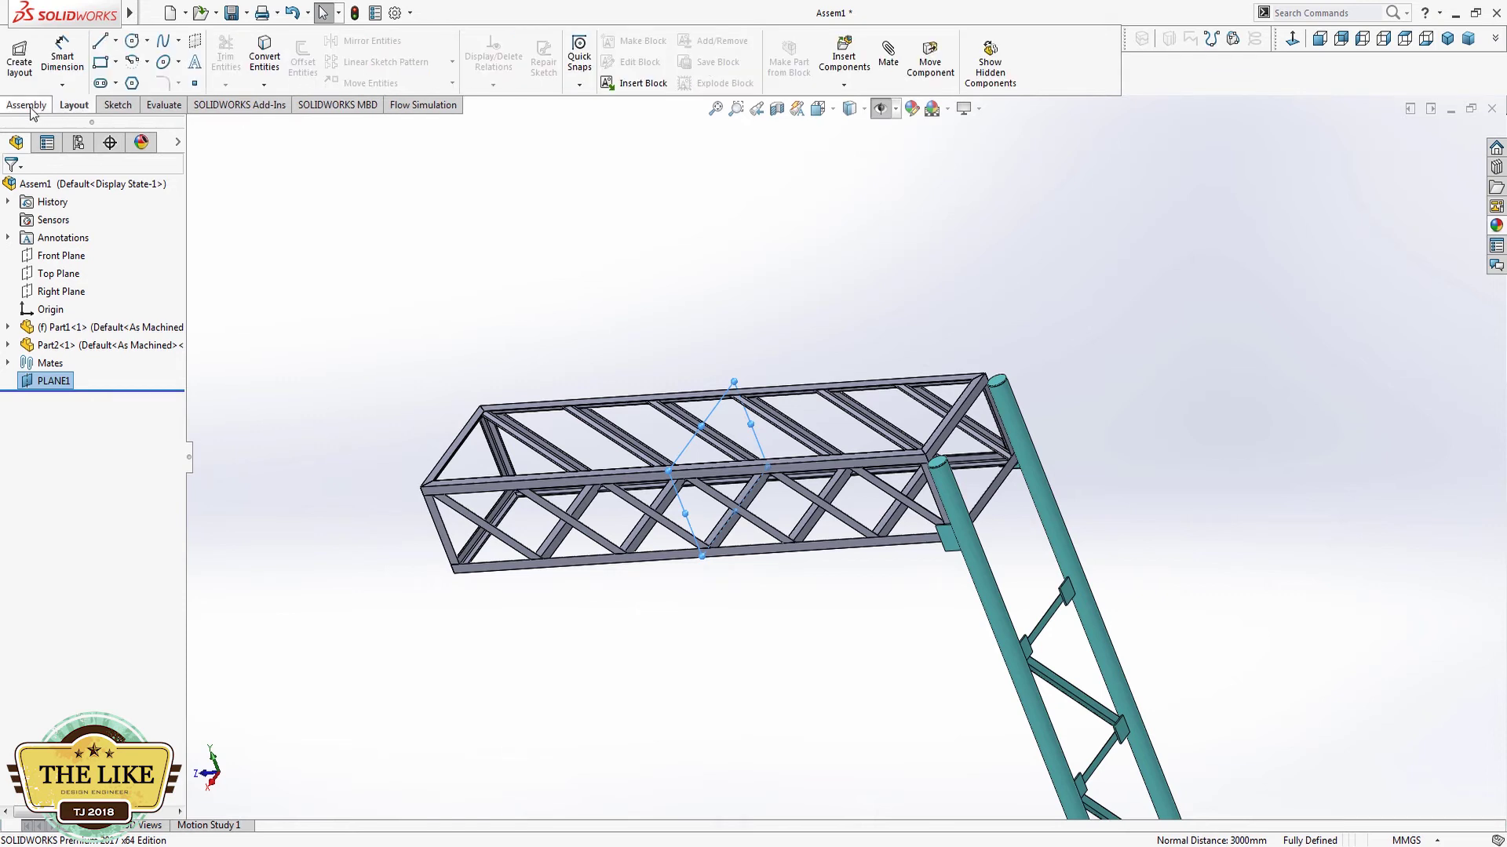
pyautogui.moveTo(868, 279); pyautogui.dragTo(803, 256, button='middle')
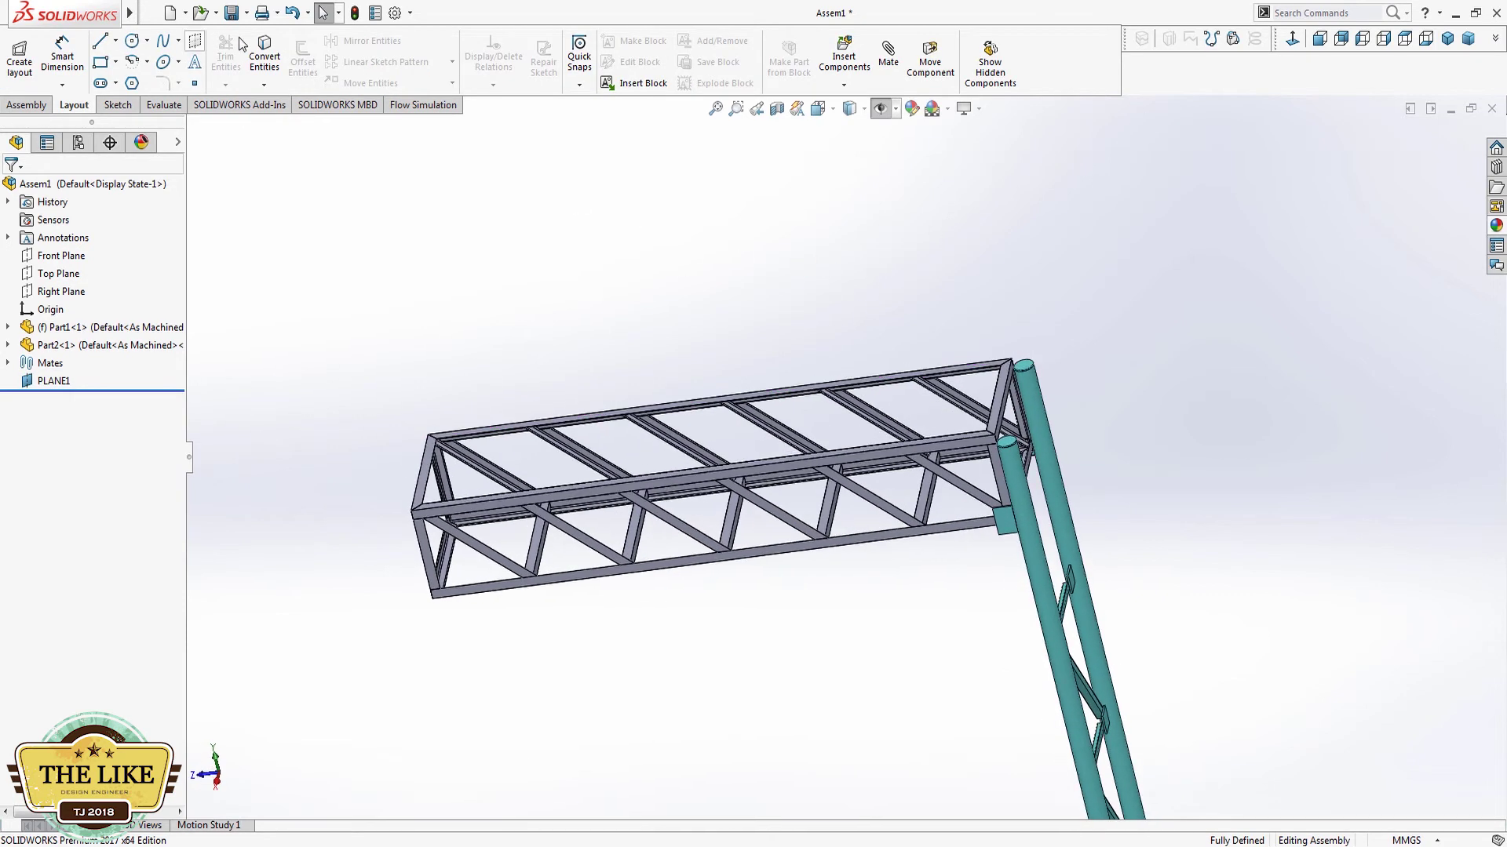
pyautogui.click(1010, 508)
pyautogui.moveTo(668, 311); pyautogui.dragTo(789, 405, button='middle')
pyautogui.keyDown('ctrl'); pyautogui.moveTo(1047, 505); pyautogui.dragTo(612, 363); pyautogui.keyUp('ctrl')
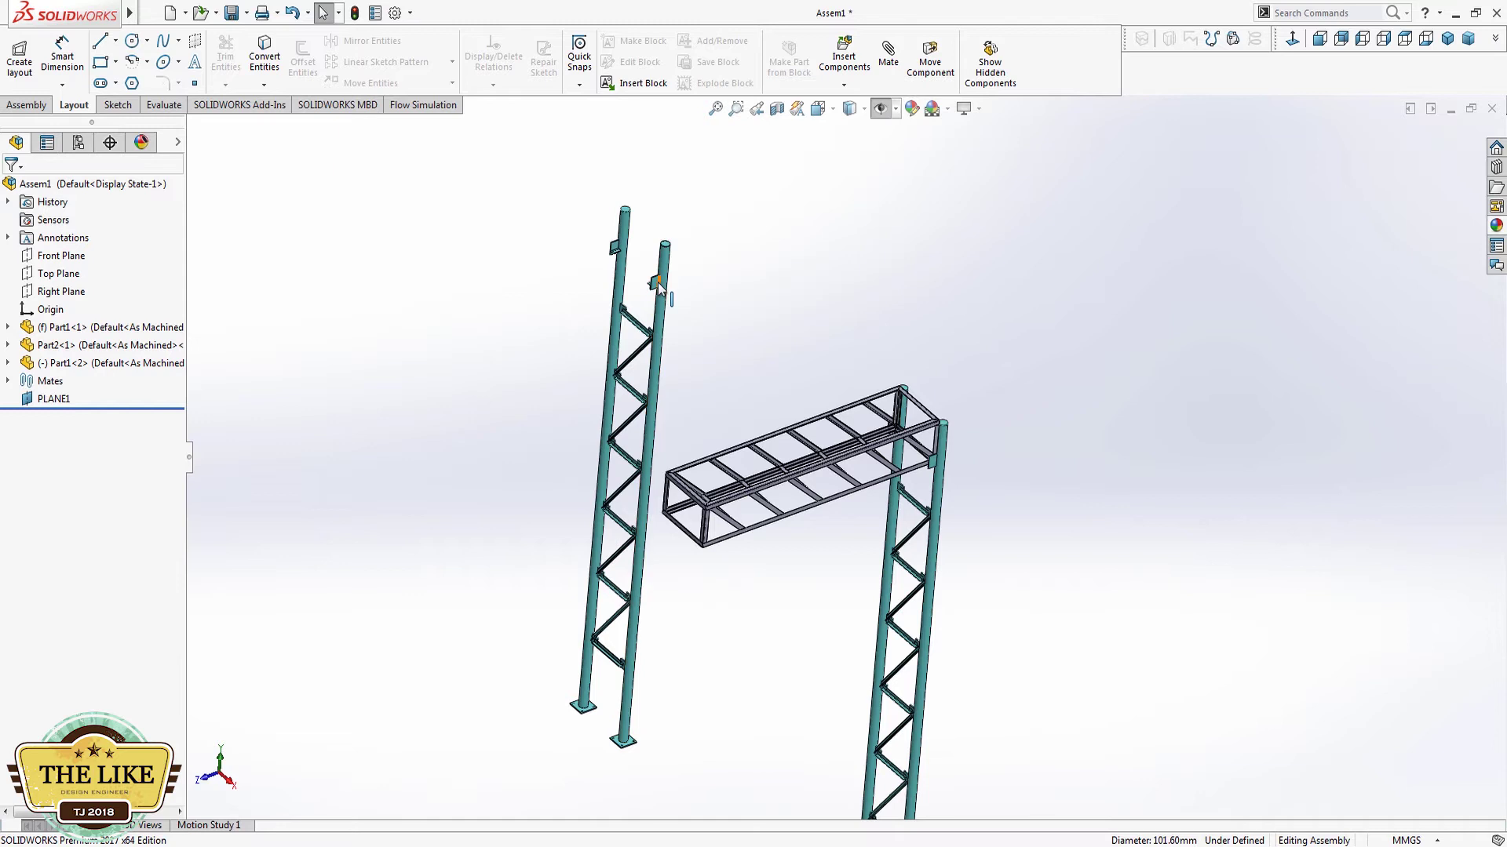
pyautogui.moveTo(659, 292); pyautogui.dragTo(286, 493)
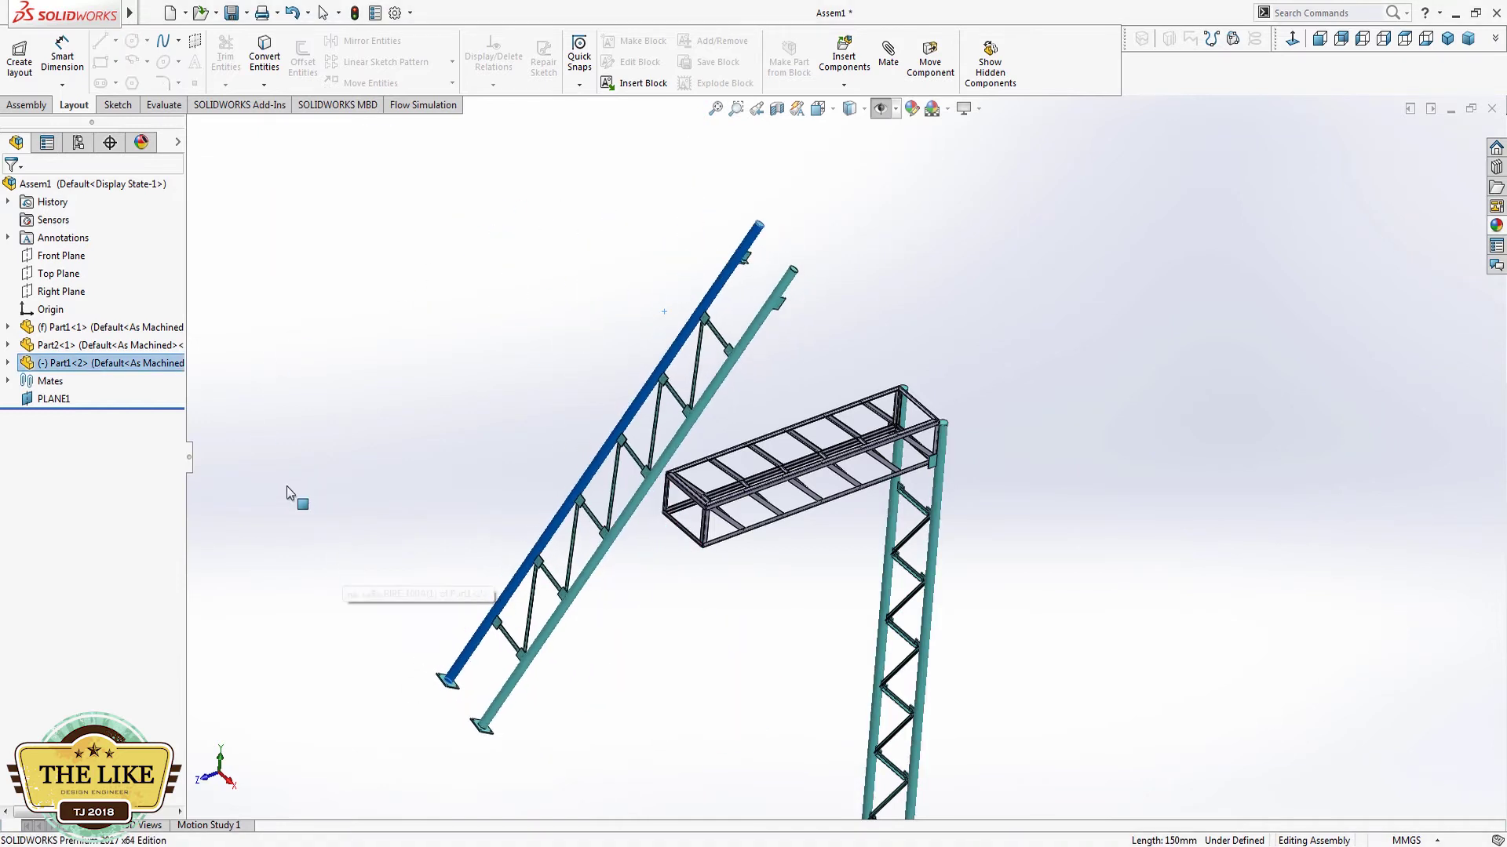
pyautogui.moveTo(287, 493); pyautogui.dragTo(538, 335)
pyautogui.scroll(-5, 836, 292)
# Step: Select the frame's bottom rail and hide the braced column to expose the pipe bracket
pyautogui.click(830, 287)
pyautogui.scroll(3, 824, 267)
pyautogui.scroll(3, 769, 220)
pyautogui.scroll(-4, 720, 174)
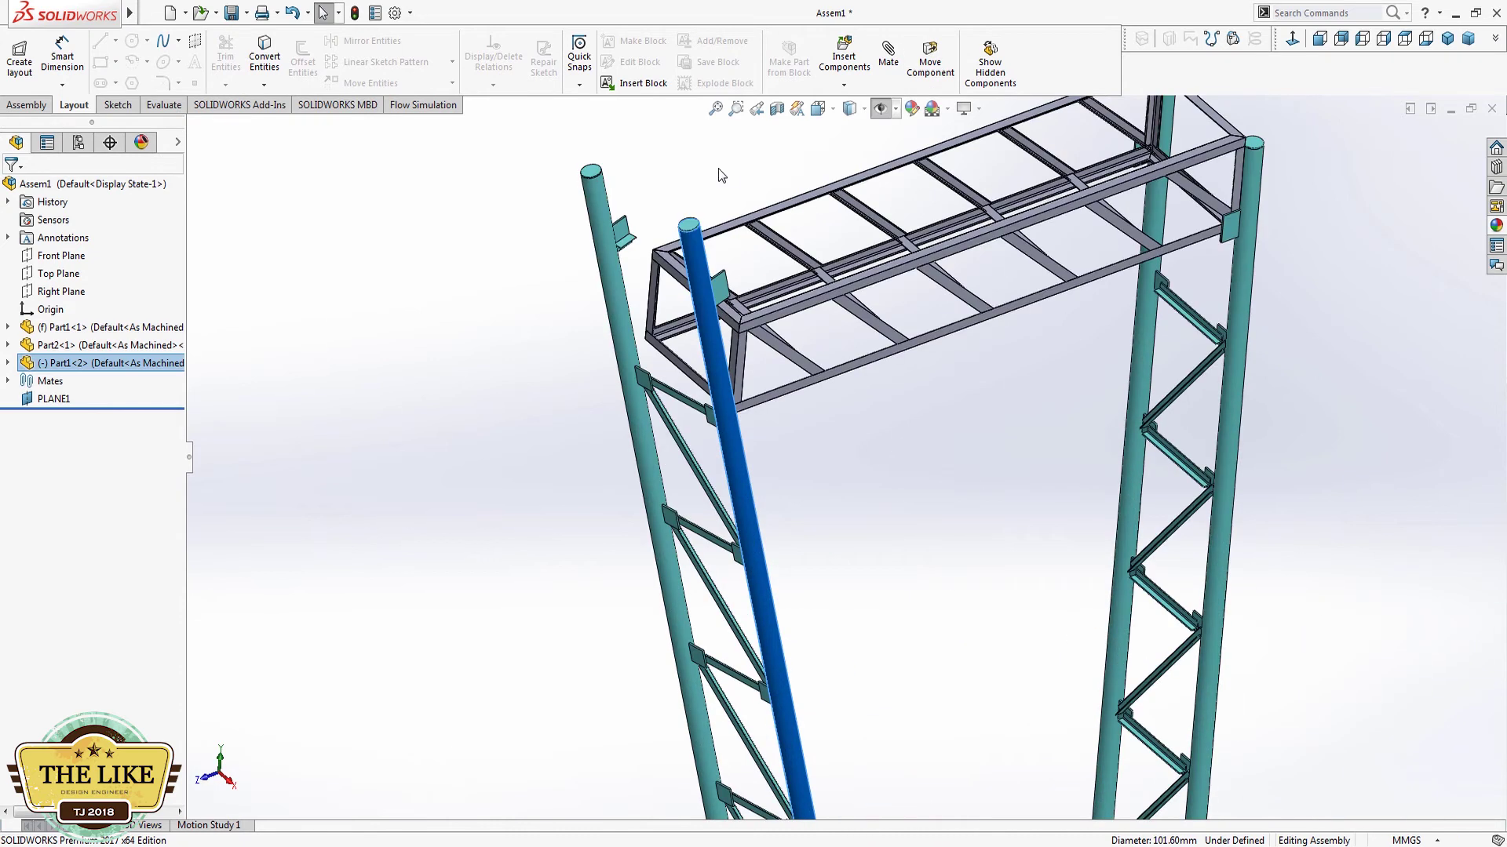
pyautogui.scroll(-4, 675, 196)
pyautogui.scroll(2, 568, 306)
pyautogui.moveTo(645, 422); pyautogui.dragTo(971, 673, button='middle')
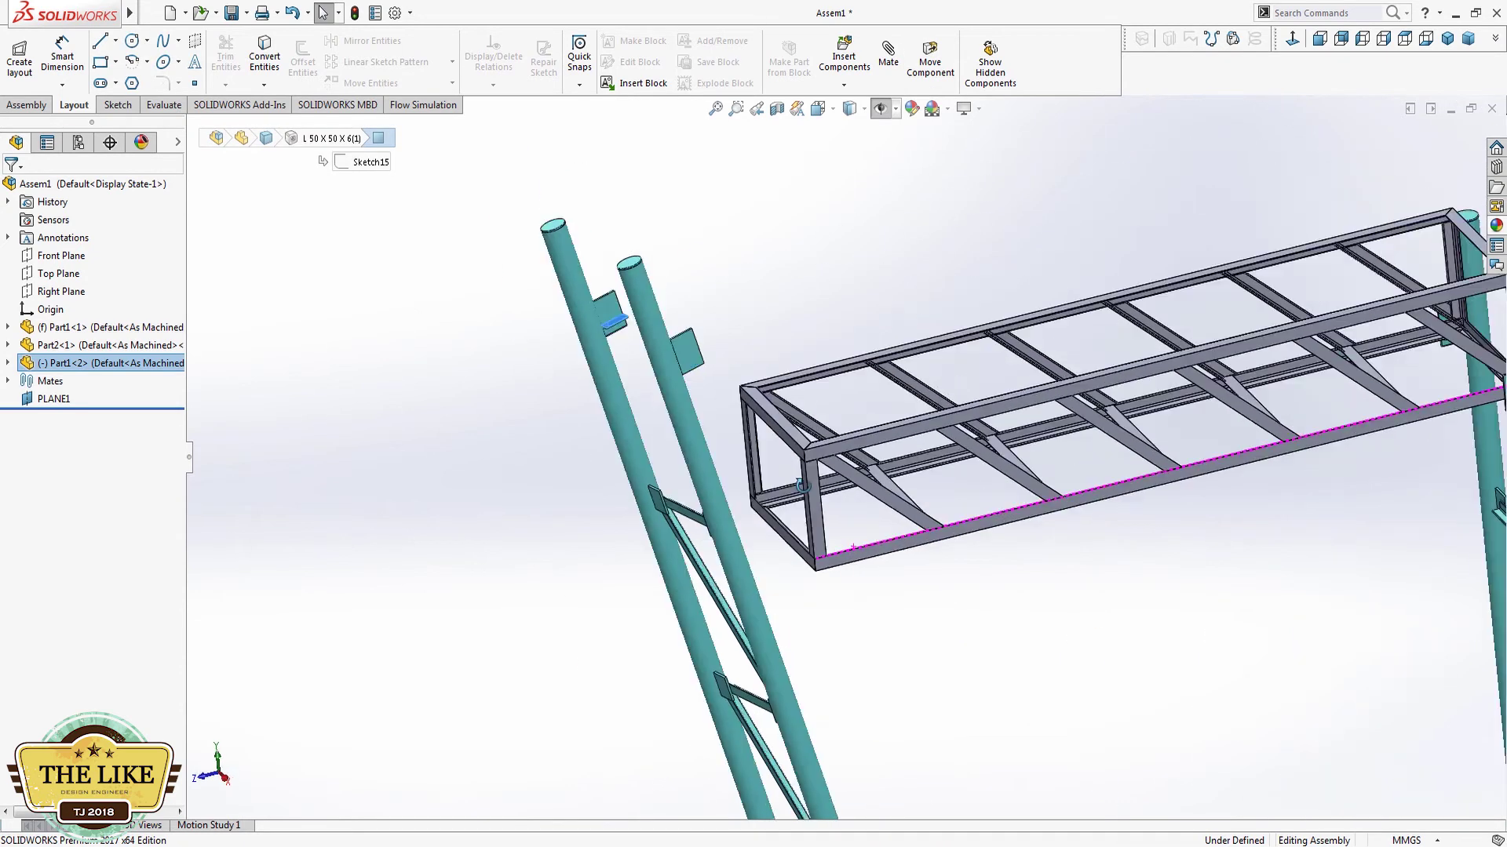
pyautogui.scroll(-4, 970, 673)
pyautogui.click(965, 673)
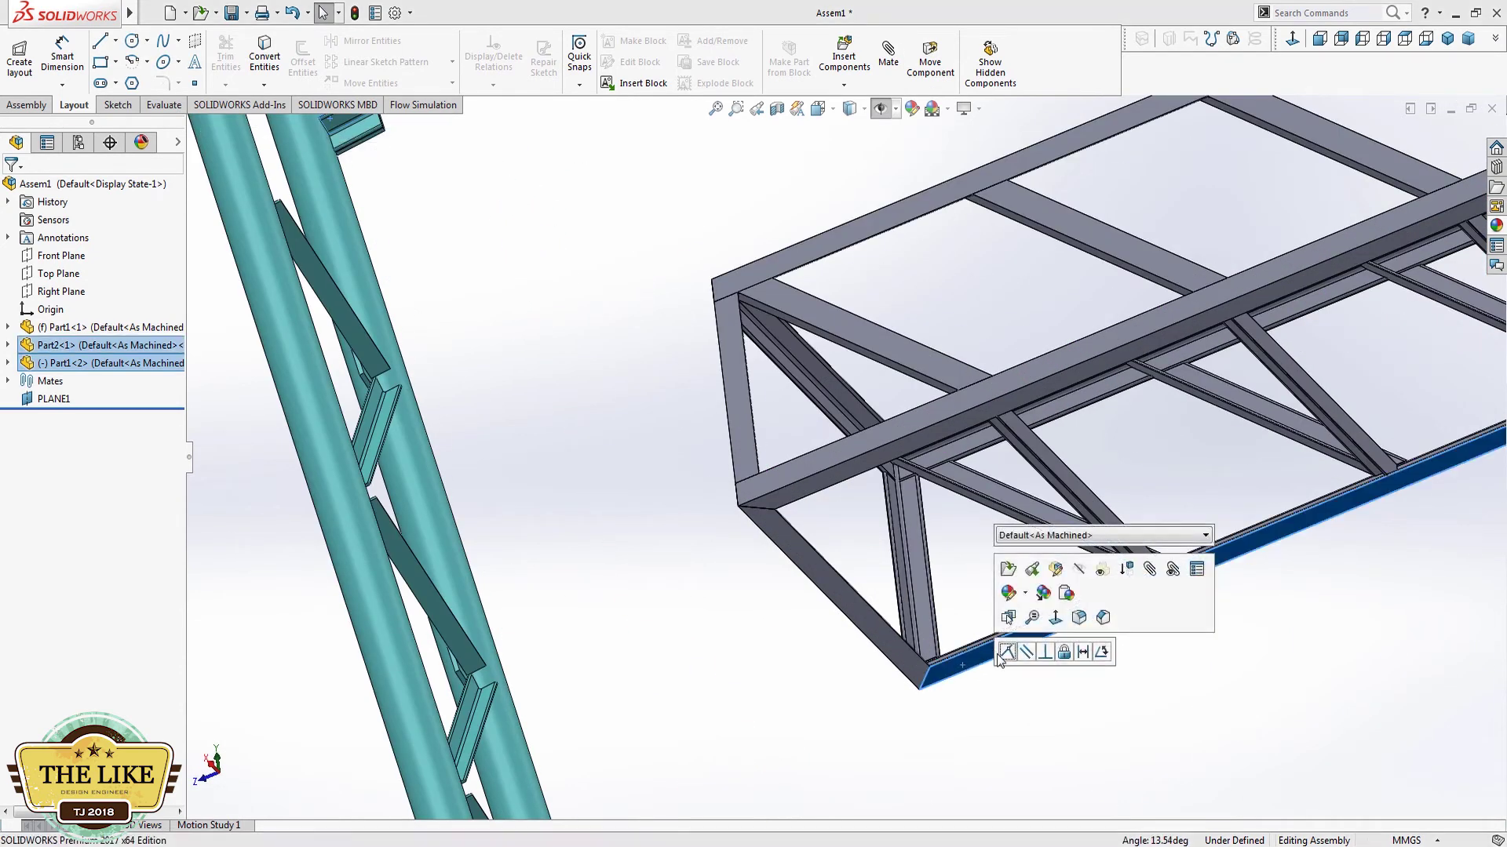
pyautogui.click(1006, 650)
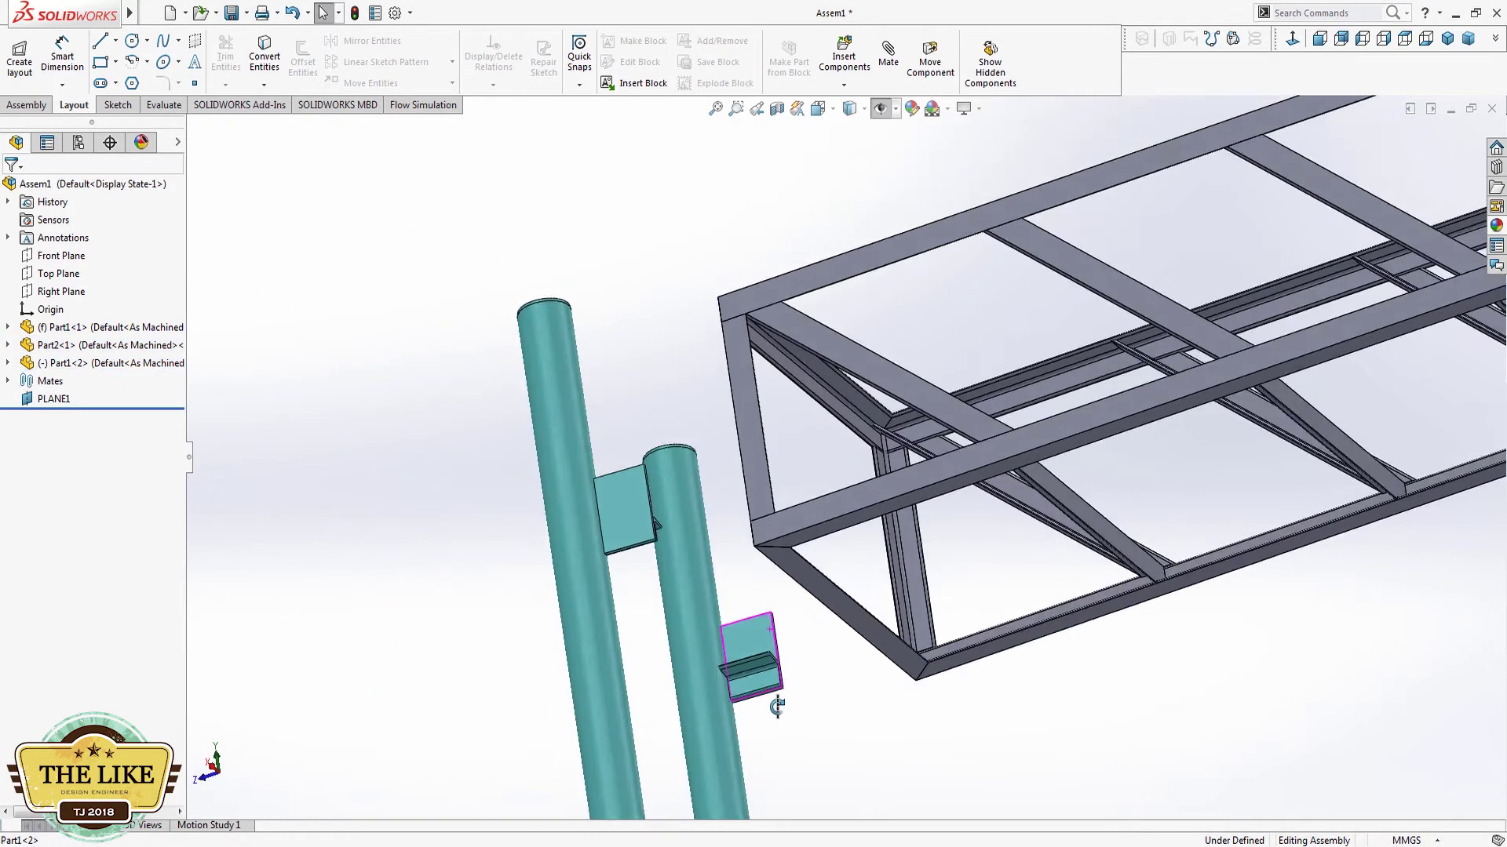
pyautogui.moveTo(769, 629); pyautogui.dragTo(835, 673, button='middle')
pyautogui.scroll(-5, 728, 540)
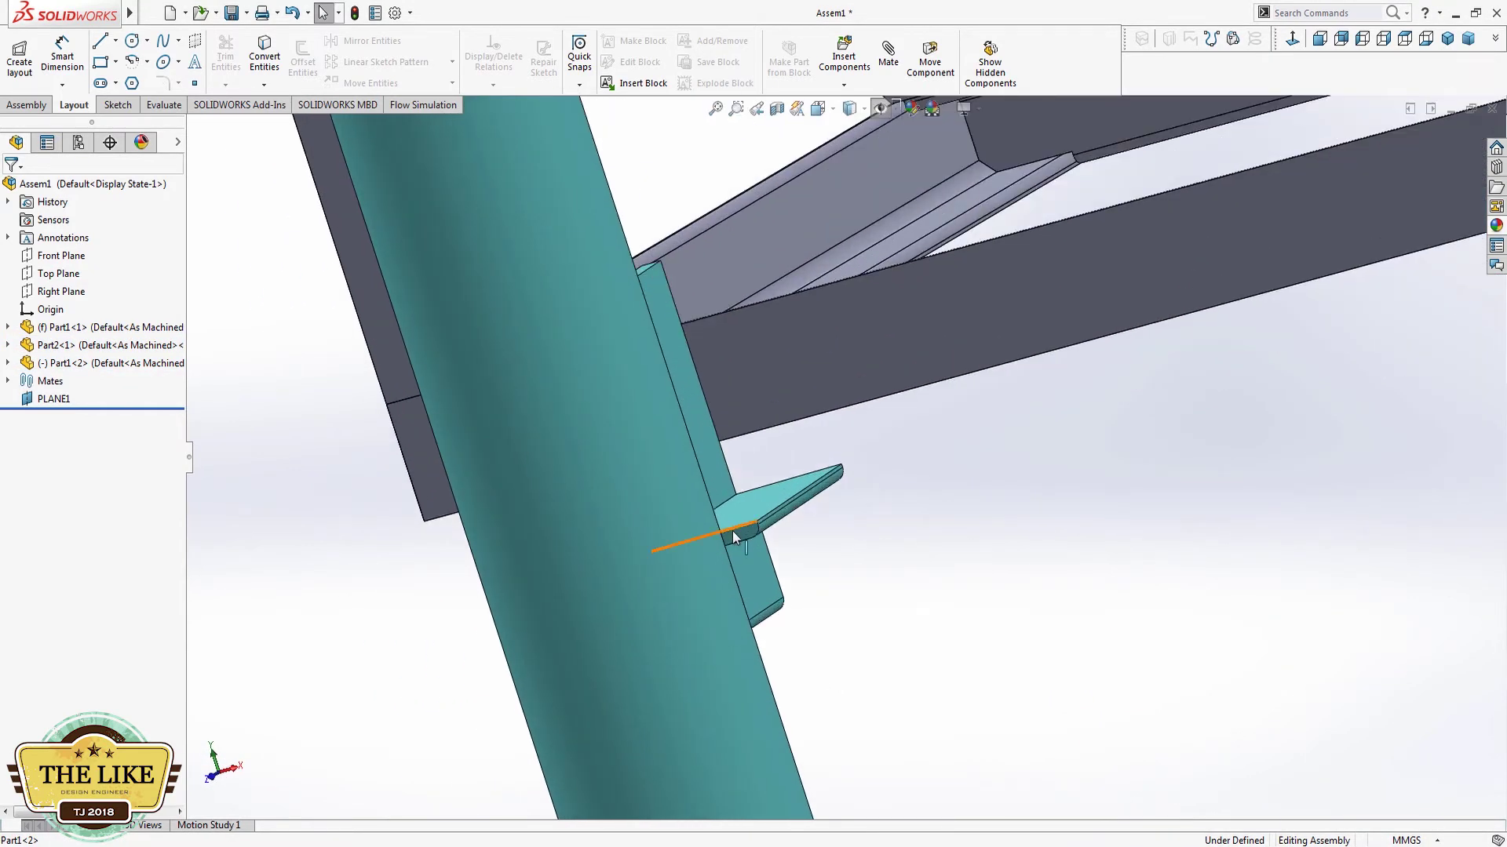
pyautogui.scroll(2, 737, 543)
pyautogui.scroll(-3, 780, 502)
# Step: Select the pipe's angle bracket and the frame rail, moving the column parts relative to the frame
pyautogui.click(801, 496)
pyautogui.scroll(2, 716, 487)
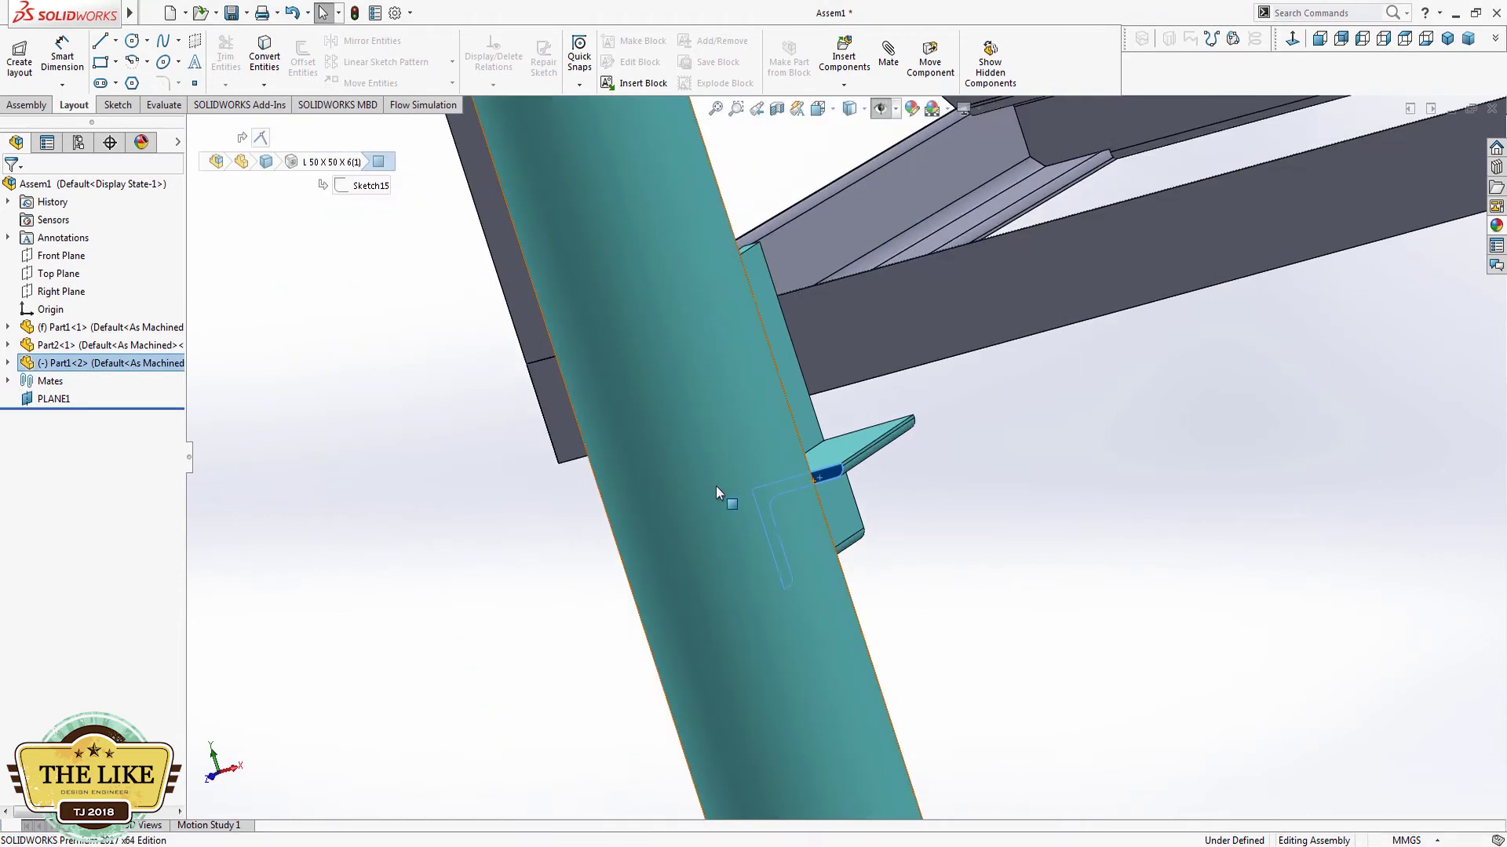
pyautogui.scroll(2, 507, 430)
pyautogui.keyDown('ctrl'); pyautogui.click(510, 429); pyautogui.keyUp('ctrl')
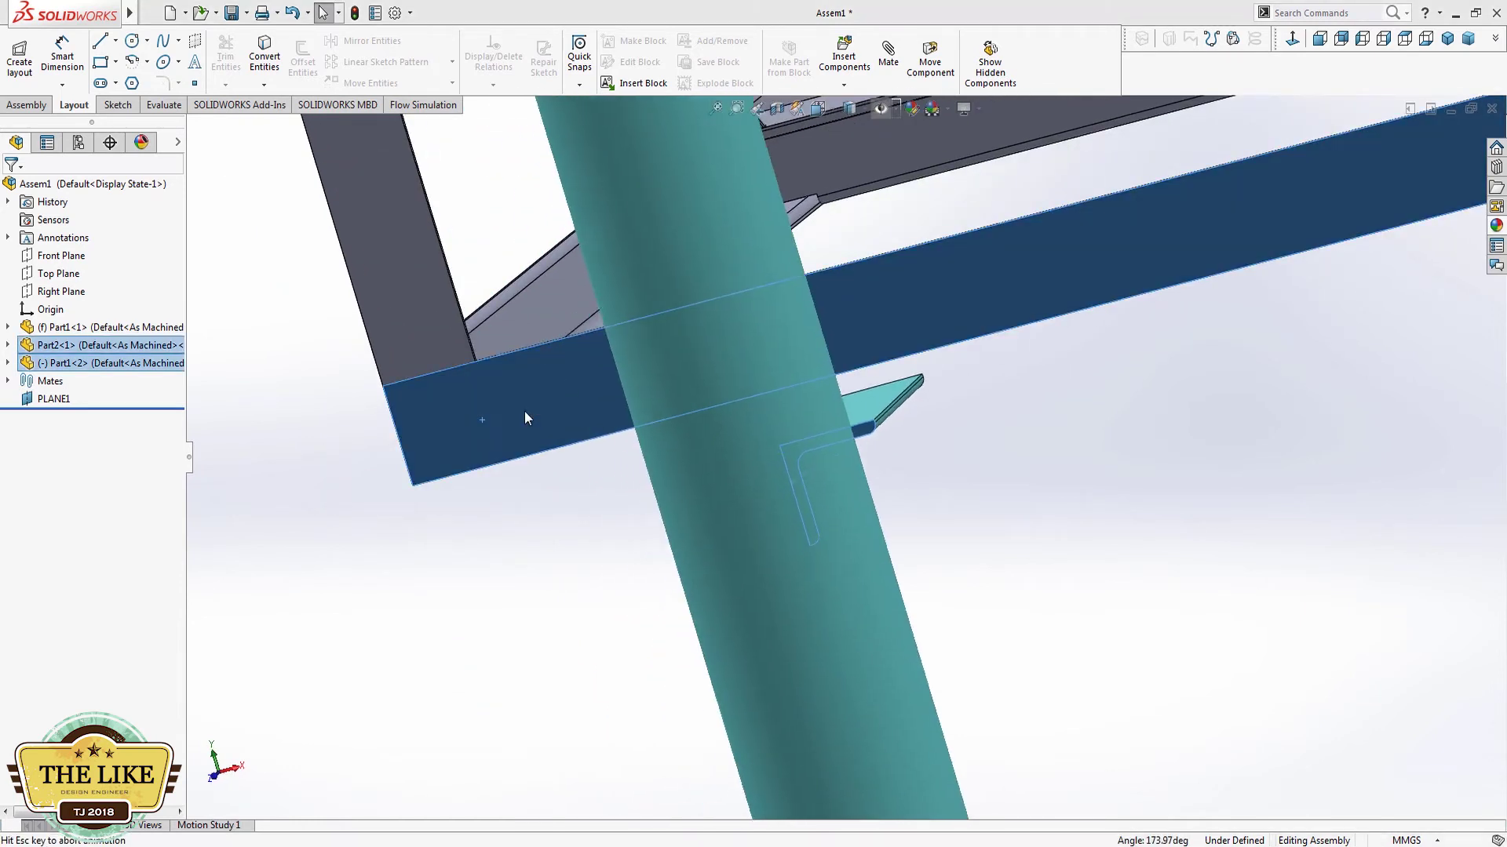
pyautogui.moveTo(524, 412); pyautogui.dragTo(351, 438)
pyautogui.moveTo(352, 438); pyautogui.dragTo(454, 342, button='middle')
# Step: Add a coincident mate between the grey bar face and the rail, fully defining Assem1
pyautogui.click(454, 342)
pyautogui.scroll(-3, 501, 431)
pyautogui.scroll(3, 501, 432)
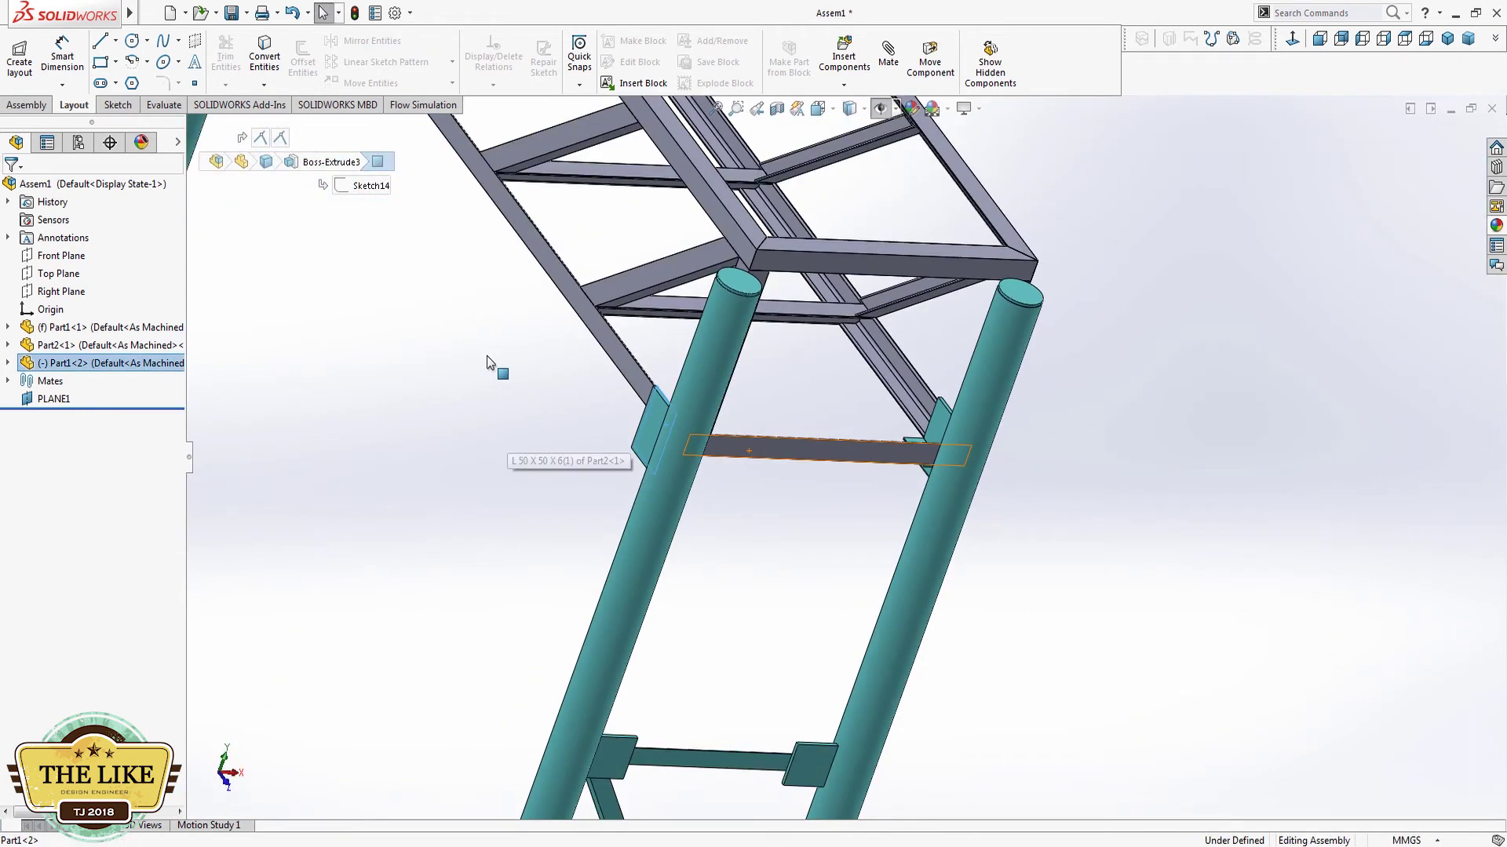
pyautogui.scroll(-3, 487, 356)
pyautogui.keyDown('ctrl'); pyautogui.click(887, 424); pyautogui.keyUp('ctrl')
pyautogui.click(925, 399)
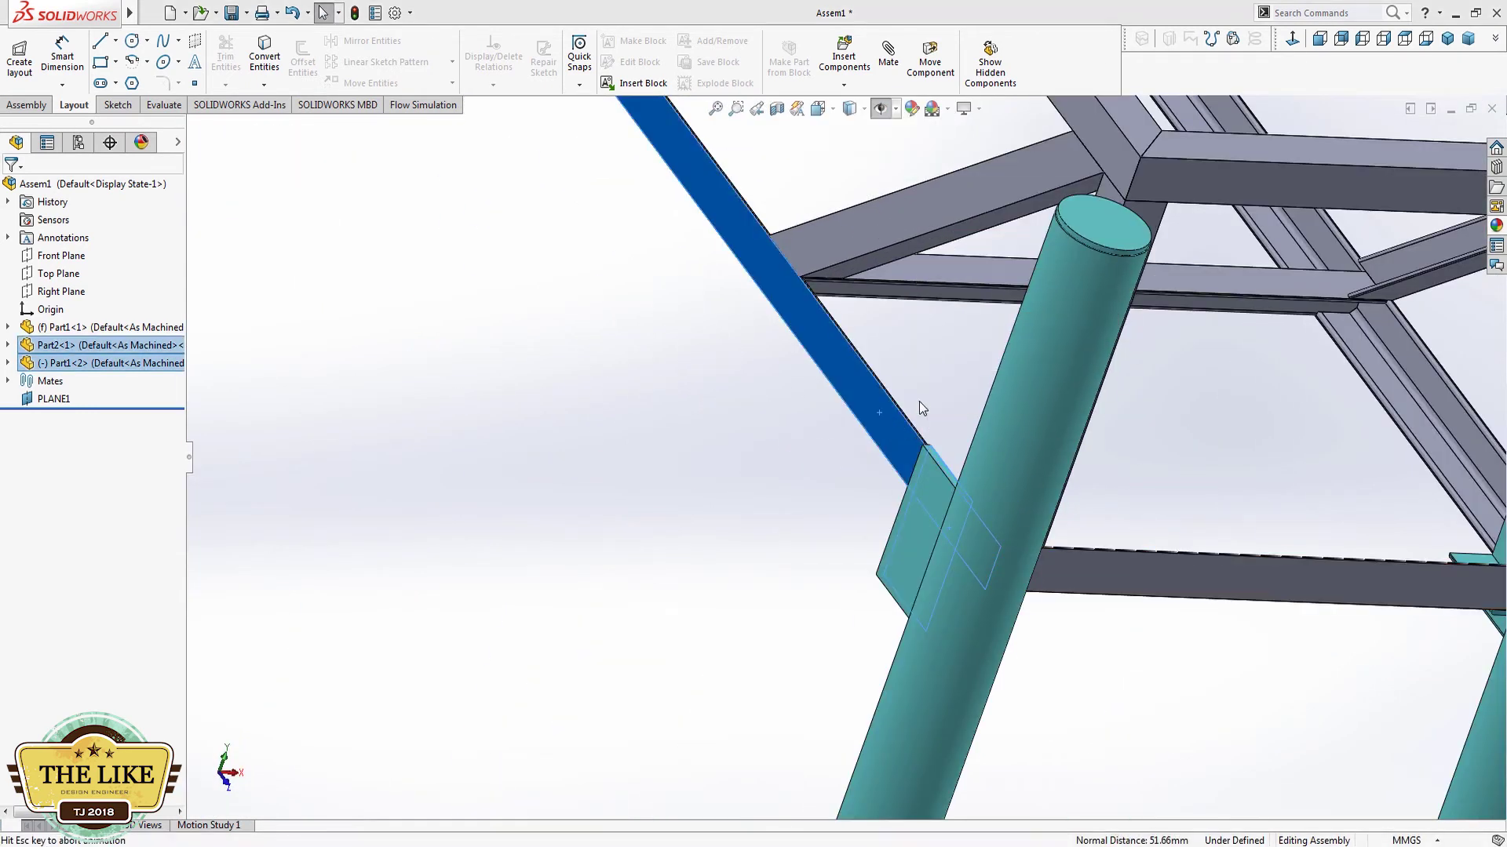
pyautogui.scroll(3, 912, 416)
pyautogui.scroll(2, 935, 488)
pyautogui.moveTo(934, 487); pyautogui.dragTo(793, 411, button='middle')
pyautogui.scroll(3, 1005, 436)
pyautogui.scroll(-1, 935, 521)
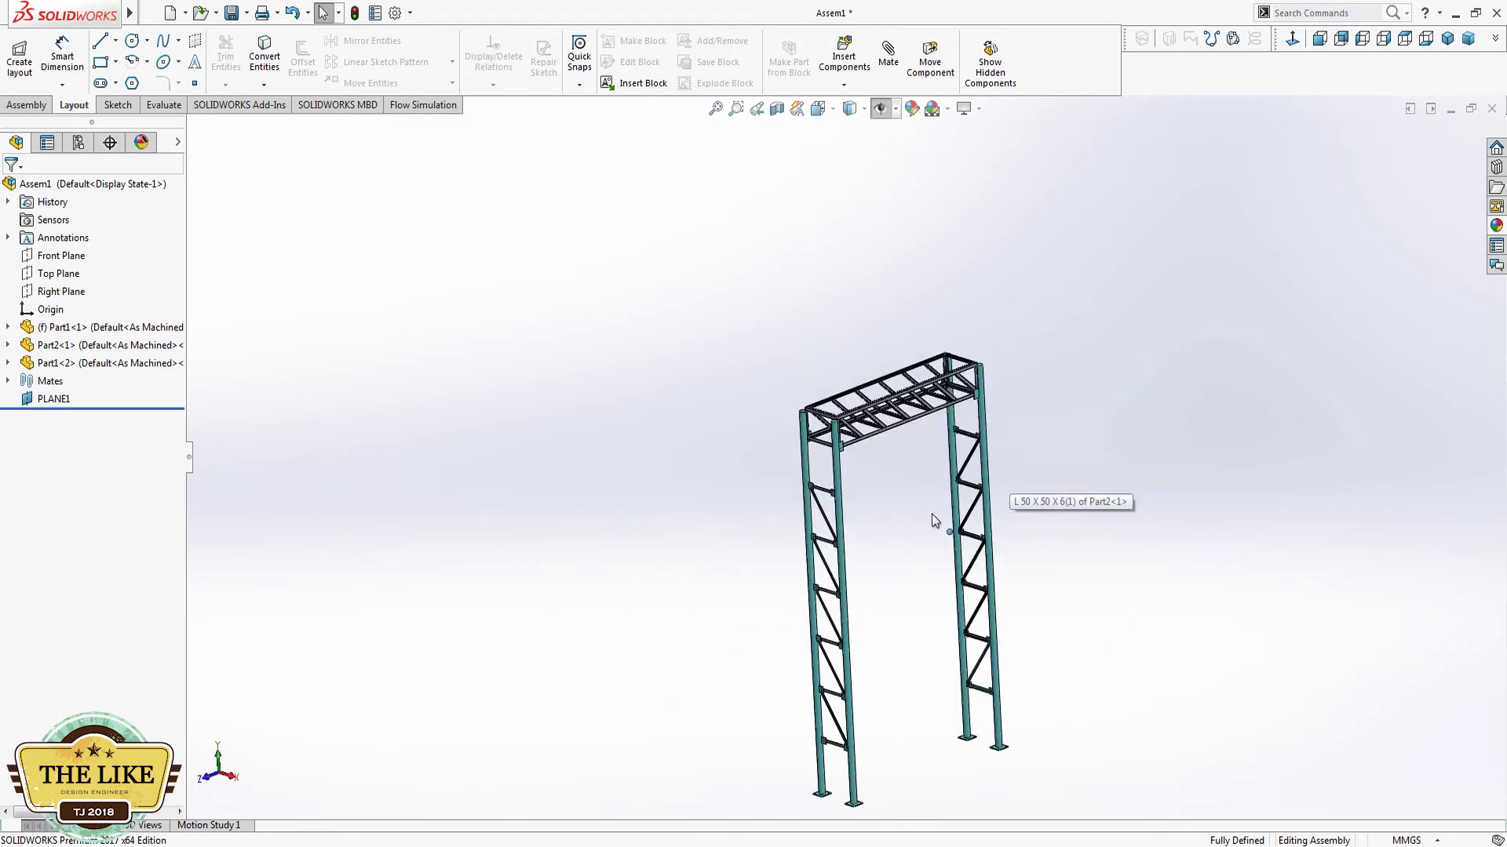
# Step: Check the frame from a lower frontal angle, then return to the trimetric view
pyautogui.click(1468, 40)
pyautogui.scroll(-2, 967, 201)
pyautogui.scroll(-3, 965, 206)
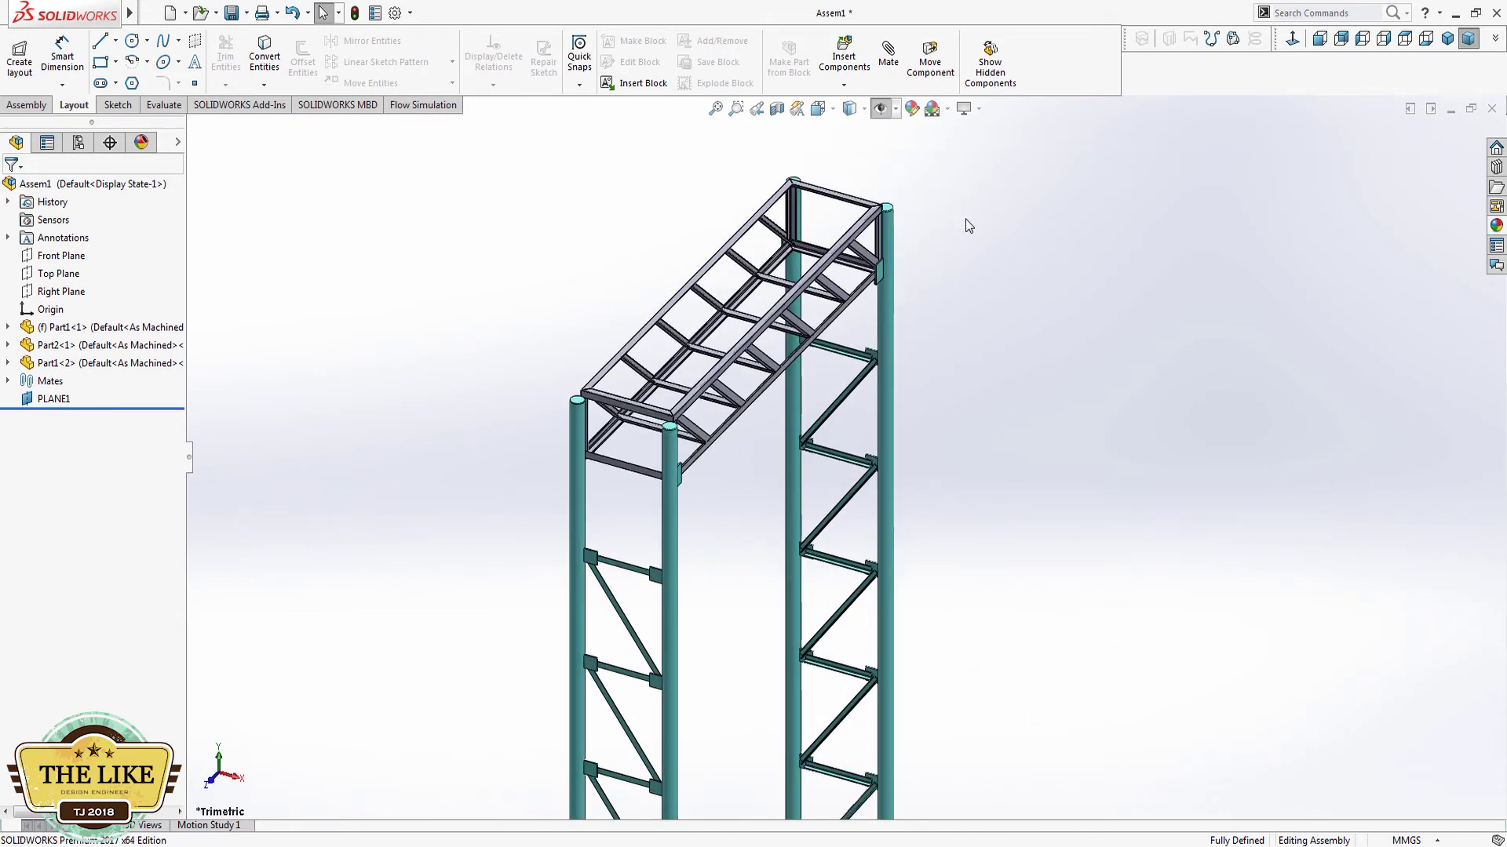
pyautogui.moveTo(867, 327)
pyautogui.mouseDown(button='middle')
pyautogui.moveTo(612, 363)
pyautogui.moveTo(697, 422)
pyautogui.moveTo(855, 485)
pyautogui.moveTo(514, 397)
pyautogui.moveTo(390, 222)
pyautogui.moveTo(434, 269)
pyautogui.moveTo(864, 350)
pyautogui.mouseUp(button='middle')
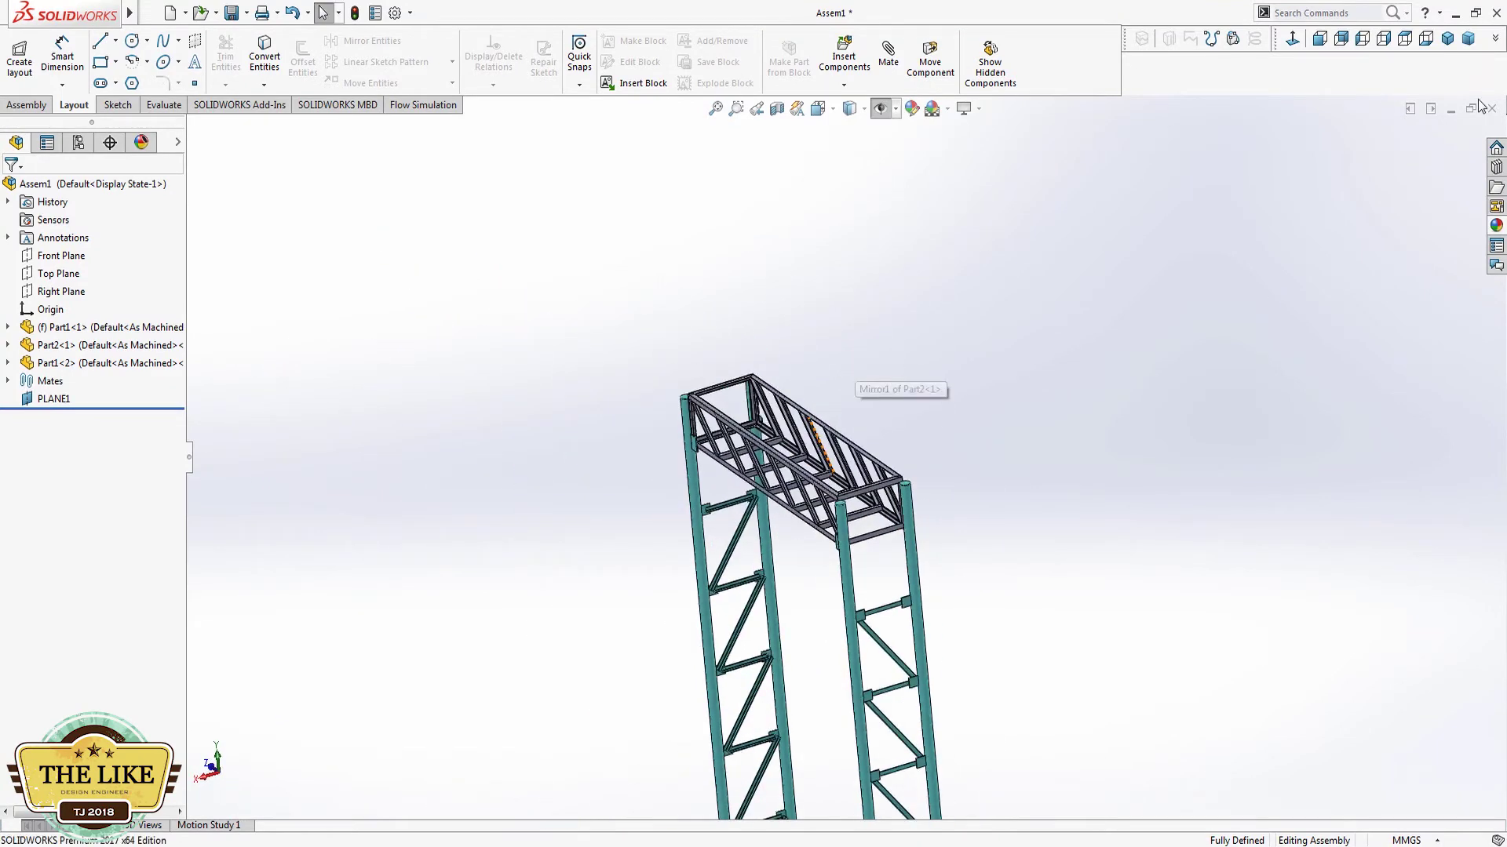
pyautogui.click(1467, 41)
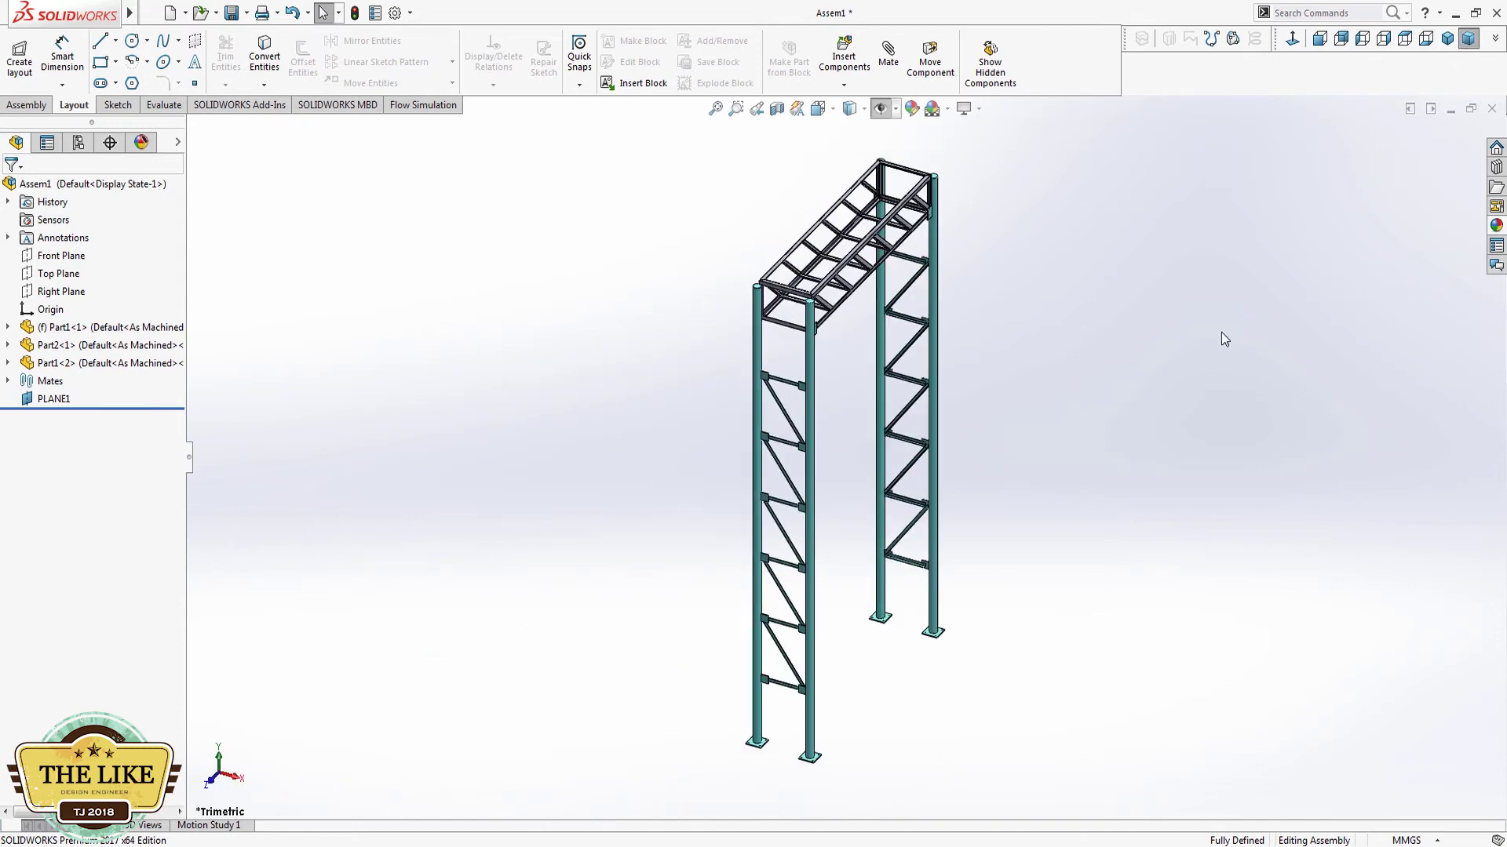
# Step: Save the assembly under the name Assem1
pyautogui.hotkey('ctrl', 's')
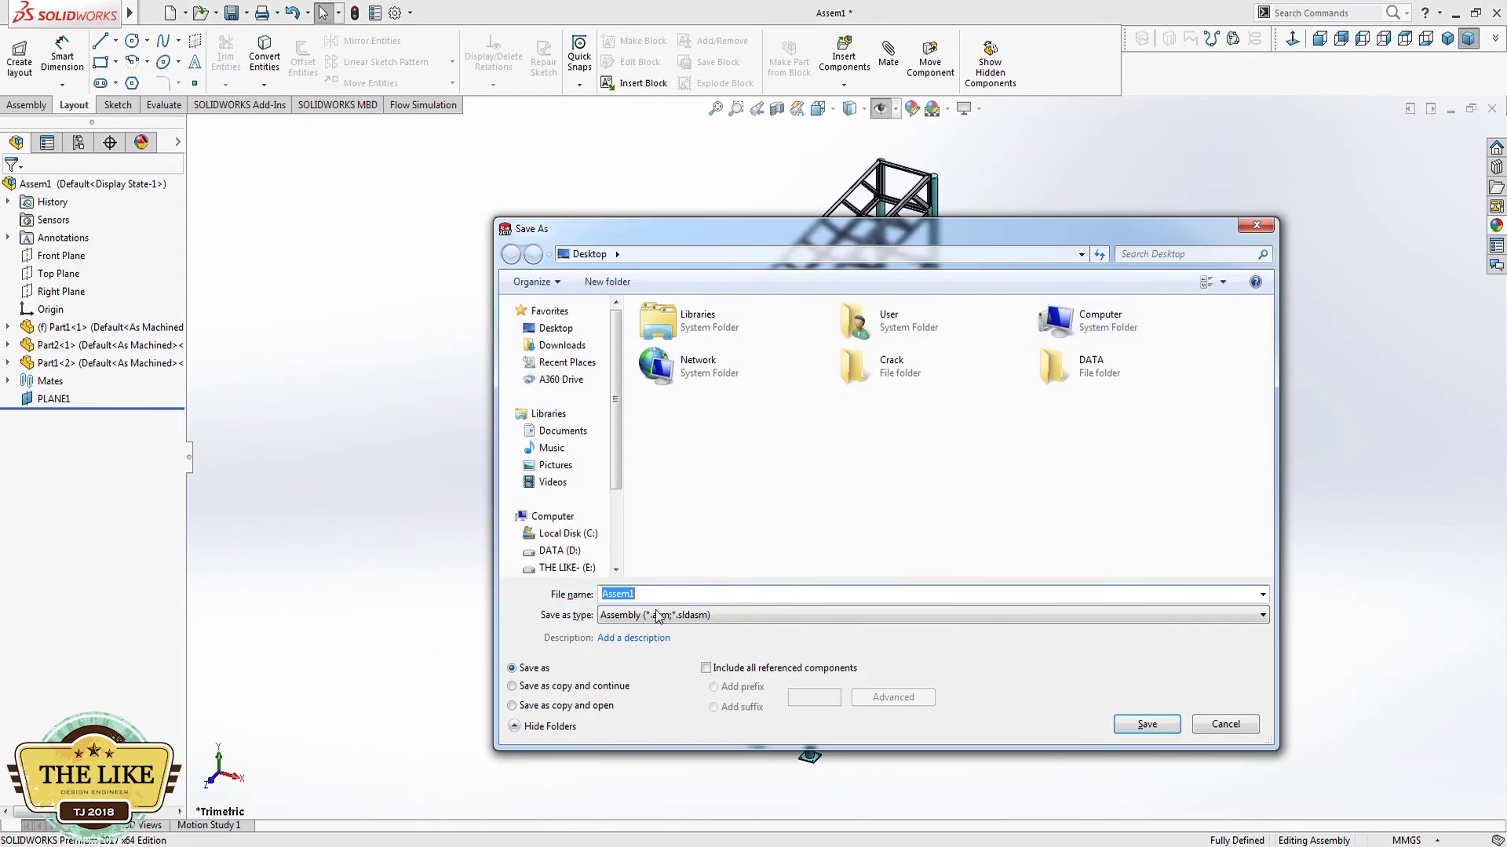
pyautogui.click(1146, 724)
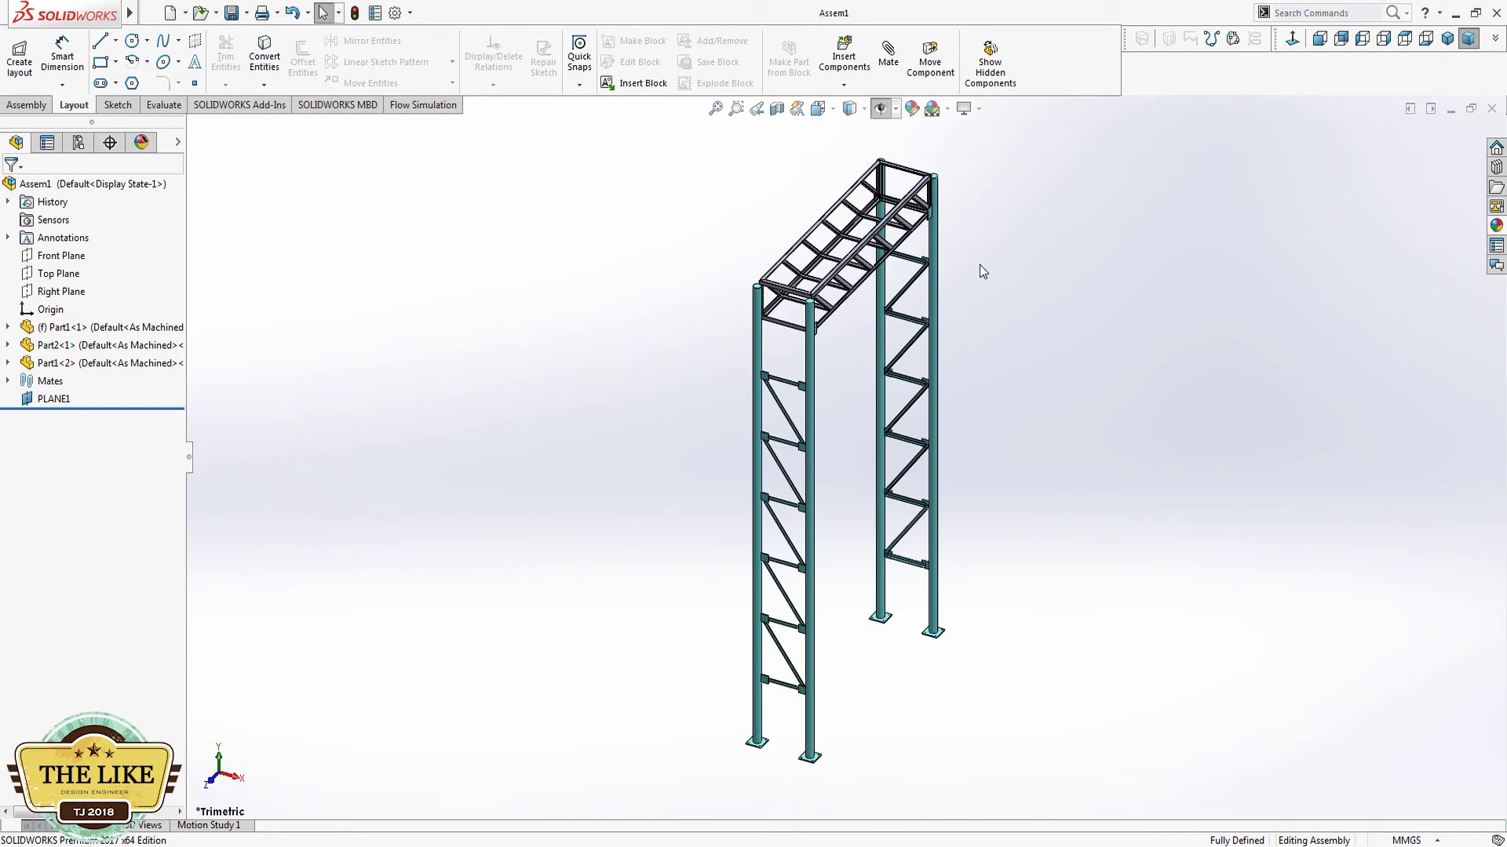
pyautogui.click(76, 365)
# Step: Open Part2, give it a teal-green appearance, and return to the assembly
pyautogui.click(78, 345)
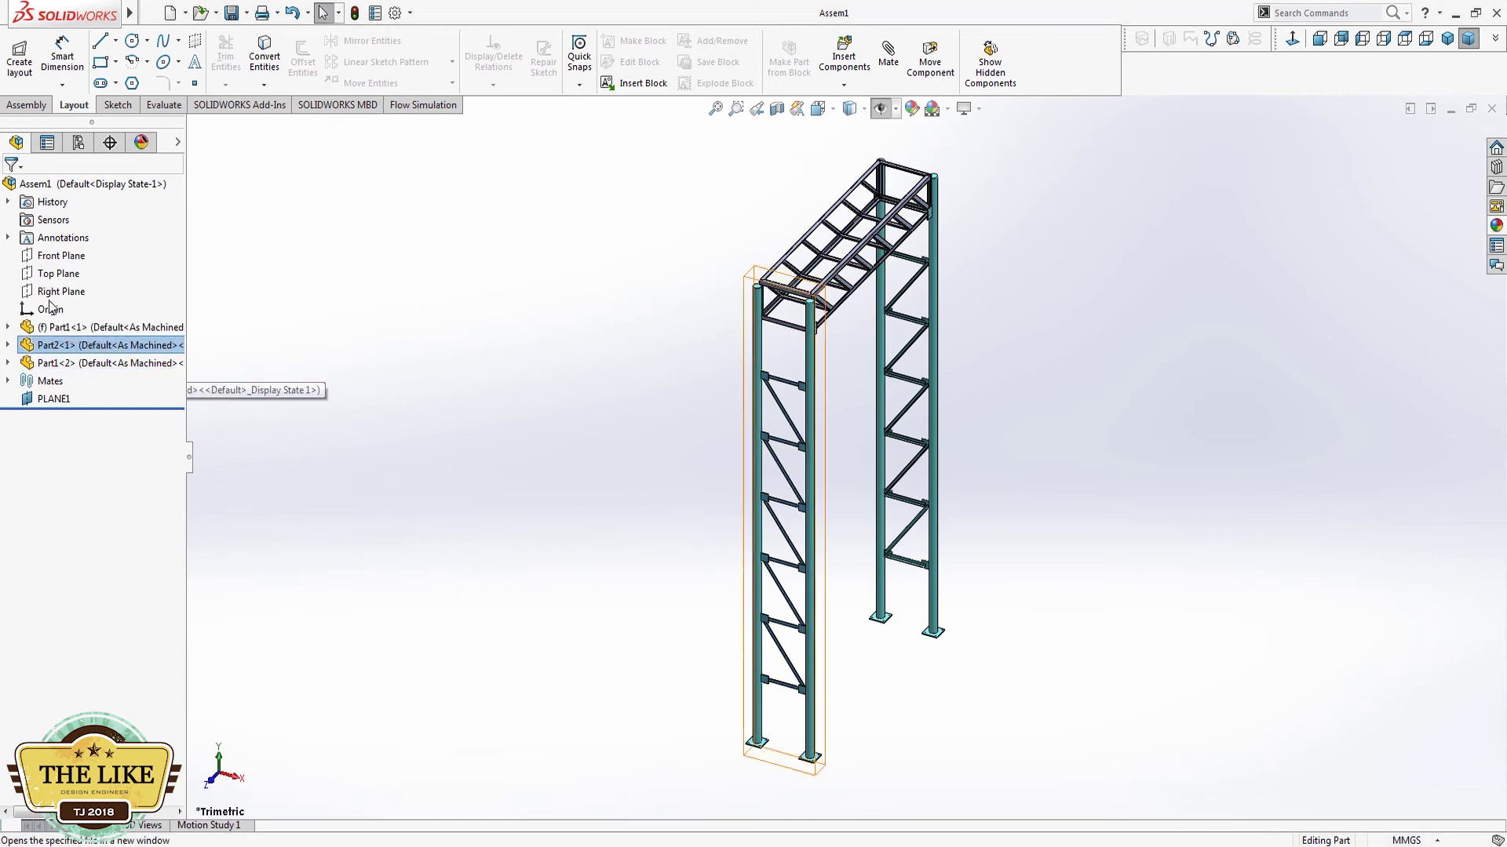
pyautogui.click(177, 142)
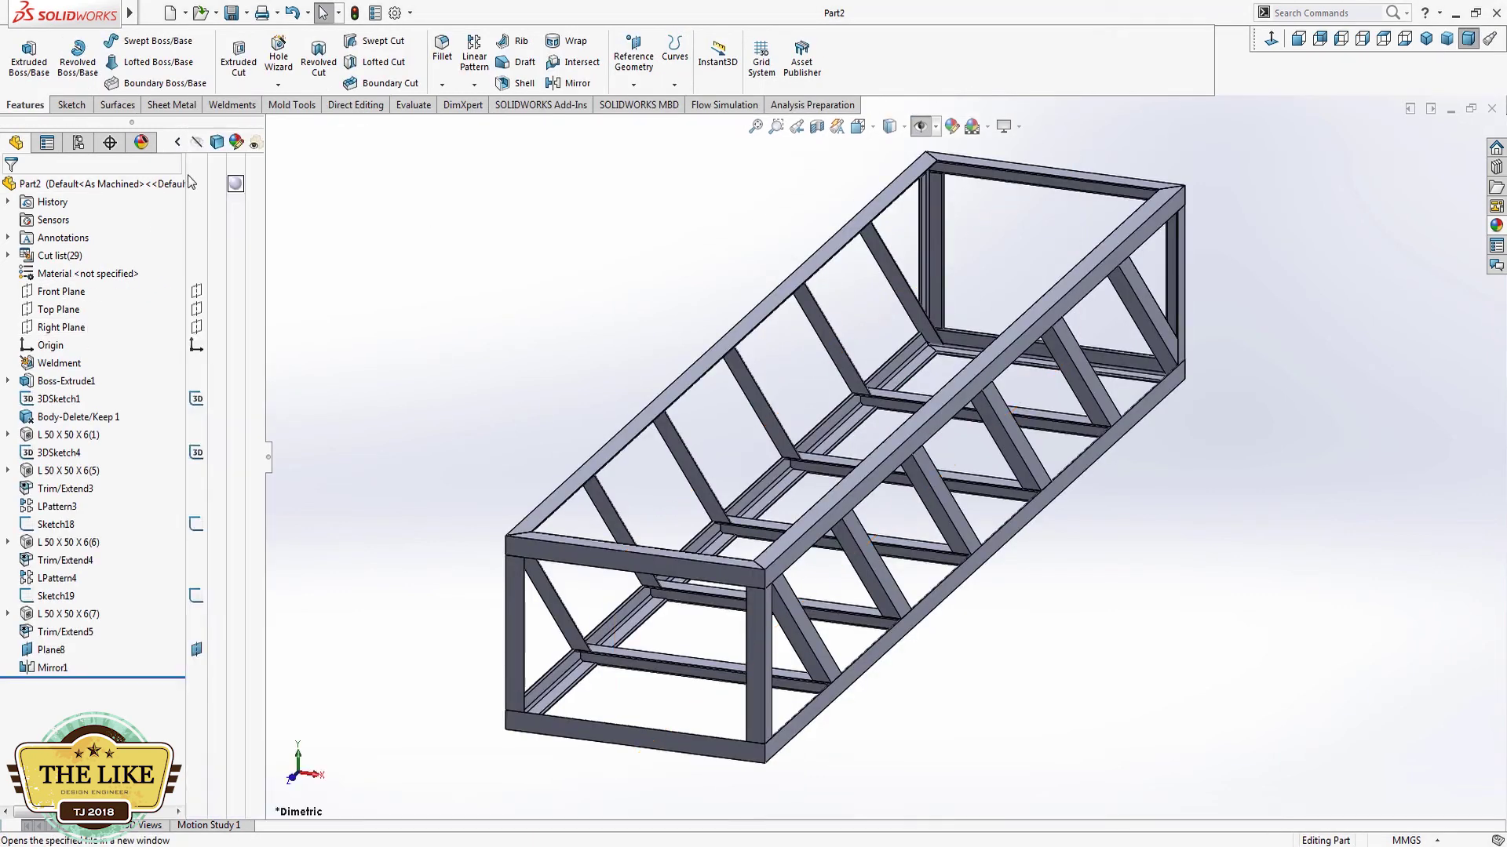
pyautogui.click(236, 185)
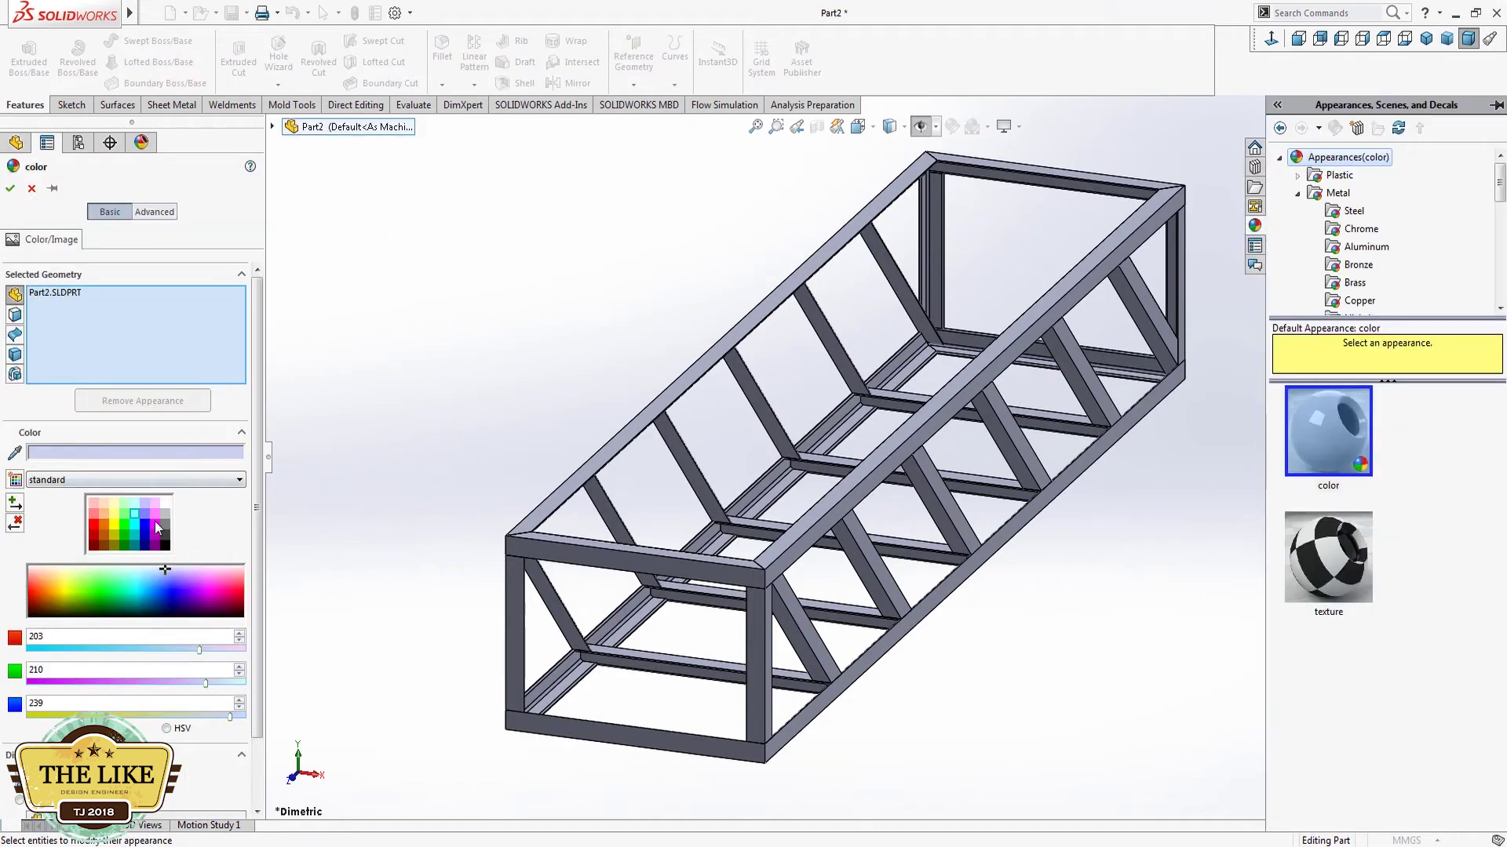
pyautogui.click(145, 526)
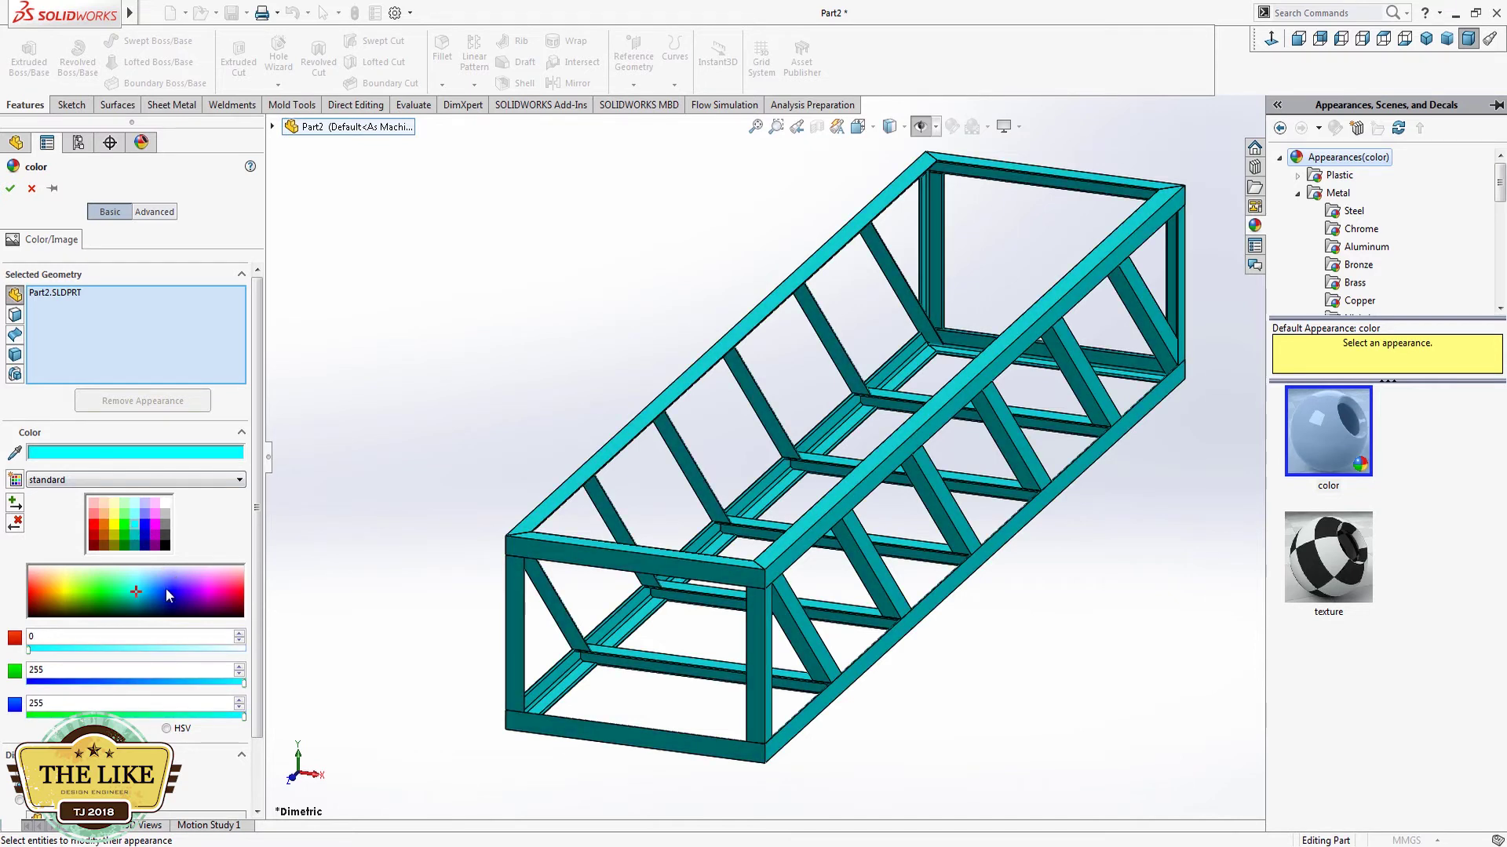
pyautogui.click(125, 572)
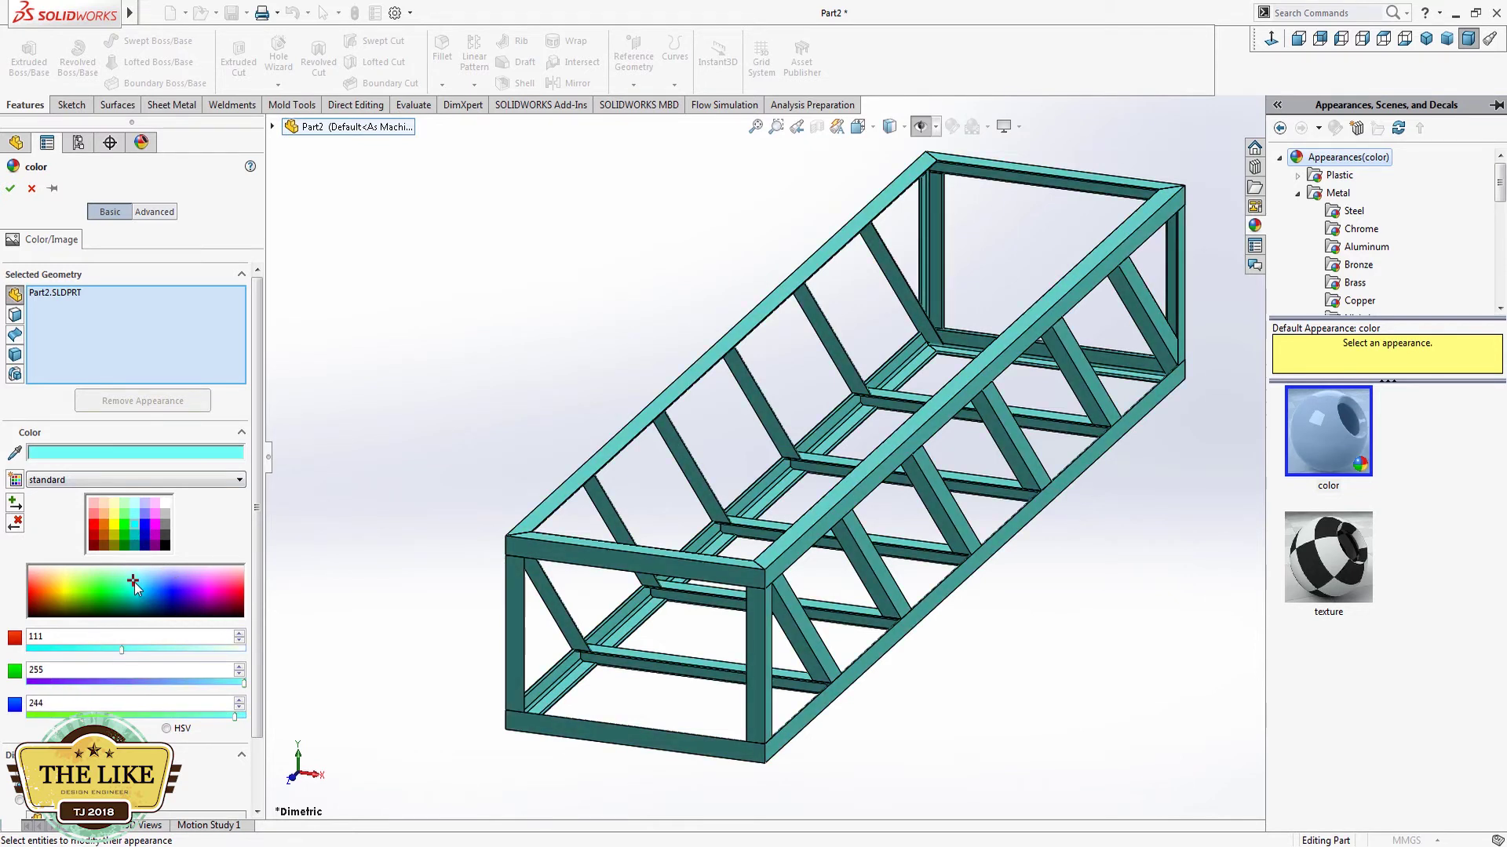
pyautogui.click(125, 581)
pyautogui.click(10, 190)
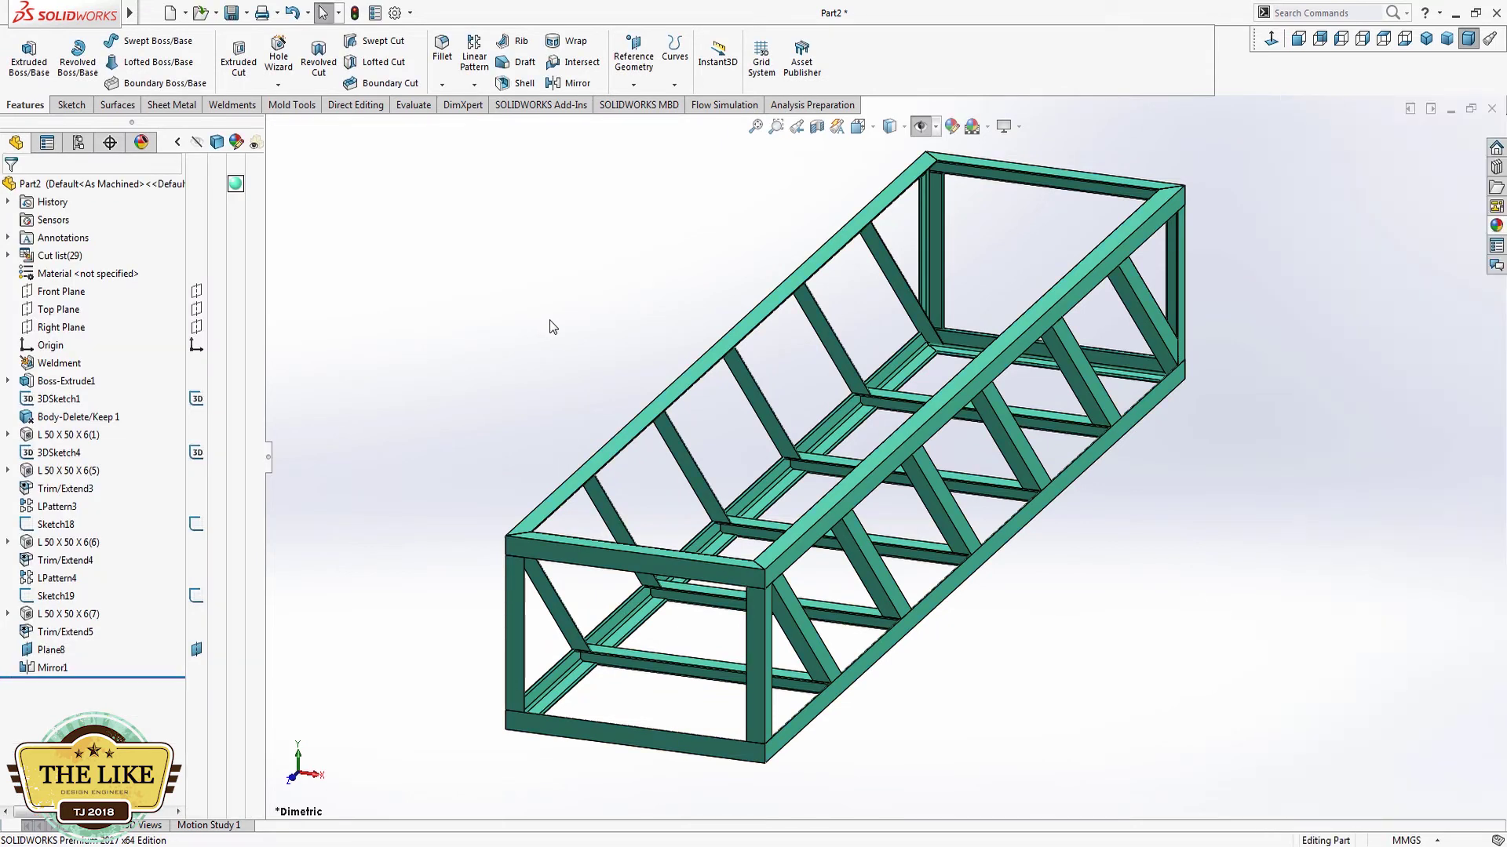
pyautogui.click(1492, 109)
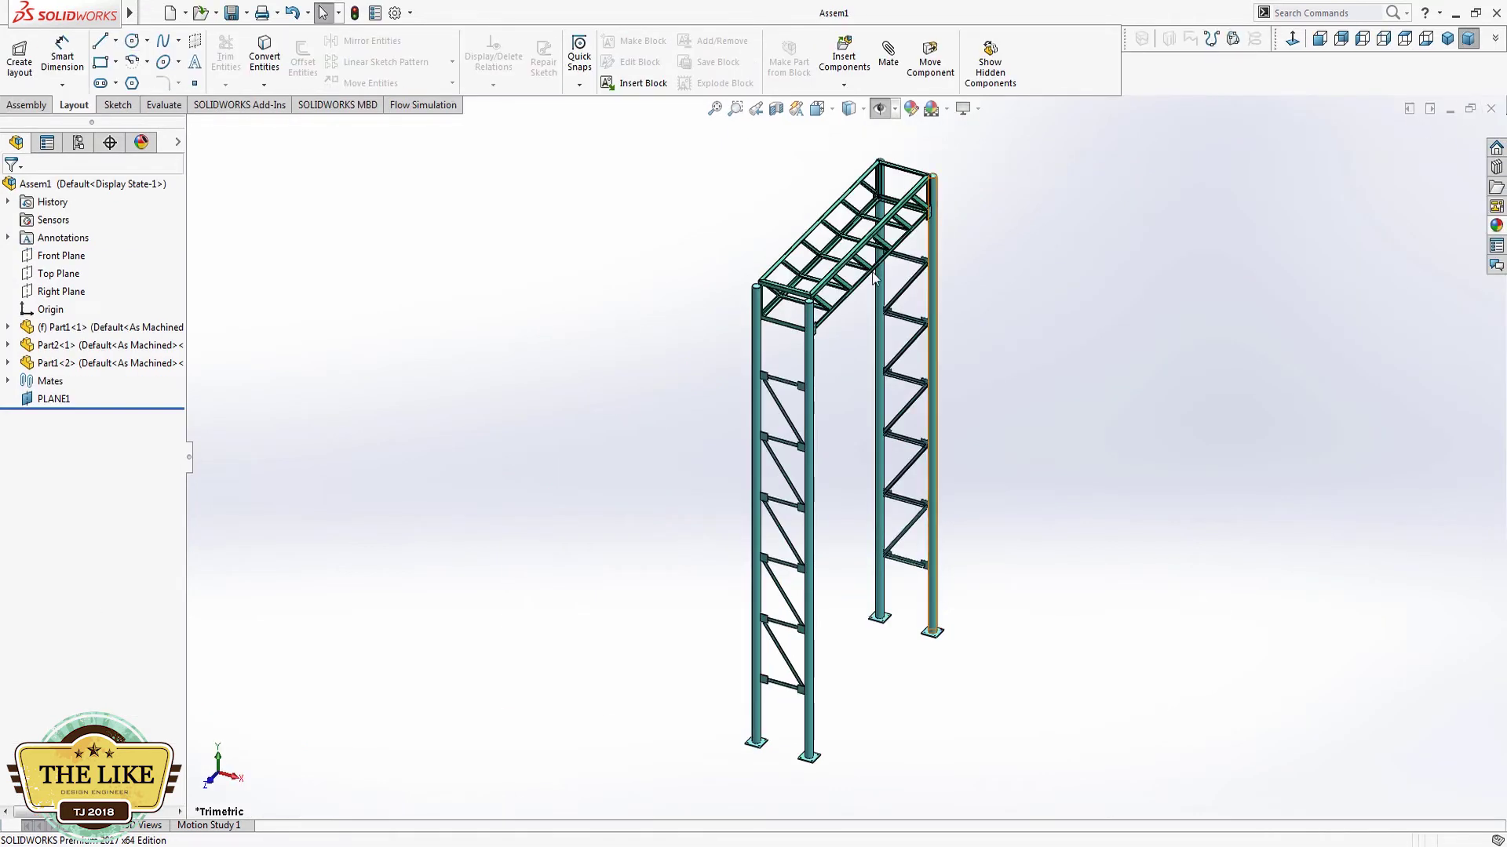
# Step: Snap to the trimetric view and turn on Shadows In Shaded Mode
pyautogui.scroll(-3, 874, 276)
pyautogui.scroll(-2, 874, 277)
pyautogui.scroll(-2, 737, 437)
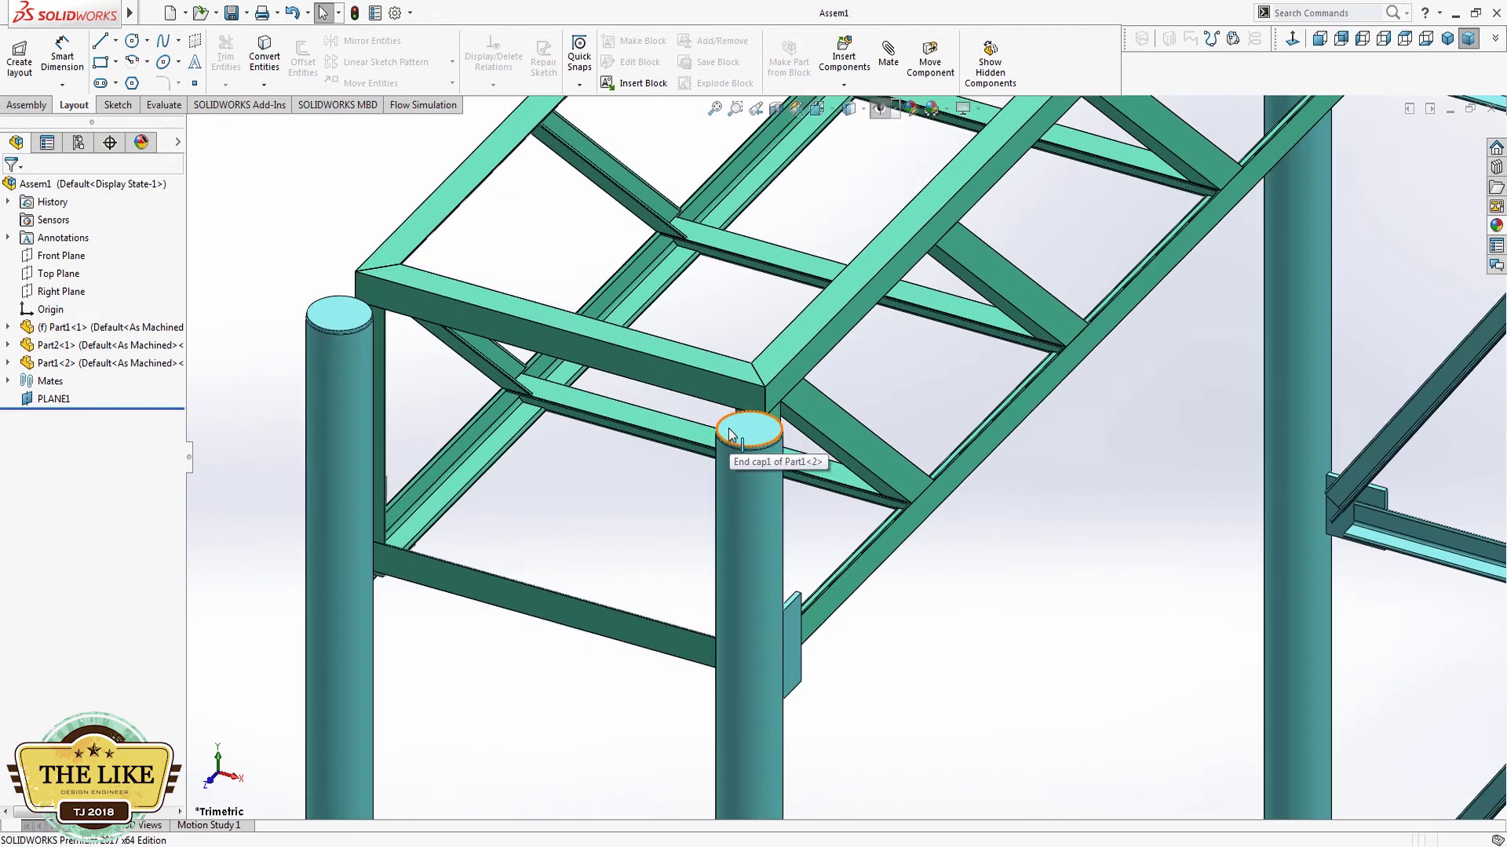
pyautogui.scroll(-2, 528, 337)
pyautogui.scroll(-2, 516, 356)
pyautogui.scroll(-2, 516, 356)
pyautogui.scroll(2, 642, 346)
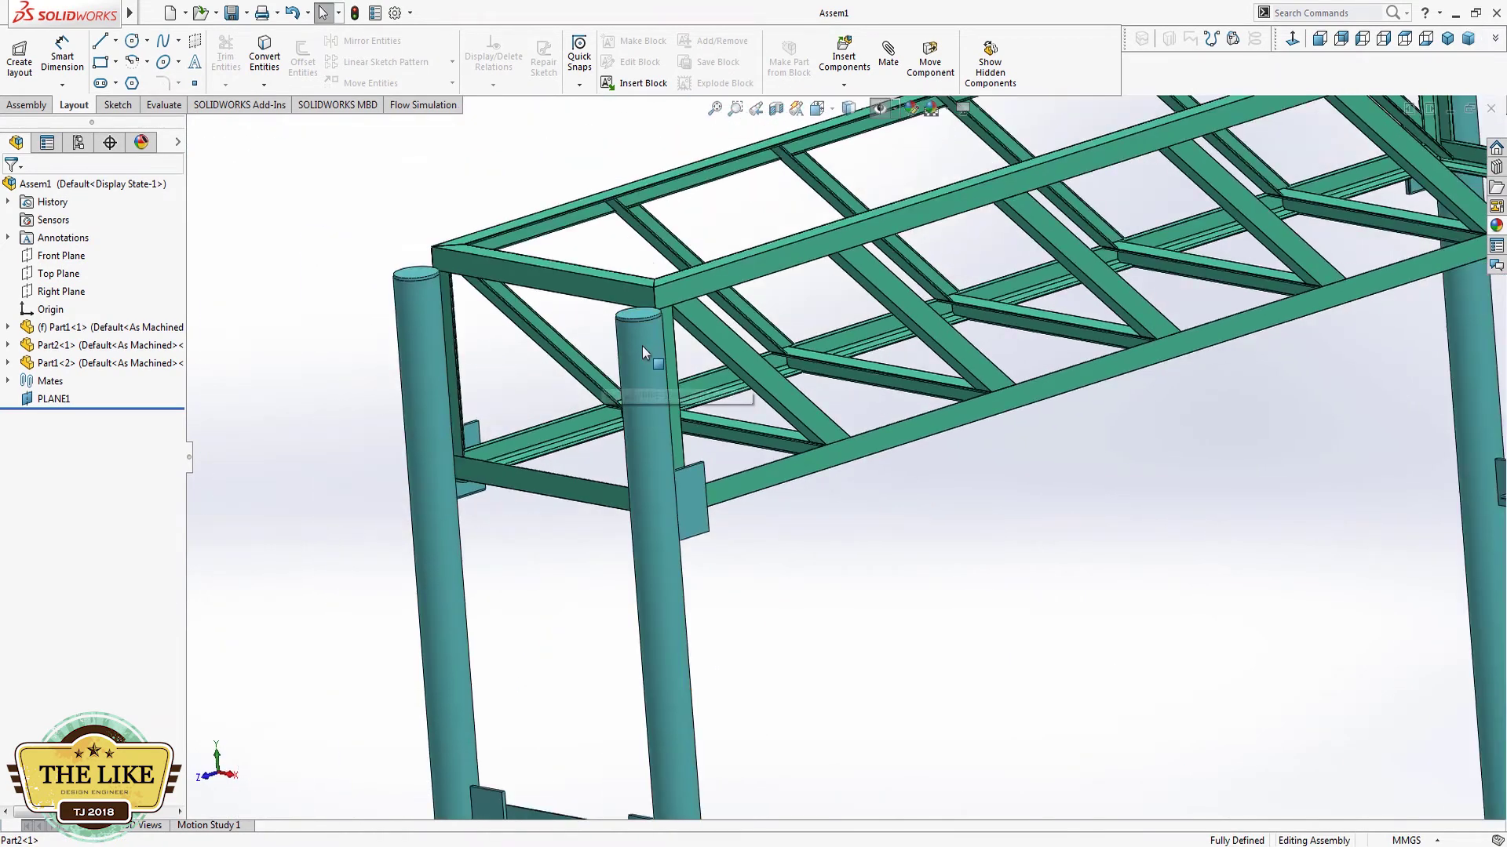
pyautogui.scroll(4, 670, 431)
pyautogui.scroll(-5, 1381, 191)
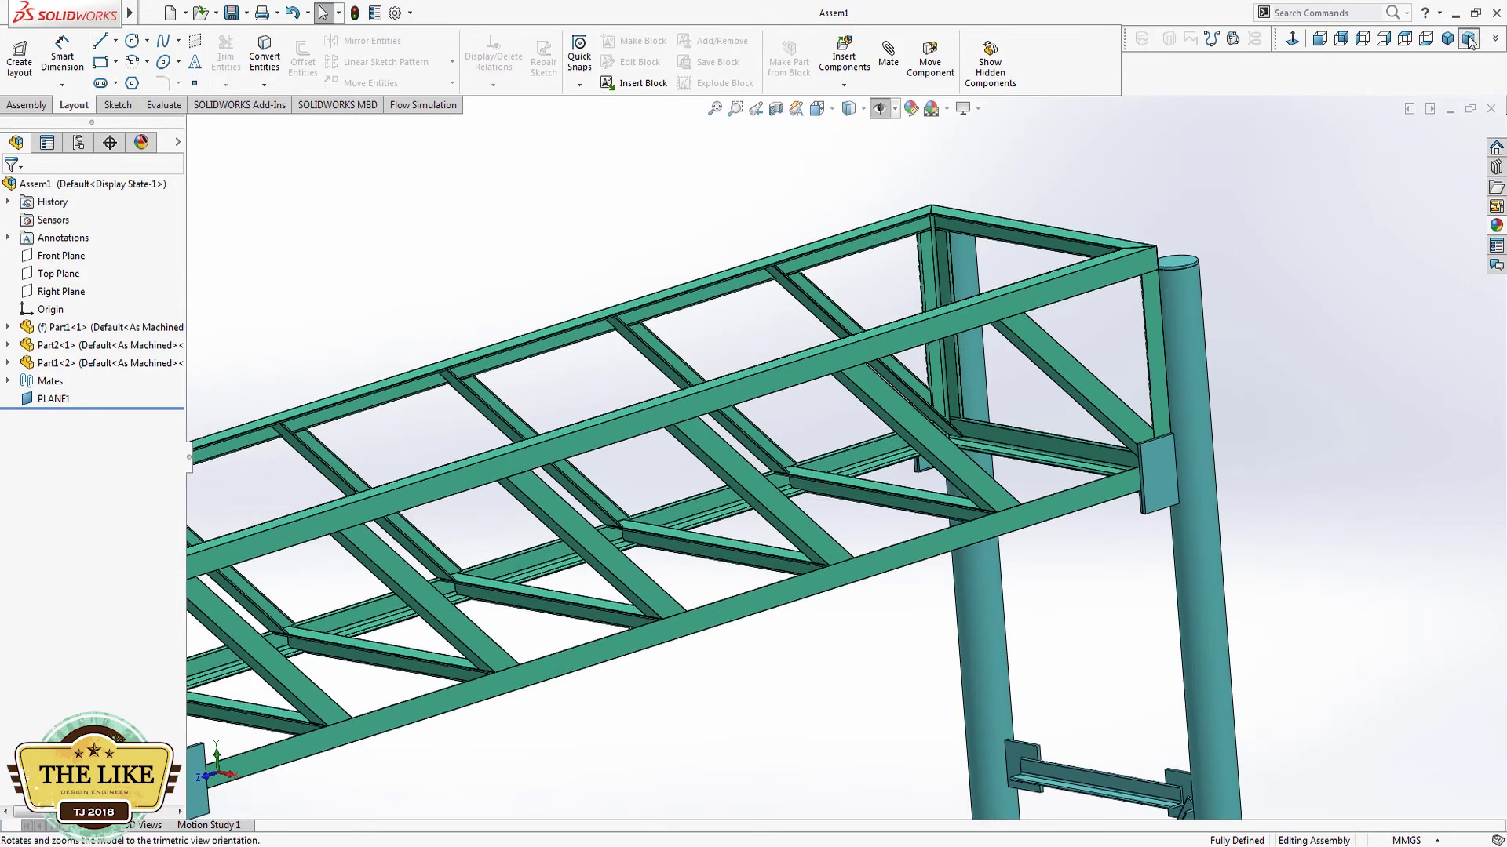
pyautogui.click(1469, 39)
pyautogui.click(977, 108)
pyautogui.click(1020, 150)
# Step: Switch on Cartoon outlined shading from the View Settings list
pyautogui.click(977, 109)
pyautogui.click(988, 155)
pyautogui.click(978, 109)
pyautogui.click(996, 208)
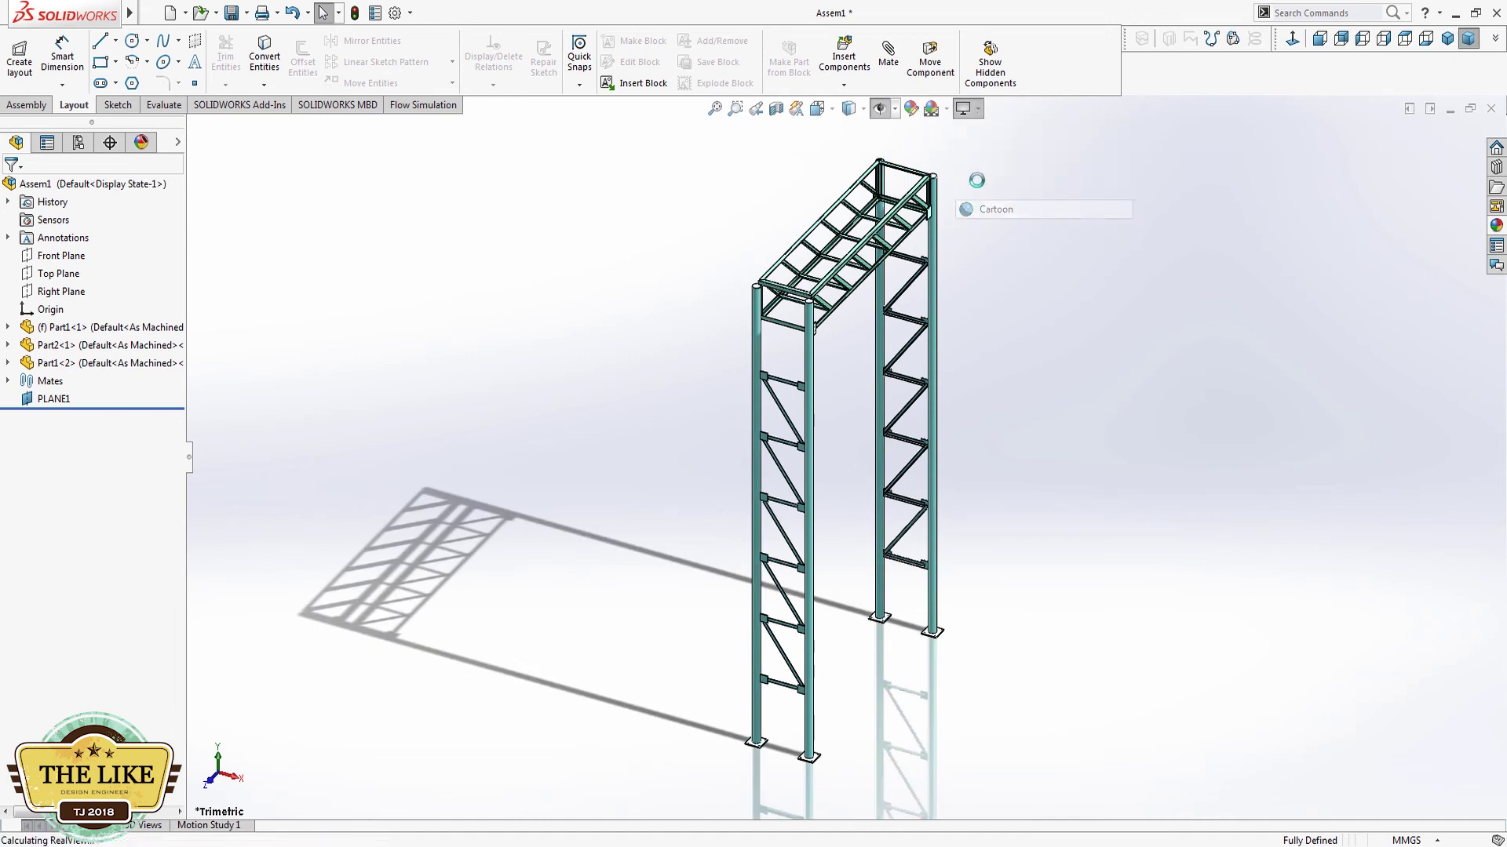
# Step: Enable RealView Graphics and Perspective projection, then orbit the frame
pyautogui.click(978, 109)
pyautogui.click(978, 108)
pyautogui.click(998, 189)
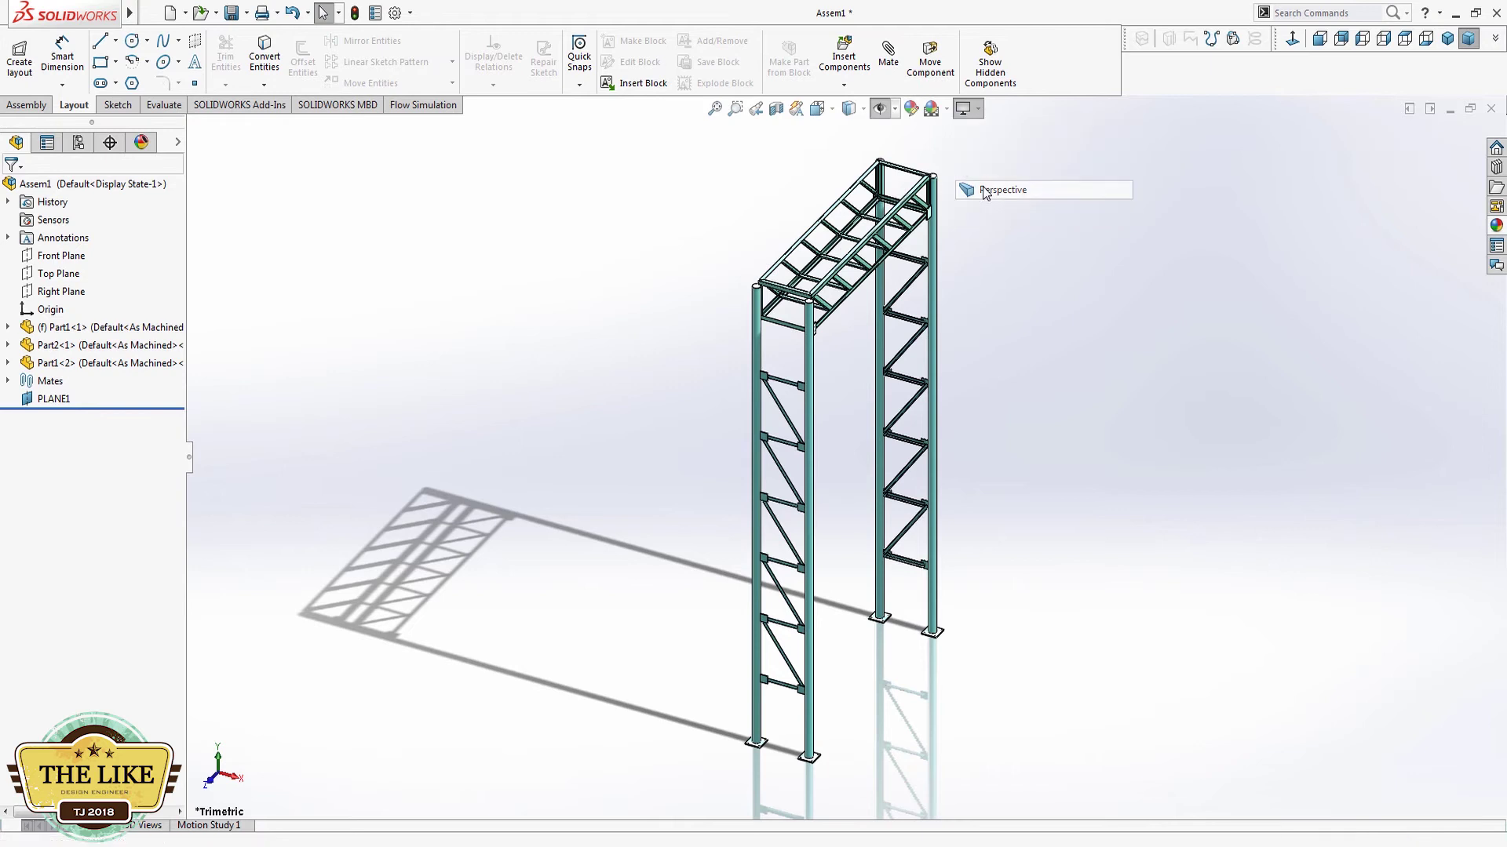
pyautogui.moveTo(910, 336)
pyautogui.mouseDown(button='middle')
pyautogui.moveTo(807, 507)
pyautogui.moveTo(837, 503)
pyautogui.moveTo(817, 683)
pyautogui.moveTo(858, 653)
pyautogui.moveTo(830, 521)
pyautogui.moveTo(915, 609)
pyautogui.moveTo(810, 521)
pyautogui.moveTo(937, 470)
pyautogui.moveTo(1026, 457)
pyautogui.moveTo(1110, 505)
pyautogui.moveTo(1110, 549)
pyautogui.moveTo(977, 438)
pyautogui.moveTo(857, 450)
pyautogui.moveTo(881, 517)
pyautogui.mouseUp(button='middle')
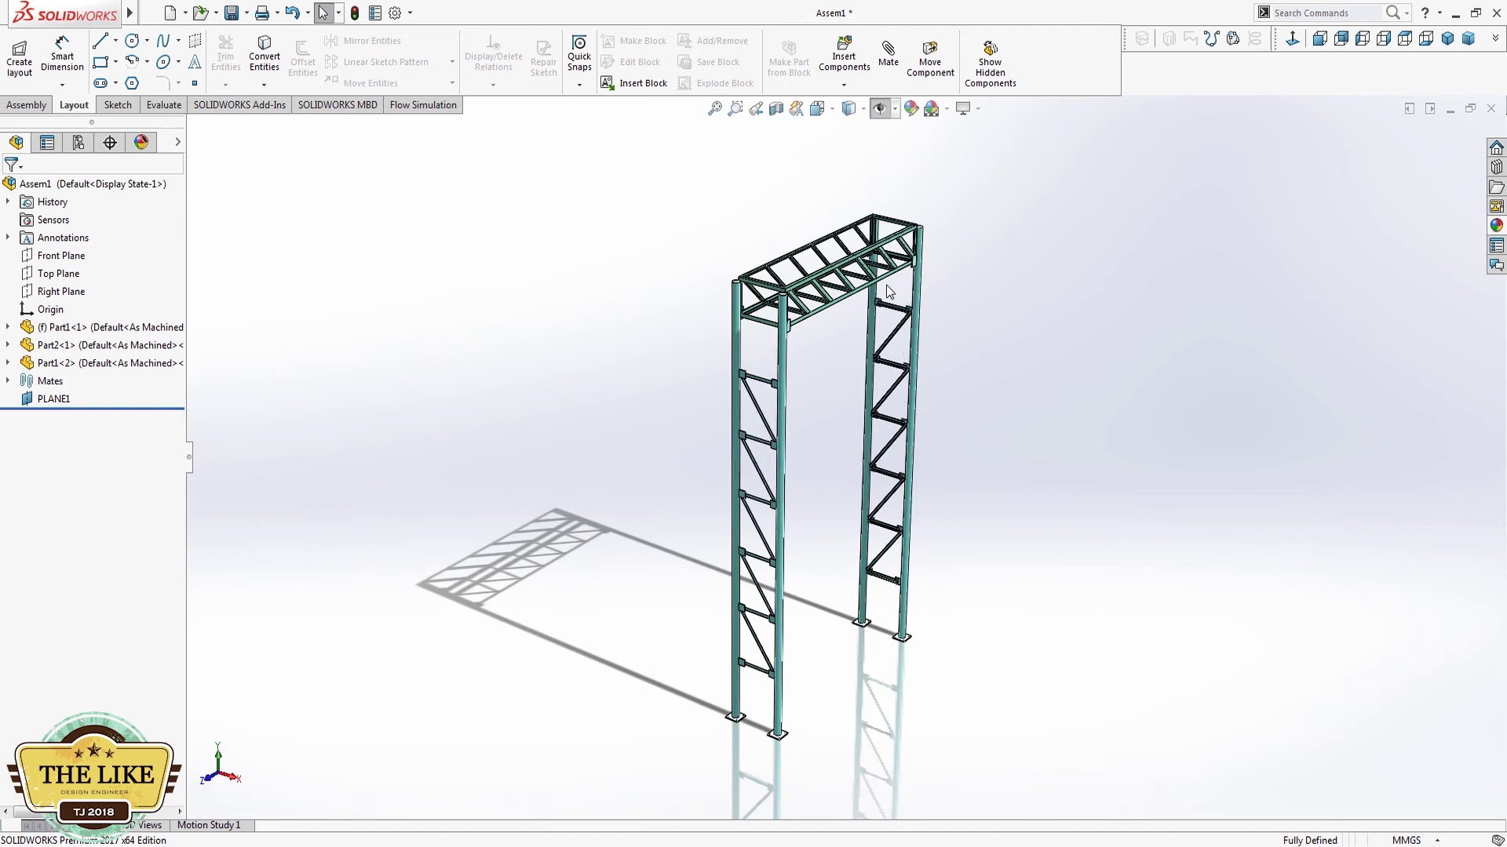
pyautogui.scroll(-3, 887, 286)
pyautogui.scroll(3, 827, 565)
pyautogui.scroll(1, 797, 690)
pyautogui.scroll(2, 798, 639)
# Step: Review the frame from Top, Isometric, Left and Front standard views, ending in Isometric
pyautogui.moveTo(821, 543); pyautogui.dragTo(1428, 26, button='middle')
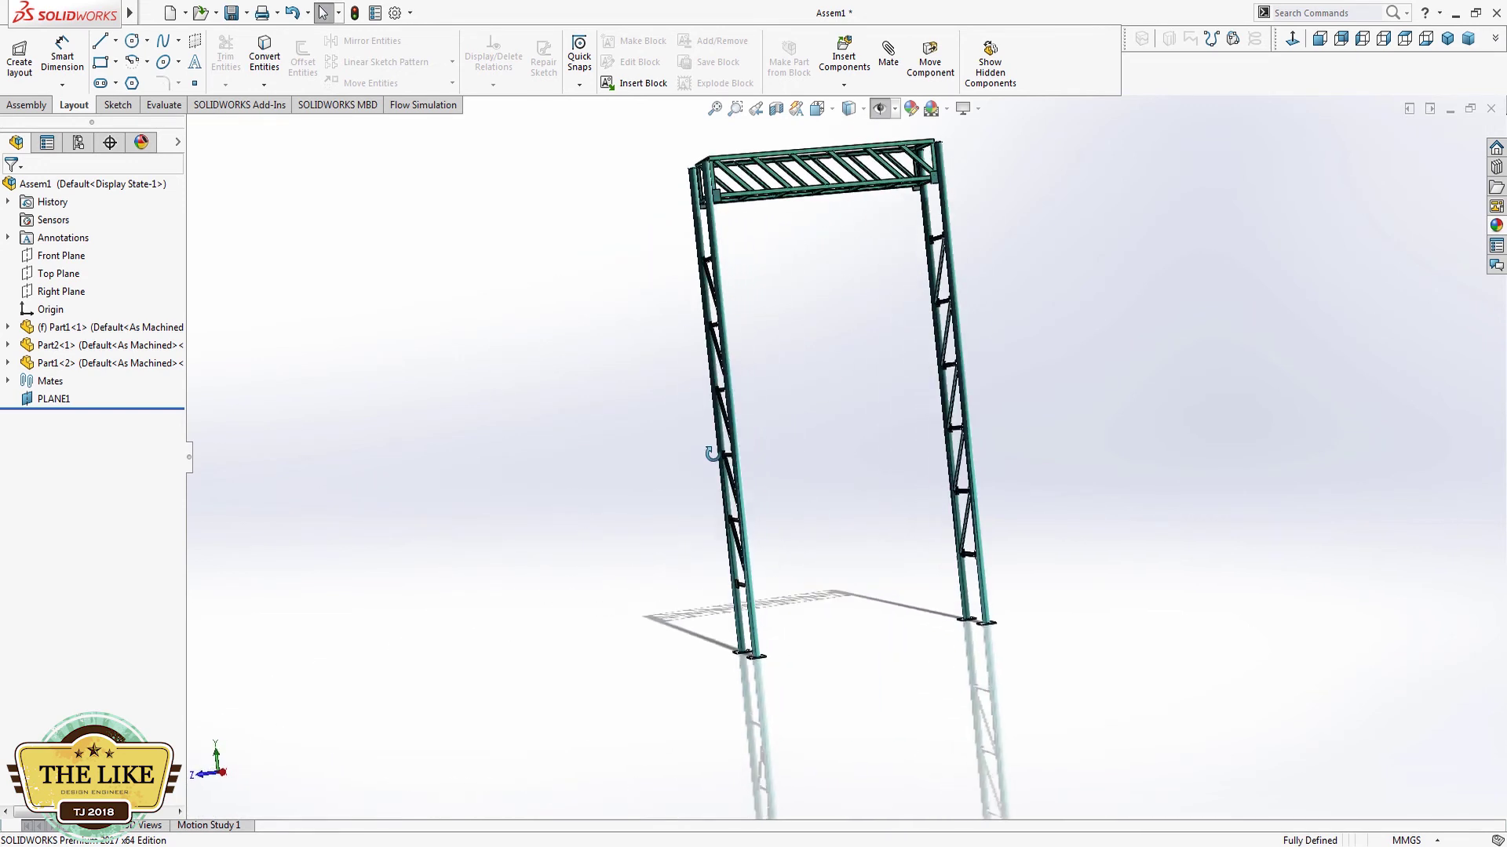
pyautogui.click(1405, 39)
pyautogui.click(1448, 39)
pyautogui.click(1363, 39)
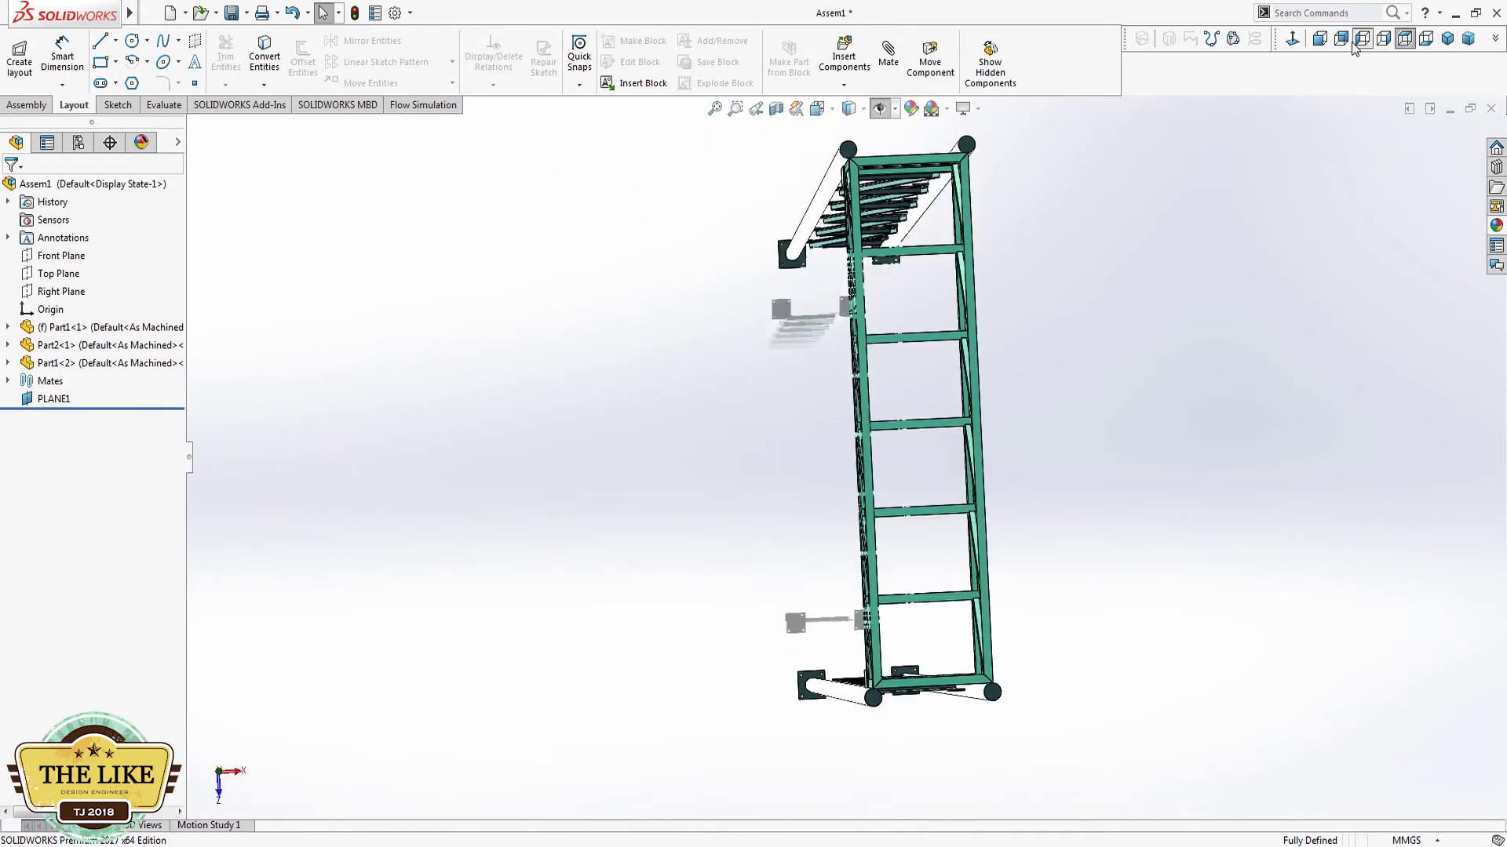
pyautogui.click(1341, 39)
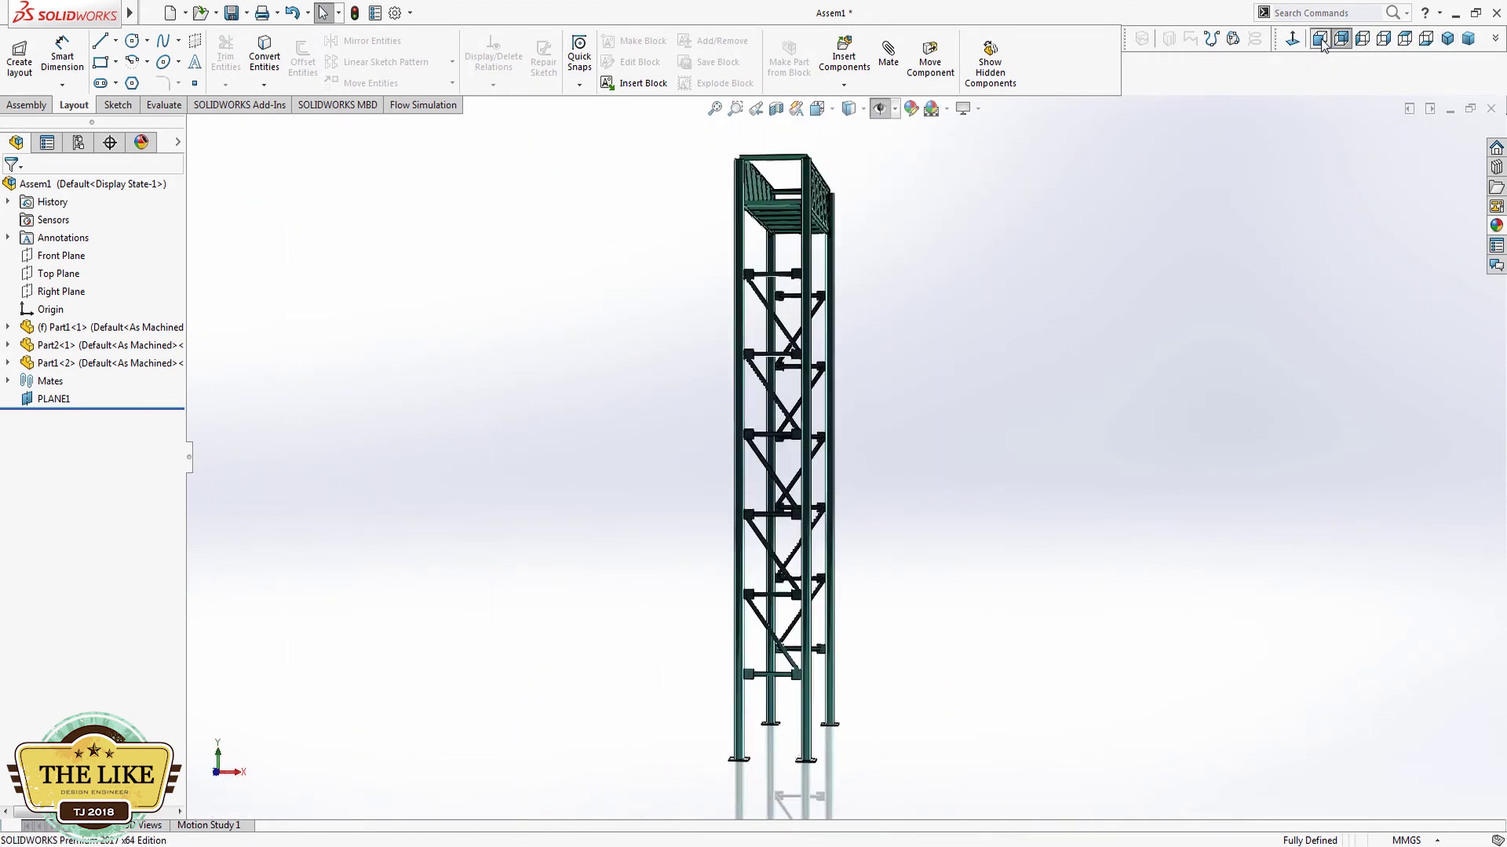
pyautogui.click(1450, 47)
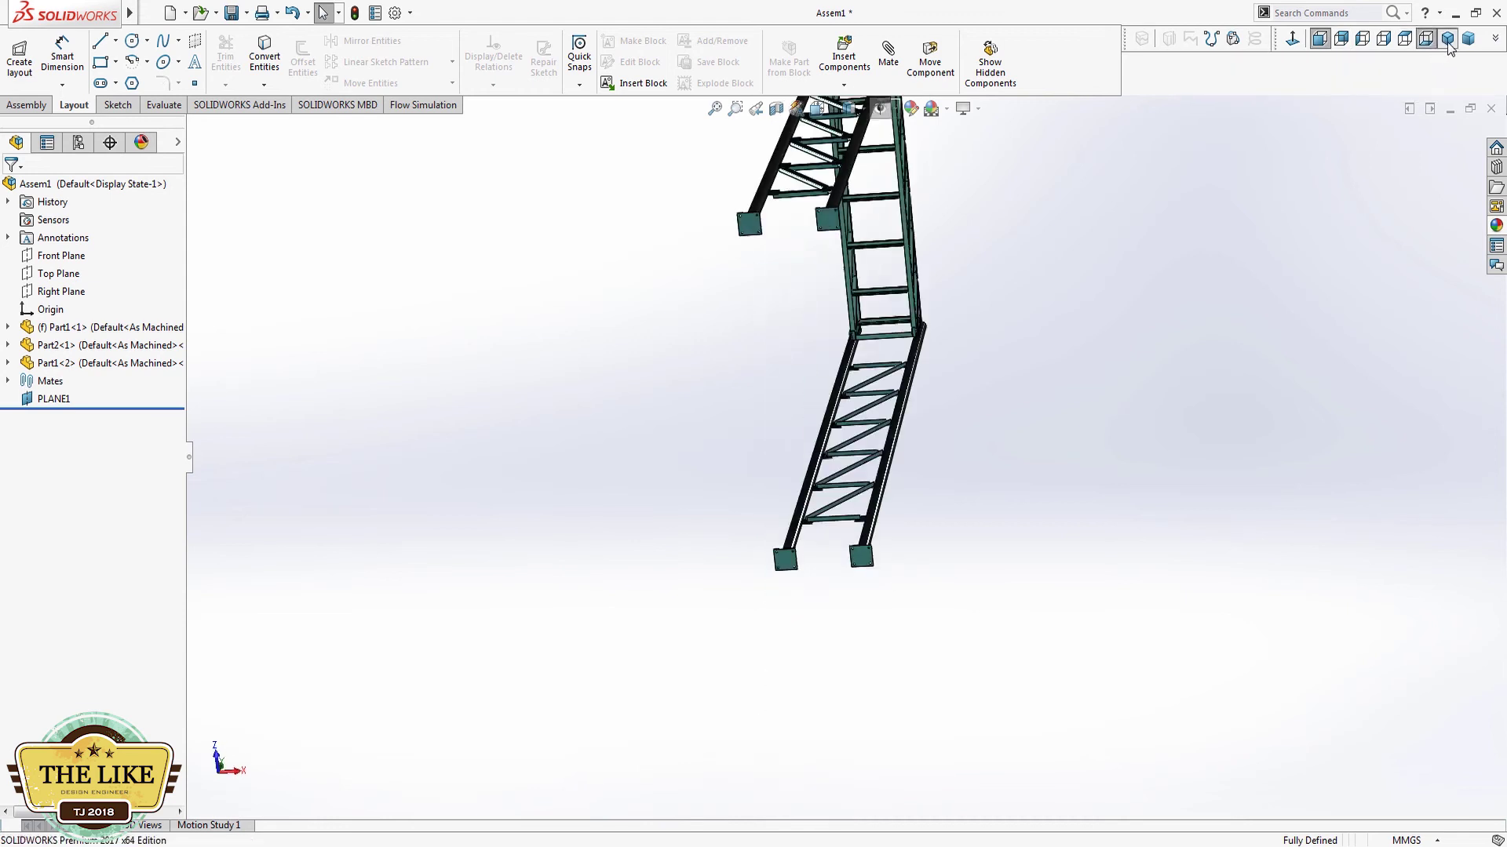
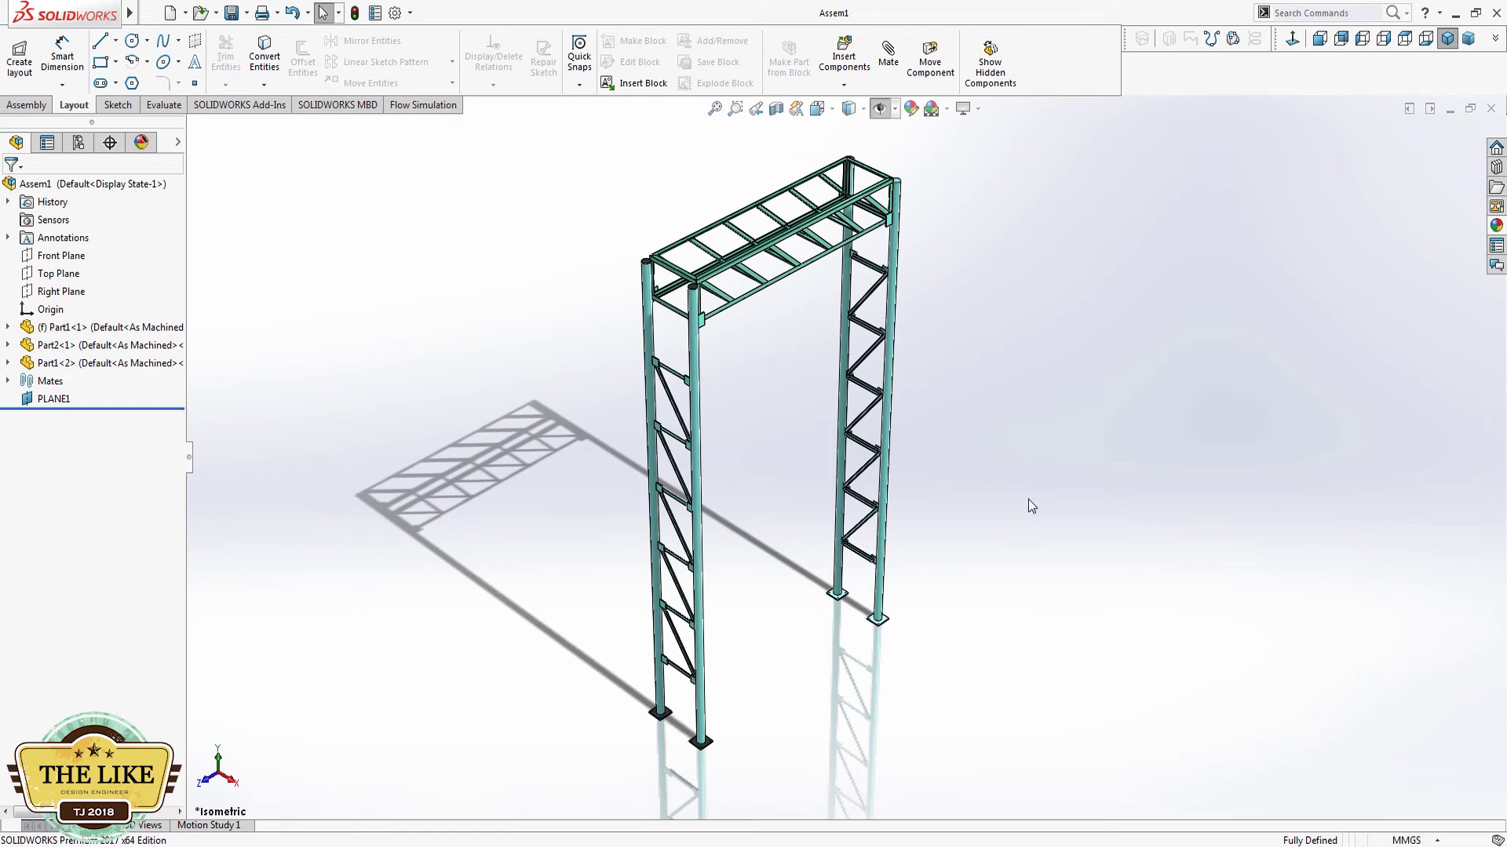
# Step: Close Assem1 and Part1, then reopen the Assem1 gantry assembly from the Desktop
pyautogui.click(1491, 109)
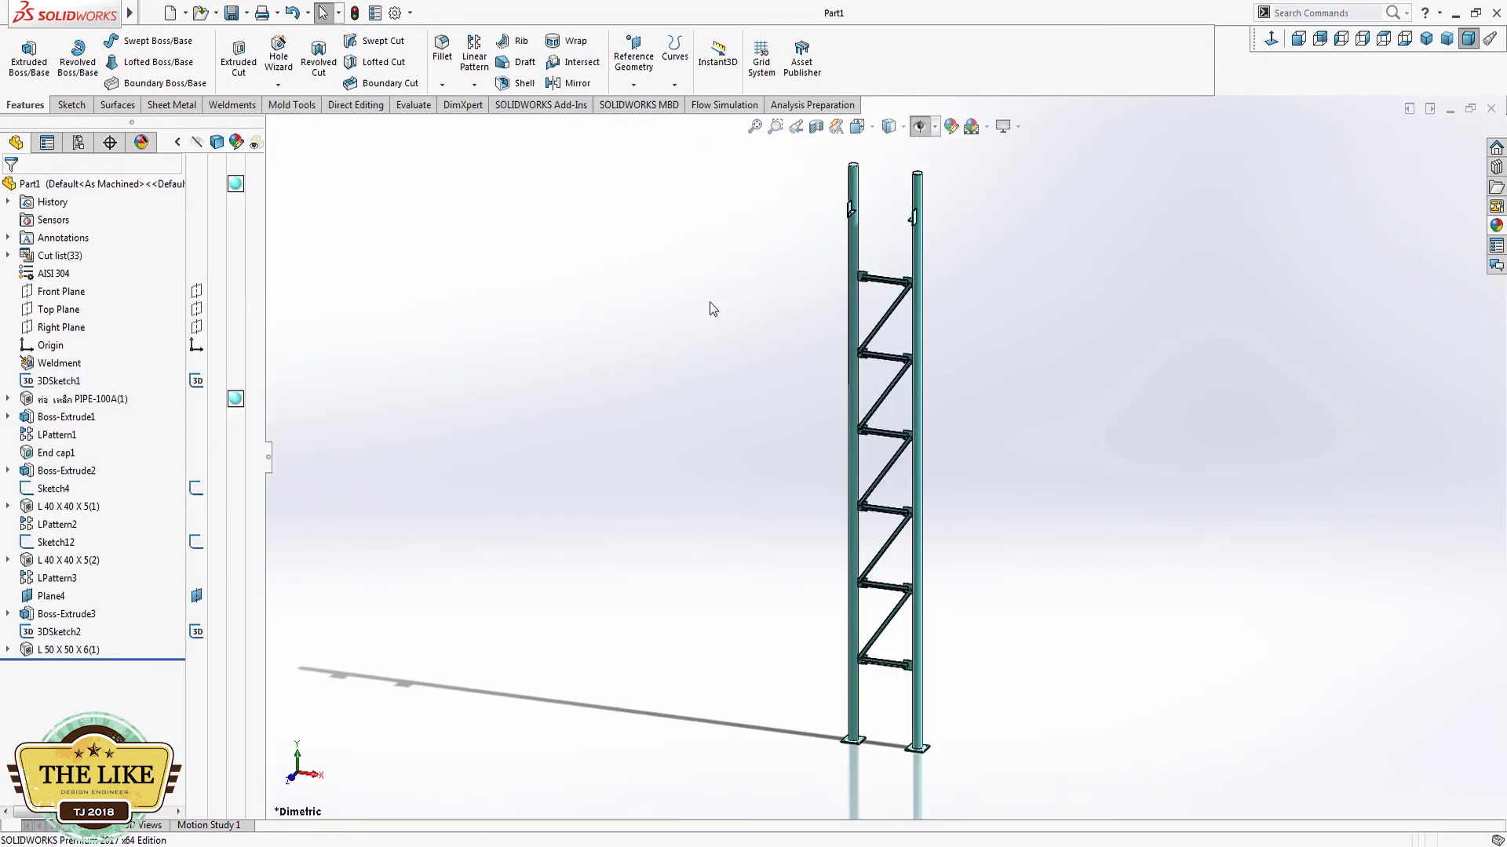
pyautogui.click(1491, 109)
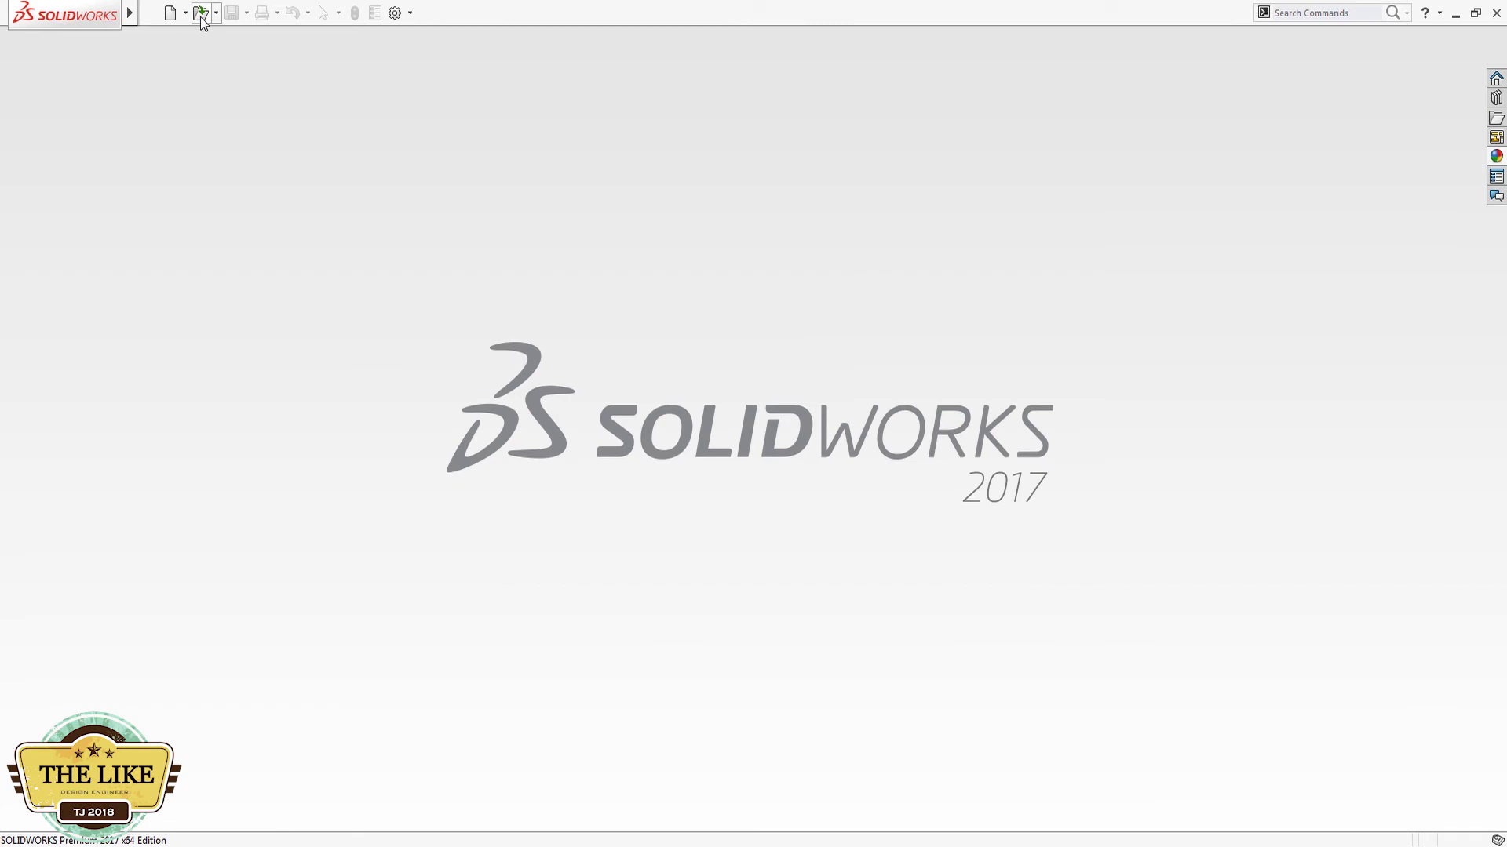
pyautogui.click(201, 18)
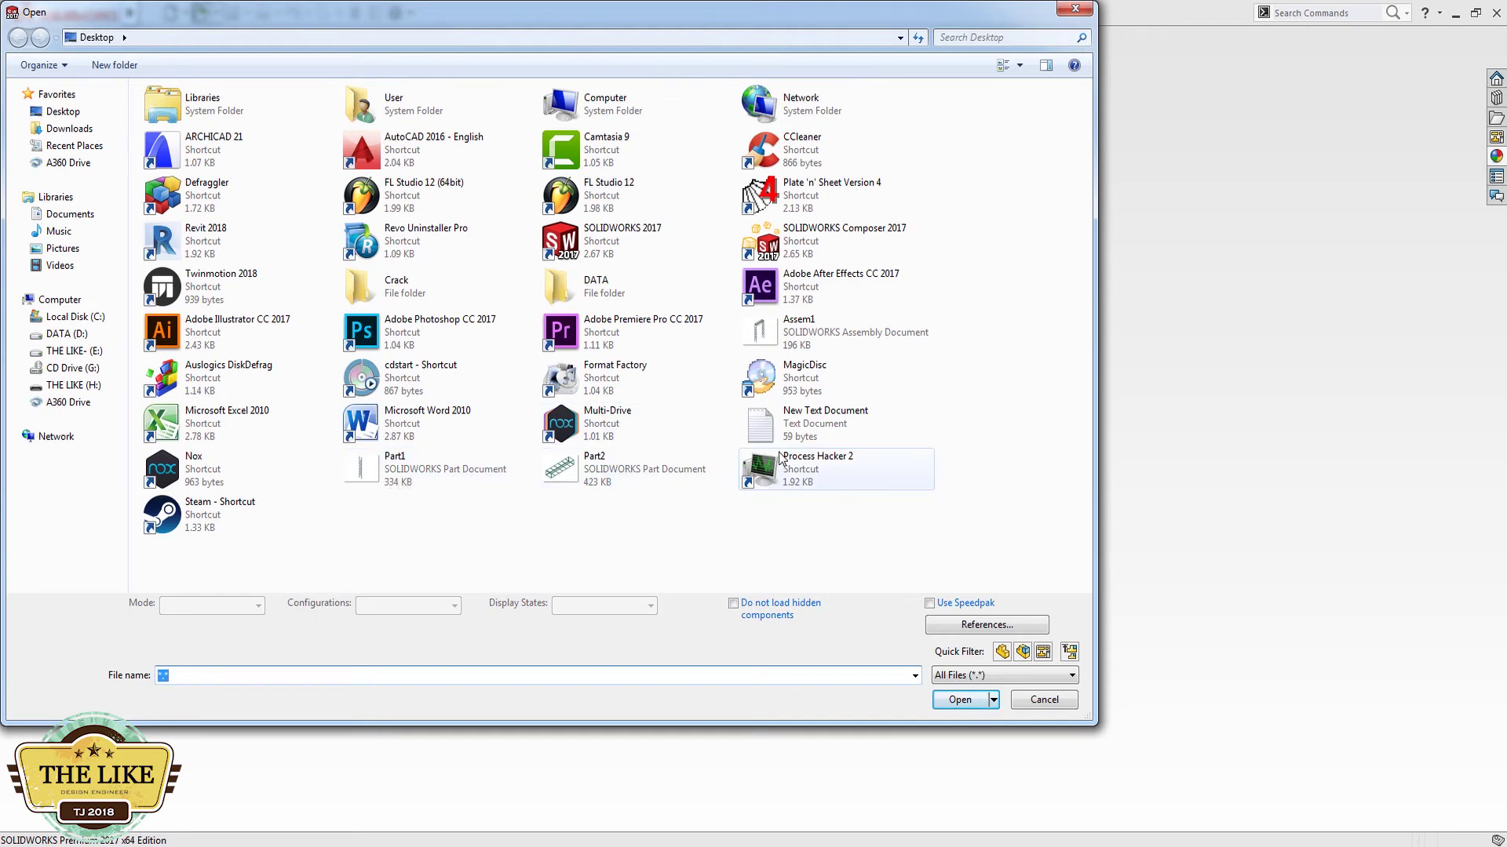
pyautogui.doubleClick(849, 328)
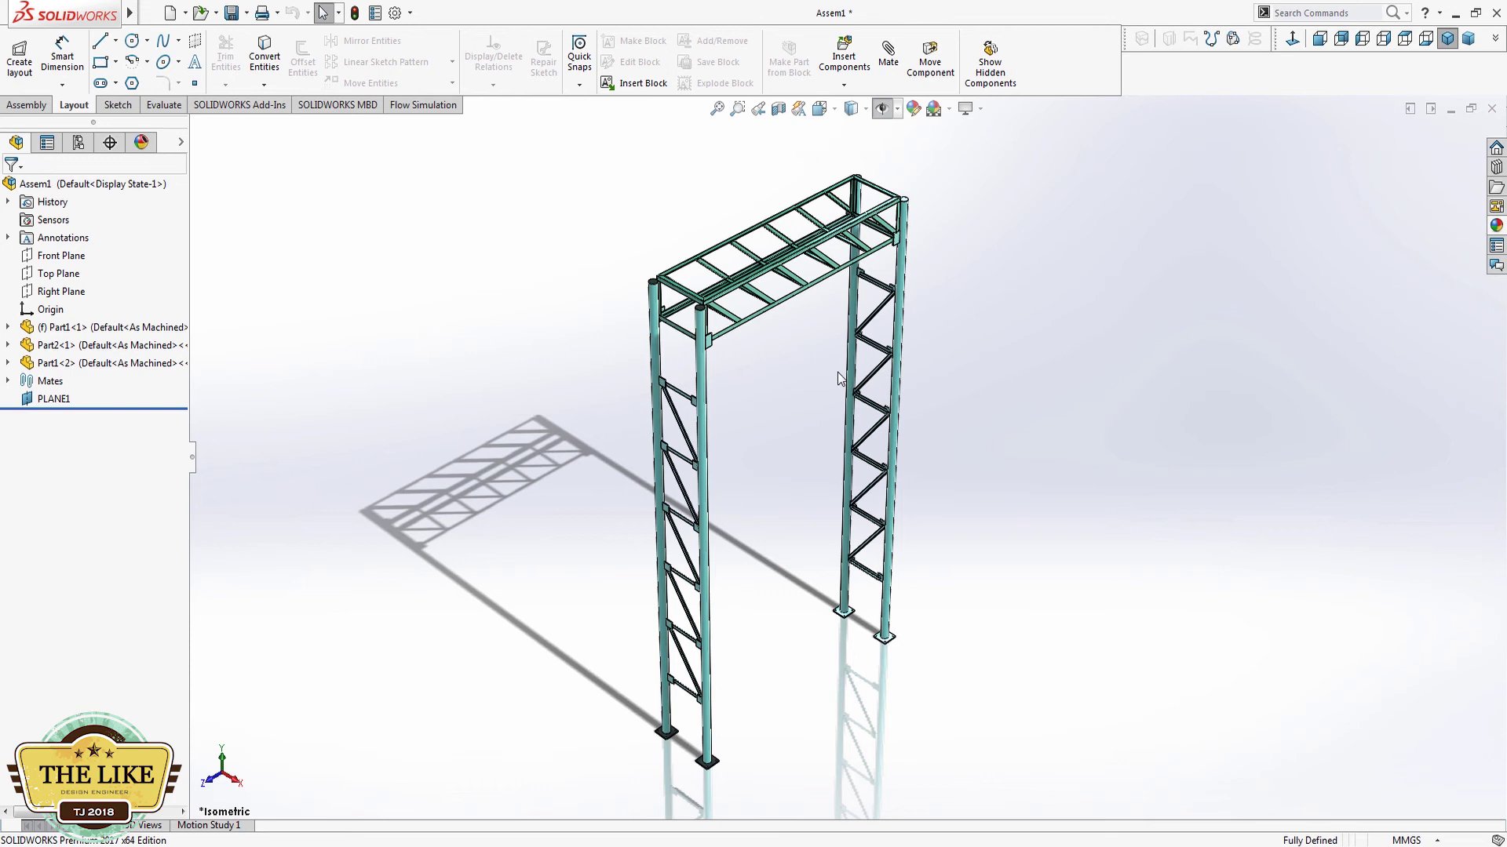
# Step: Orbit and zoom onto the gantry's top, then select the Part2<1> truss
pyautogui.moveTo(939, 458)
pyautogui.mouseDown(button='middle')
pyautogui.moveTo(1053, 272)
pyautogui.moveTo(1096, 242)
pyautogui.moveTo(1133, 290)
pyautogui.moveTo(1191, 319)
pyautogui.moveTo(1285, 323)
pyautogui.moveTo(1194, 242)
pyautogui.moveTo(1026, 263)
pyautogui.moveTo(1029, 305)
pyautogui.moveTo(1174, 188)
pyautogui.moveTo(1261, 390)
pyautogui.moveTo(1251, 410)
pyautogui.mouseUp(button='middle')
pyautogui.scroll(-4, 800, 246)
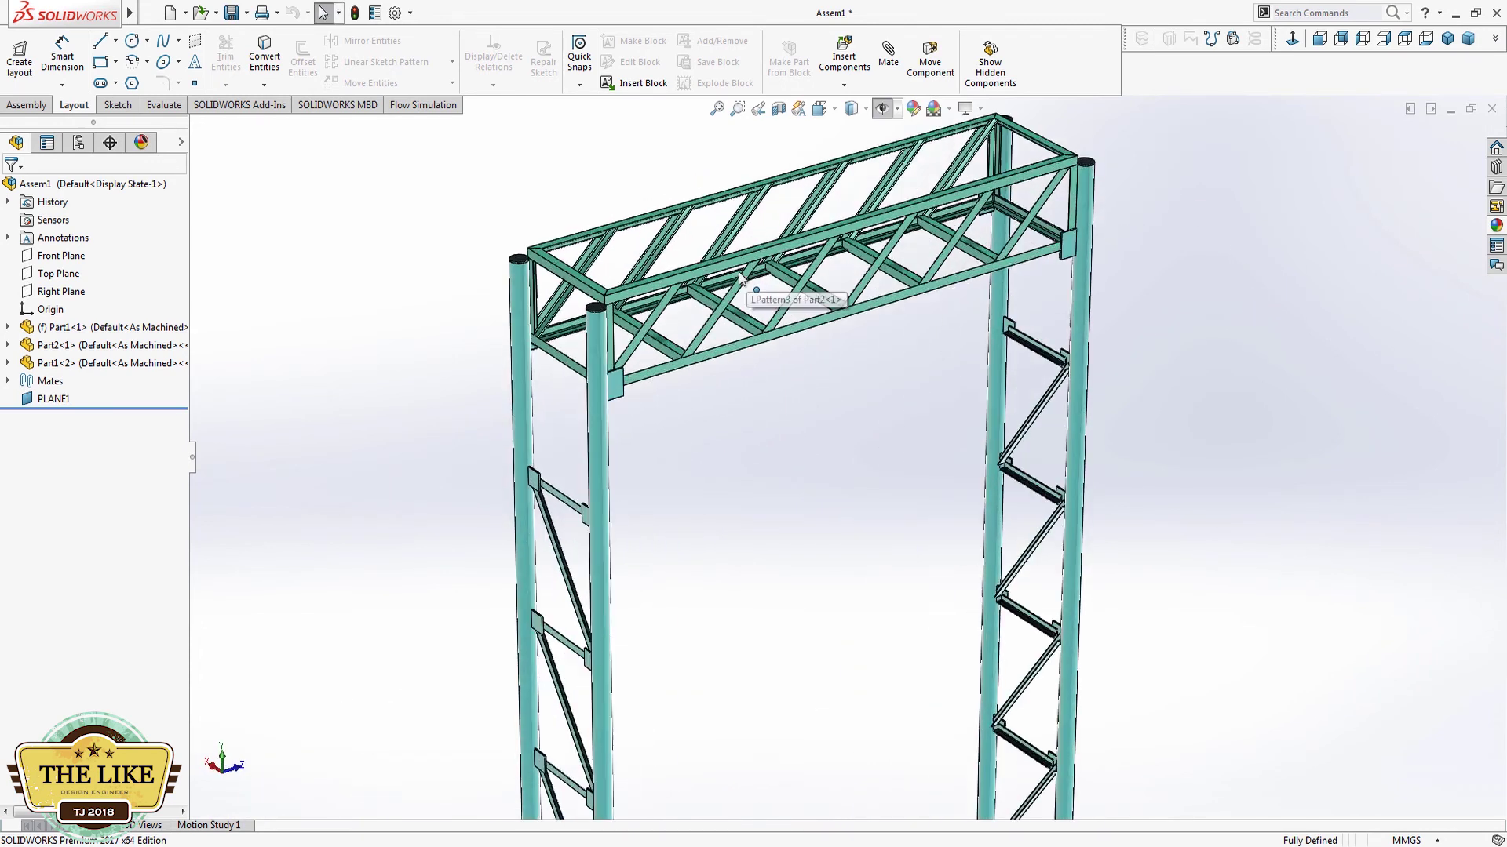
pyautogui.scroll(2, 824, 343)
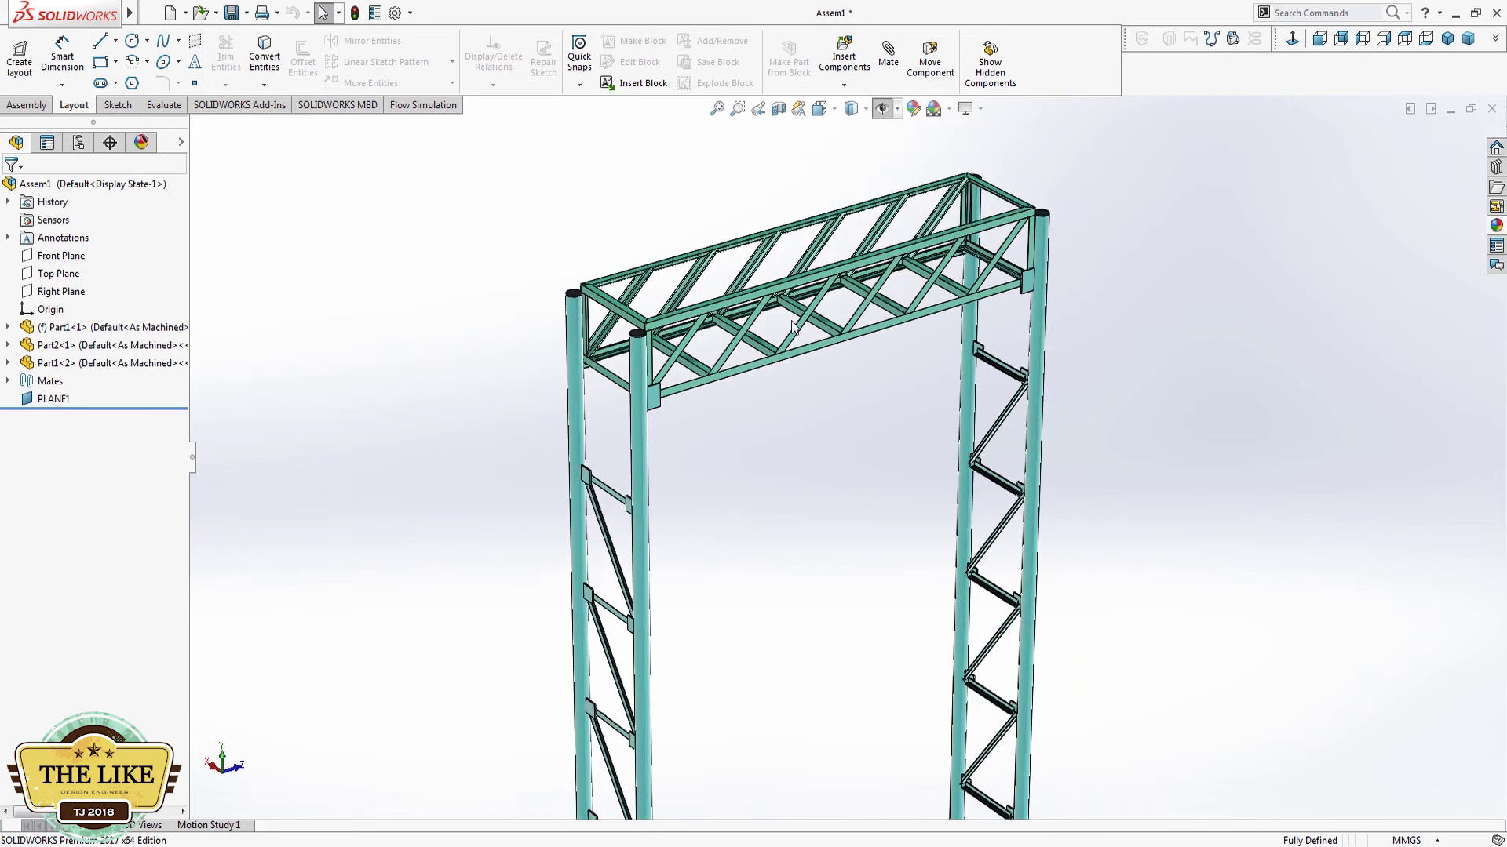
pyautogui.scroll(-3, 793, 328)
pyautogui.scroll(3, 792, 328)
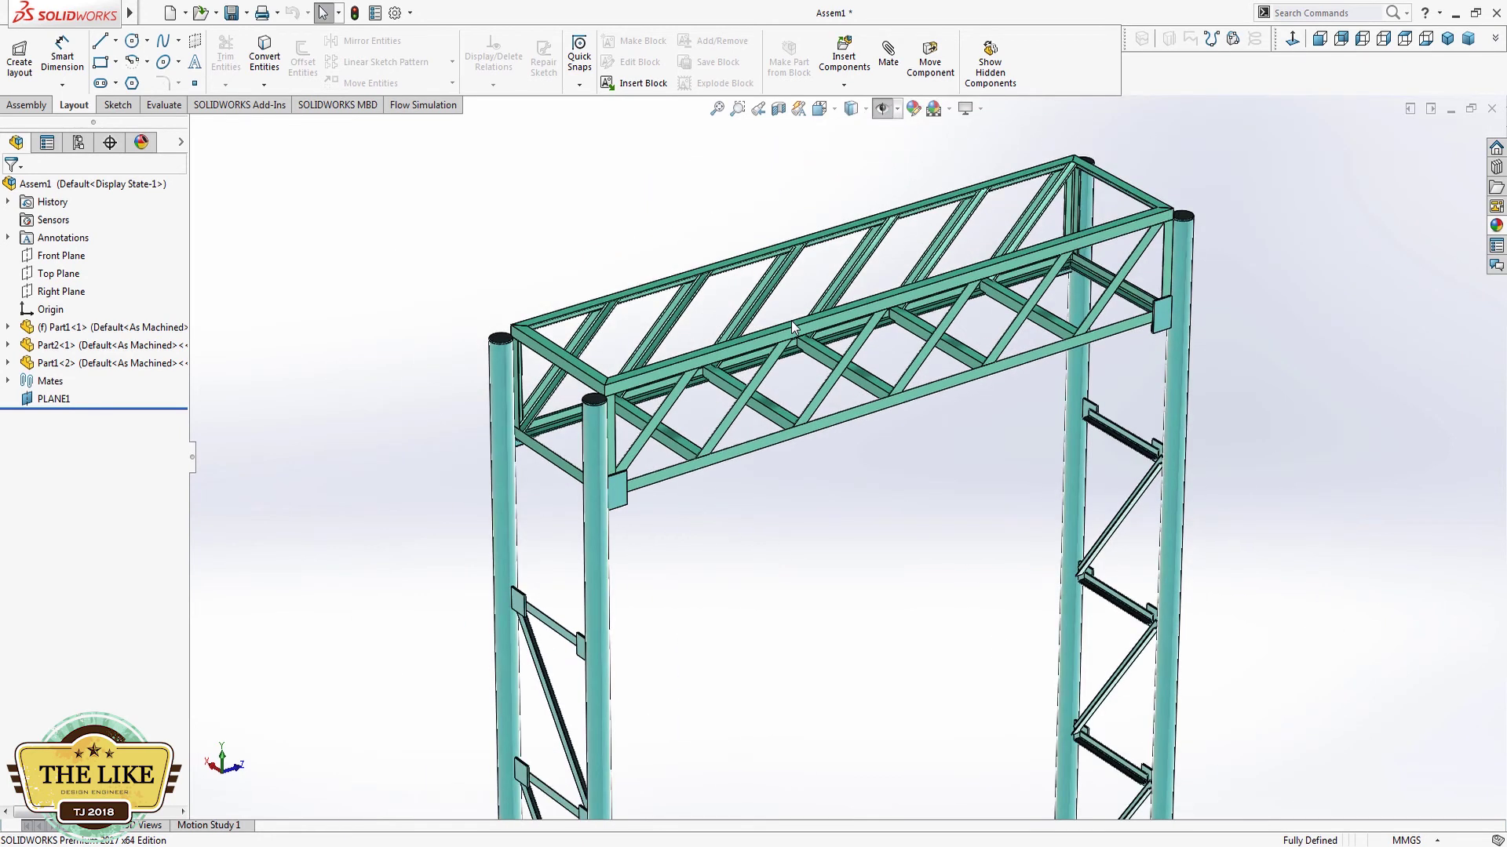
pyautogui.scroll(-2, 870, 292)
pyautogui.scroll(-3, 869, 292)
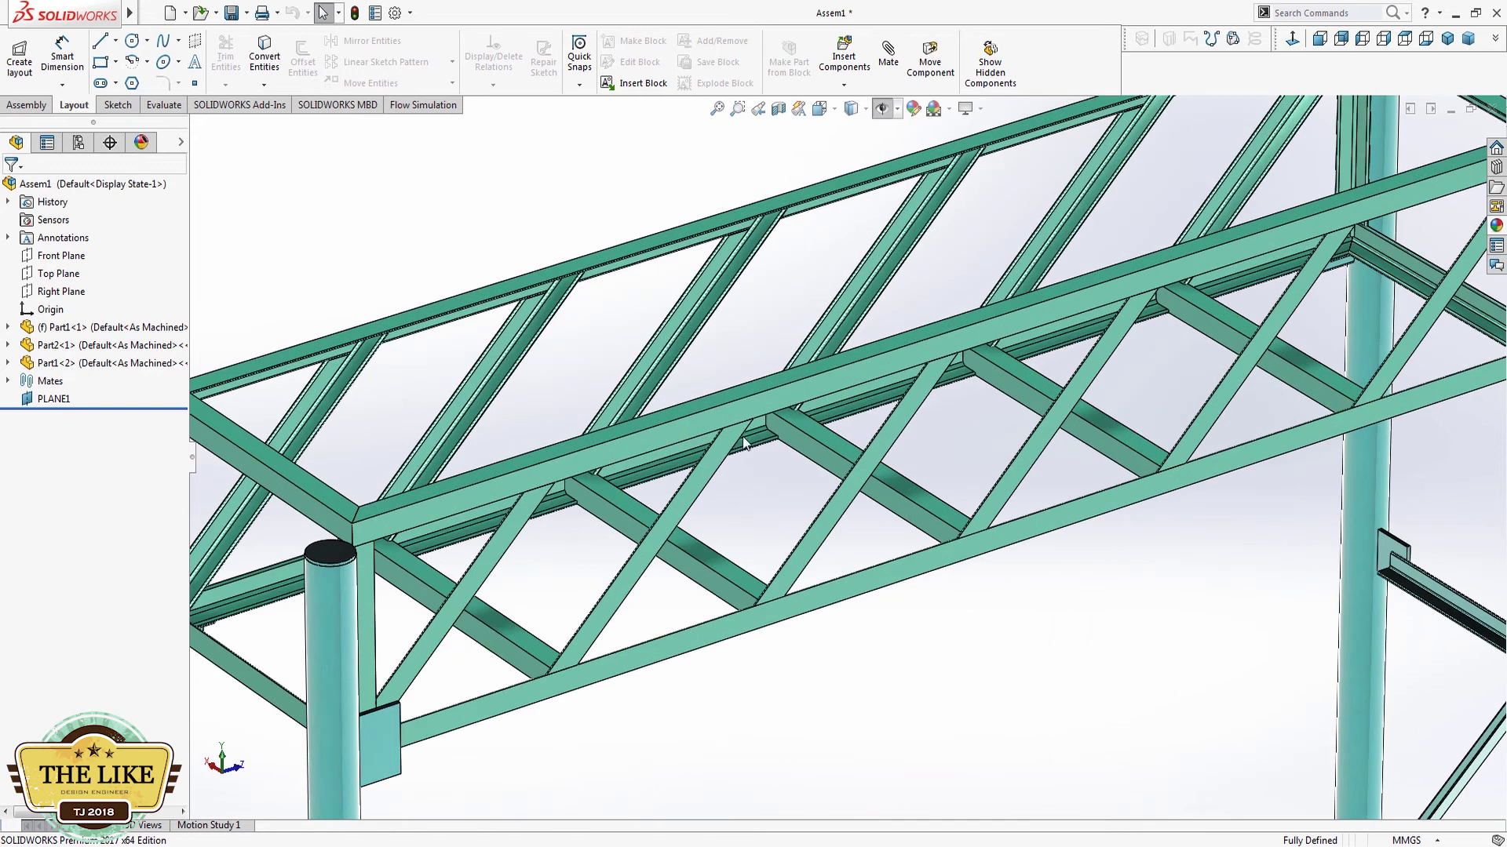
pyautogui.click(745, 439)
# Step: Open Part2 on its own and start a new 3D sketch in the truss
pyautogui.click(793, 312)
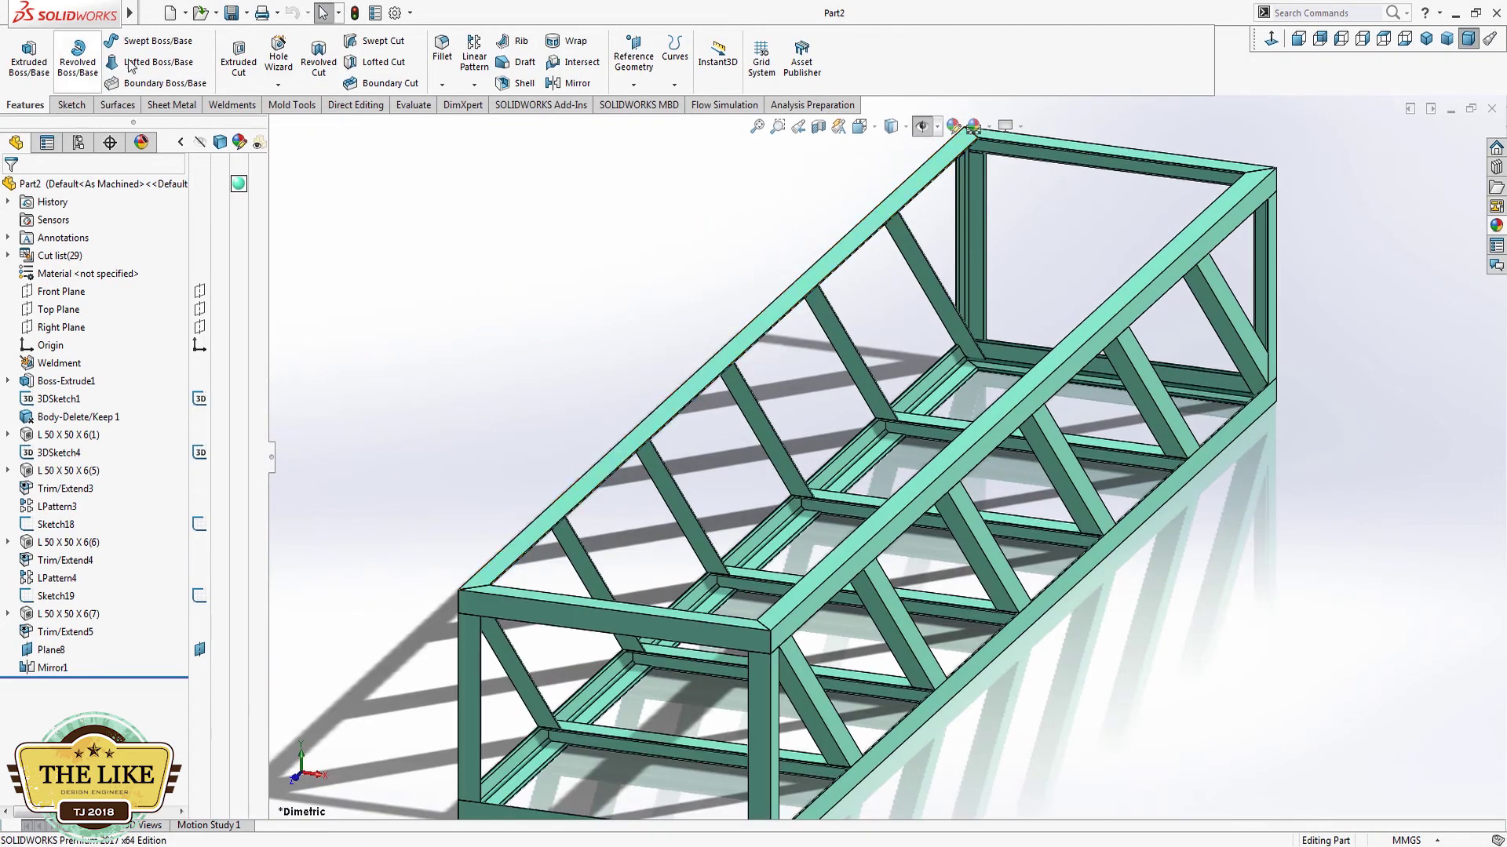
pyautogui.scroll(-3, 764, 408)
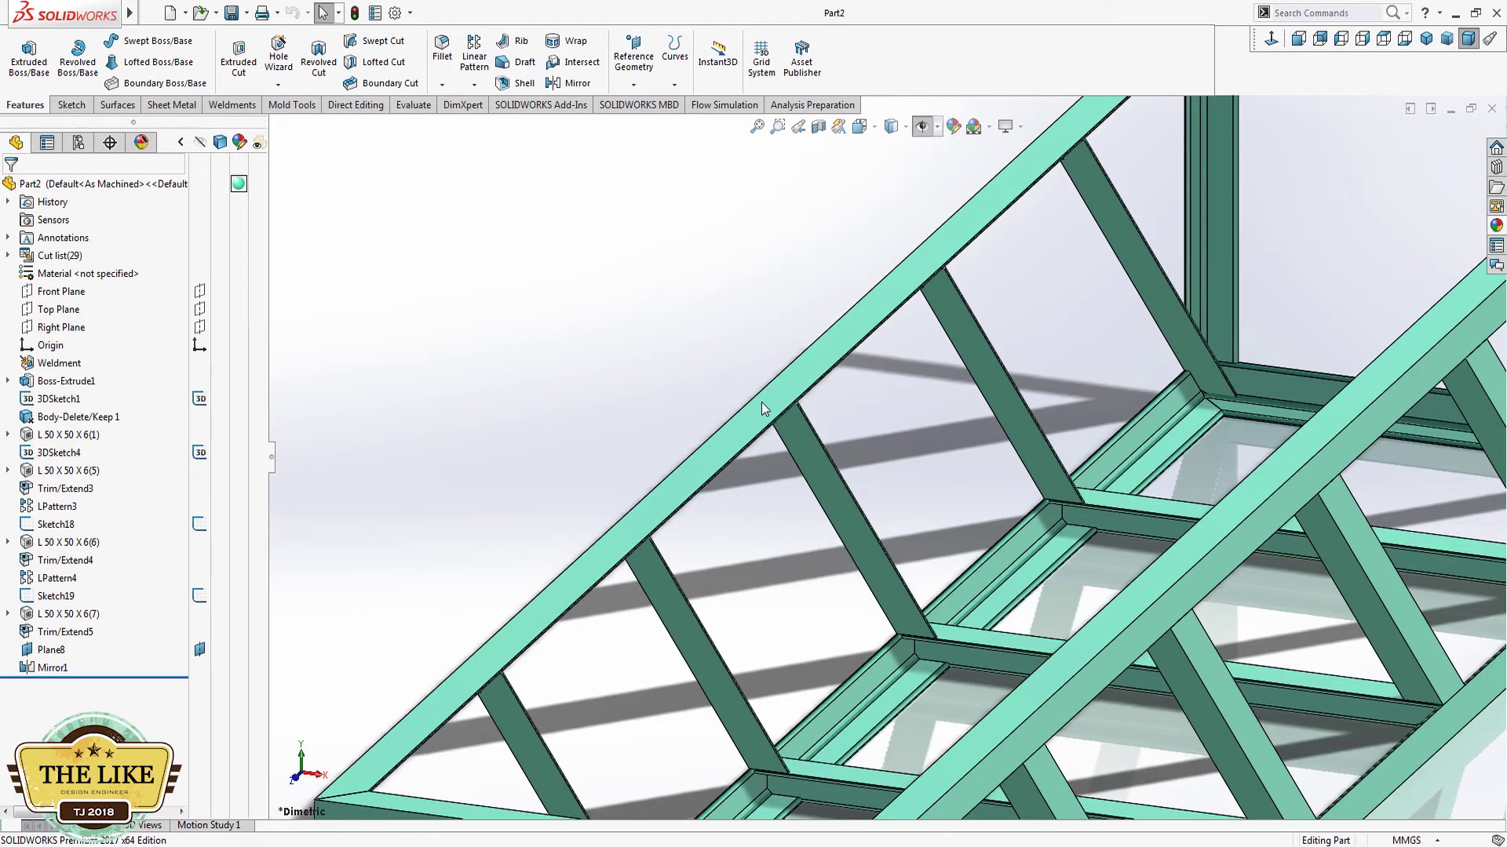
pyautogui.click(116, 105)
pyautogui.click(67, 104)
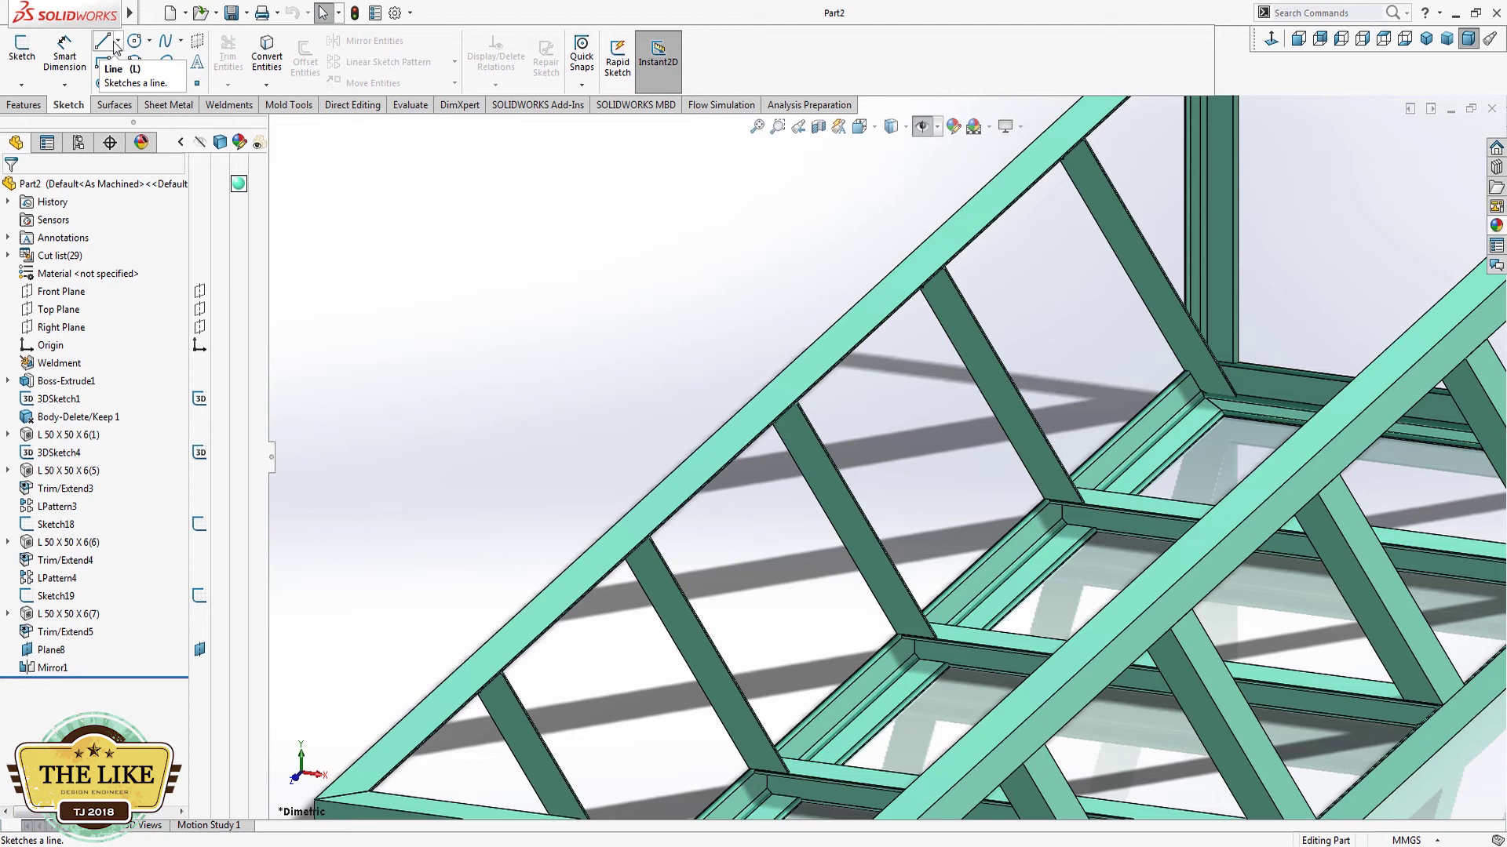
pyautogui.click(22, 84)
pyautogui.click(47, 124)
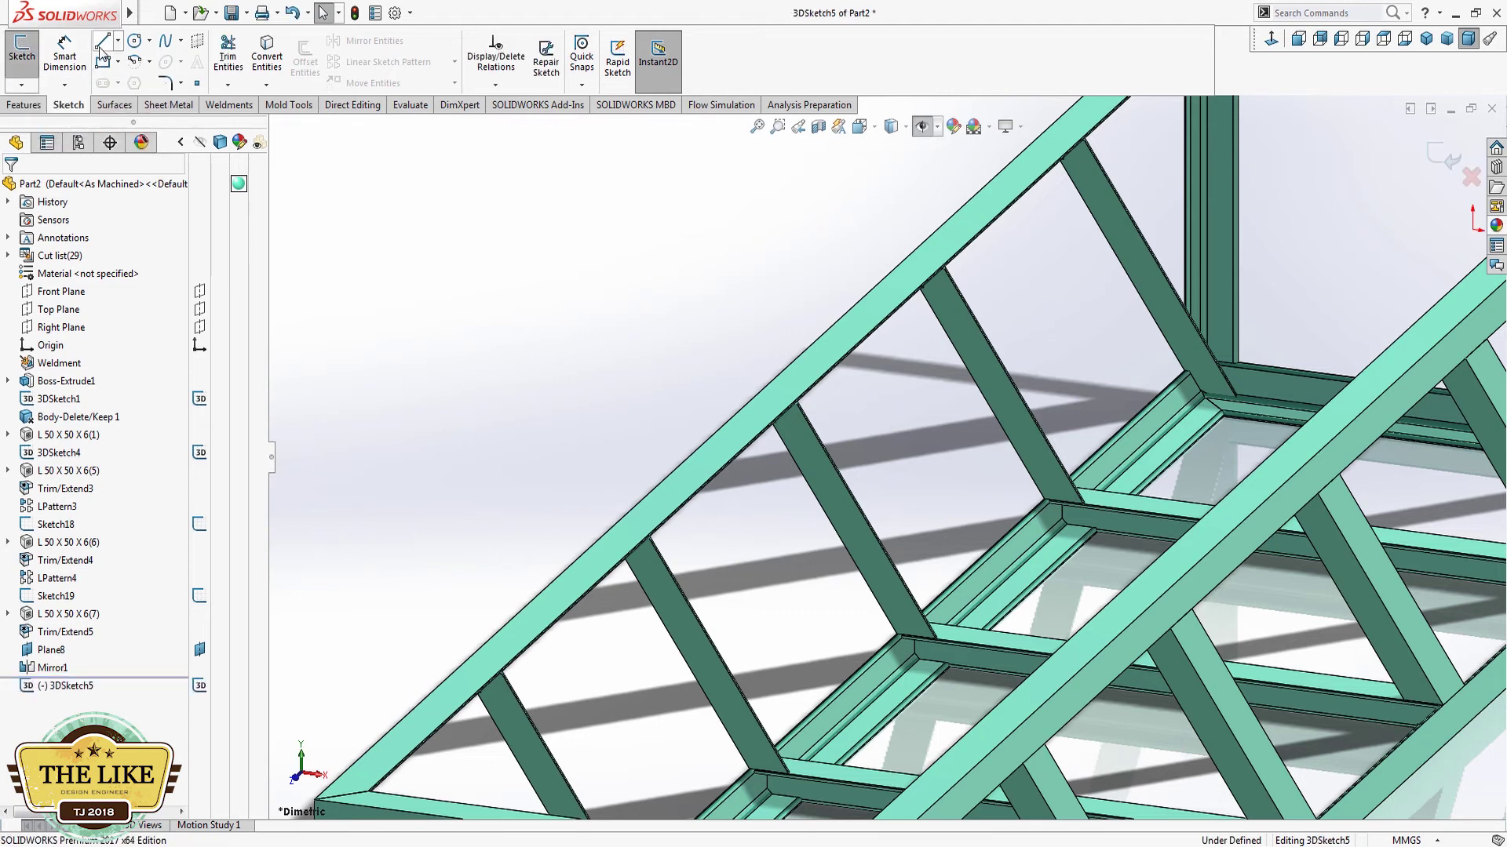
# Step: Draw a 3D line across the truss from the top rail edge to the opposite rail
pyautogui.click(102, 45)
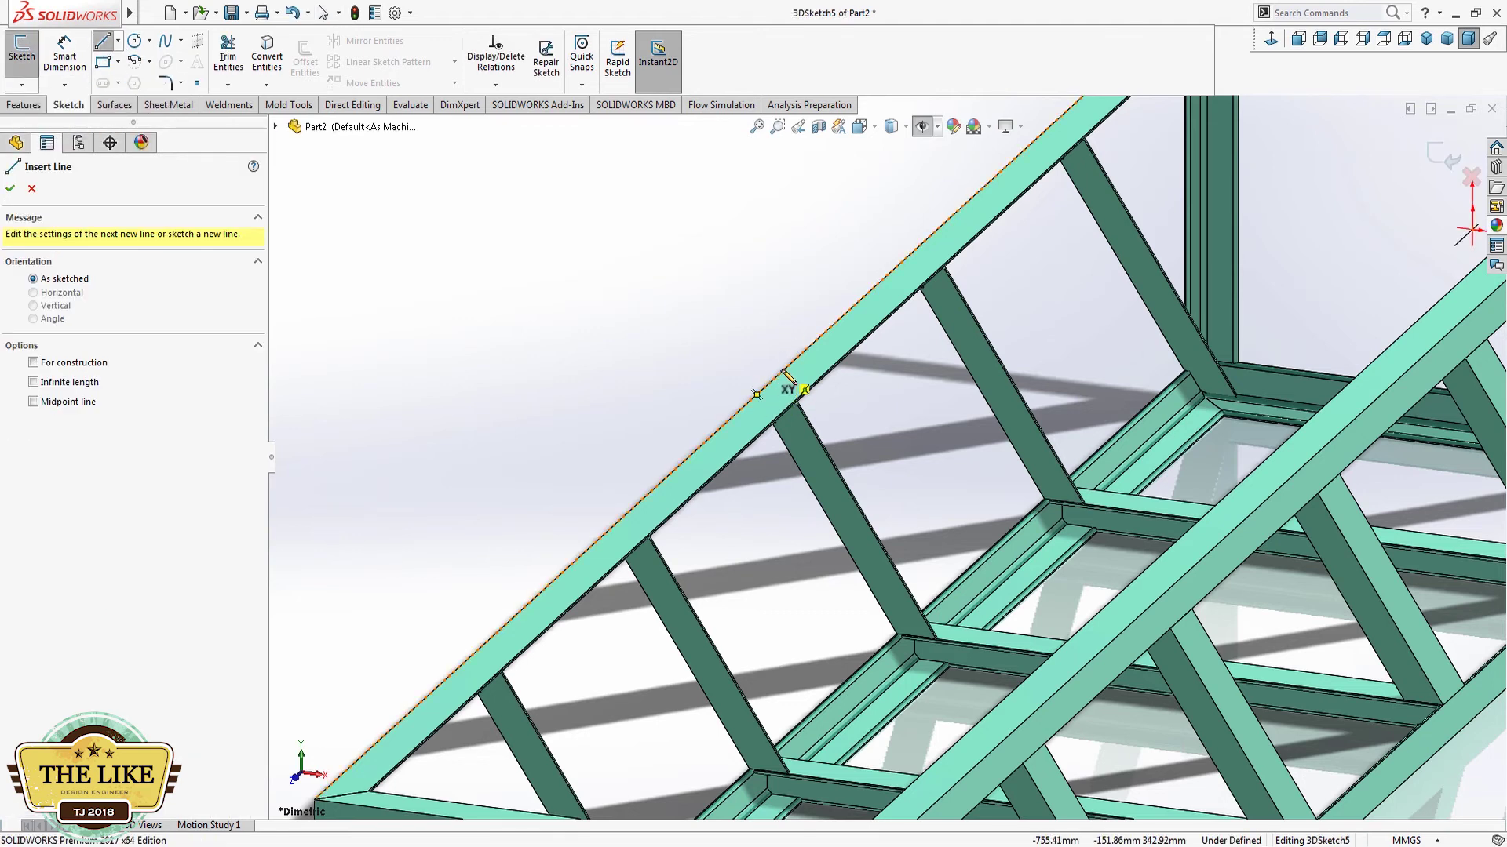
pyautogui.click(784, 372)
pyautogui.click(1356, 428)
pyautogui.press('Escape')
pyautogui.click(1338, 432)
pyautogui.click(1323, 385)
pyautogui.press('Escape')
# Step: Fix the line's endpoint at the top rail's midpoint with a Midpoint relation
pyautogui.click(772, 394)
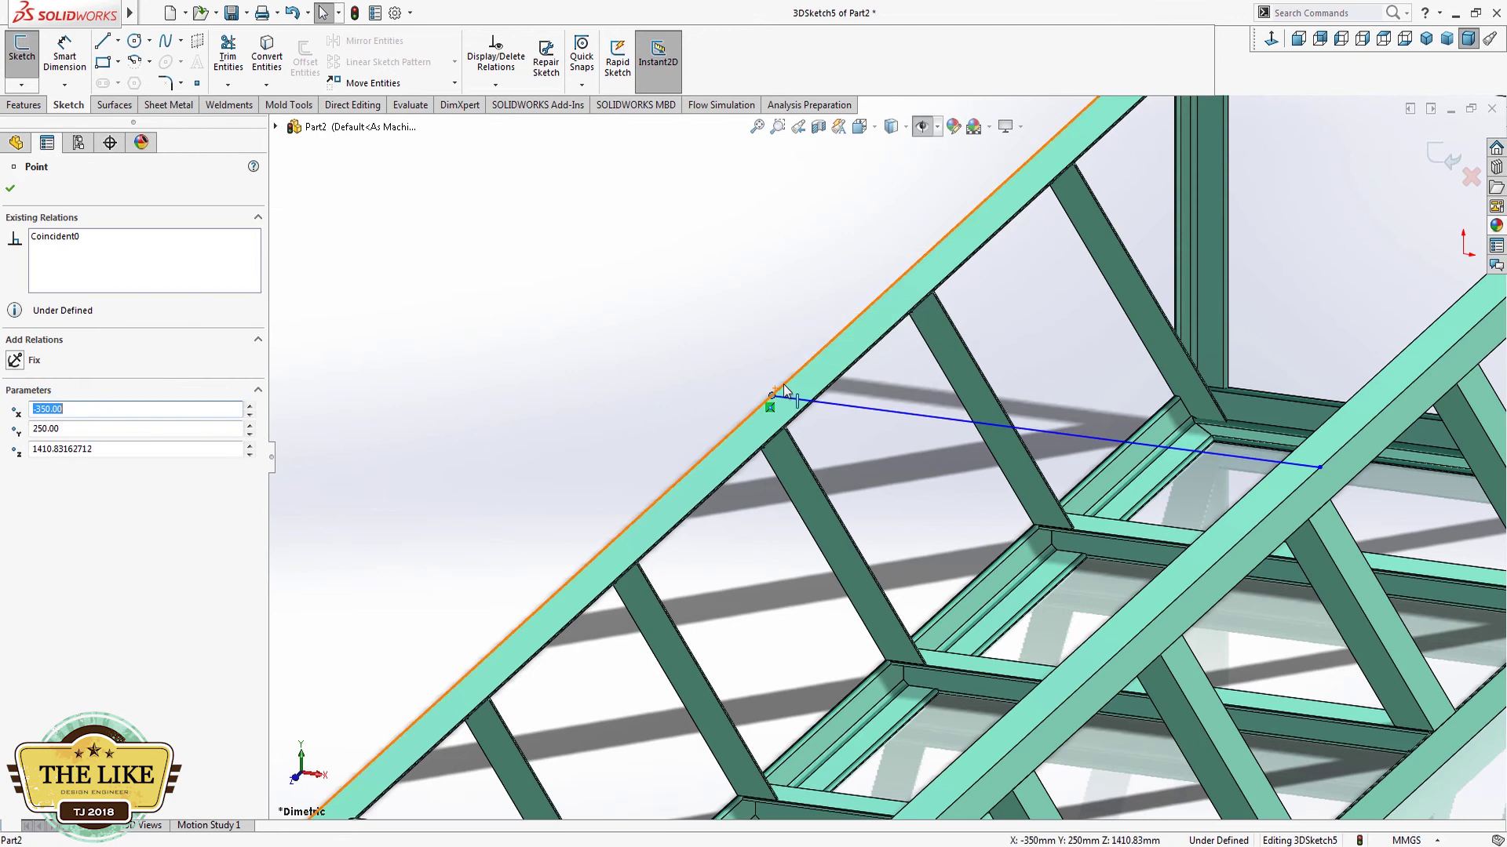
pyautogui.click(833, 316)
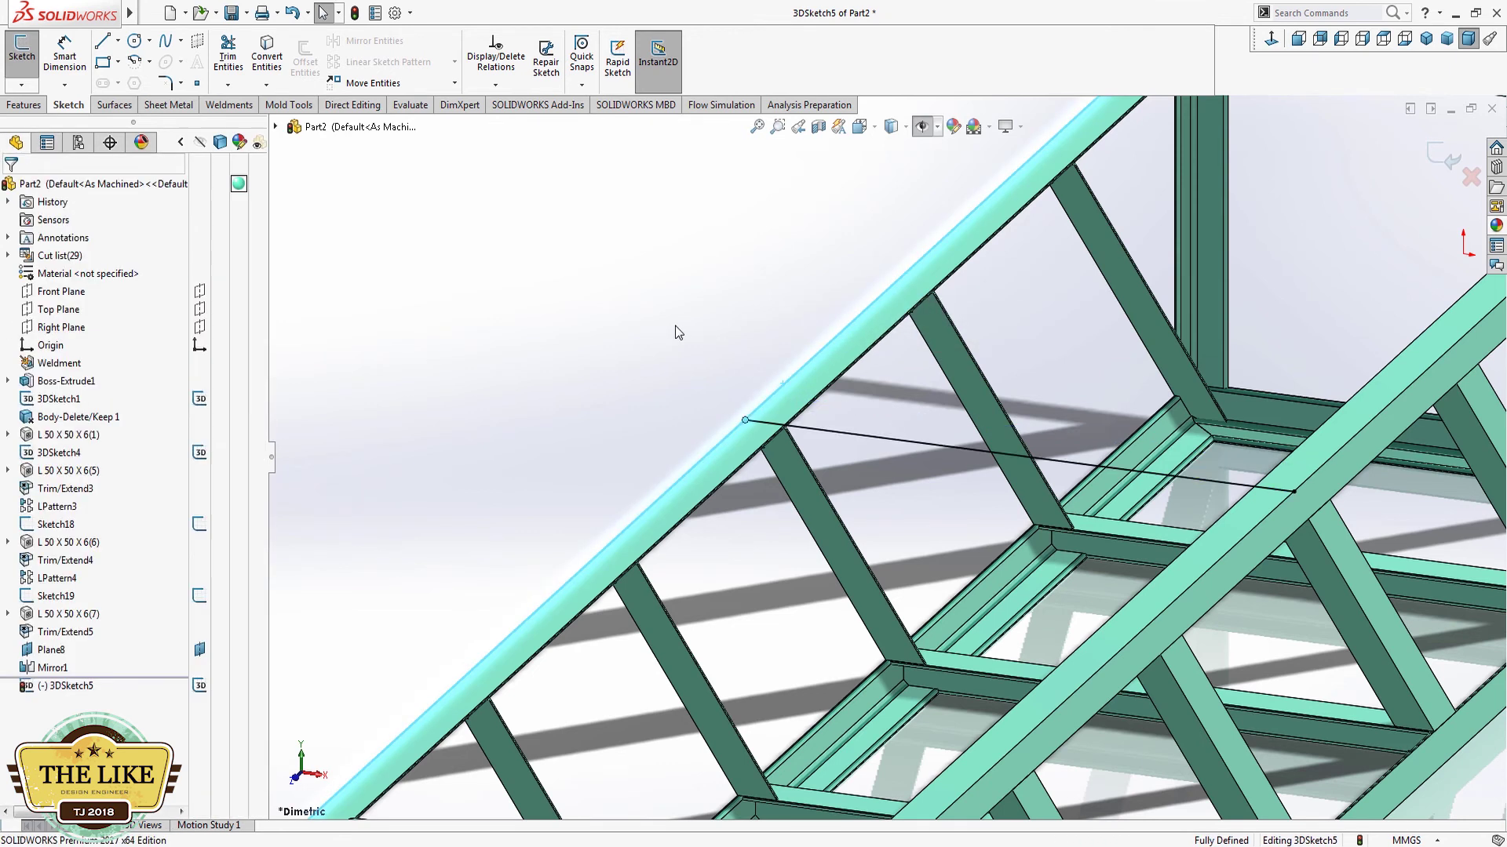
pyautogui.scroll(5, 675, 326)
pyautogui.moveTo(675, 327); pyautogui.dragTo(382, 266, button='middle')
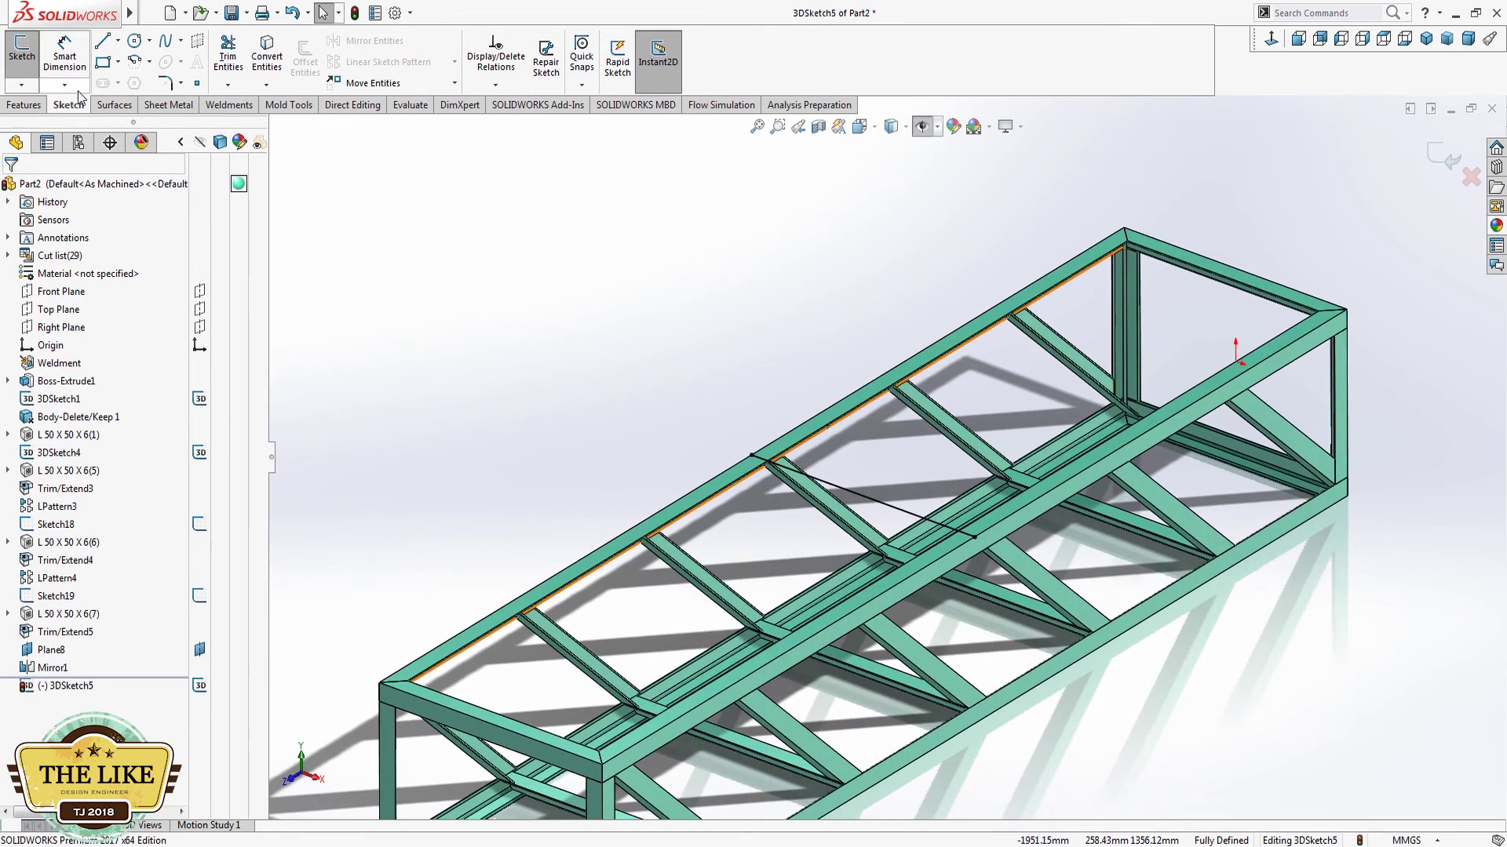
pyautogui.click(229, 104)
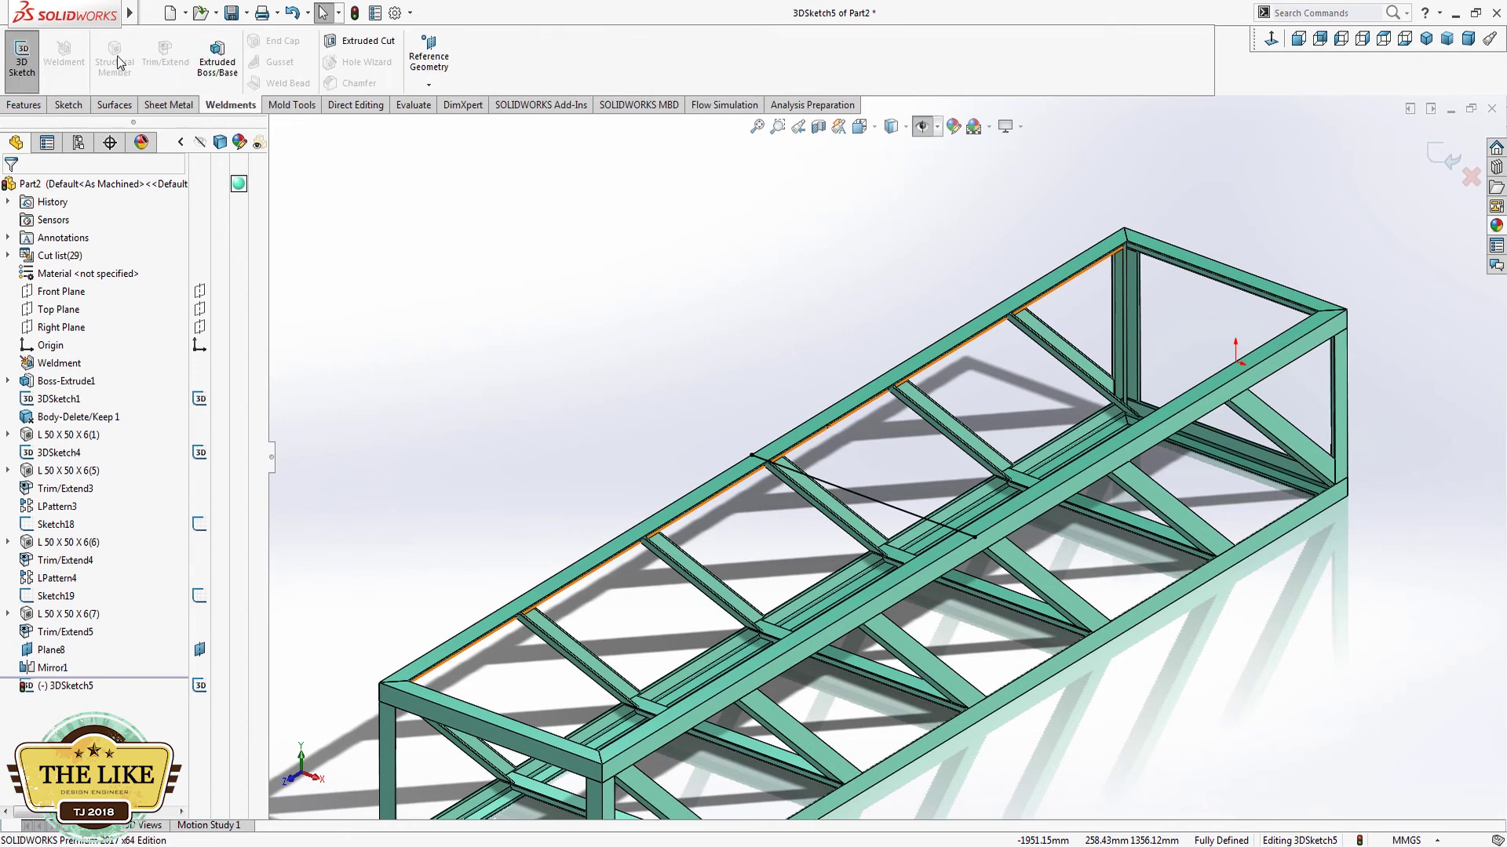
# Step: Exit the 3D sketch and start an L 50x50x6 structural member along the new line
pyautogui.click(1466, 154)
pyautogui.click(114, 55)
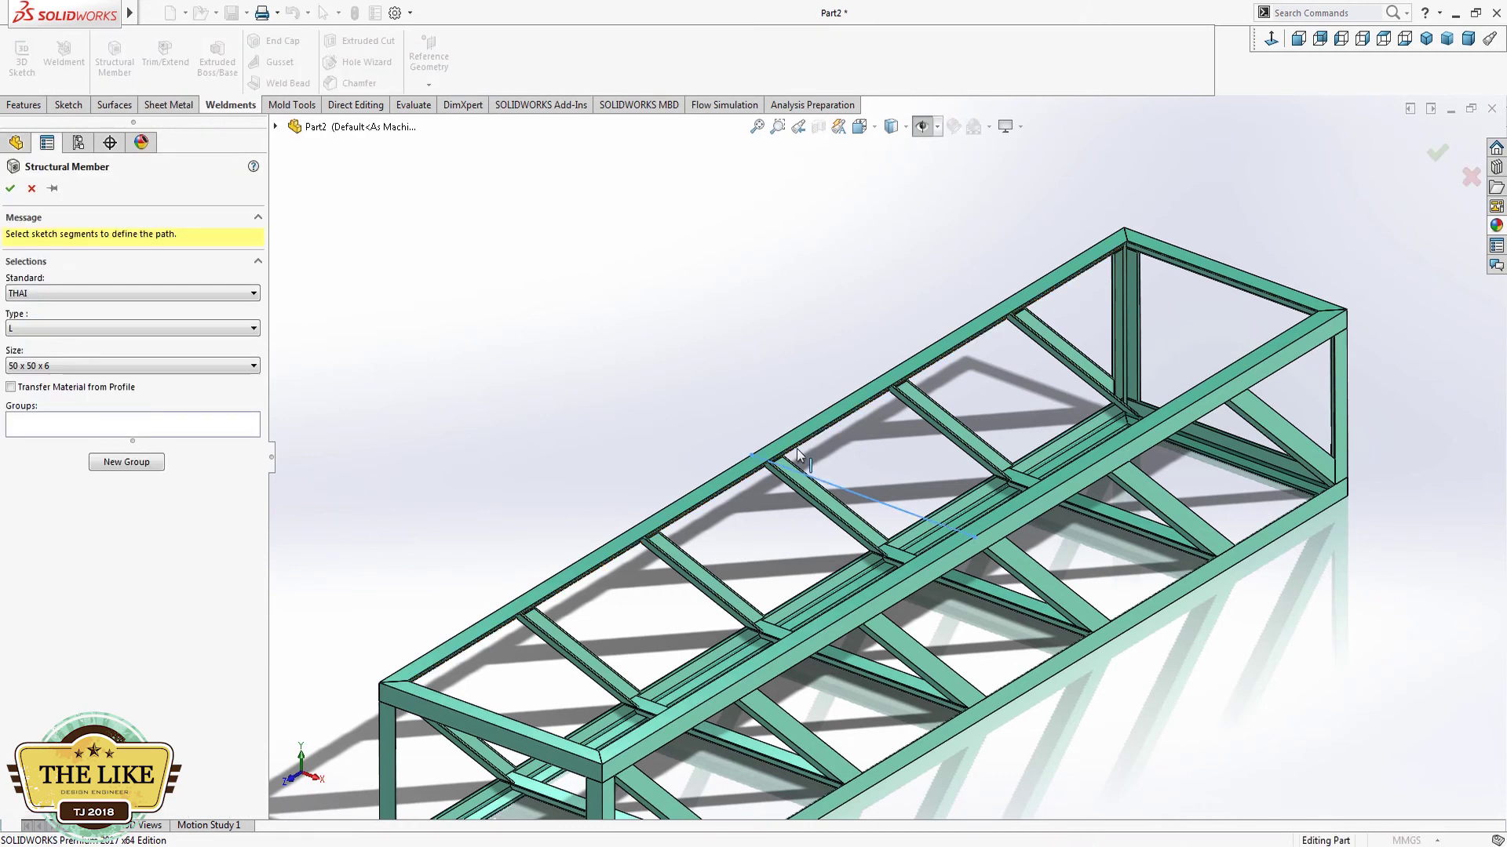
pyautogui.scroll(-2, 840, 486)
pyautogui.click(895, 518)
pyautogui.scroll(-1, 836, 483)
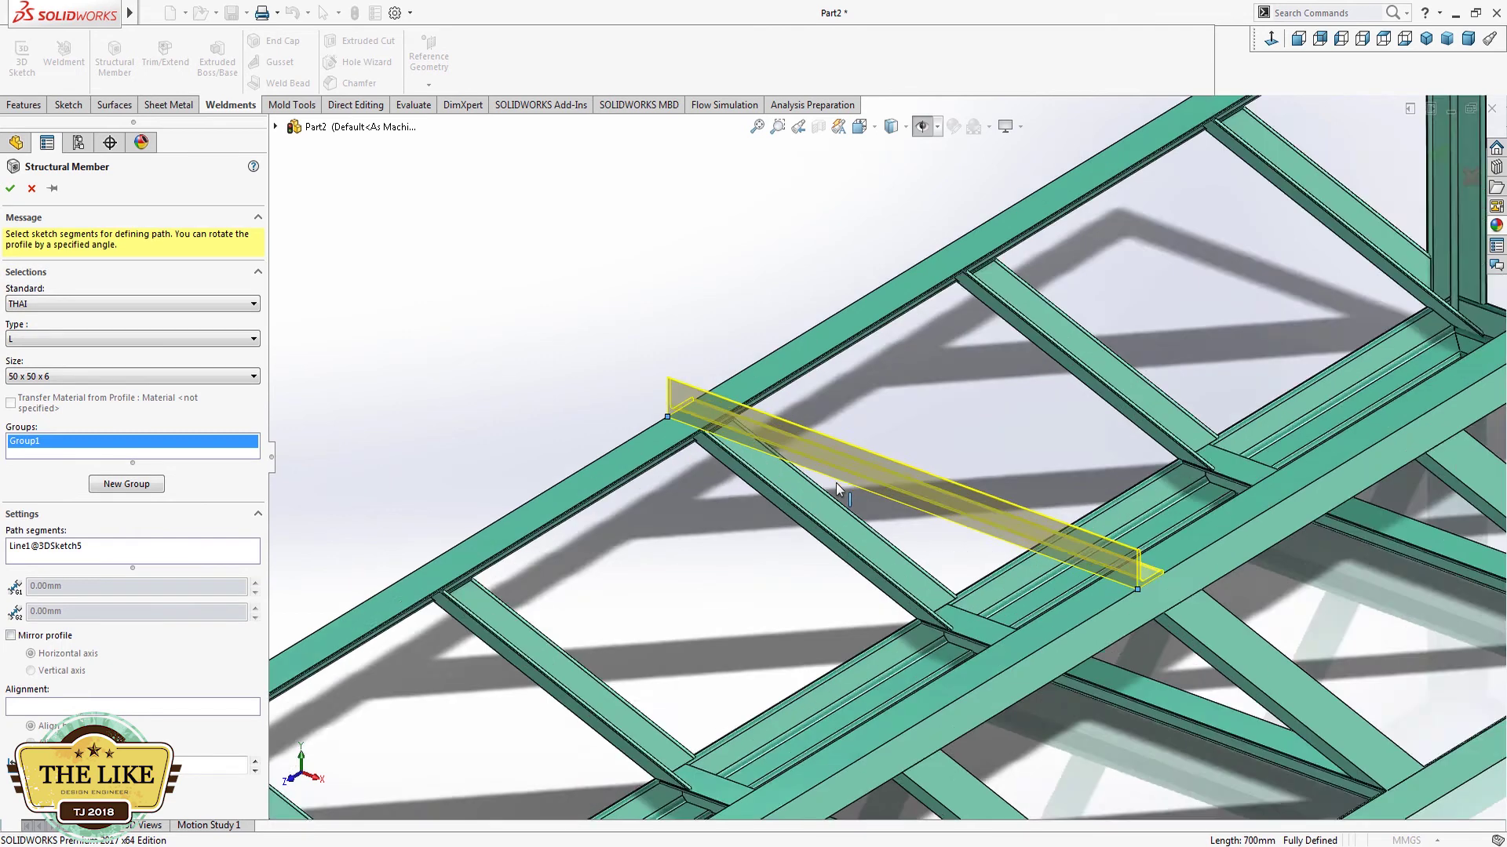
pyautogui.scroll(-2, 816, 485)
pyautogui.scroll(3, 808, 487)
pyautogui.scroll(3, 827, 446)
pyautogui.moveTo(839, 431); pyautogui.dragTo(873, 529, button='middle')
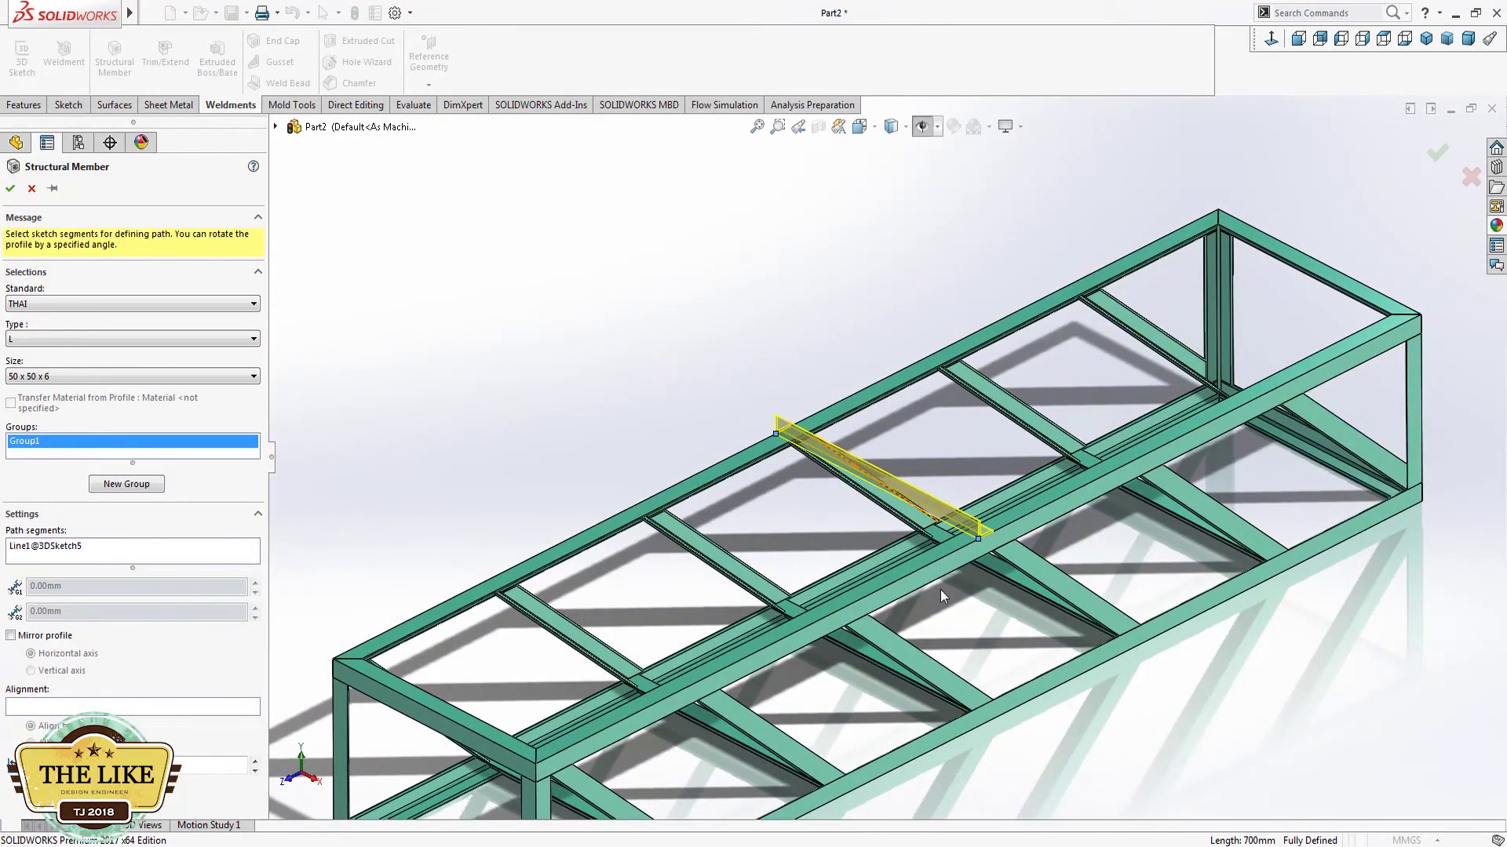
pyautogui.moveTo(822, 585)
pyautogui.mouseDown(button='middle')
pyautogui.moveTo(724, 455)
pyautogui.moveTo(822, 530)
pyautogui.mouseUp(button='middle')
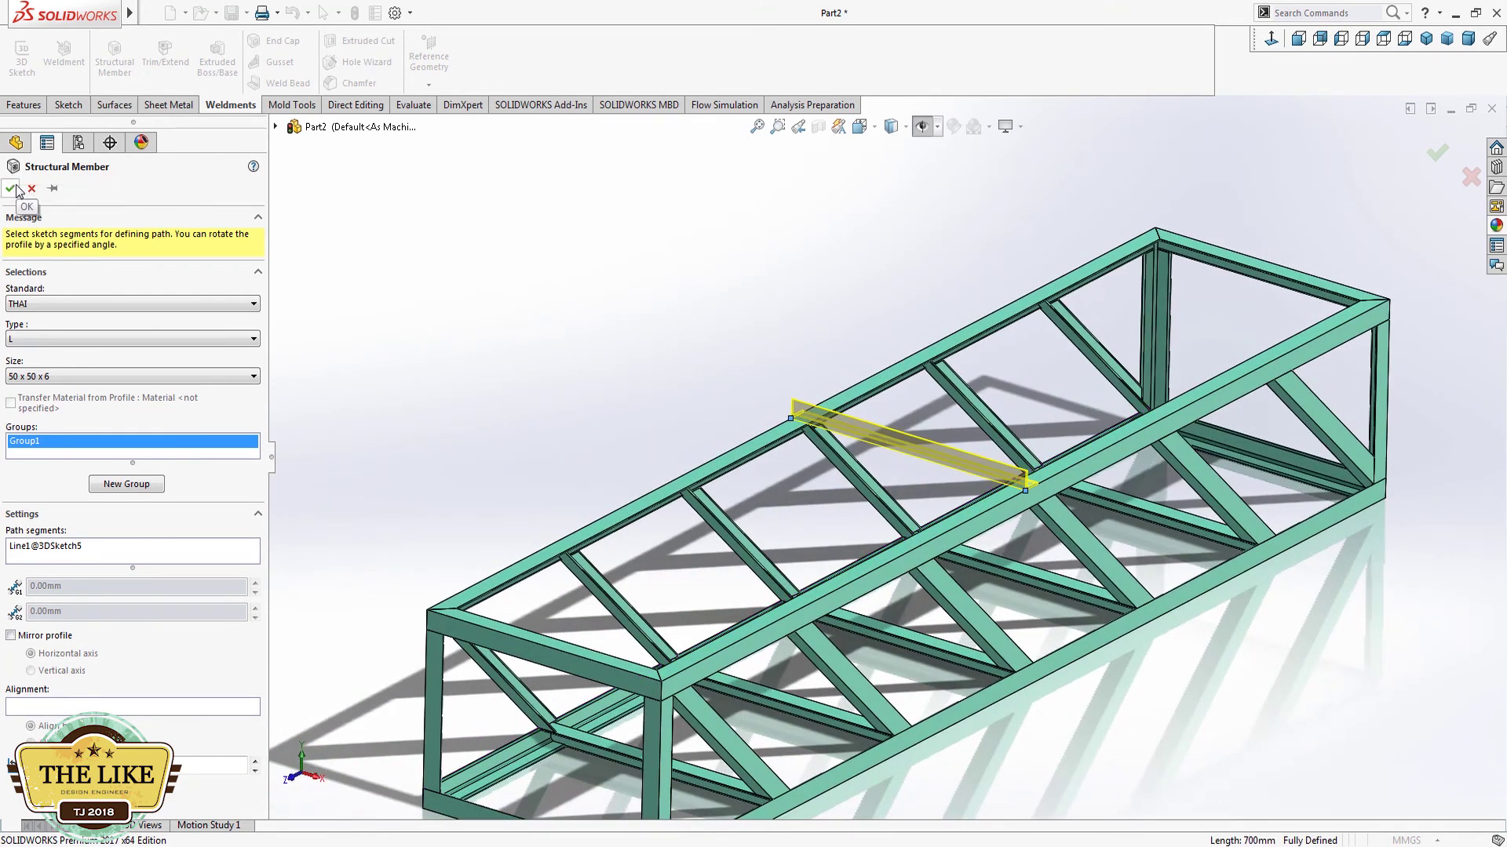
# Step: Try relocating the L-profile's anchor point on the path, orbiting to inspect it
pyautogui.click(222, 744)
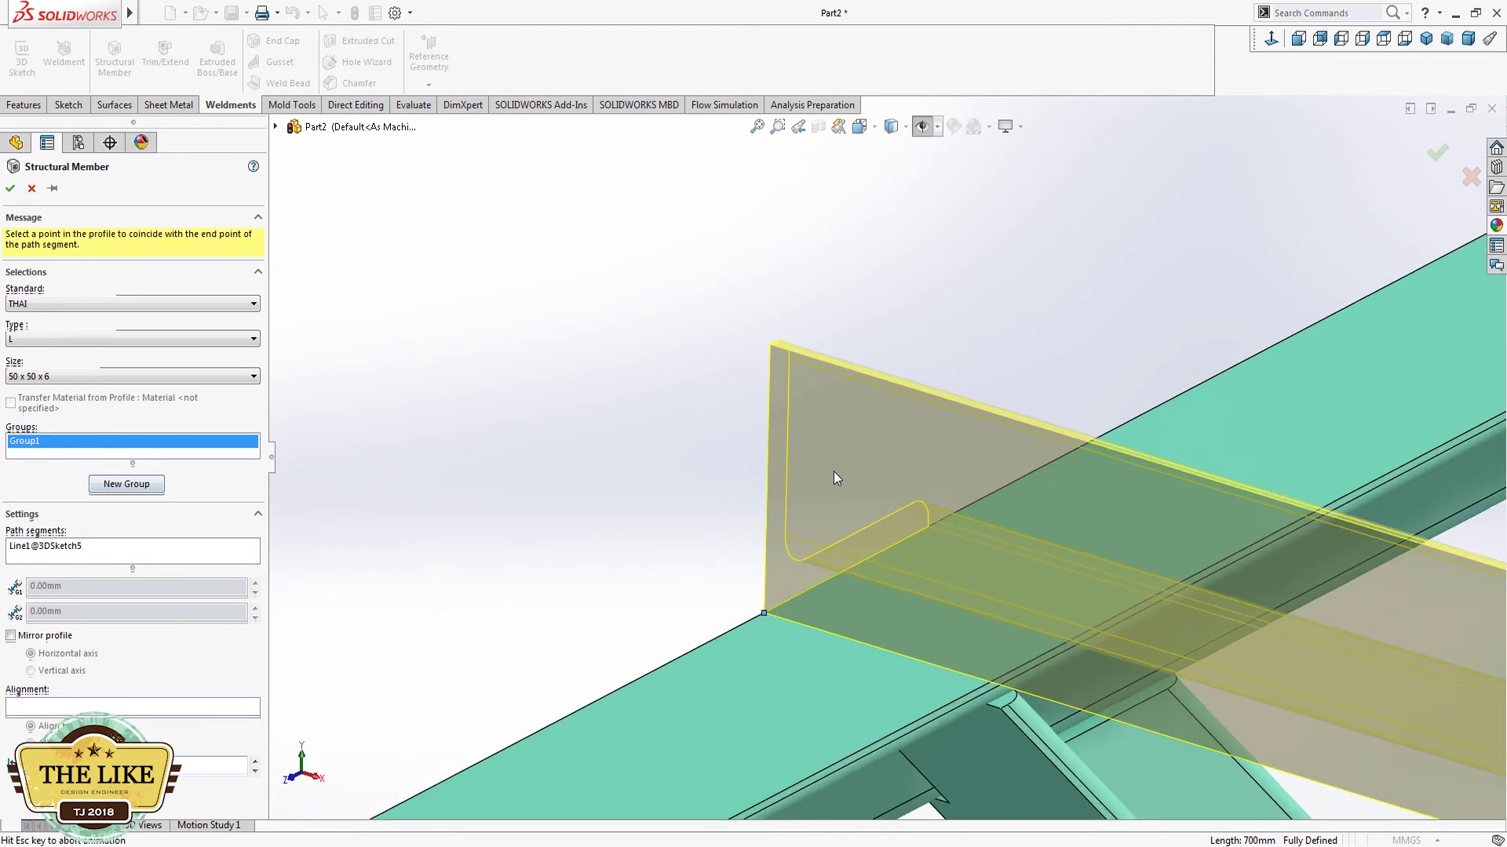
pyautogui.scroll(5, 879, 670)
pyautogui.moveTo(1122, 407)
pyautogui.mouseDown(button='middle')
pyautogui.moveTo(1112, 499)
pyautogui.moveTo(1405, 620)
pyautogui.mouseUp(button='middle')
pyautogui.scroll(-5, 1219, 578)
pyautogui.scroll(2, 882, 454)
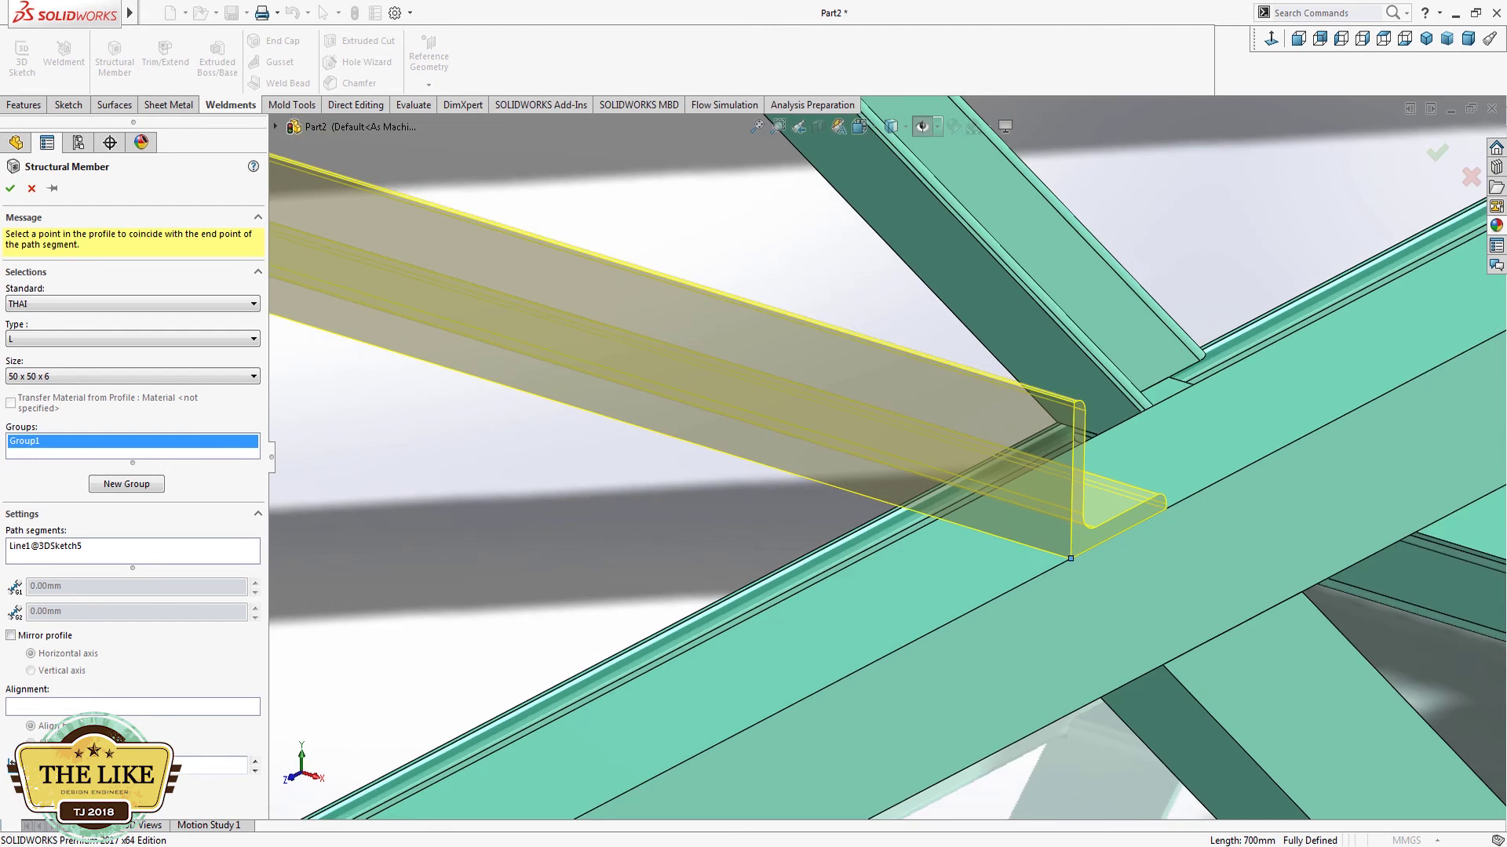
pyautogui.click(223, 744)
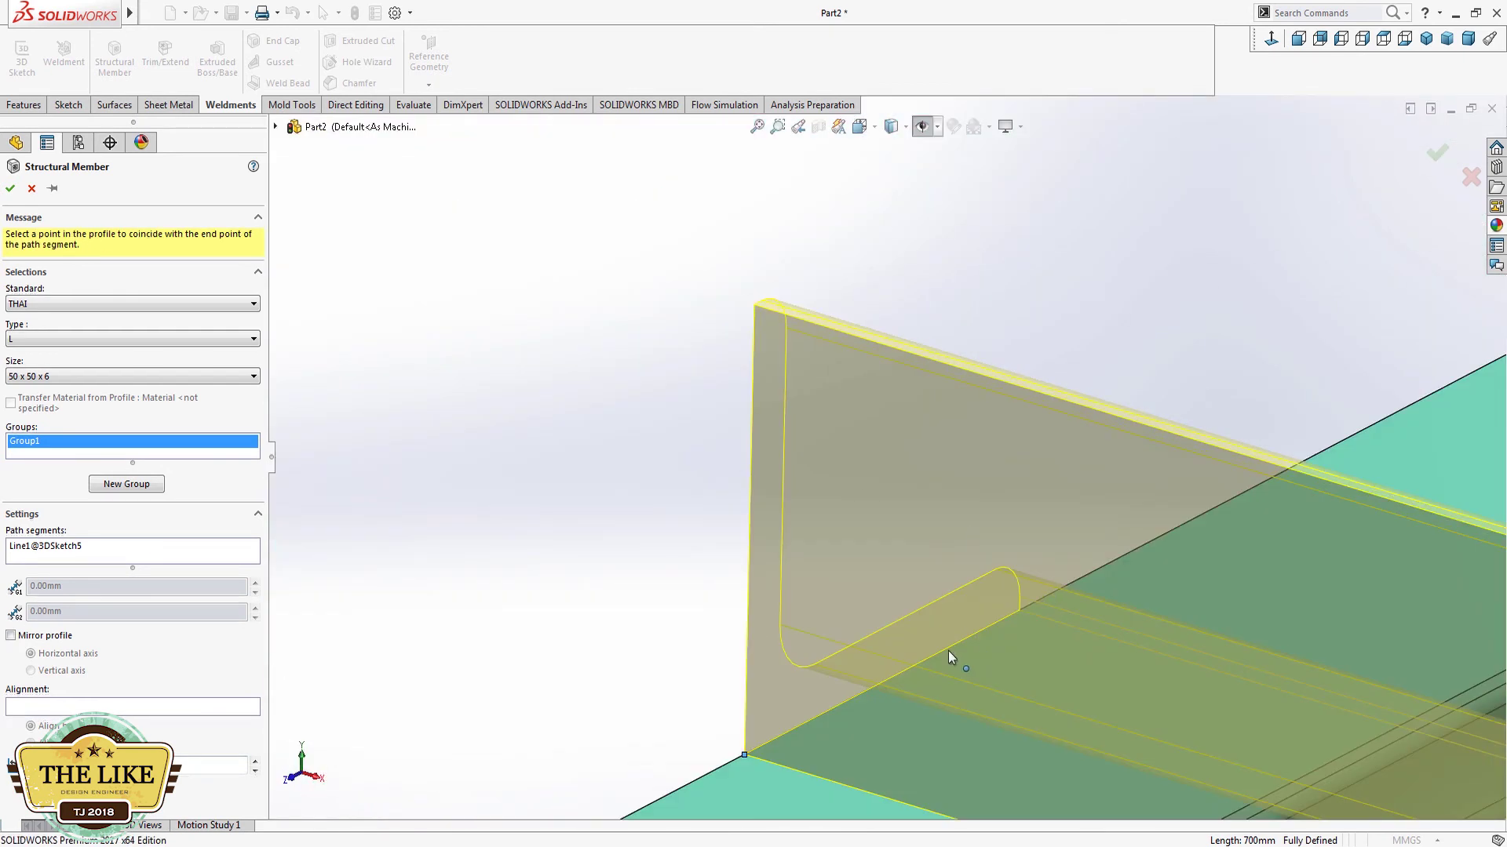
pyautogui.scroll(-3, 999, 646)
pyautogui.scroll(-3, 999, 646)
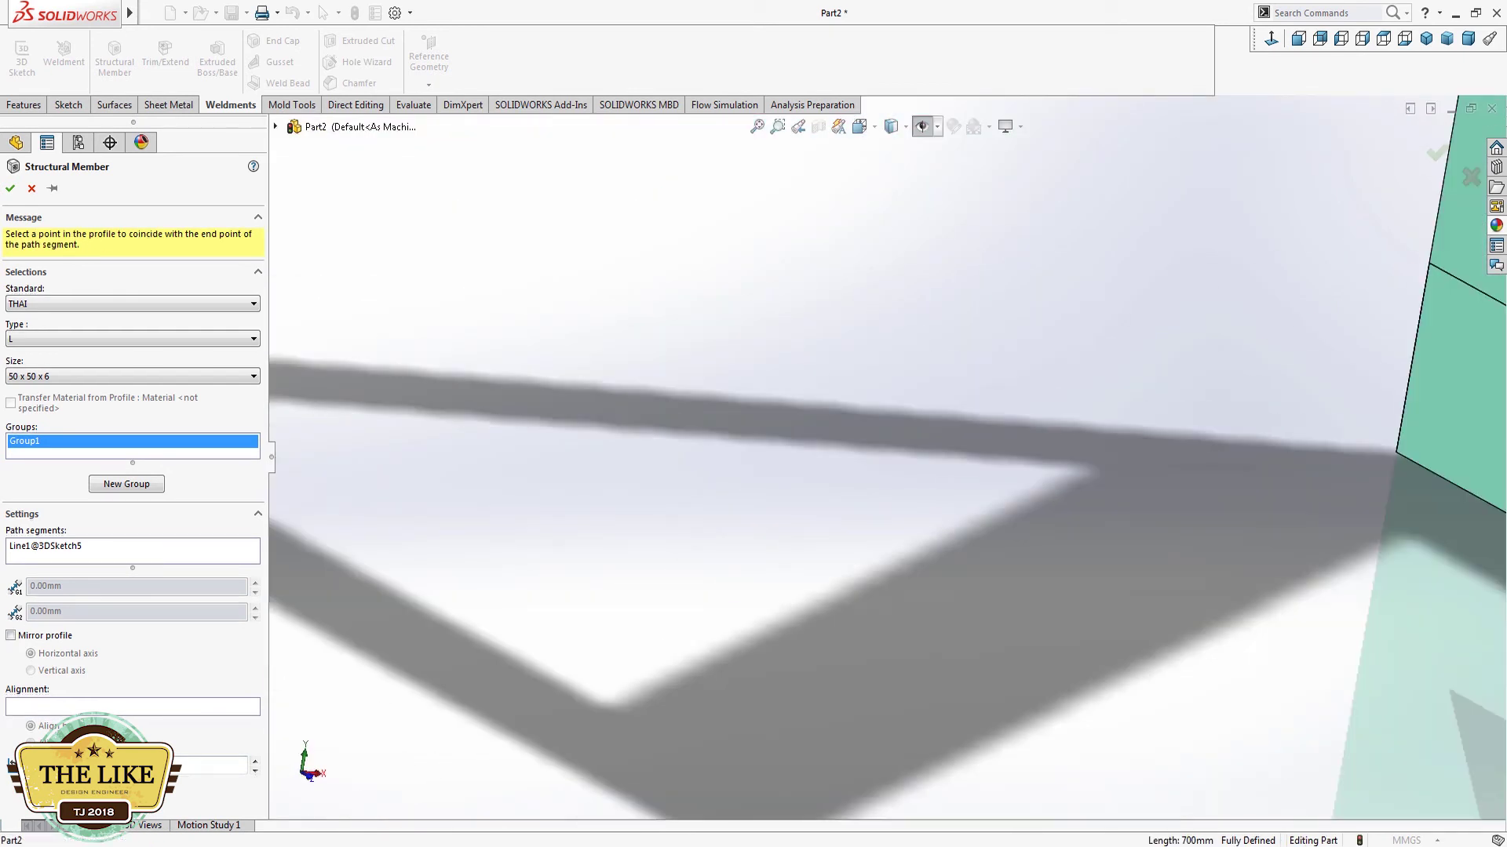
# Step: Review the member preview from dimetric and orbited views, then cancel it
pyautogui.click(1467, 38)
pyautogui.scroll(-5, 719, 388)
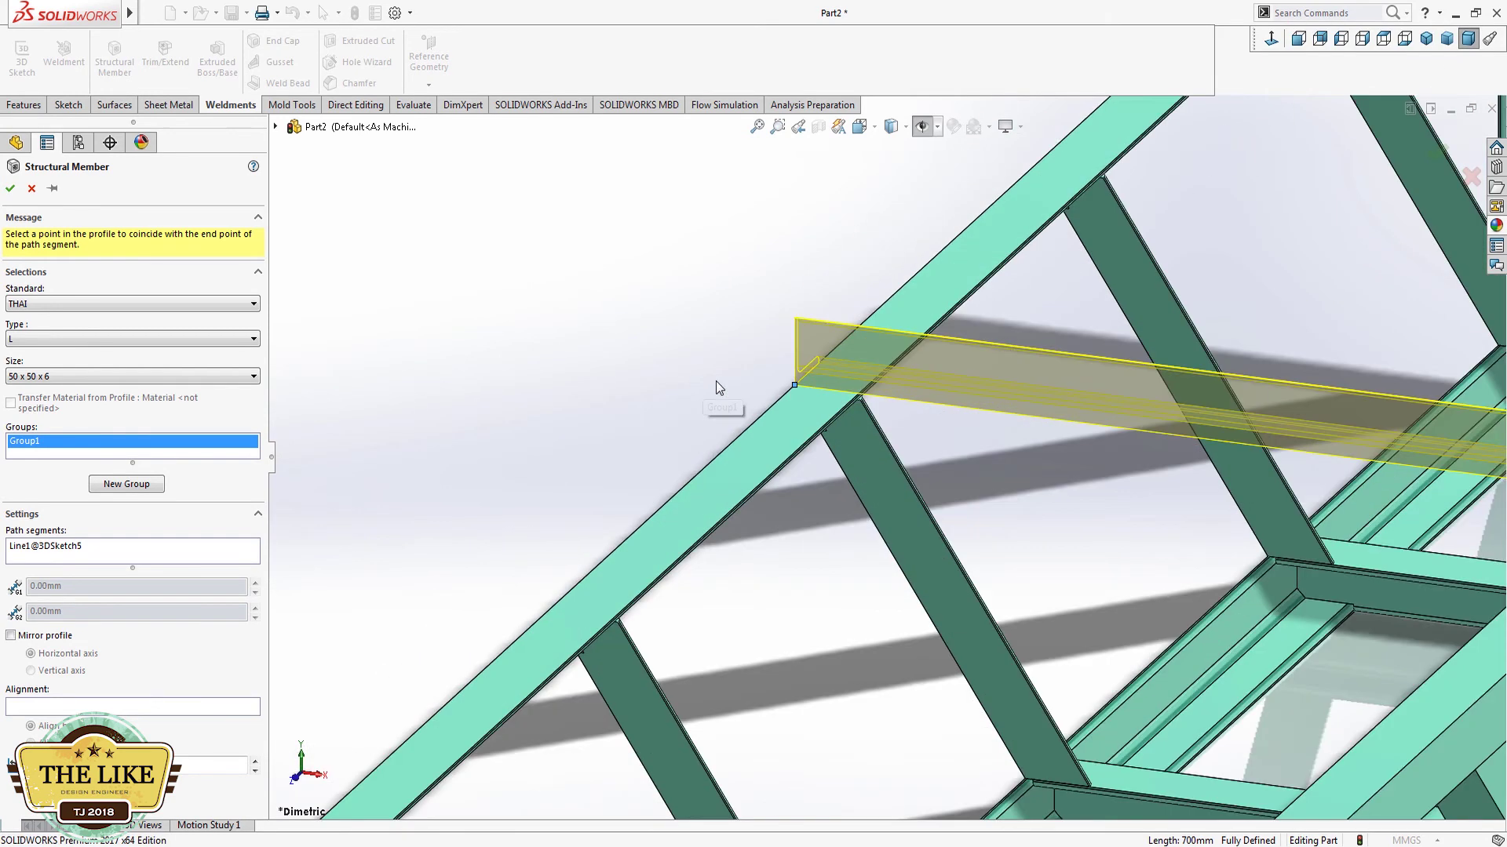
pyautogui.scroll(-3, 719, 388)
pyautogui.moveTo(716, 477)
pyautogui.mouseDown(button='middle')
pyautogui.moveTo(834, 498)
pyautogui.moveTo(761, 474)
pyautogui.mouseUp(button='middle')
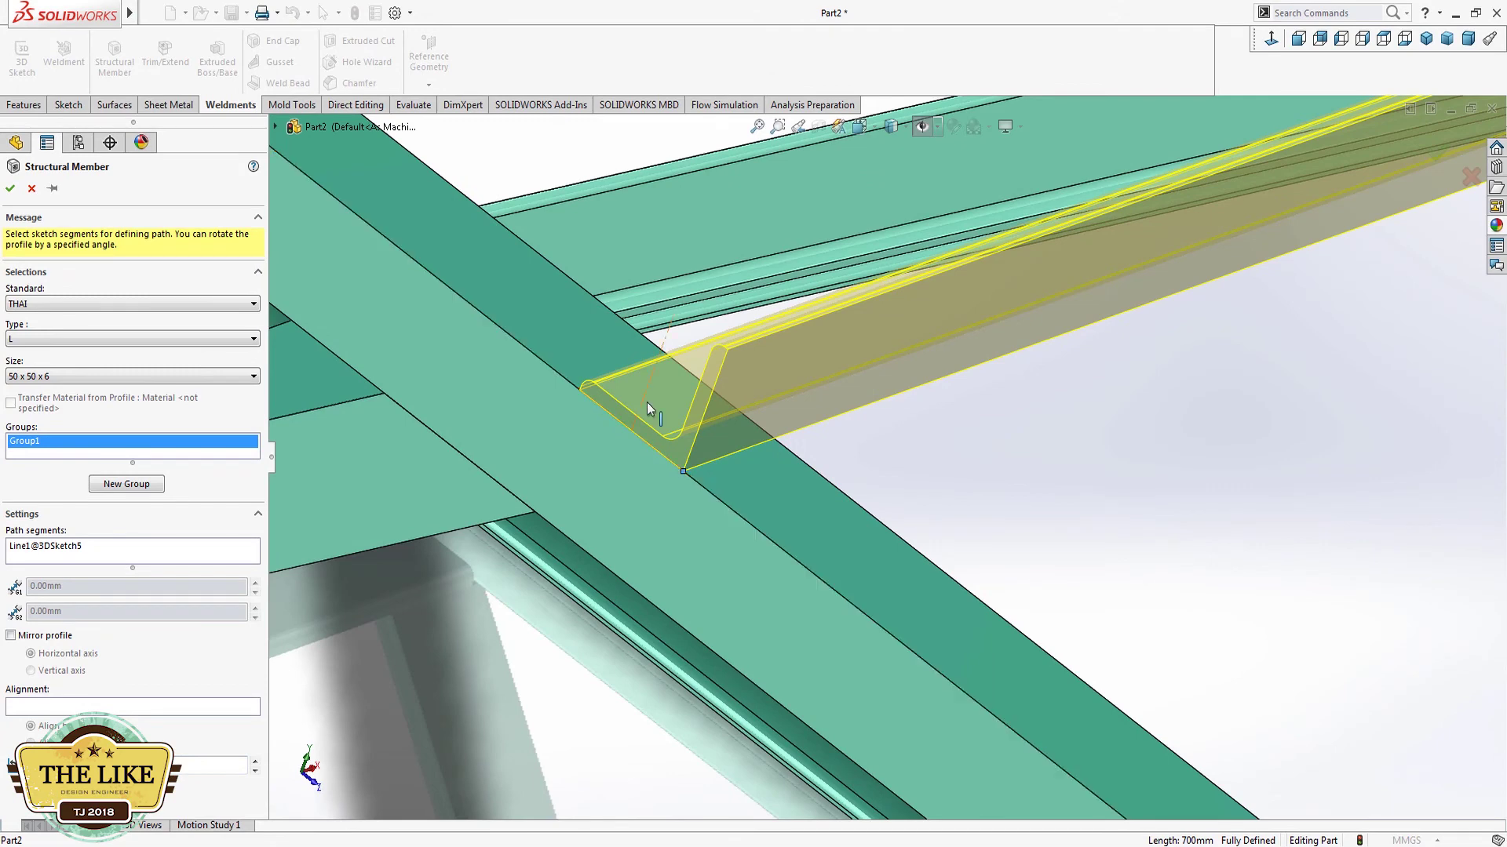
pyautogui.scroll(3, 731, 359)
pyautogui.scroll(2, 550, 369)
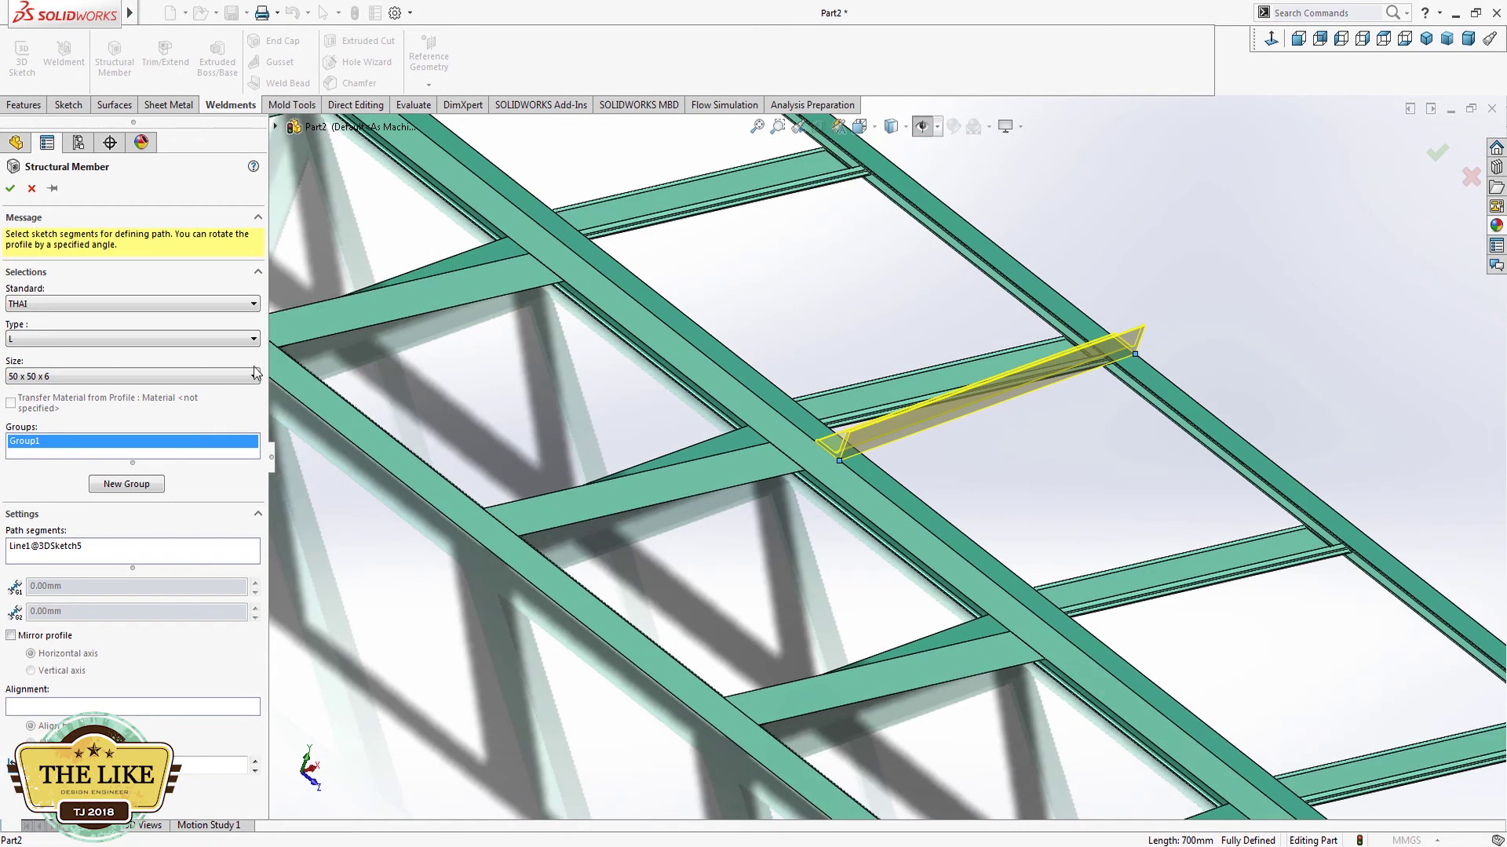
pyautogui.scroll(-3, 1136, 336)
pyautogui.moveTo(1020, 397)
pyautogui.mouseDown(button='middle')
pyautogui.moveTo(794, 334)
pyautogui.moveTo(863, 314)
pyautogui.mouseUp(button='middle')
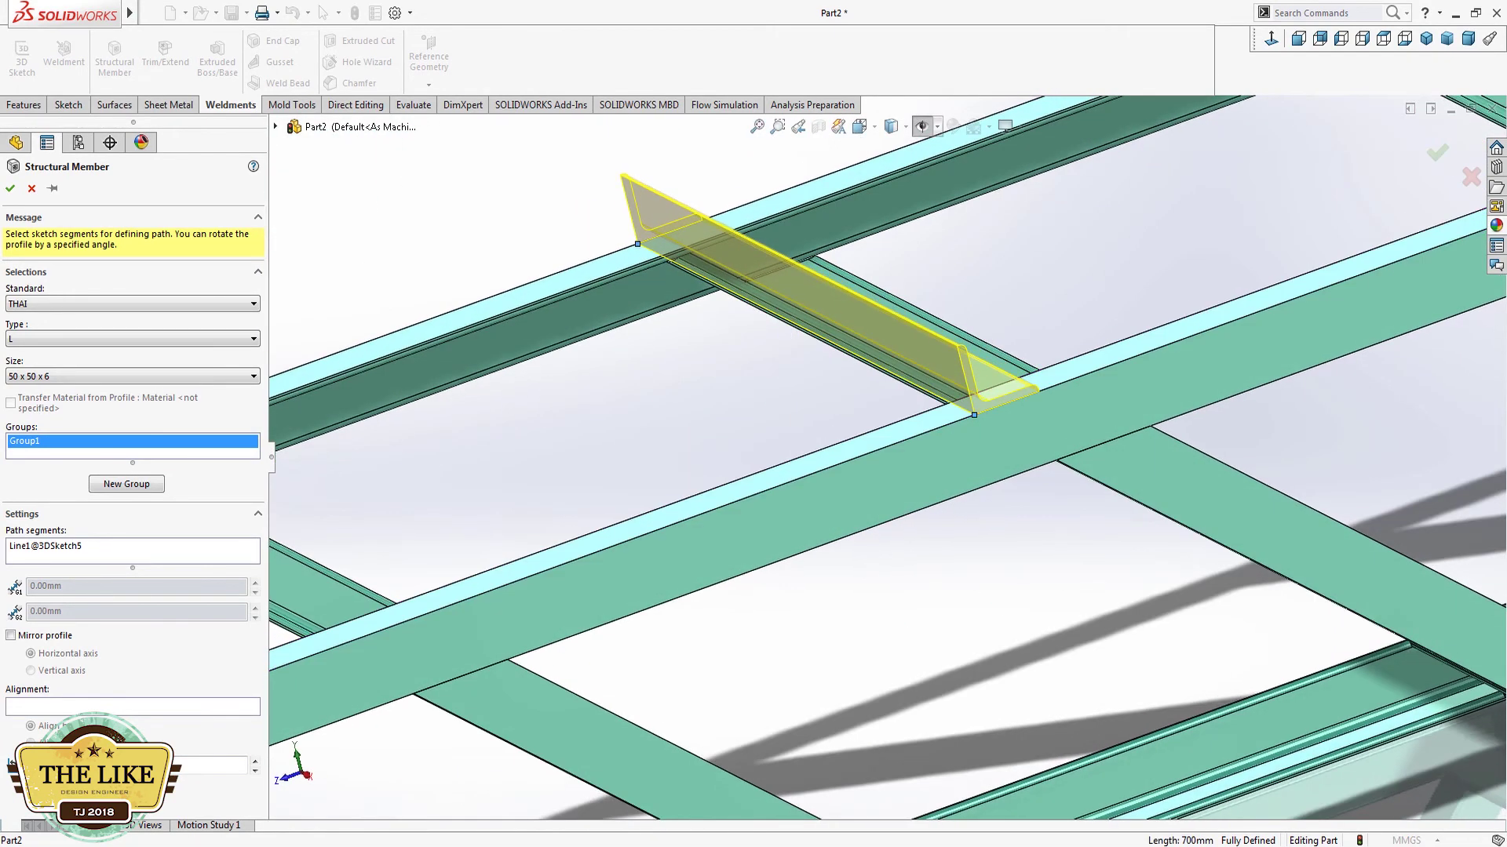
pyautogui.press('Escape')
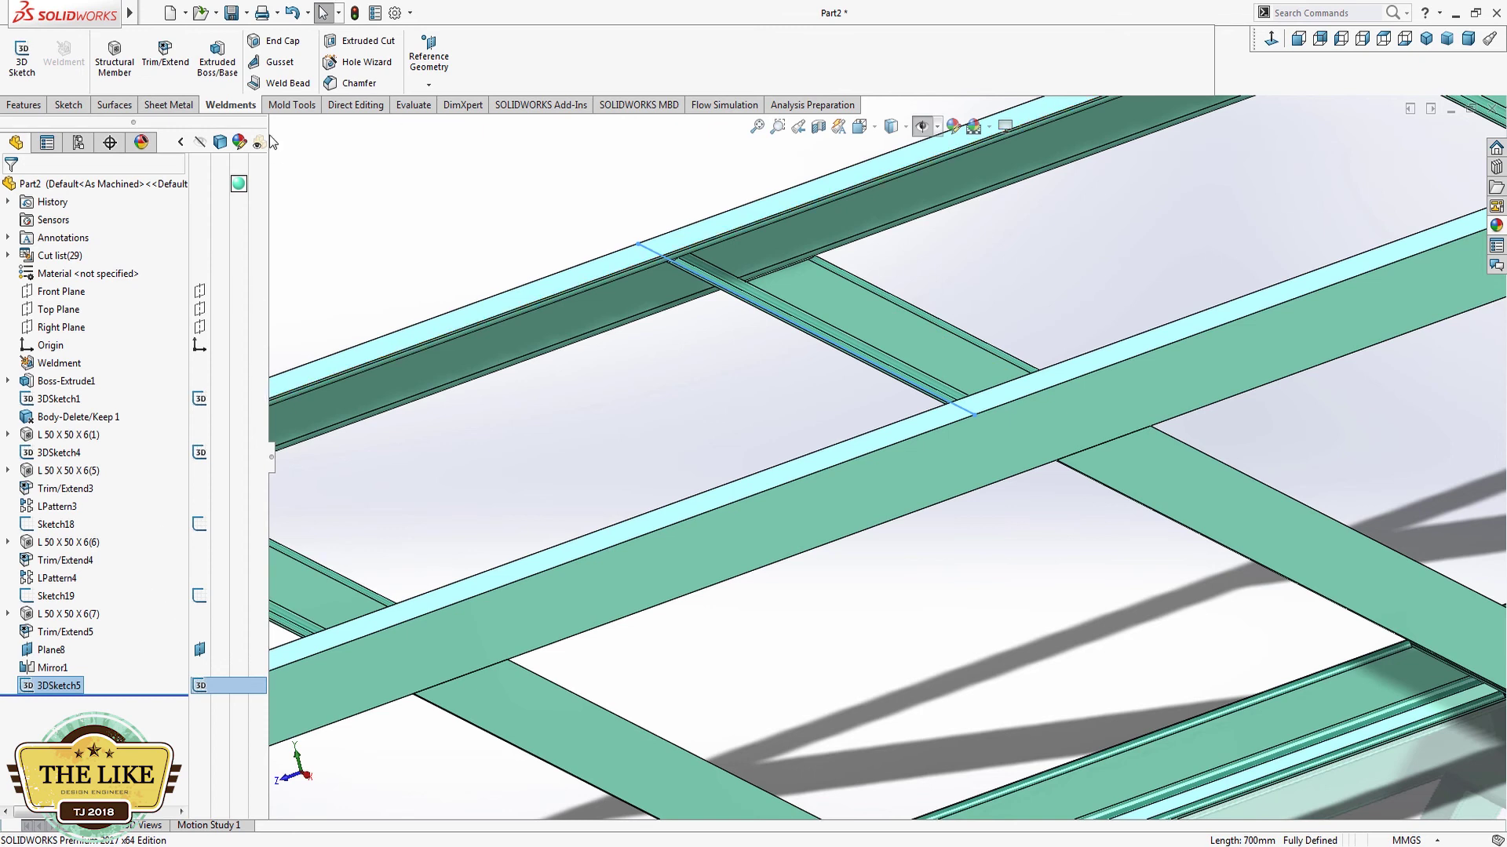
# Step: Recreate the THAI L 50x50x6 member on Line1@3DSketch5, corner anchored at the path end
pyautogui.click(122, 59)
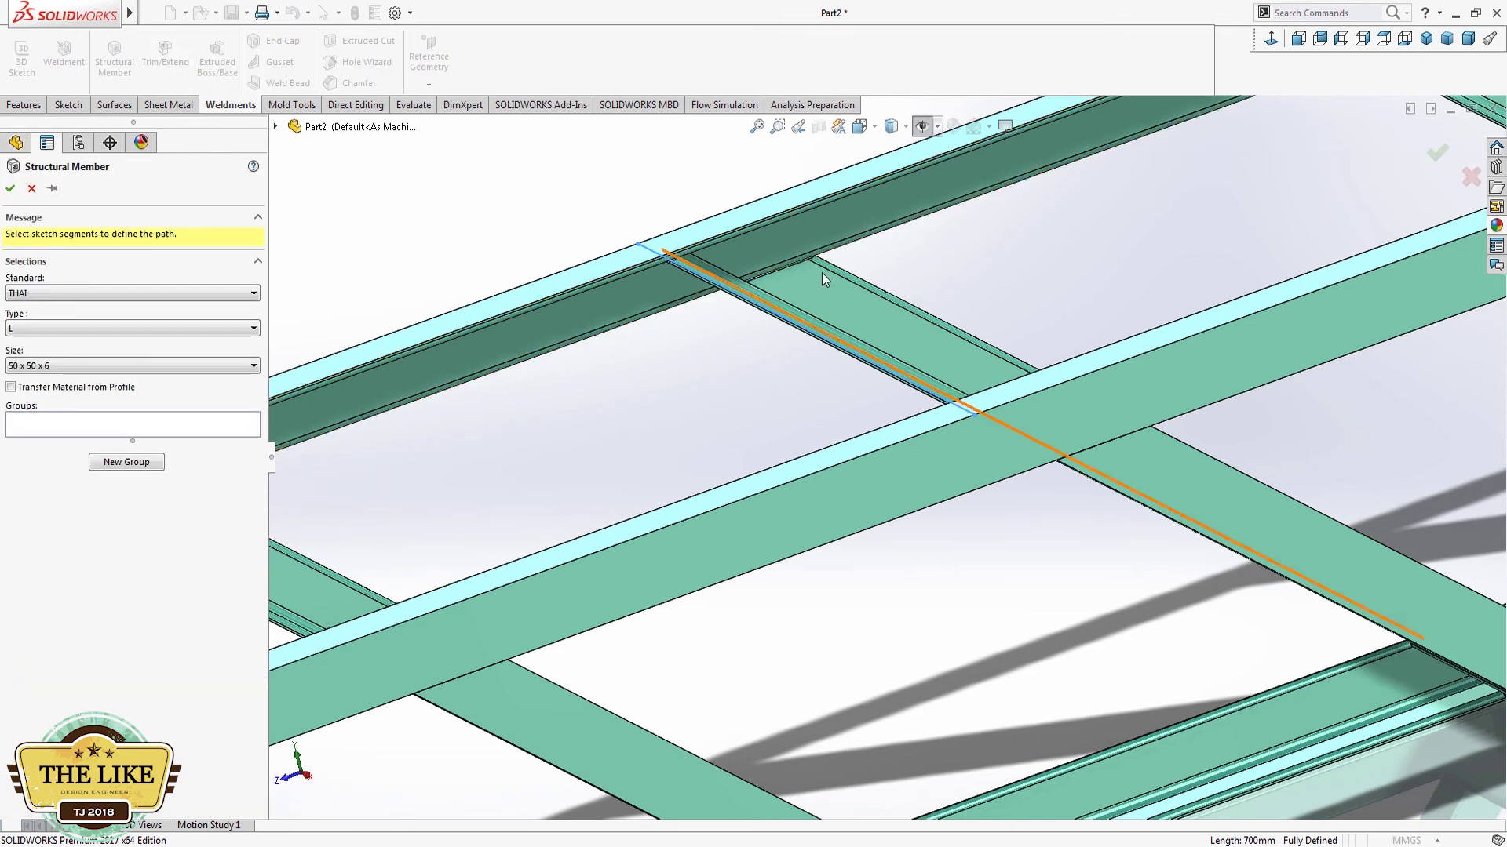
pyautogui.moveTo(784, 327); pyautogui.dragTo(749, 377, button='middle')
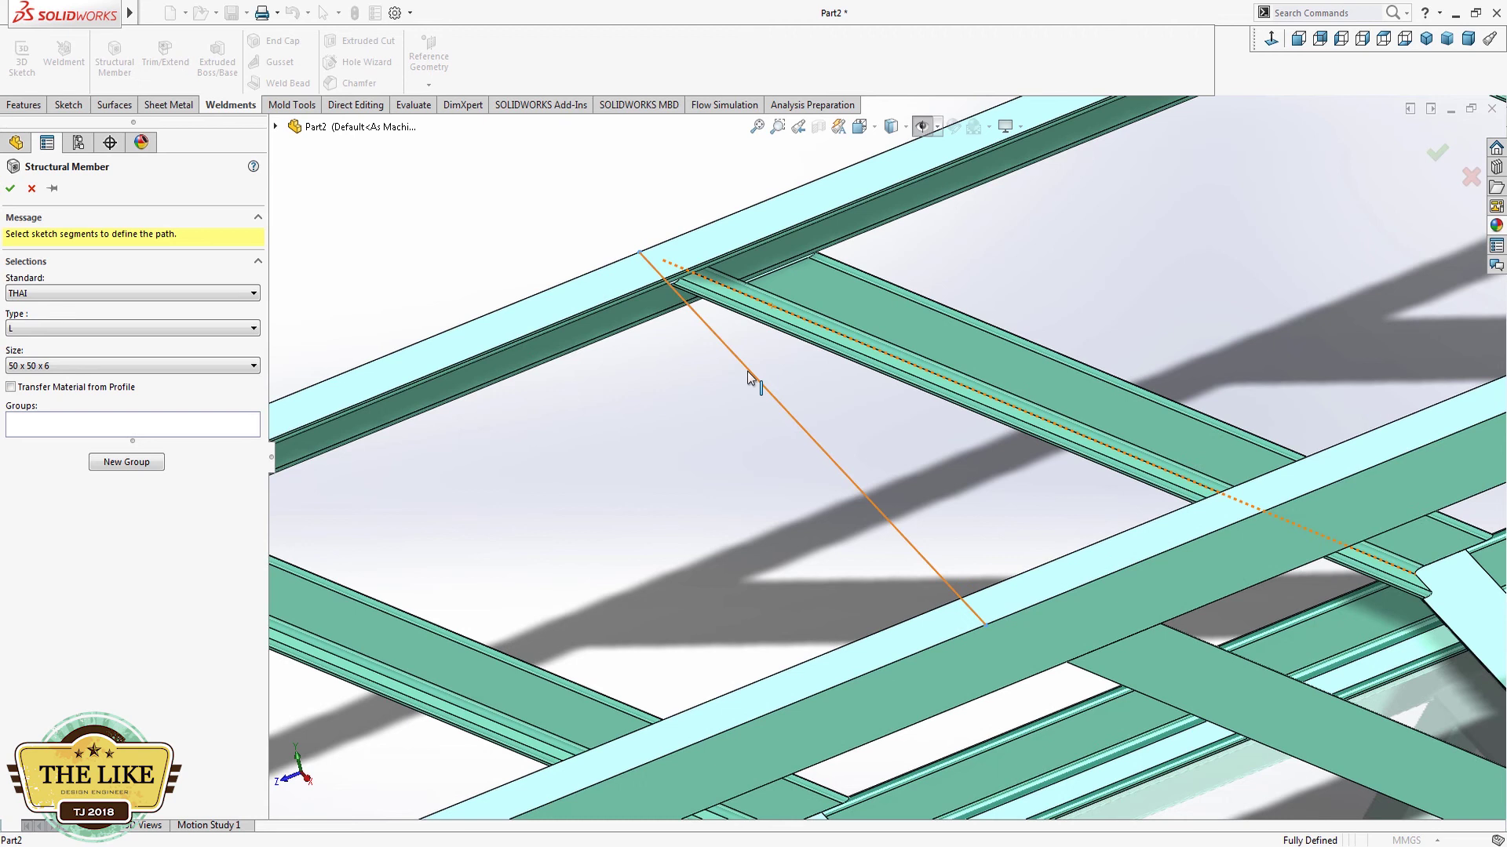
pyautogui.click(760, 378)
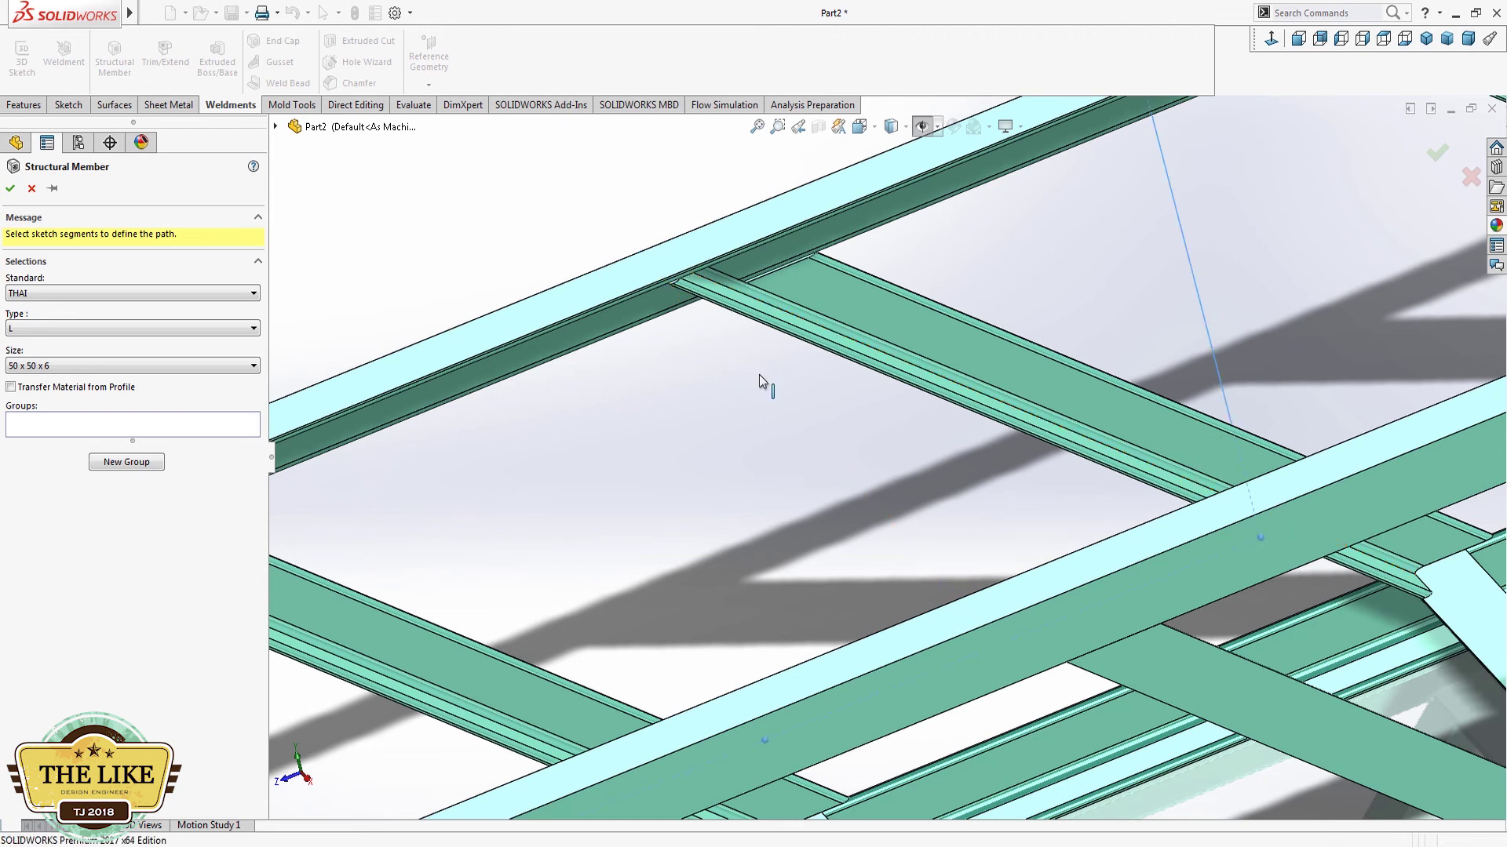
pyautogui.click(125, 788)
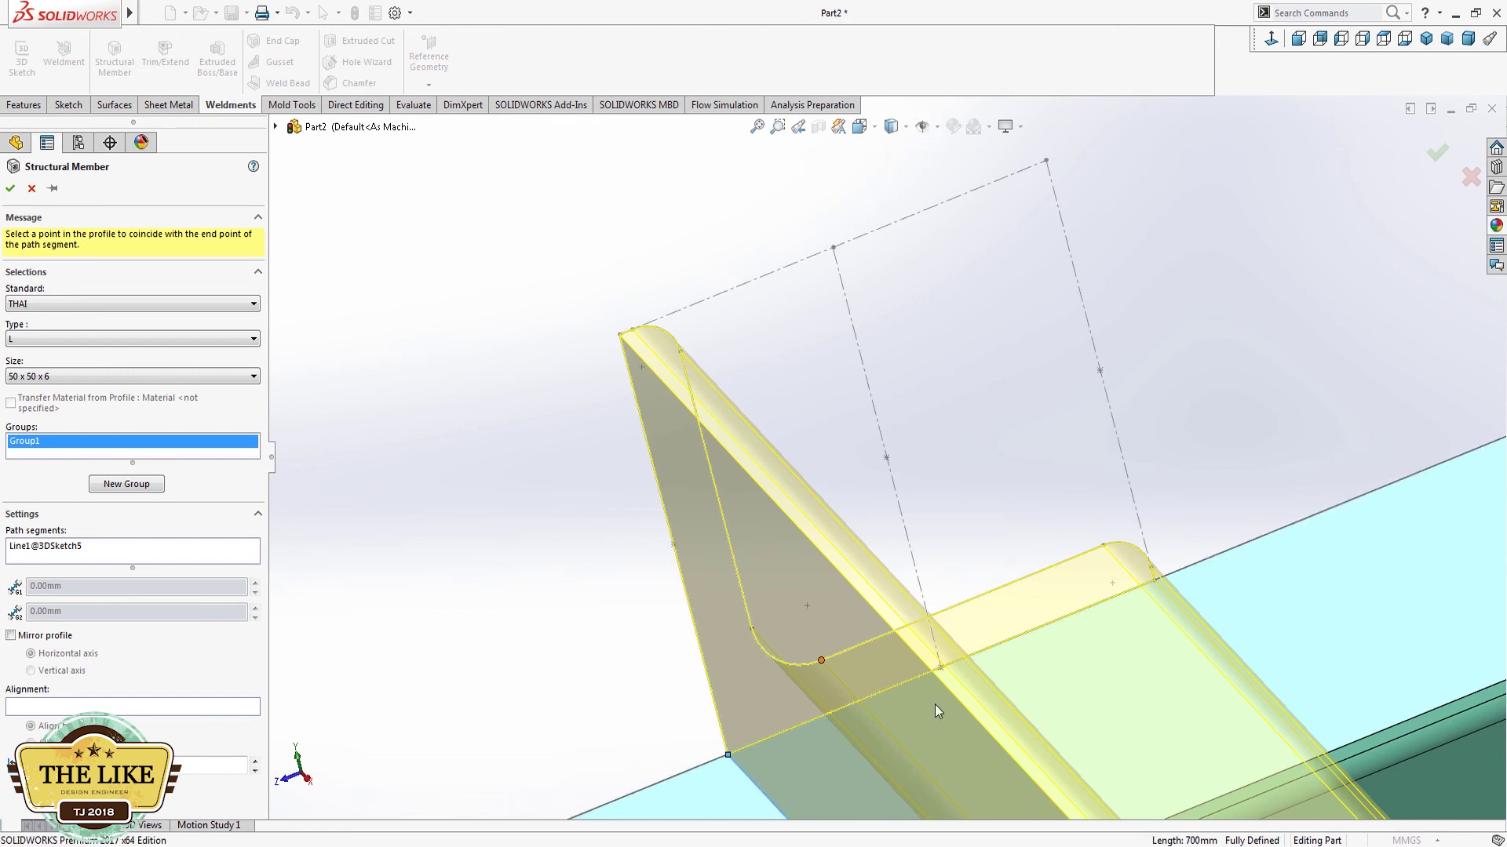
pyautogui.click(941, 669)
pyautogui.click(10, 189)
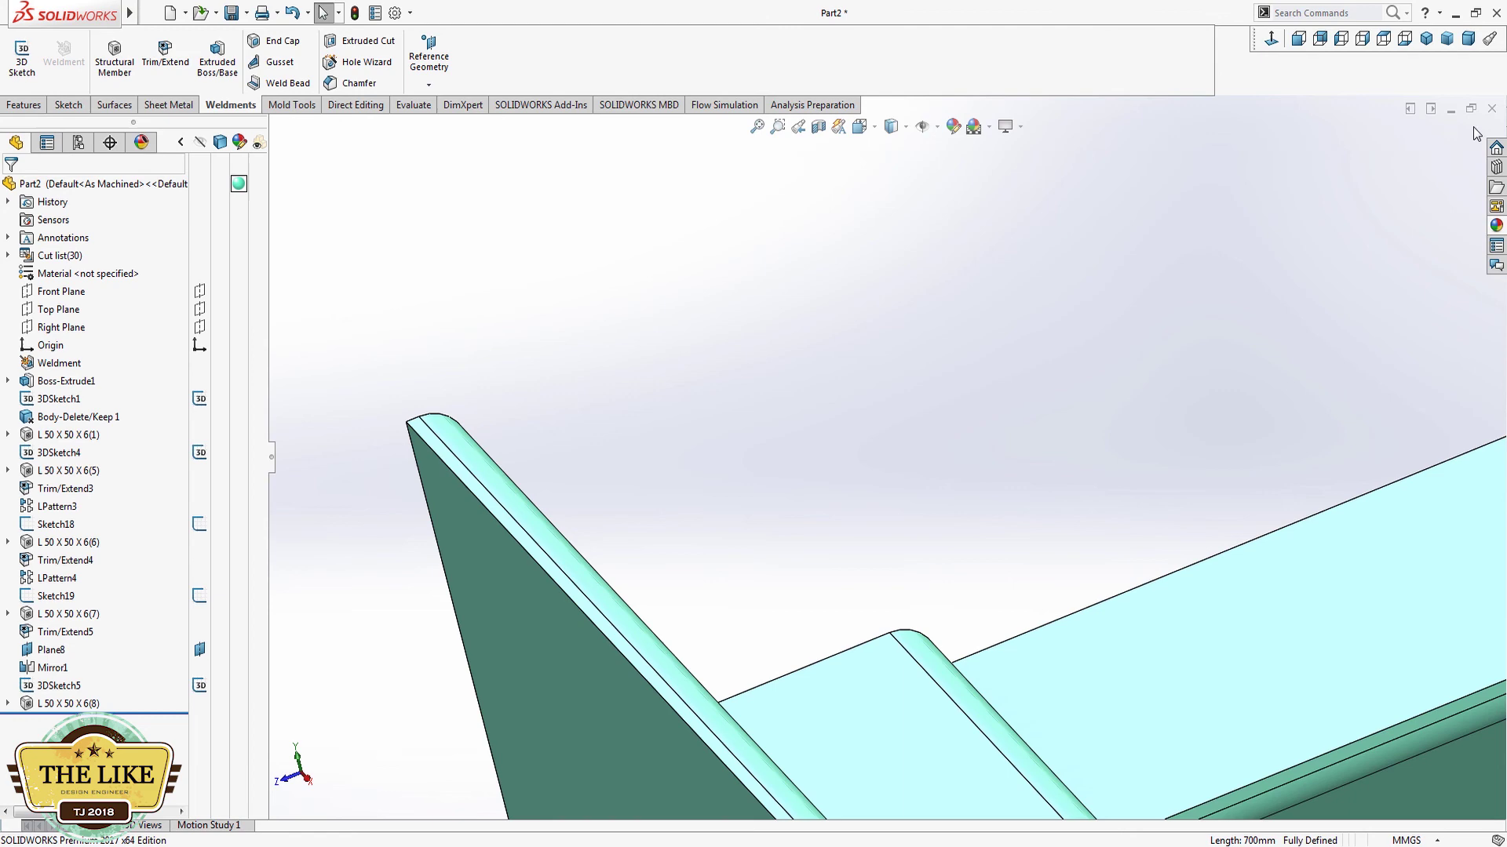
# Step: View the new L 50 X 50 X 6(8) member from above and select its feature
pyautogui.click(1465, 46)
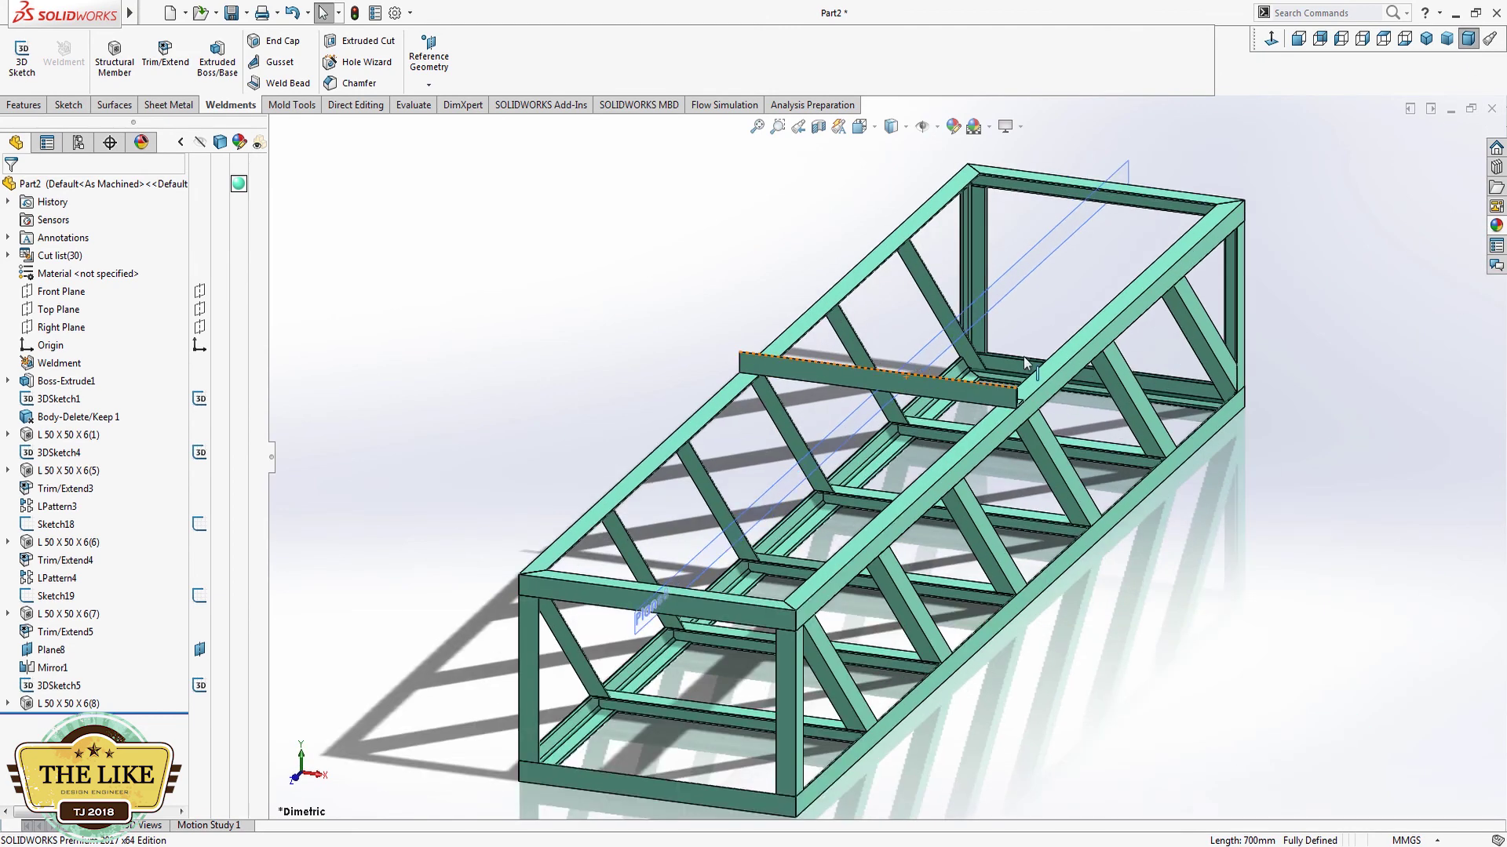
pyautogui.scroll(-5, 932, 376)
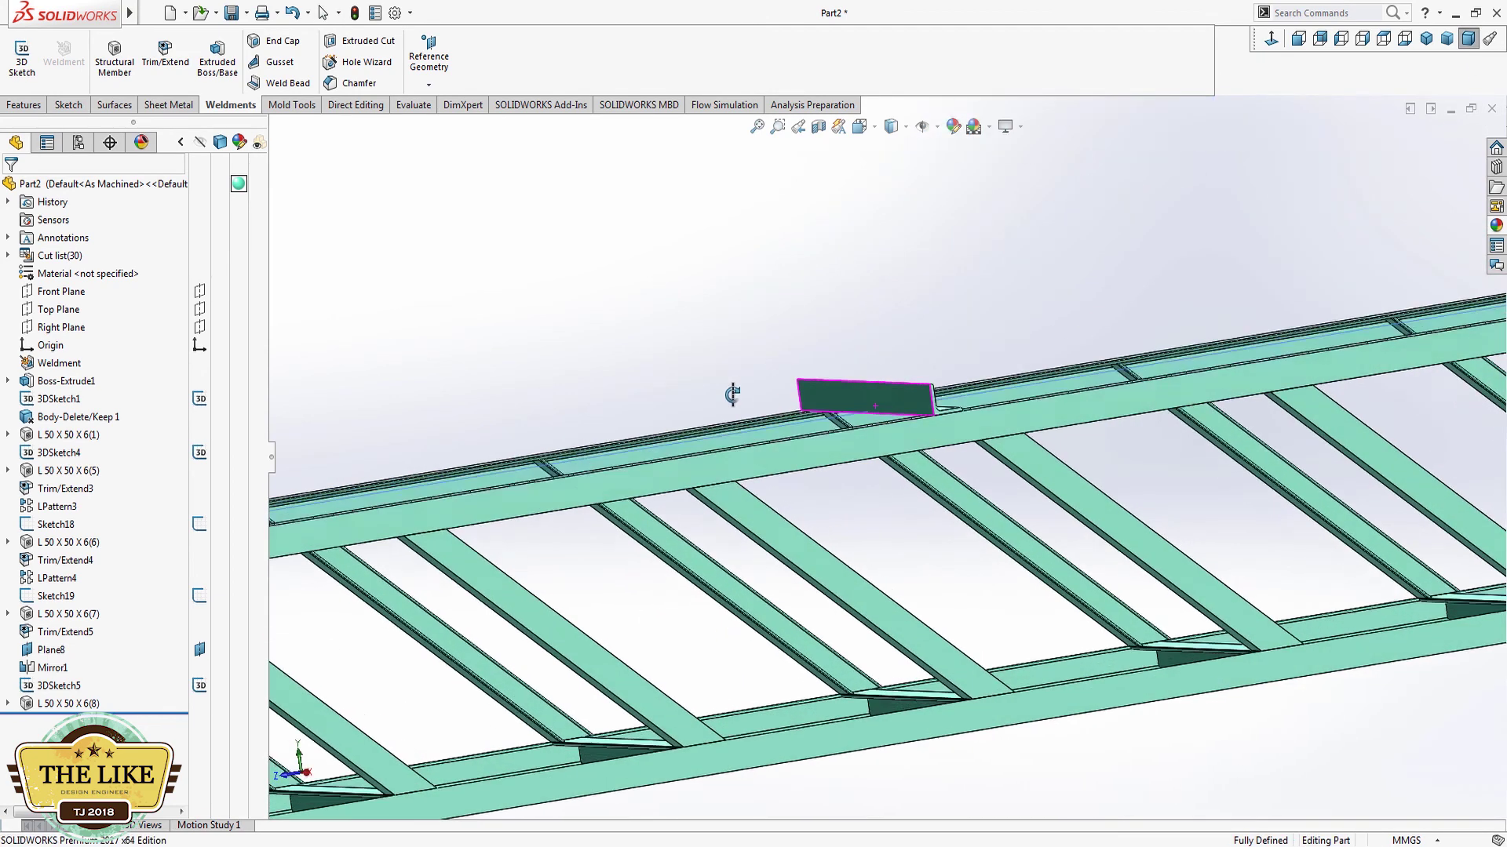
pyautogui.moveTo(727, 393); pyautogui.dragTo(753, 459, button='middle')
pyautogui.click(90, 703)
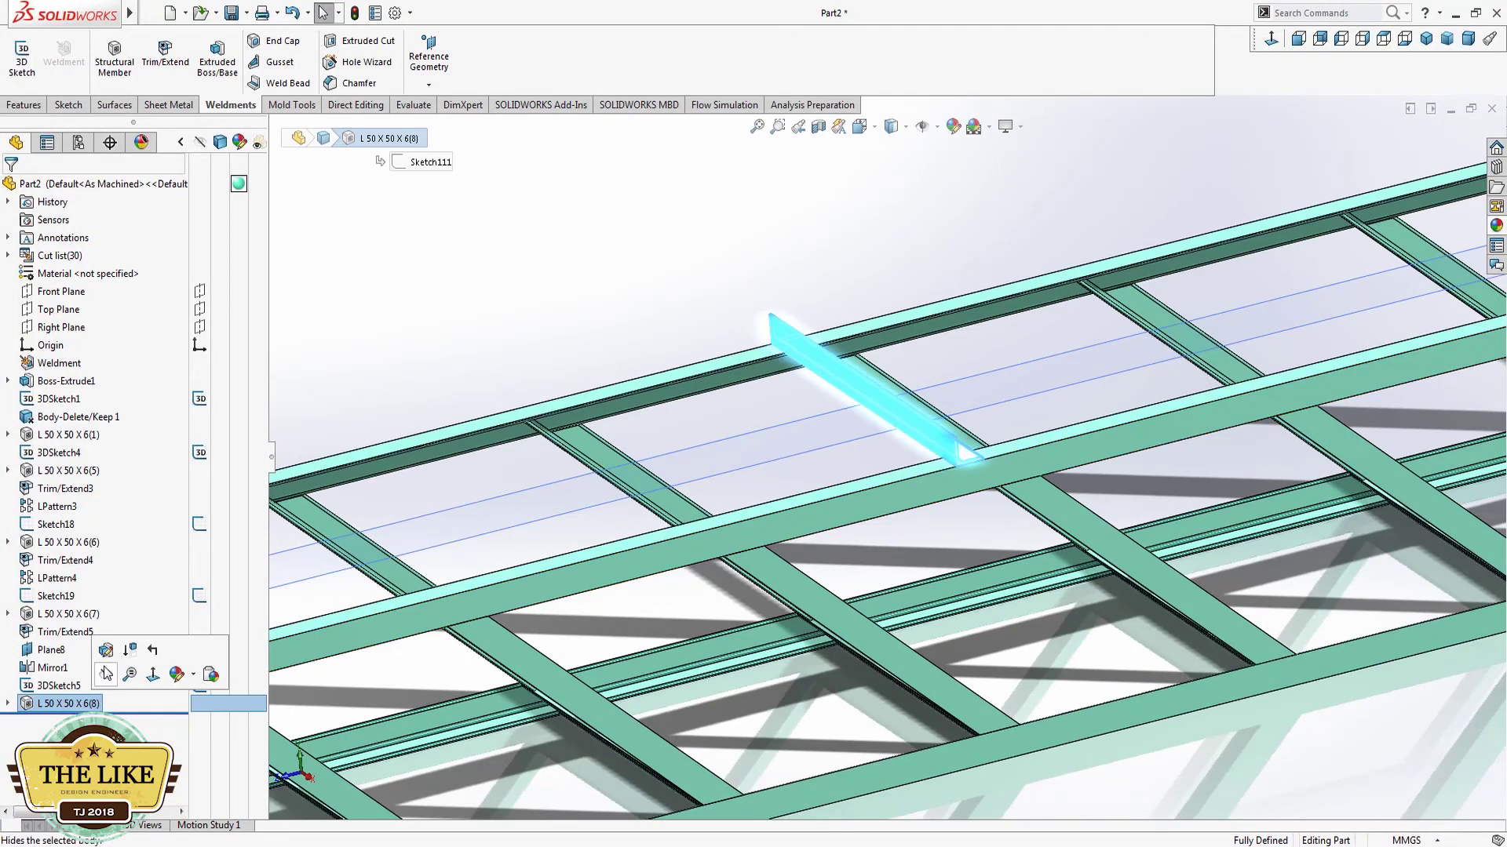
# Step: Edit L 50 X 50 X 6(8): enable Mirror profile about the Vertical axis and anchor a new corner
pyautogui.click(106, 650)
pyautogui.scroll(-3, 922, 384)
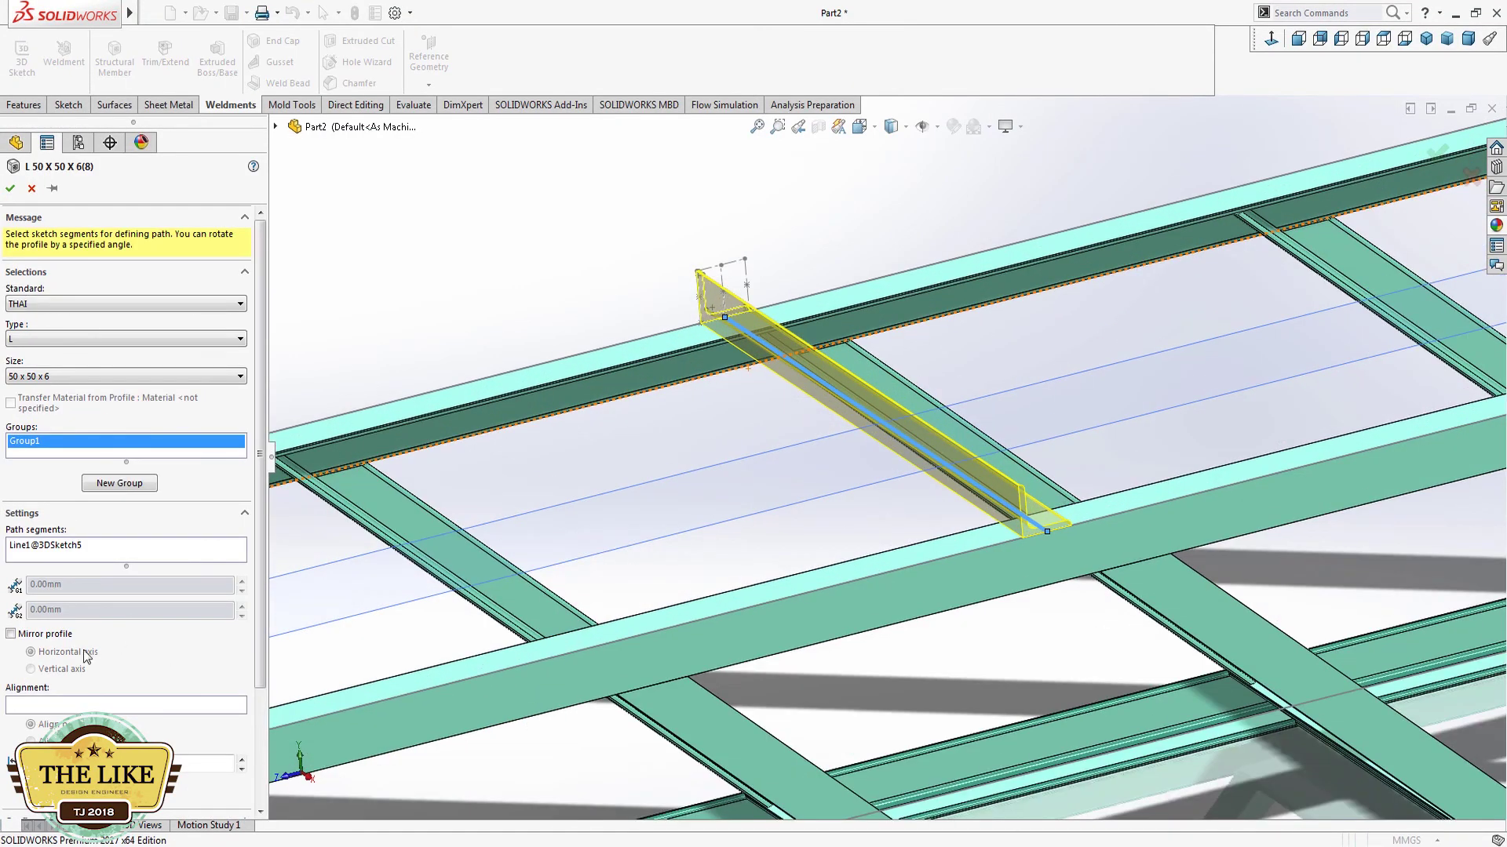
pyautogui.click(11, 634)
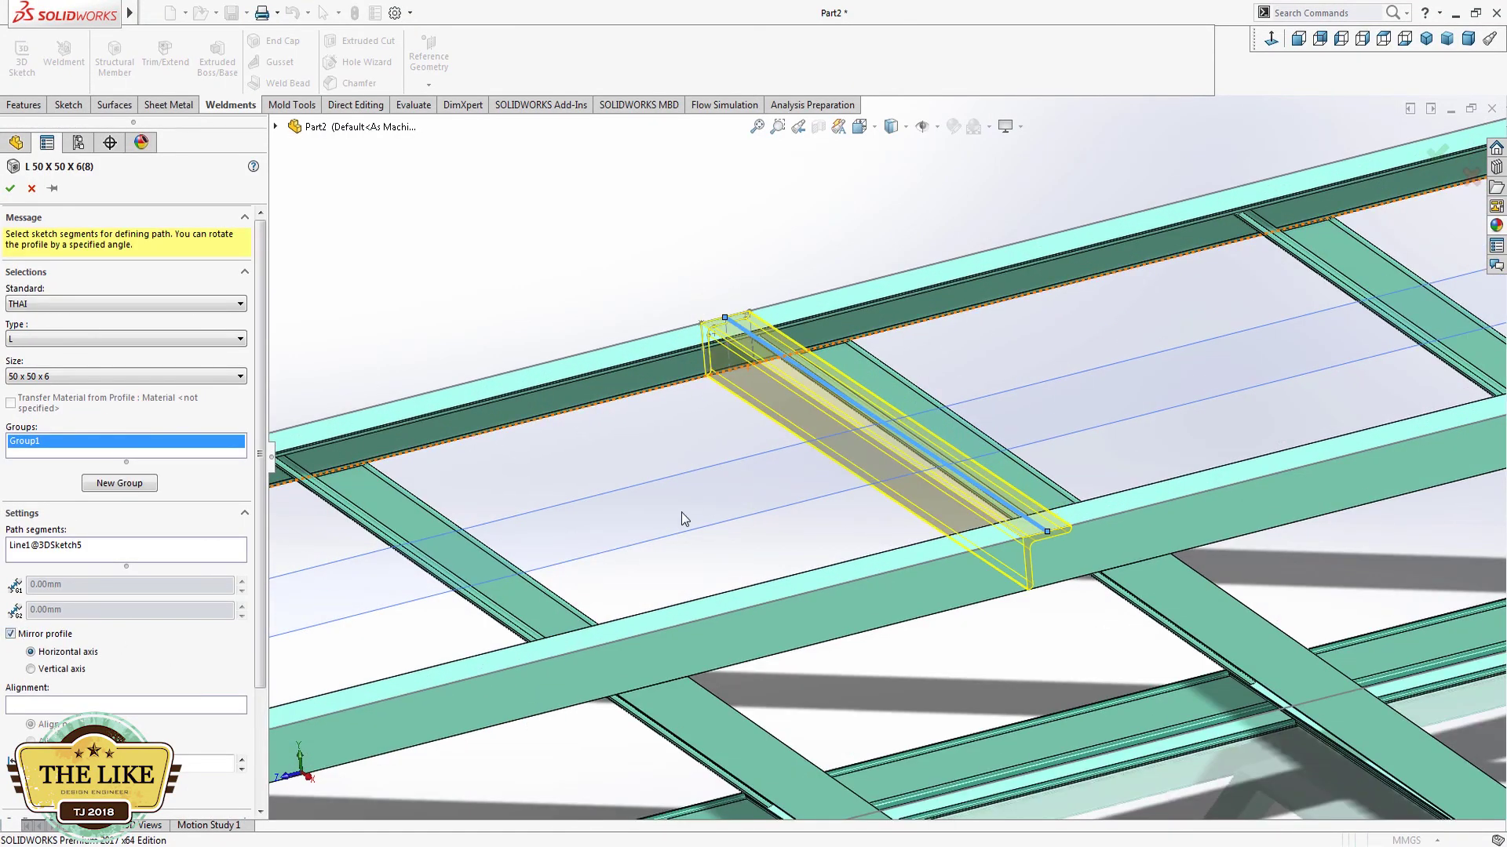
pyautogui.click(31, 669)
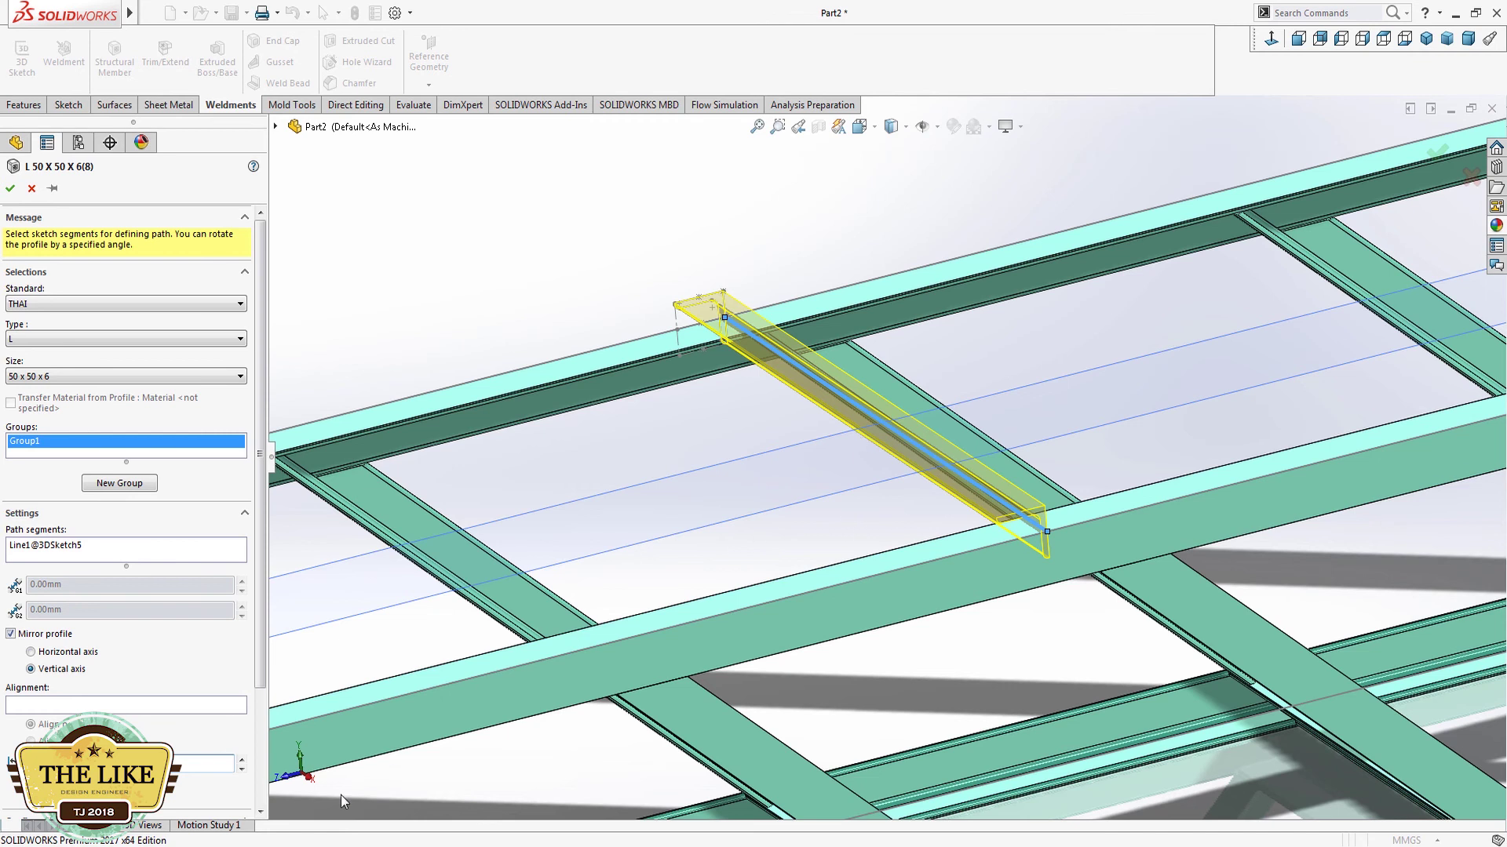
pyautogui.click(94, 789)
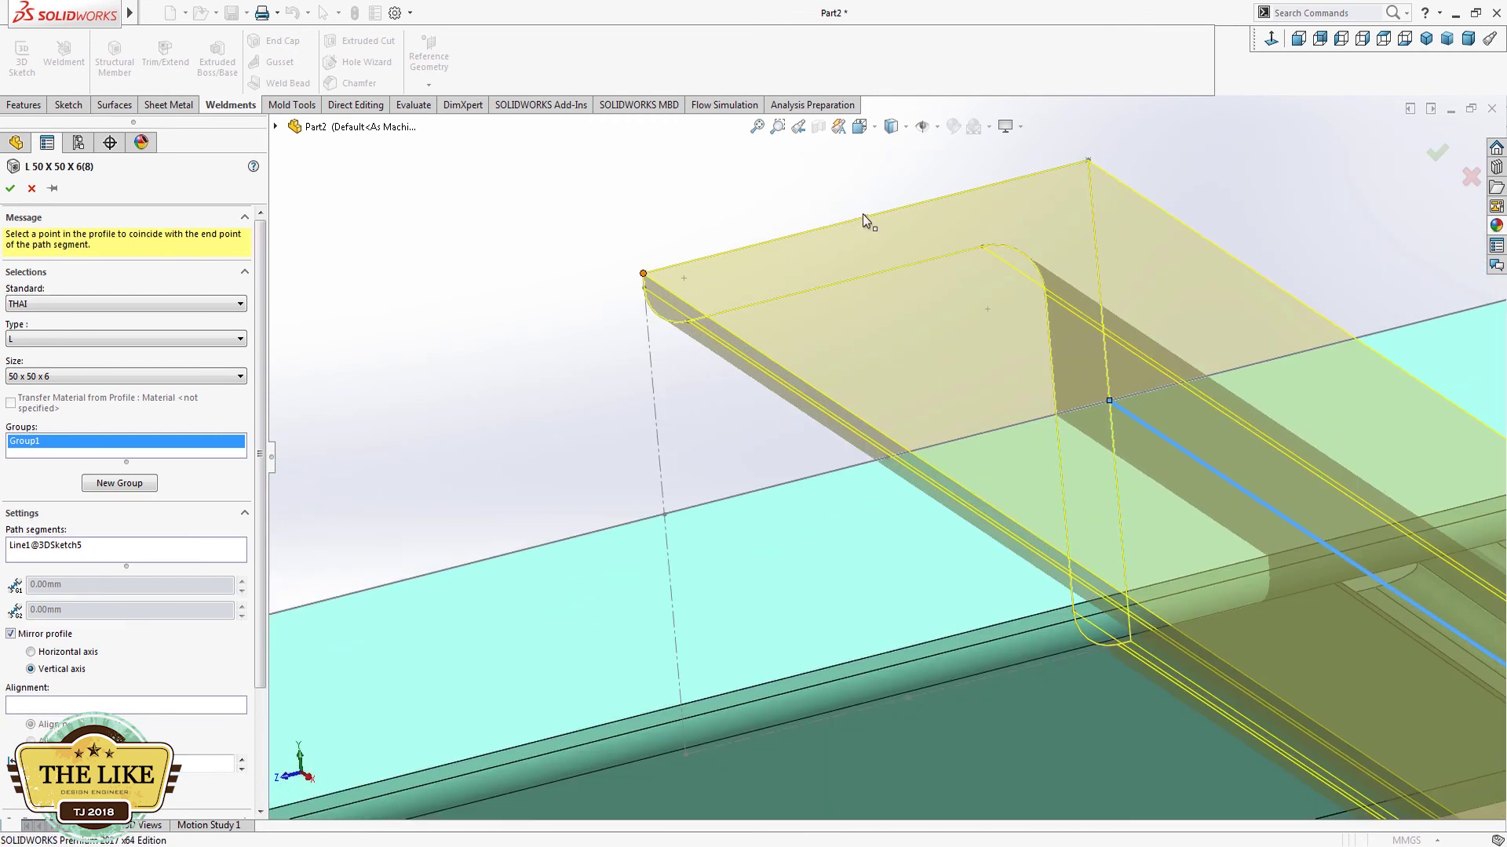
pyautogui.click(864, 217)
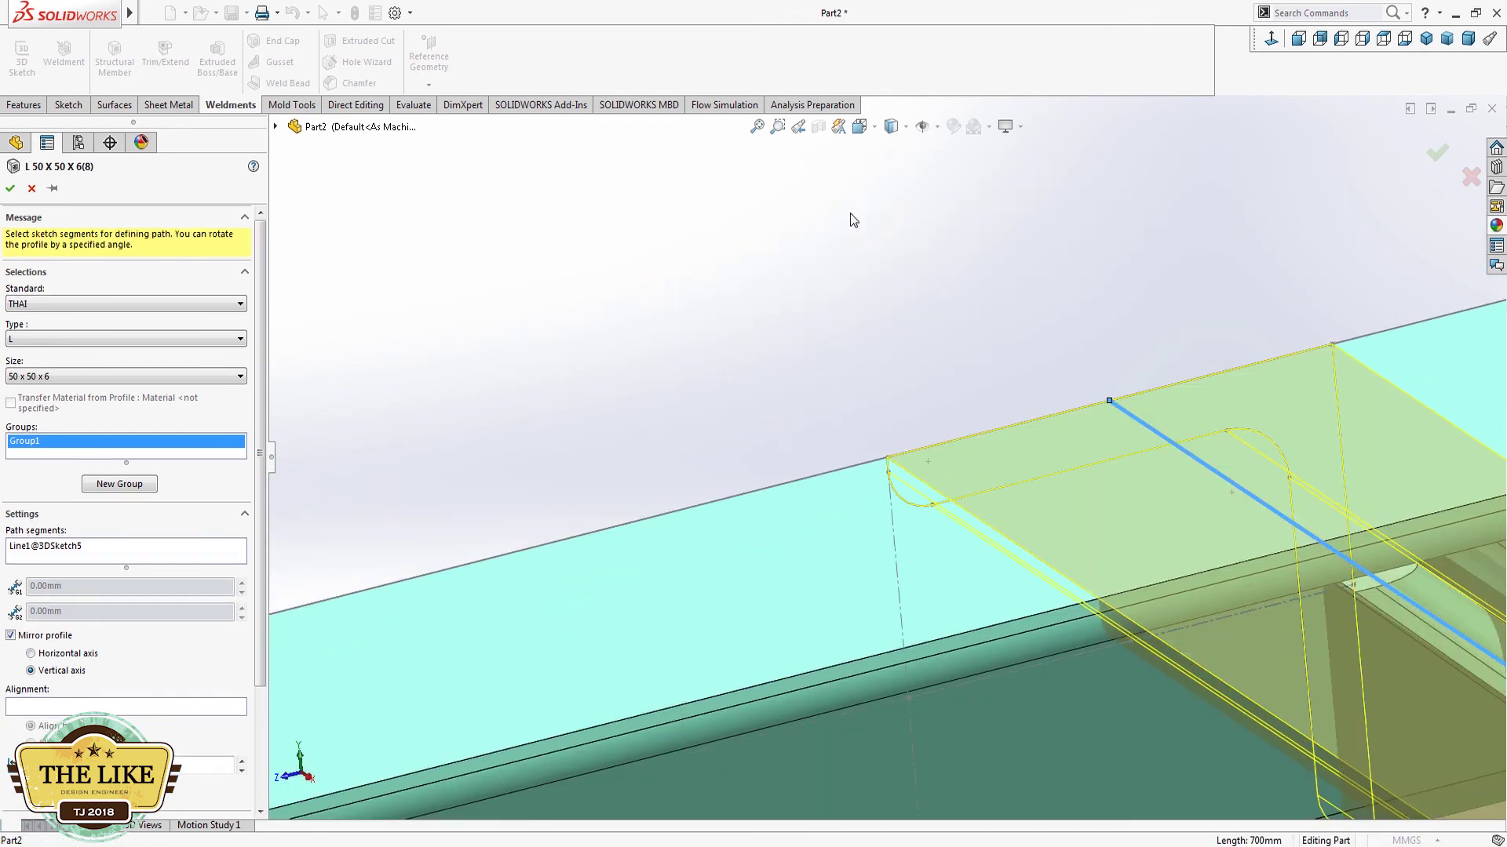
pyautogui.click(10, 190)
pyautogui.scroll(3, 596, 345)
pyautogui.scroll(3, 777, 337)
pyautogui.scroll(2, 903, 424)
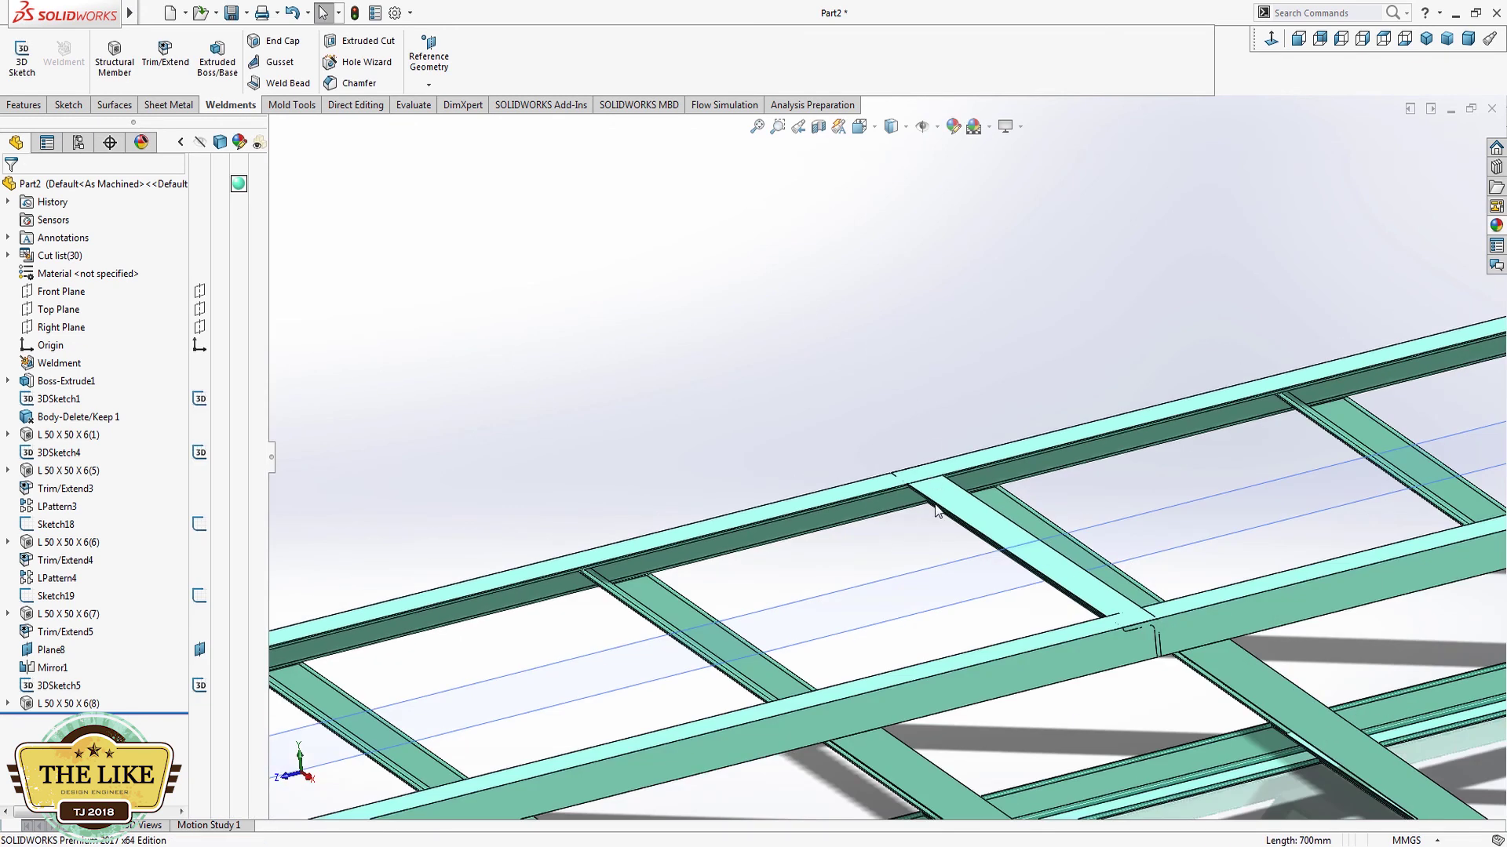
# Step: Trim/Extend L 50 X 50 X 6(8) using both top rails as boundary bodies
pyautogui.click(155, 60)
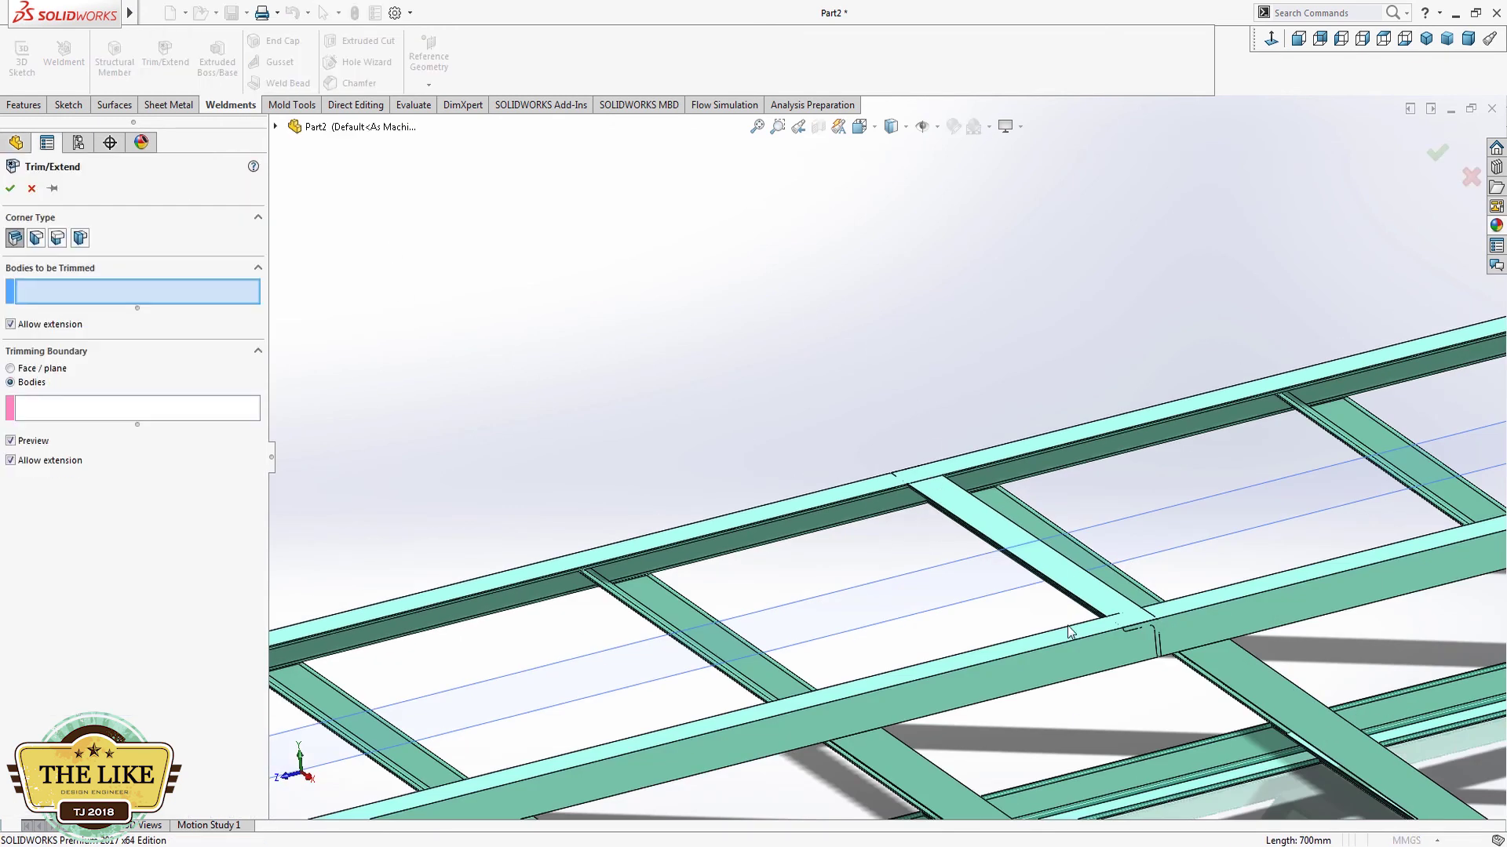
pyautogui.click(1048, 567)
pyautogui.click(110, 416)
pyautogui.click(807, 531)
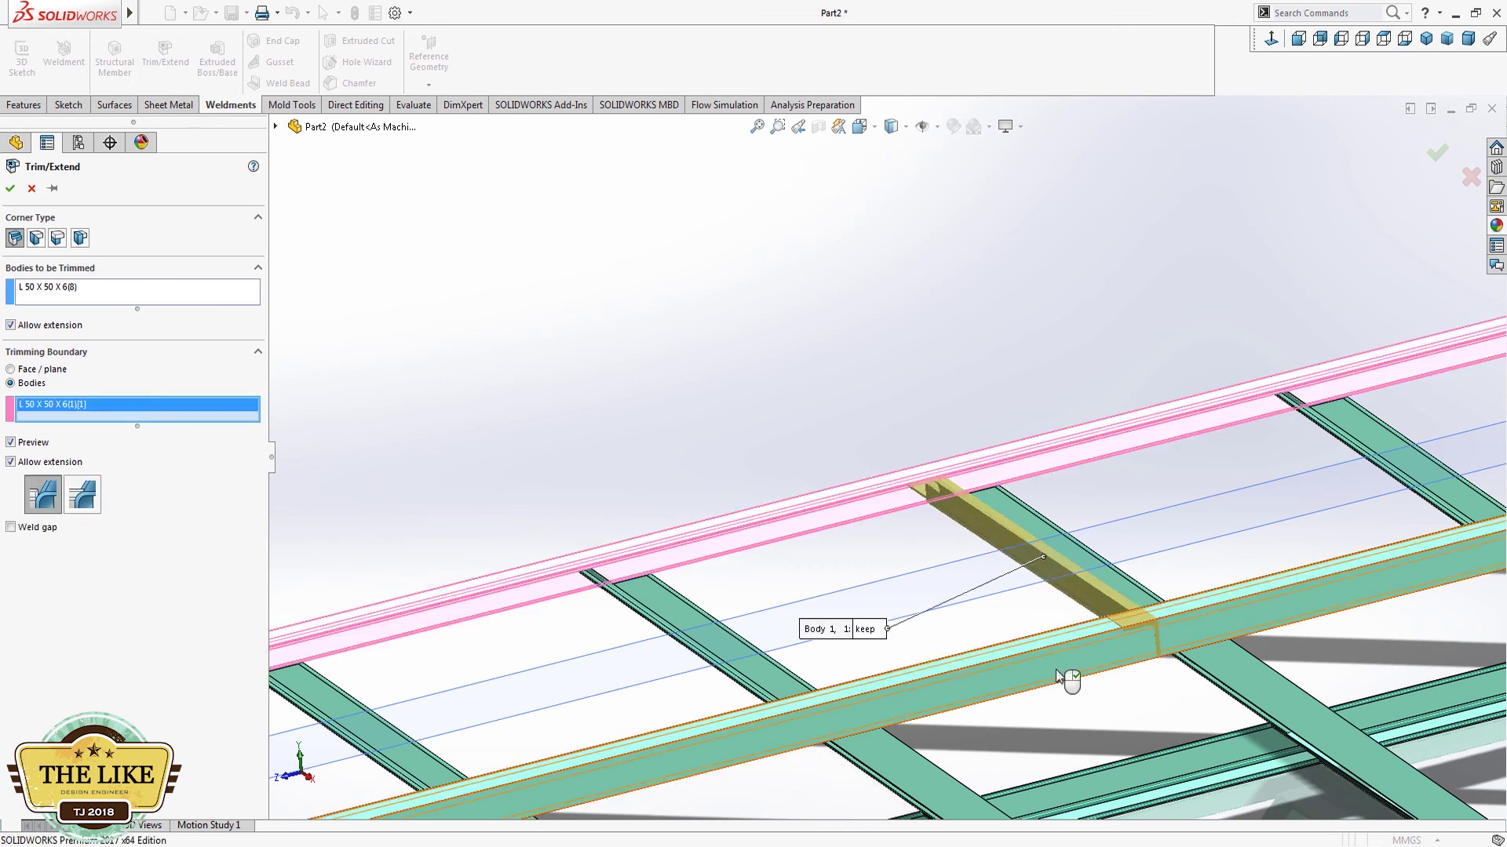
pyautogui.click(1069, 679)
pyautogui.moveTo(962, 686)
pyautogui.mouseDown(button='middle')
pyautogui.moveTo(1001, 652)
pyautogui.moveTo(85, 247)
pyautogui.mouseUp(button='middle')
pyautogui.click(10, 189)
pyautogui.scroll(5, 495, 336)
pyautogui.moveTo(861, 335)
pyautogui.mouseDown(button='middle')
pyautogui.moveTo(670, 514)
pyautogui.moveTo(793, 325)
pyautogui.moveTo(1334, 228)
pyautogui.mouseUp(button='middle')
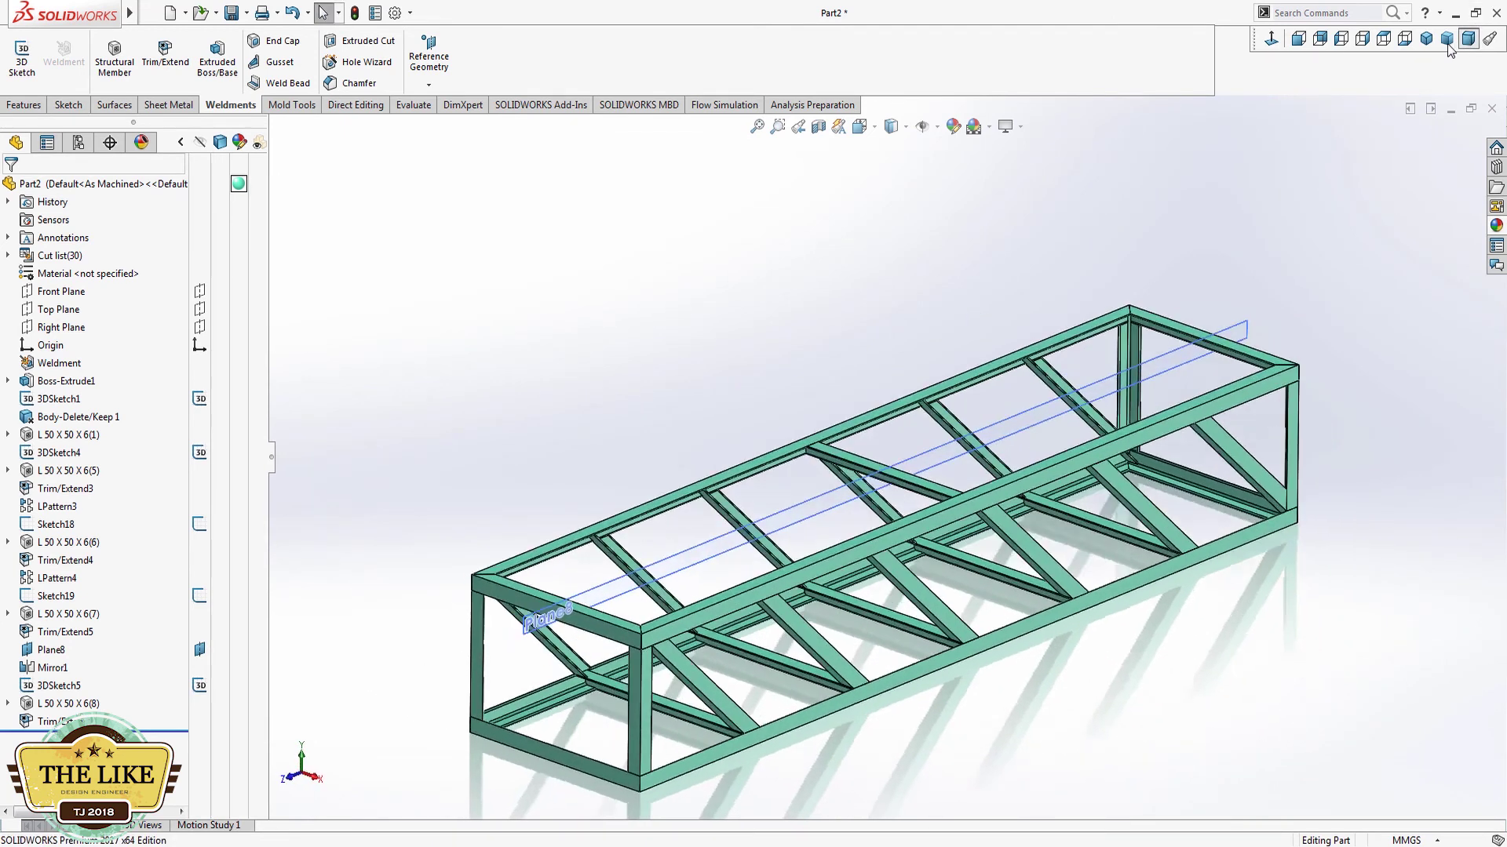
pyautogui.click(1447, 40)
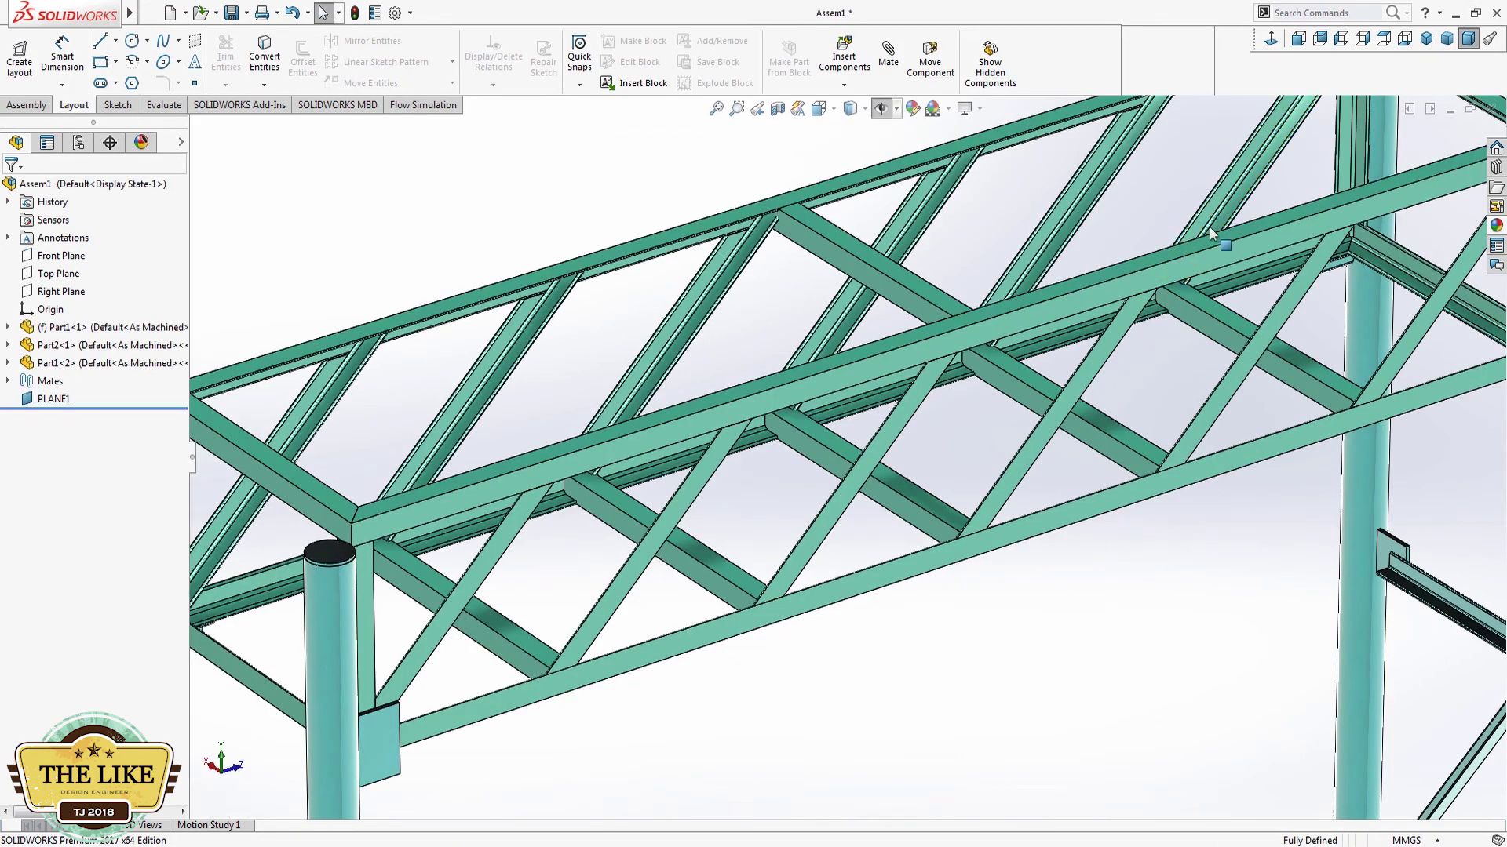
# Step: Switch to trimetric view and orbit around the gantry towers and top truss
pyautogui.scroll(10, 1211, 233)
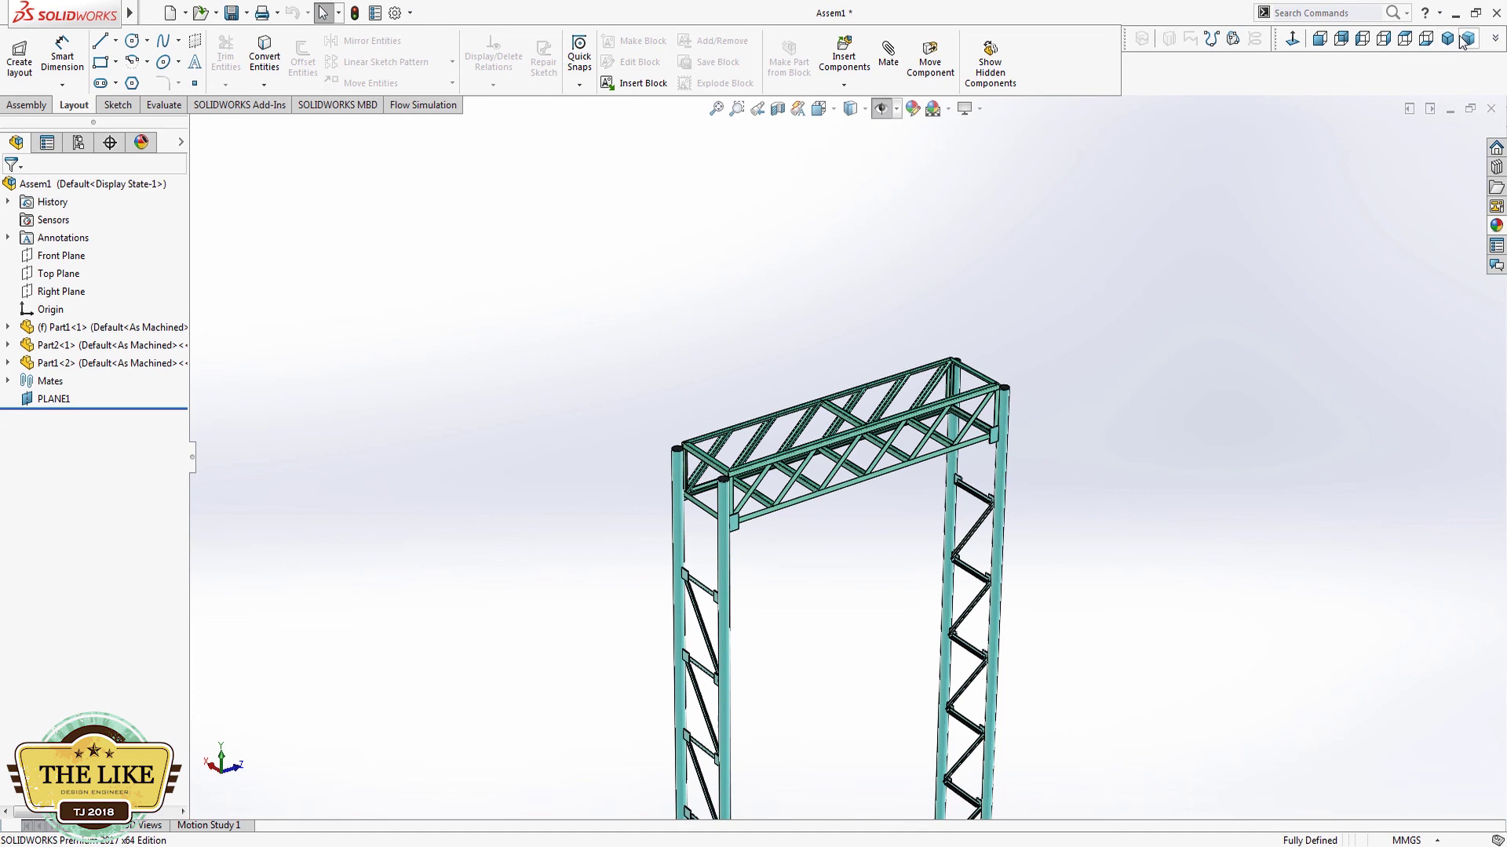
pyautogui.click(1461, 39)
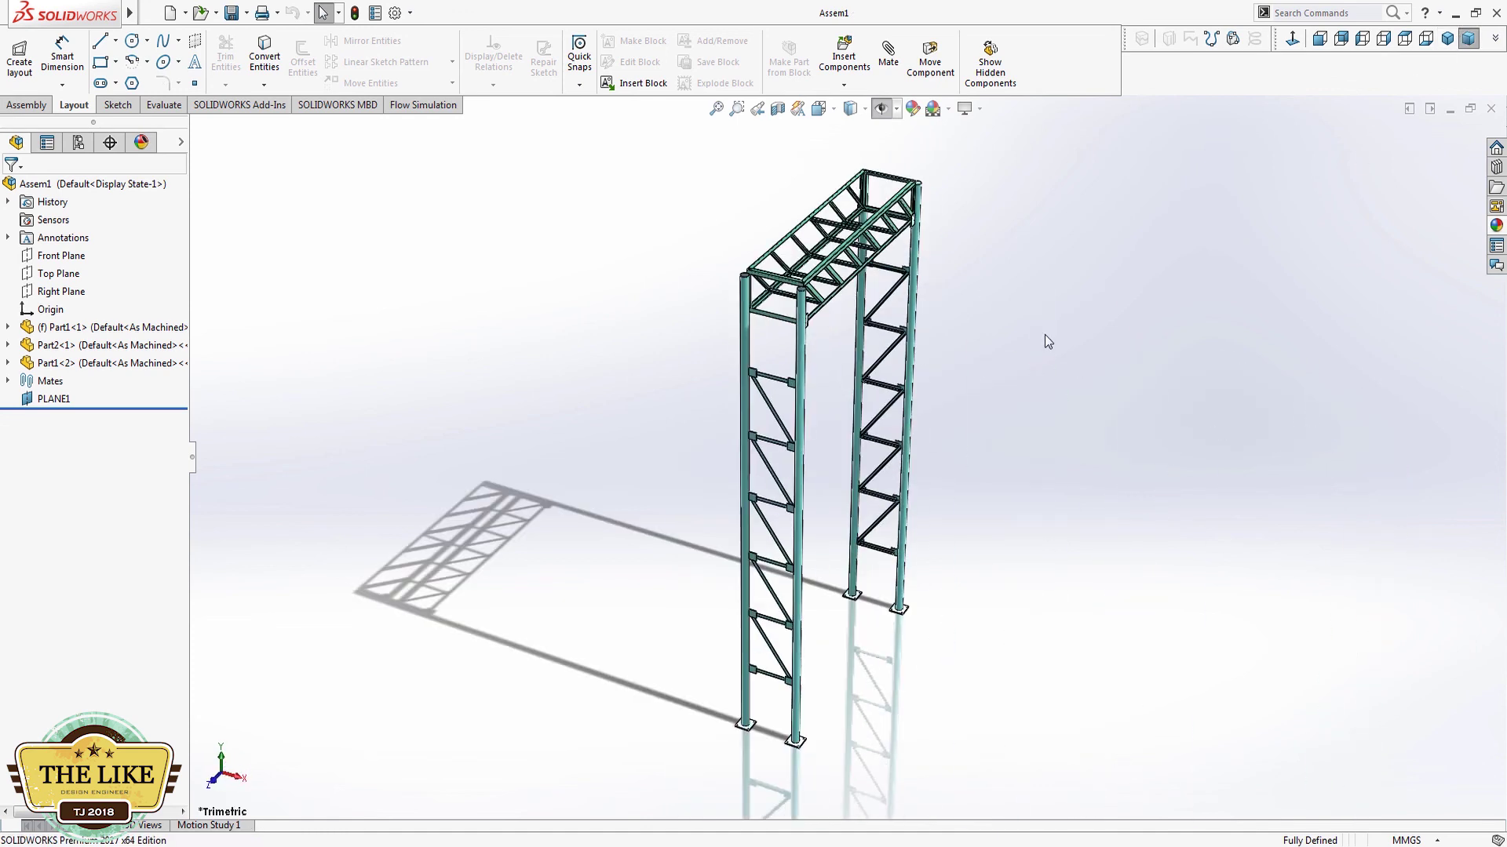
pyautogui.moveTo(945, 469)
pyautogui.mouseDown(button='middle')
pyautogui.moveTo(963, 303)
pyautogui.moveTo(1076, 296)
pyautogui.moveTo(1146, 356)
pyautogui.moveTo(821, 240)
pyautogui.mouseUp(button='middle')
pyautogui.scroll(-3, 822, 241)
pyautogui.moveTo(769, 330)
pyautogui.mouseDown(button='middle')
pyautogui.moveTo(908, 232)
pyautogui.moveTo(874, 275)
pyautogui.moveTo(821, 134)
pyautogui.moveTo(718, 110)
pyautogui.moveTo(864, 192)
pyautogui.moveTo(686, 185)
pyautogui.moveTo(681, 204)
pyautogui.mouseUp(button='middle')
pyautogui.scroll(2, 740, 229)
pyautogui.scroll(2, 863, 353)
pyautogui.scroll(2, 973, 453)
pyautogui.scroll(-5, 941, 463)
pyautogui.moveTo(940, 463)
pyautogui.mouseDown(button='middle')
pyautogui.moveTo(764, 454)
pyautogui.moveTo(783, 475)
pyautogui.mouseUp(button='middle')
pyautogui.scroll(-4, 901, 462)
pyautogui.moveTo(901, 461)
pyautogui.mouseDown(button='middle')
pyautogui.moveTo(780, 430)
pyautogui.moveTo(780, 528)
pyautogui.mouseUp(button='middle')
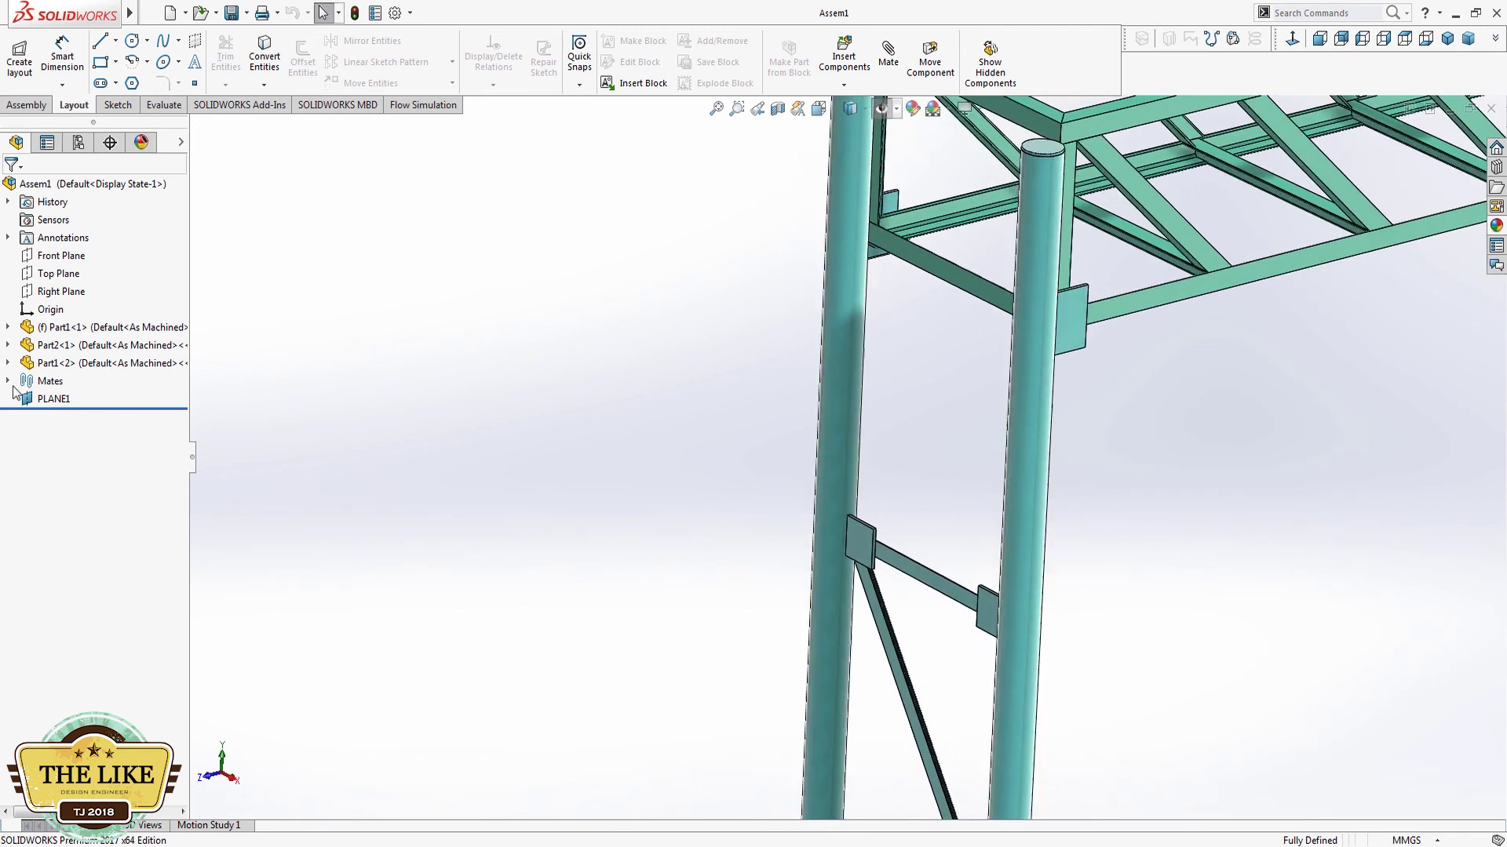
# Step: Expand Part1<1> in the feature tree and select LPattern1 and LPattern2
pyautogui.doubleClick(90, 330)
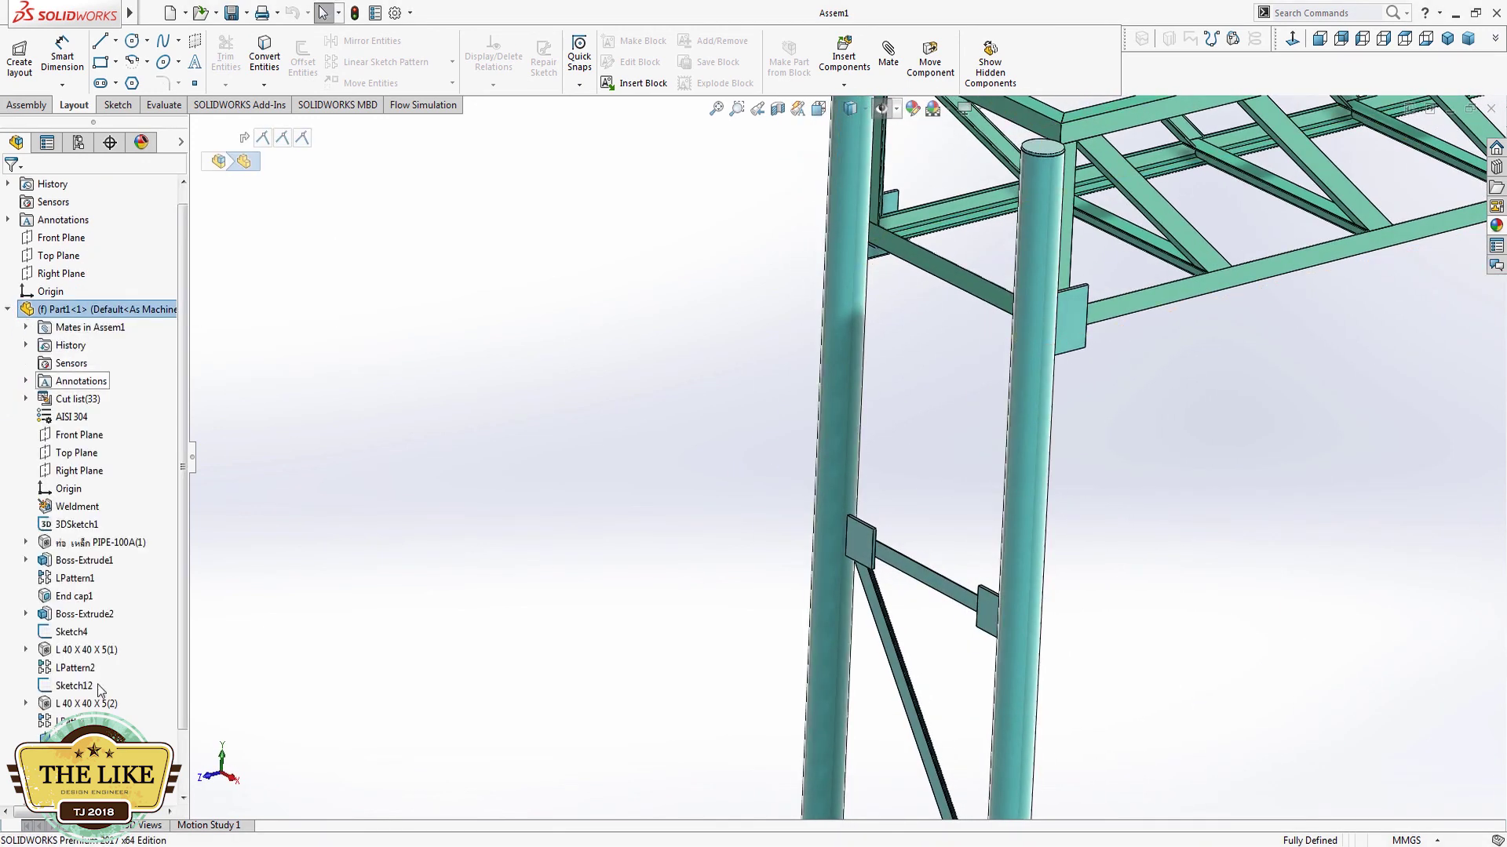
pyautogui.click(74, 668)
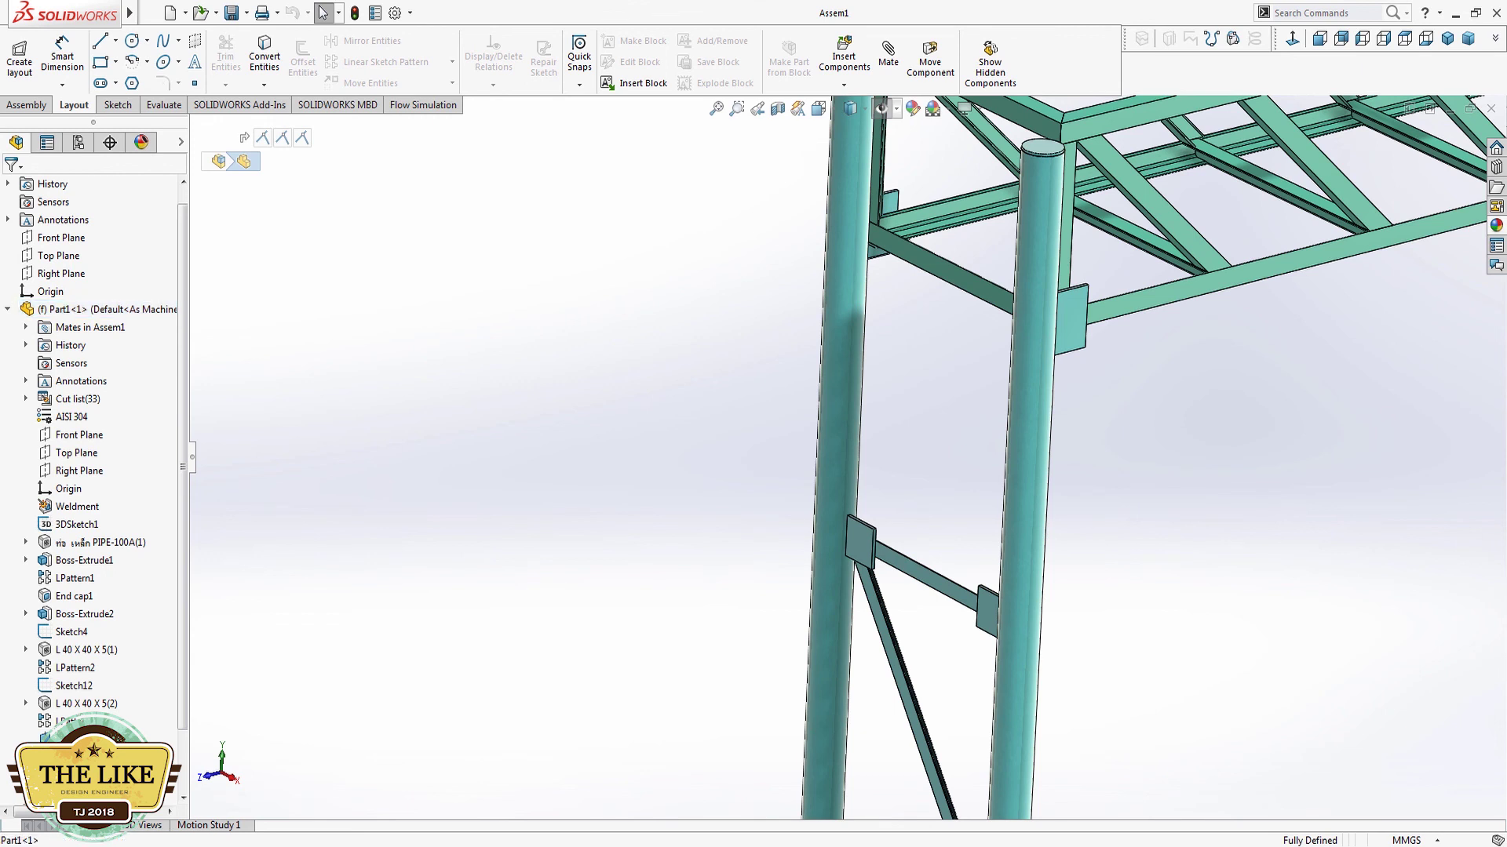
pyautogui.click(66, 585)
pyautogui.scroll(5, 521, 505)
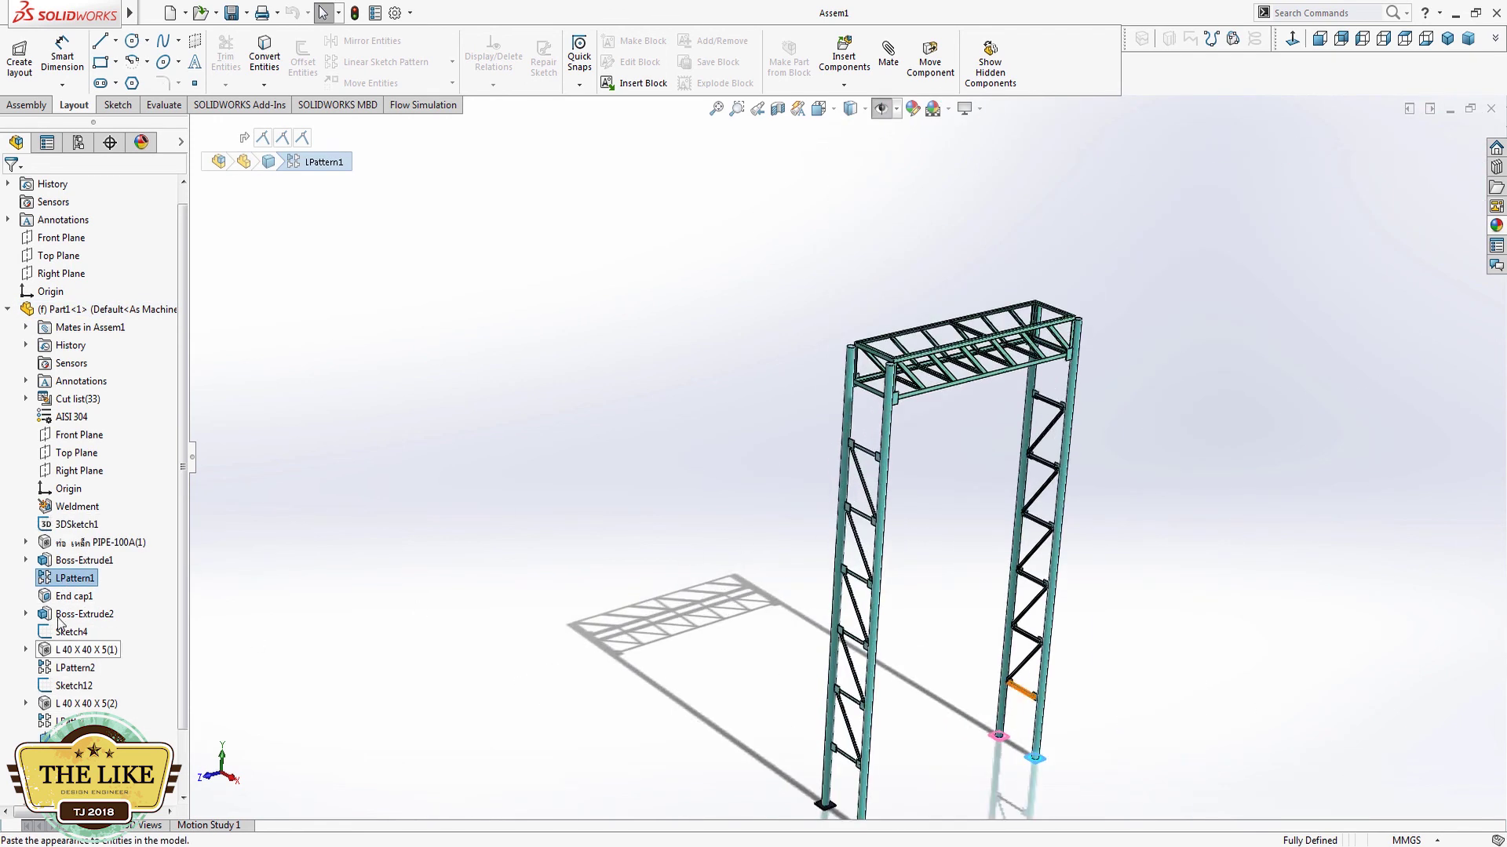
pyautogui.click(78, 667)
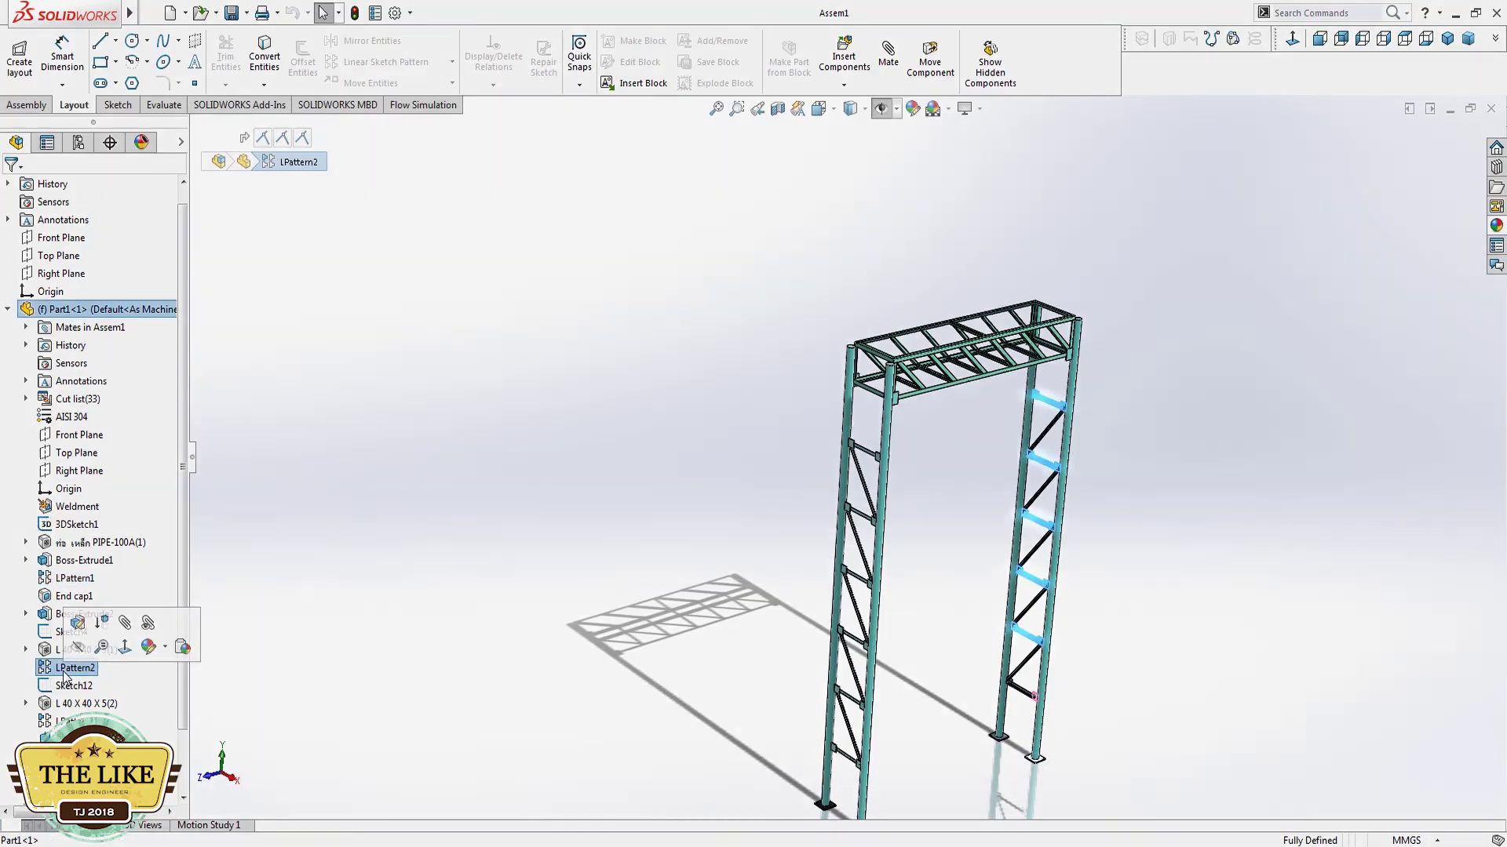